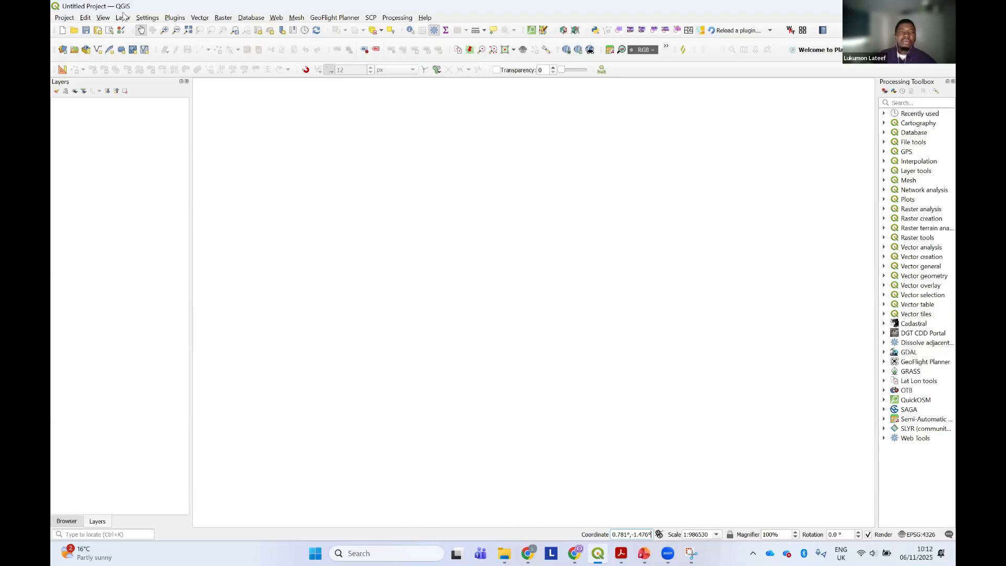
# Open the plugin manager, move its window to the middle of the map area and widen it
pyautogui.click(176, 19)
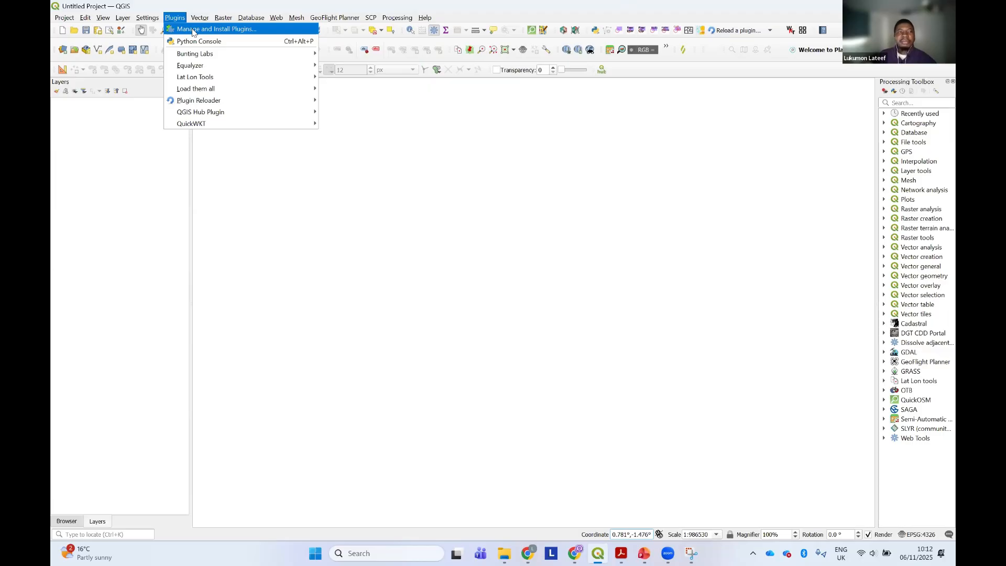
pyautogui.click(193, 30)
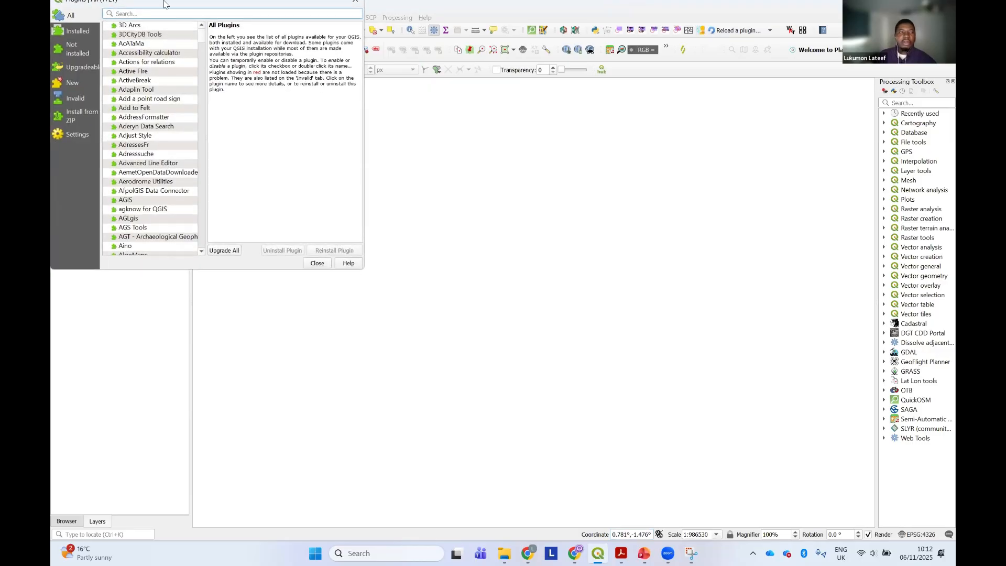
pyautogui.moveTo(166, 5); pyautogui.dragTo(367, 92)
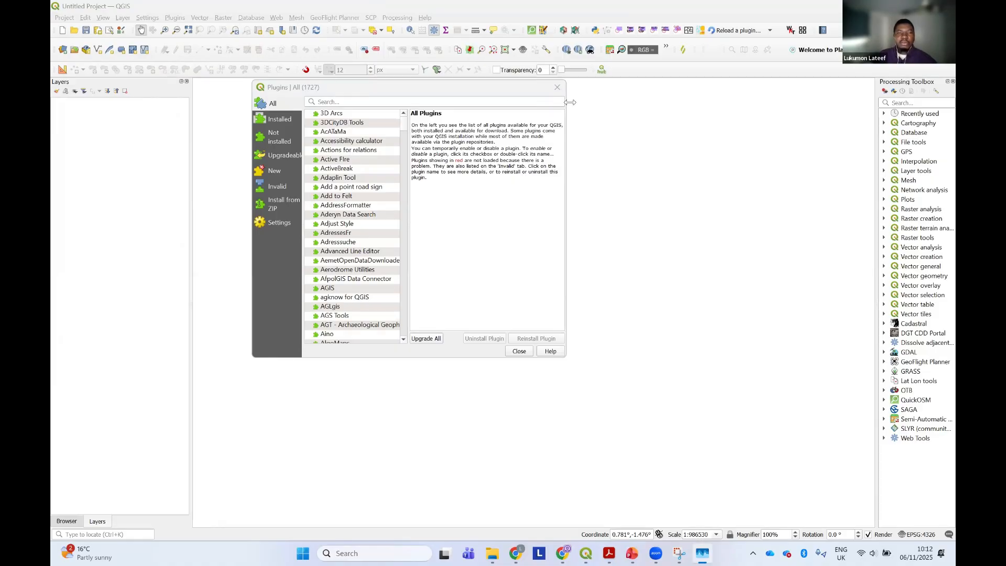
pyautogui.moveTo(570, 102); pyautogui.dragTo(760, 104)
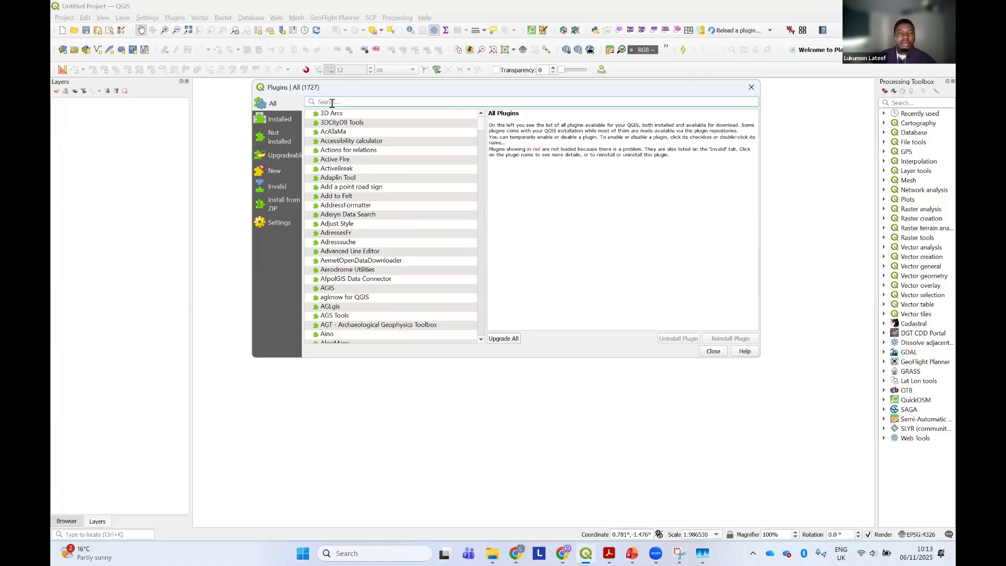
# Switch to the Image_Classification PDF in Acrobat and copy the plugin name QuickMapServices from the To Do heading
pyautogui.click(609, 553)
pyautogui.scroll(4, 534, 305)
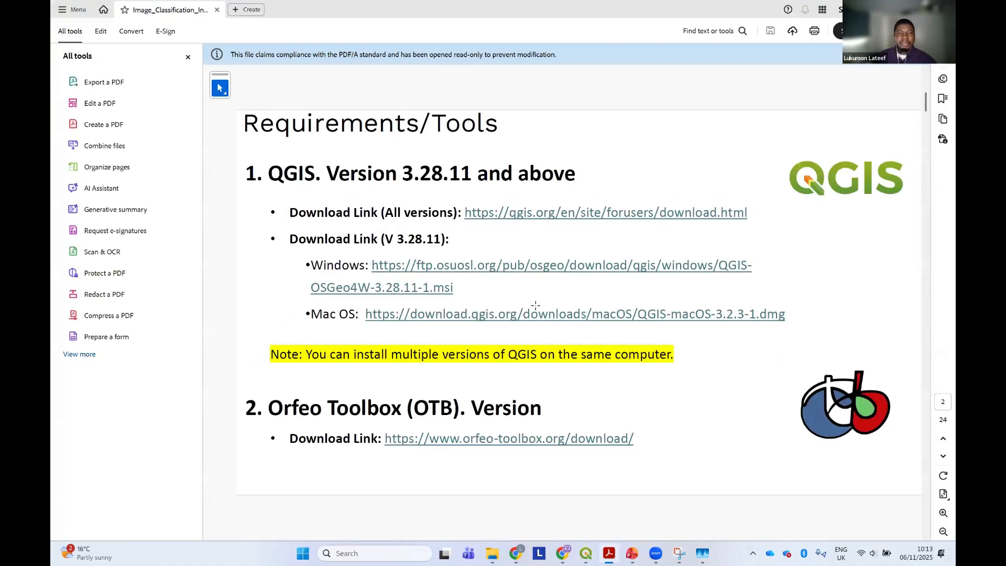
pyautogui.scroll(-5, 534, 305)
pyautogui.moveTo(328, 162); pyautogui.dragTo(501, 169)
pyautogui.rightClick(488, 167)
pyautogui.click(503, 177)
# Switch back to QGIS, search all plugins for QuickMapServices and select that plugin to see its details
pyautogui.click(585, 553)
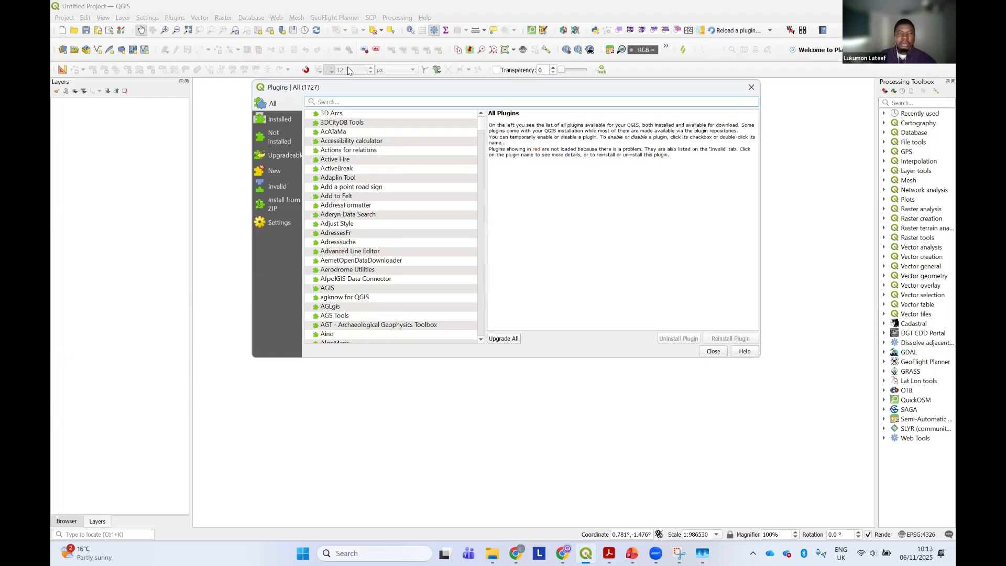
pyautogui.click(351, 103)
pyautogui.hotkey('ctrl', 'v')
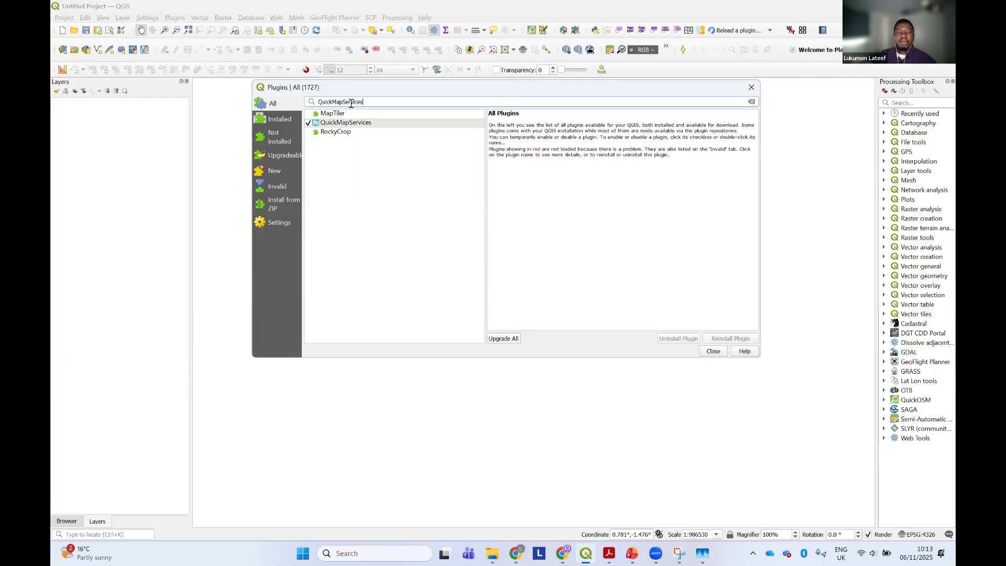
pyautogui.click(334, 124)
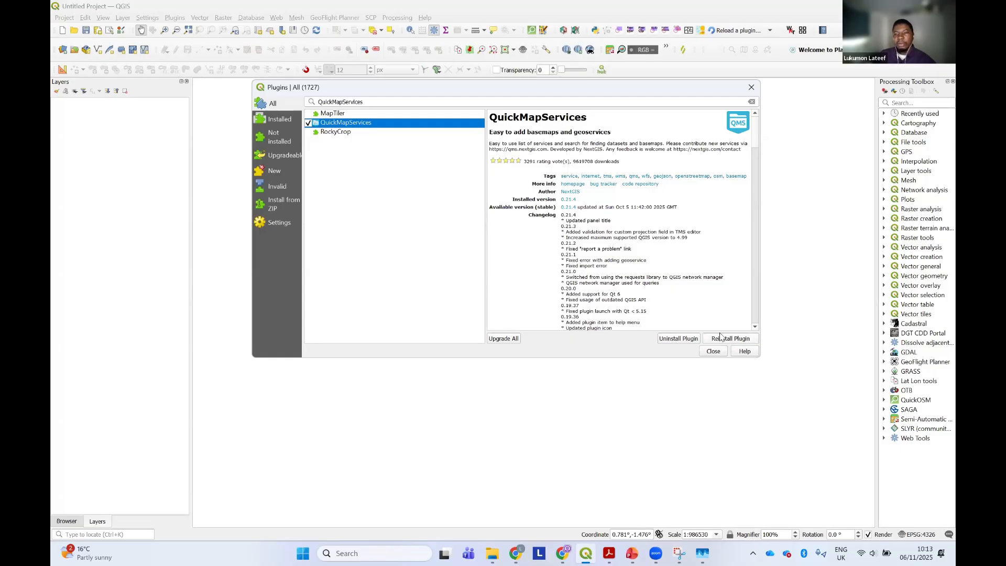
# Uninstall the existing QuickMapServices plugin, then install its latest stable version again and close the plugin manager
pyautogui.click(682, 338)
pyautogui.click(533, 298)
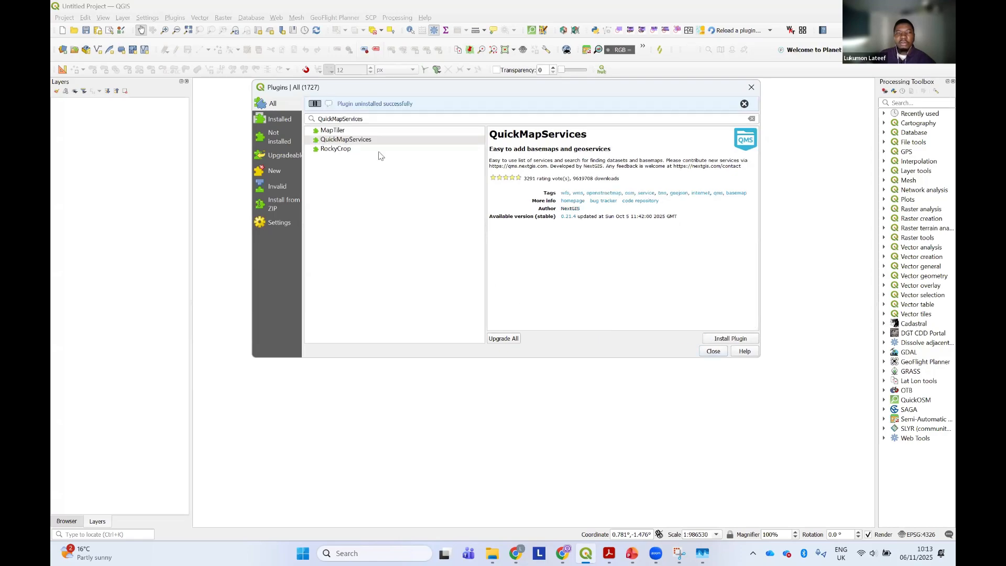
pyautogui.click(367, 141)
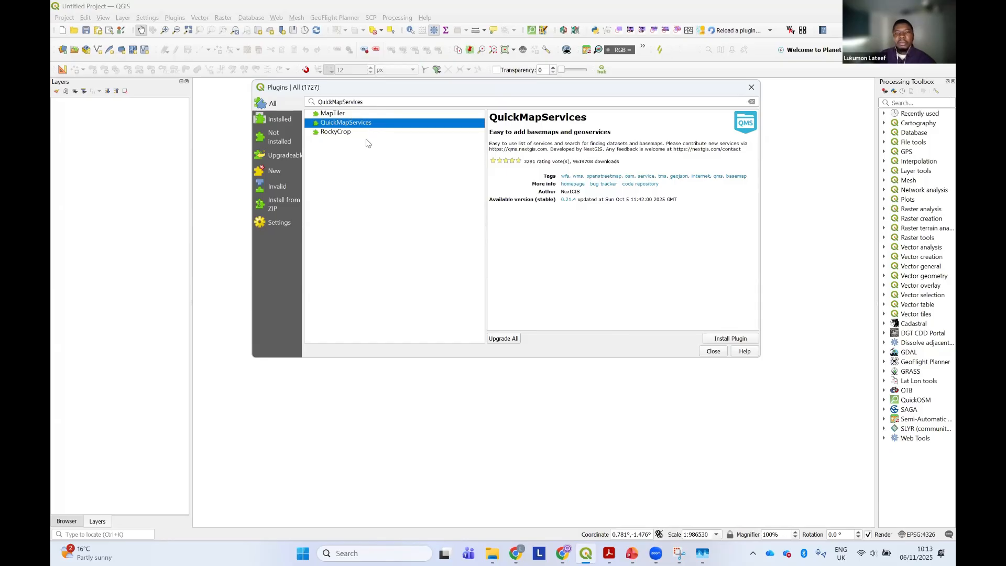
pyautogui.click(735, 339)
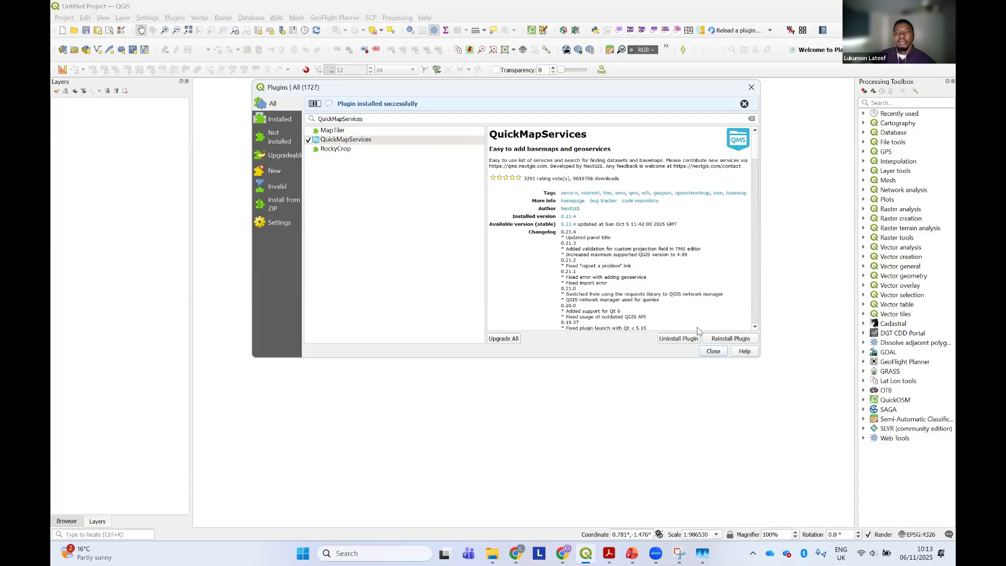
pyautogui.click(712, 352)
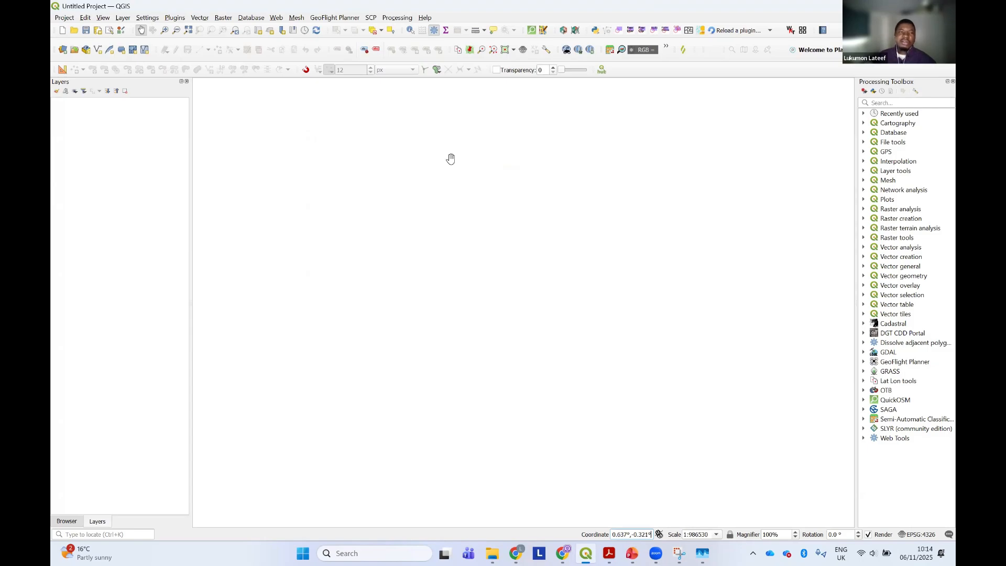
# Download the contributed services pack in the QuickMapServices settings and save the settings
pyautogui.click(276, 18)
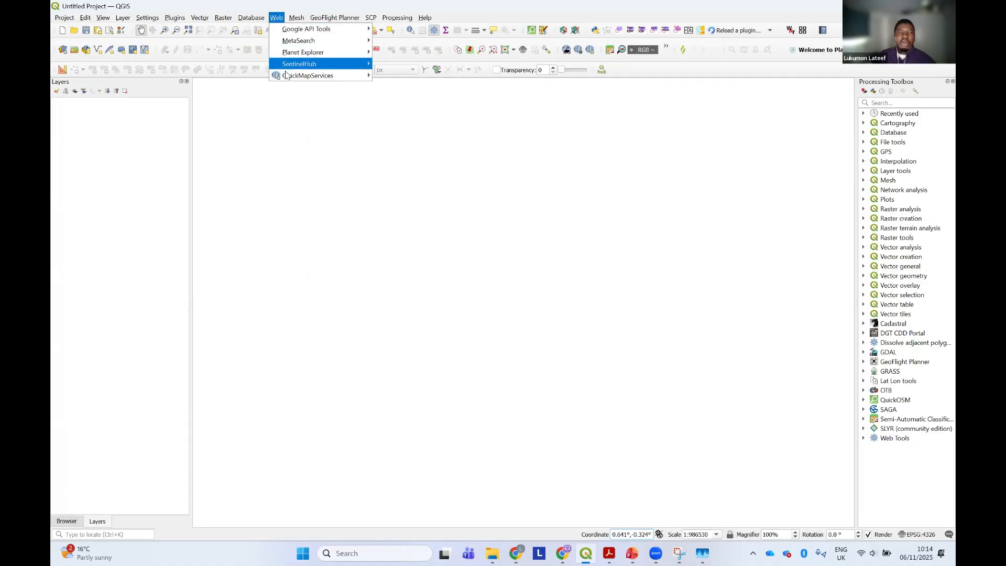
pyautogui.moveTo(287, 79)
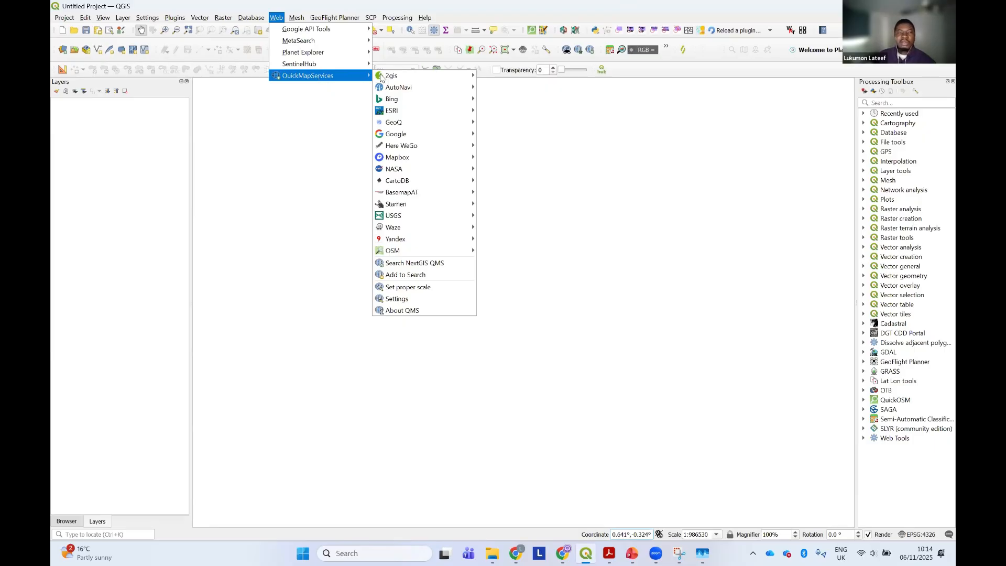
pyautogui.moveTo(394, 78)
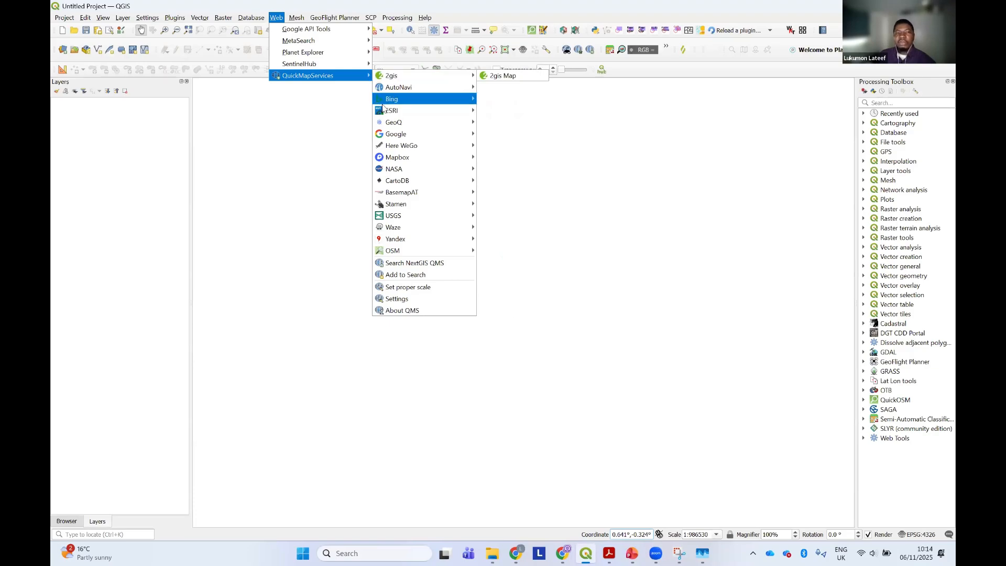
pyautogui.moveTo(382, 107)
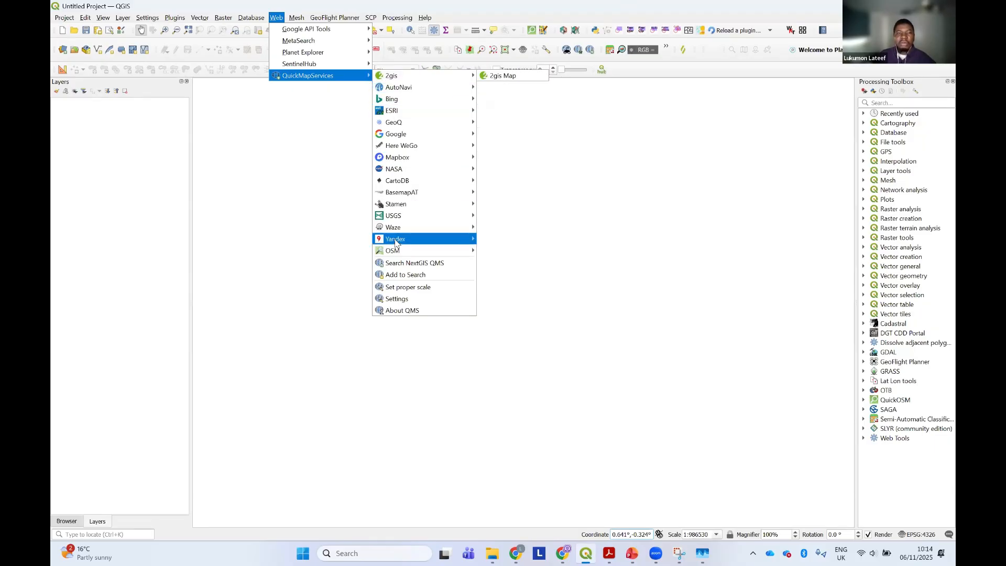
pyautogui.moveTo(396, 242)
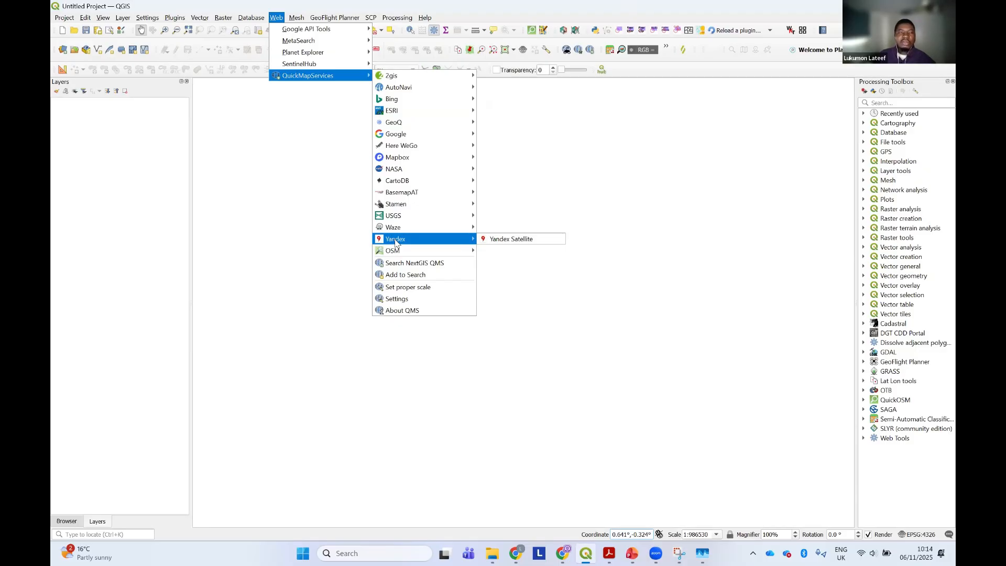
pyautogui.click(410, 303)
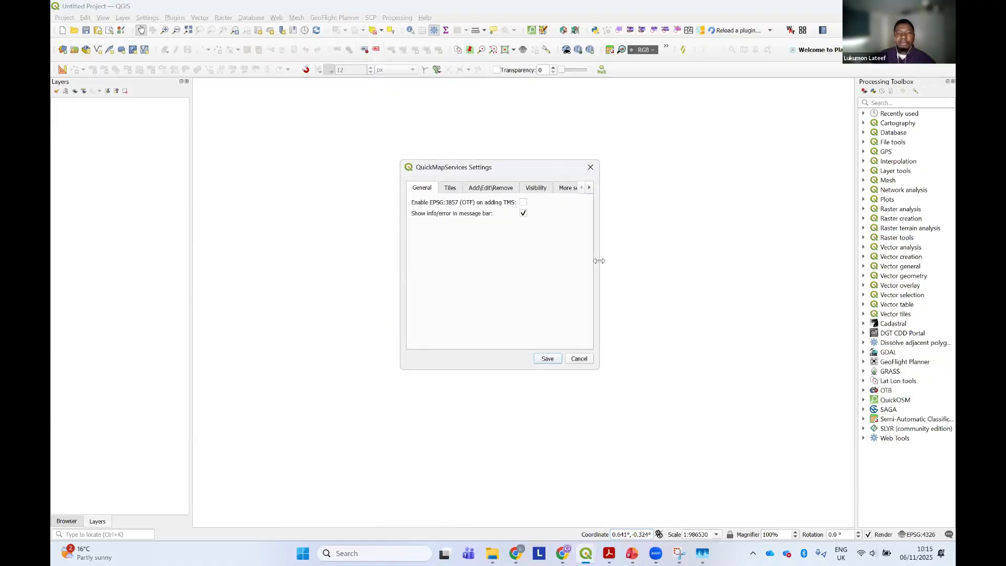
pyautogui.moveTo(598, 260); pyautogui.dragTo(753, 260)
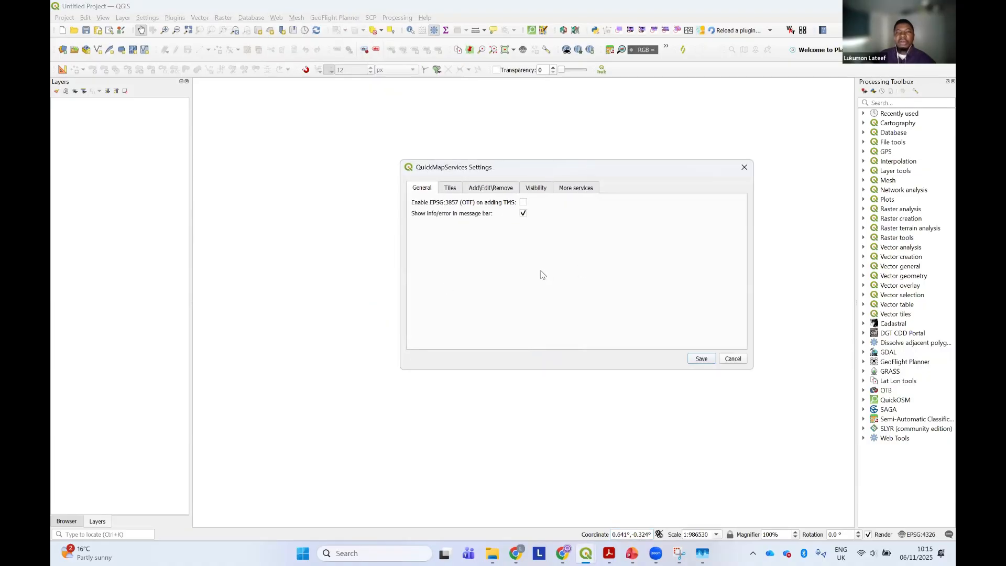
pyautogui.click(579, 188)
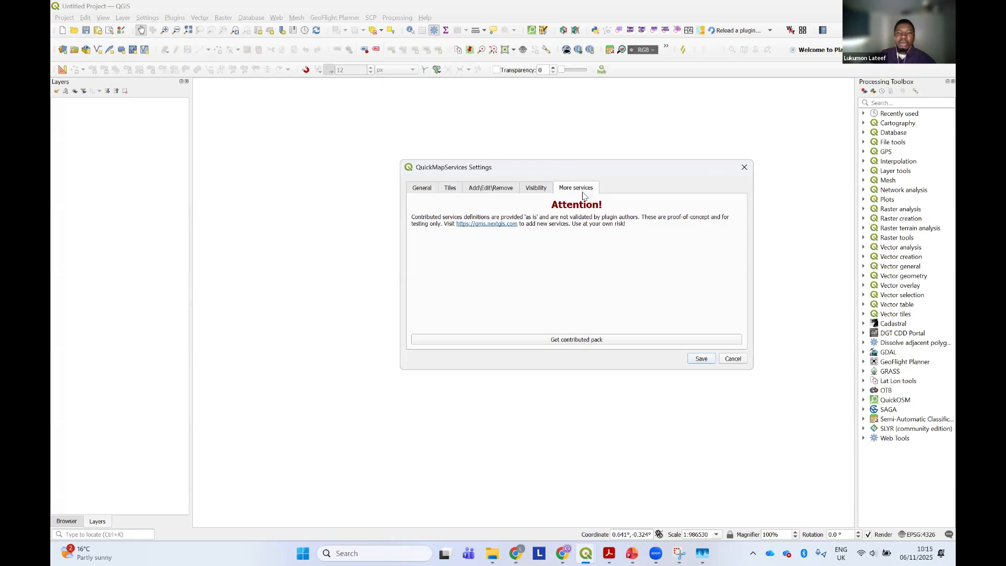
pyautogui.click(599, 340)
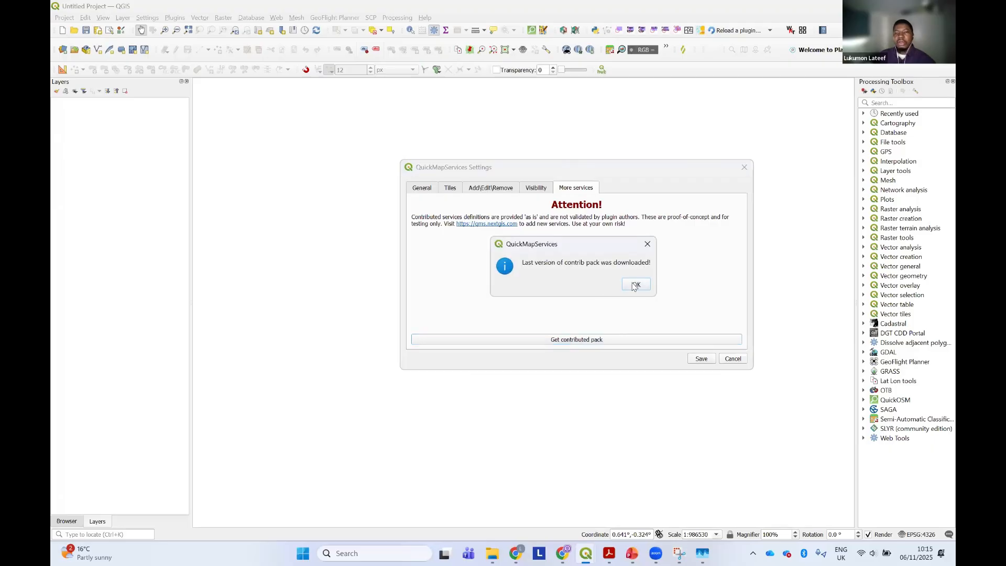
pyautogui.click(636, 286)
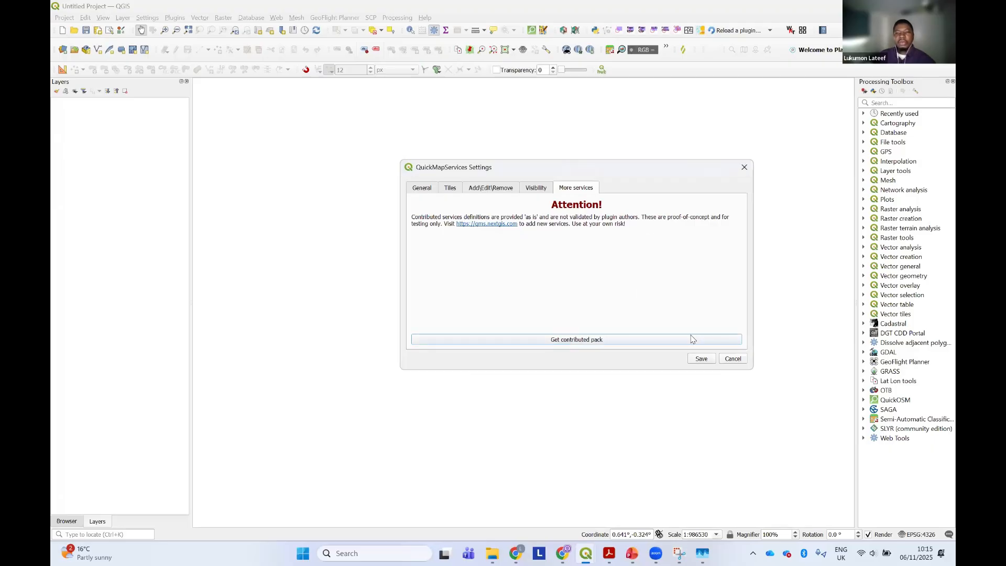
pyautogui.click(700, 359)
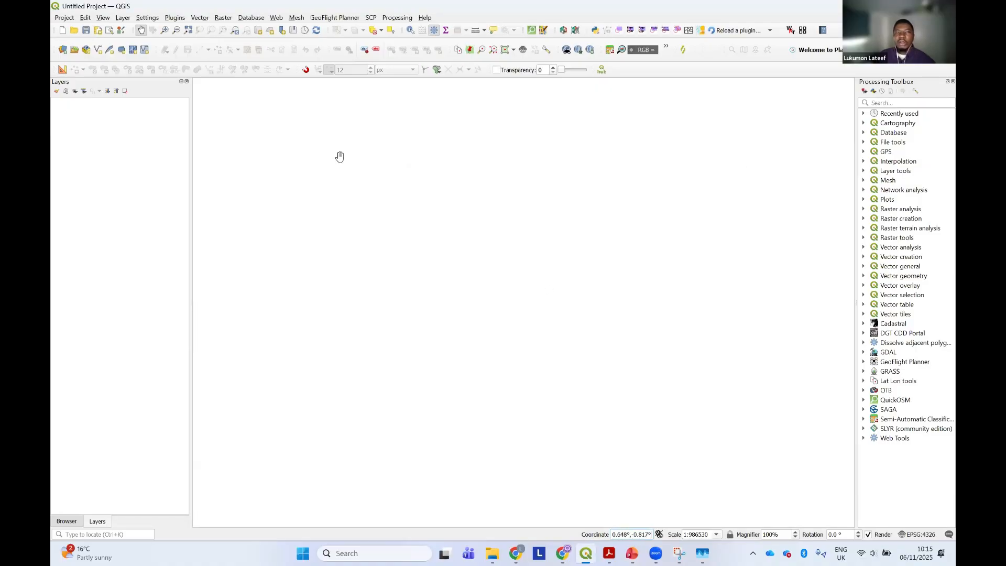
# Add the OSM Standard basemap from QuickMapServices to the project
pyautogui.click(276, 19)
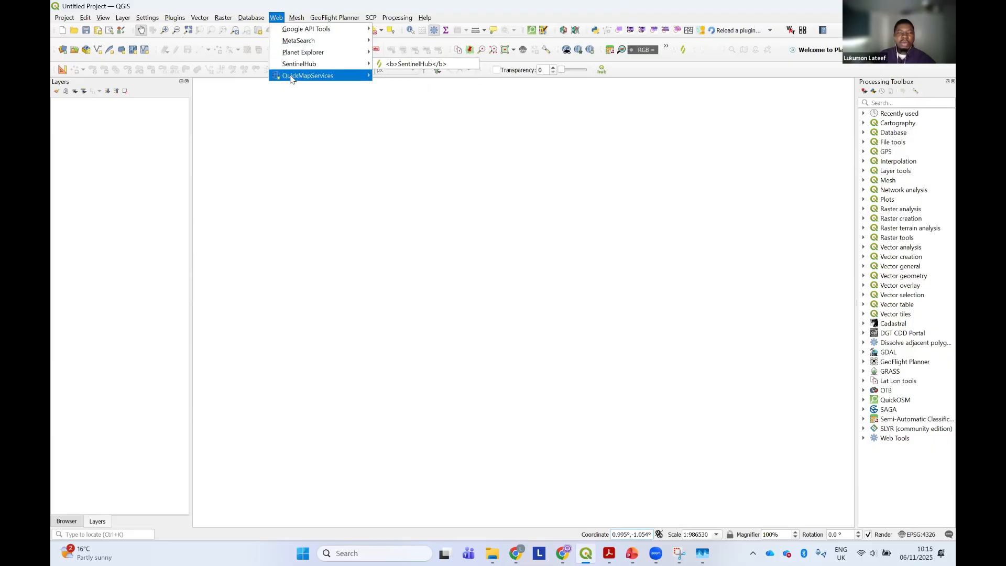
pyautogui.moveTo(290, 79)
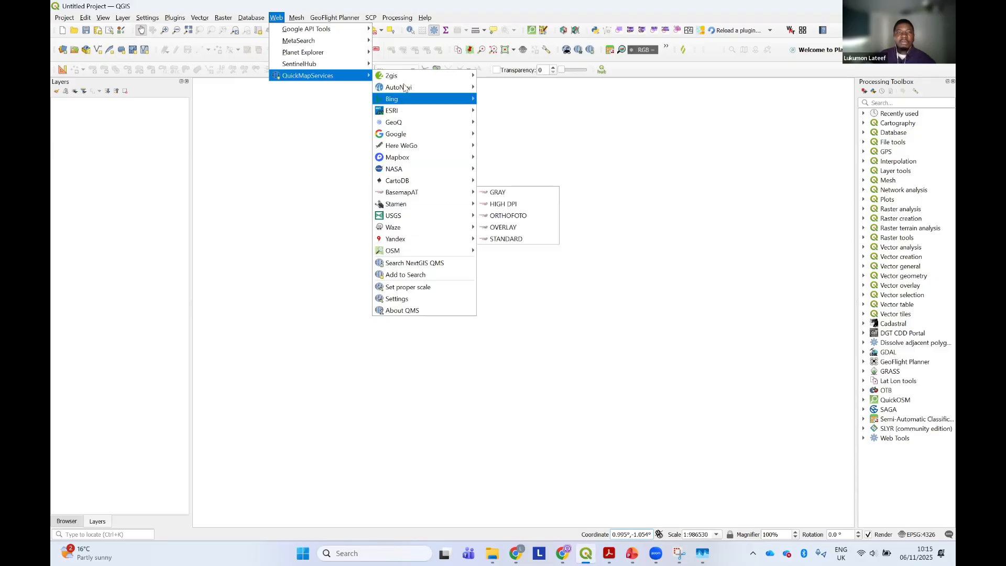
pyautogui.moveTo(419, 227)
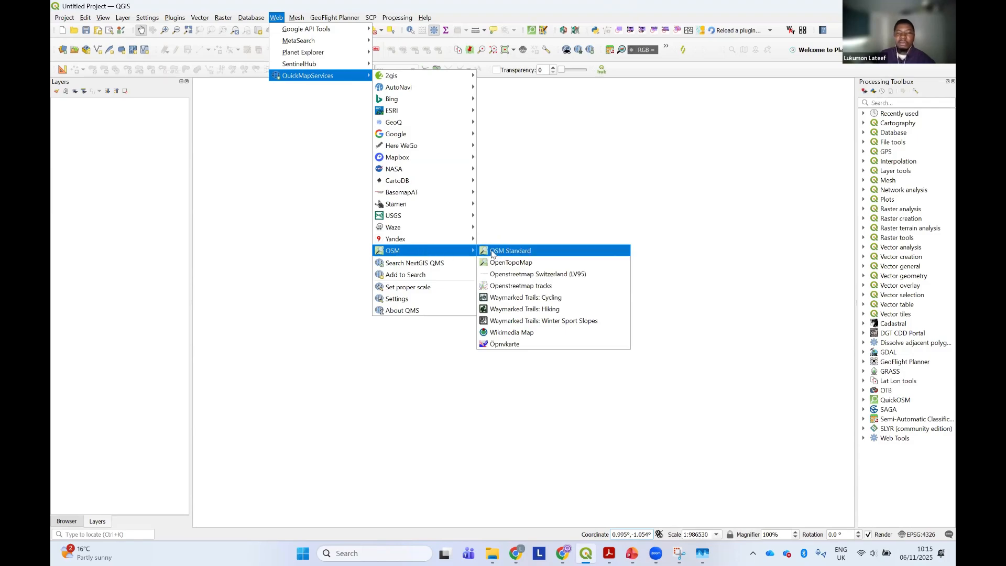
pyautogui.click(495, 251)
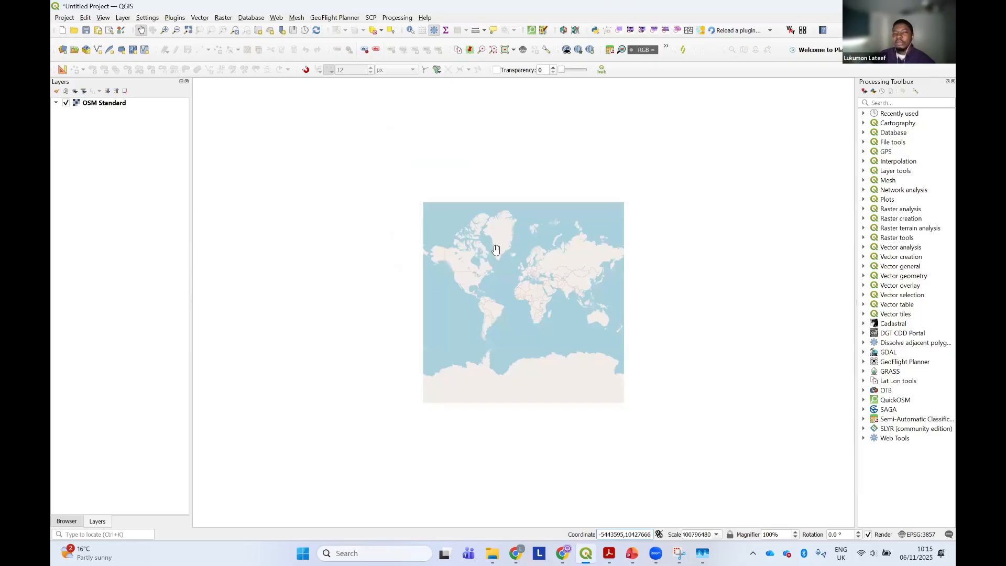
pyautogui.scroll(3, 531, 306)
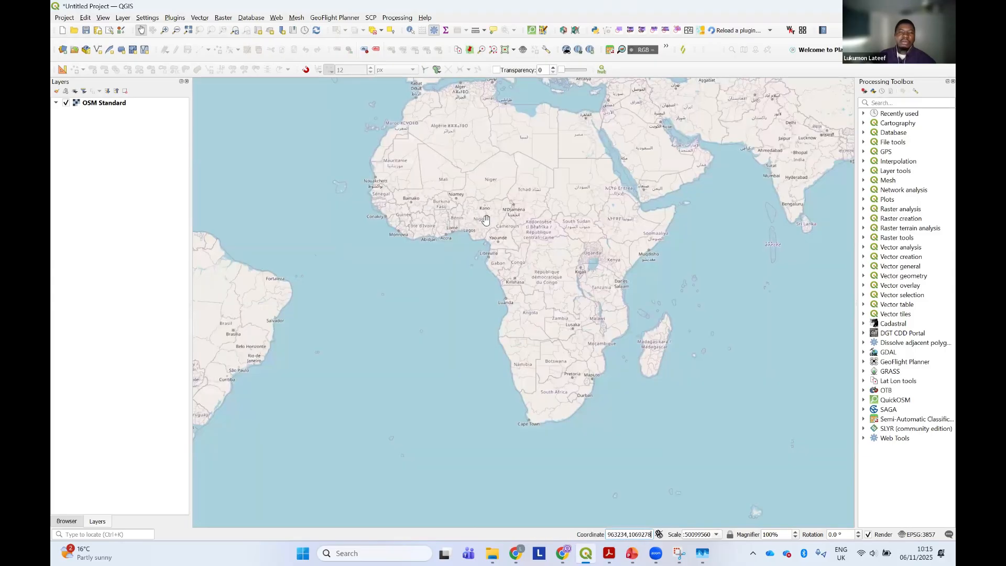
pyautogui.scroll(3, 486, 220)
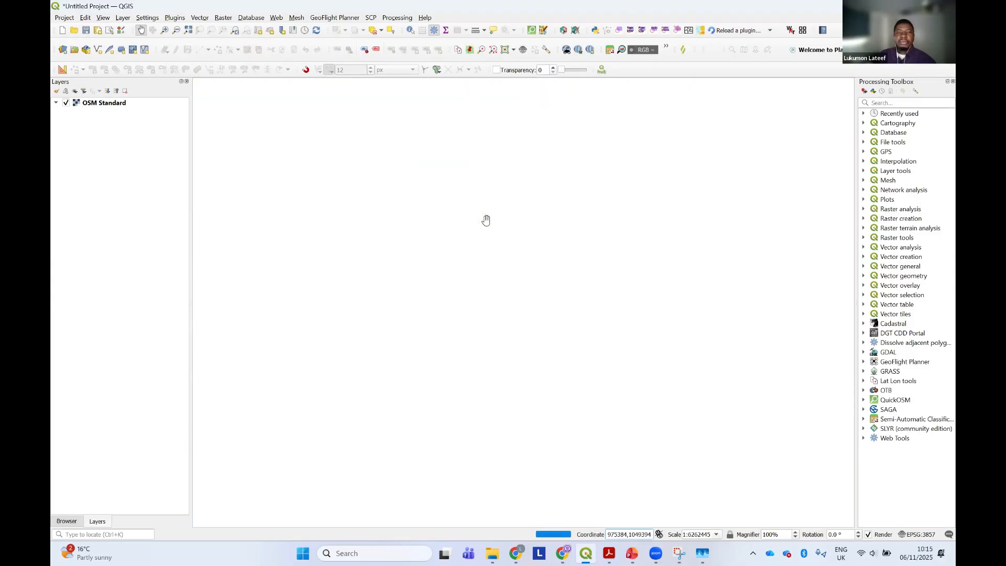
pyautogui.scroll(1, 485, 220)
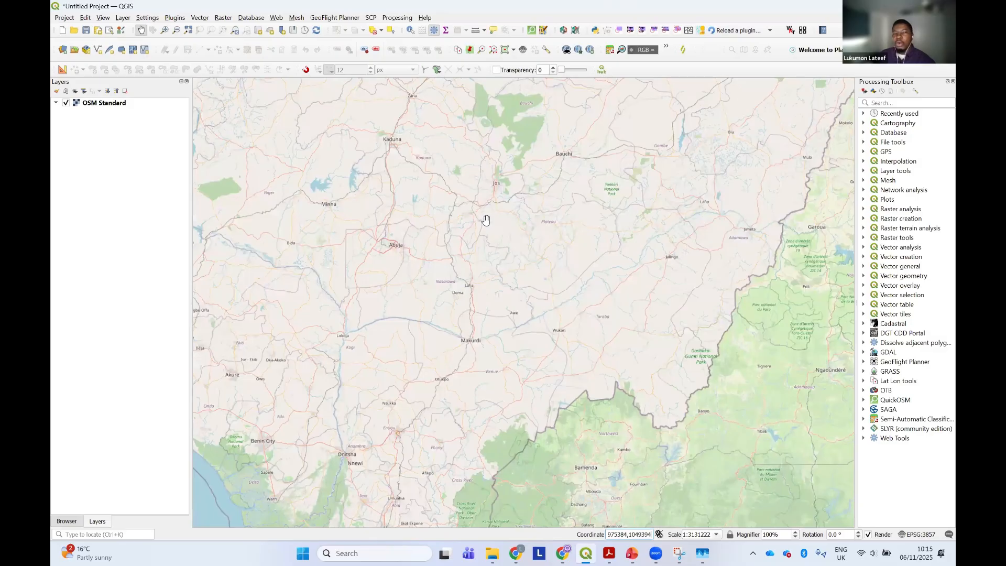
pyautogui.scroll(-1, 486, 220)
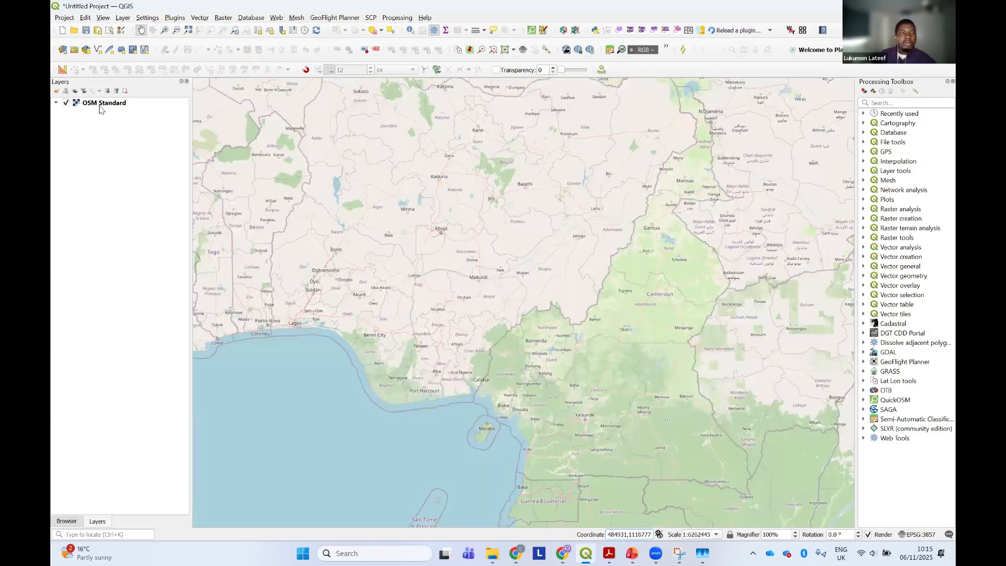
# Remove the OSM Standard basemap layer from the project
pyautogui.rightClick(100, 105)
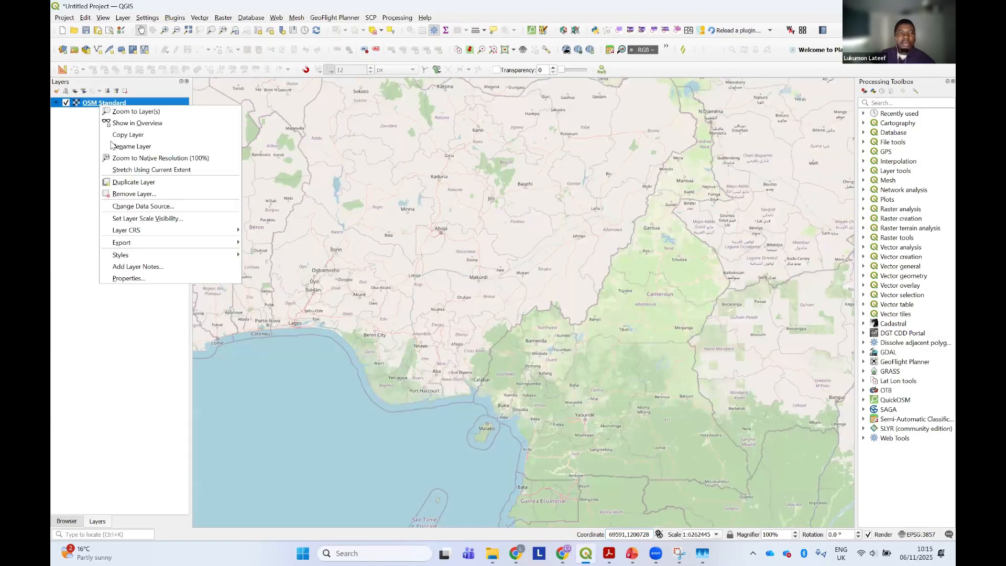
pyautogui.click(408, 215)
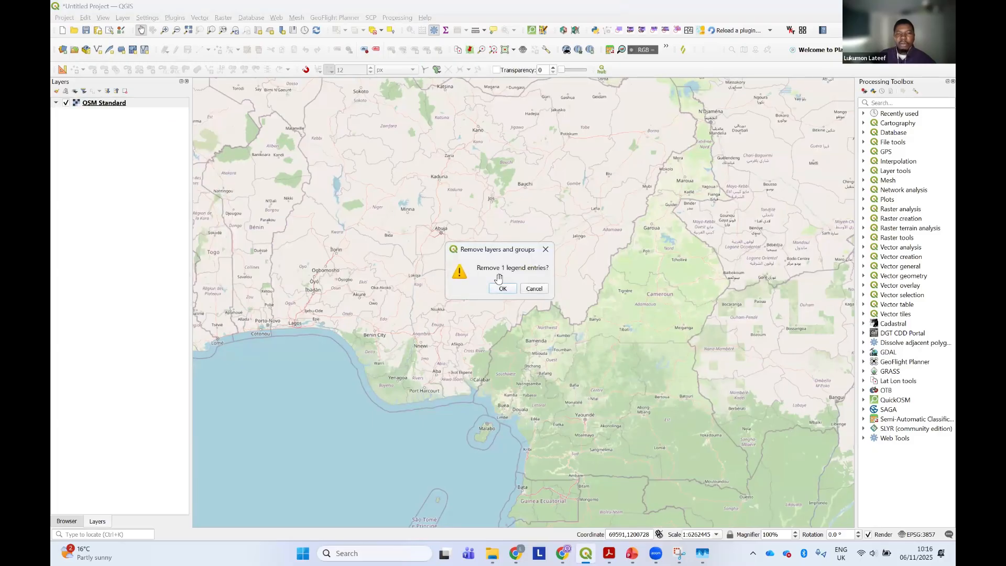
pyautogui.click(500, 288)
pyautogui.scroll(-1, 496, 265)
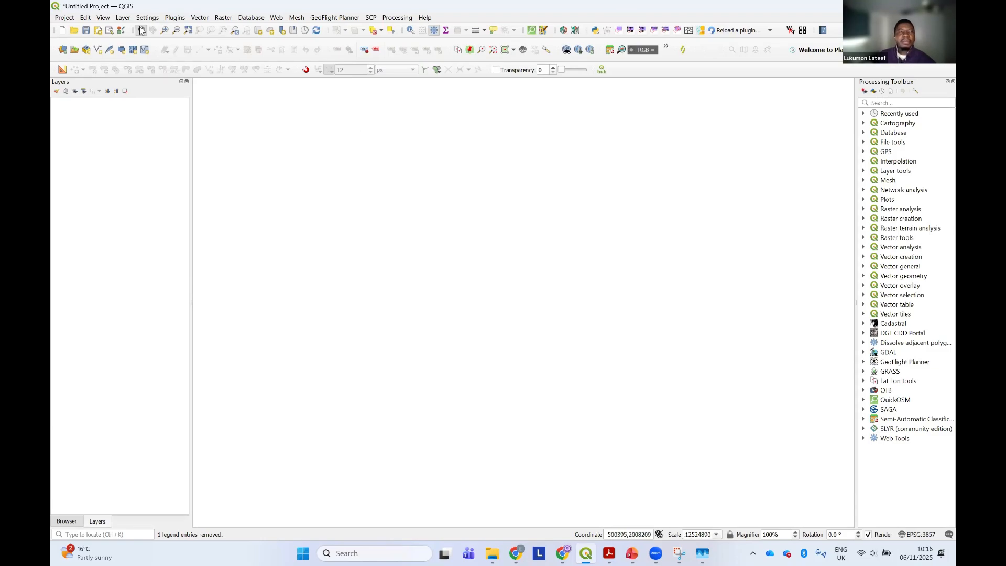
# Switch to the PDF in Acrobat and copy "Orfeo Toolbox" from the second item of the to-do list
pyautogui.click(609, 553)
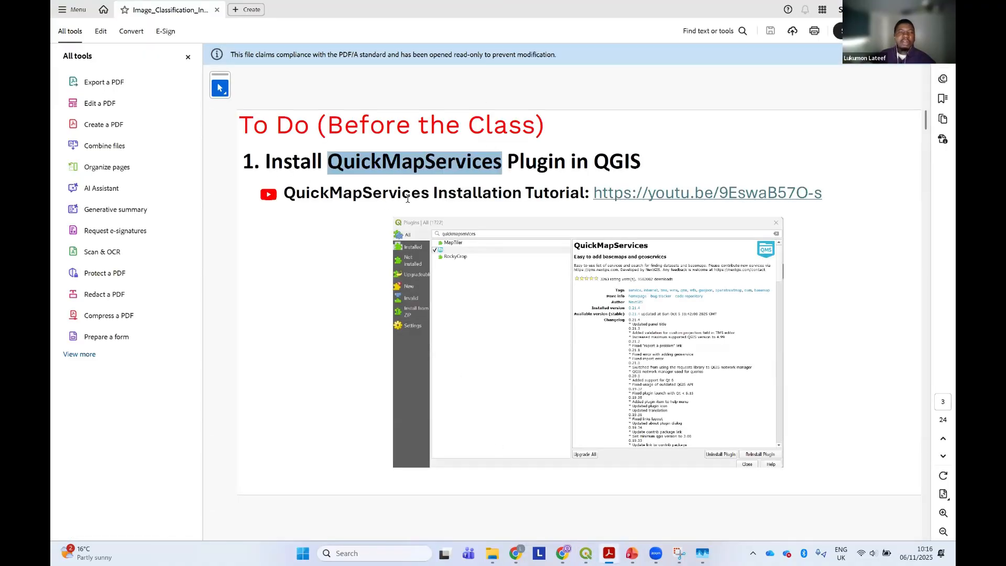
pyautogui.scroll(-2, 412, 228)
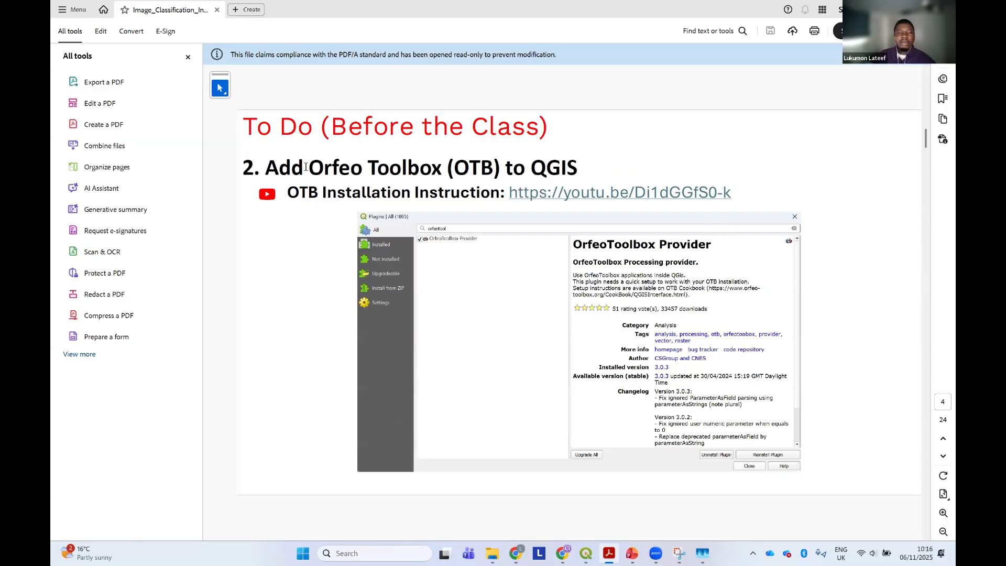
pyautogui.moveTo(310, 167); pyautogui.dragTo(442, 169)
pyautogui.rightClick(423, 174)
pyautogui.click(440, 185)
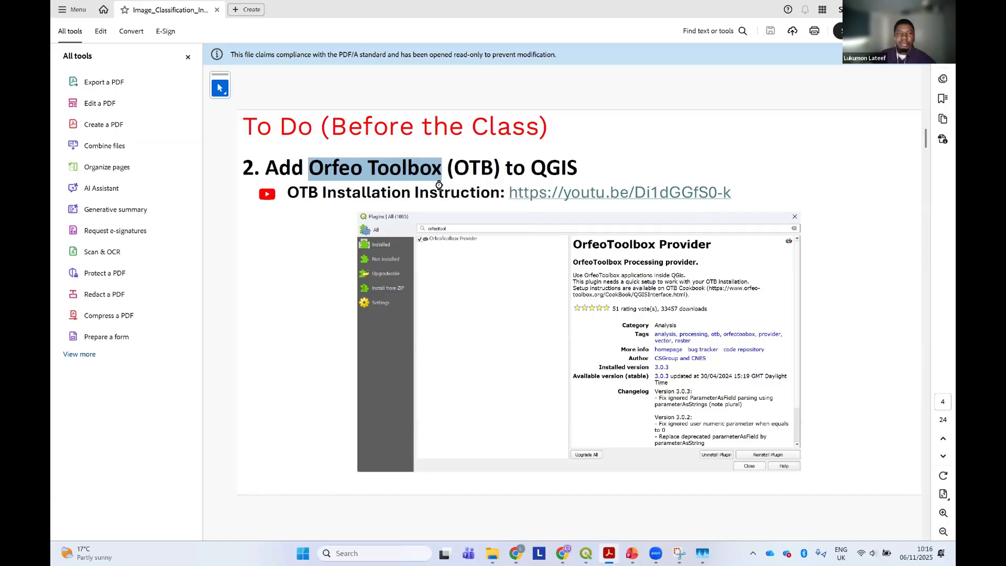
pyautogui.click(438, 192)
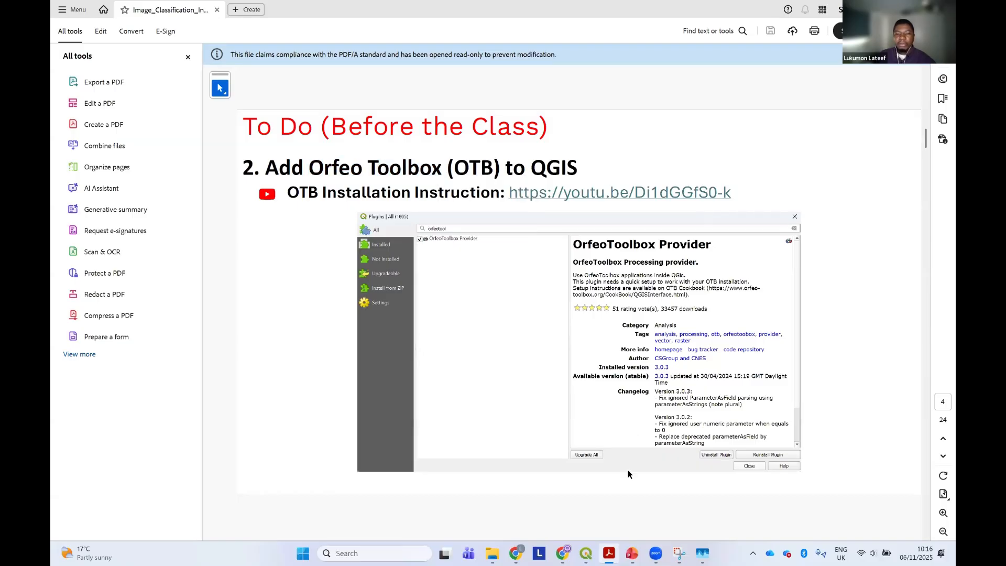
# In QGIS, search the plugin manager for "OrfeoToolbox", view the installed OrfeoToolbox provider's details, and close the manager
pyautogui.click(586, 554)
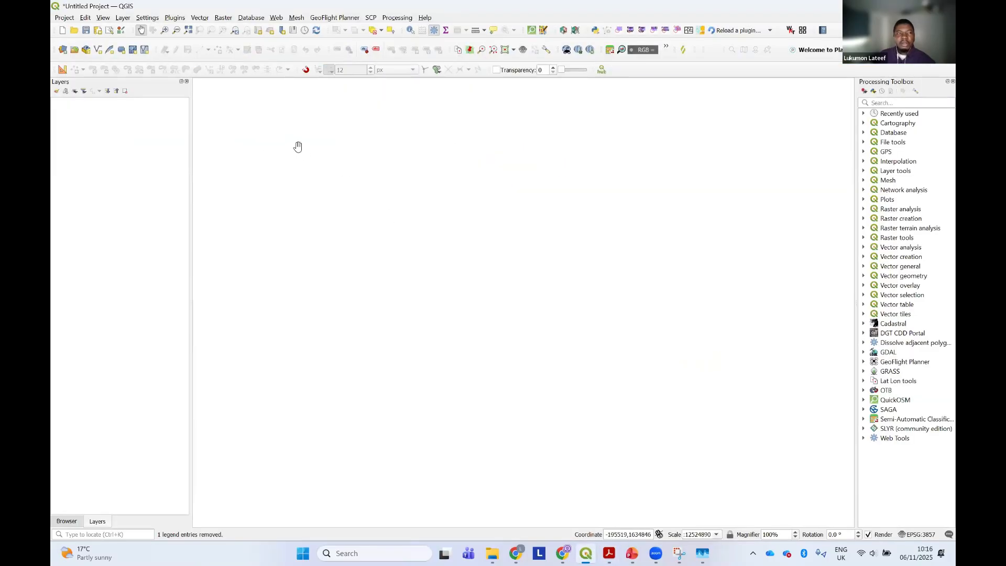
pyautogui.click(172, 19)
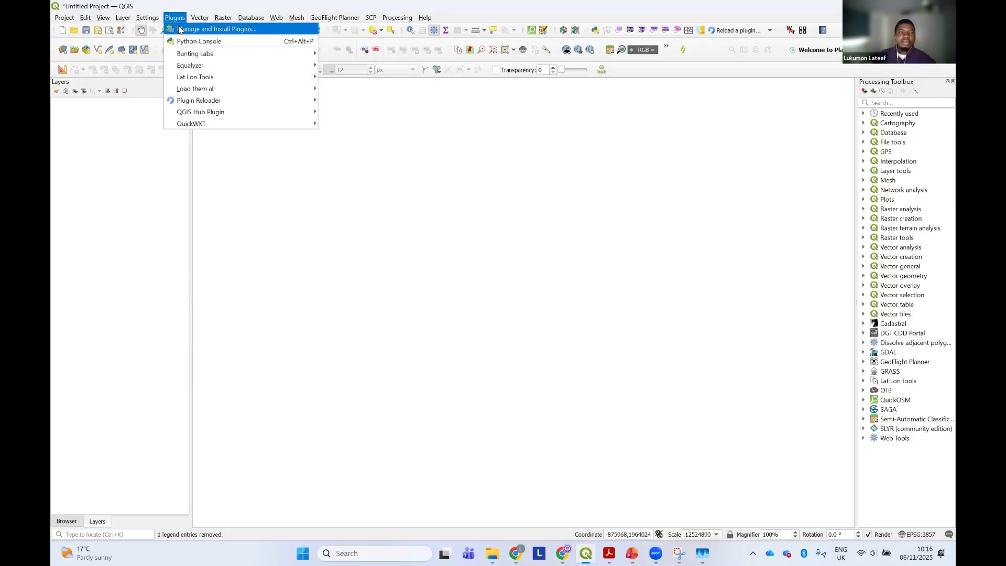
pyautogui.click(182, 29)
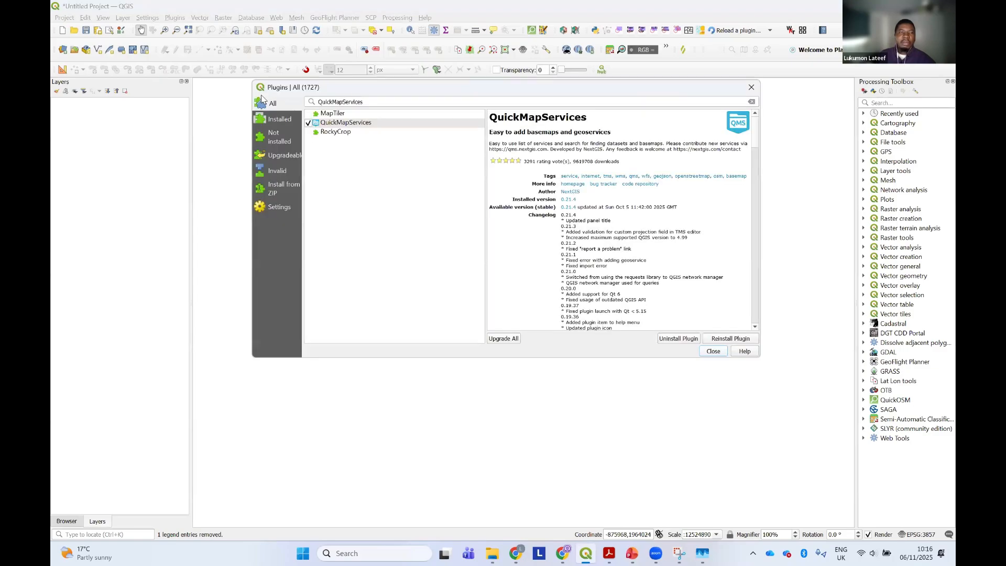
pyautogui.click(369, 102)
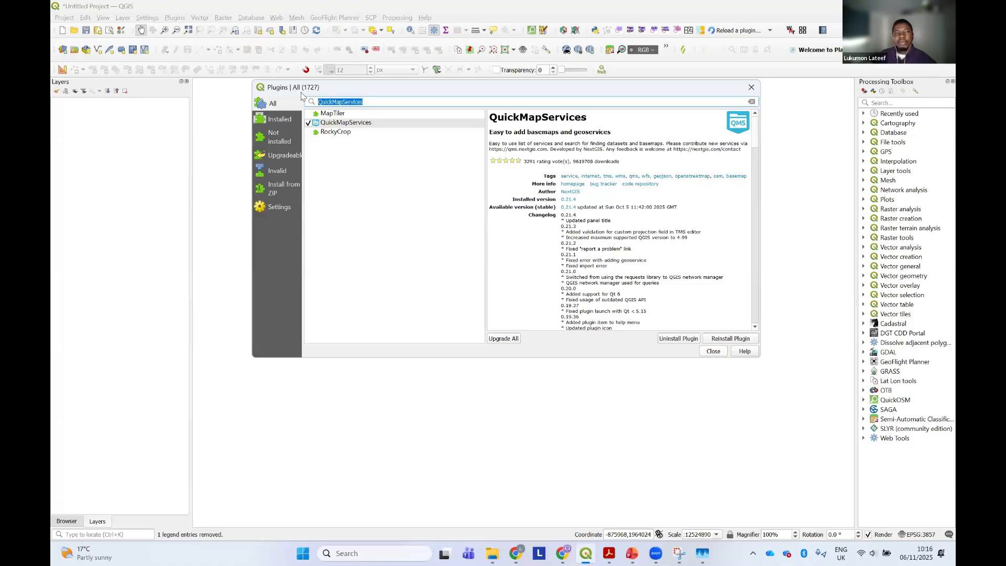
pyautogui.hotkey('ctrl', 'v')
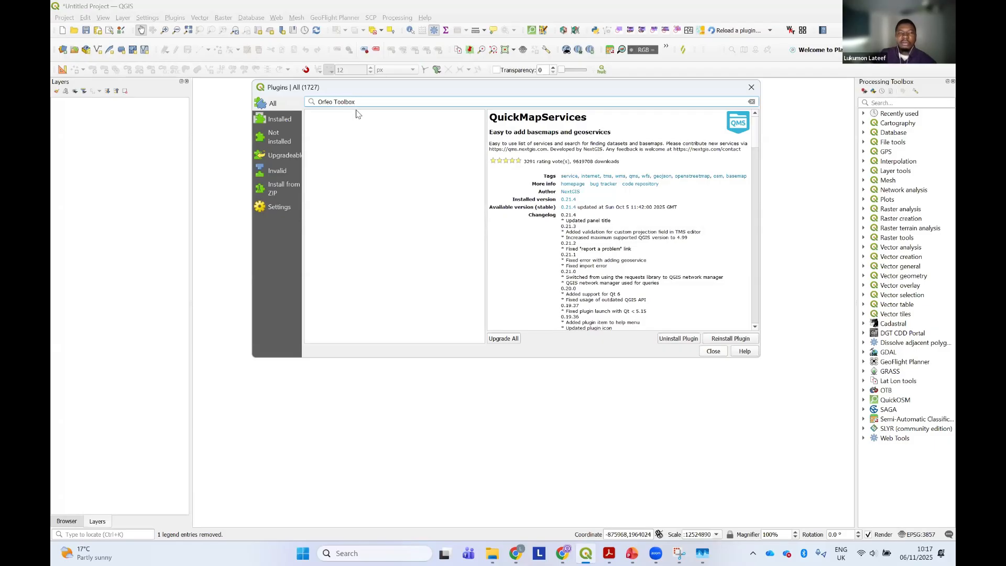
pyautogui.press('BackSpace')
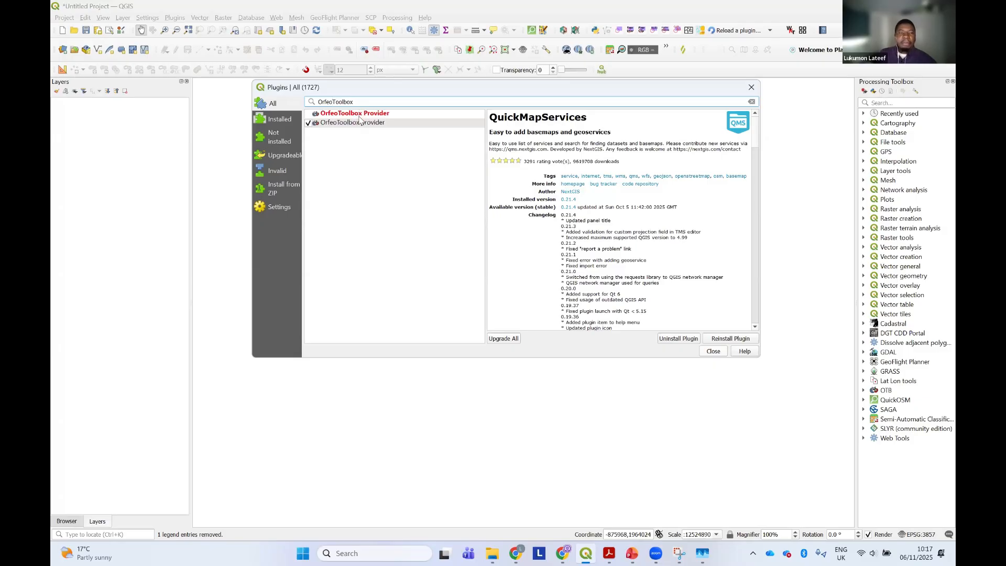
pyautogui.click(350, 124)
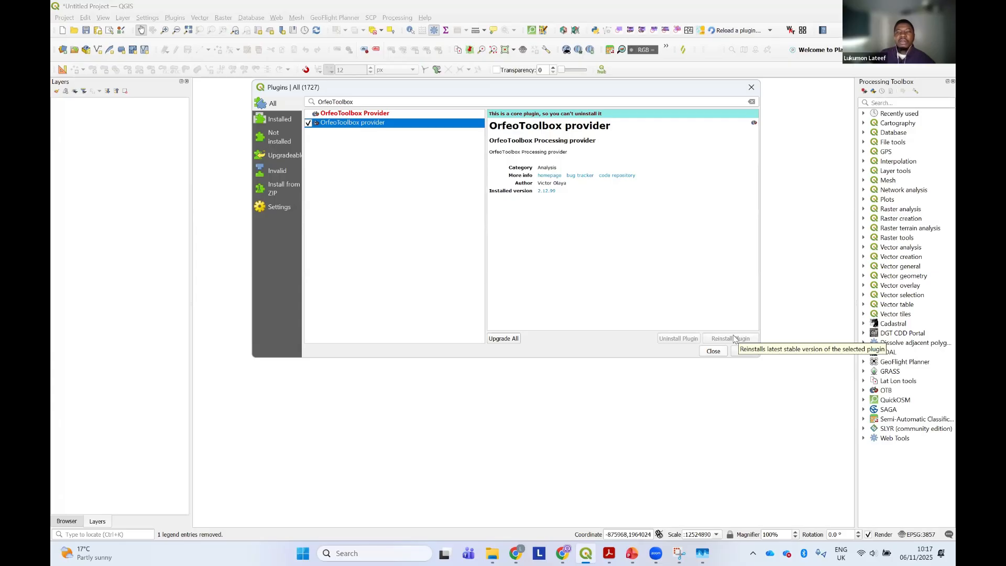
pyautogui.click(713, 351)
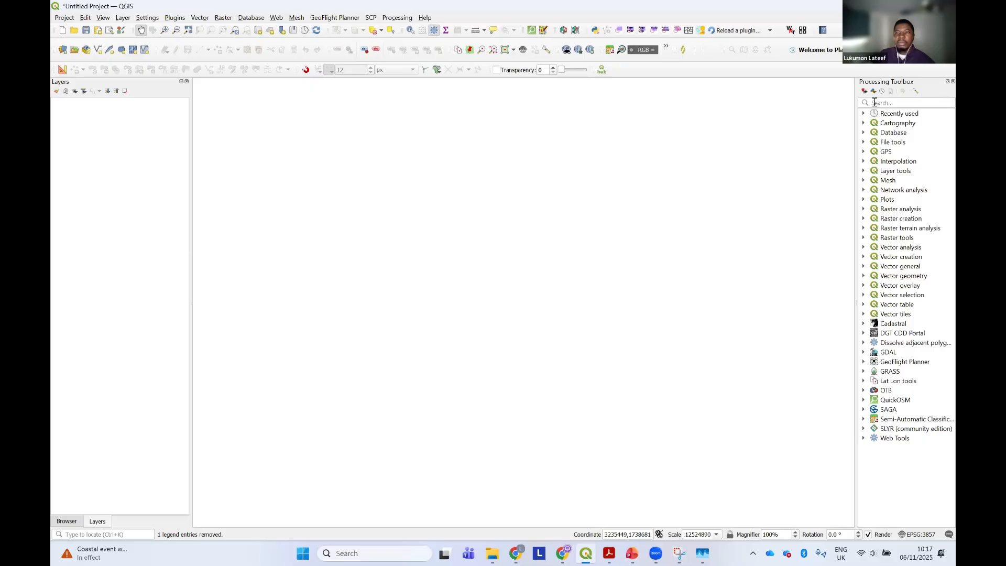
# Close and reopen the Processing Toolbox, and expand the OTB provider to view its tool groups
pyautogui.click(952, 81)
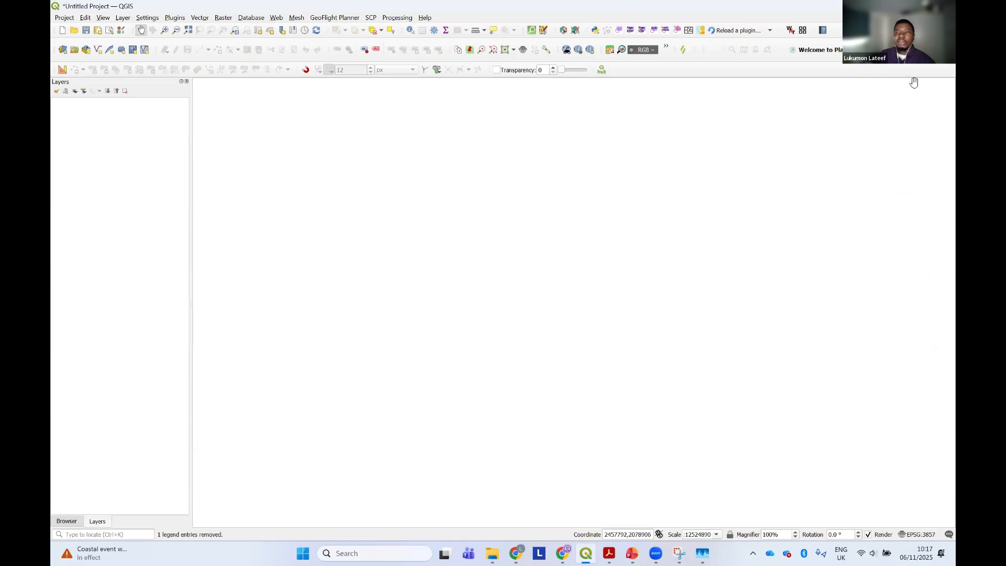
pyautogui.click(399, 19)
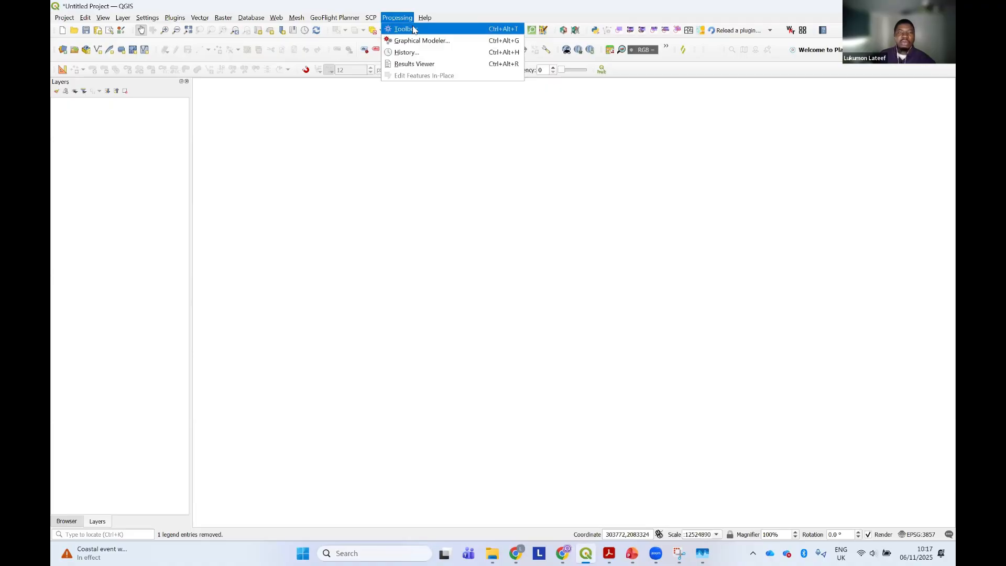
pyautogui.click(414, 30)
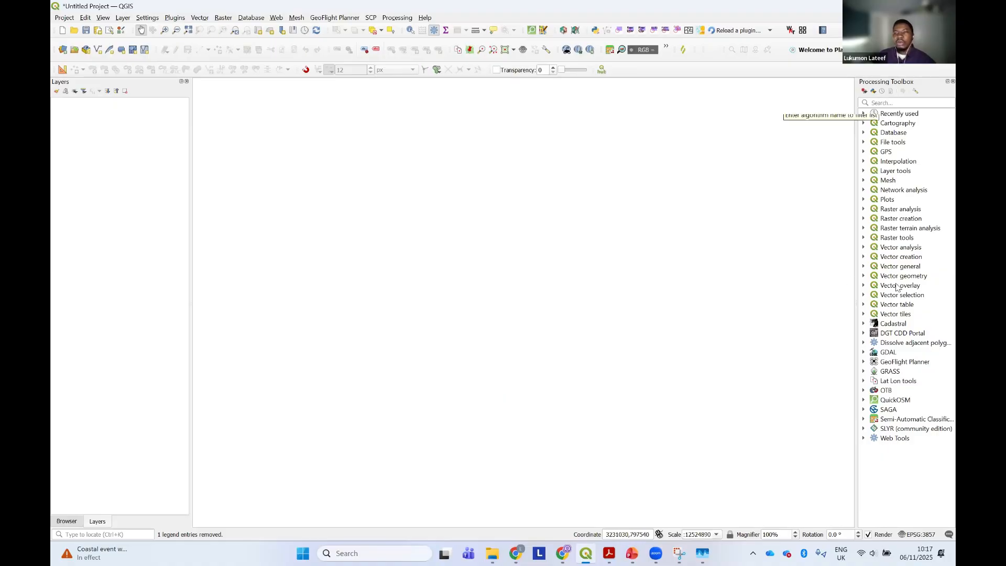
pyautogui.click(863, 390)
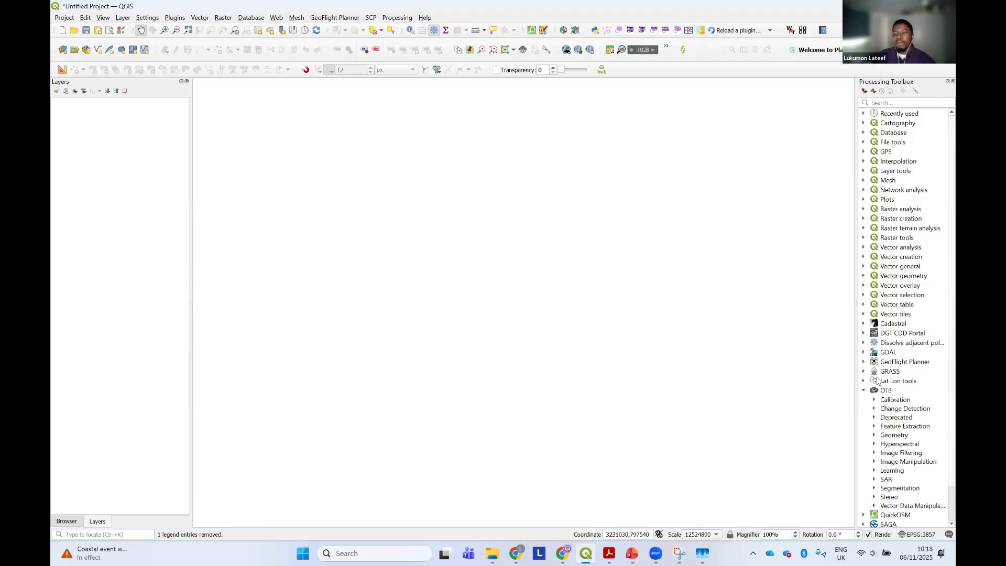
pyautogui.scroll(-1, 885, 403)
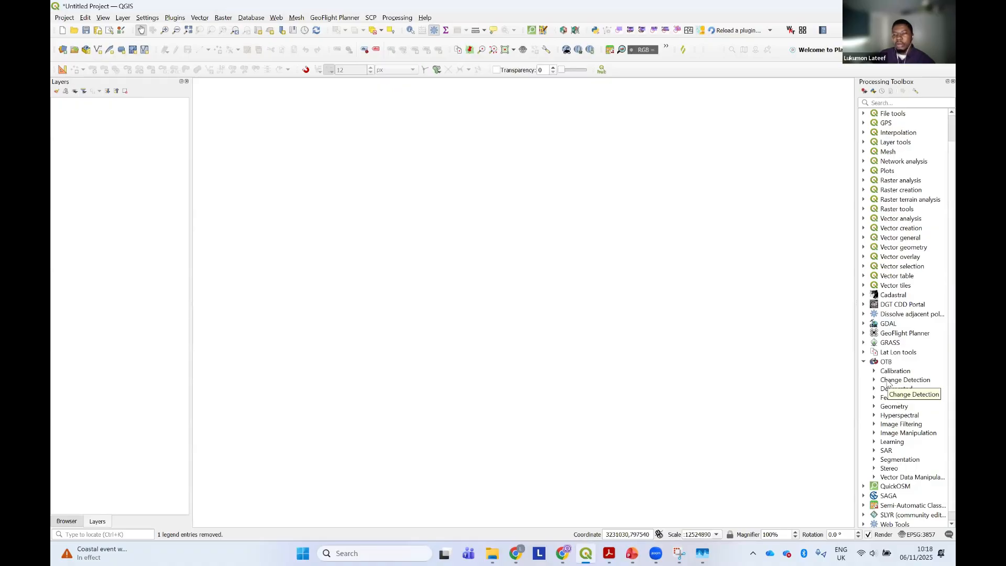
# Switch to Chrome to look at the Orfeo ToolBox download page and recent downloads, and return to QGIS
pyautogui.click(564, 553)
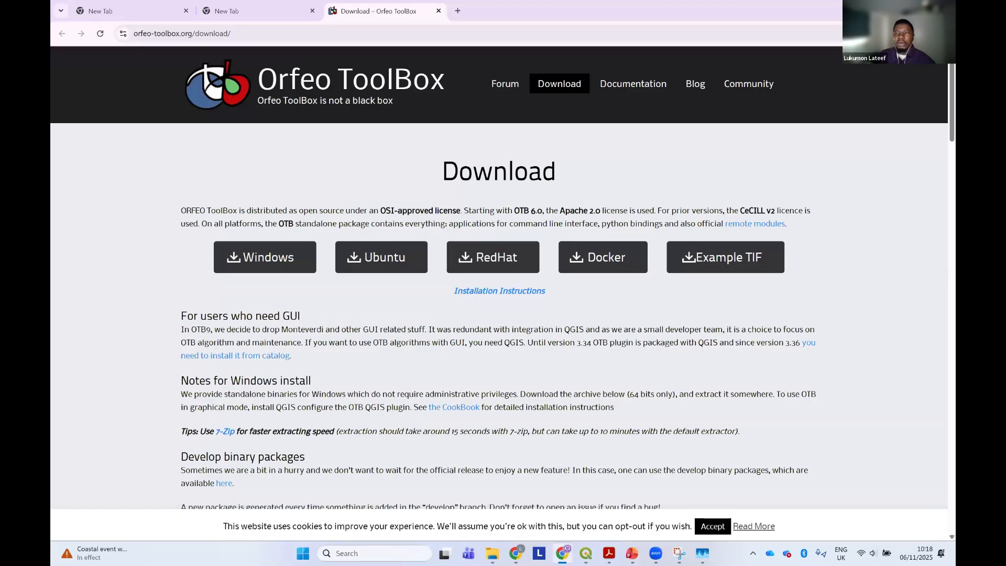
pyautogui.click(905, 34)
pyautogui.hotkey('alt', 'Tab')
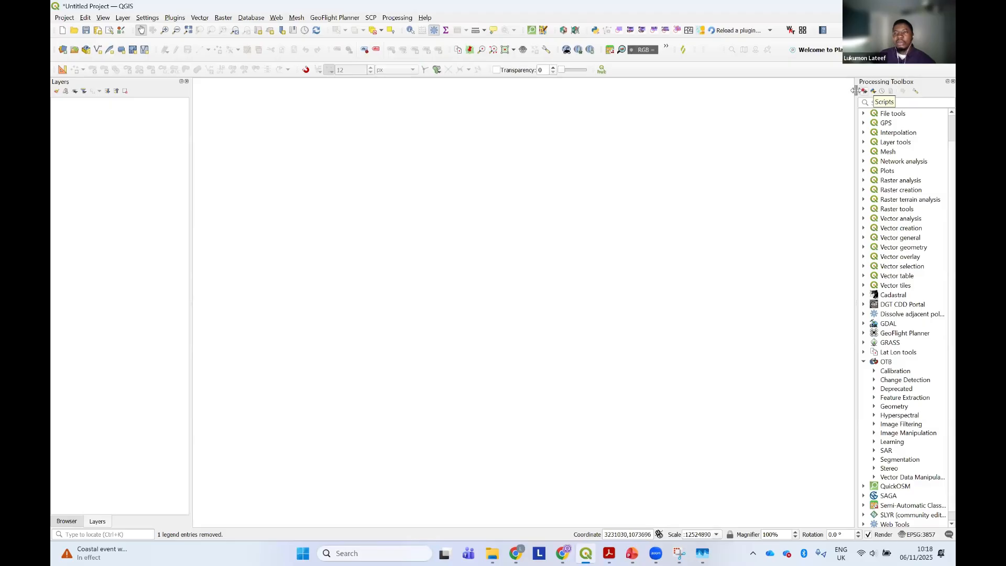
# Open the Processing options, expand the OTB provider settings, enlarge the dialog to show the full paths, and select the OTB folder setting
pyautogui.moveTo(854, 90); pyautogui.dragTo(807, 101)
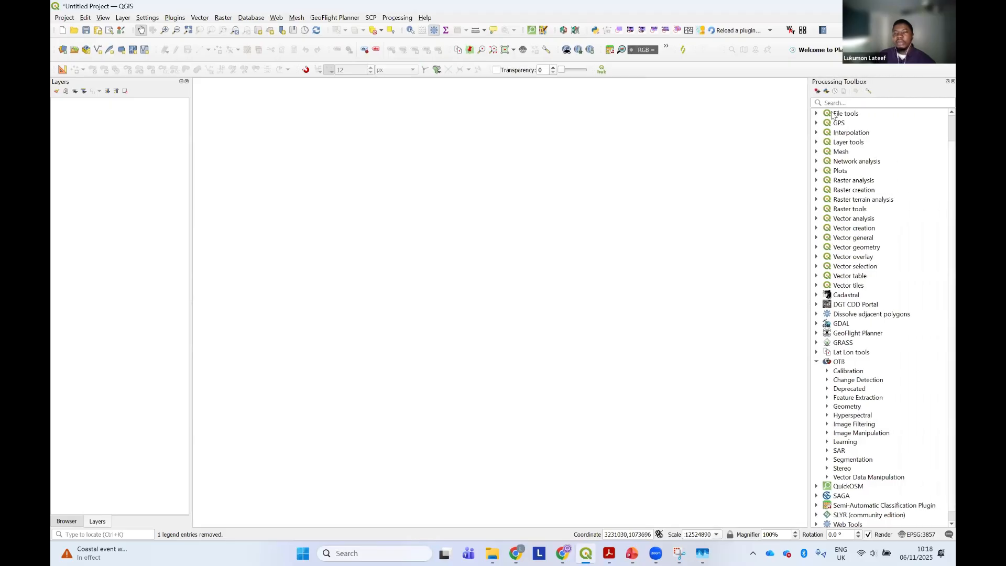
pyautogui.click(868, 92)
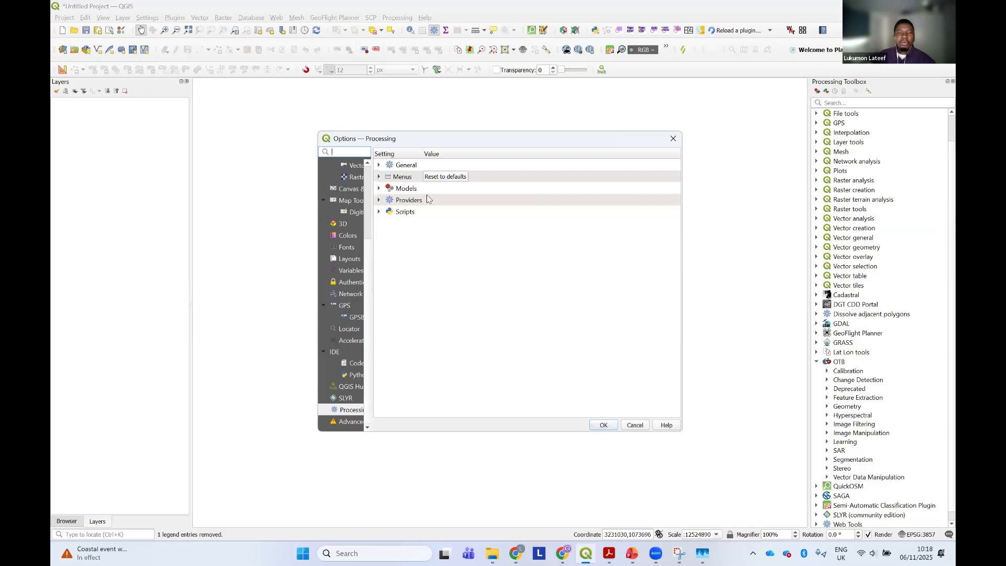
pyautogui.click(378, 201)
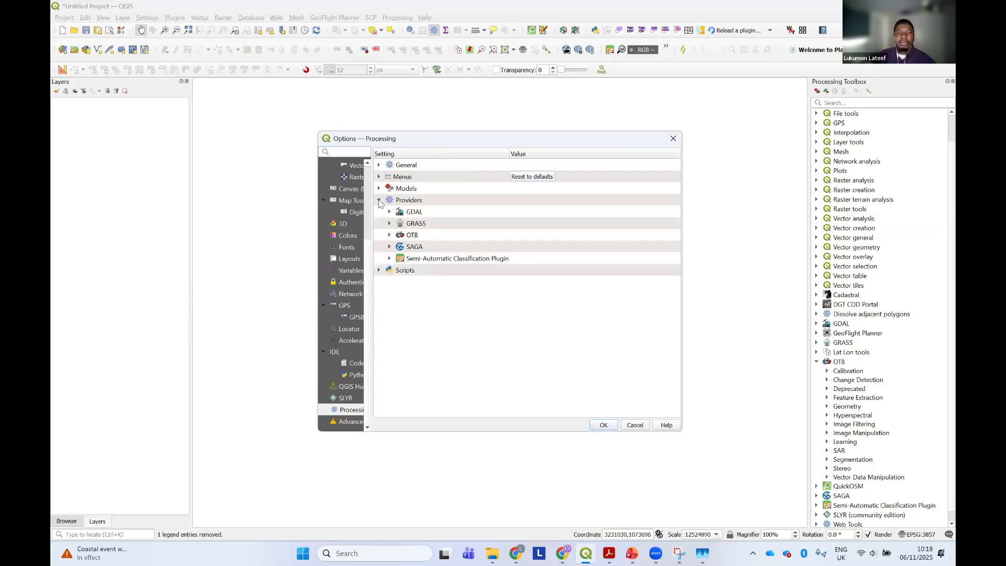
pyautogui.click(389, 236)
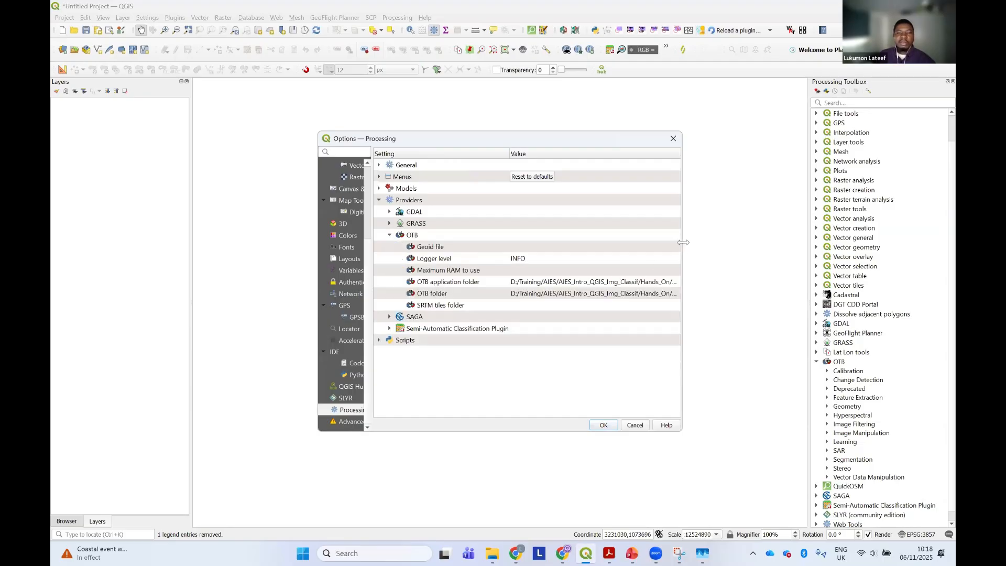
pyautogui.moveTo(683, 242); pyautogui.dragTo(817, 188)
pyautogui.moveTo(610, 138); pyautogui.dragTo(474, 131)
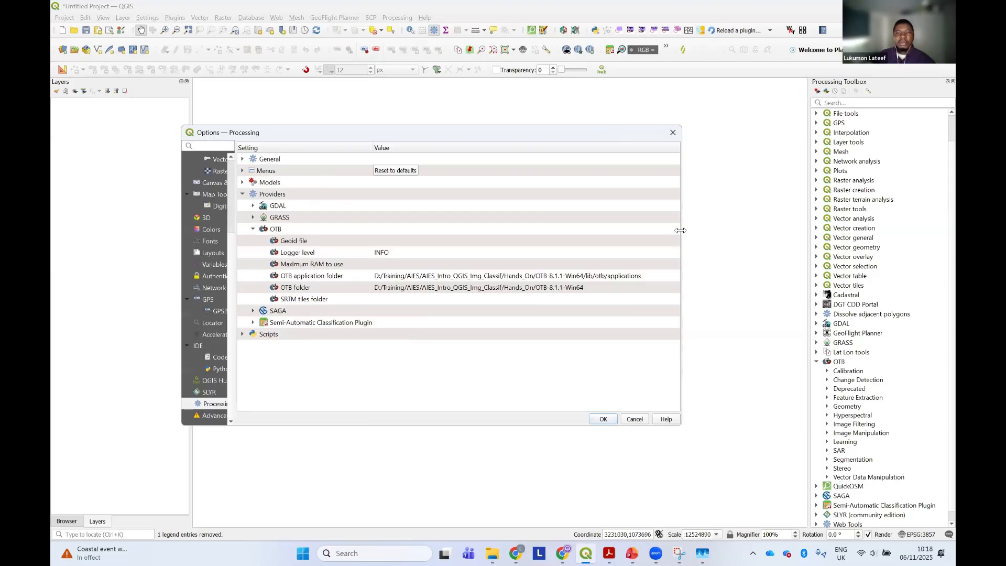
pyautogui.moveTo(680, 230); pyautogui.dragTo(727, 233)
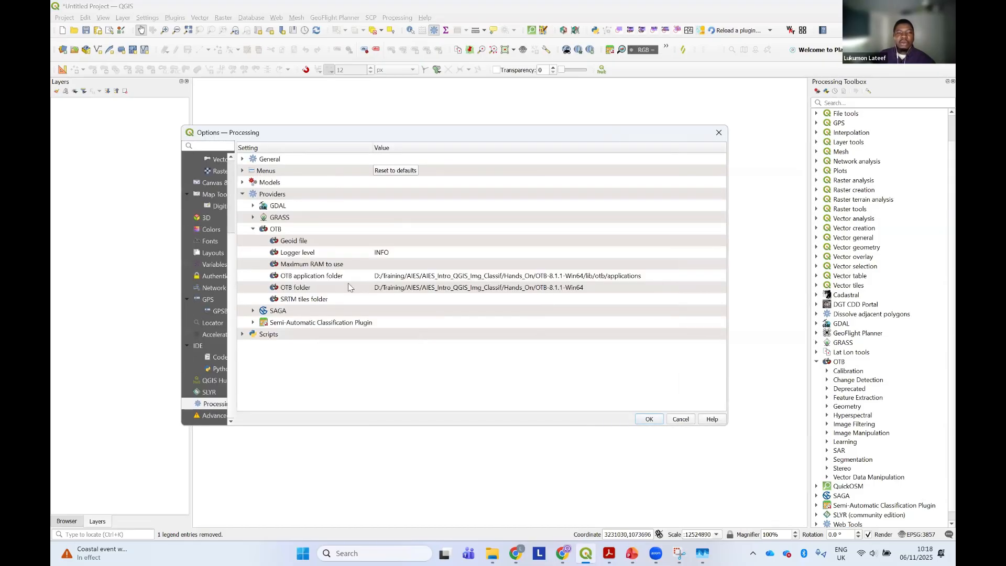
pyautogui.click(296, 290)
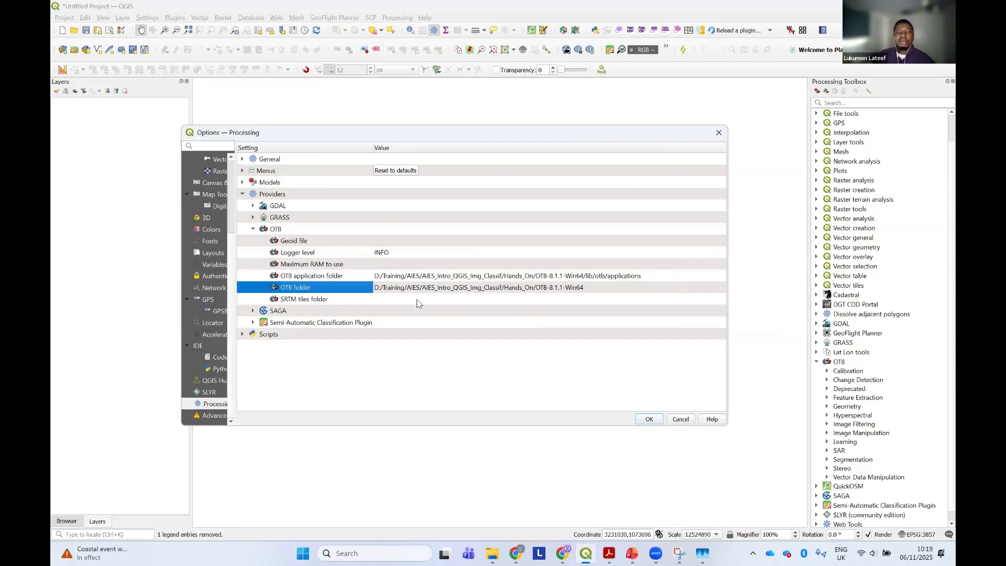
# Check the downloaded OTB-9.1.1-Win64.zip in Chrome's recent download history and return to the QGIS Processing options
pyautogui.click(564, 553)
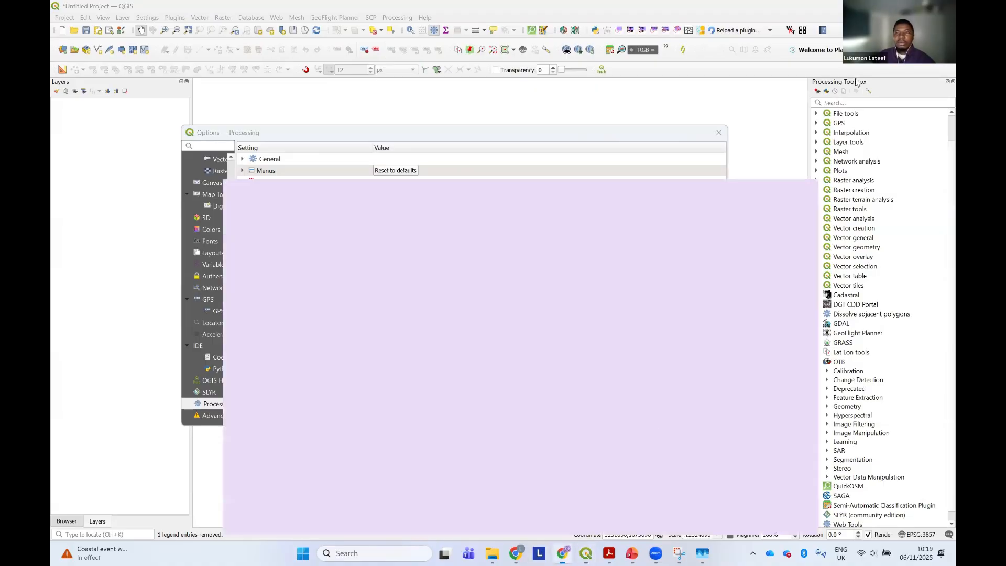
pyautogui.click(925, 33)
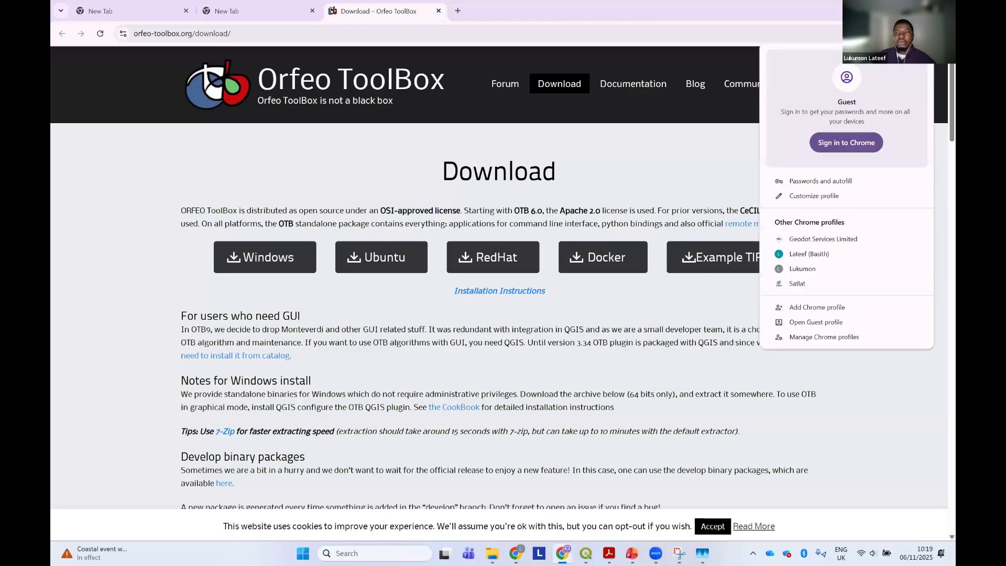
pyautogui.click(906, 33)
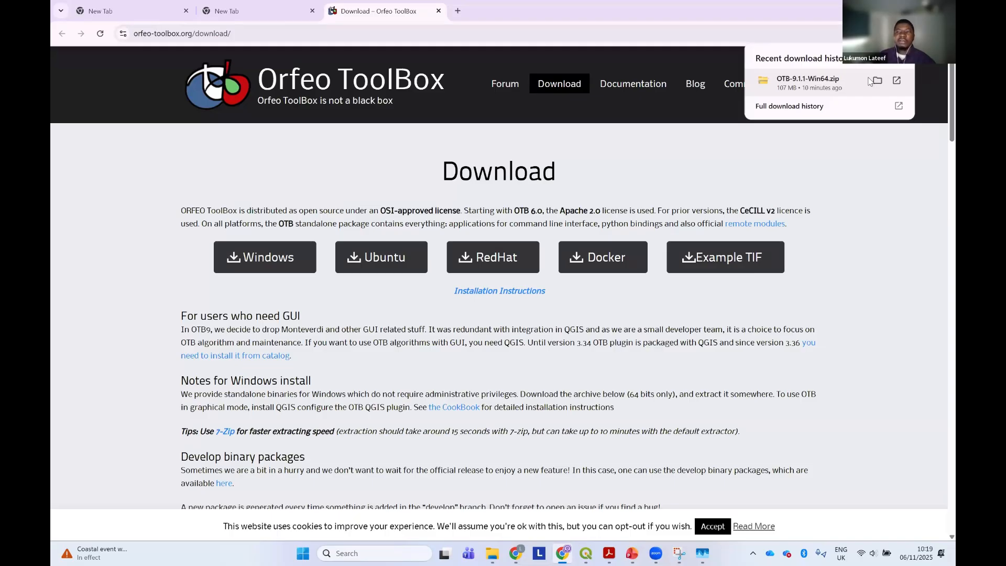
pyautogui.click(586, 553)
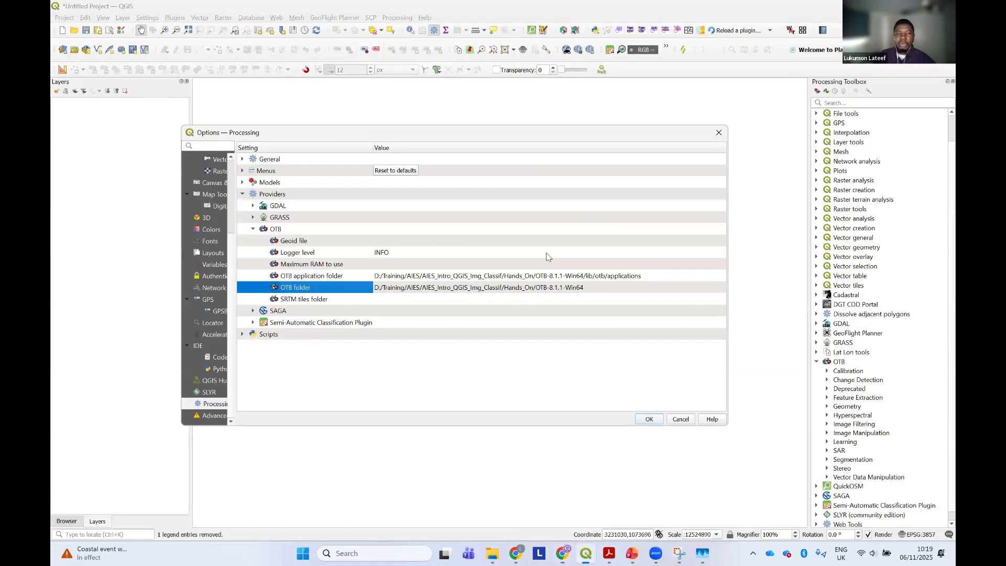
# Open the OTB folder path for editing and bring up its directory selection dialog
pyautogui.click(595, 293)
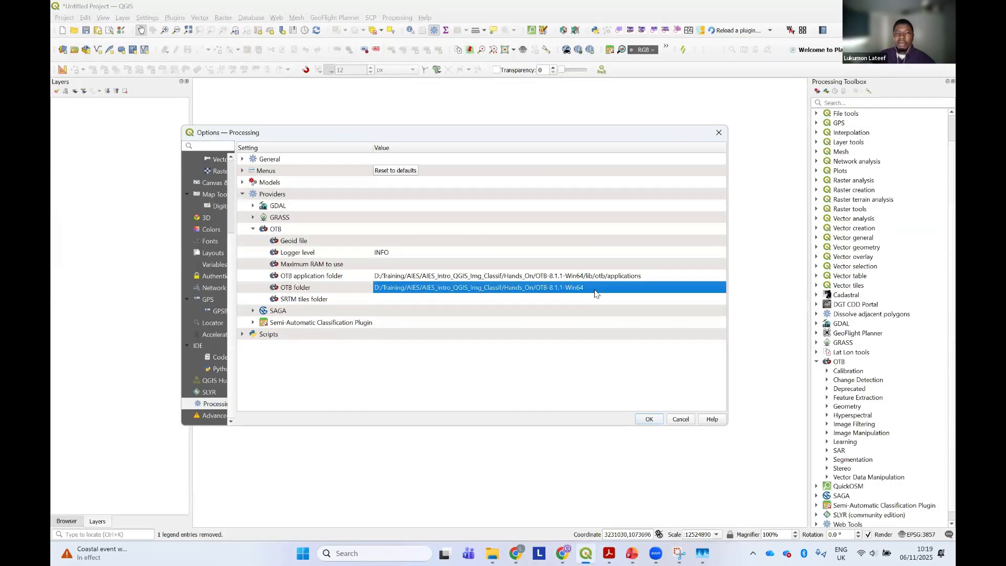
pyautogui.doubleClick(634, 287)
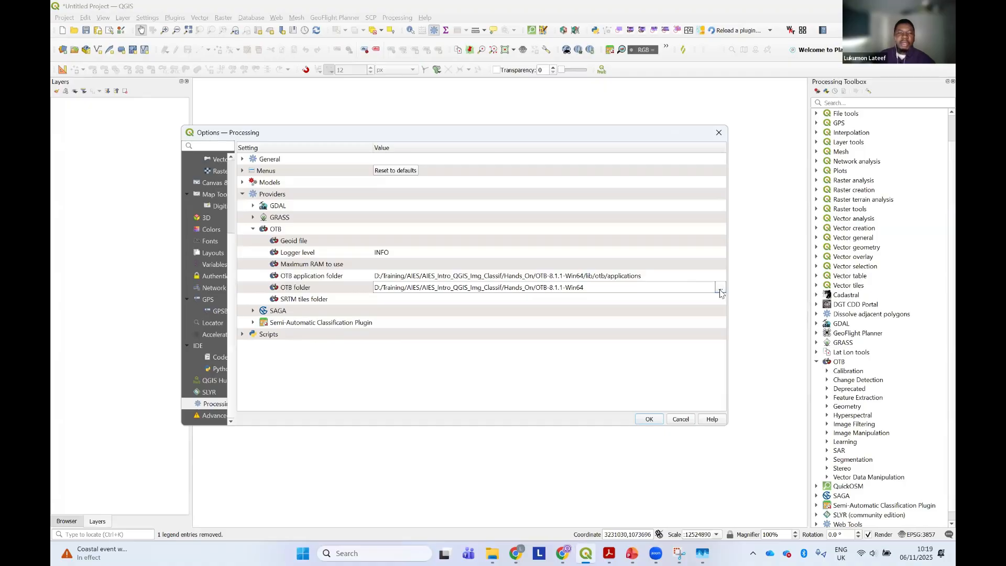
pyautogui.click(720, 291)
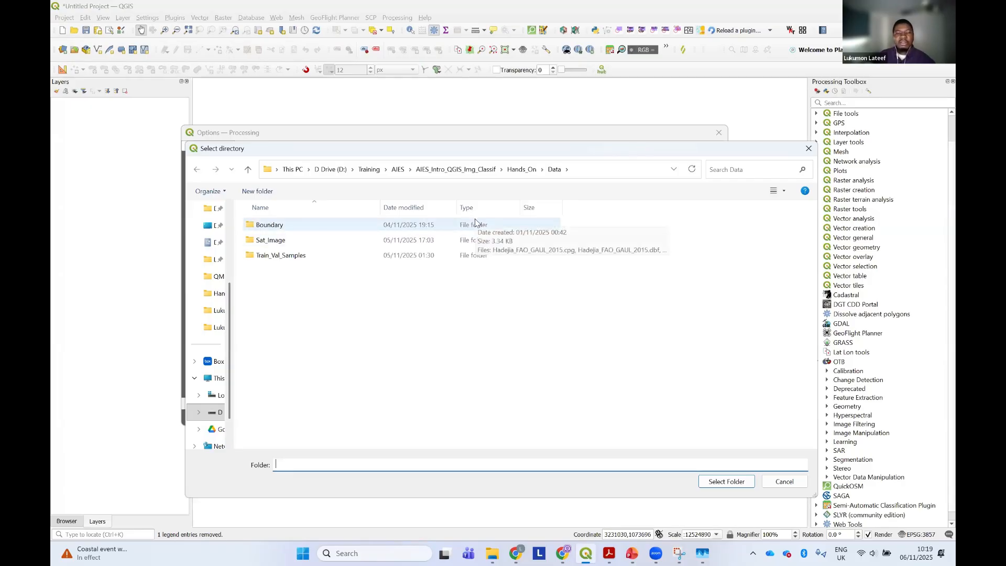
# Switch to Chrome to look at the recent OTB-9.1.1-Win64.zip download, and return to the directory selection dialog in QGIS
pyautogui.click(563, 553)
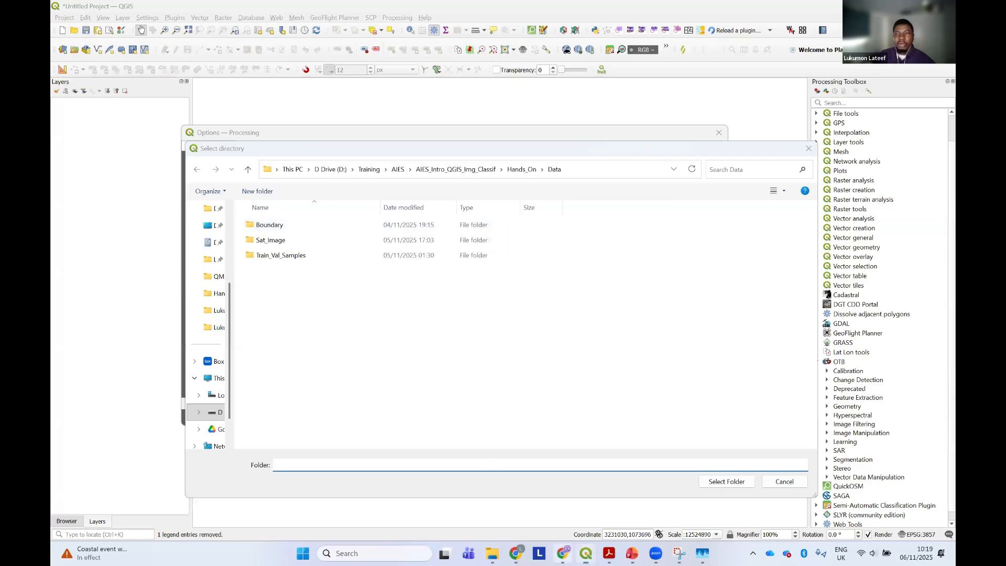
pyautogui.click(906, 34)
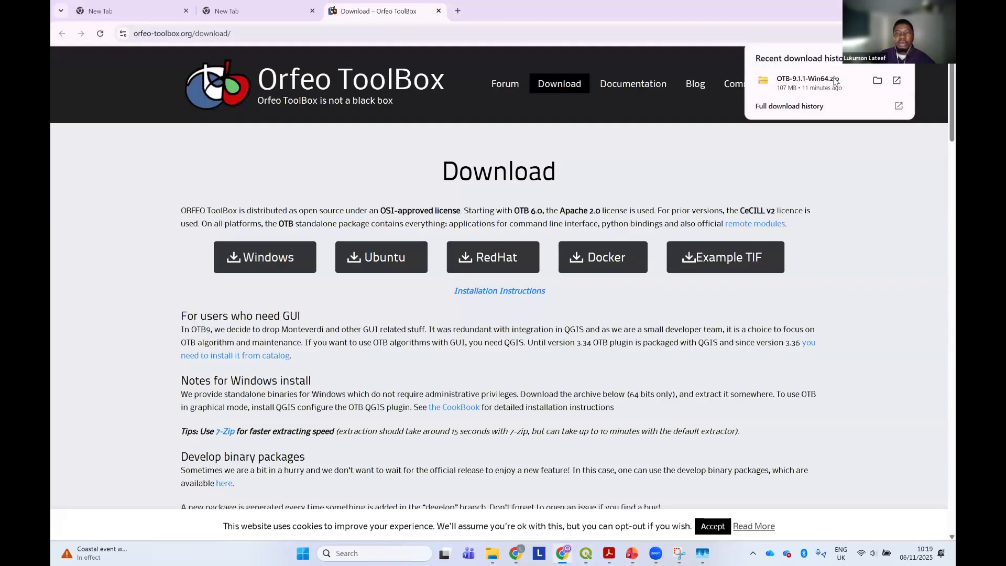
pyautogui.hotkey('alt', 'Tab')
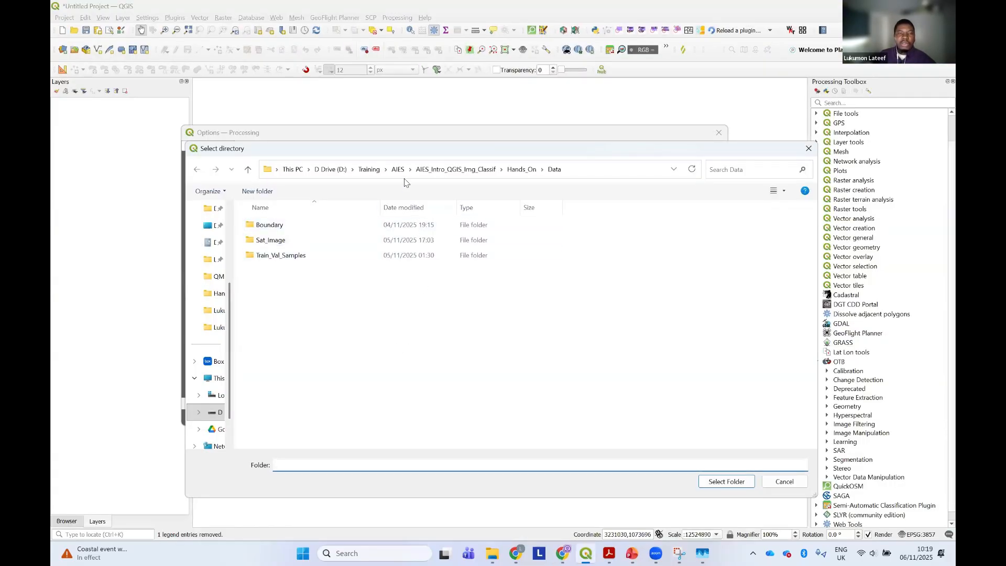
# Set the OTB folder to the OTB-8.1.1-Win64 directory inside AIES_Intro_QGIS_Img_Classif/Hands_On
pyautogui.click(436, 173)
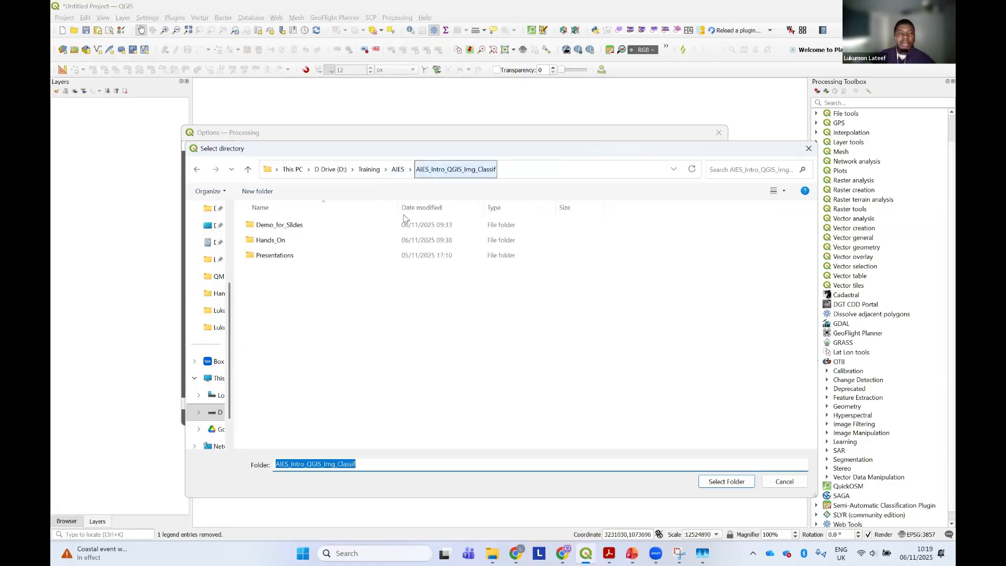
pyautogui.doubleClick(319, 239)
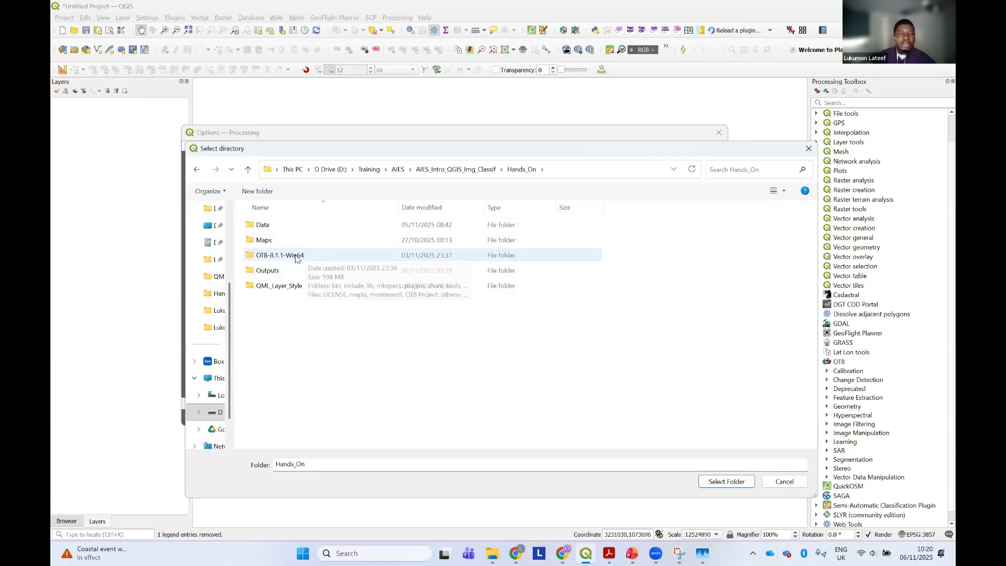
pyautogui.click(284, 259)
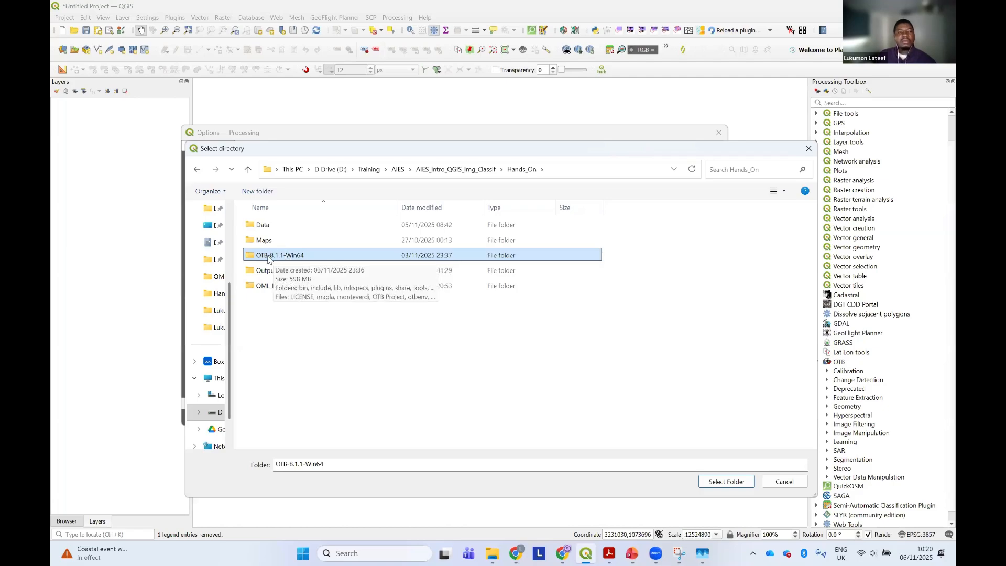
pyautogui.click(738, 486)
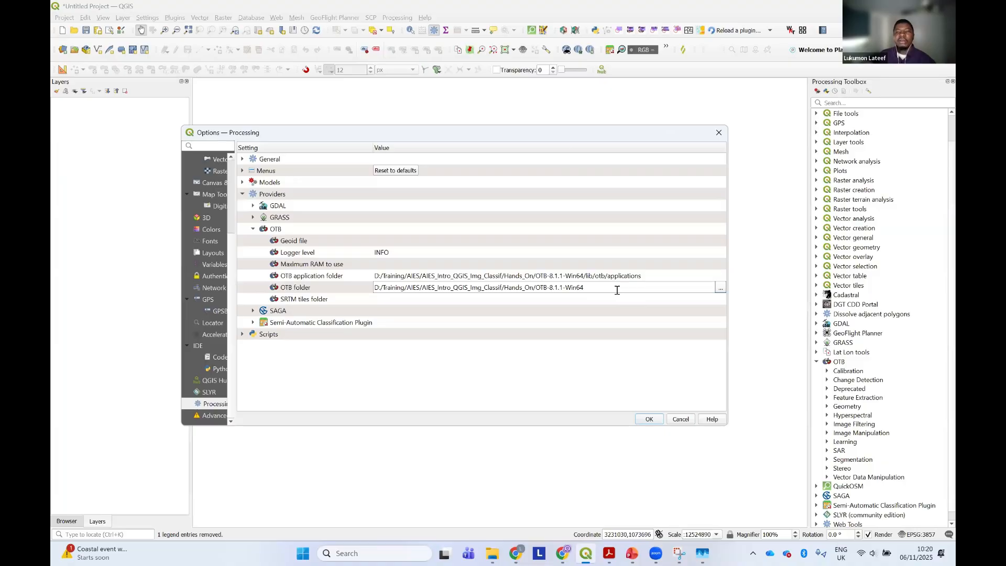
# Open the OTB application folder path for editing and examine its OTB-8.1.1-Win64, lib, otb and applications parts
pyautogui.click(650, 280)
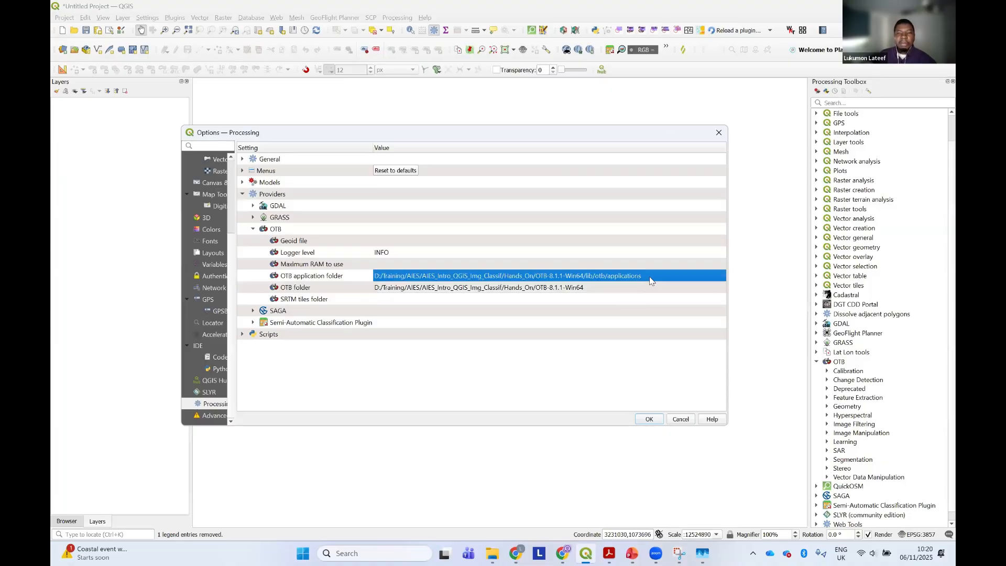
pyautogui.click(649, 277)
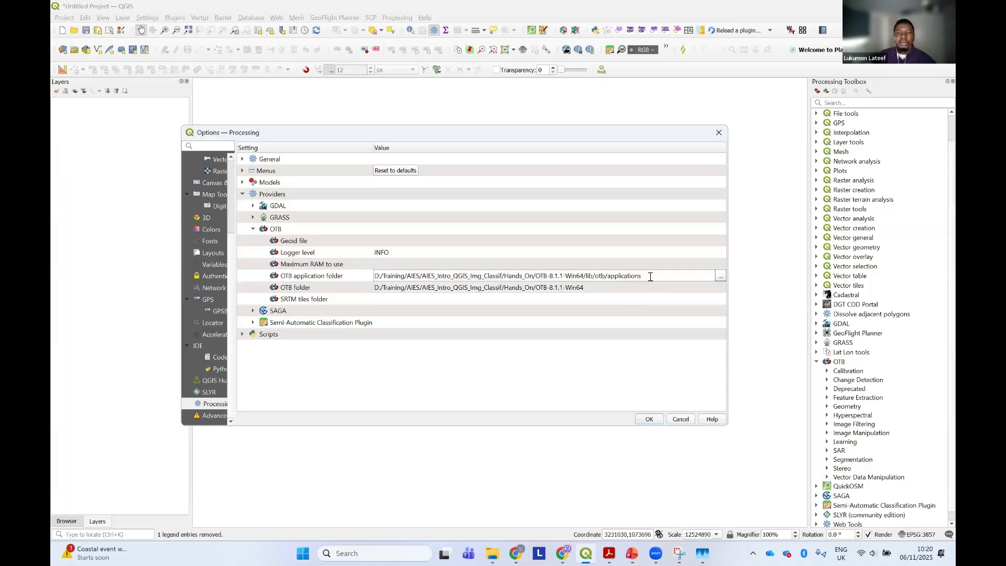
pyautogui.moveTo(536, 273); pyautogui.dragTo(588, 276)
pyautogui.click(581, 276)
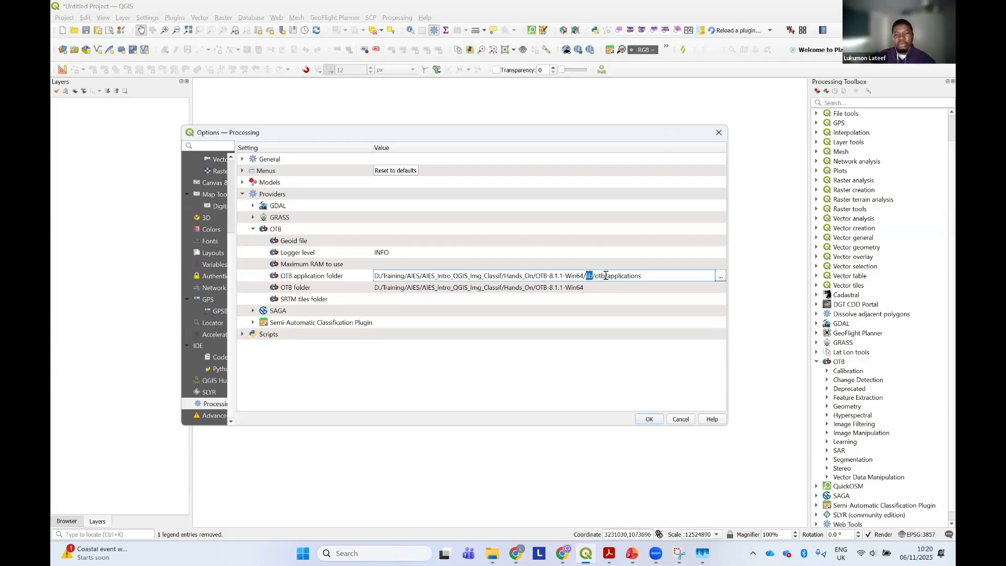
pyautogui.moveTo(604, 276); pyautogui.dragTo(596, 276)
pyautogui.moveTo(642, 276); pyautogui.dragTo(604, 276)
pyautogui.click(608, 277)
# Open the OTB application folder's path list, enlarge and reposition its dialog, and remove the existing path entry
pyautogui.click(720, 275)
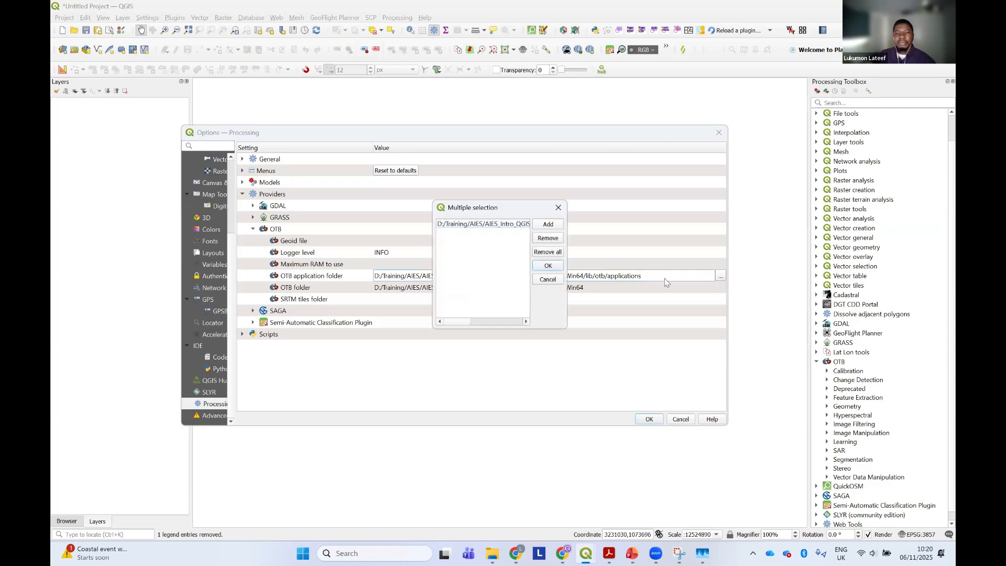
pyautogui.click(497, 225)
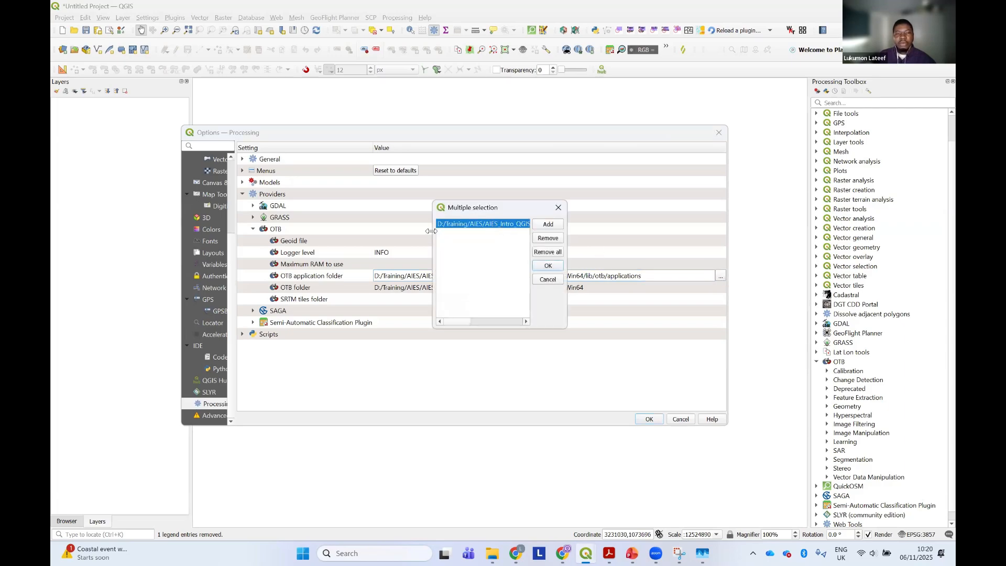
pyautogui.moveTo(431, 231); pyautogui.dragTo(294, 229)
pyautogui.moveTo(478, 209); pyautogui.dragTo(507, 319)
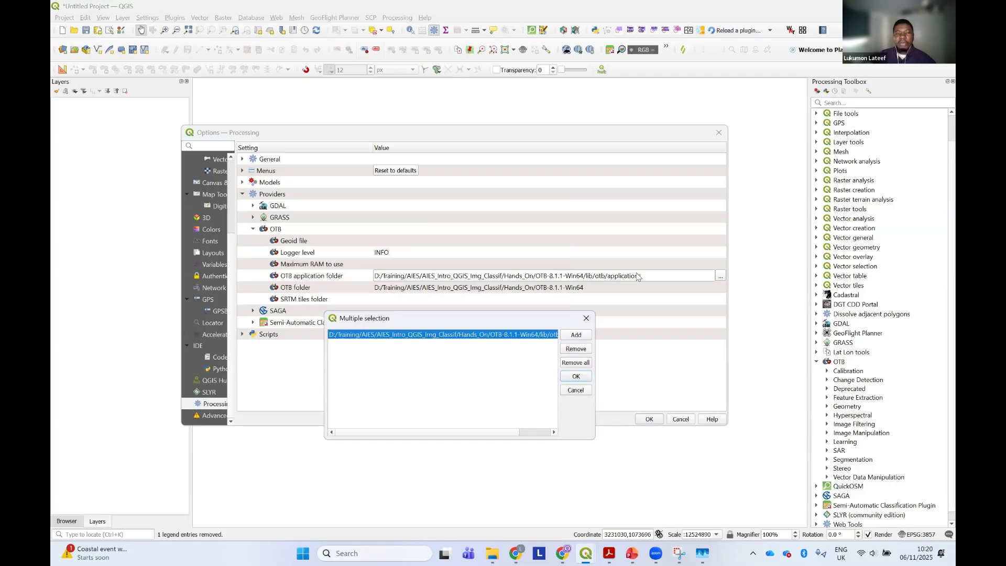
pyautogui.click(576, 349)
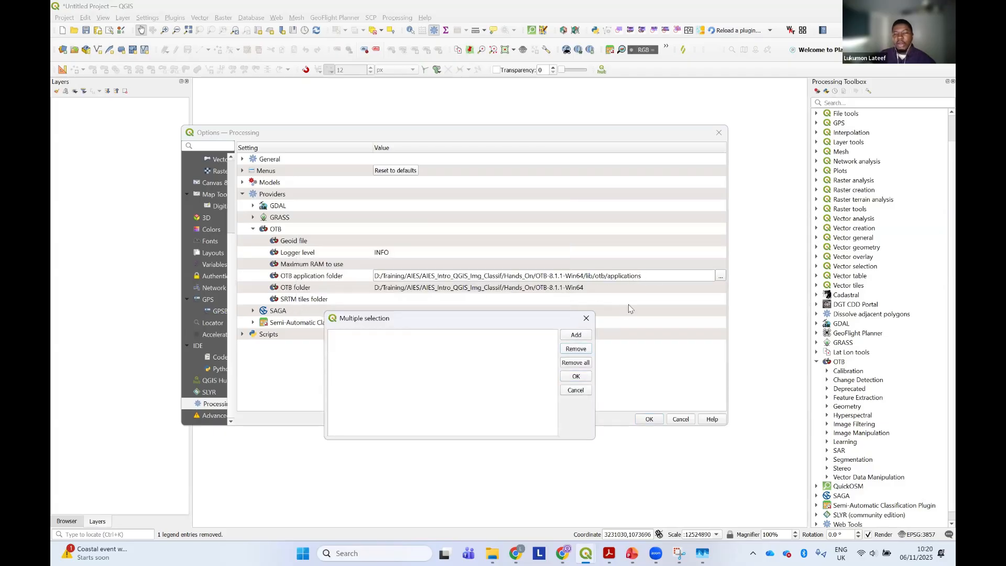
# Add Hands_On/OTB-8.1.1-Win64/lib/otb/applications as the OTB application folder and save the Processing options
pyautogui.click(576, 336)
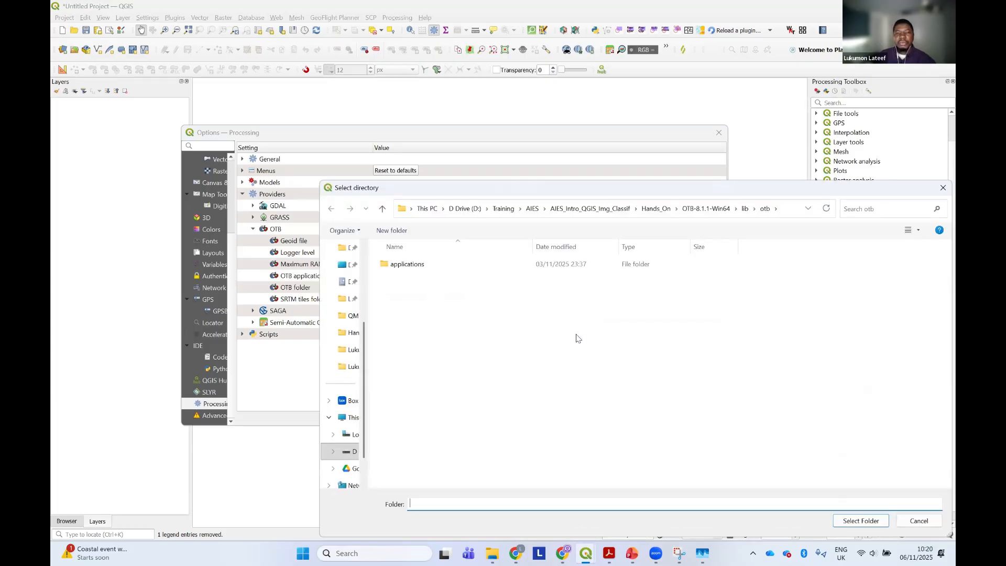
pyautogui.click(704, 208)
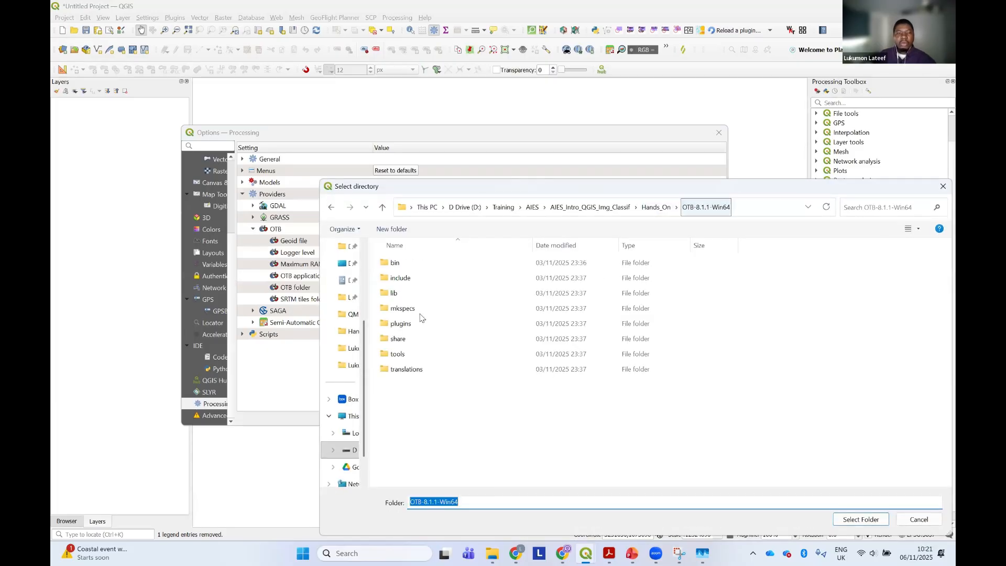
pyautogui.click(655, 208)
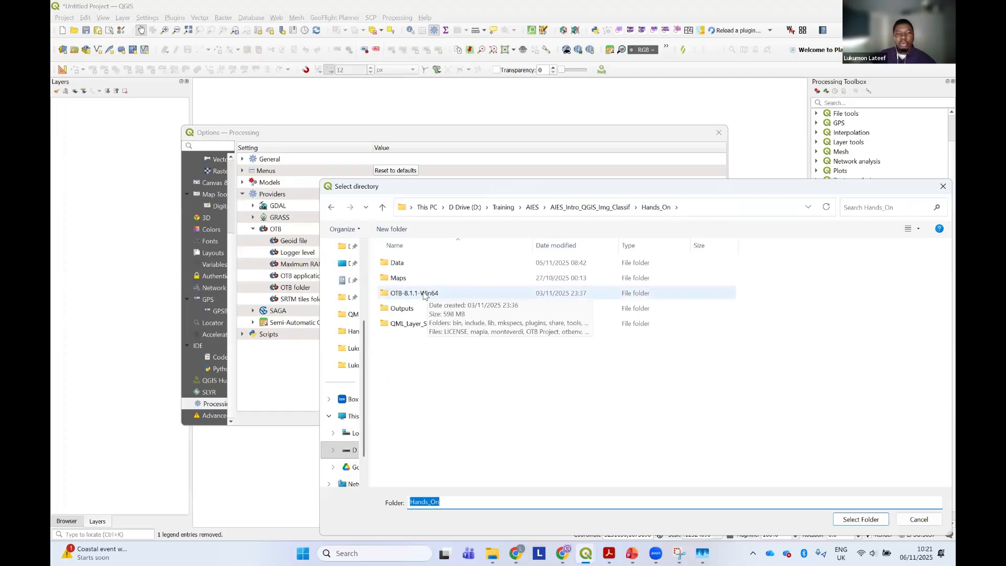
pyautogui.doubleClick(423, 293)
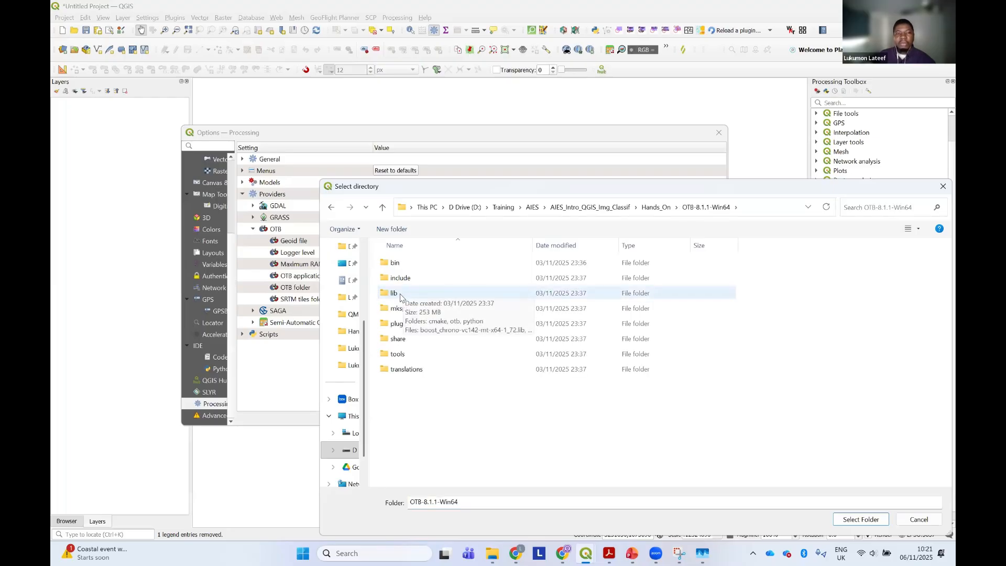
pyautogui.doubleClick(401, 295)
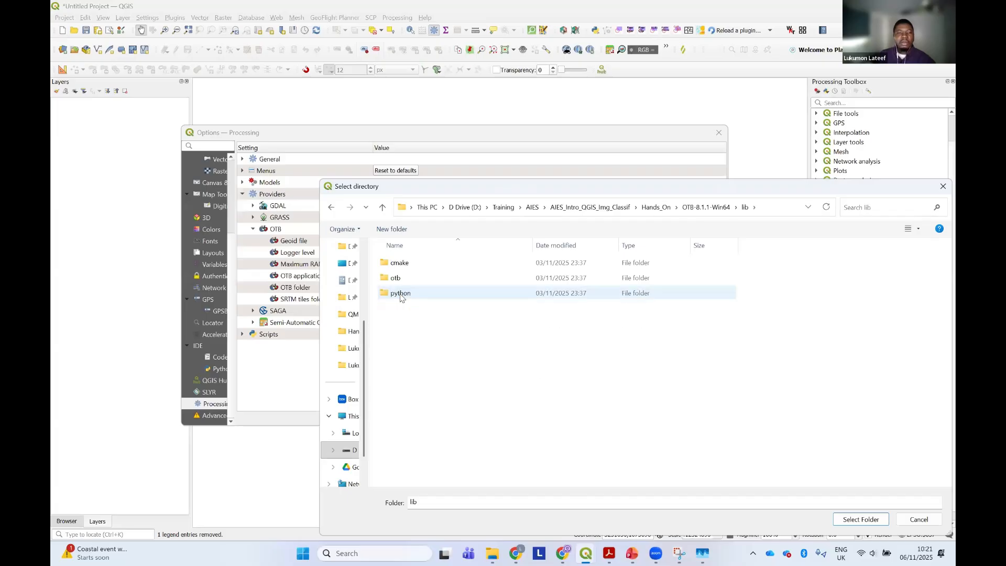
pyautogui.doubleClick(399, 278)
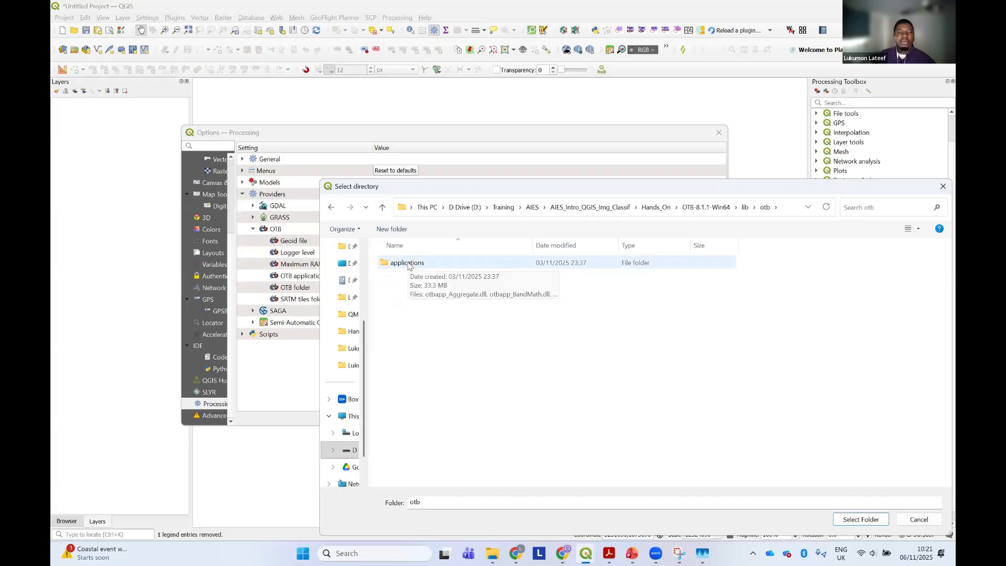
pyautogui.click(410, 266)
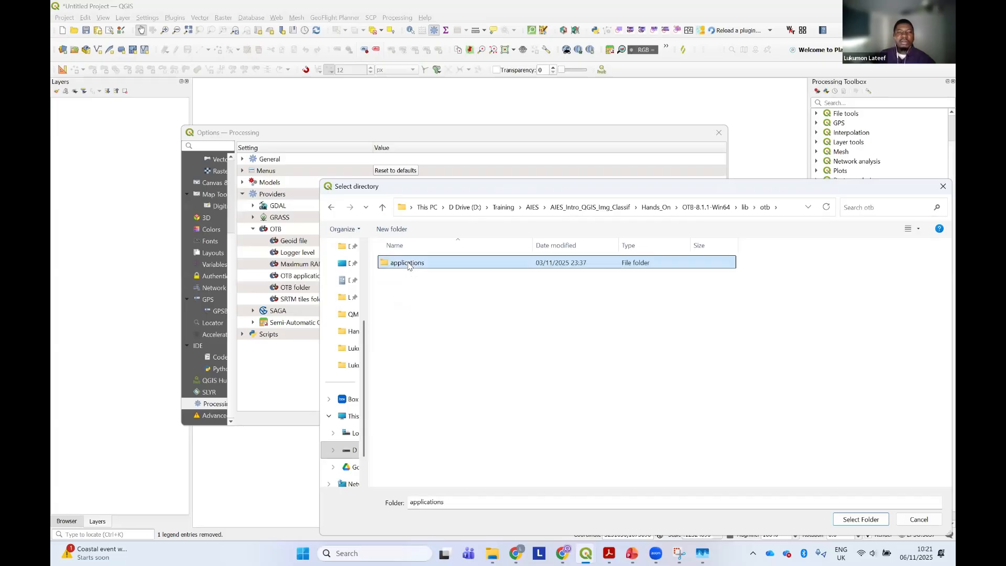
pyautogui.click(862, 519)
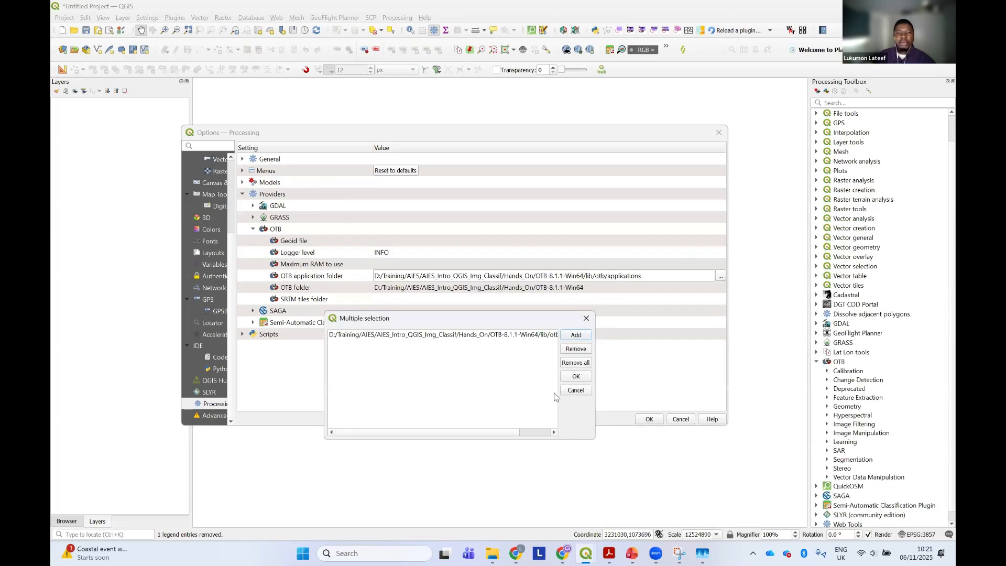
pyautogui.click(573, 376)
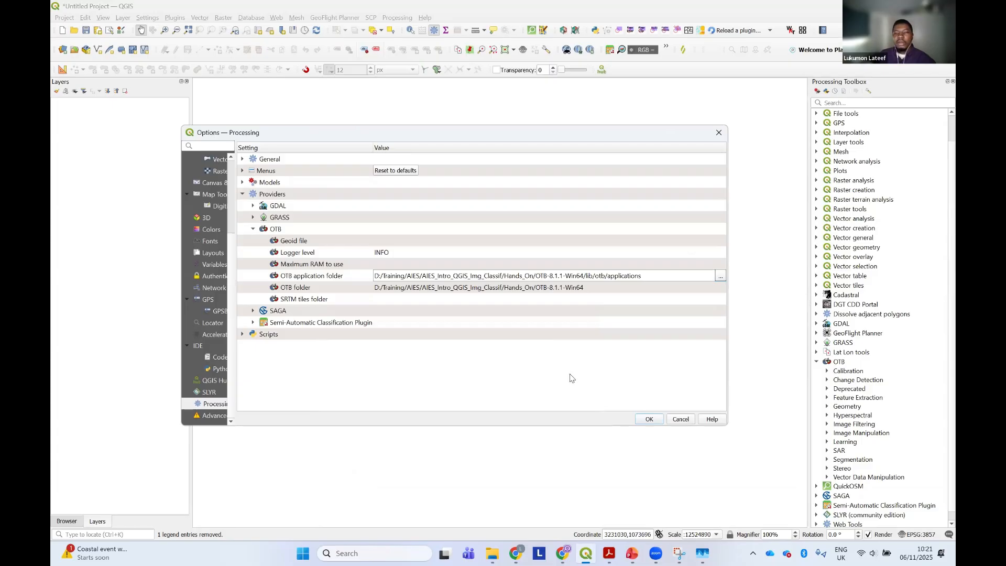
pyautogui.click(648, 419)
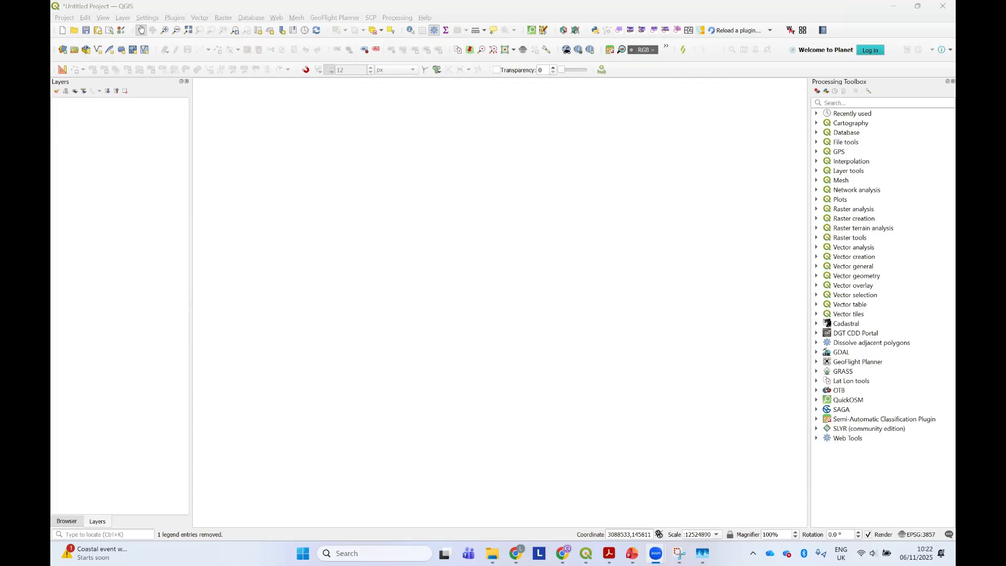
# Switch to the Image Classification in QGIS PDF in Acrobat and go from its title page to the Requirements/Tools page
pyautogui.scroll(1, 528, 299)
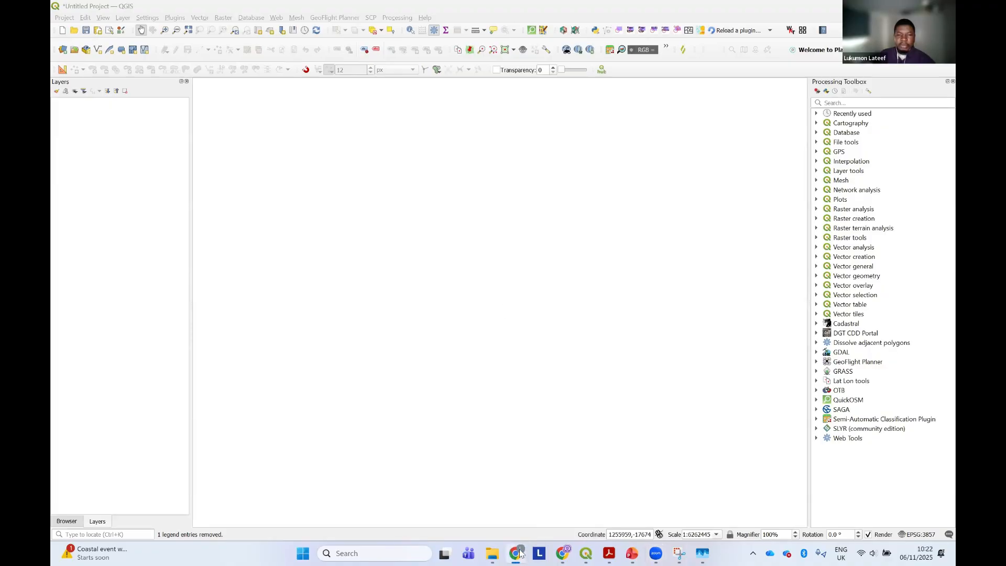
pyautogui.click(609, 553)
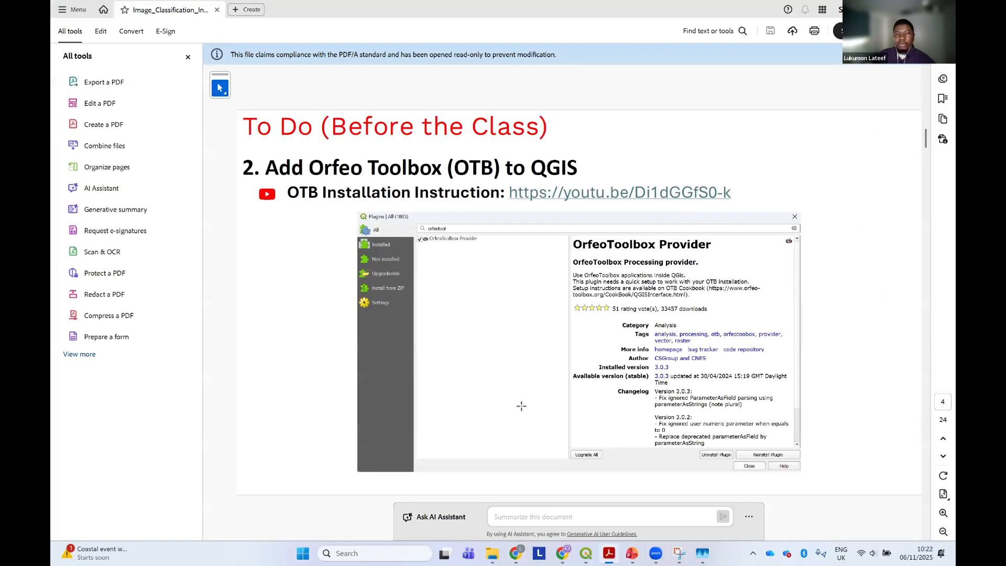
pyautogui.press('Home')
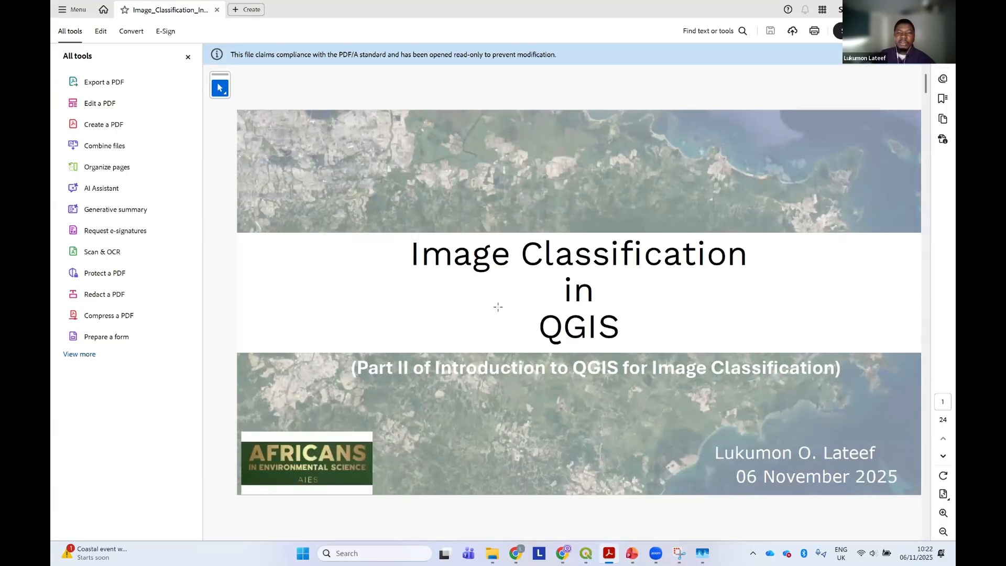
pyautogui.scroll(-1, 498, 307)
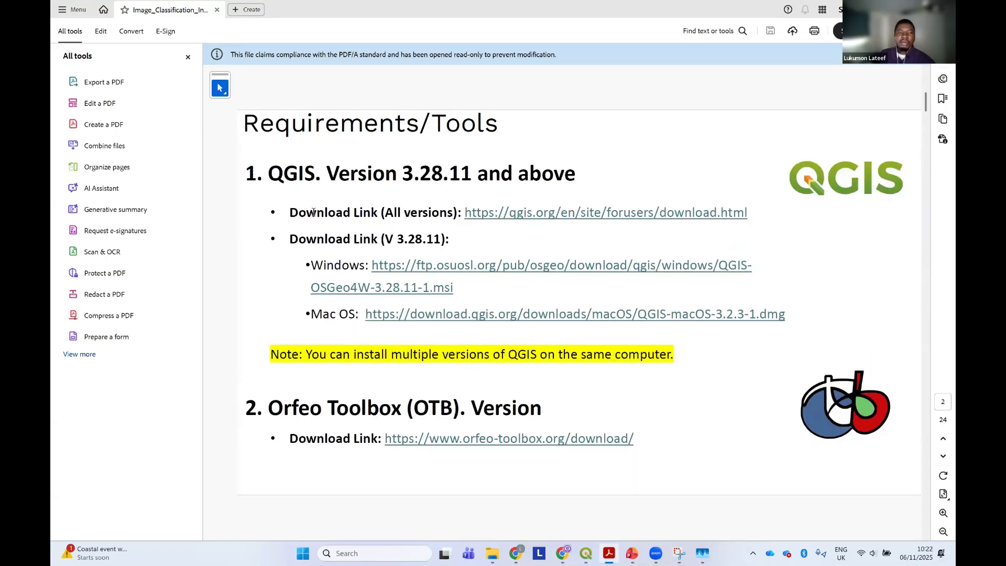
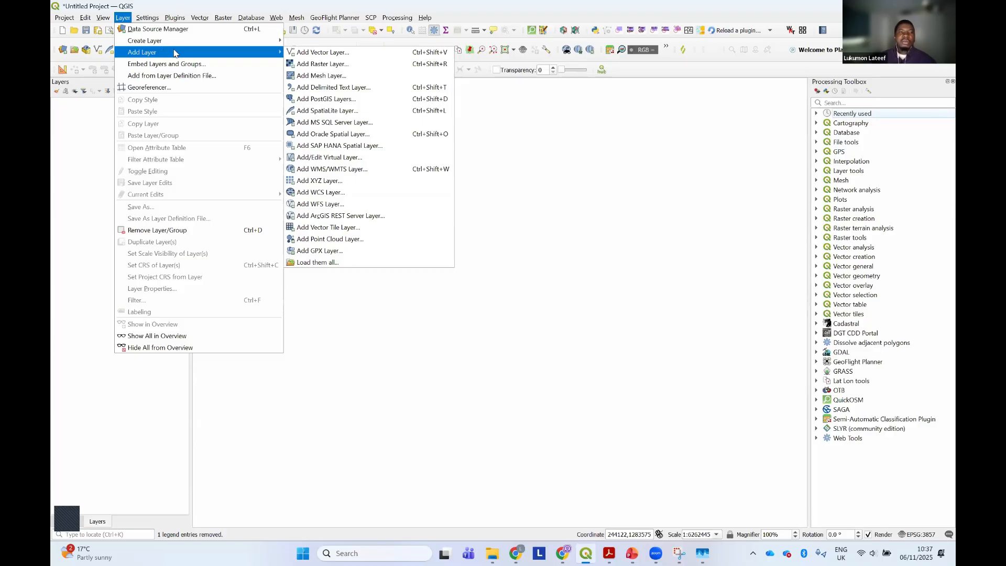
# Choose Hadejia_FAO_GAUL_2015.shp from the Hands_On/Data/Boundary folder as the source for a new vector layer
pyautogui.click(316, 52)
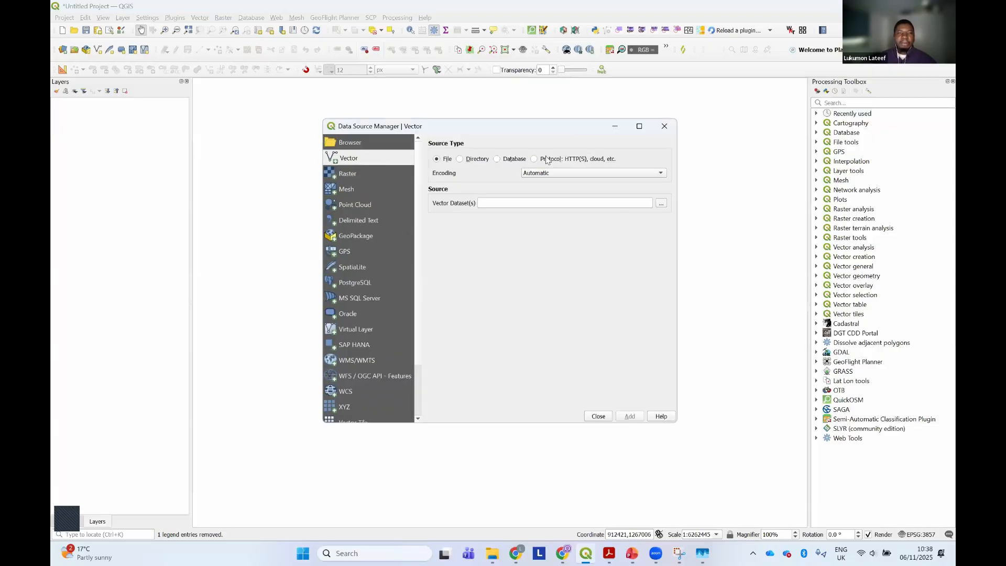
pyautogui.moveTo(677, 155); pyautogui.dragTo(757, 155)
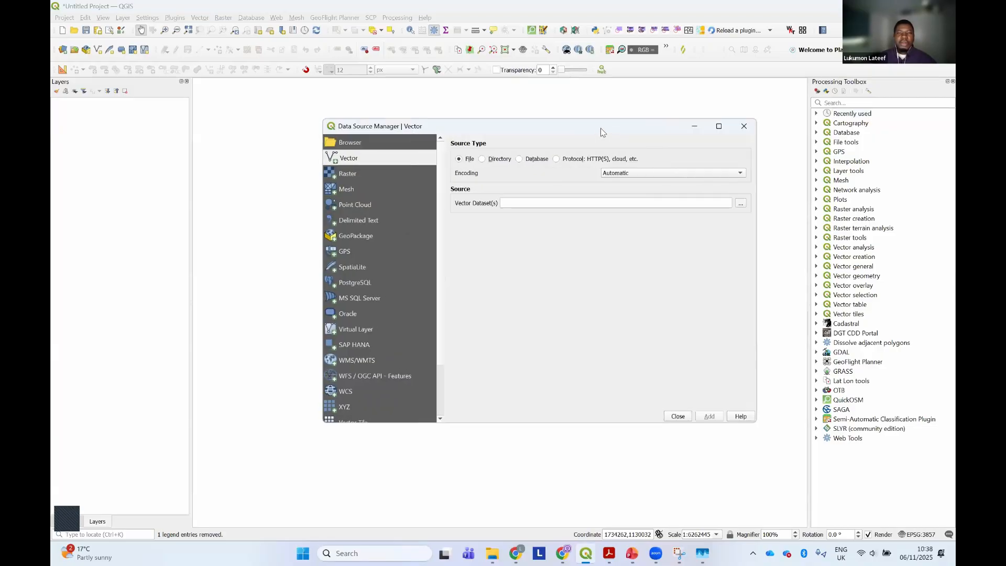
pyautogui.moveTo(595, 130); pyautogui.dragTo(559, 132)
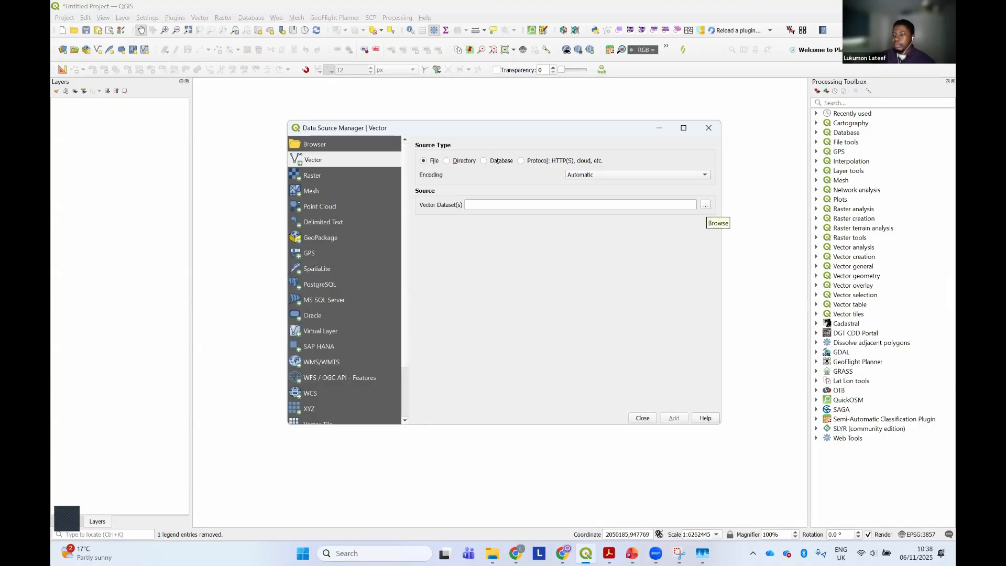
pyautogui.click(704, 205)
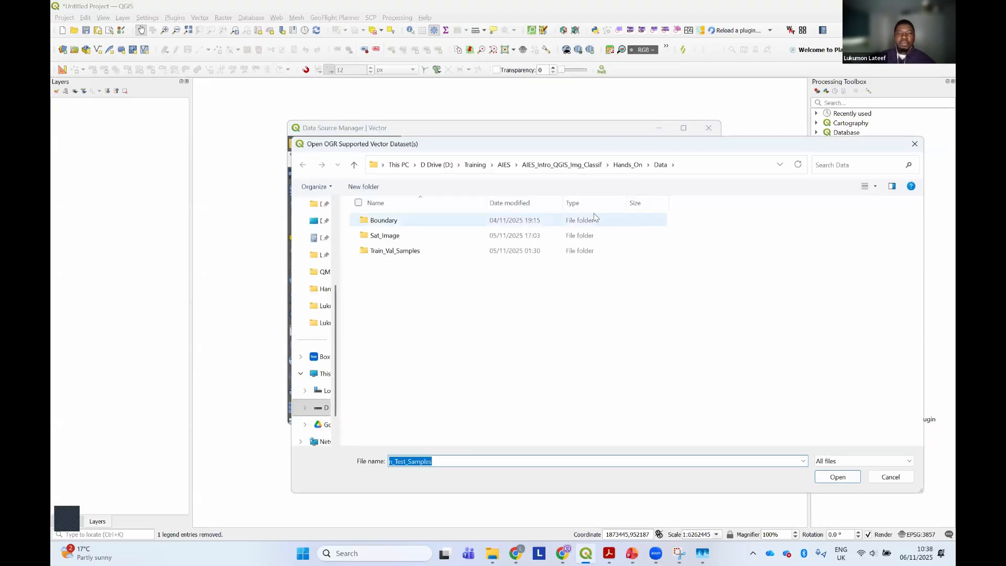
pyautogui.click(626, 166)
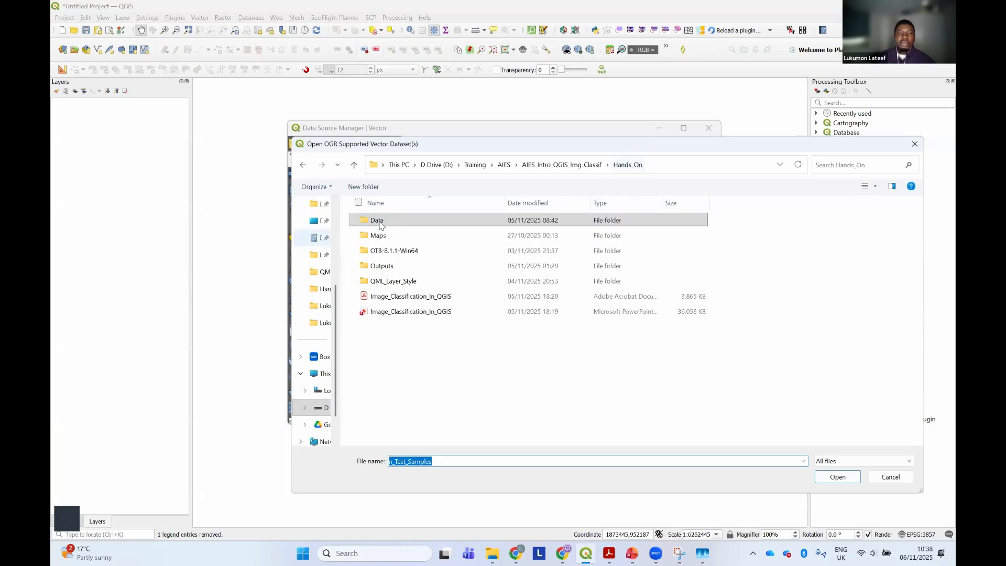
pyautogui.doubleClick(395, 220)
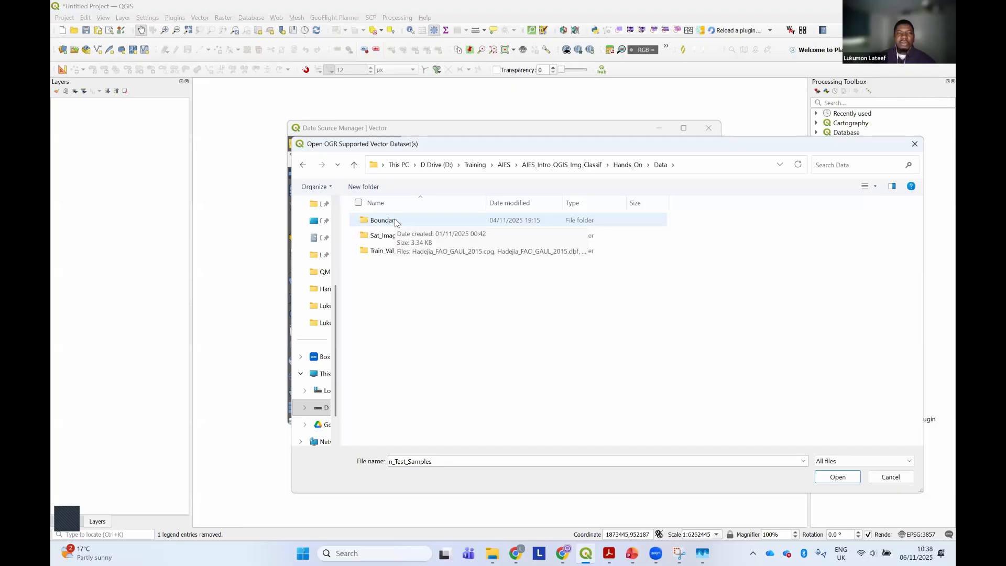
pyautogui.doubleClick(394, 220)
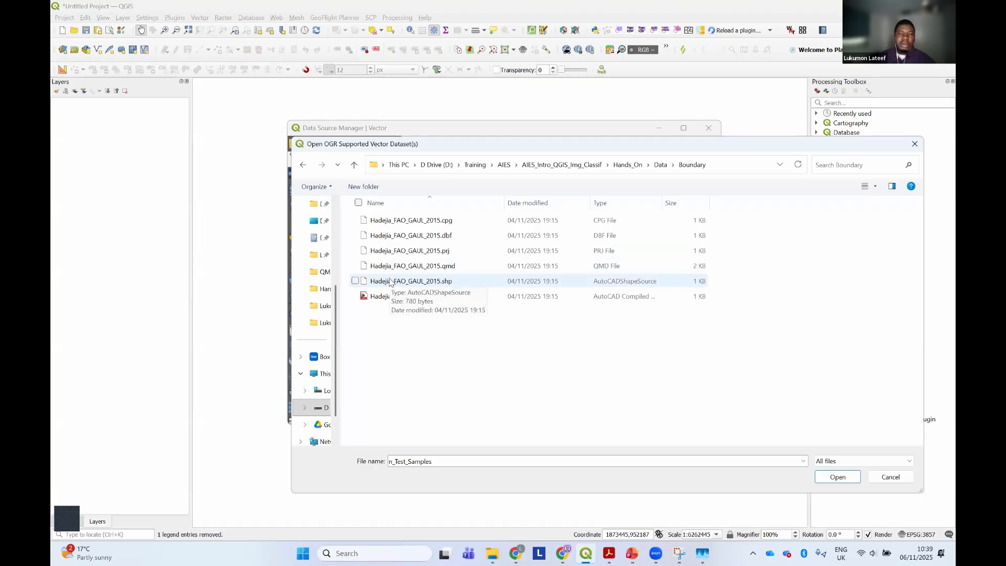
pyautogui.click(355, 282)
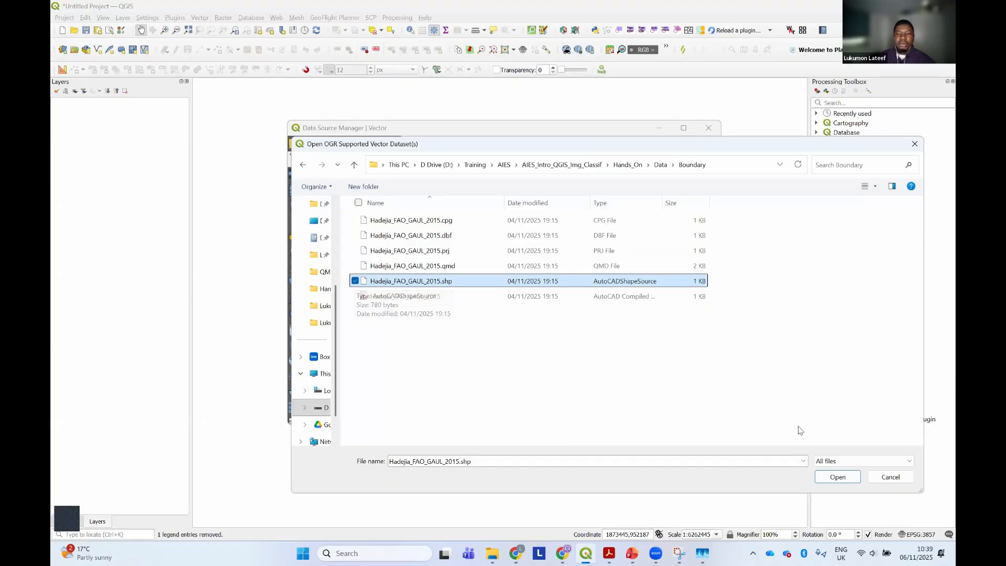
pyautogui.click(837, 477)
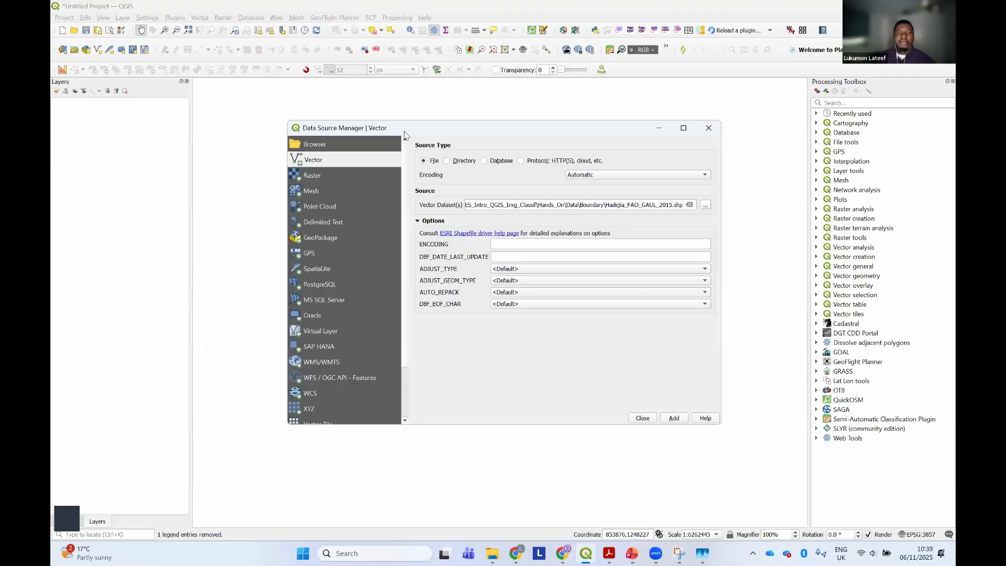
# Add the chosen boundary shapefile to the project and close the Data Source Manager
pyautogui.moveTo(404, 131); pyautogui.dragTo(409, 139)
pyautogui.click(679, 426)
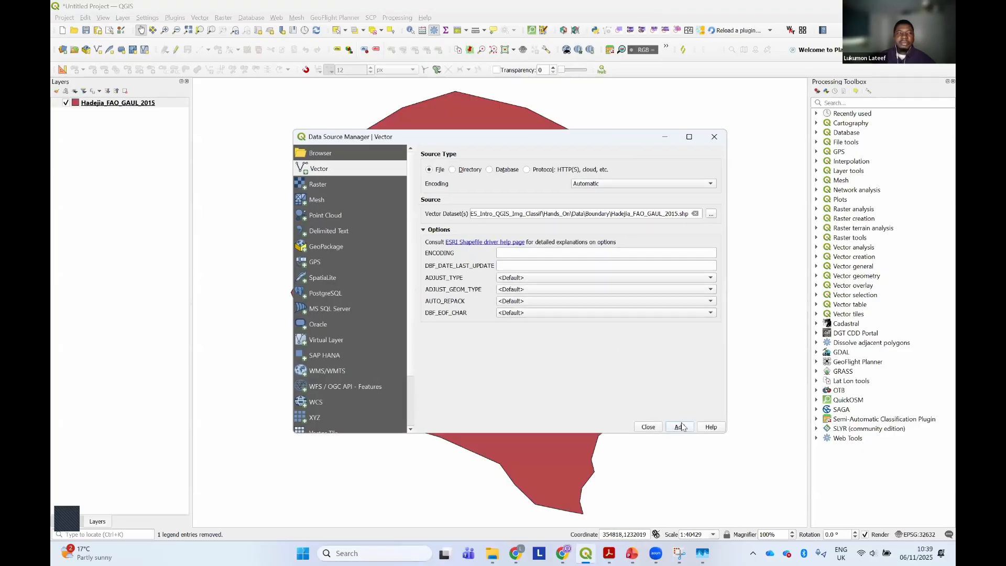
pyautogui.click(648, 426)
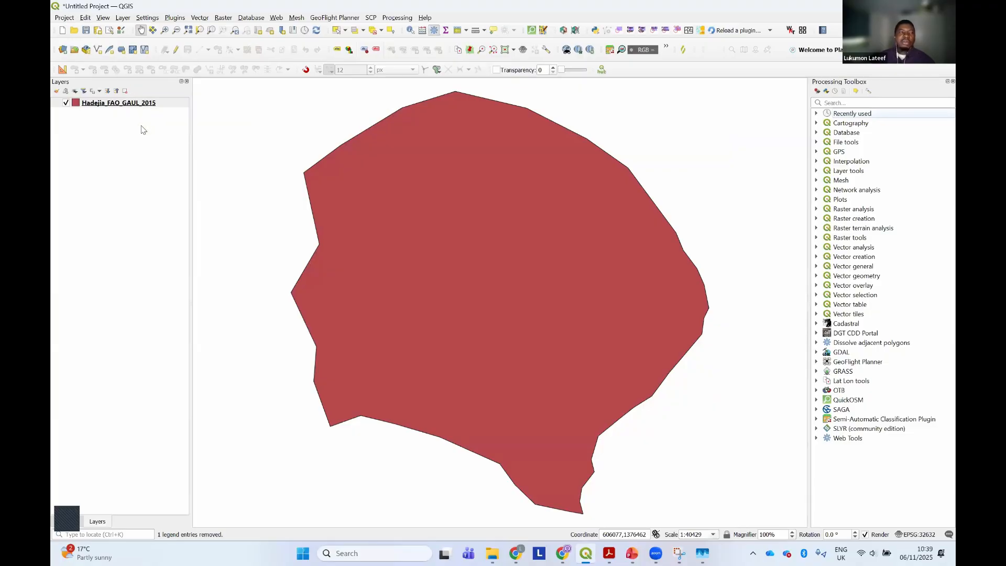
# Reopen the Data Source Manager for vector layers and clear the boundary shapefile's dataset path
pyautogui.click(124, 19)
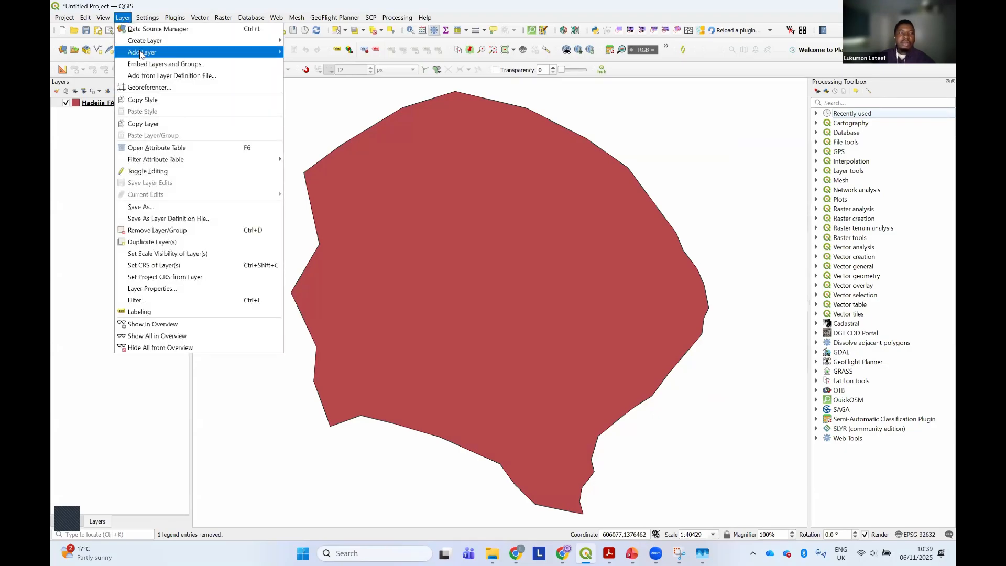
pyautogui.moveTo(140, 54)
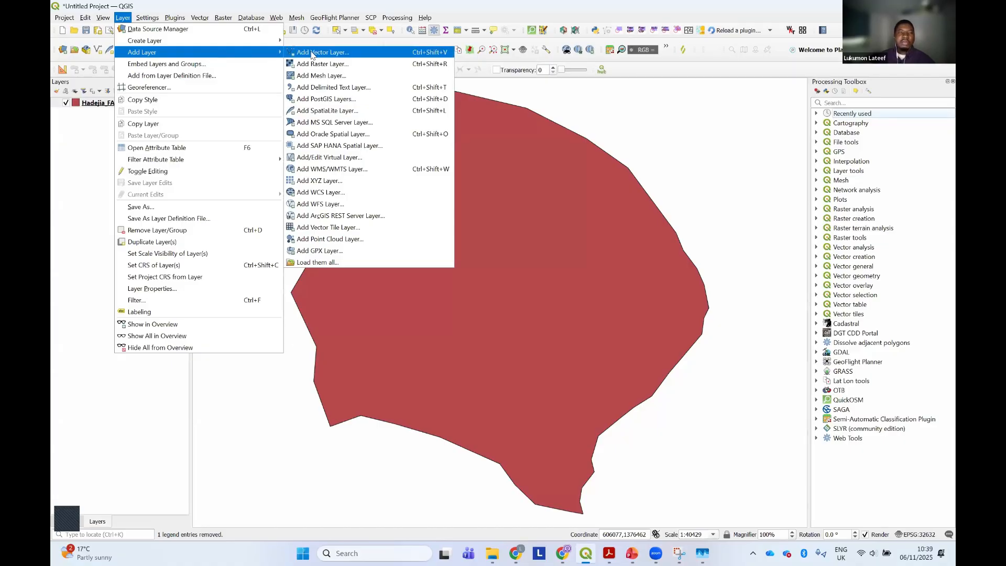
pyautogui.click(346, 54)
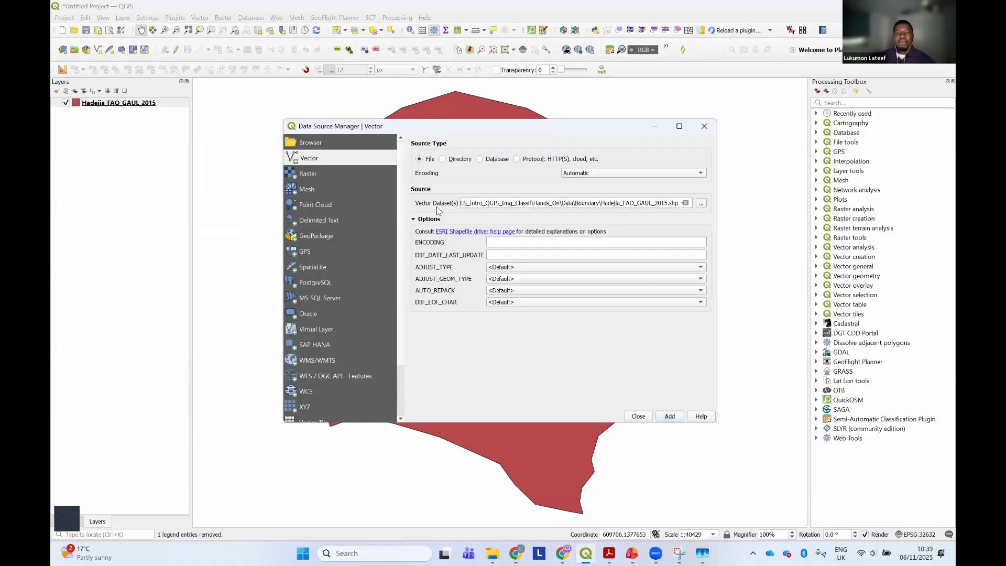
pyautogui.click(685, 203)
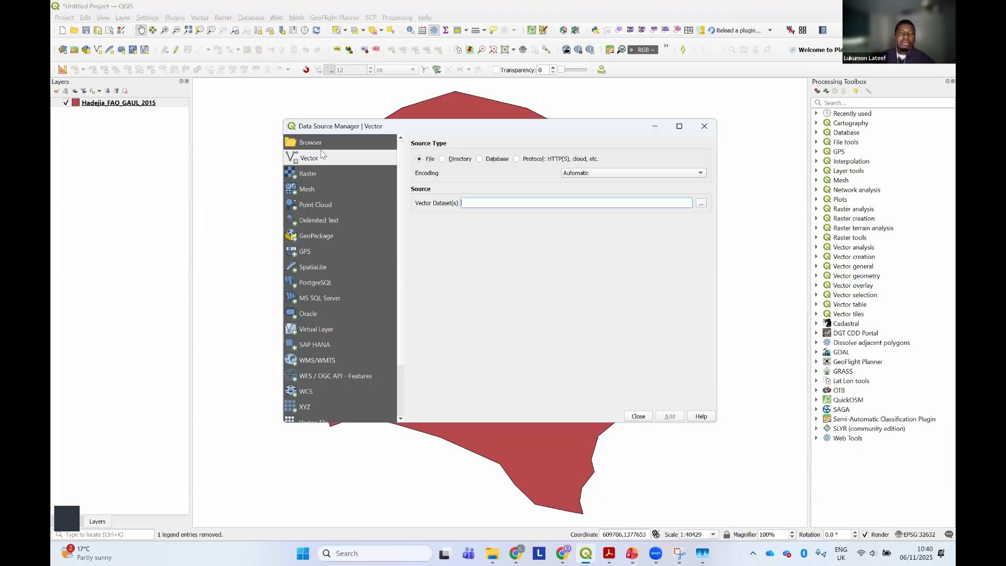
# Switch the Data Source Manager to its Browser and select the Hands_On folder among the favorites
pyautogui.click(314, 174)
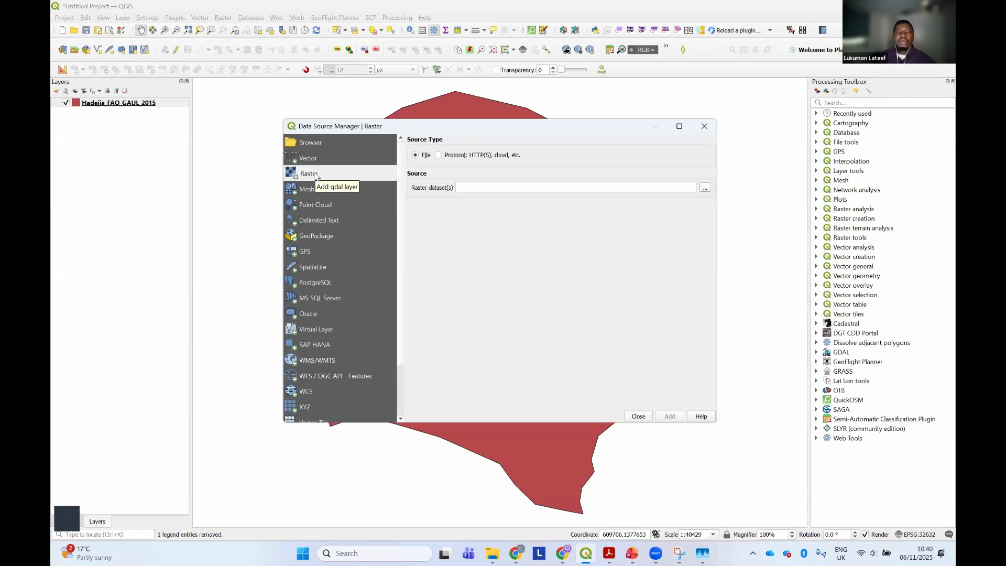
pyautogui.click(310, 145)
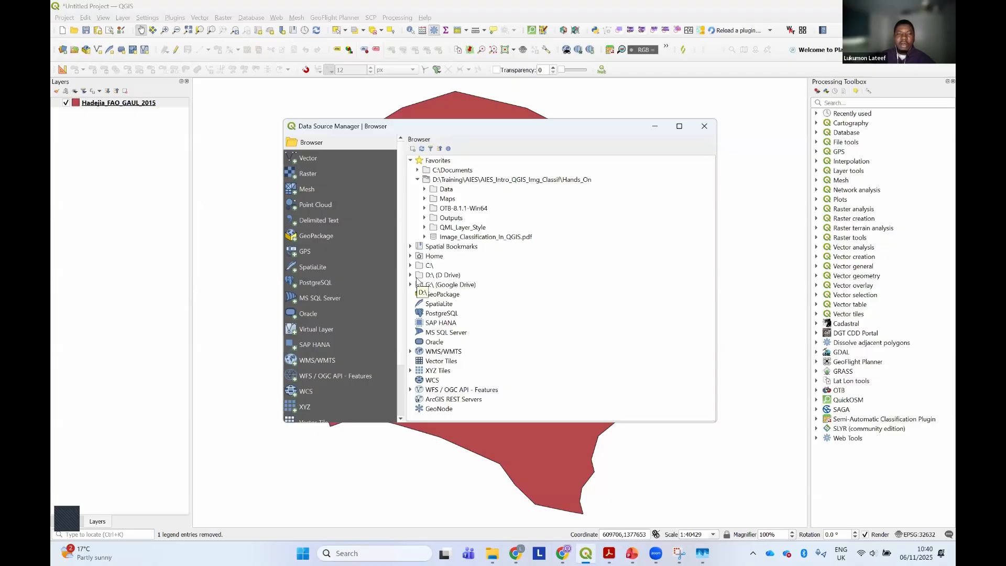
pyautogui.click(474, 181)
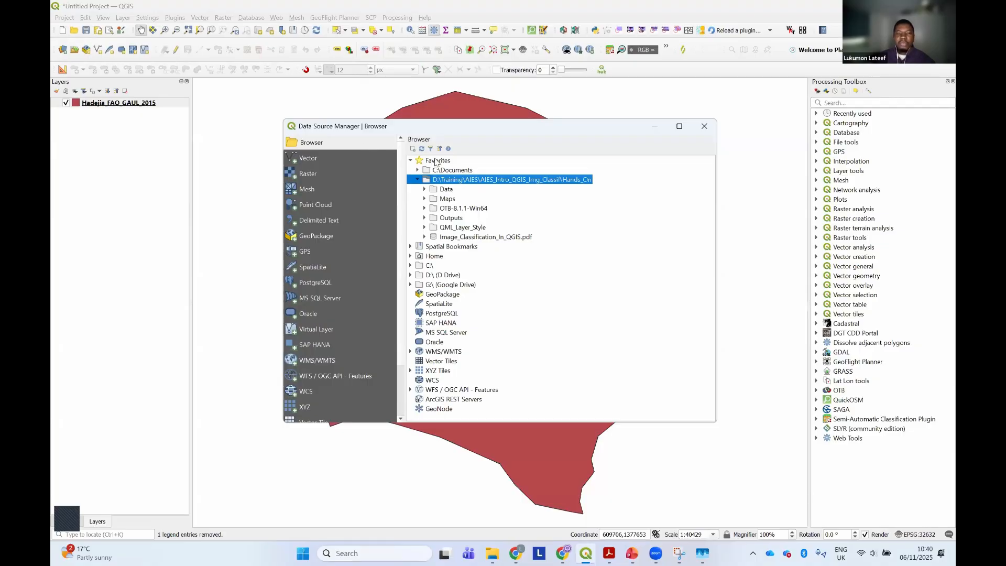
pyautogui.click(411, 275)
pyautogui.click(411, 275)
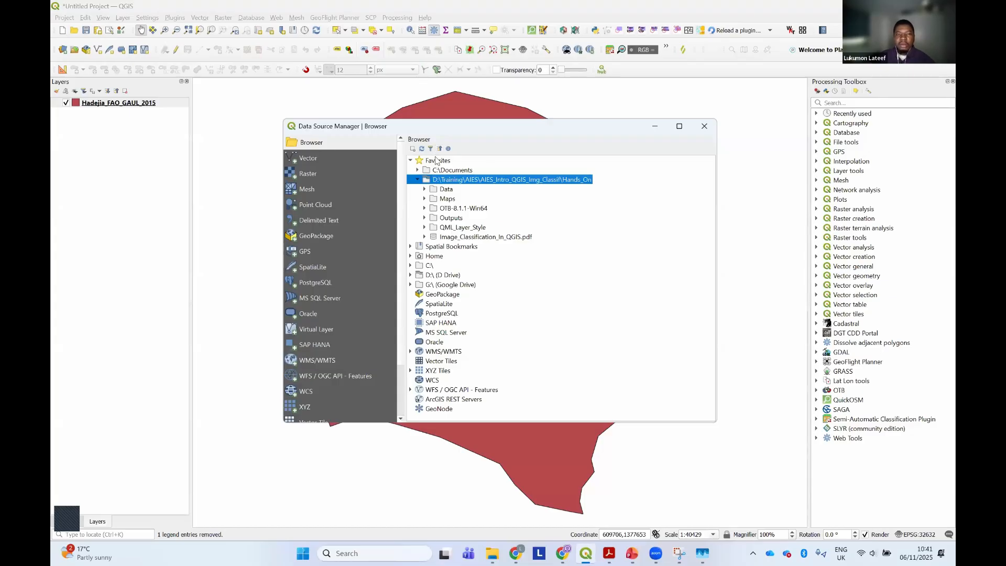
# Add all the S2_Median_Comp2023 band TIFFs, B11 through B8A, from Data/Sat_Image/Single_Bands as layers and collapse the B8 legend
pyautogui.click(425, 189)
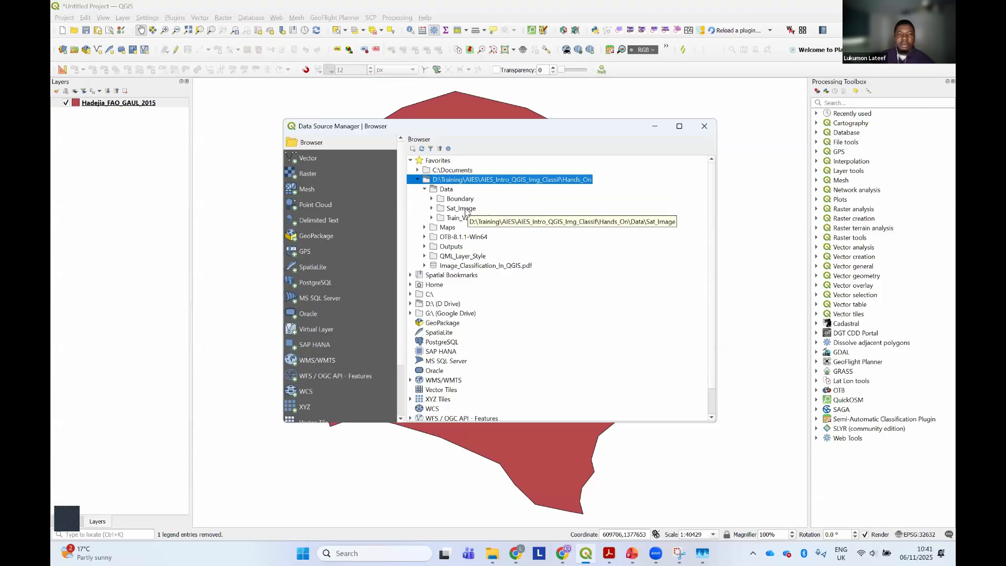
pyautogui.click(432, 209)
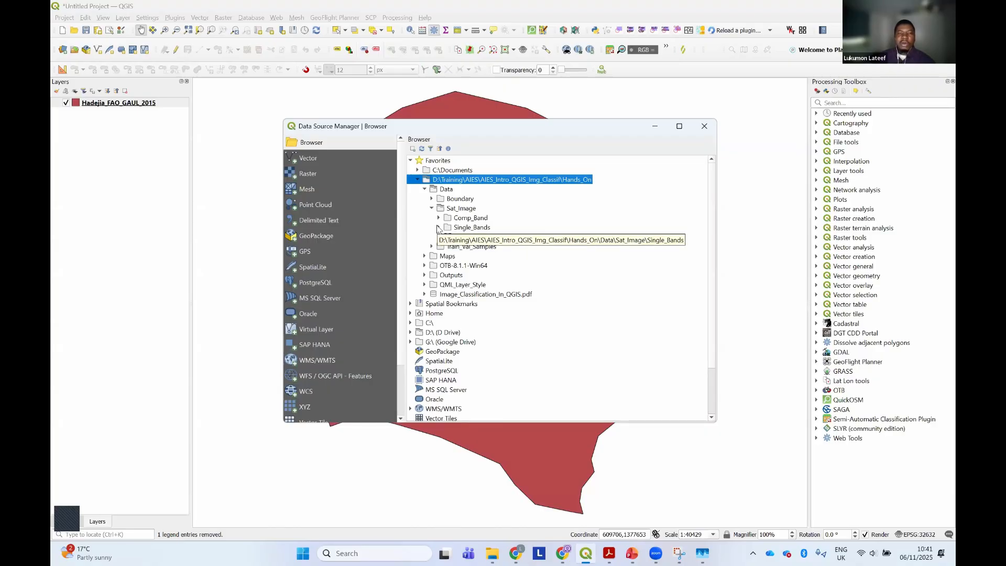
pyautogui.click(437, 228)
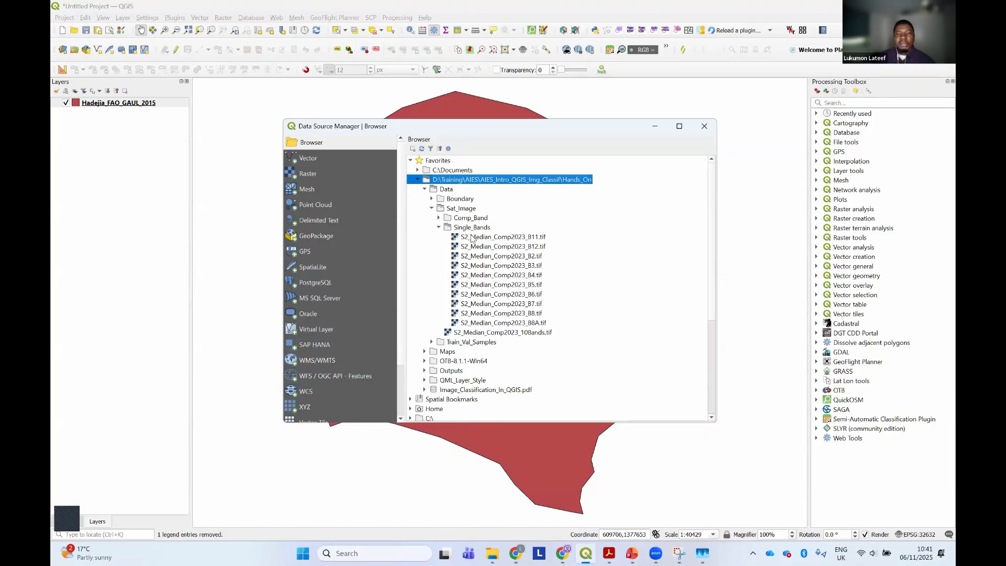
pyautogui.click(472, 238)
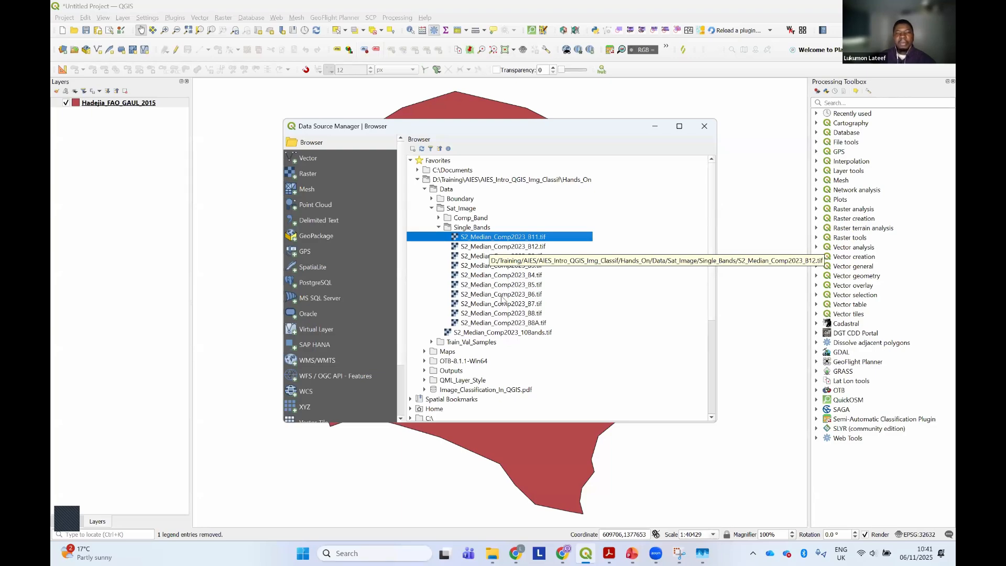
pyautogui.keyDown('shift'); pyautogui.click(510, 323); pyautogui.keyUp('shift')
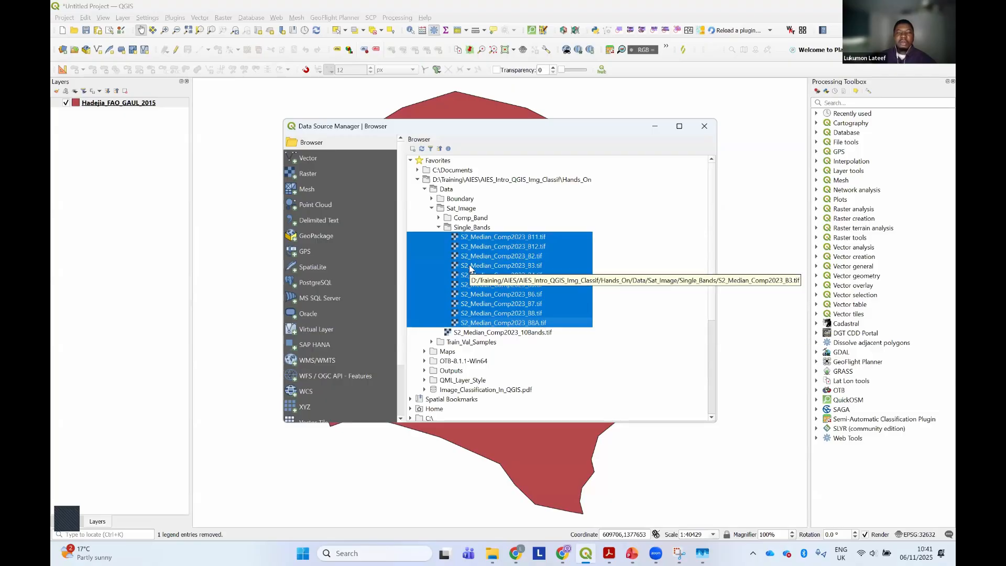
pyautogui.moveTo(516, 136); pyautogui.dragTo(573, 133)
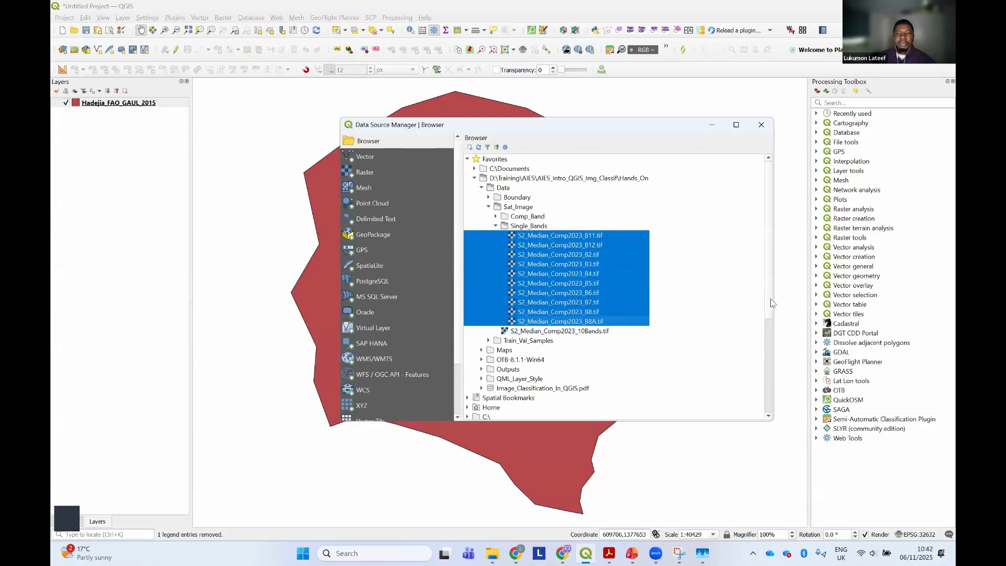
pyautogui.scroll(-5, 656, 296)
pyautogui.scroll(5, 656, 296)
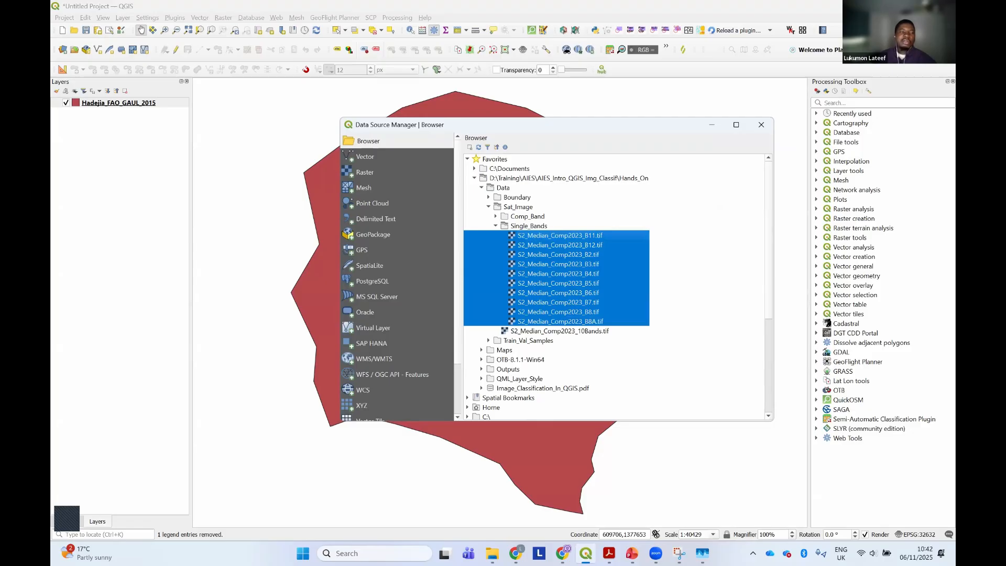
pyautogui.moveTo(560, 236); pyautogui.dragTo(115, 181)
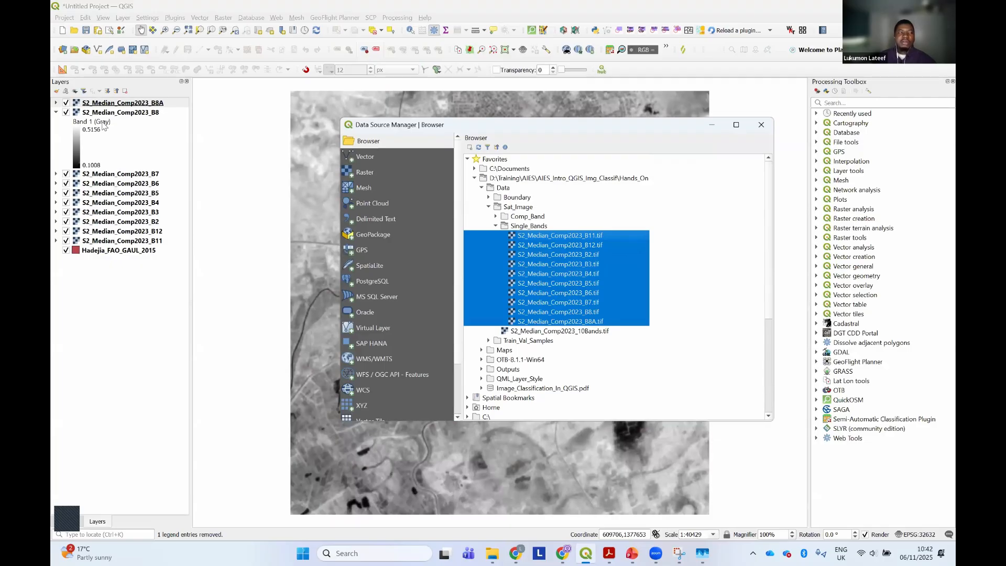
pyautogui.click(56, 112)
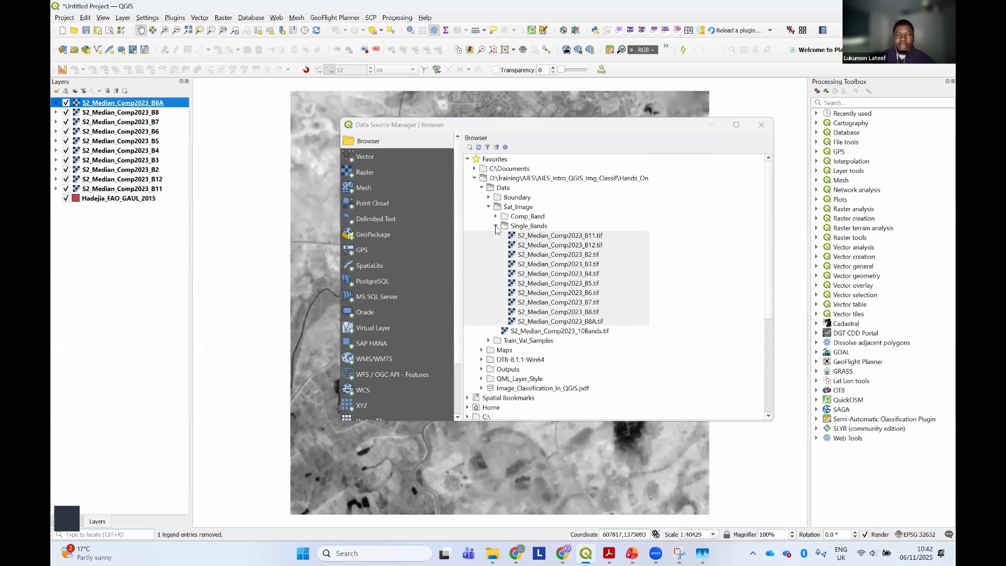
# Collapse the satellite image folders and add Hadejia_Train_Val_Samples_2023.shp from Train_Val_Samples to the project
pyautogui.click(496, 227)
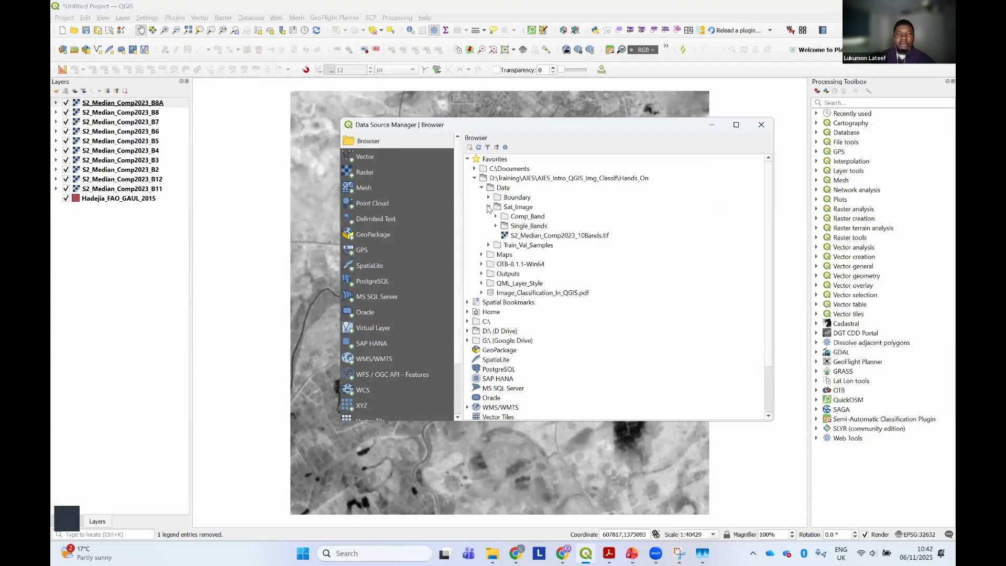
pyautogui.click(488, 207)
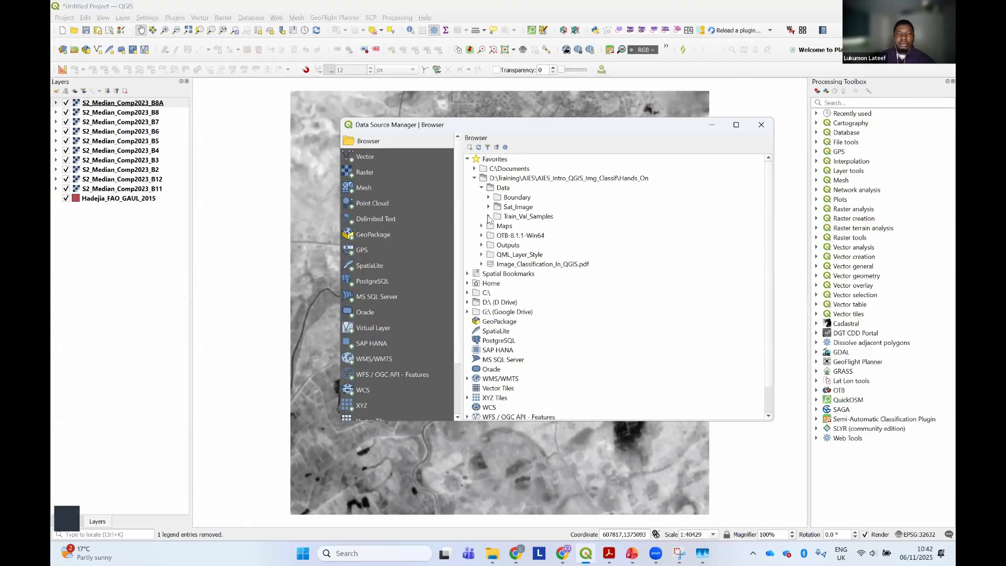
pyautogui.click(488, 216)
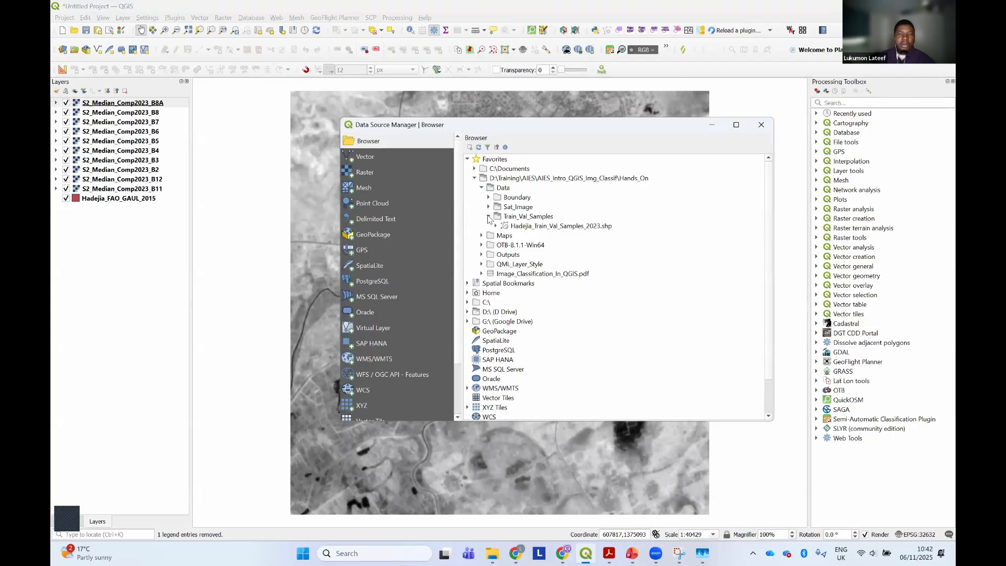
pyautogui.click(515, 227)
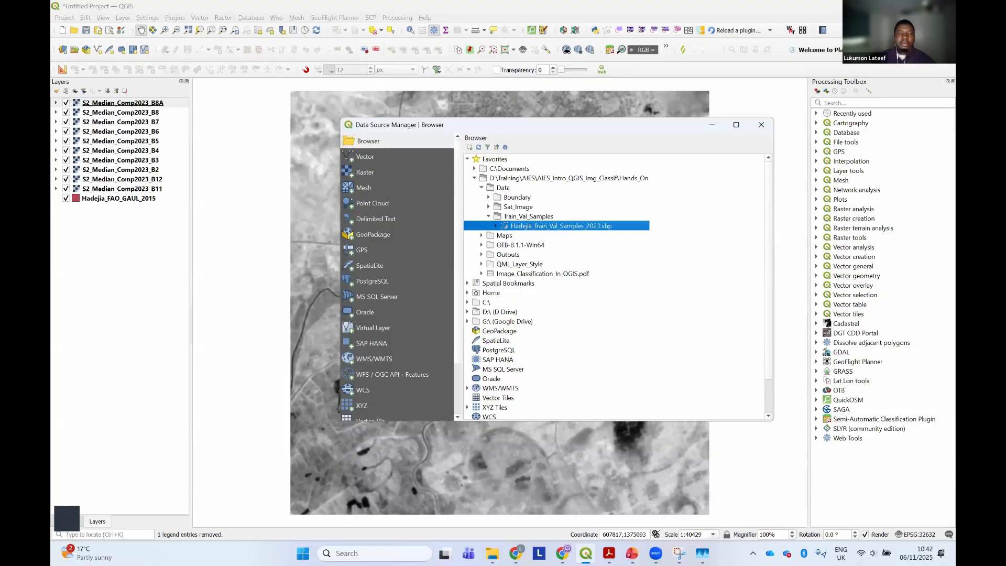
pyautogui.moveTo(515, 226); pyautogui.dragTo(231, 226)
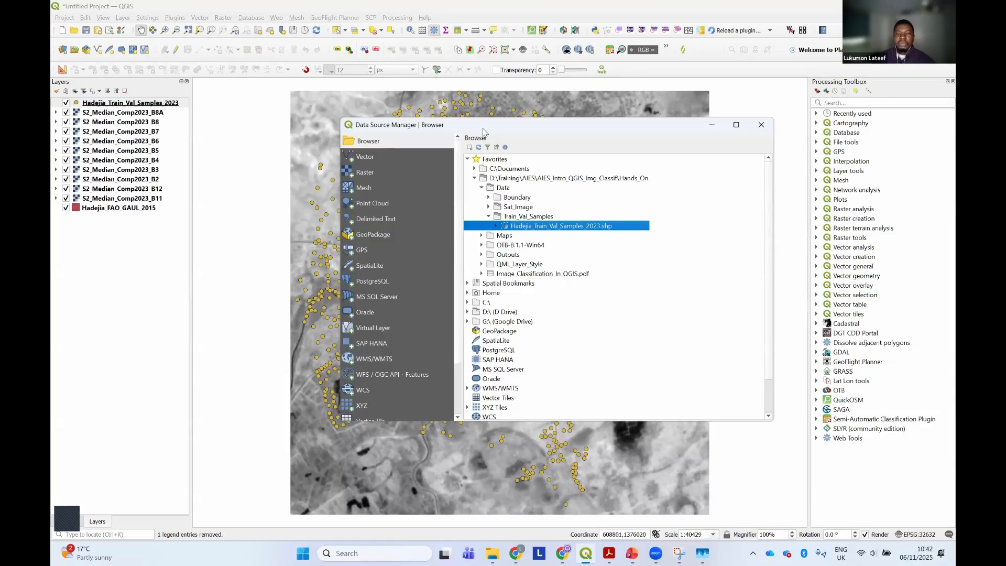
# Add S2_Median_Comp2023_10Bands.tif from the Sat_Image folder to the project and close the Data Source Manager
pyautogui.moveTo(483, 132); pyautogui.dragTo(476, 176)
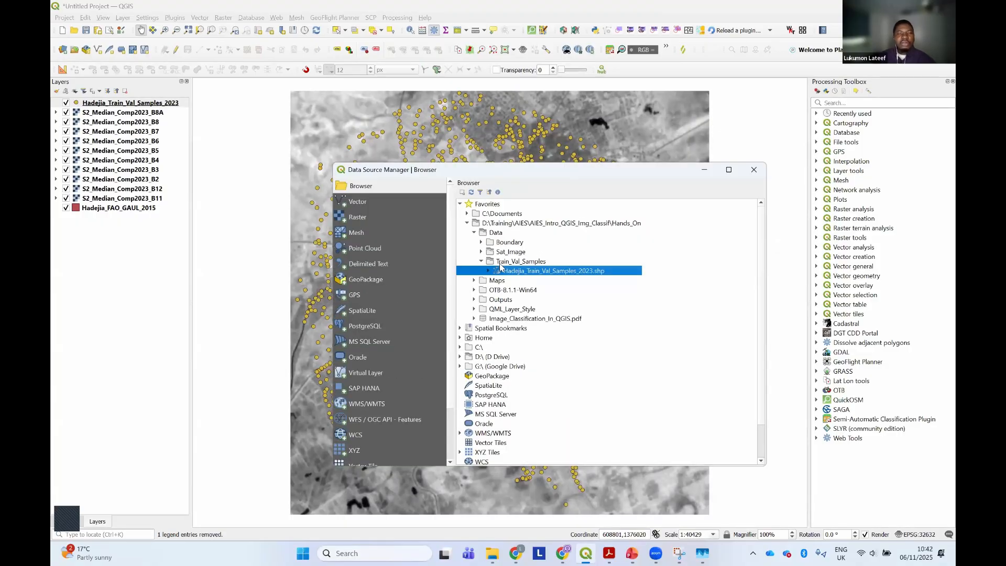
pyautogui.click(481, 252)
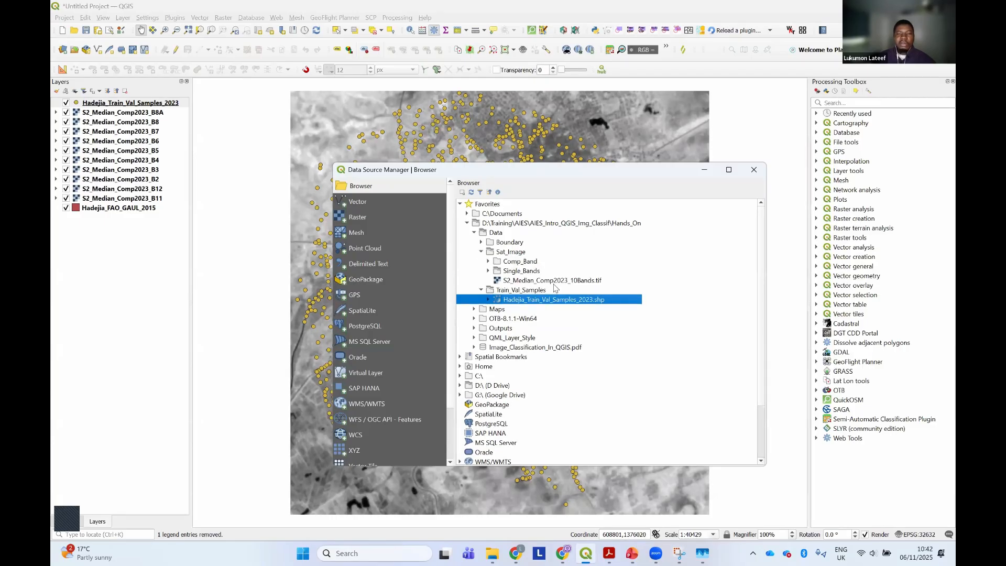
pyautogui.click(554, 282)
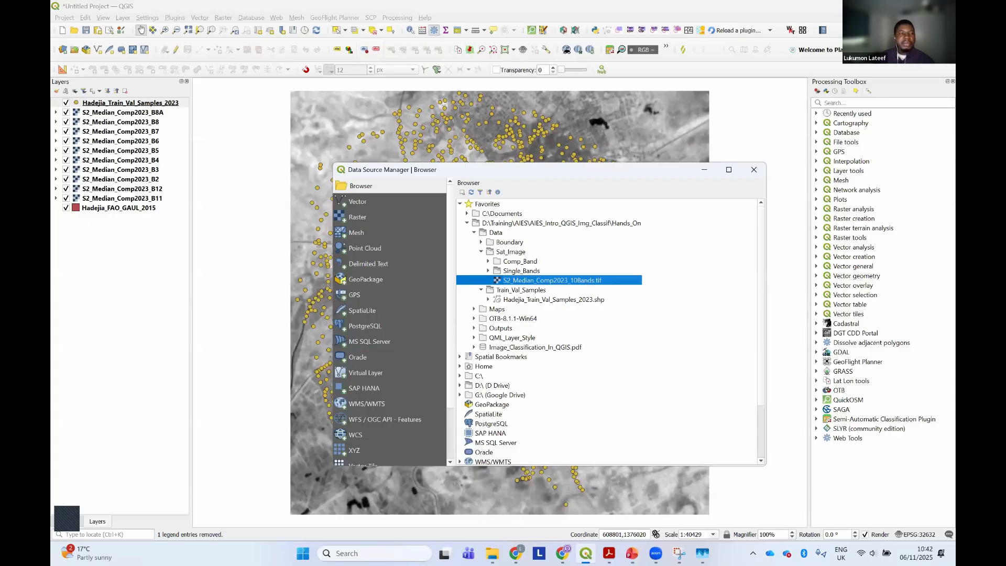
pyautogui.moveTo(552, 280); pyautogui.dragTo(189, 273)
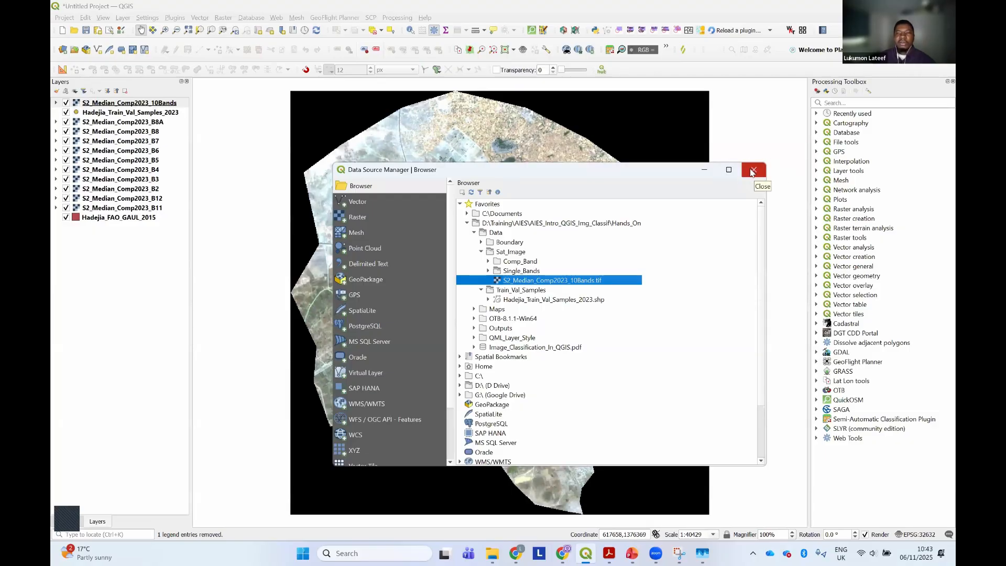
pyautogui.click(752, 170)
# Hide the S2_Median_Comp2023_10Bands layer and move Hadejia_Train_Val_Samples_2023 above it in the layer order
pyautogui.click(102, 113)
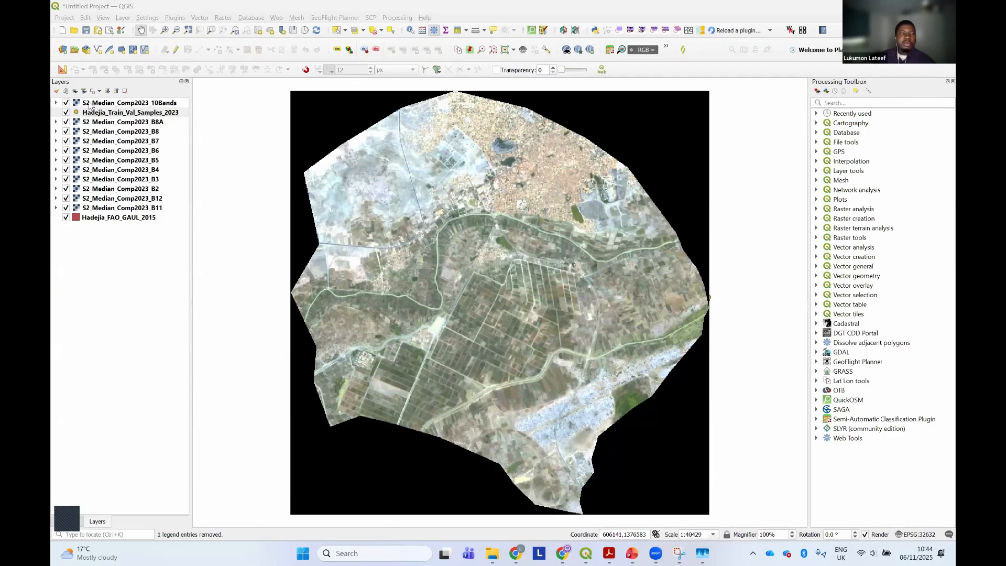
pyautogui.click(65, 106)
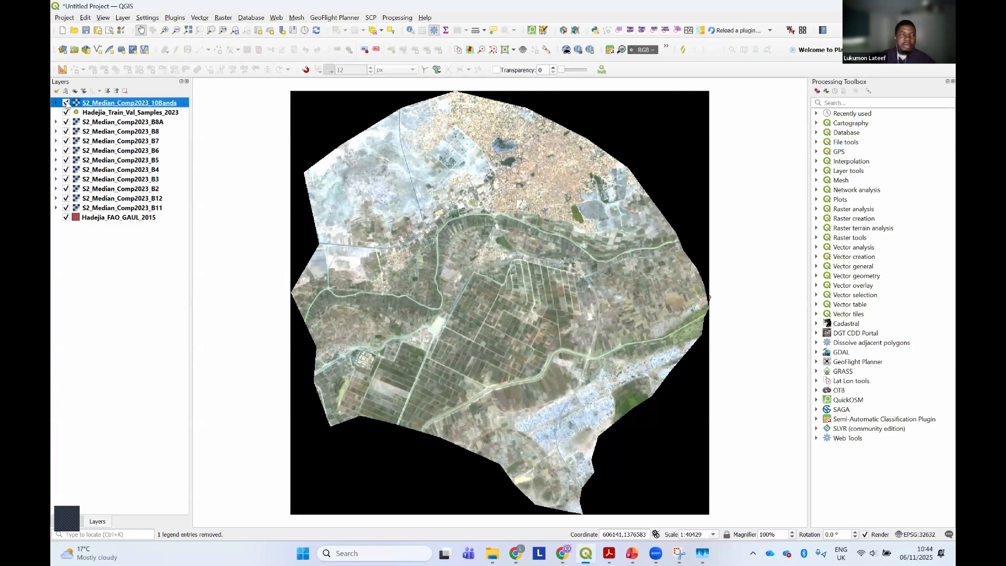
pyautogui.click(66, 102)
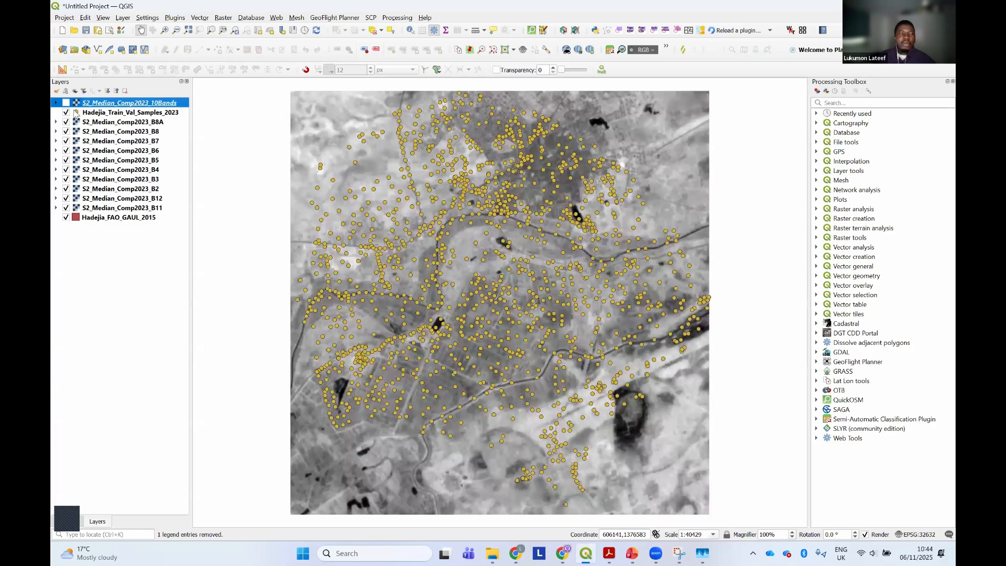
pyautogui.click(87, 116)
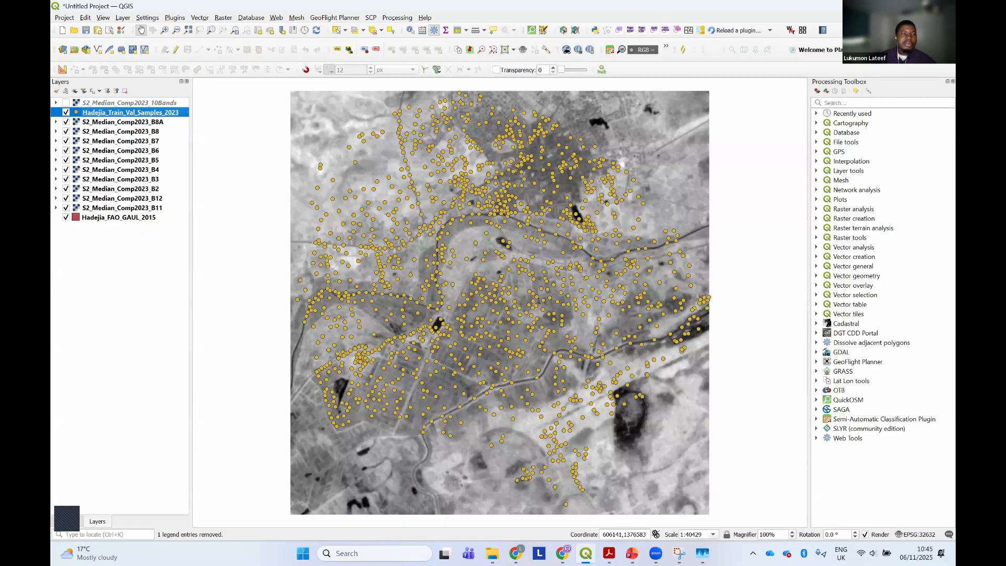
pyautogui.moveTo(104, 112); pyautogui.dragTo(106, 103)
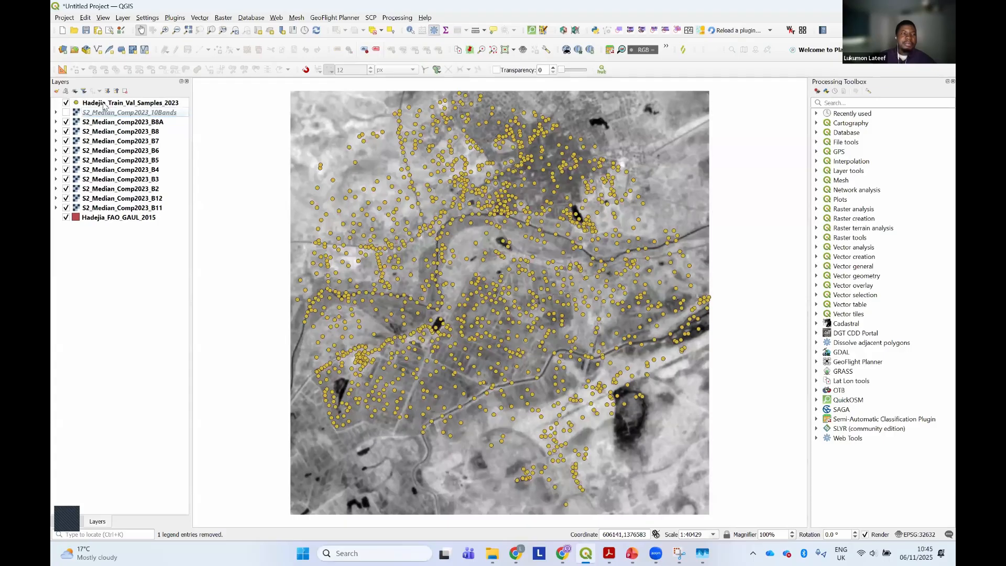
# Switch to the class PDF in Acrobat, highlight the "Organize data into groups." line, and return to QGIS
pyautogui.click(608, 553)
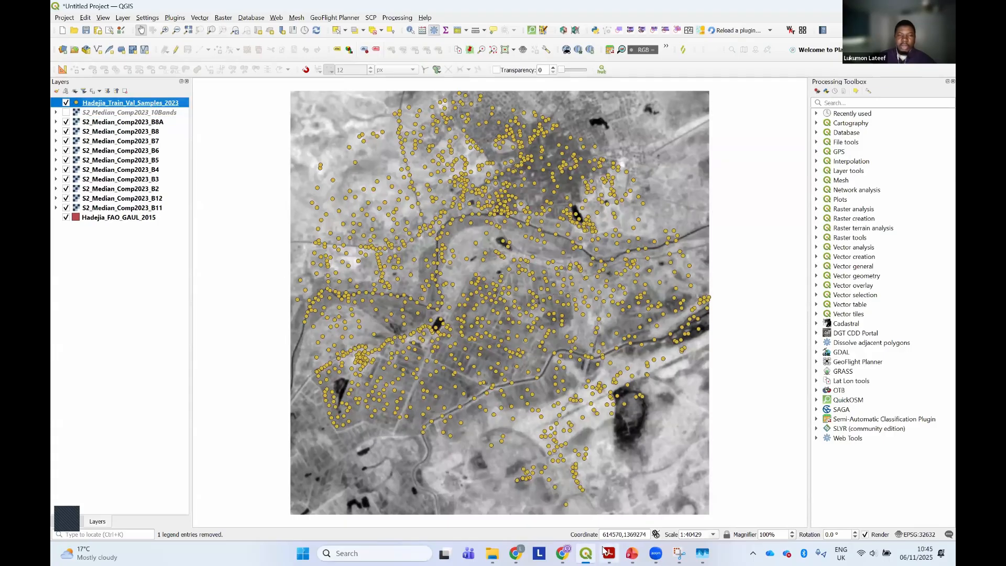
pyautogui.moveTo(283, 208); pyautogui.dragTo(523, 215)
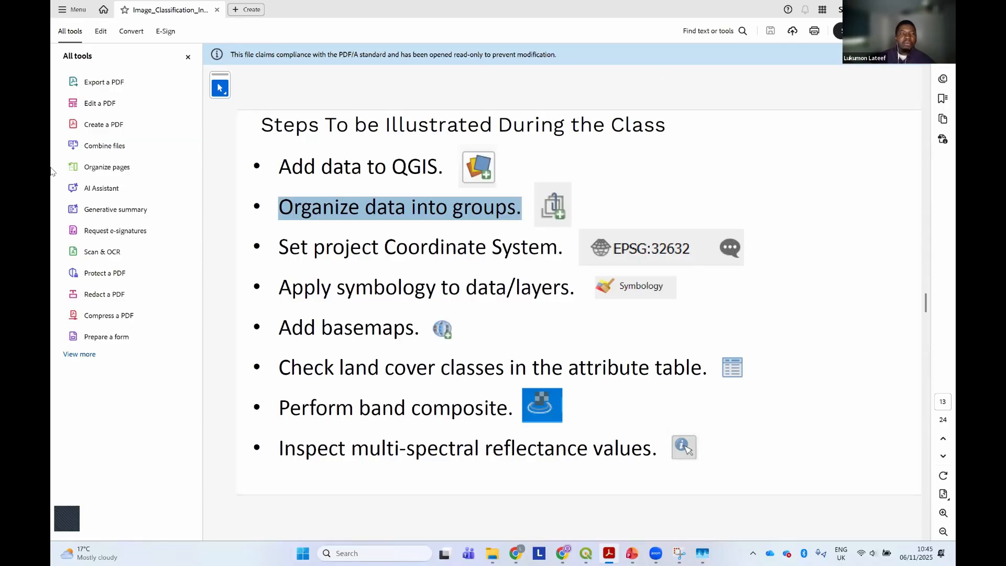
pyautogui.hotkey('alt', 'Tab')
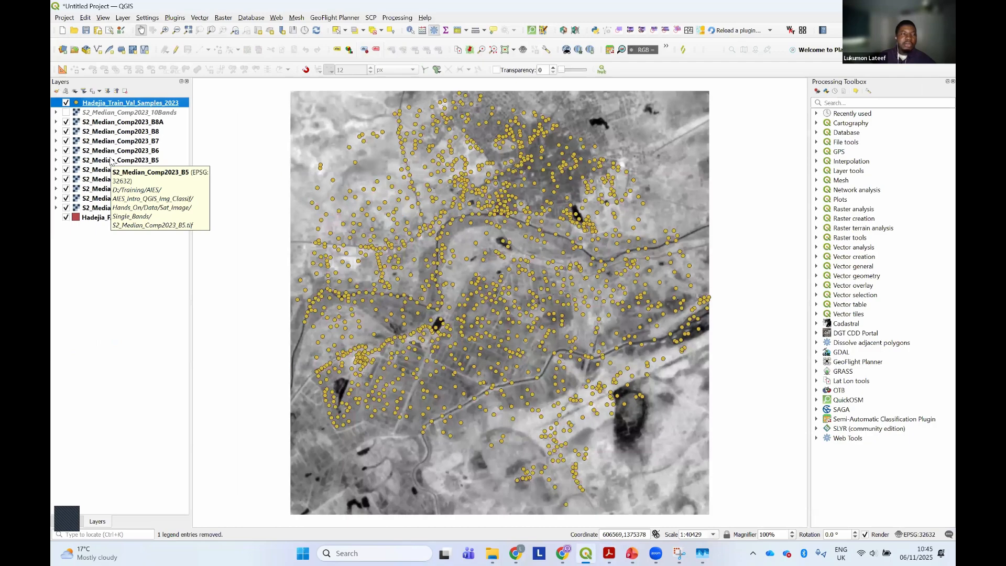
# Group the single-band layers from S2_Median_Comp2023_B8A through B11 and name the group SINGLE BANDS
pyautogui.click(117, 123)
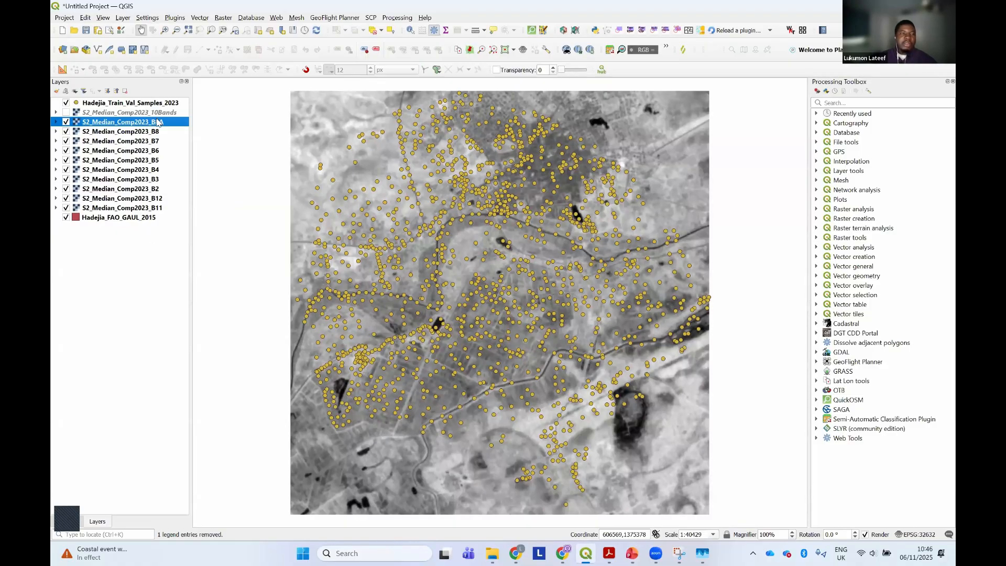
pyautogui.keyDown('shift'); pyautogui.click(157, 208); pyautogui.keyUp('shift')
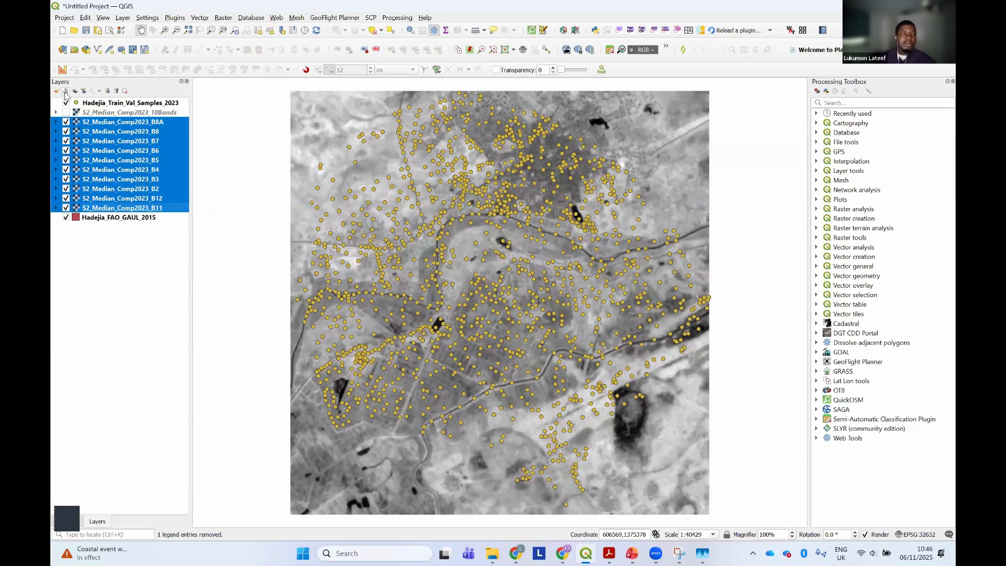
pyautogui.click(66, 92)
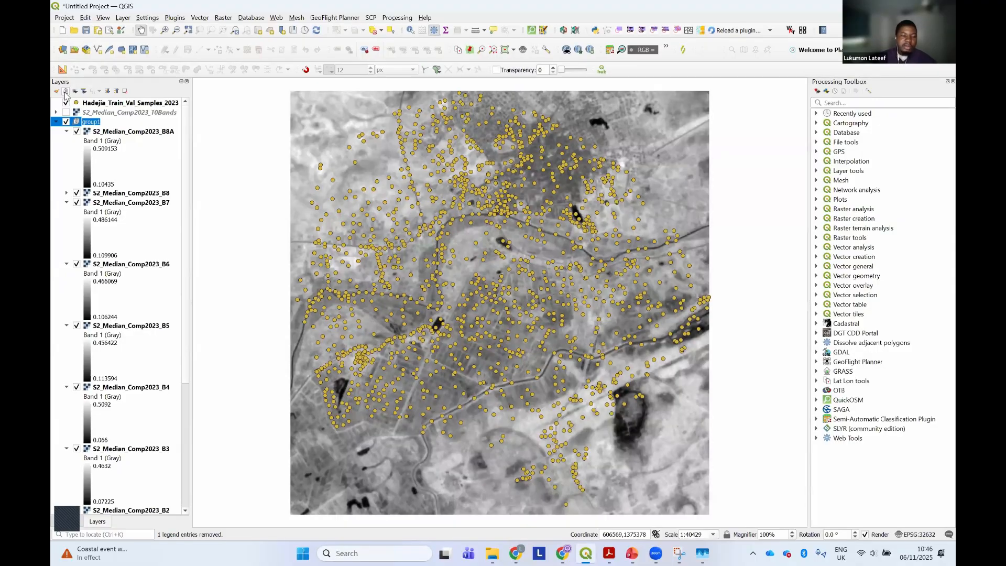
pyautogui.press('capslock')
pyautogui.write('SINGLE')
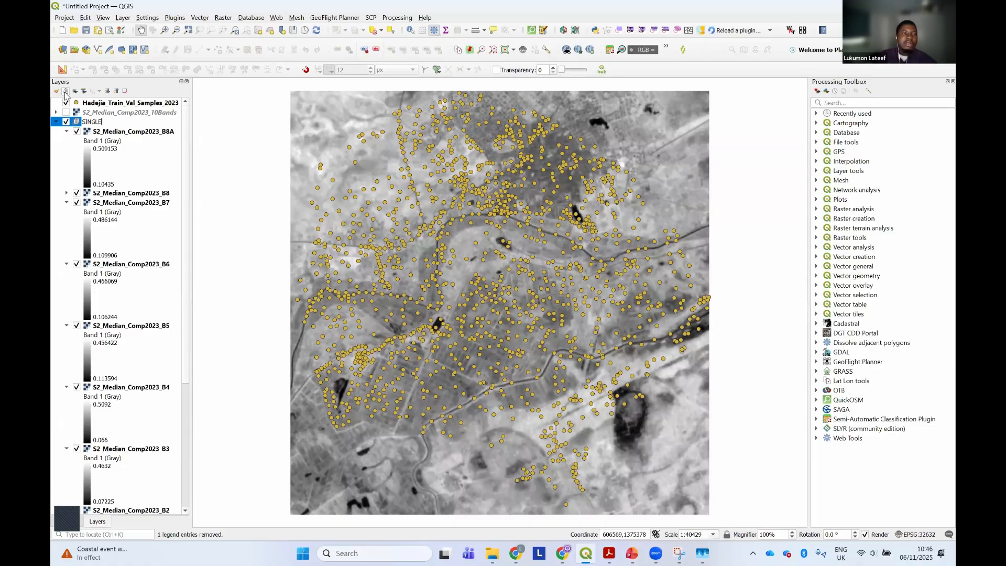
pyautogui.write('BANDS')
pyautogui.press('Return')
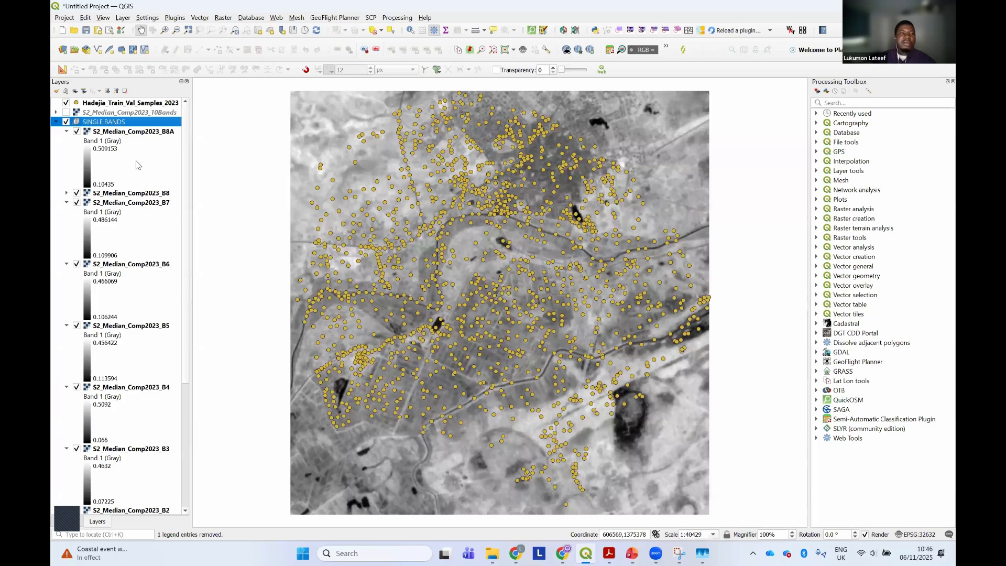
# Collapse all band legends in the layer tree and expand the SINGLE BANDS group to list its layers
pyautogui.click(65, 135)
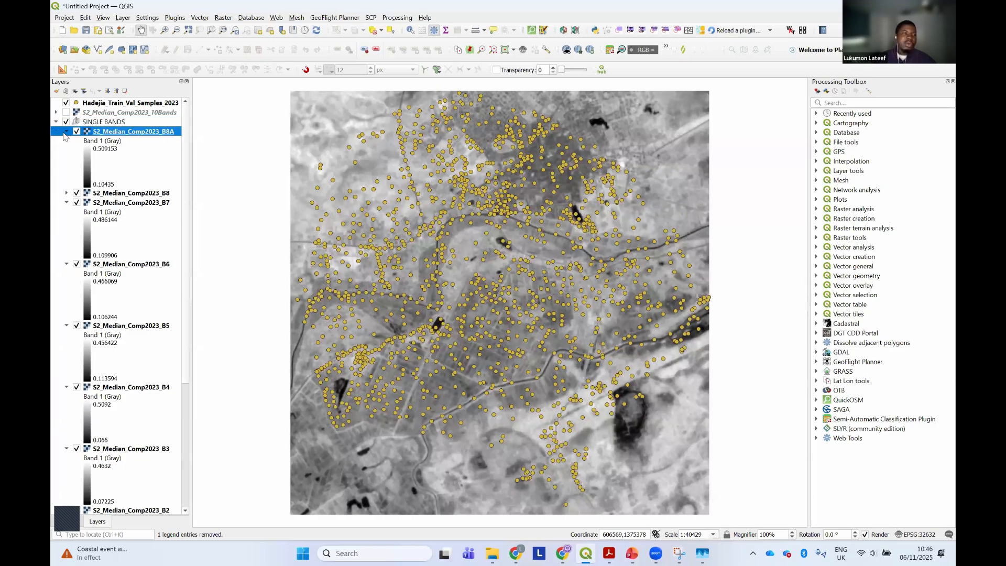
pyautogui.click(65, 131)
pyautogui.click(67, 150)
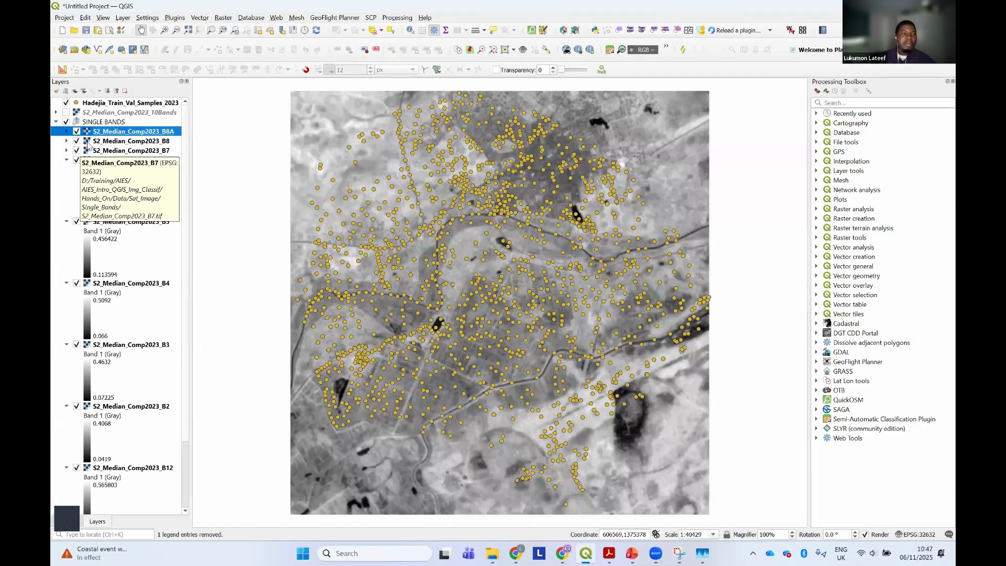
pyautogui.click(117, 92)
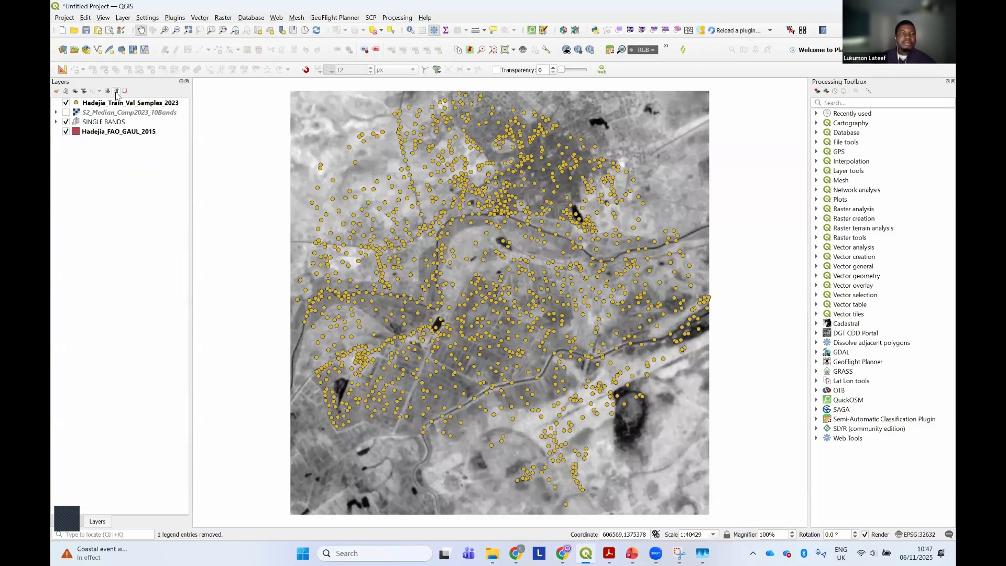
pyautogui.click(56, 121)
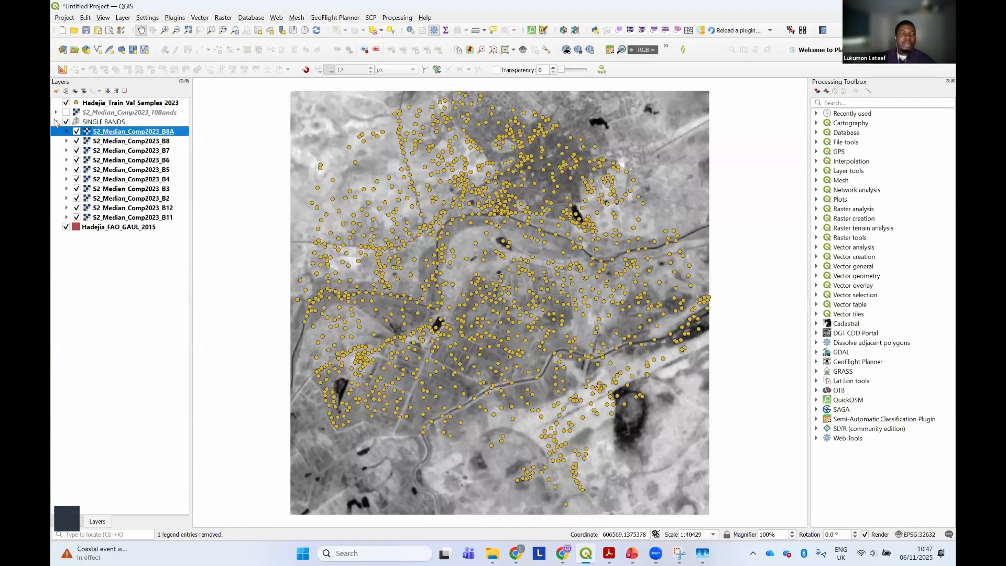
pyautogui.click(88, 124)
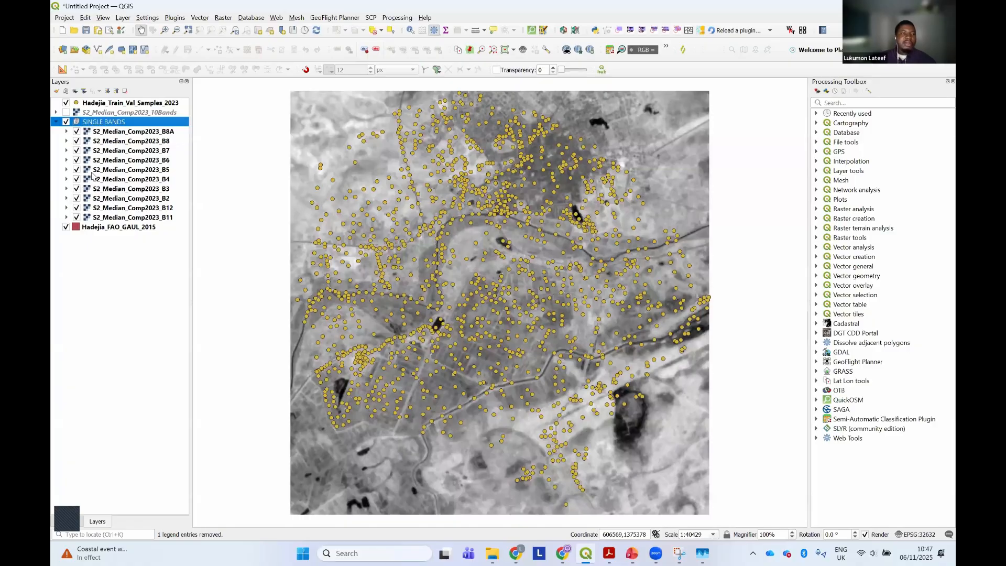
# Move Hadejia_FAO_GAUL_2015 directly below the training samples layer and place it in a new group named BOUNDARY
pyautogui.click(101, 228)
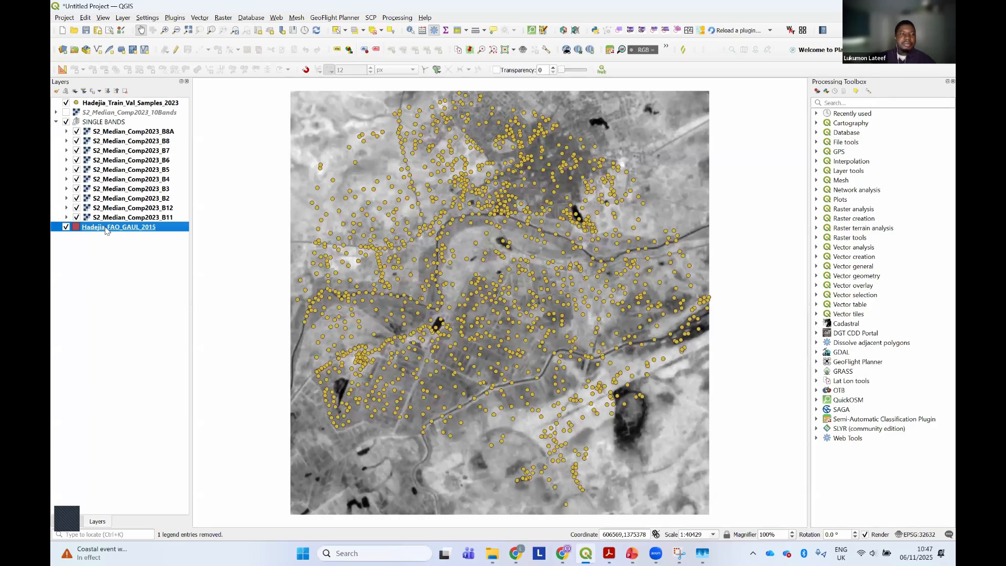
pyautogui.moveTo(108, 228); pyautogui.dragTo(128, 114)
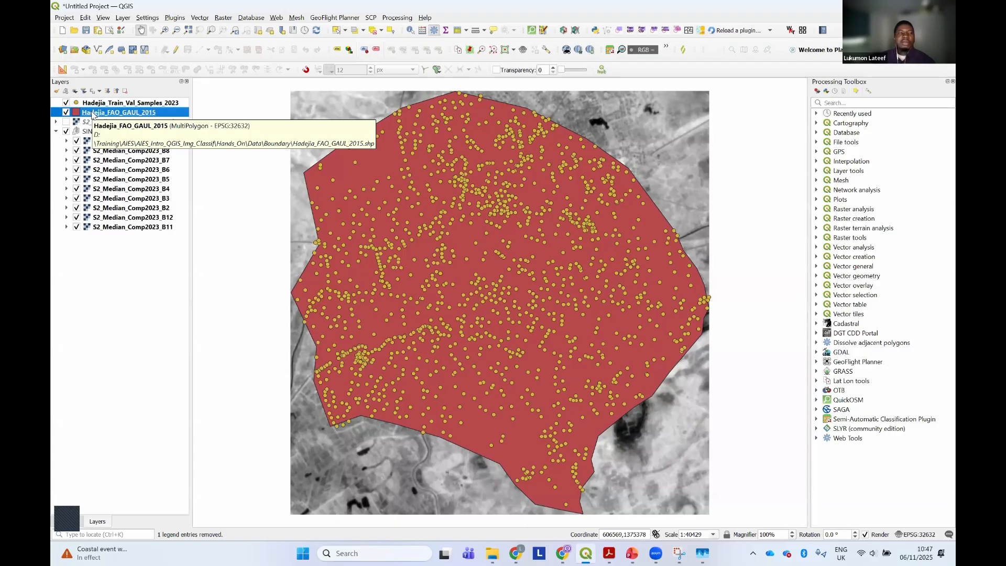
pyautogui.click(66, 91)
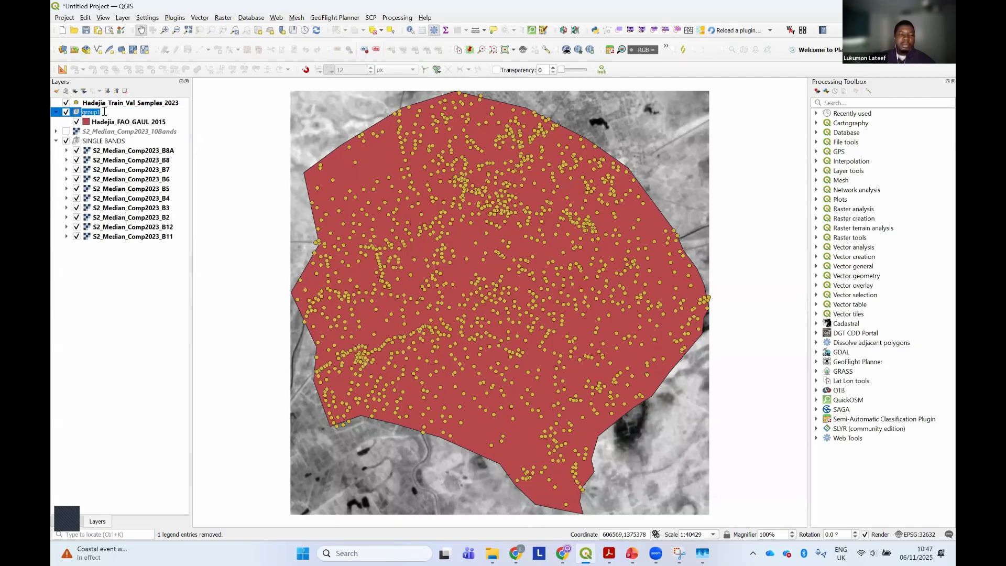
pyautogui.write('BO')
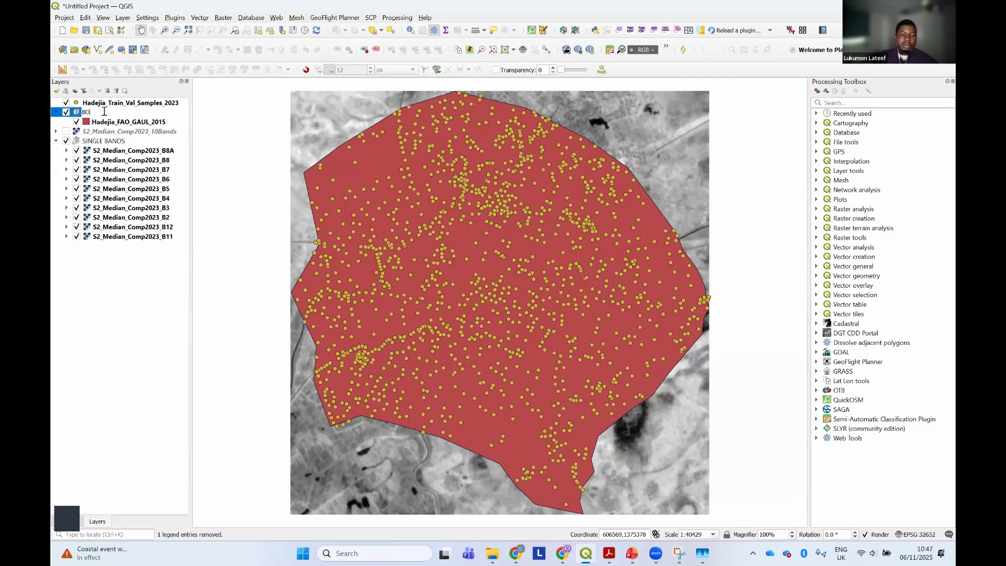
pyautogui.write('UNDARY')
pyautogui.press('Return')
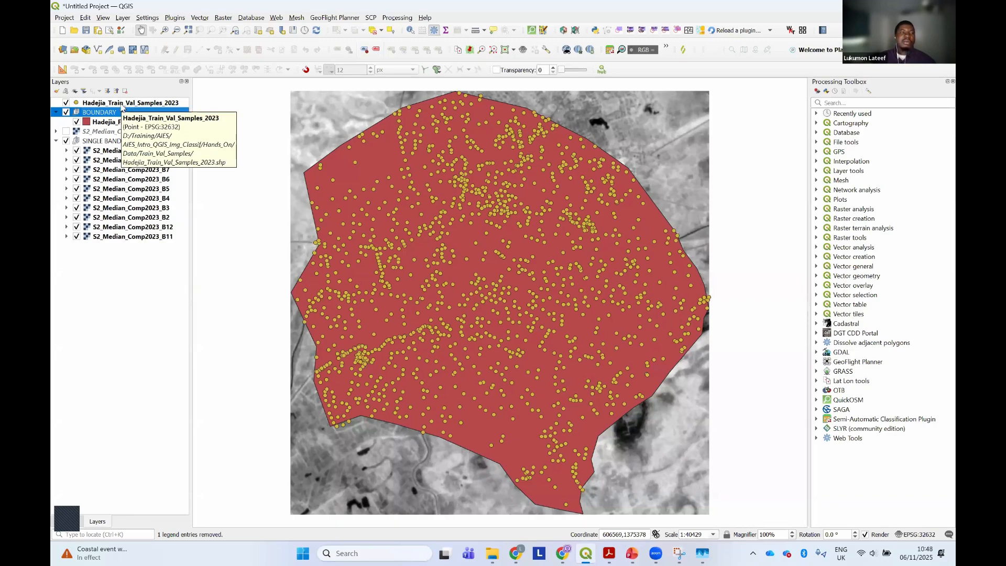
# Place the S2_Median_Comp2023_10Bands layer in a new group named COMPOSITE and select the BOUNDARY group
pyautogui.click(122, 104)
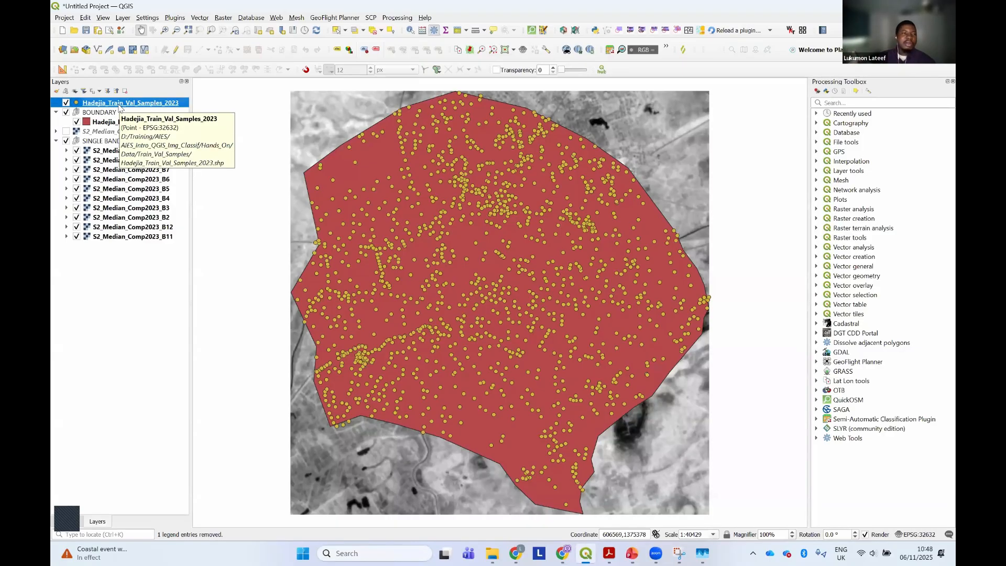
pyautogui.click(97, 133)
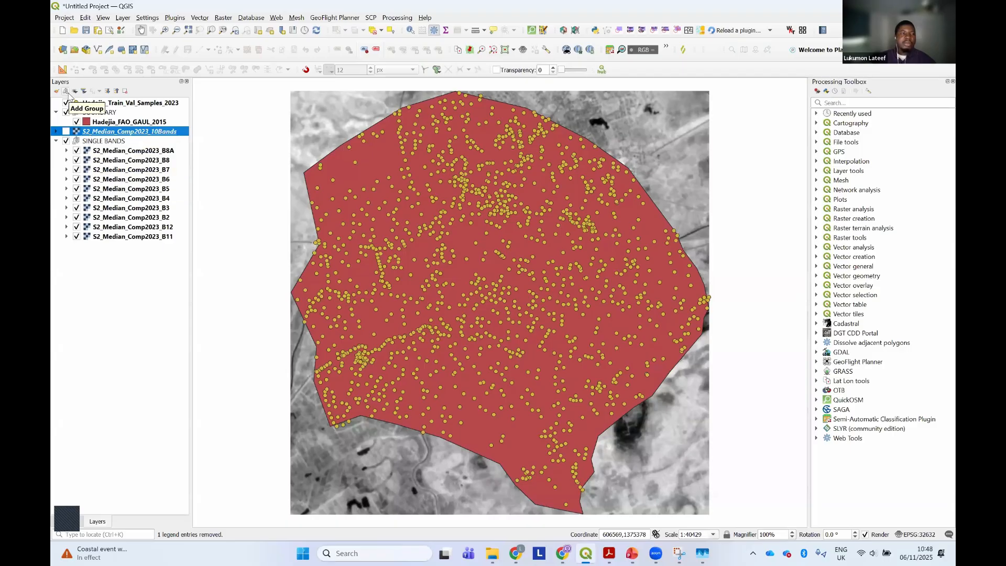
pyautogui.click(68, 93)
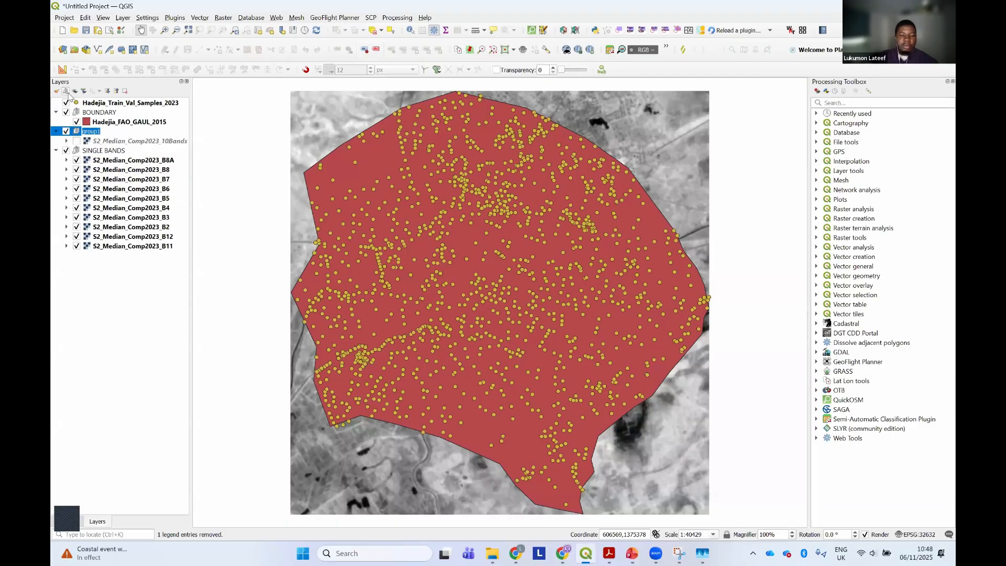
pyautogui.write('COMPOSITE')
pyautogui.press('Return')
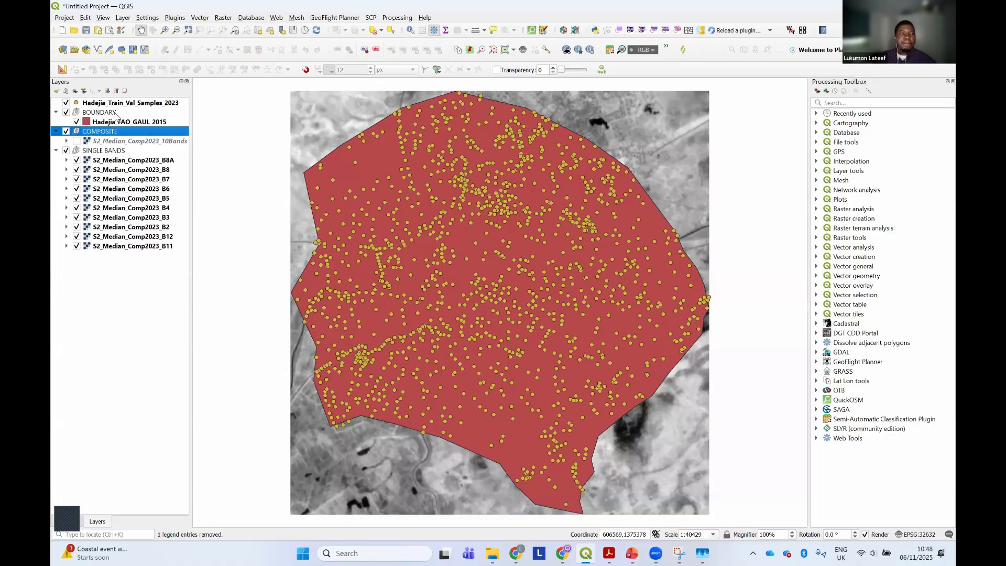
pyautogui.click(116, 112)
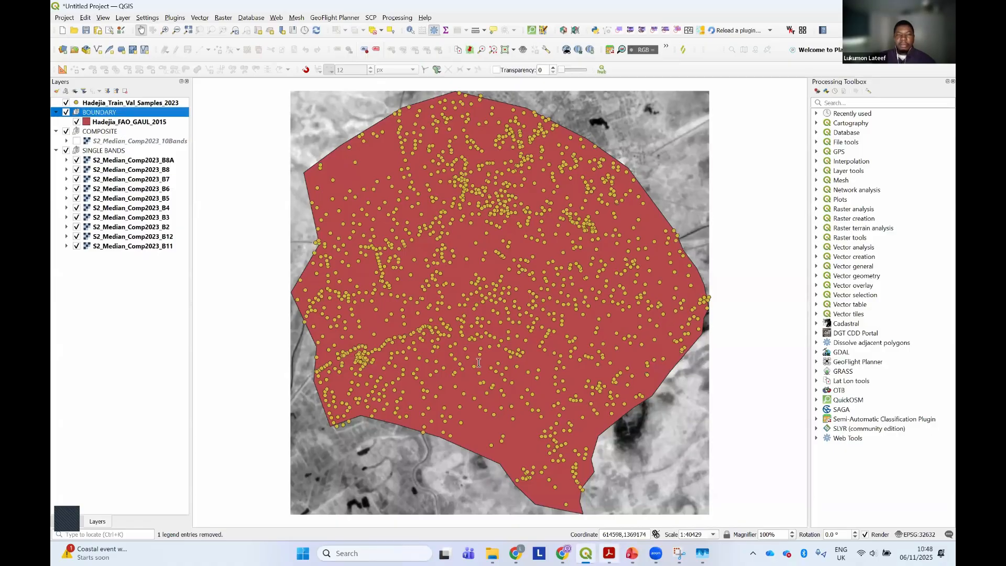
# Switch to the class PDF in Acrobat, highlight the "Set project Coordinate System." line, and return to QGIS
pyautogui.click(609, 552)
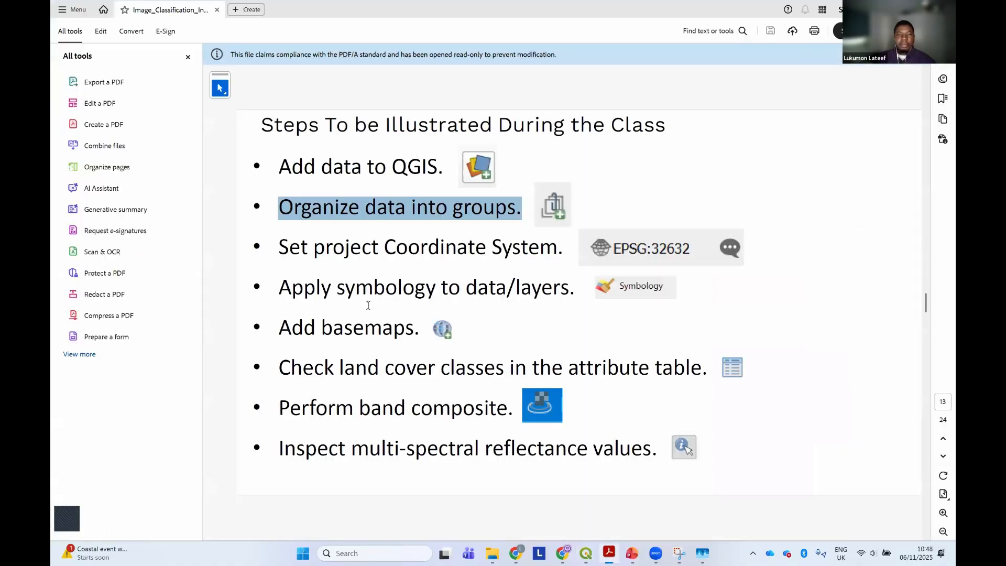
pyautogui.click(286, 249)
pyautogui.moveTo(525, 270); pyautogui.dragTo(564, 251)
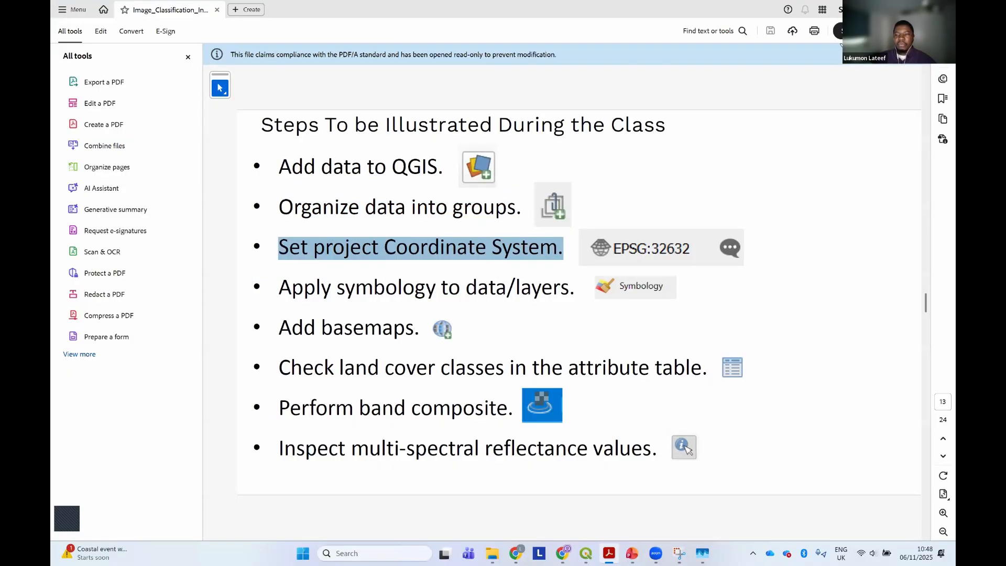
pyautogui.hotkey('alt', 'Tab')
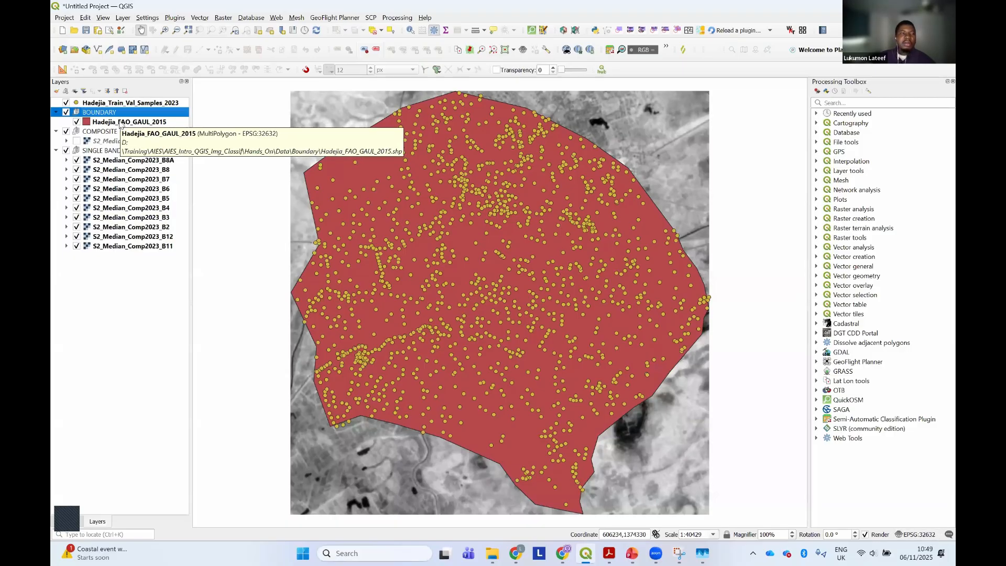
# Check the coordinate reference system name in the Hadejia_FAO_GAUL_2015 layer's properties, and close them without changes
pyautogui.click(120, 122)
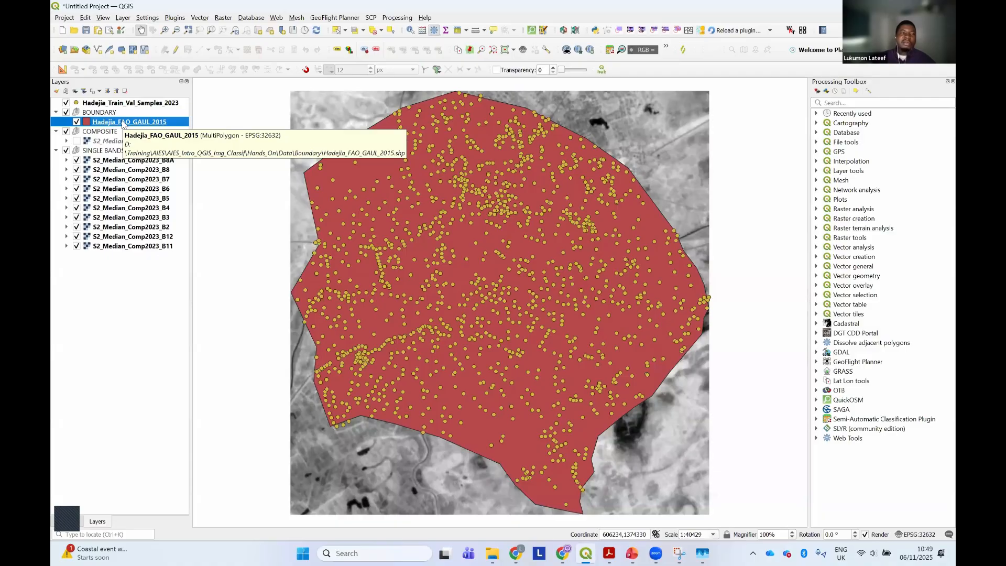
pyautogui.rightClick(124, 123)
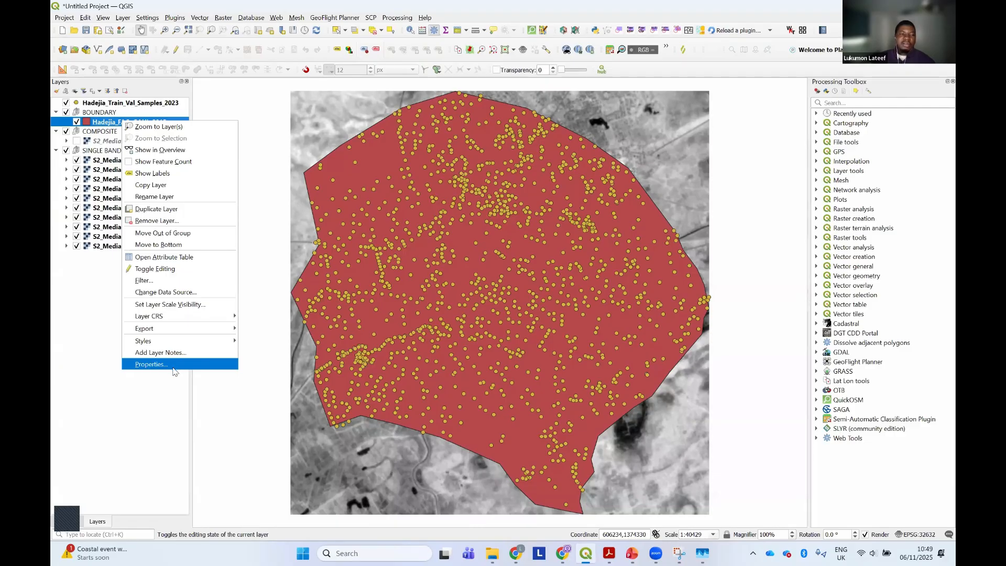
pyautogui.click(173, 367)
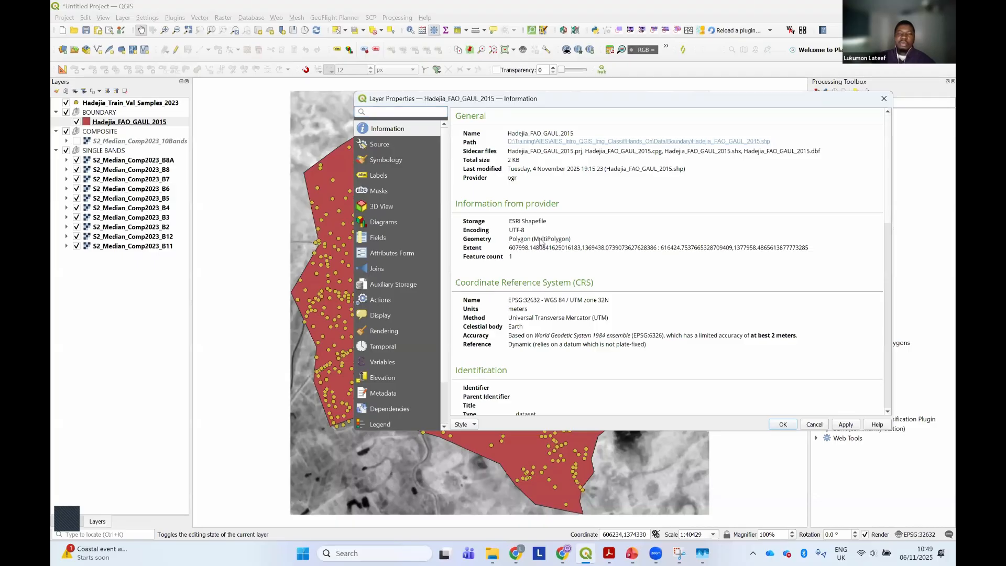
pyautogui.scroll(-1, 531, 273)
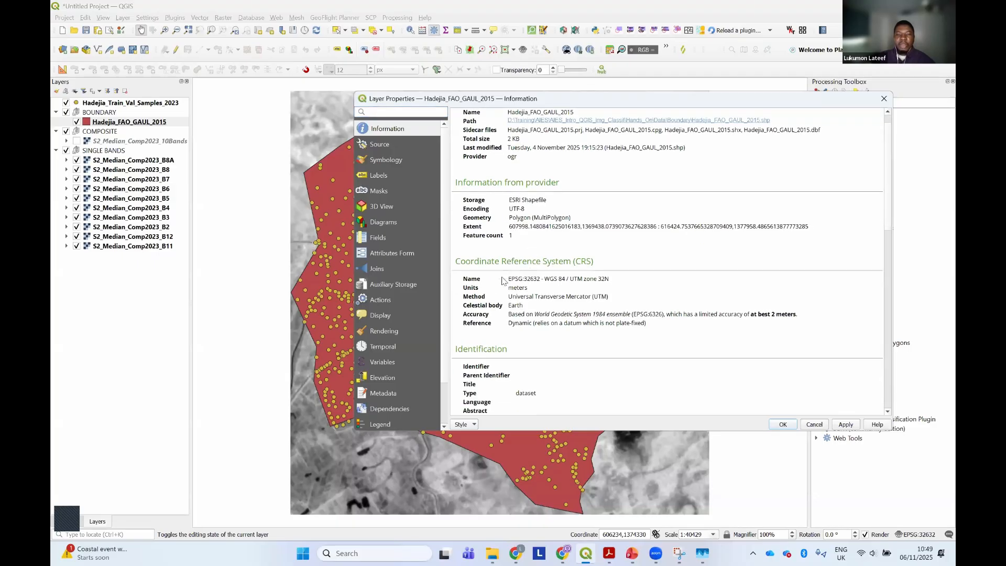
pyautogui.moveTo(508, 280); pyautogui.dragTo(615, 283)
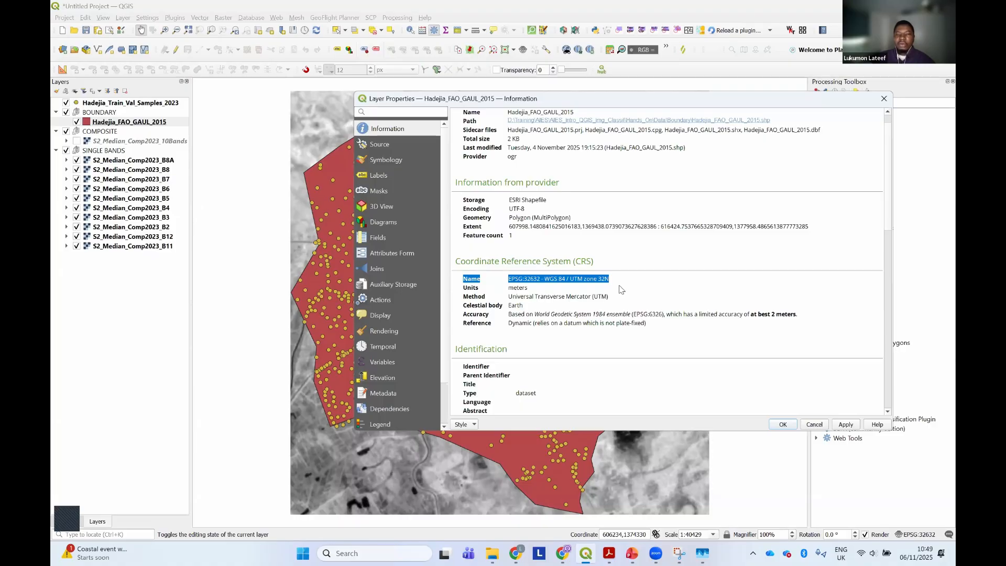
pyautogui.click(816, 423)
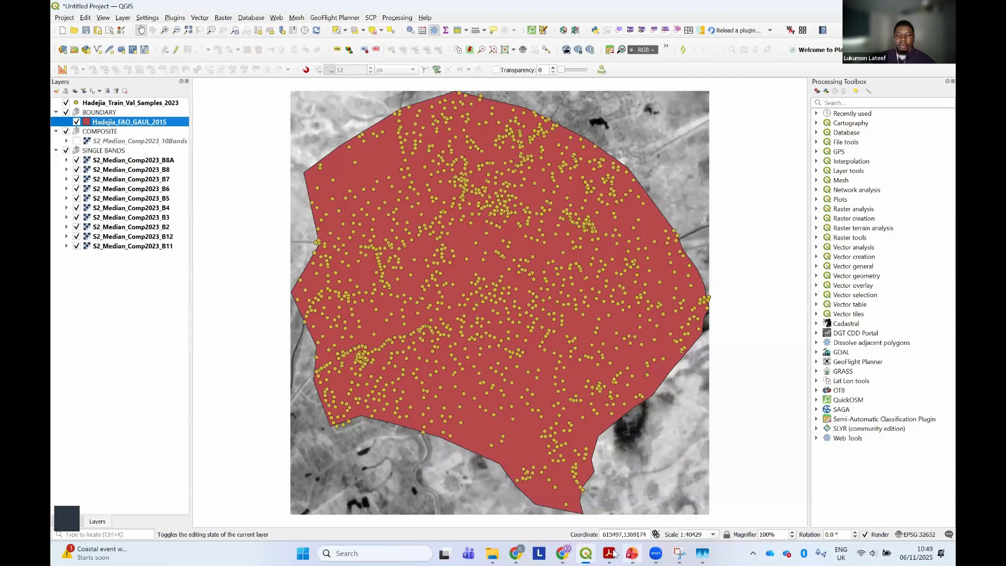
# Switch to the class PDF in Acrobat, highlight the "Apply symbology to data/layers." line, and return to QGIS
pyautogui.click(612, 553)
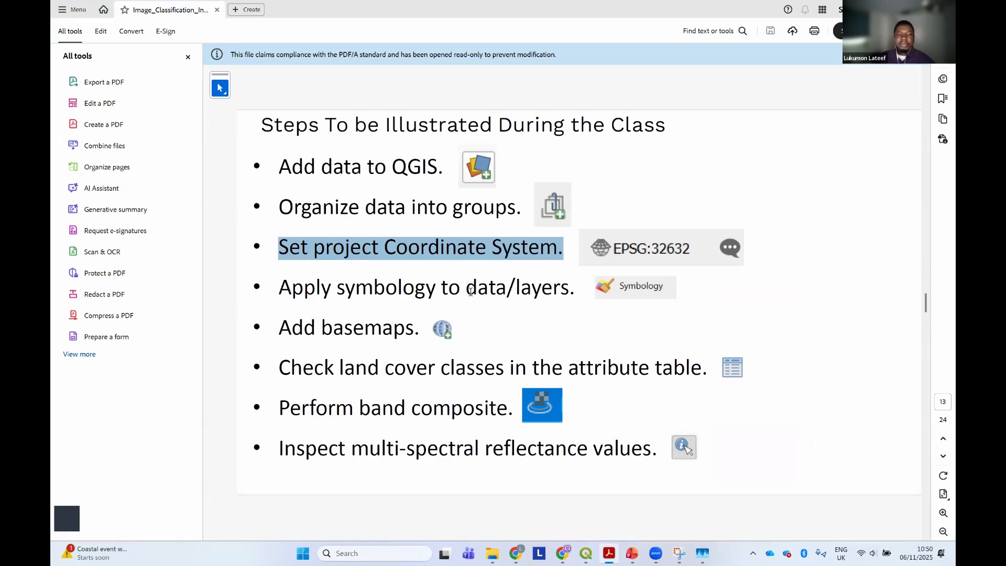
pyautogui.moveTo(281, 291); pyautogui.dragTo(576, 289)
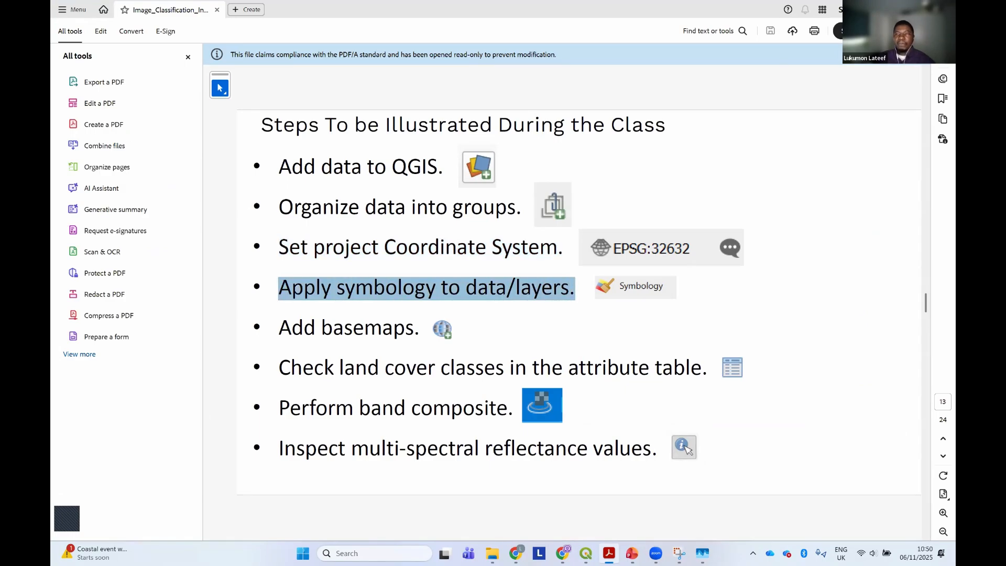
pyautogui.hotkey('alt', 'Tab')
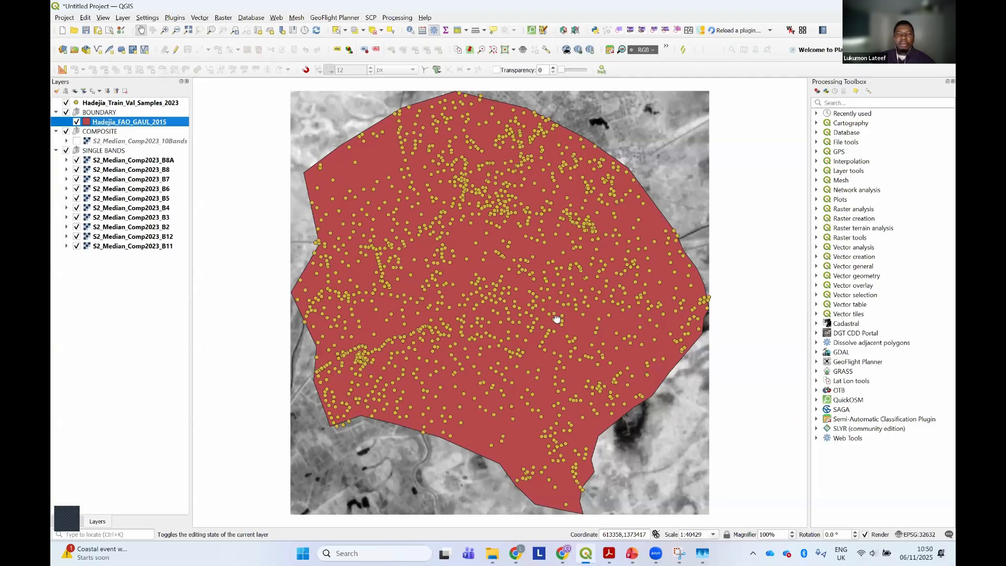
pyautogui.moveTo(554, 337); pyautogui.dragTo(555, 352)
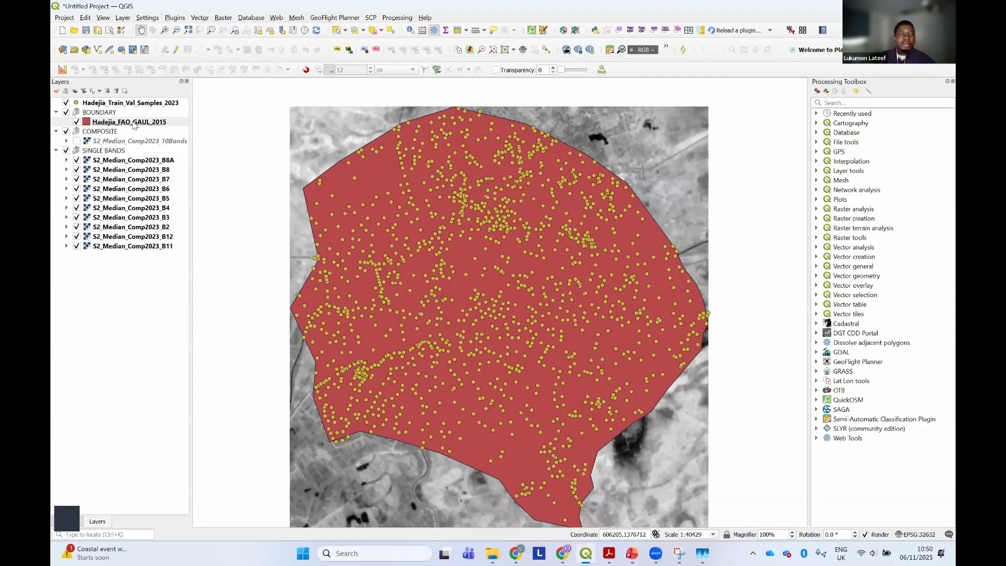
# Set the Simple Fill color of the Hadejia_FAO_GAUL_2015 layer's symbology to Transparent Fill
pyautogui.moveTo(135, 124)
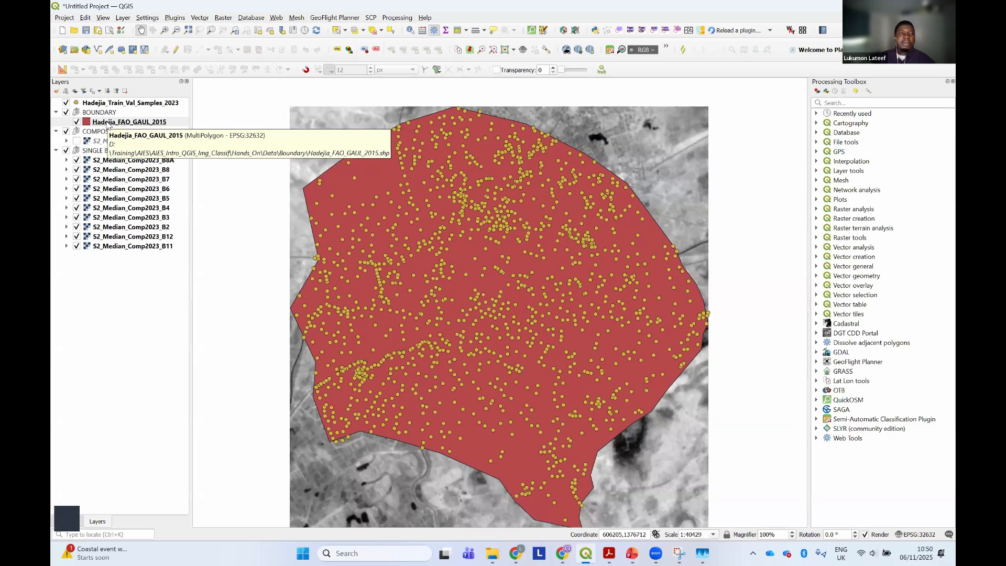
pyautogui.click(107, 122)
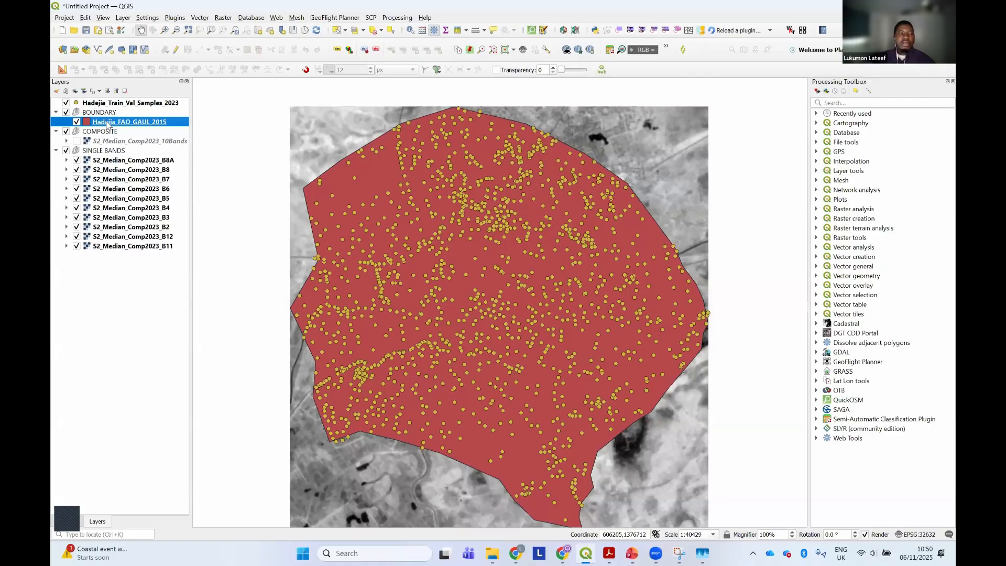
pyautogui.rightClick(107, 124)
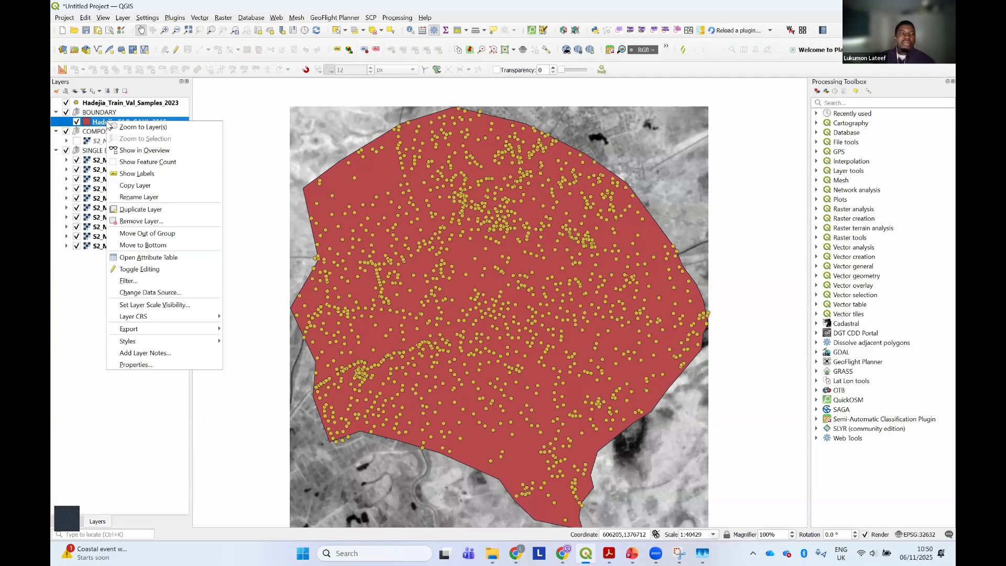
pyautogui.click(139, 365)
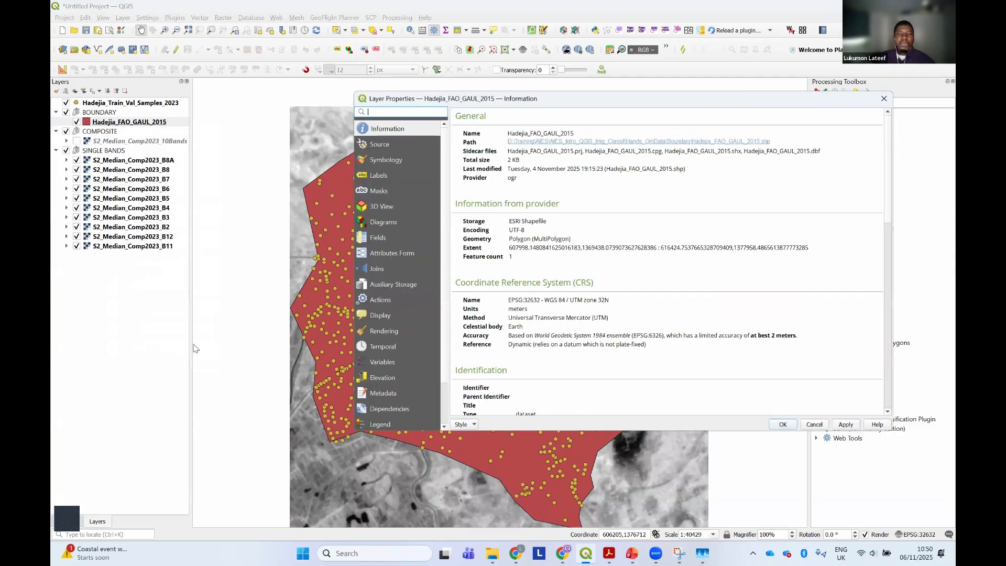
pyautogui.moveTo(576, 101); pyautogui.dragTo(473, 117)
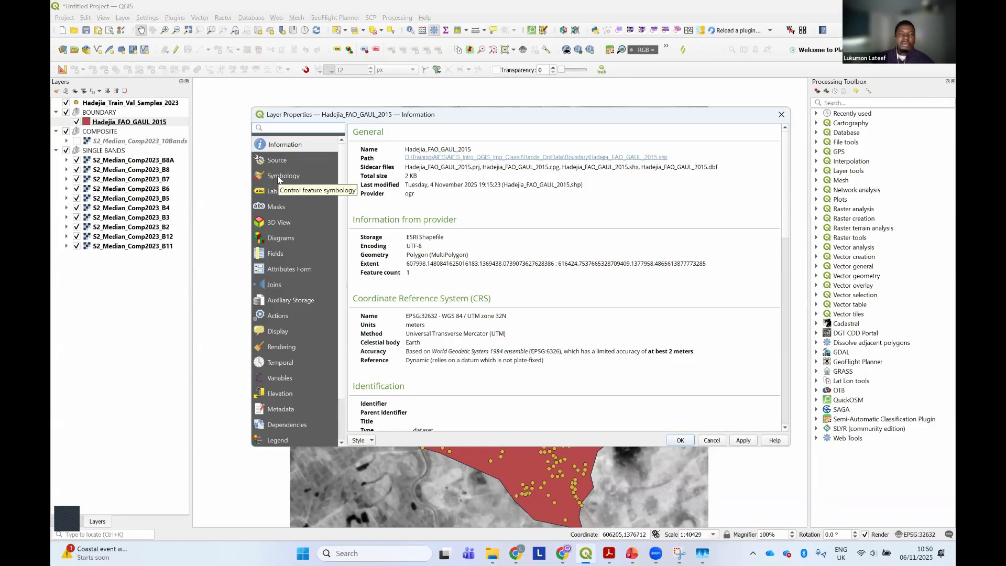
pyautogui.click(278, 177)
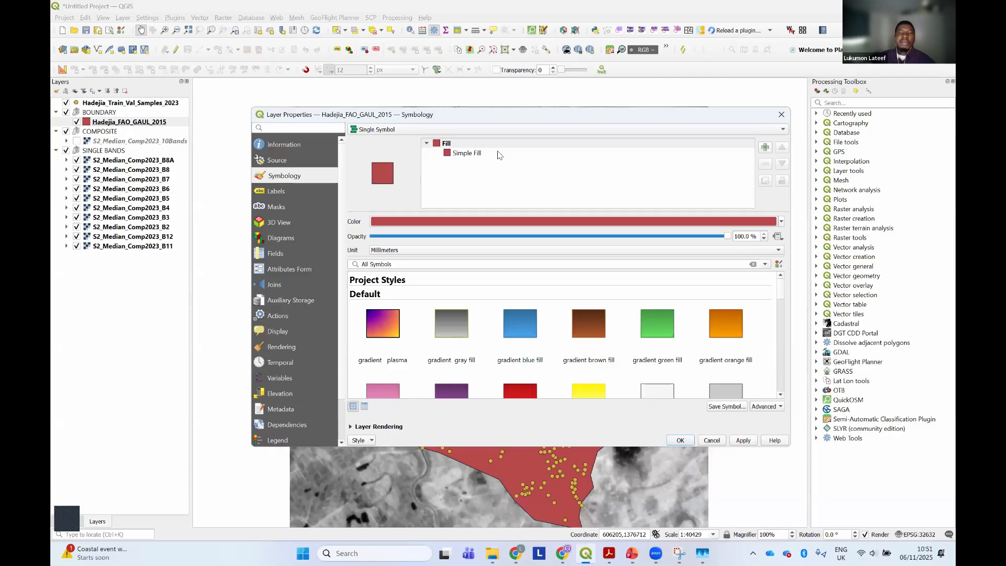
pyautogui.click(472, 154)
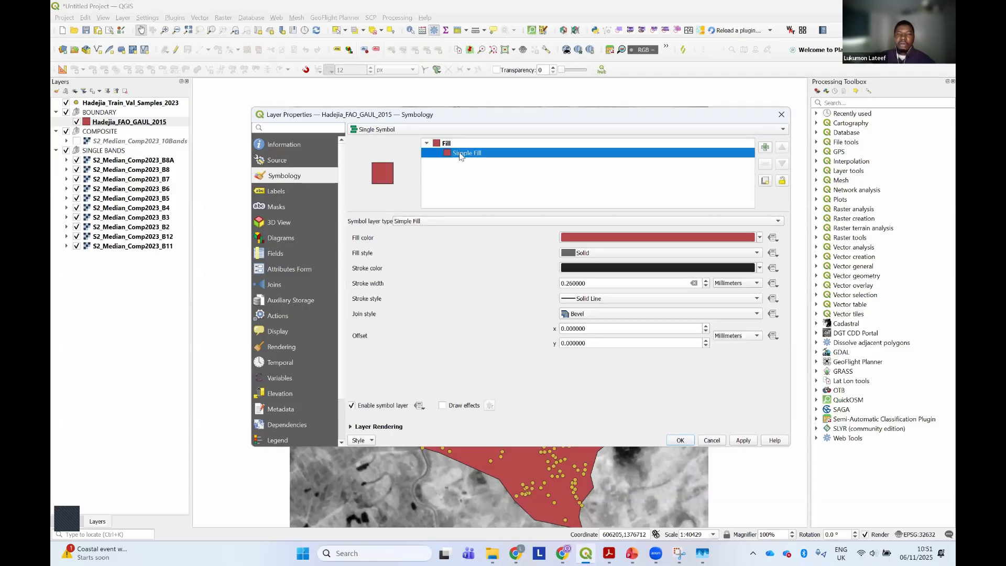
pyautogui.moveTo(519, 117); pyautogui.dragTo(511, 188)
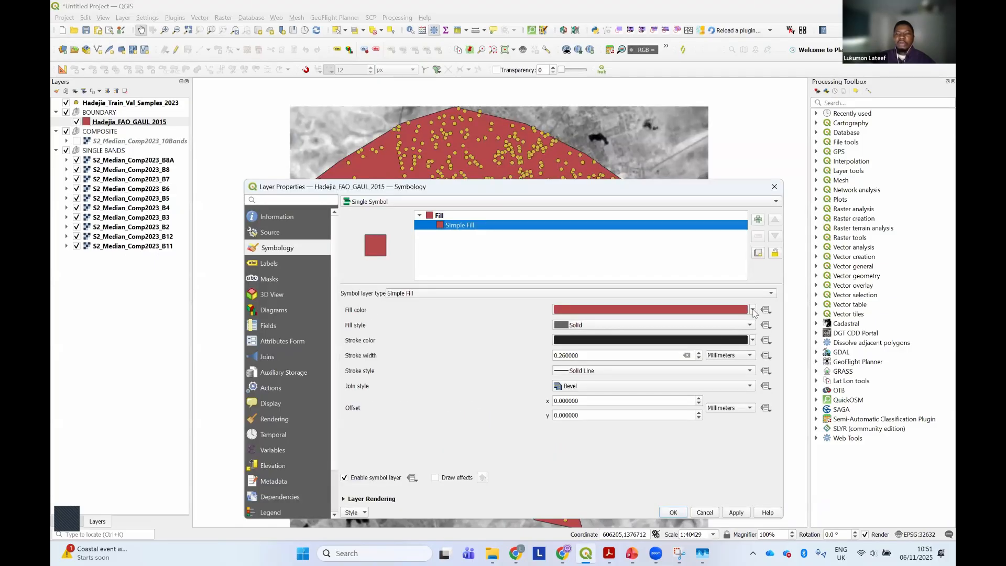
pyautogui.click(752, 310)
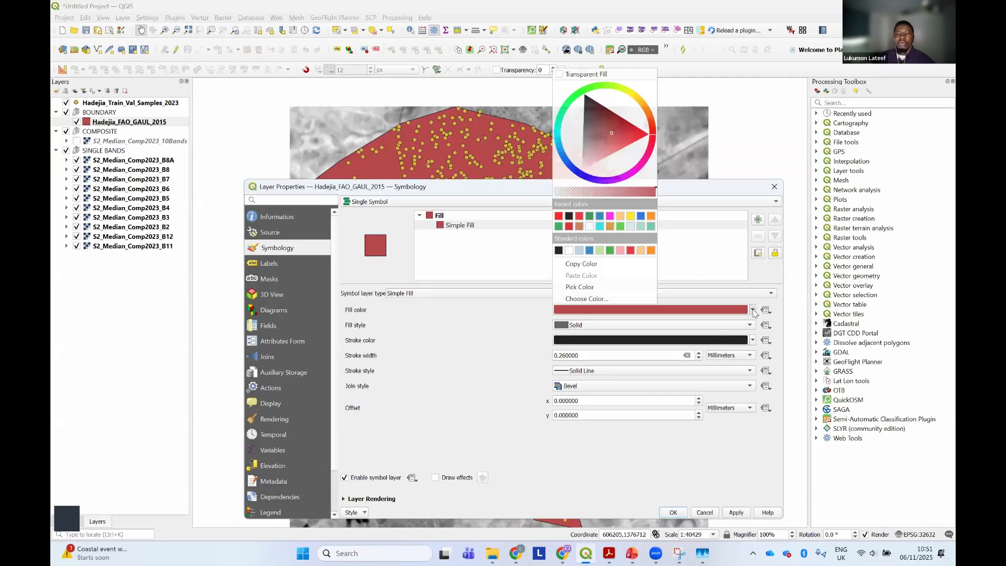
pyautogui.click(599, 75)
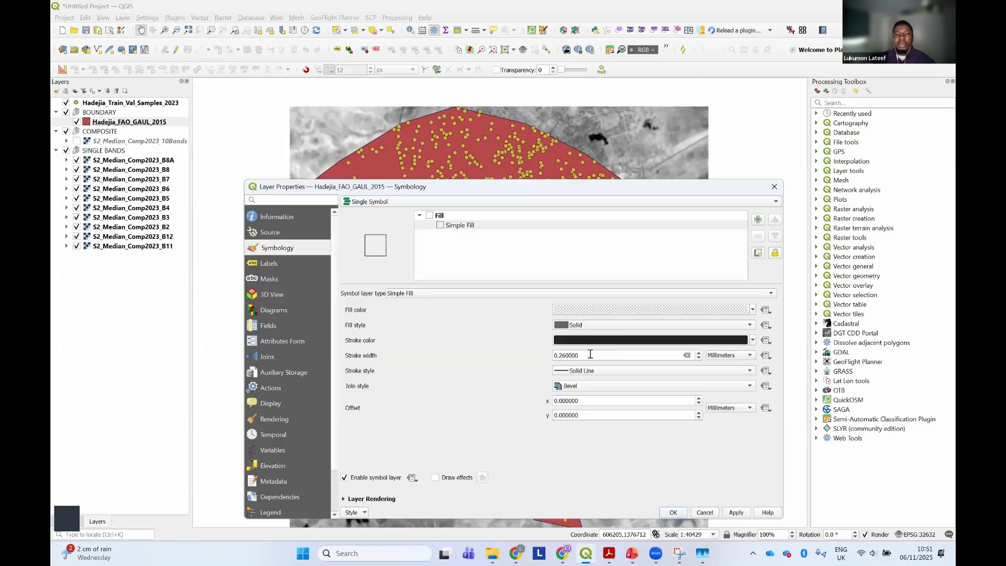
# Set the boundary outline's stroke width to 0.46 millimetres and apply the symbology to the layer
pyautogui.click(699, 354)
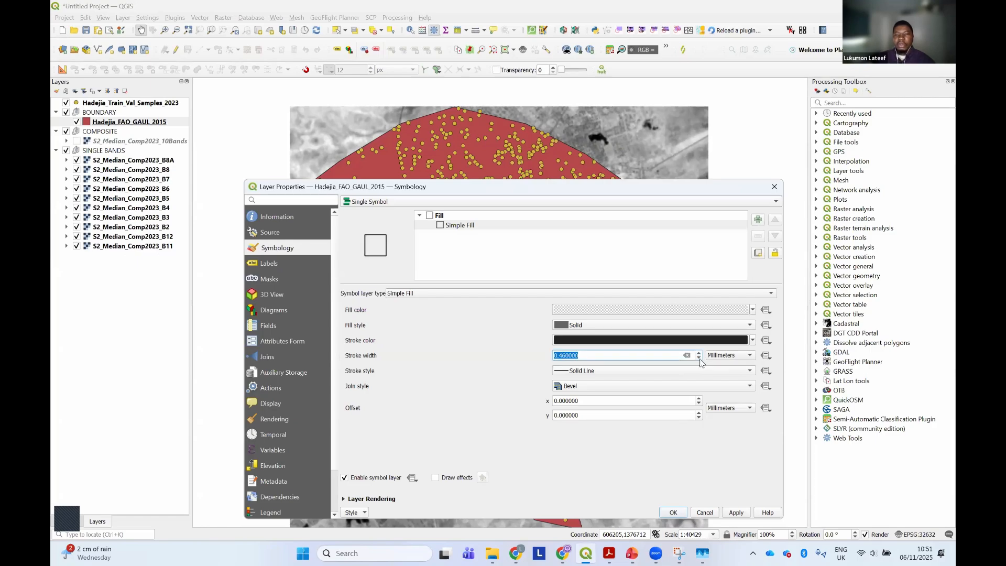
pyautogui.click(736, 512)
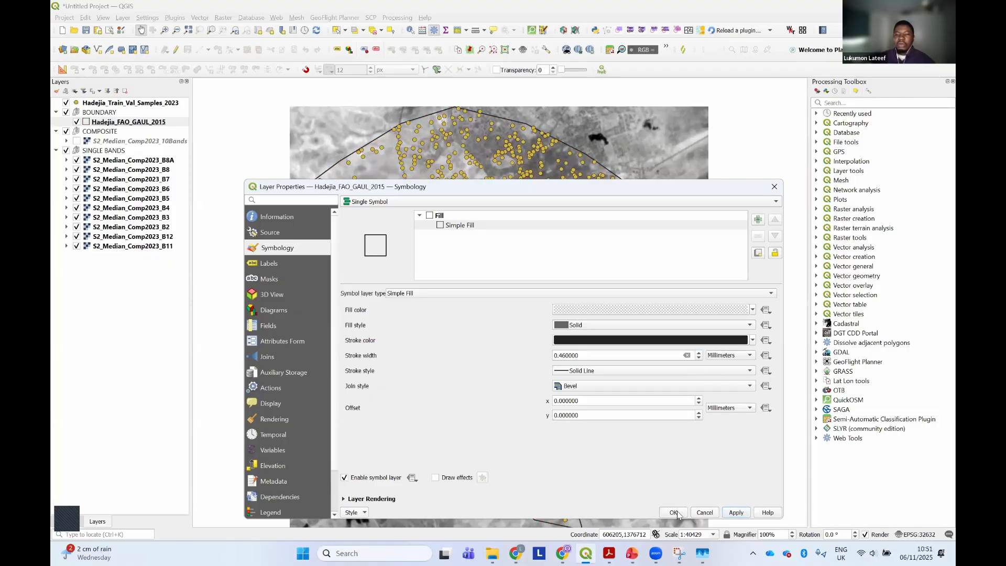
pyautogui.press('Return')
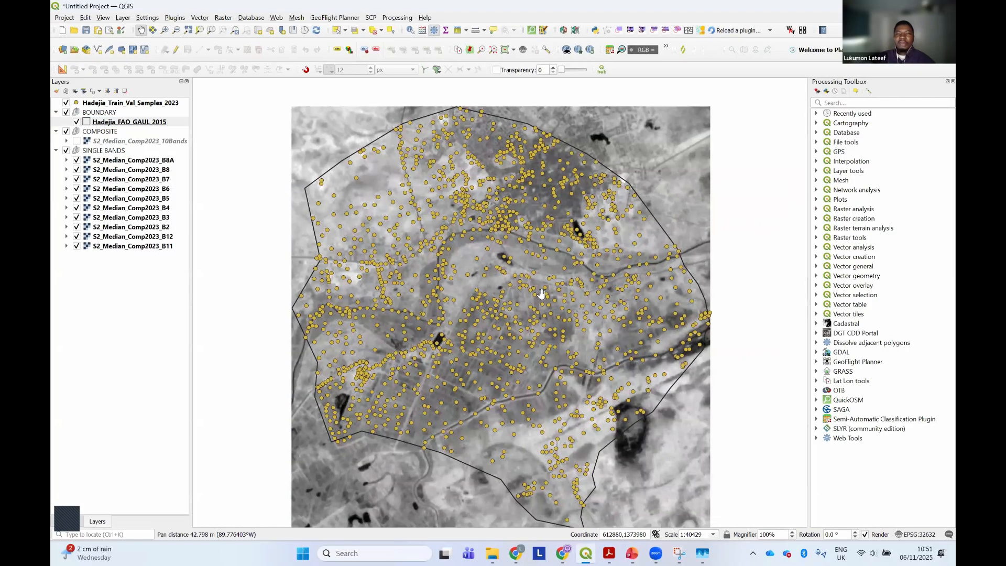
pyautogui.scroll(-1, 541, 294)
pyautogui.scroll(1, 538, 298)
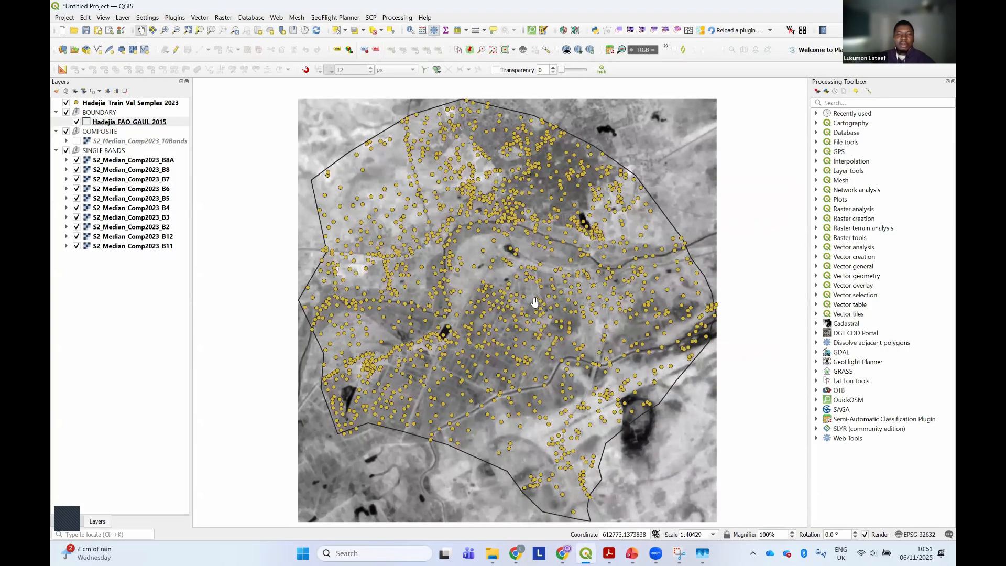
# Change the symbology type of the Hadejia_Train_Val_Samples_2023 layer to Categorized
pyautogui.click(87, 105)
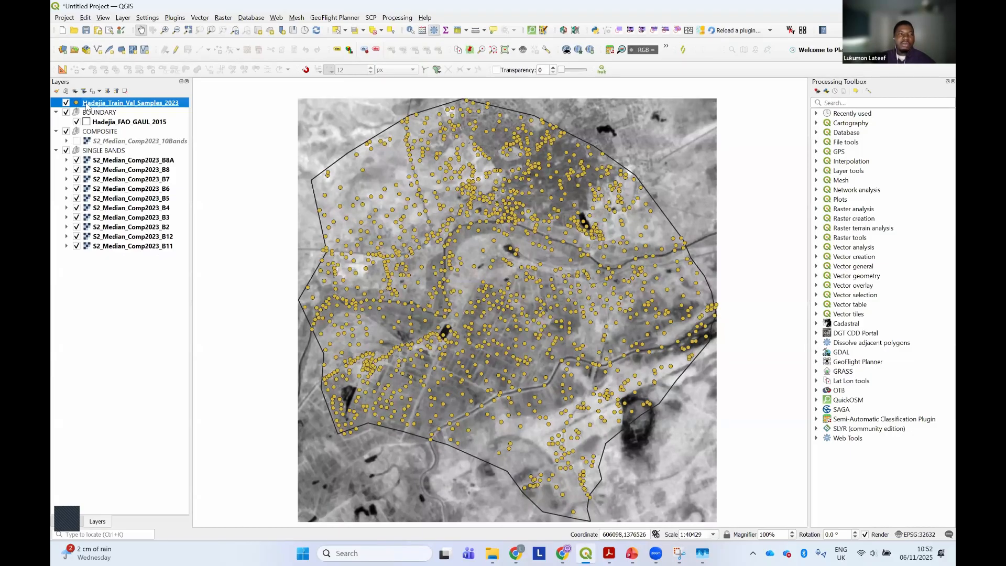
pyautogui.rightClick(87, 105)
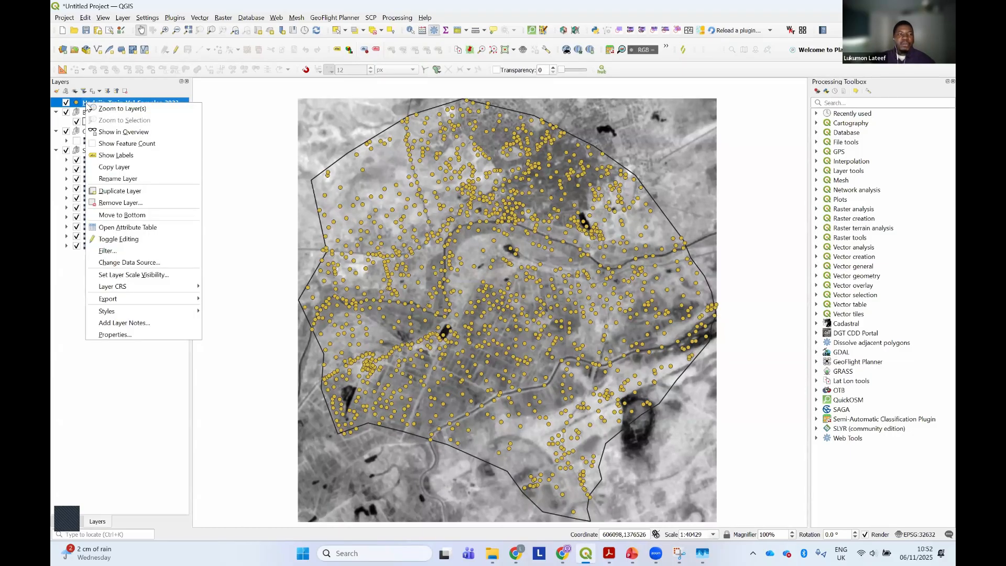
pyautogui.click(115, 334)
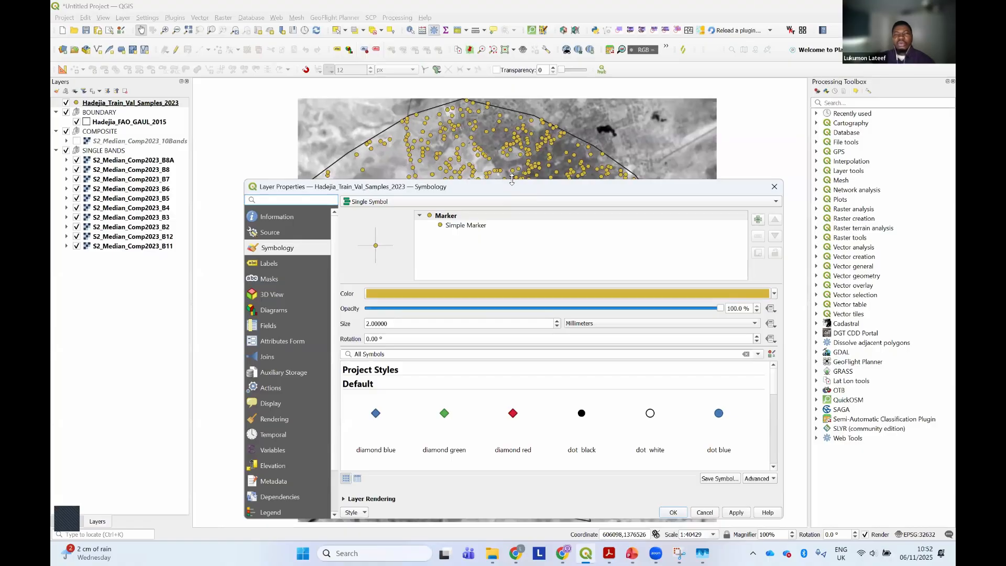
pyautogui.moveTo(512, 179); pyautogui.dragTo(512, 117)
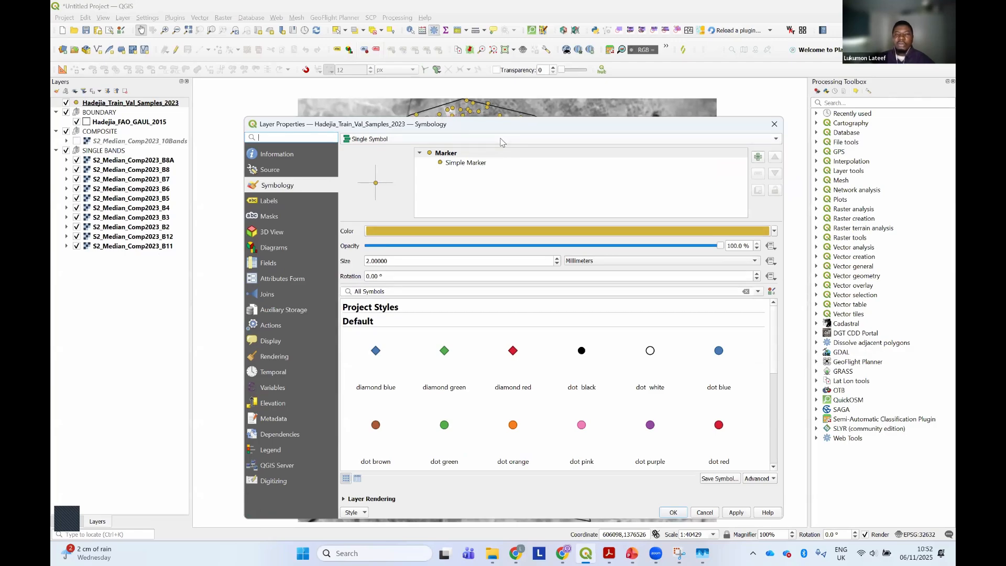
pyautogui.click(502, 140)
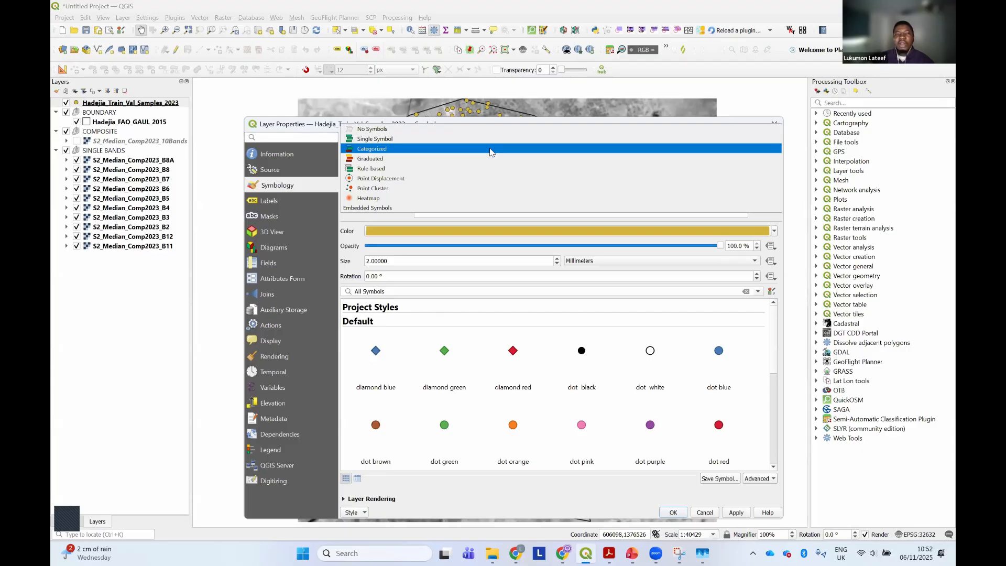
pyautogui.click(491, 149)
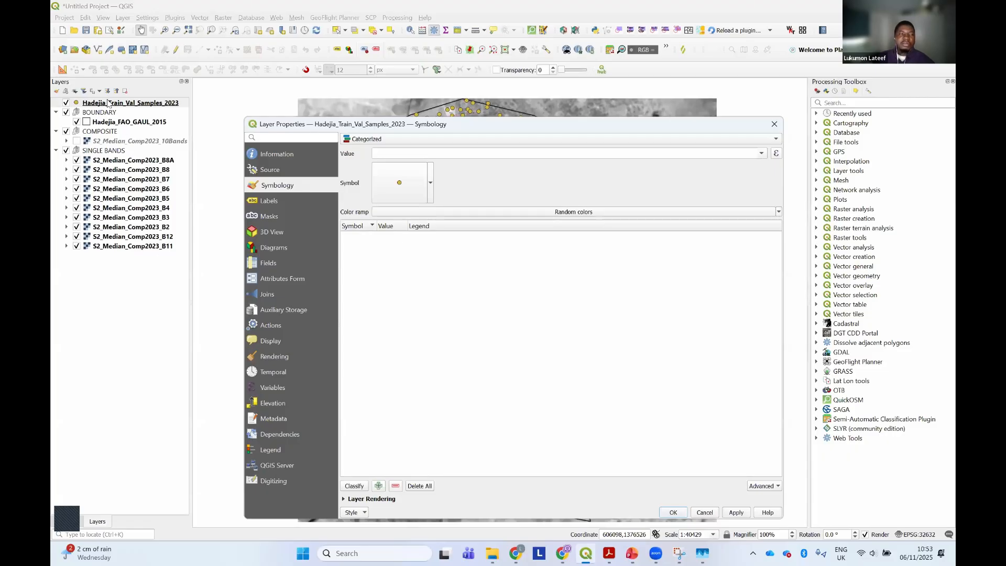
# Classify the training samples by the Class field using the Random colors ramp
pyautogui.click(763, 153)
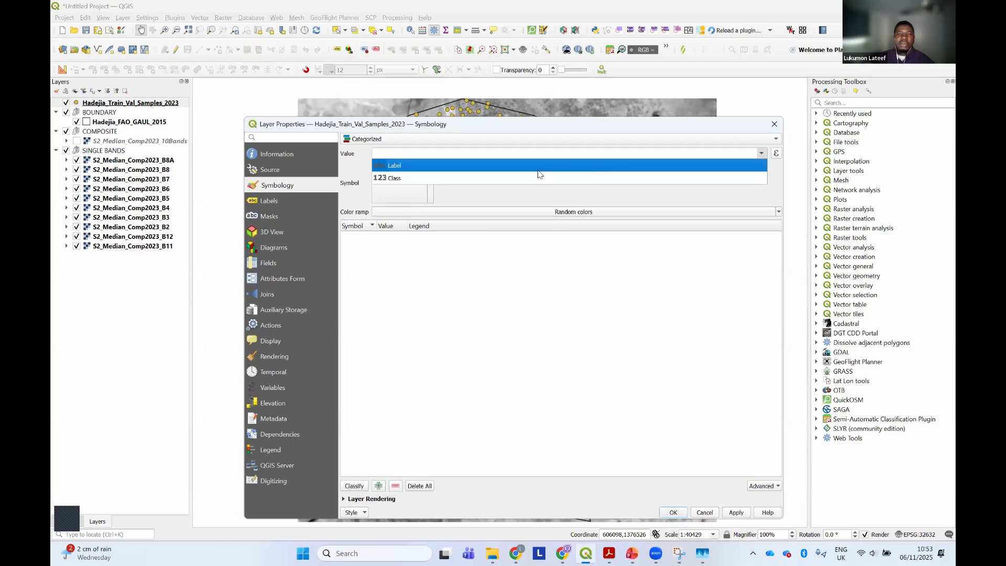
pyautogui.click(506, 180)
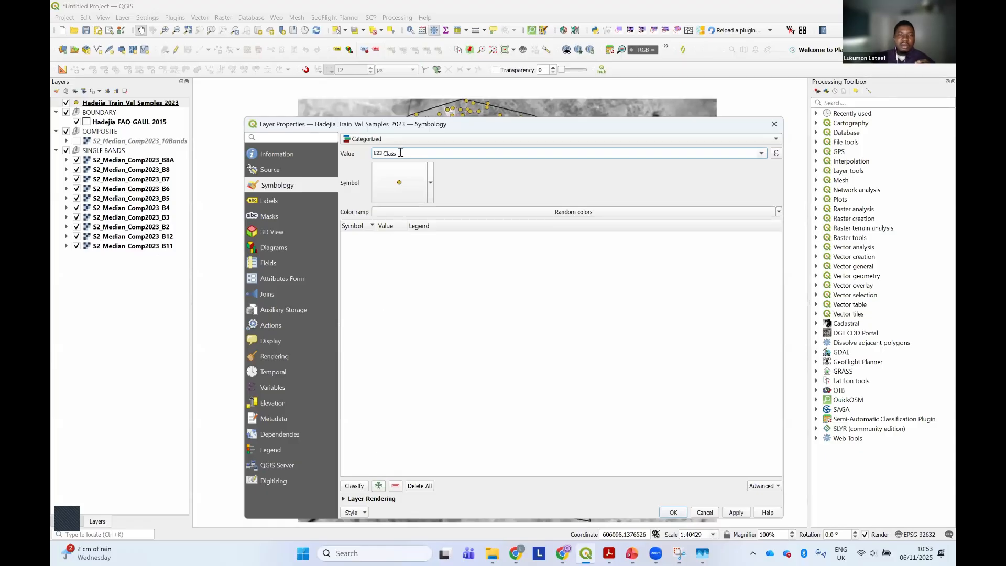
pyautogui.moveTo(401, 152); pyautogui.dragTo(380, 153)
pyautogui.click(354, 486)
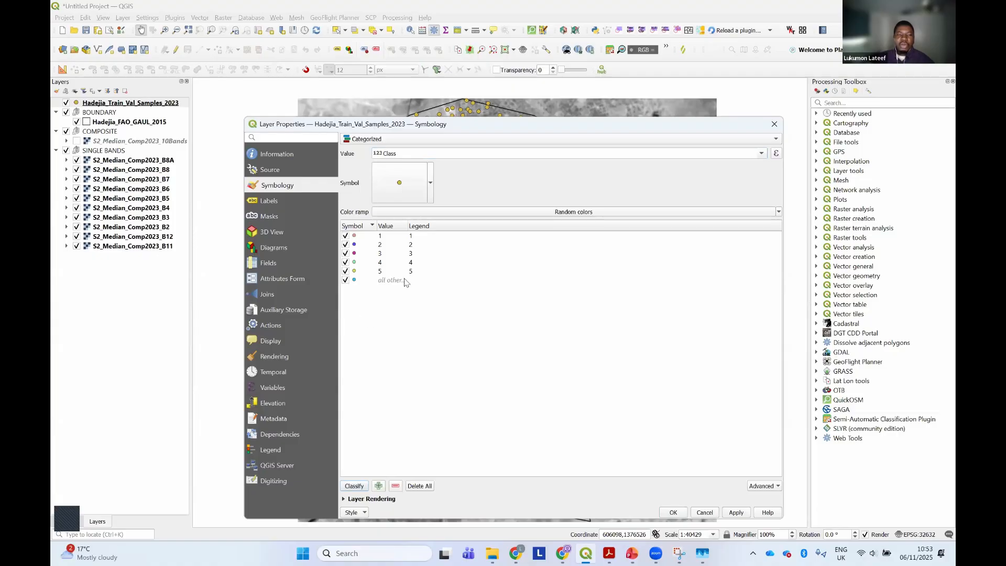
# Disable the category for all other values, apply the categorized symbology, and move the properties dialog to uncover the sample points
pyautogui.click(344, 281)
pyautogui.click(735, 513)
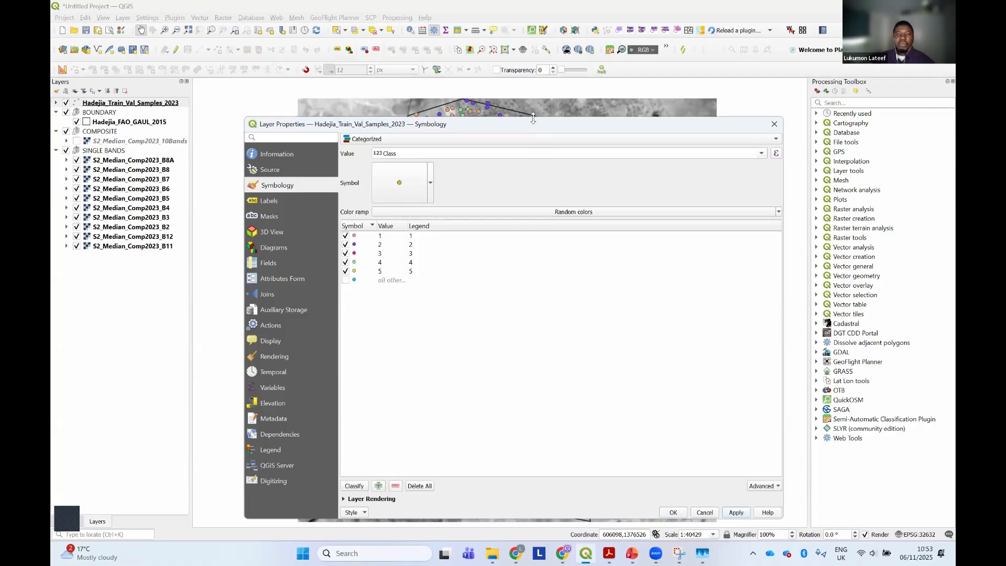
pyautogui.moveTo(533, 118); pyautogui.dragTo(535, 269)
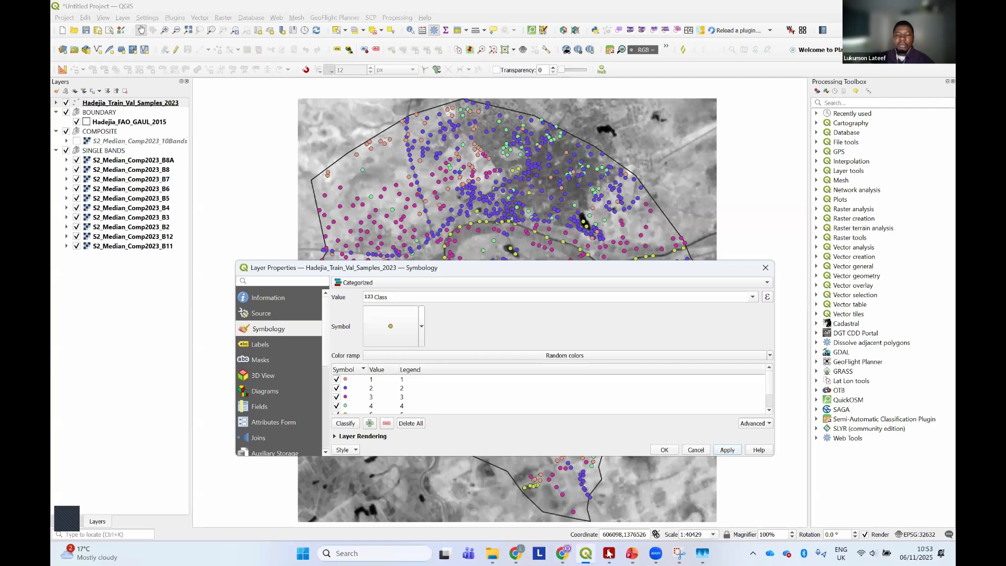
# Switch to the course PDF in Acrobat, review the land cover classes and training sample colours, and return to QGIS
pyautogui.click(608, 553)
pyautogui.scroll(-3, 554, 334)
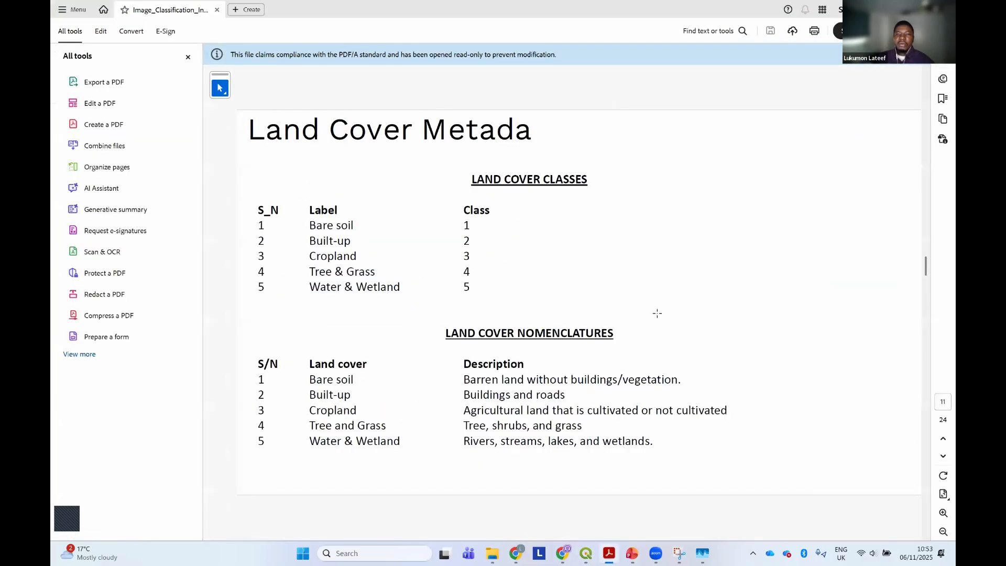
pyautogui.scroll(3, 657, 312)
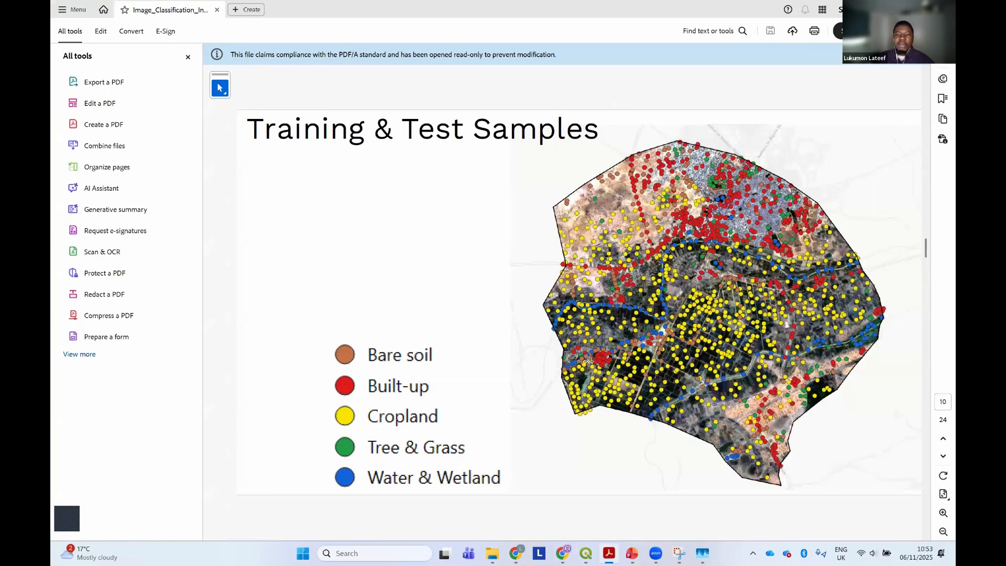
pyautogui.scroll(-9, 589, 359)
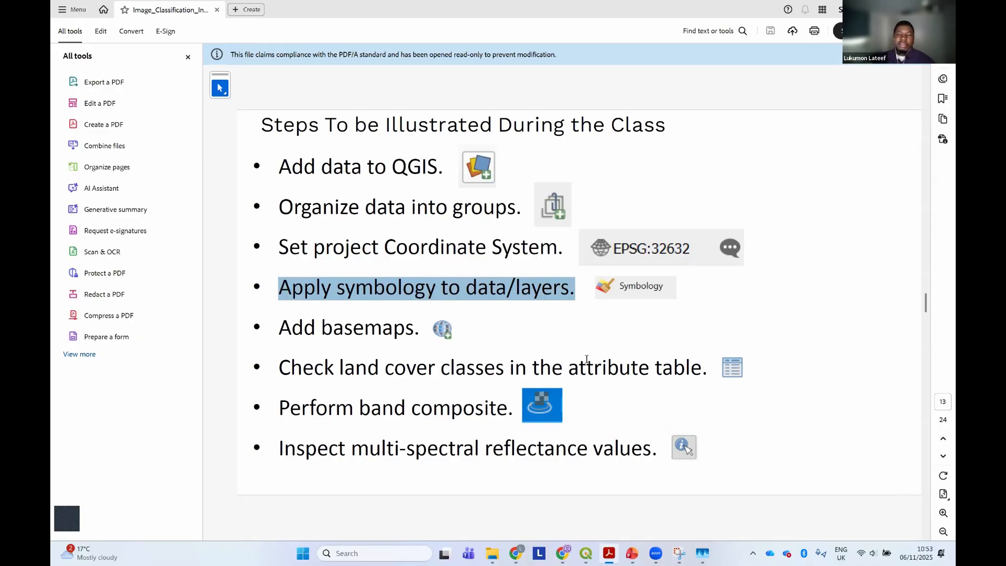
pyautogui.click(585, 553)
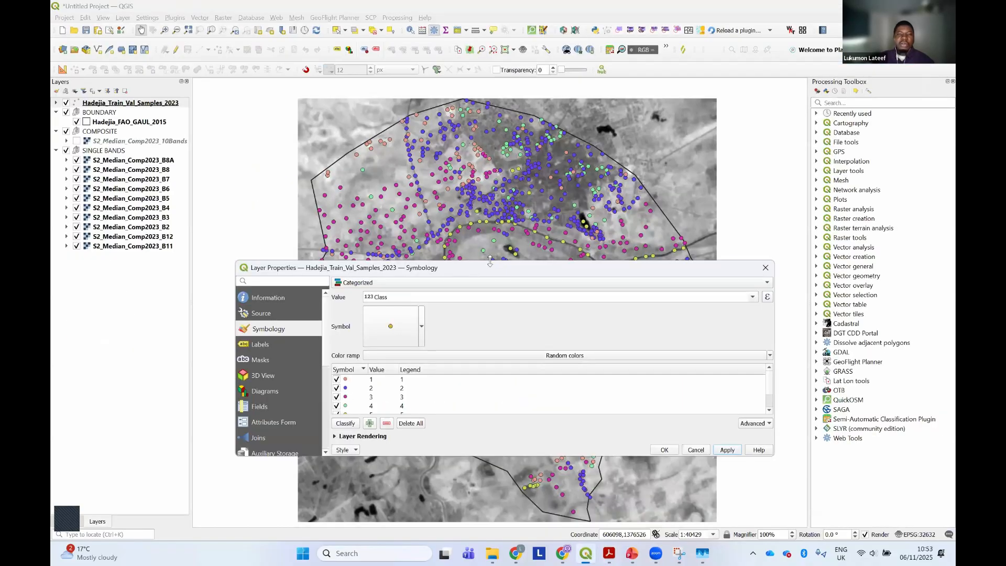
# Enlarge the sample layer's properties dialog, start loading a style from file, and browse for the style file
pyautogui.moveTo(489, 261); pyautogui.dragTo(521, 82)
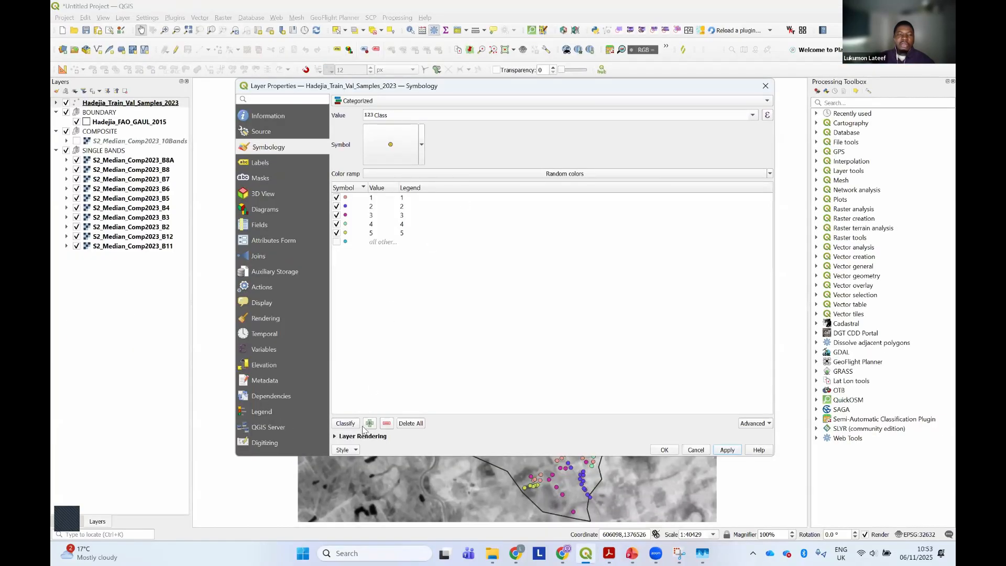
pyautogui.click(355, 450)
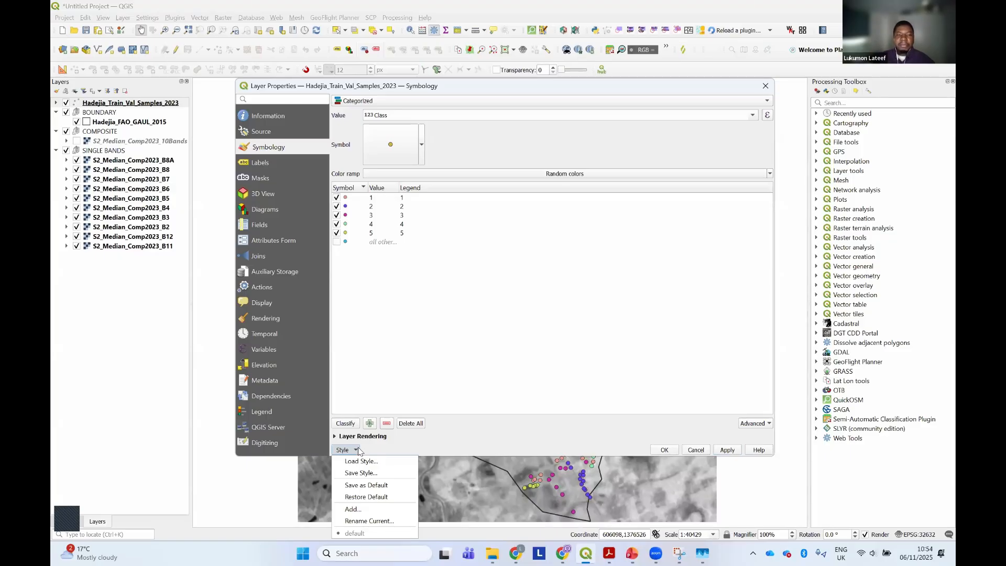
pyautogui.click(357, 461)
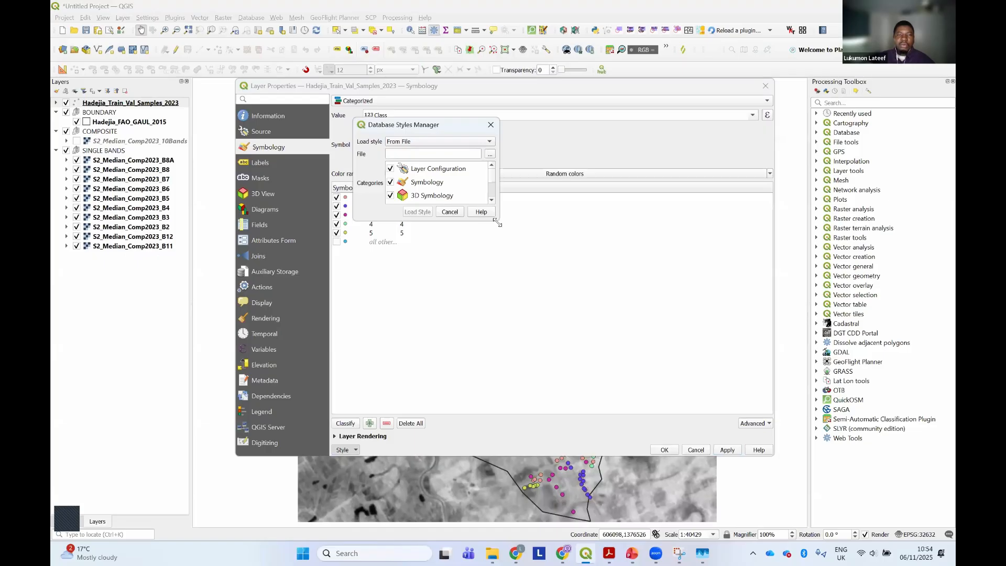
pyautogui.moveTo(496, 221); pyautogui.dragTo(768, 336)
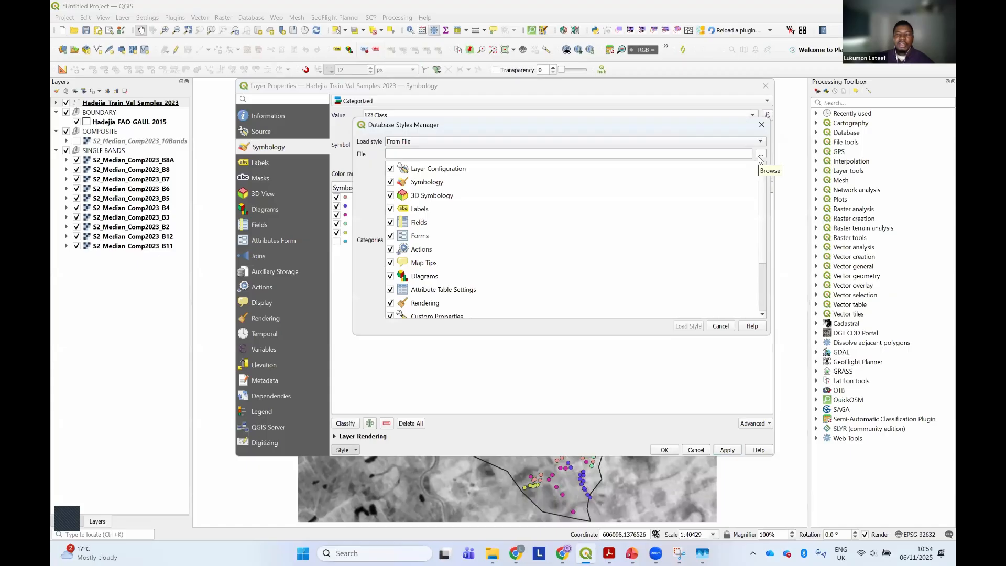
pyautogui.click(759, 157)
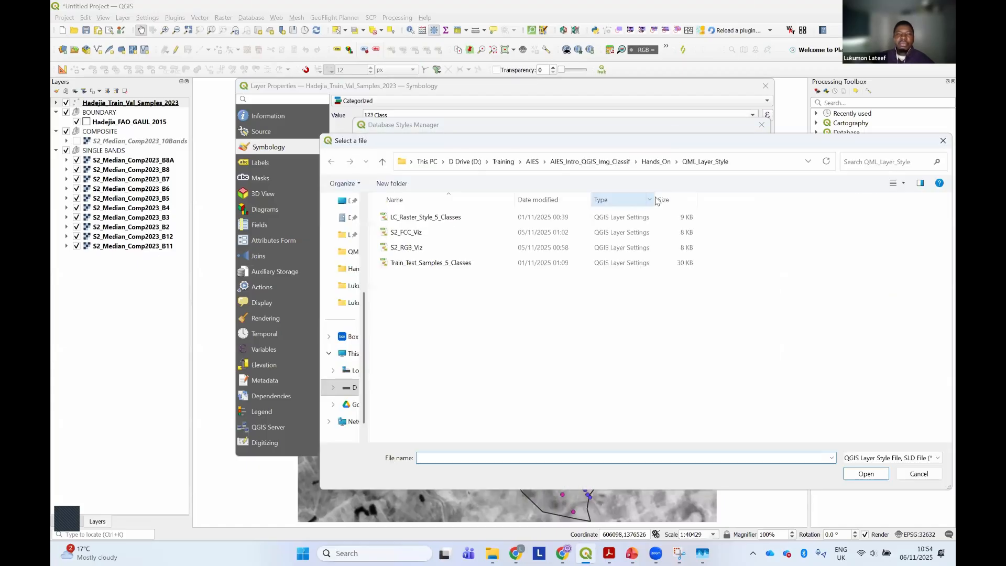
# Choose the Train_Test_Samples_5_Classes file from the QML_Layer_Style folder inside Hands_On and load its style
pyautogui.click(654, 162)
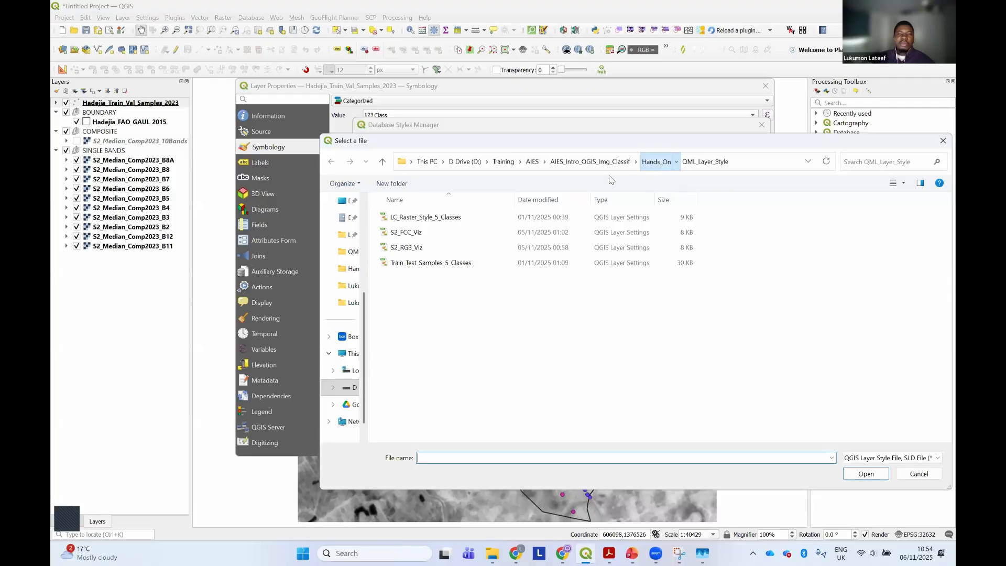
pyautogui.doubleClick(436, 217)
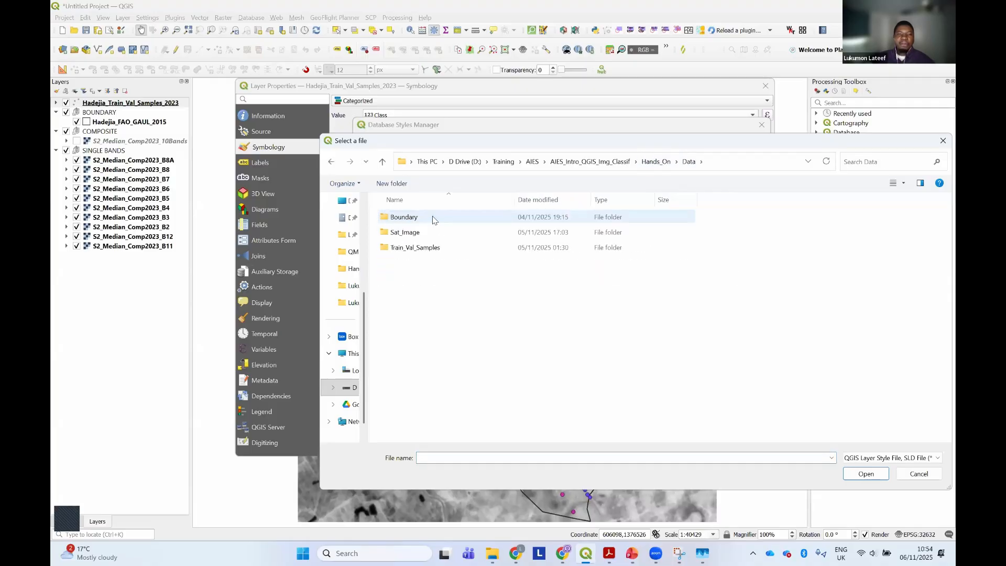
pyautogui.click(655, 161)
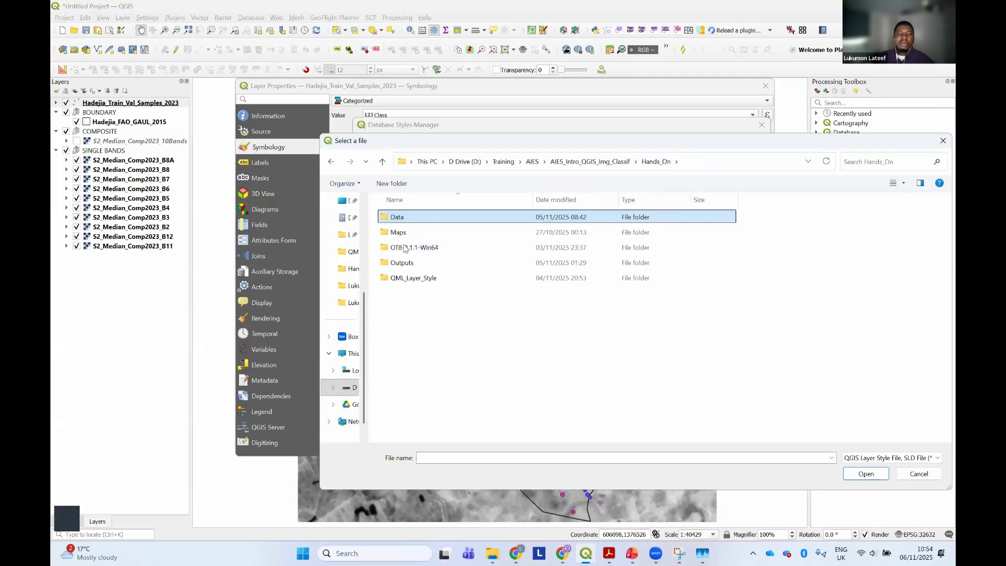
pyautogui.doubleClick(419, 278)
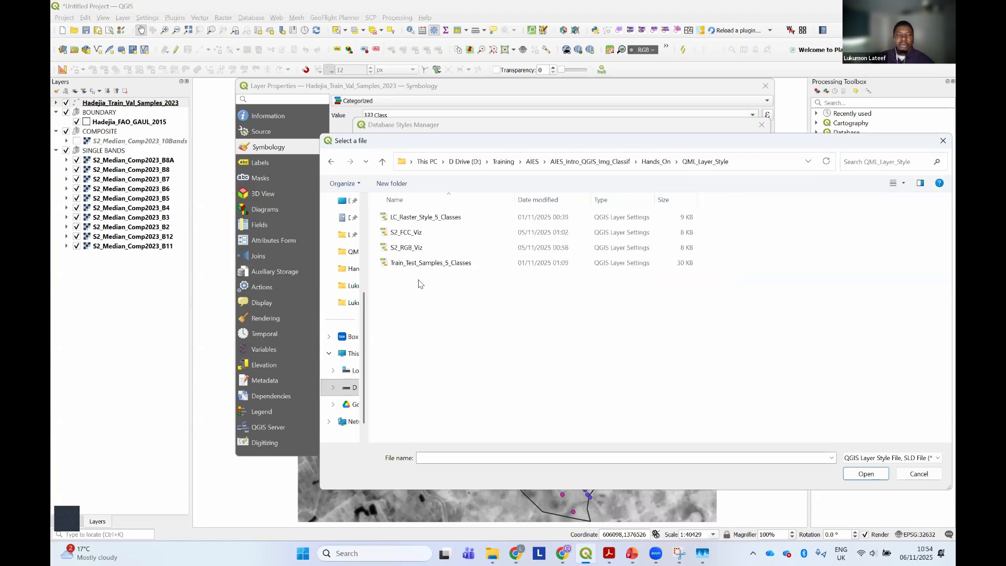
pyautogui.click(449, 265)
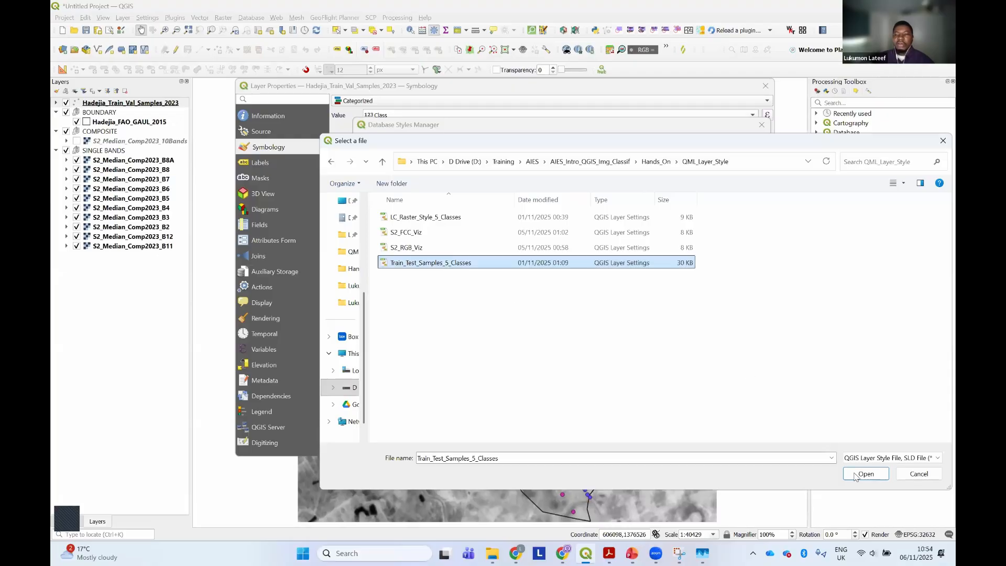
pyautogui.press('Return')
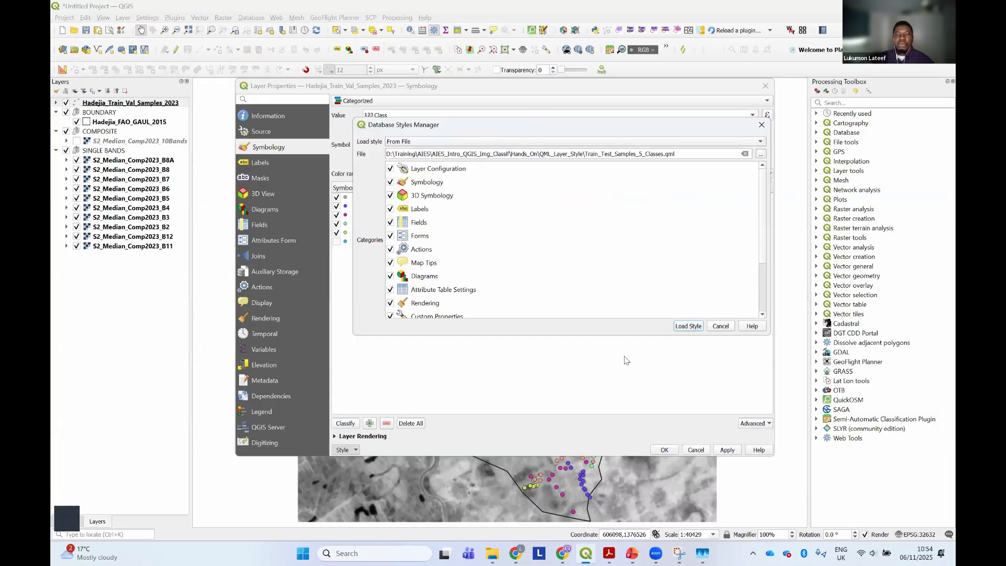
pyautogui.click(635, 376)
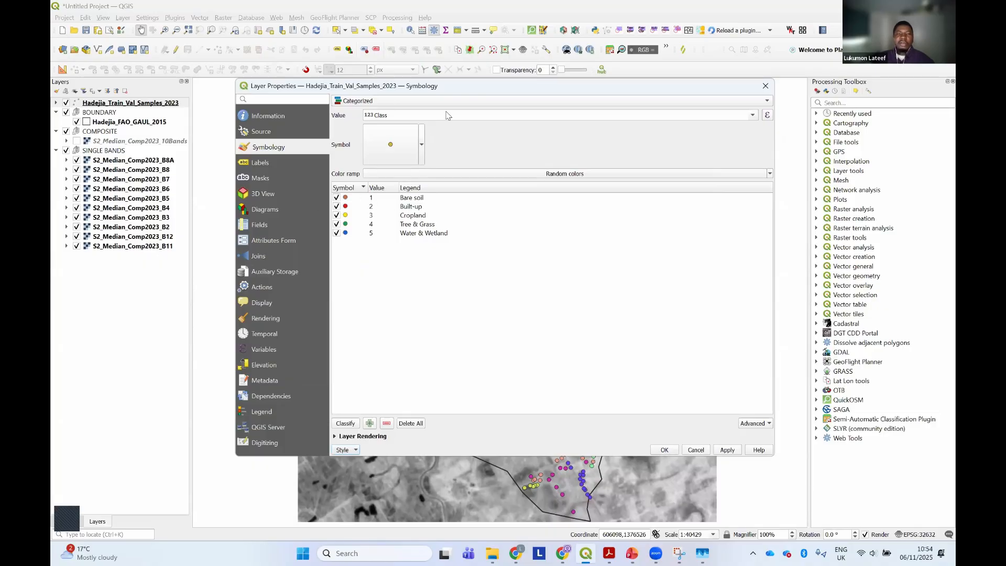
# Move the properties dialog to uncover more of the map and apply the loaded five-class style to the training samples
pyautogui.moveTo(463, 93); pyautogui.dragTo(519, 239)
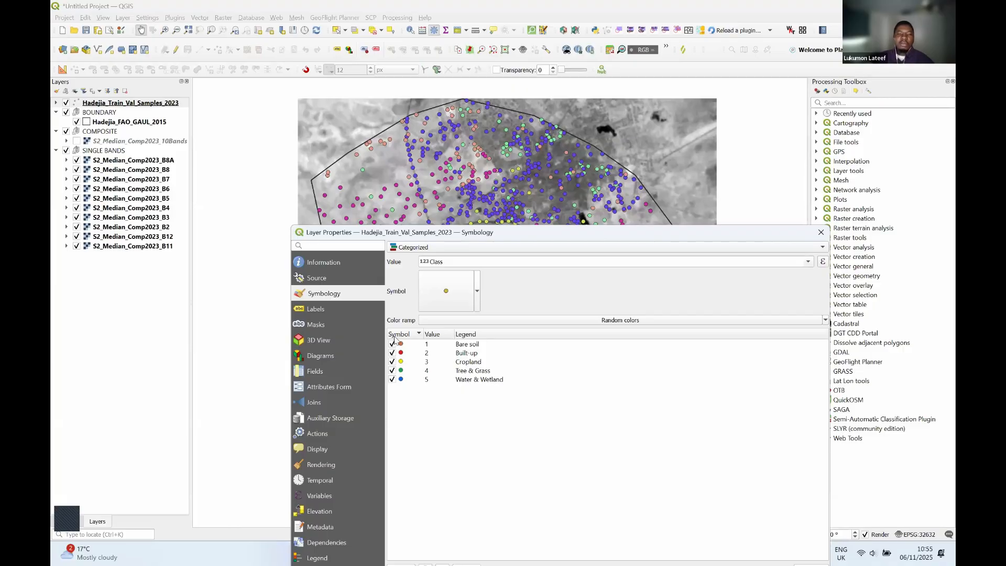
pyautogui.moveTo(312, 225); pyautogui.dragTo(314, 341)
pyautogui.moveTo(445, 346); pyautogui.dragTo(340, 231)
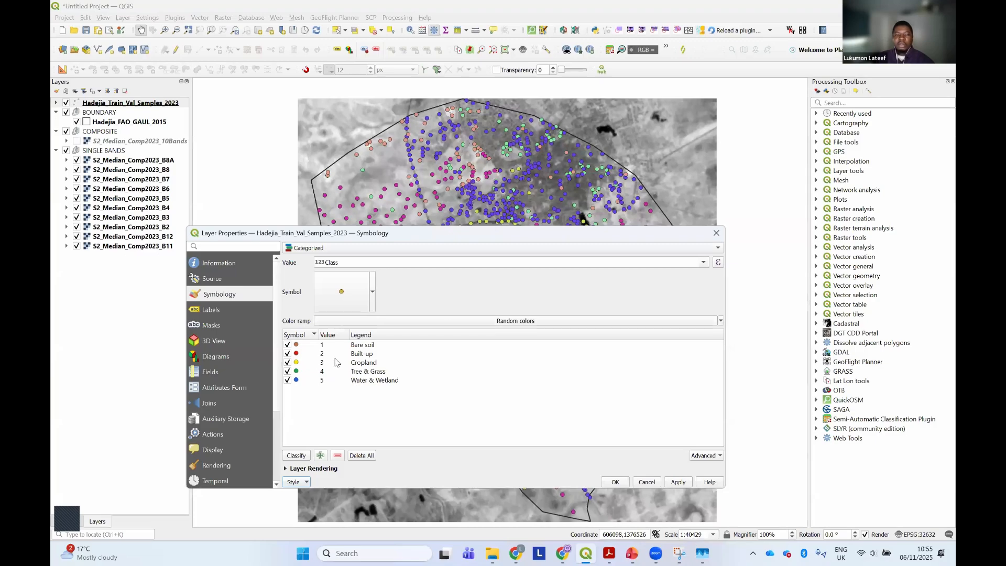
pyautogui.click(677, 482)
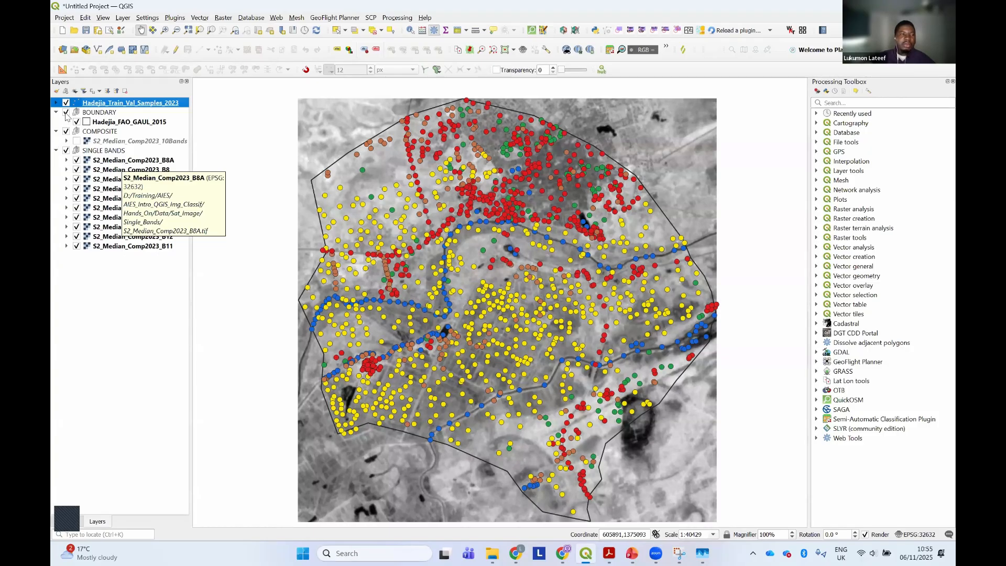
# Reorder the SINGLE BANDS layers as B2, B3, B4, B5, B6, B7, B8 and B8A, above B12 and B11
pyautogui.click(114, 161)
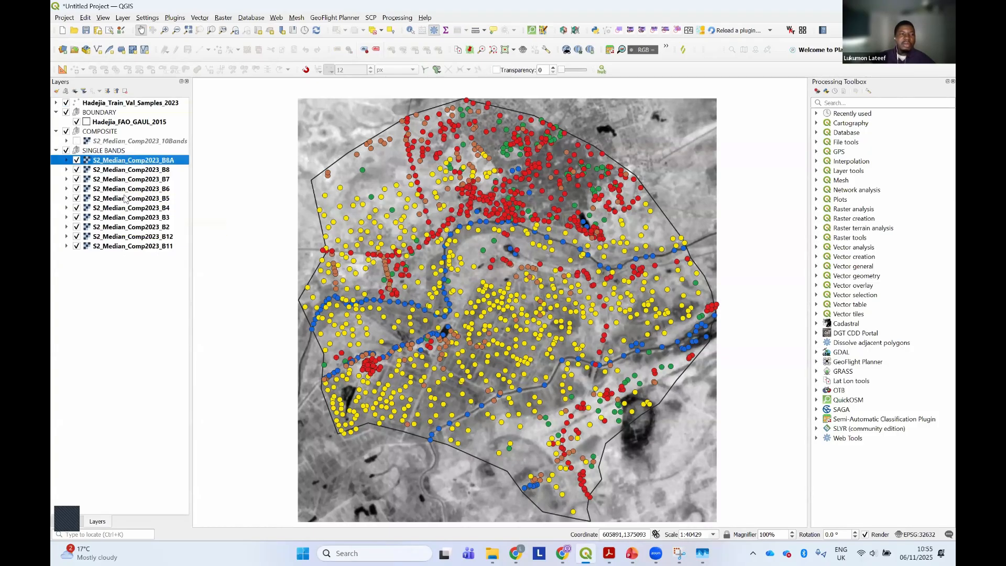
pyautogui.click(156, 226)
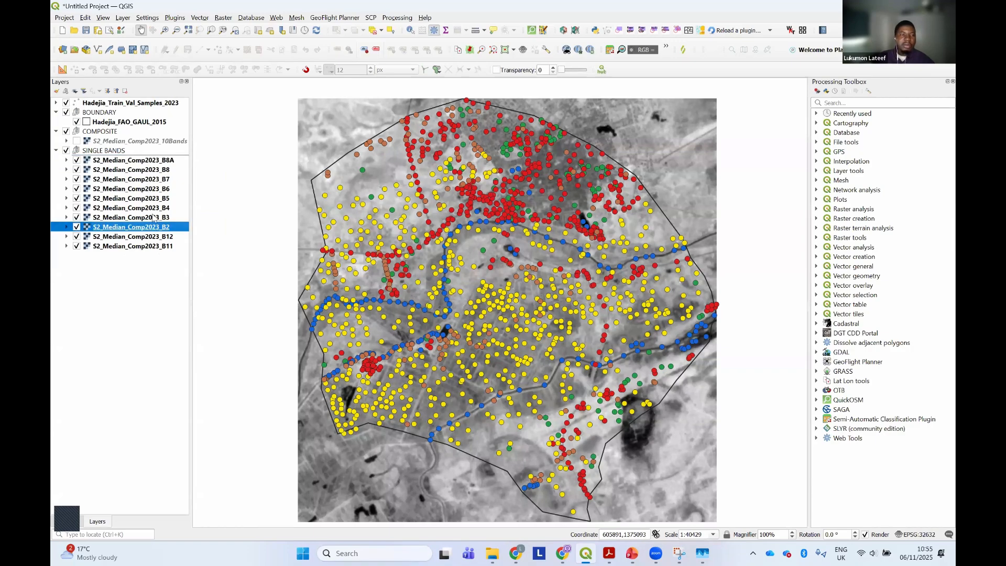
pyautogui.moveTo(154, 226); pyautogui.dragTo(156, 156)
pyautogui.moveTo(157, 227); pyautogui.dragTo(163, 165)
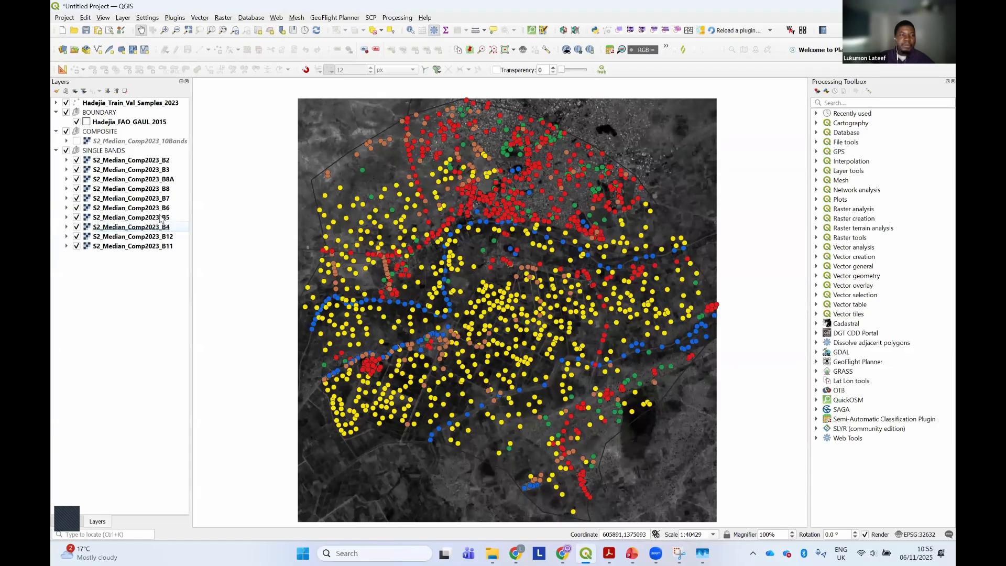
pyautogui.click(160, 207)
pyautogui.moveTo(157, 226)
pyautogui.mouseDown()
pyautogui.moveTo(163, 200)
pyautogui.moveTo(160, 230)
pyautogui.mouseUp()
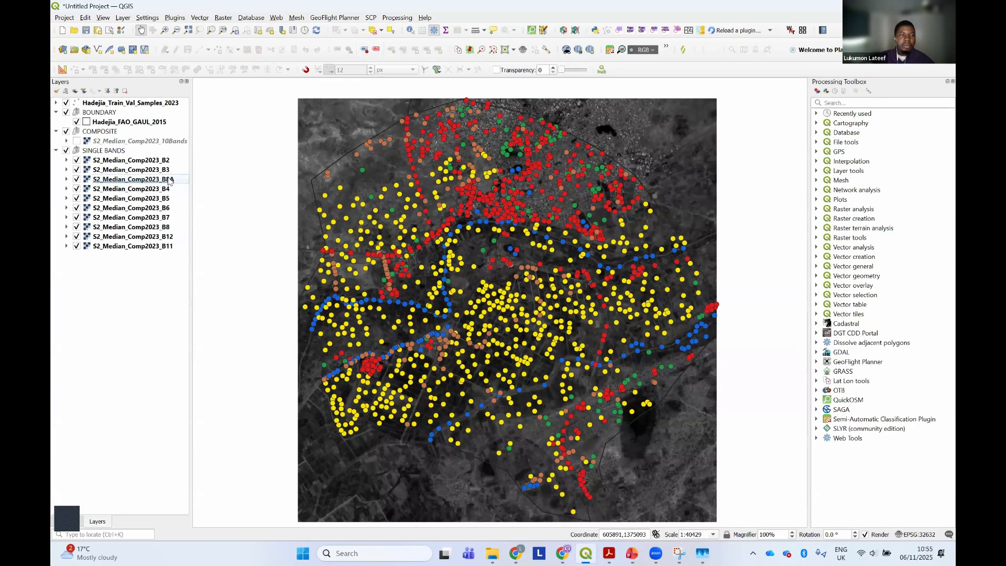
pyautogui.click(171, 180)
pyautogui.moveTo(170, 180); pyautogui.dragTo(175, 230)
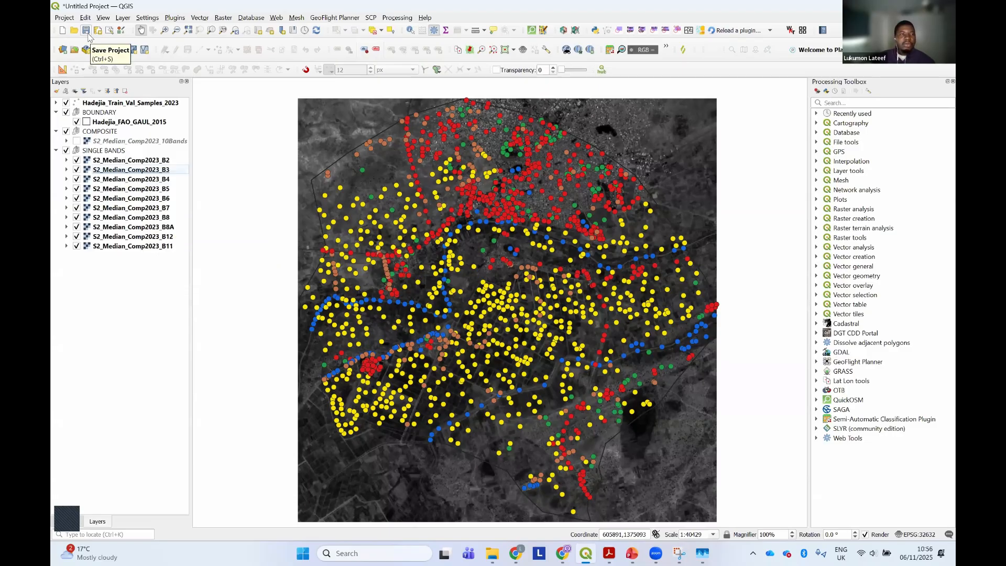
# Save the project as a QGZ file named DEMO in the Hands_On folder
pyautogui.hotkey('ctrl', 's')
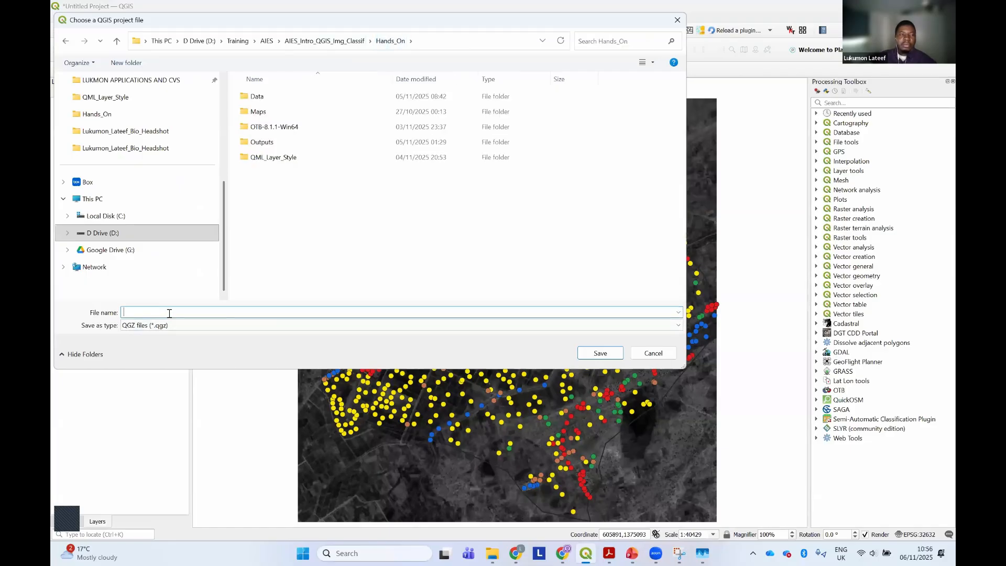
pyautogui.write('dEM')
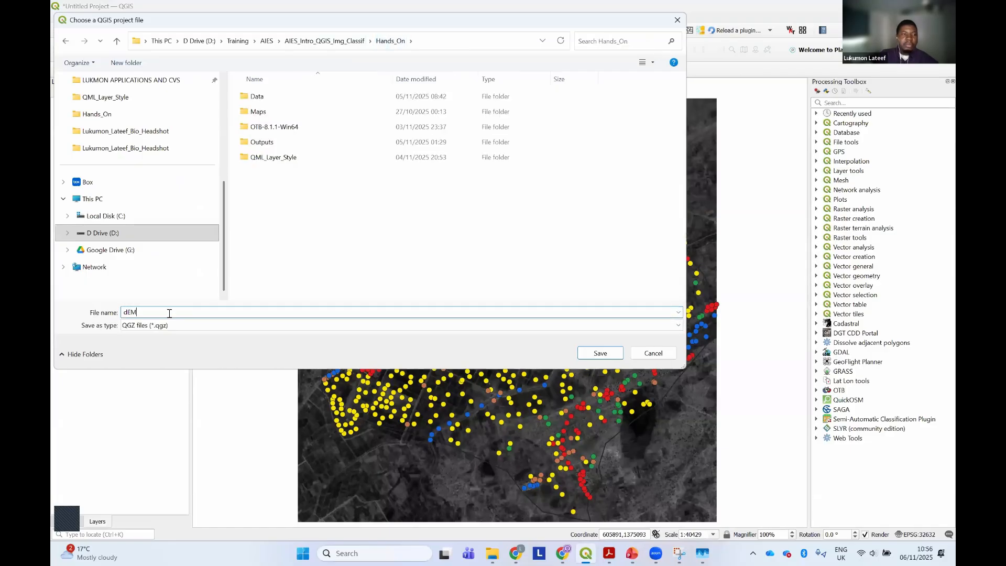
pyautogui.press('capslock')
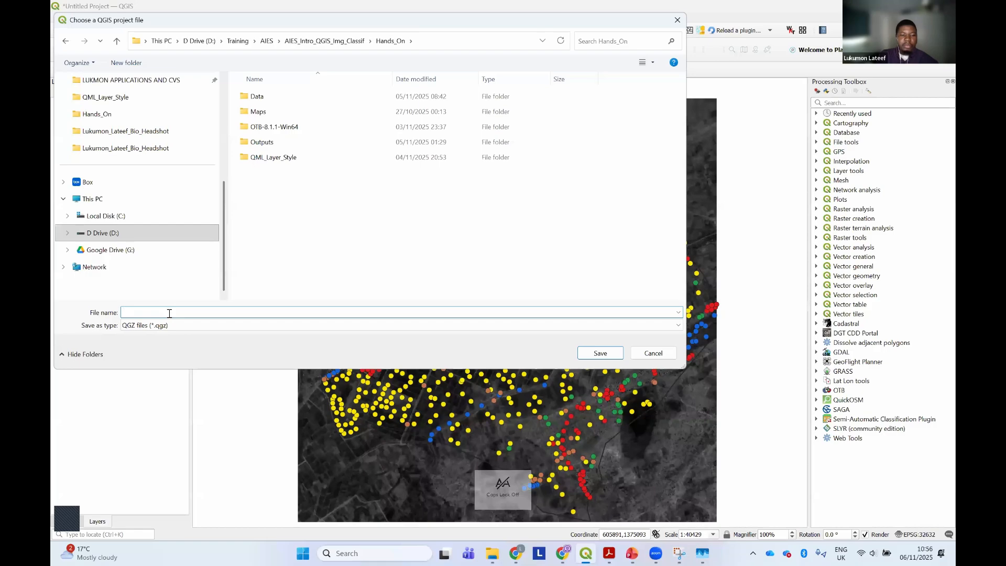
pyautogui.write('DEOM')
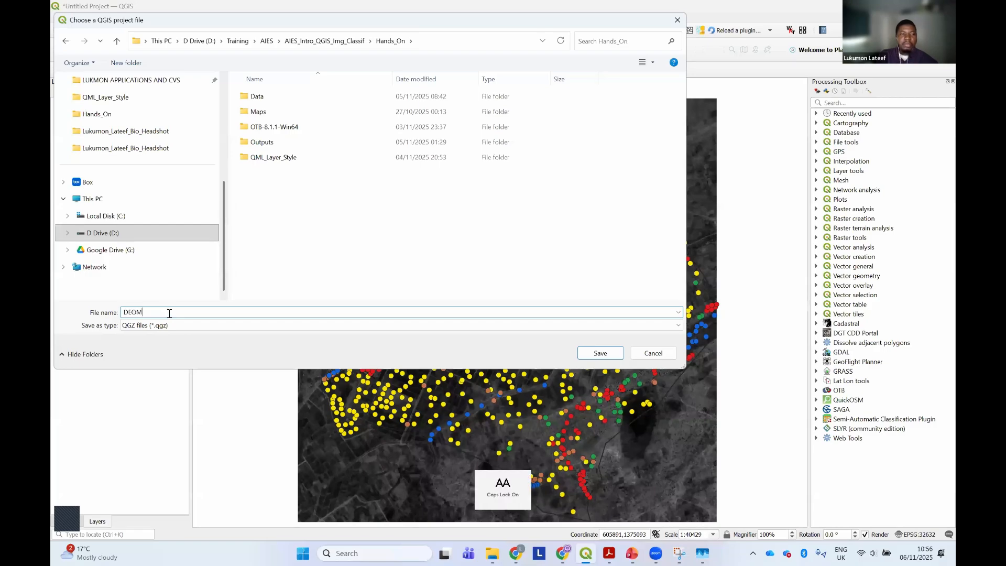
pyautogui.press('BackSpace')
pyautogui.press('BackSpace')
pyautogui.write('MO')
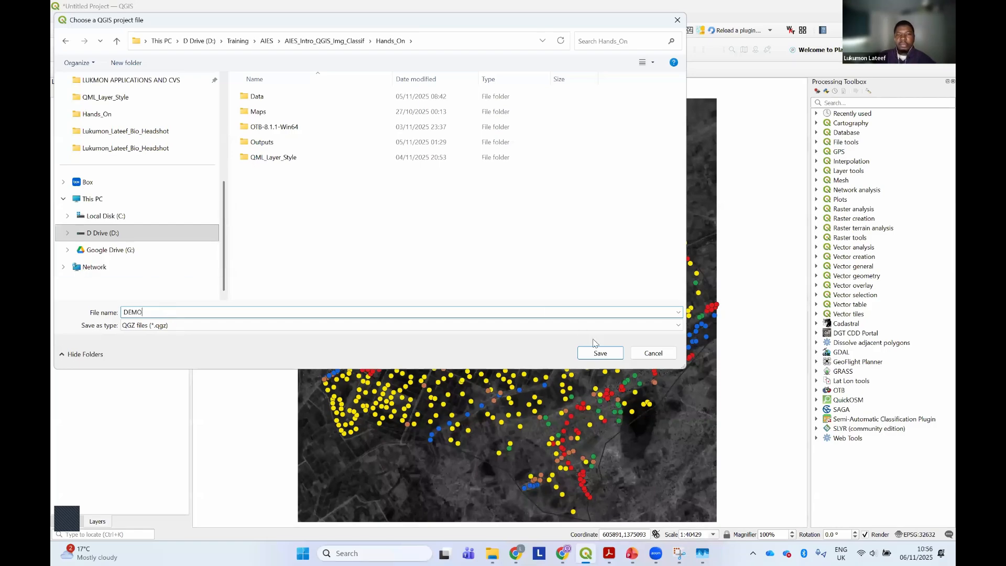
pyautogui.click(598, 354)
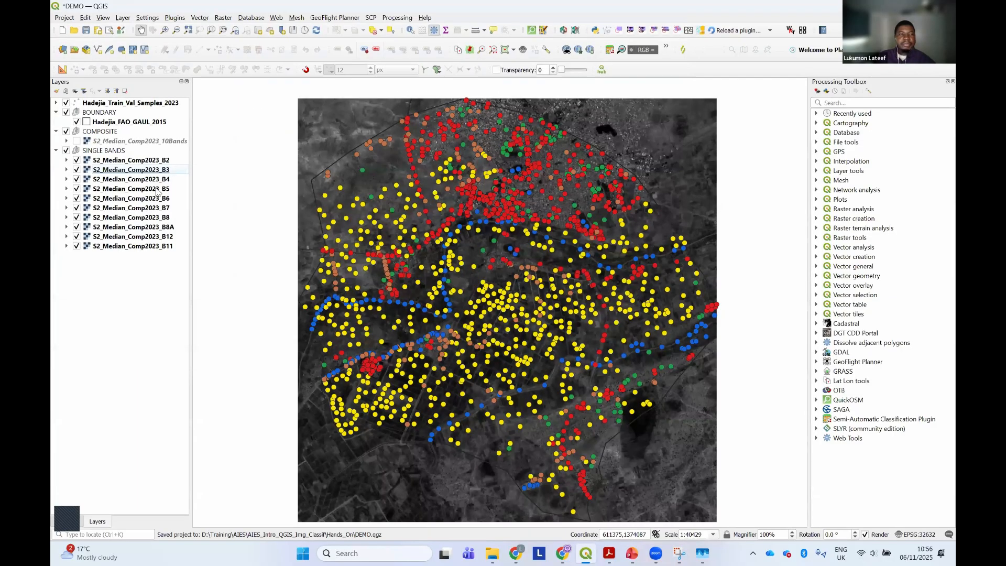
pyautogui.click(86, 30)
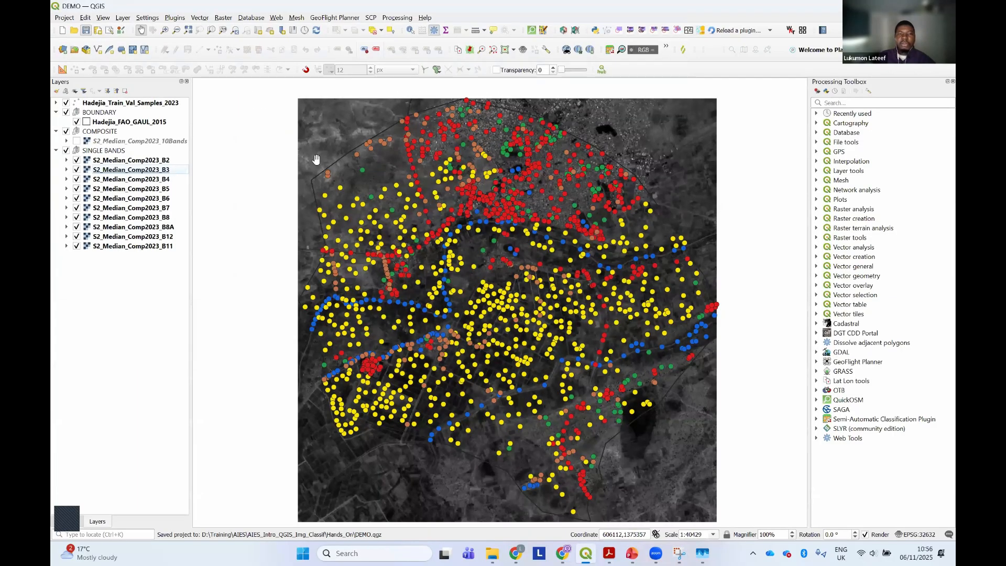
pyautogui.moveTo(366, 231); pyautogui.dragTo(363, 217)
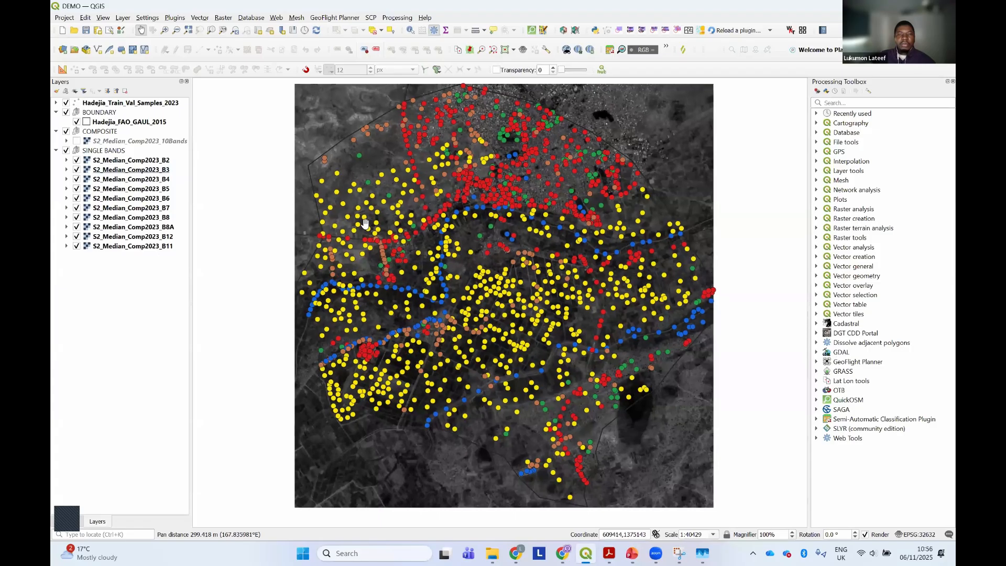
pyautogui.click(163, 162)
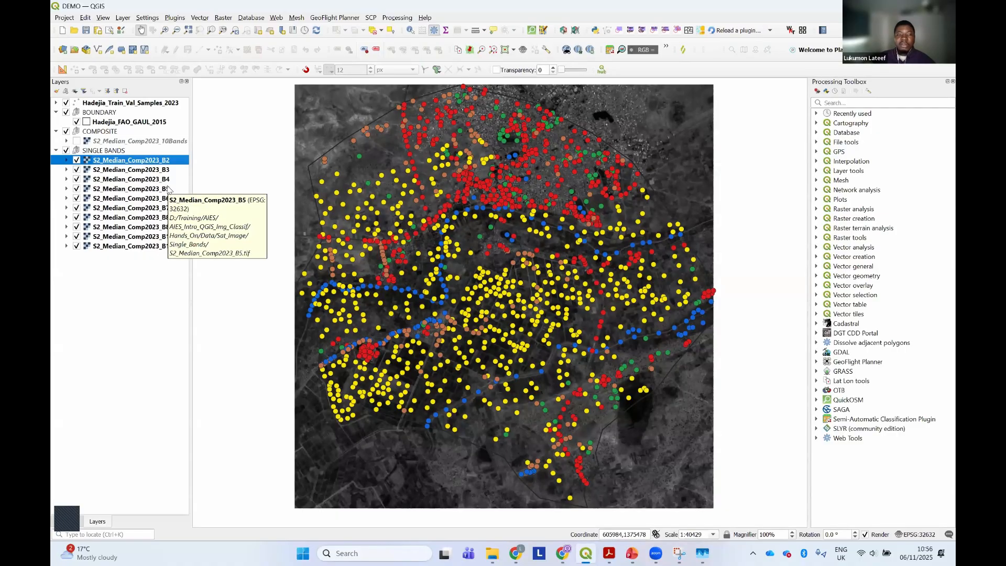
# Switch to the PDF slides, review the Hadejia boundary and Sentinel-2 spectral bands pages, and return to QGIS
pyautogui.click(609, 553)
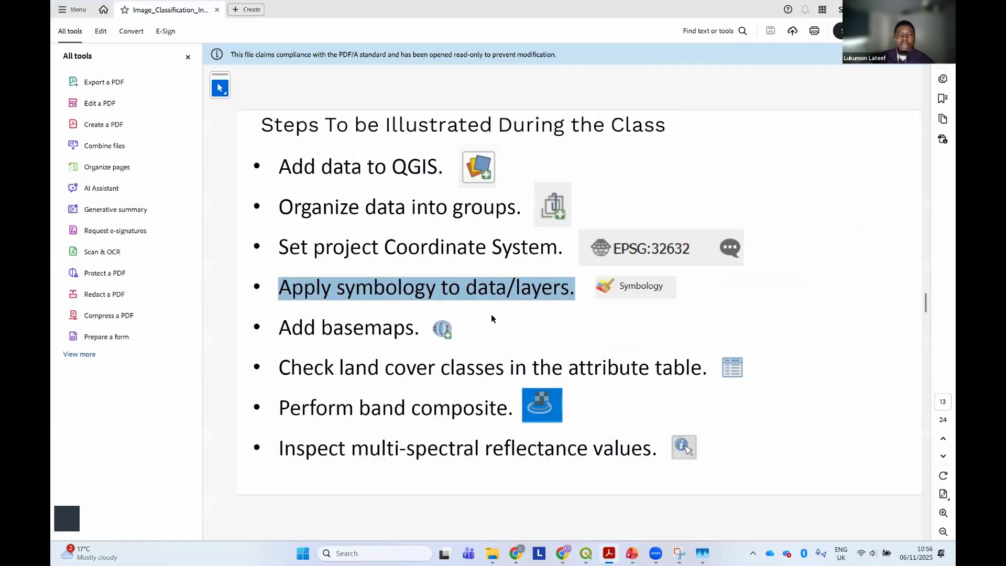
pyautogui.scroll(3, 492, 317)
pyautogui.scroll(2, 491, 313)
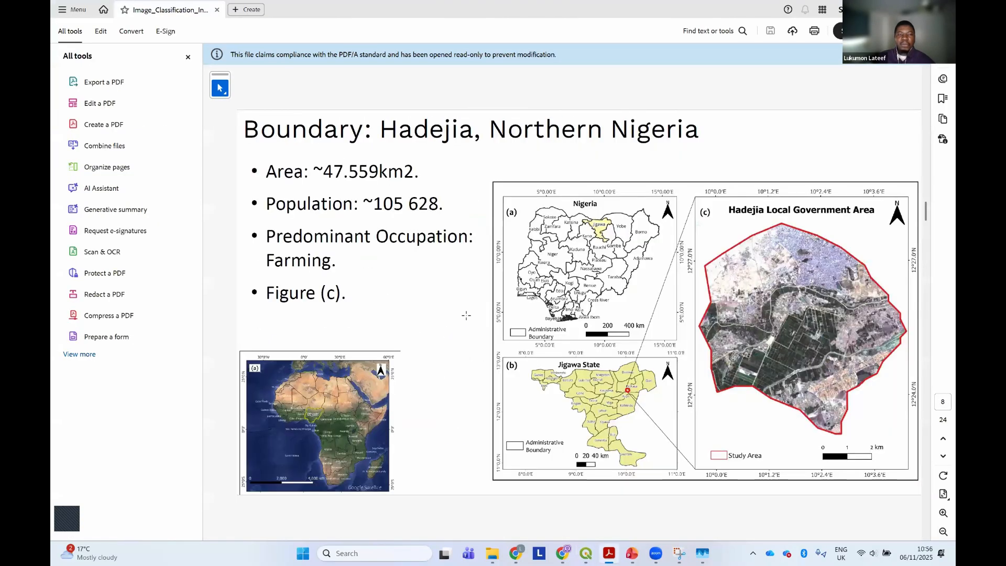
pyautogui.scroll(-1, 465, 314)
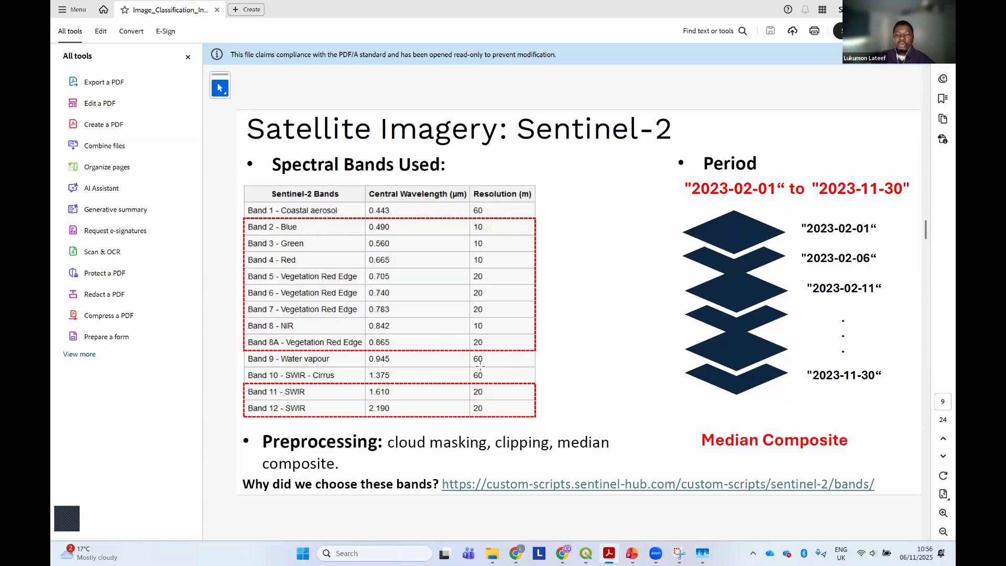
pyautogui.scroll(-4, 462, 342)
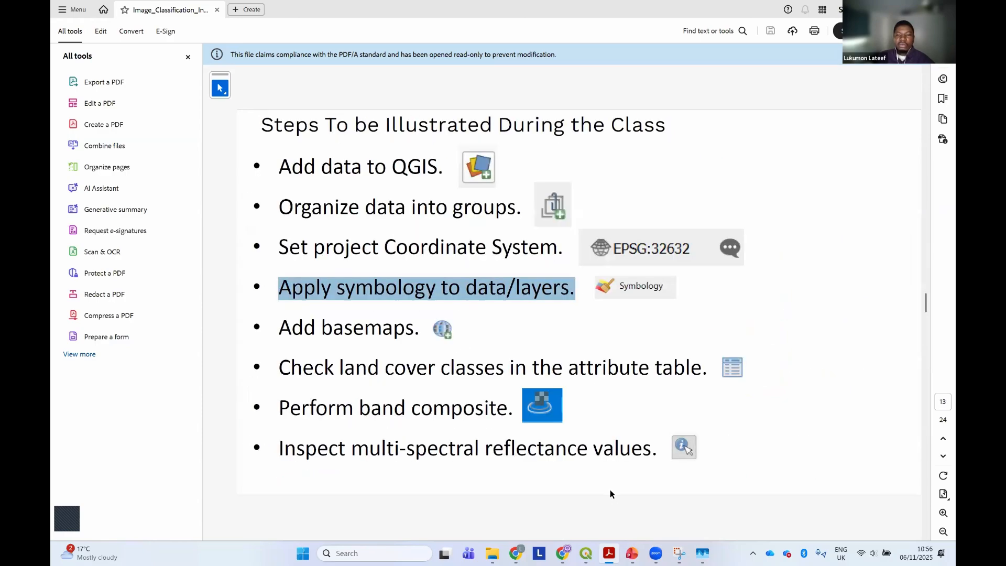
pyautogui.click(586, 553)
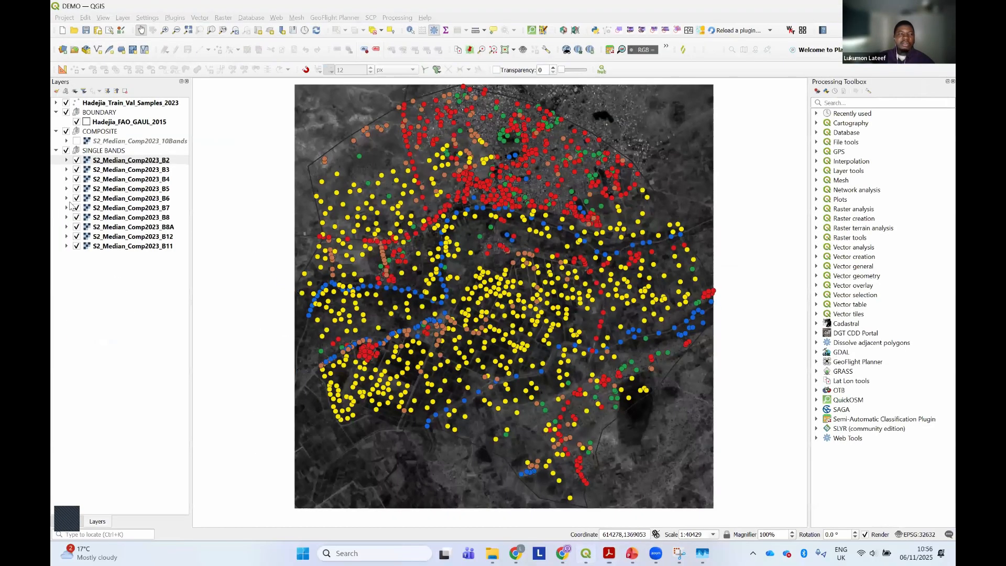
# Select the S2_Median_Comp2023_B2 layer and expand the class legend of Hadejia_Train_Val_Samples_2023
pyautogui.click(129, 161)
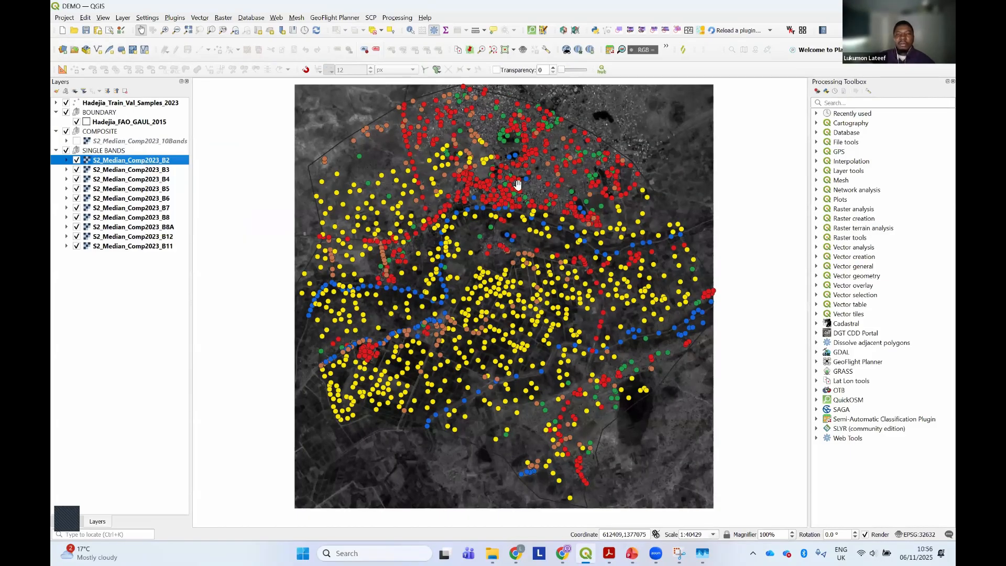
pyautogui.scroll(3, 478, 340)
pyautogui.scroll(-3, 528, 291)
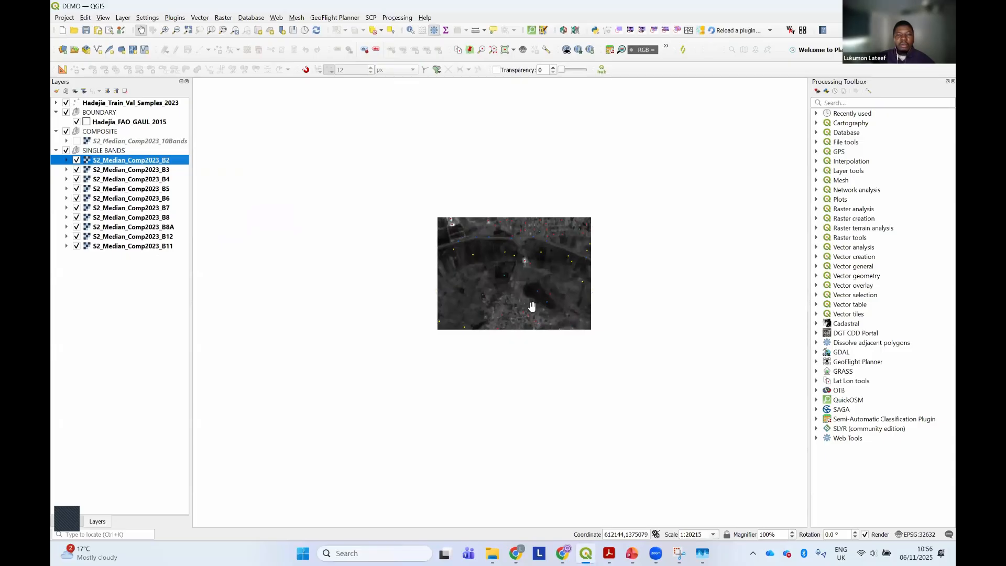
pyautogui.scroll(4, 550, 246)
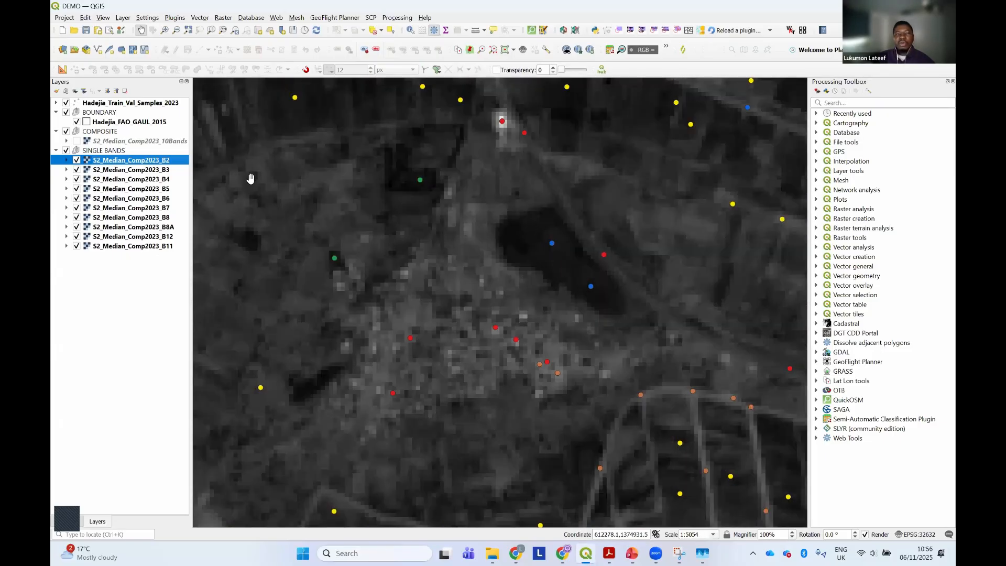
pyautogui.click(57, 103)
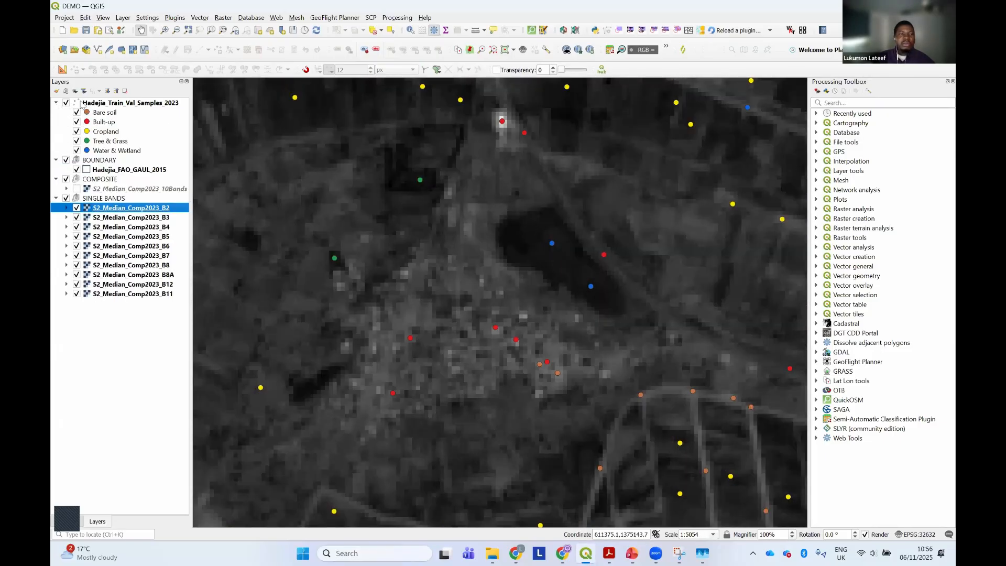
pyautogui.click(56, 103)
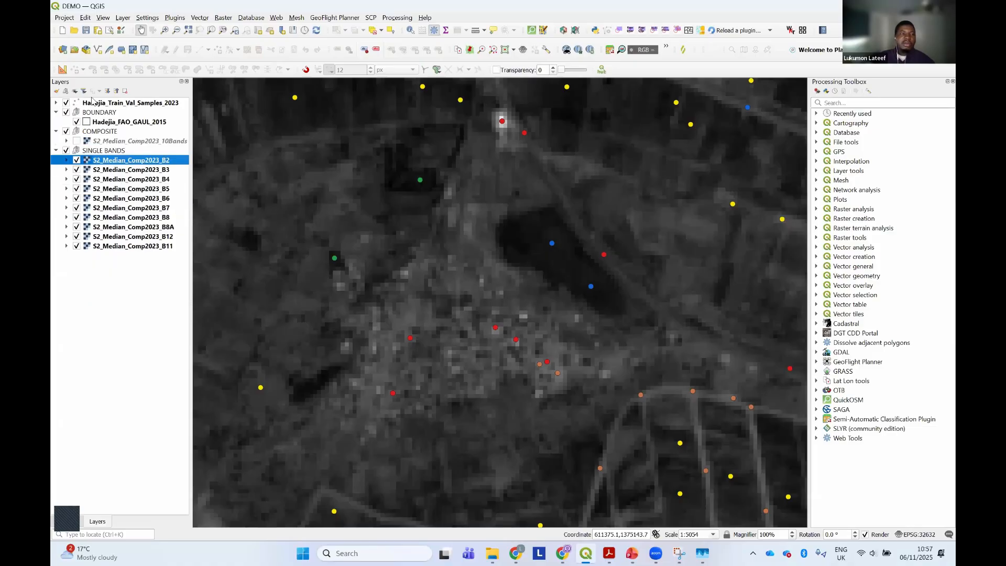
pyautogui.click(56, 102)
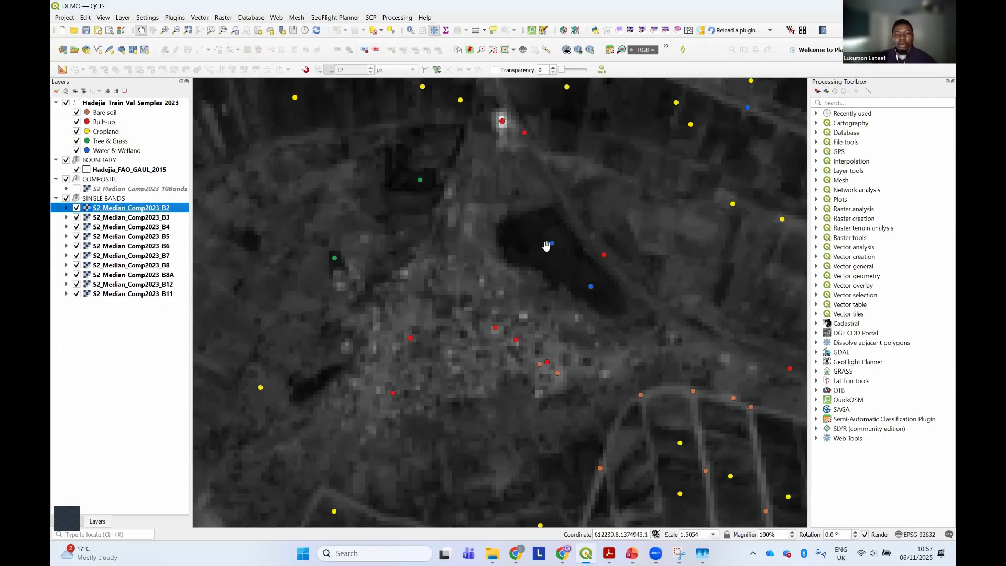
# Examine the water, built-up and cropland sample points against the B2 band around the dark water body
pyautogui.scroll(-1, 551, 258)
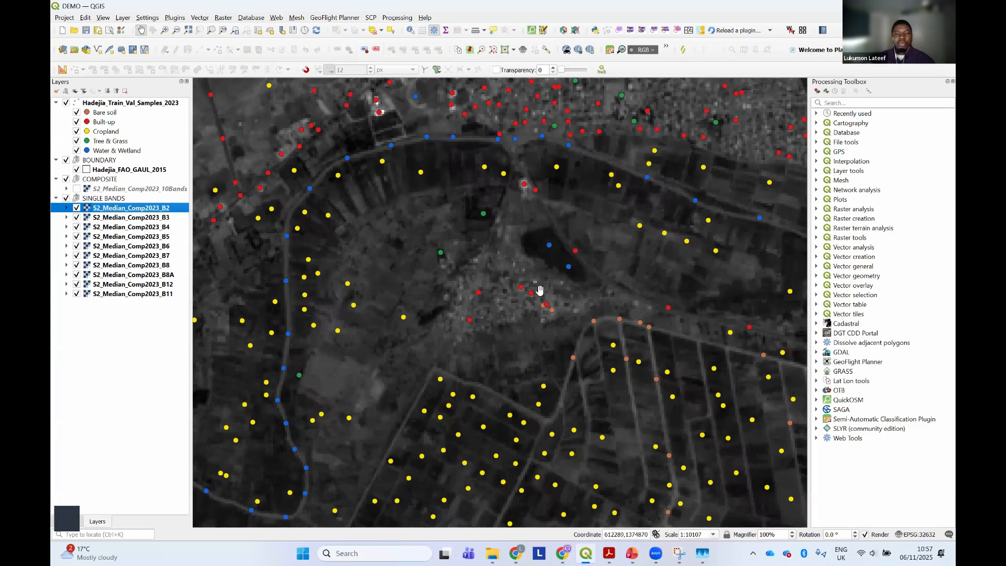
pyautogui.scroll(1, 533, 322)
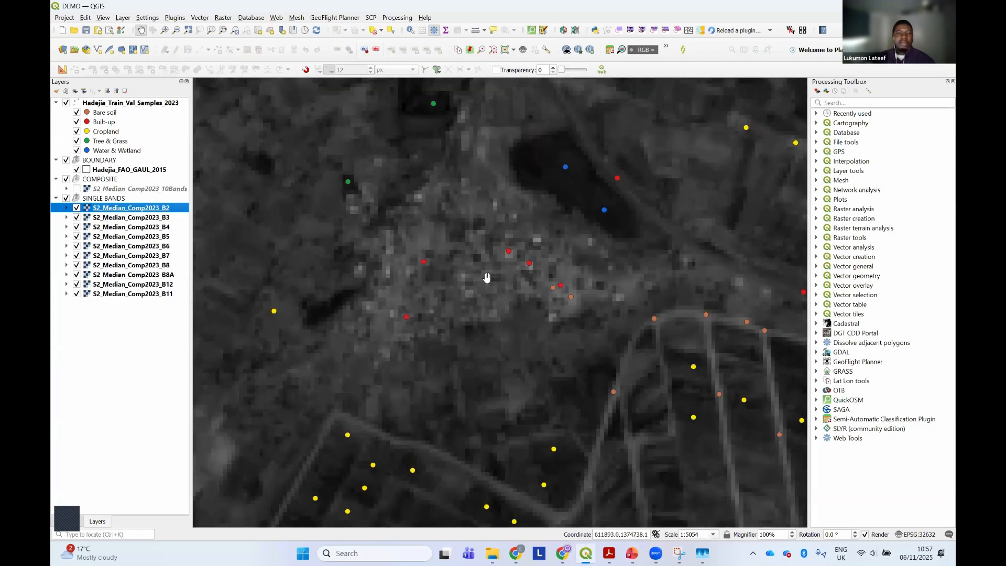
pyautogui.scroll(-1, 513, 248)
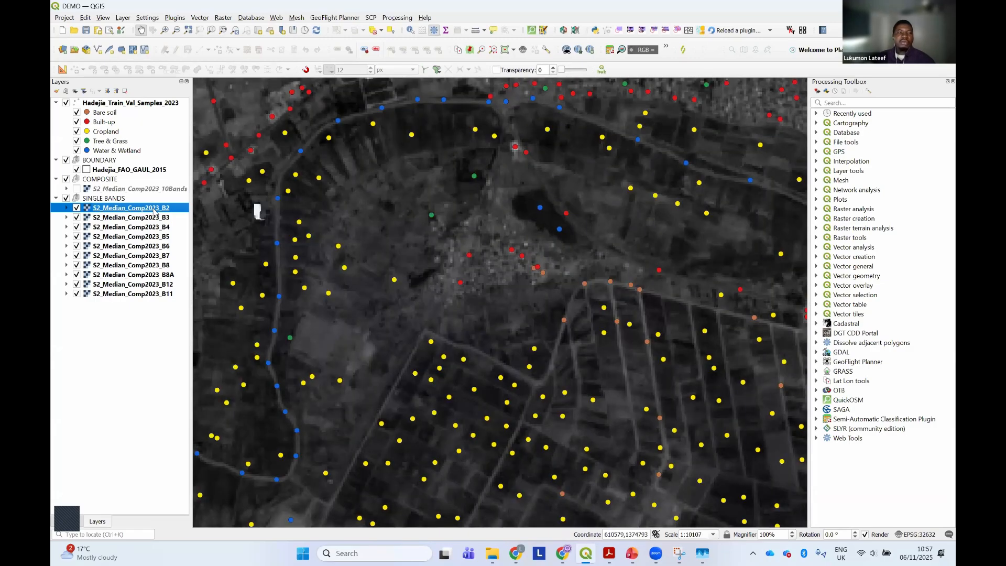
# Hide the B2 band and select the B3 band to inspect it around the dark water body
pyautogui.click(77, 208)
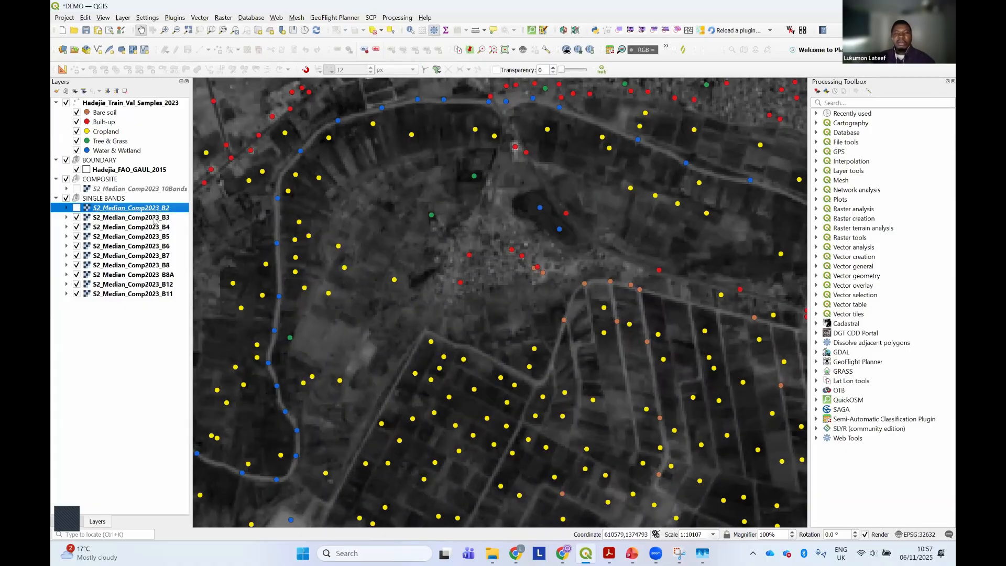
pyautogui.click(116, 218)
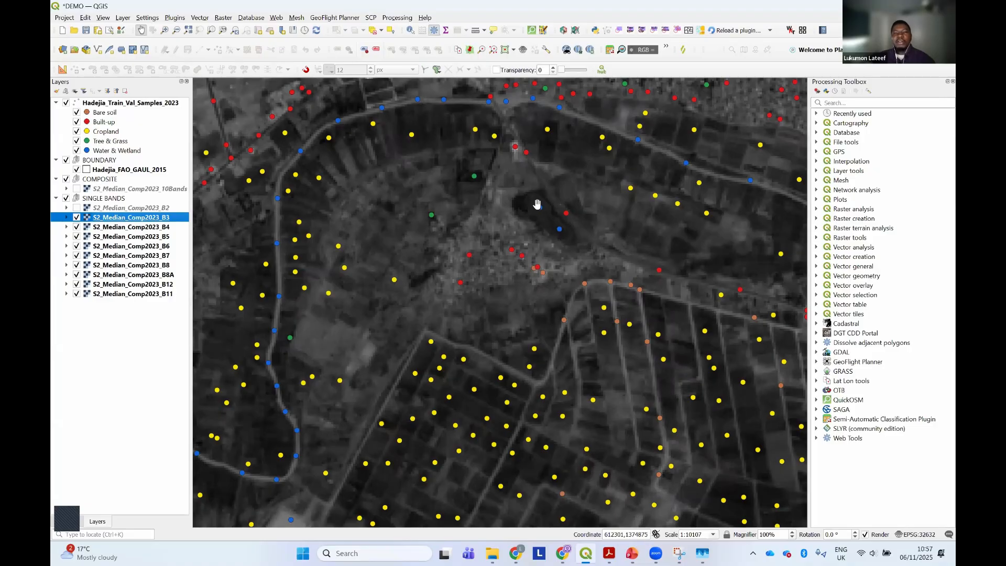
pyautogui.moveTo(546, 215); pyautogui.dragTo(550, 209)
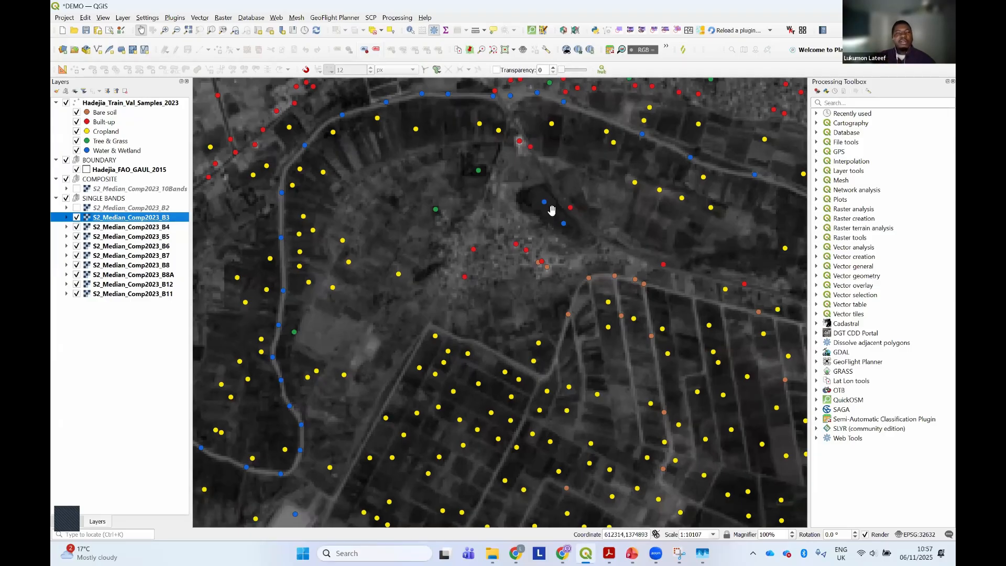
pyautogui.scroll(1, 553, 209)
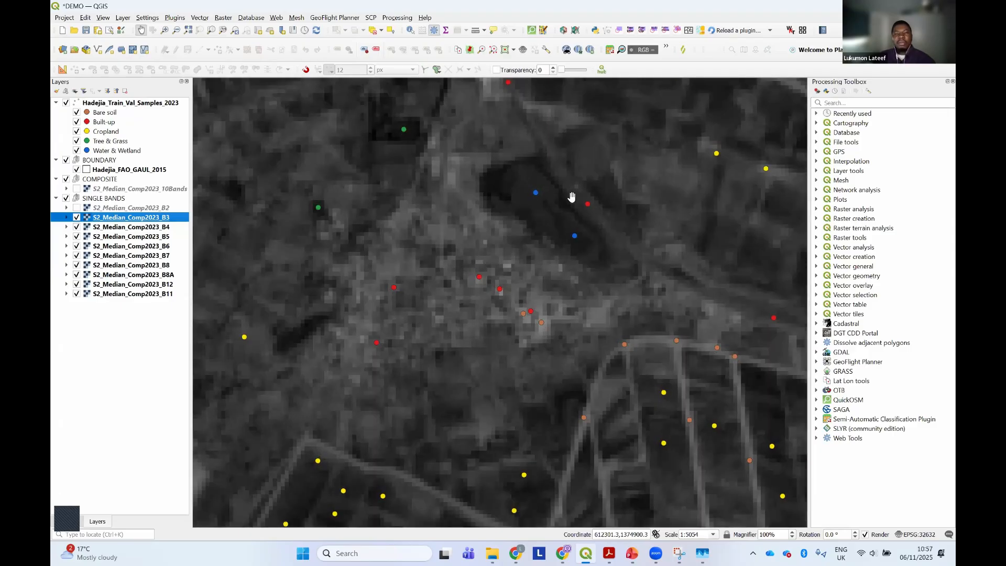
# Show B2 over B3 and hide it again to compare how the two bands render the water body
pyautogui.click(77, 208)
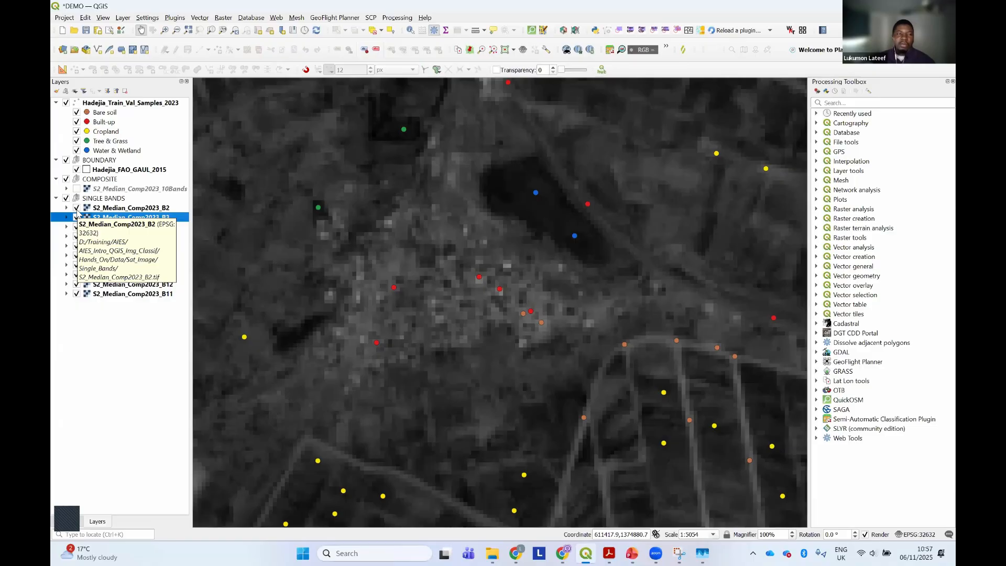
pyautogui.click(76, 209)
pyautogui.scroll(-1, 609, 180)
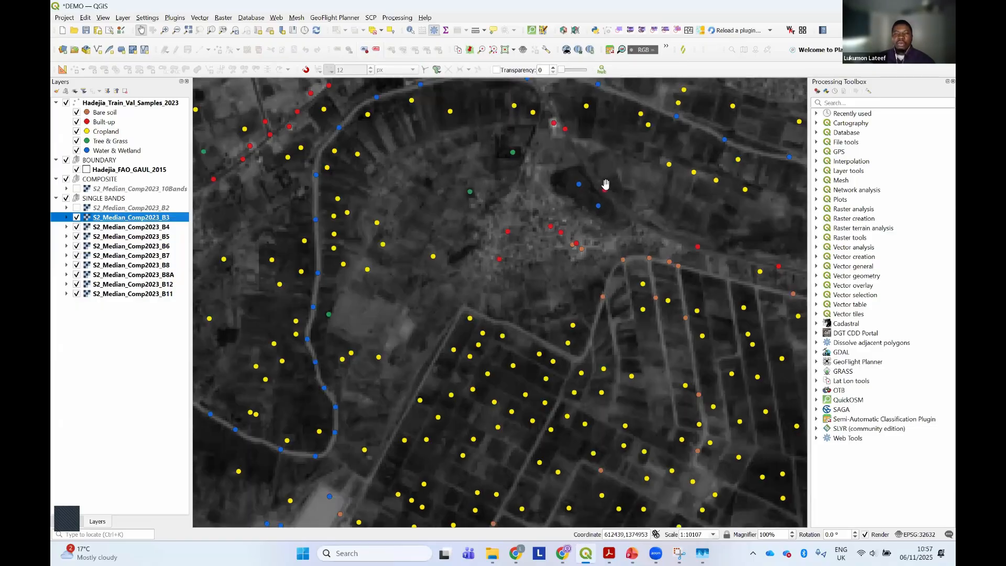
pyautogui.scroll(-3, 597, 189)
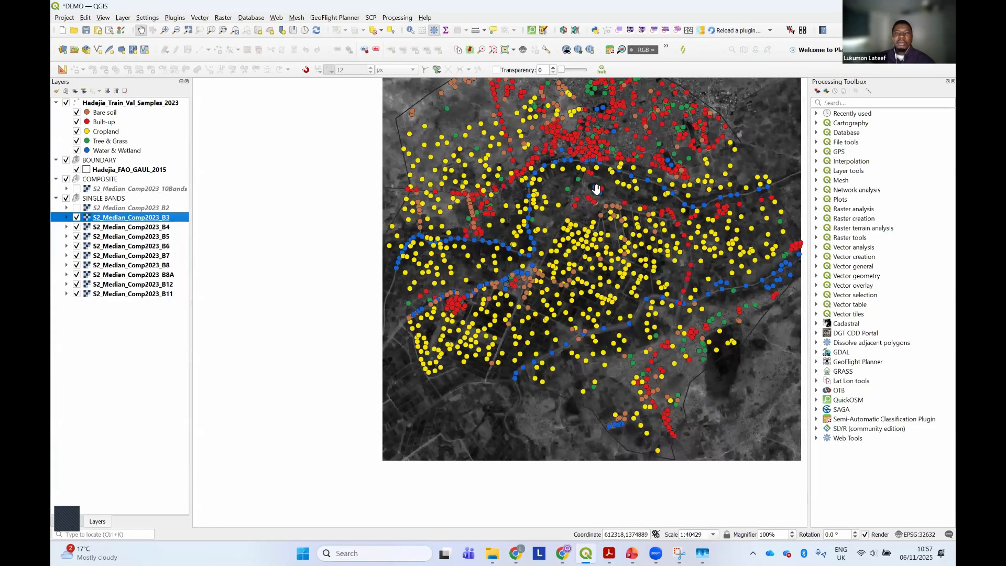
pyautogui.moveTo(590, 198); pyautogui.dragTo(558, 226)
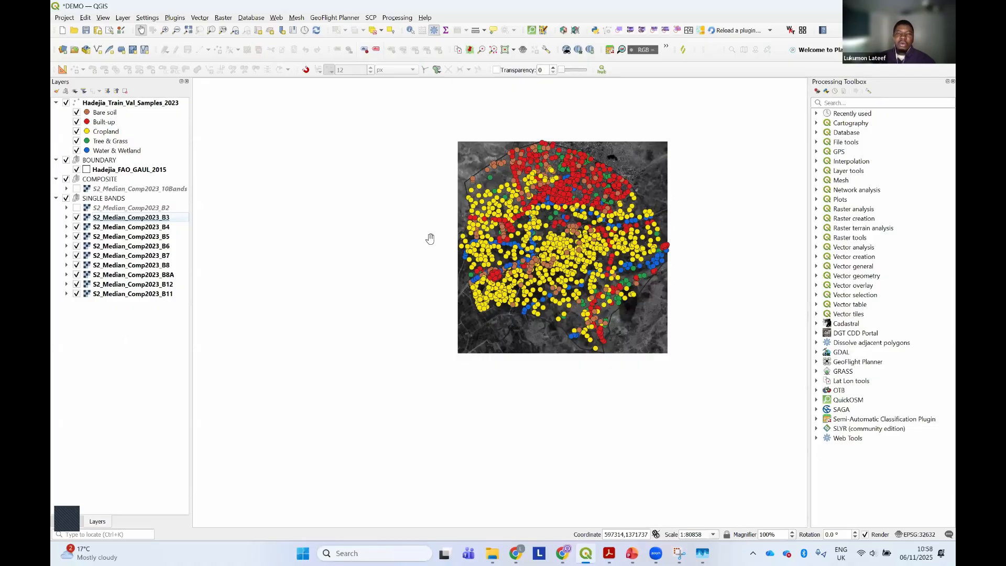
# Add the Google Satellite basemap from QuickMapServices to the project
pyautogui.scroll(-2, 431, 244)
pyautogui.scroll(-1, 577, 350)
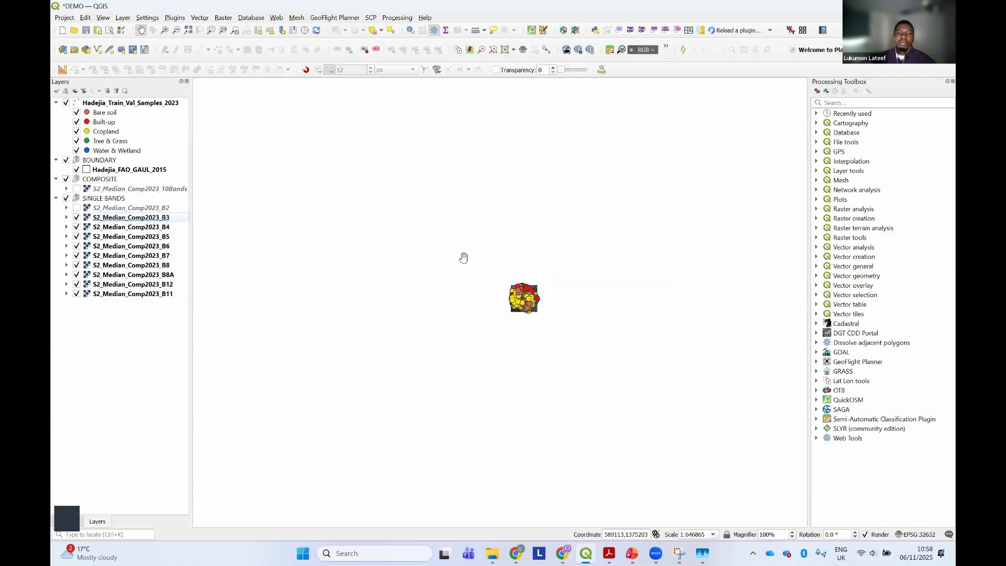
pyautogui.scroll(1, 533, 332)
pyautogui.scroll(1, 532, 329)
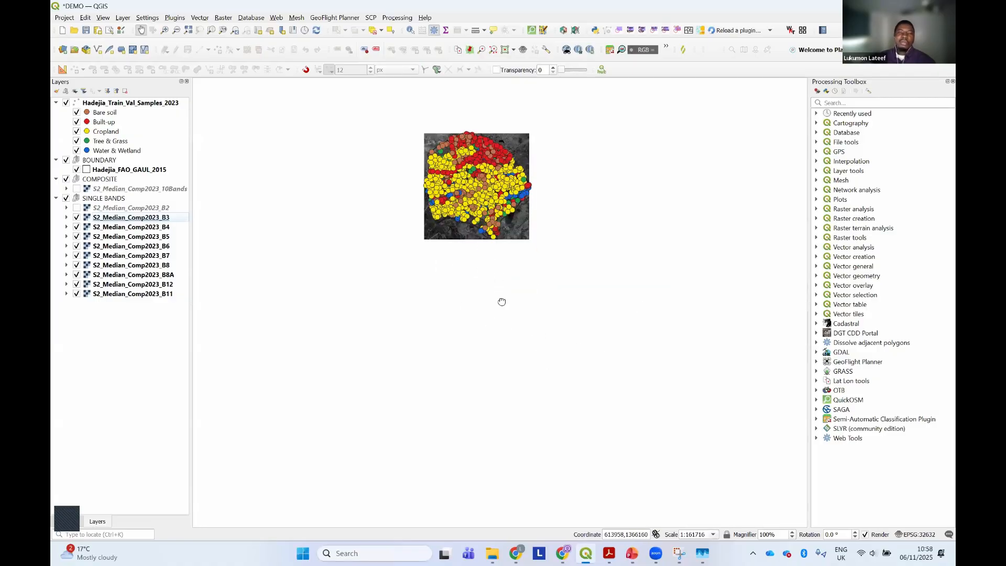
pyautogui.moveTo(501, 299); pyautogui.dragTo(521, 351)
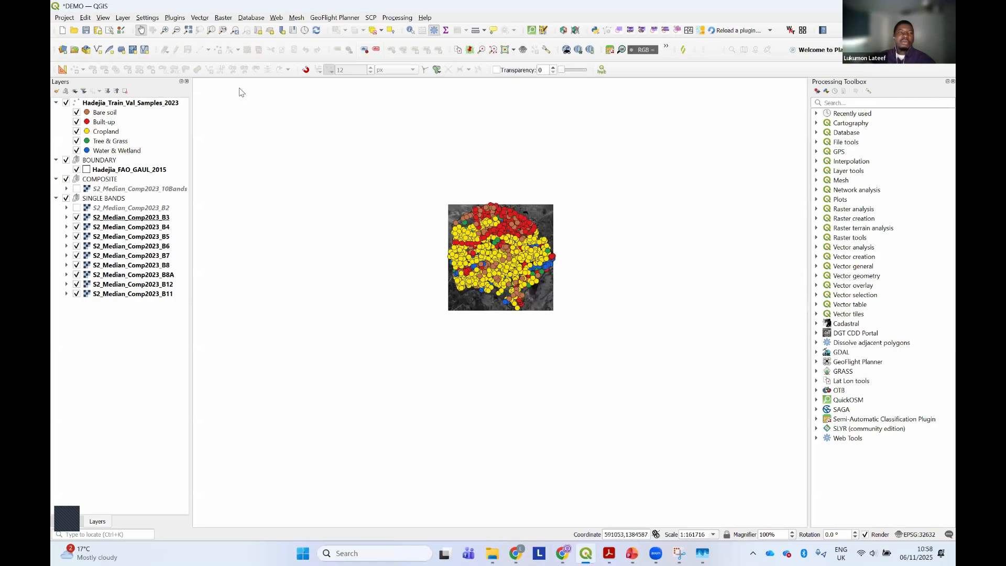
pyautogui.click(276, 18)
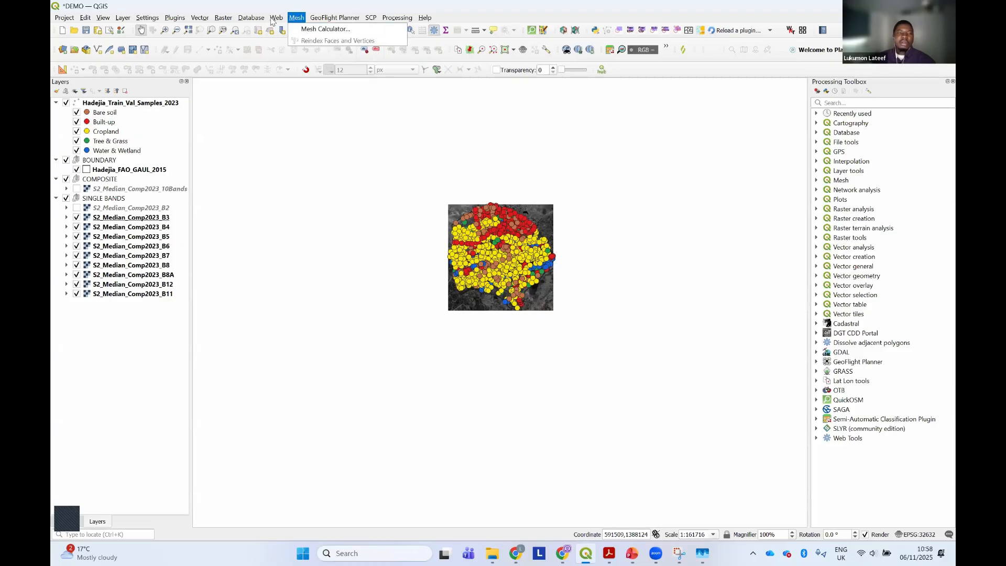
pyautogui.moveTo(287, 77)
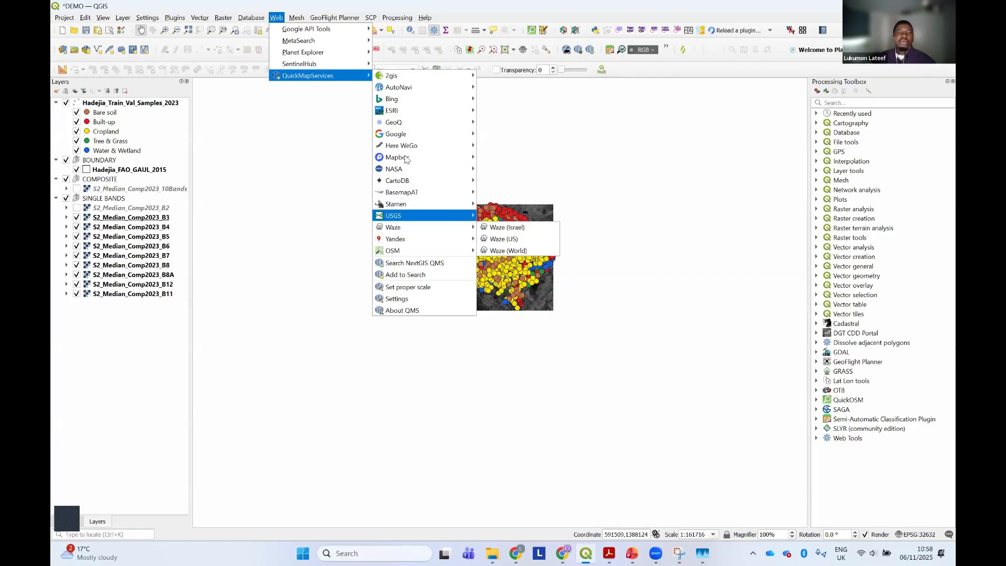
pyautogui.moveTo(408, 138)
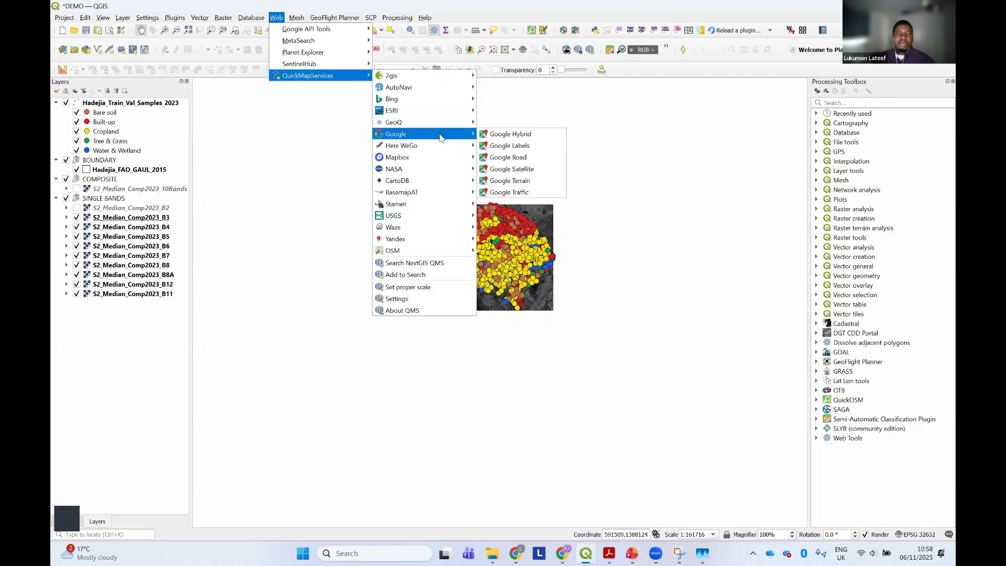
pyautogui.click(507, 170)
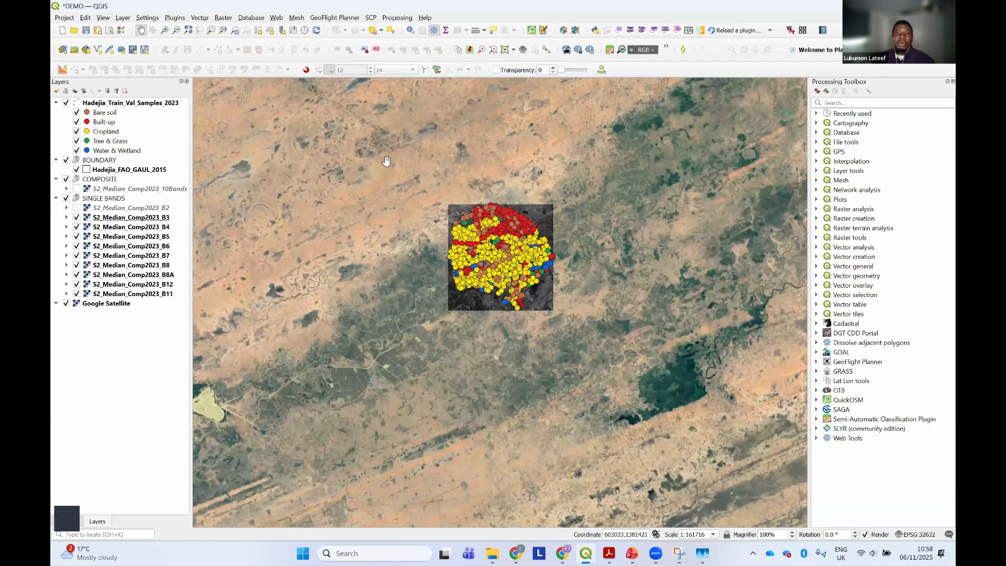
# Add the OSM Standard basemap from QuickMapServices to the project
pyautogui.click(277, 18)
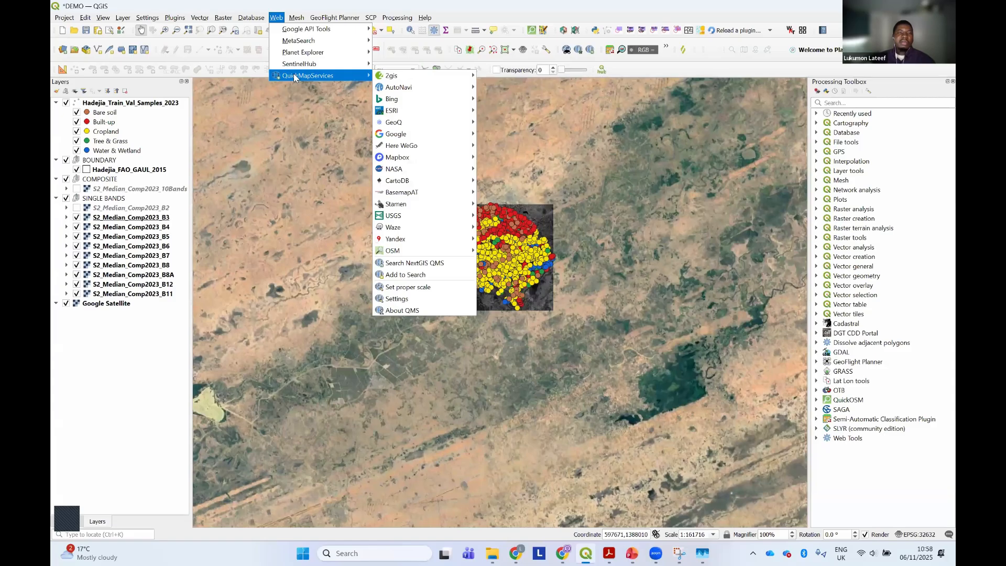
pyautogui.moveTo(420, 253)
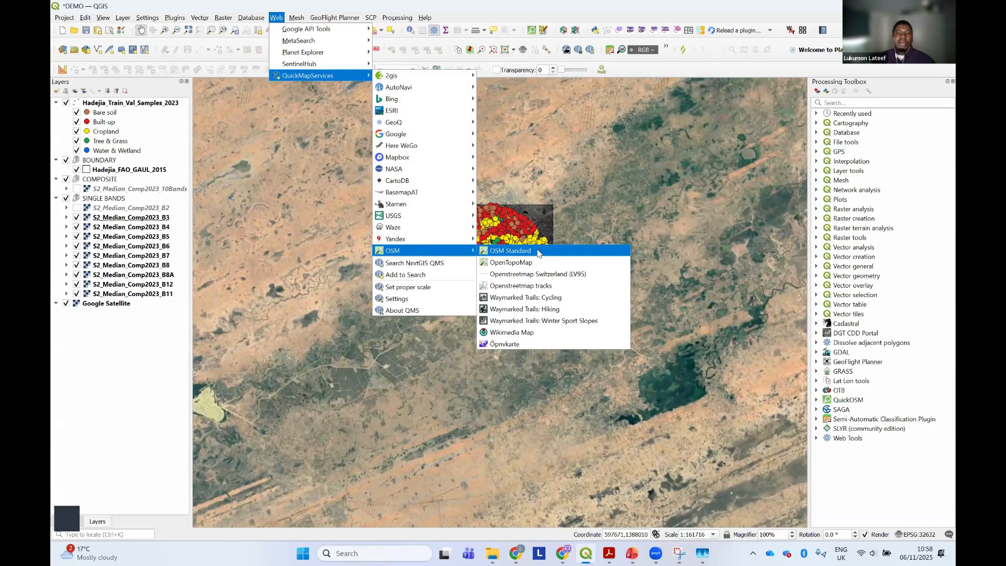
pyautogui.click(502, 252)
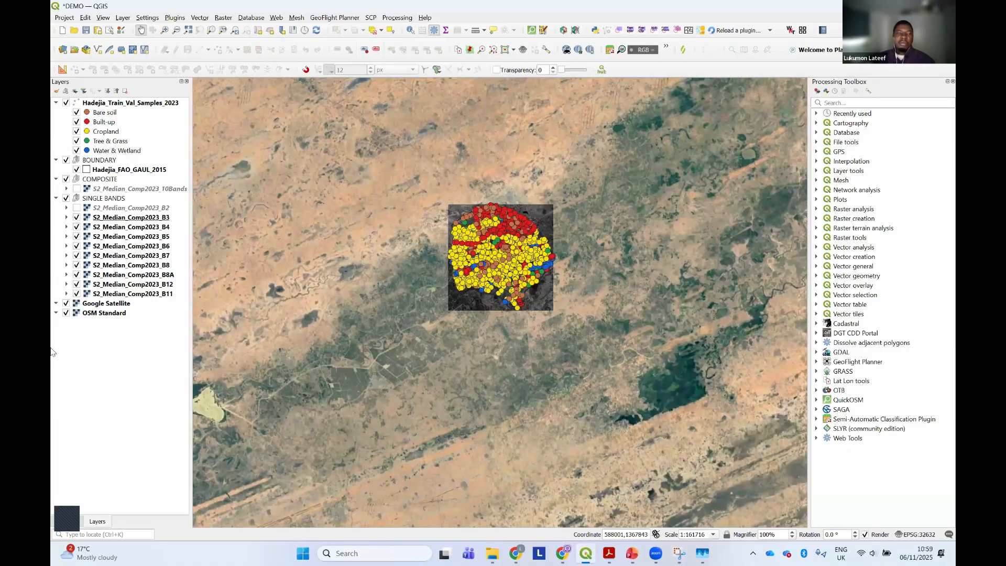
# Hide the Google Satellite layer to view the OSM Standard basemap beneath it, and show it again
pyautogui.click(92, 306)
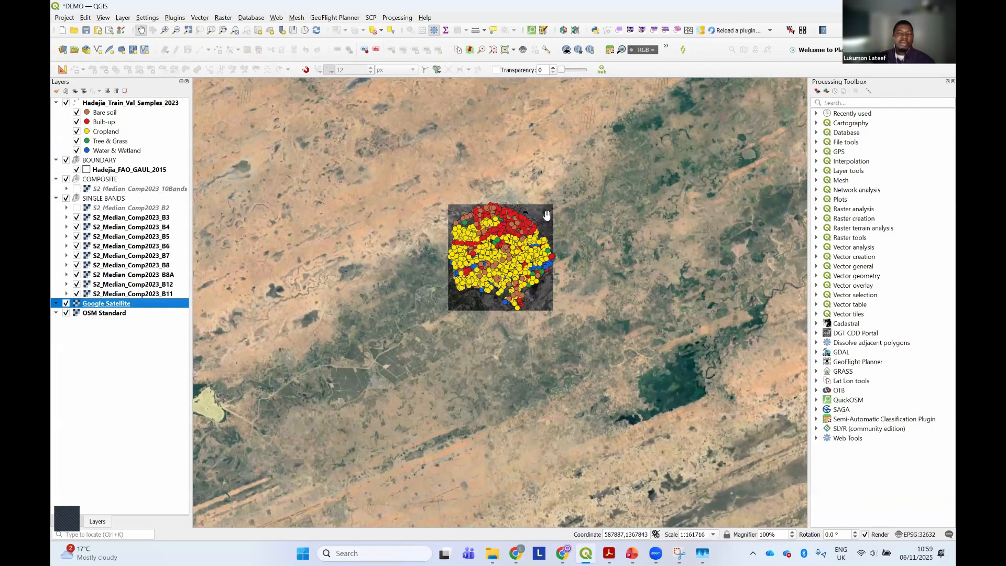
pyautogui.click(65, 303)
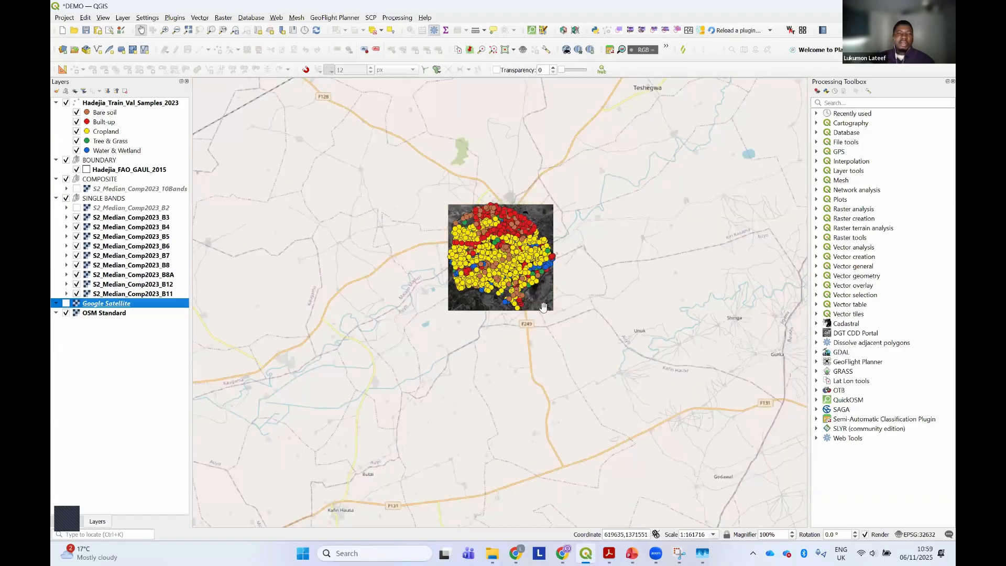
pyautogui.click(66, 304)
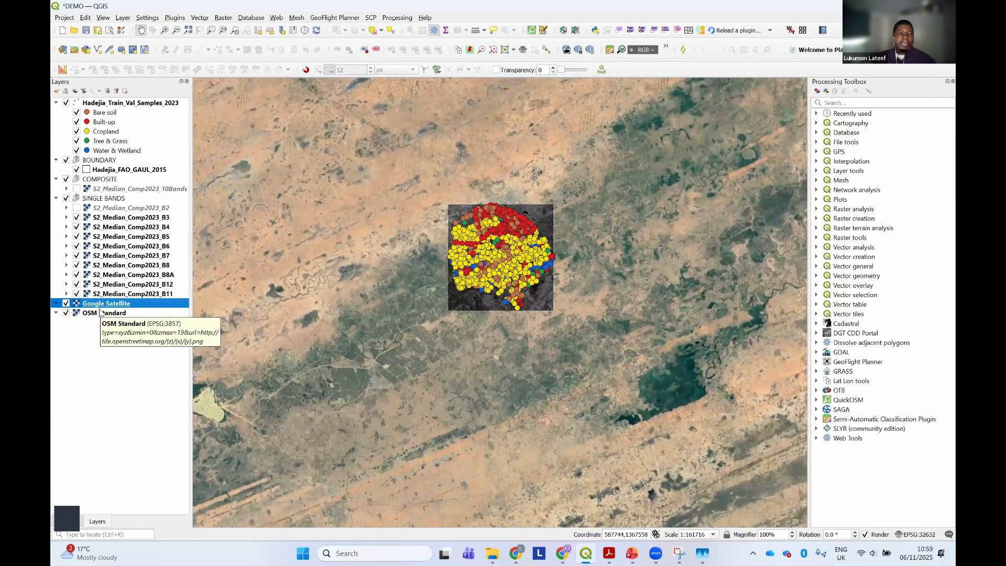
# Group the Google Satellite and OSM Standard layers into a new group named BASE MAP and expand it
pyautogui.keyDown('shift'); pyautogui.click(103, 312); pyautogui.keyUp('shift')
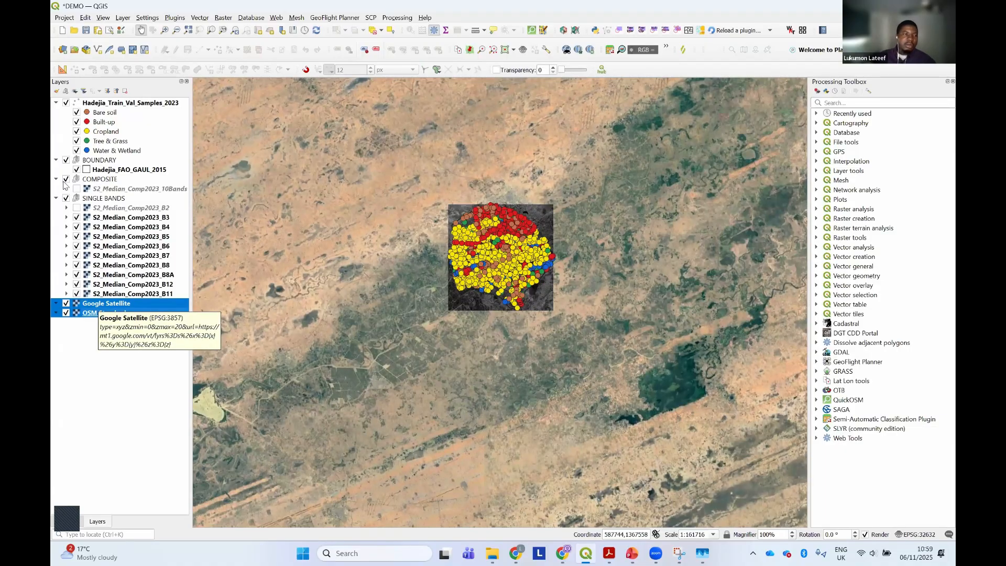
pyautogui.click(66, 91)
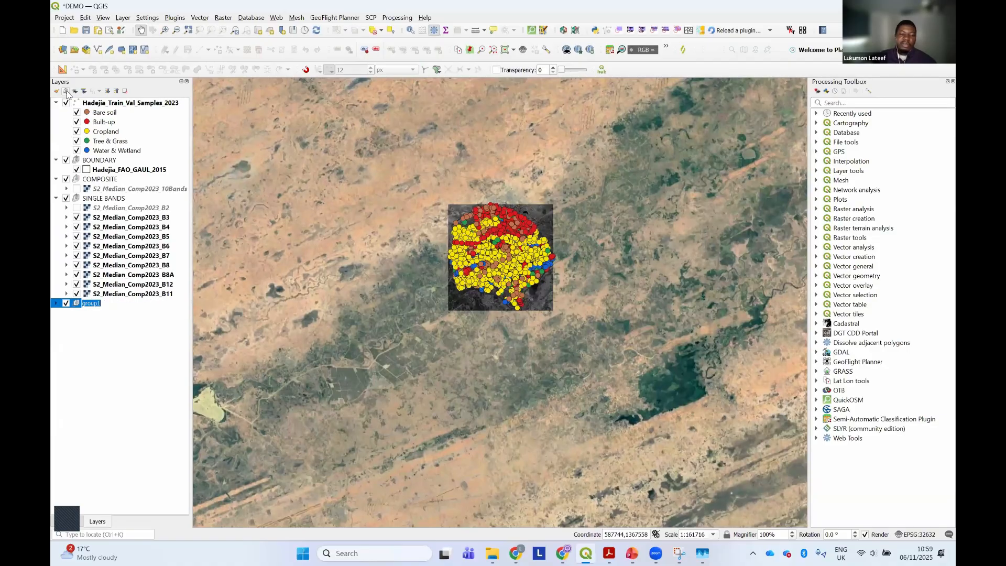
pyautogui.write('BASE')
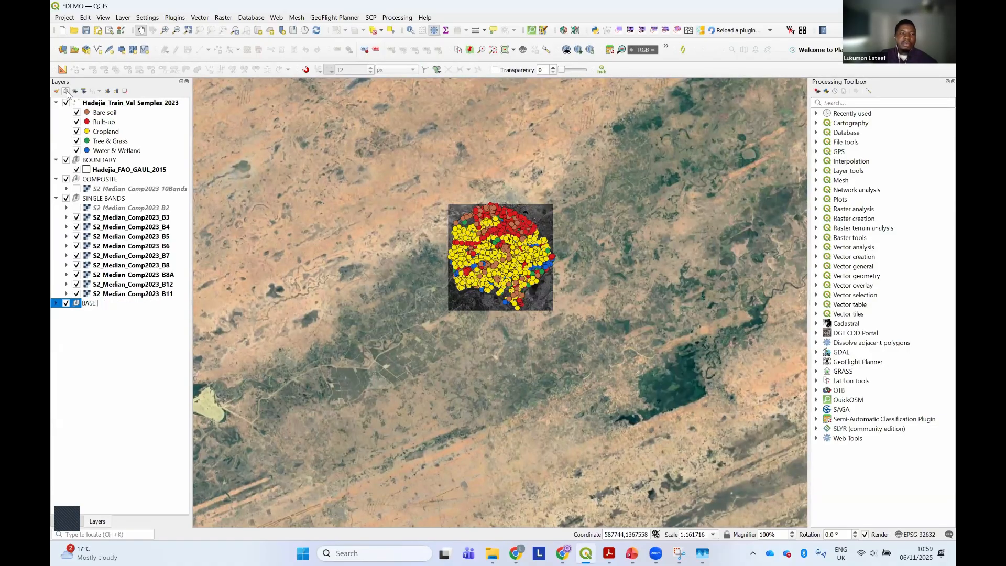
pyautogui.write(' MAP')
pyautogui.press('Return')
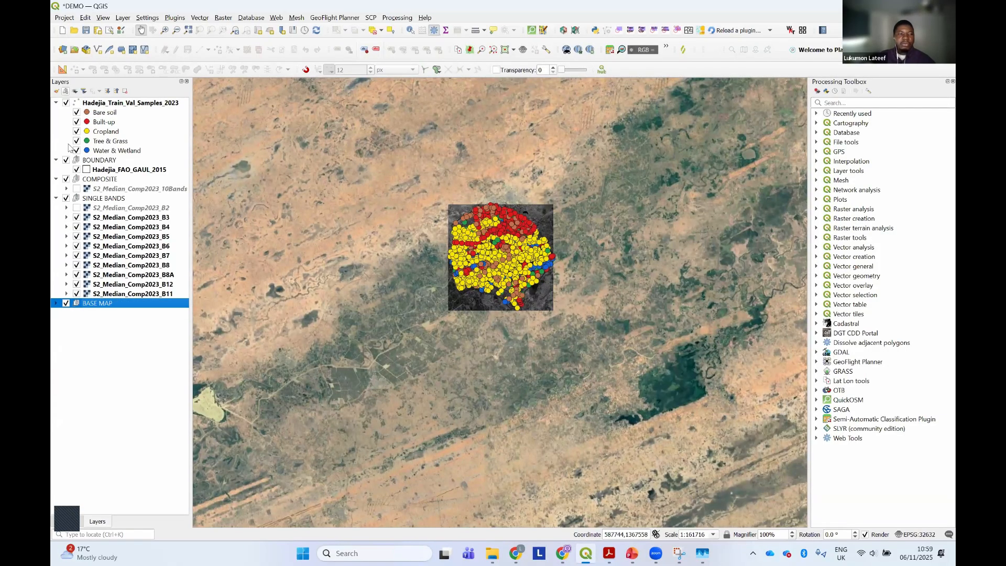
pyautogui.click(56, 303)
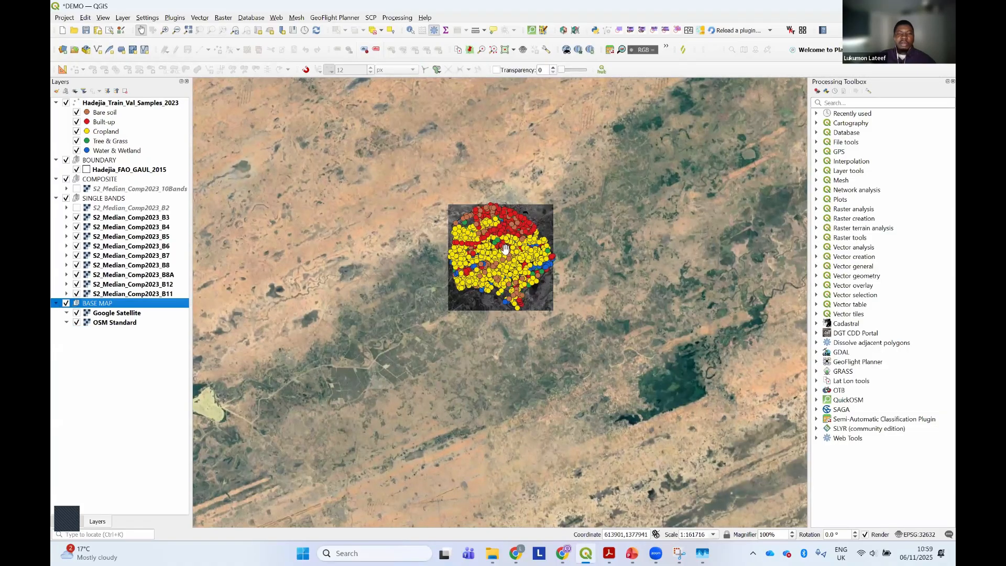
# Show B2, then hide the SINGLE BANDS group to inspect the water body on the Google Satellite basemap
pyautogui.scroll(5, 425, 327)
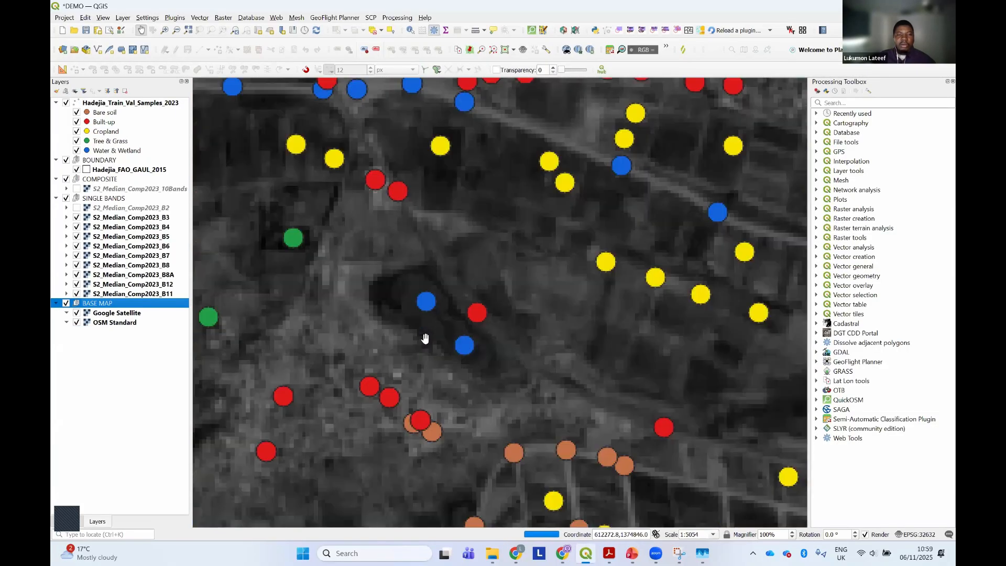
pyautogui.scroll(1, 425, 336)
pyautogui.moveTo(429, 329); pyautogui.dragTo(447, 290)
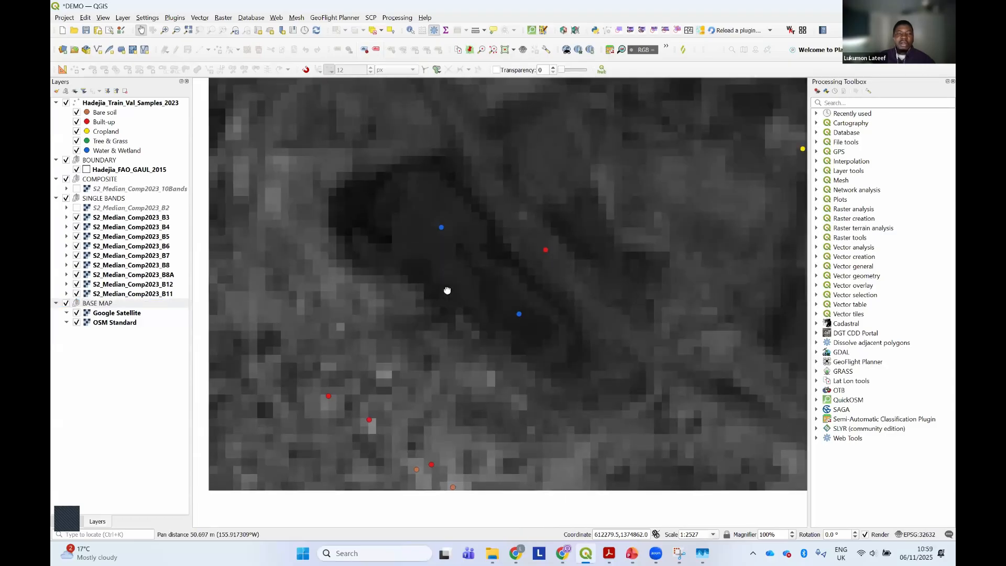
pyautogui.click(76, 208)
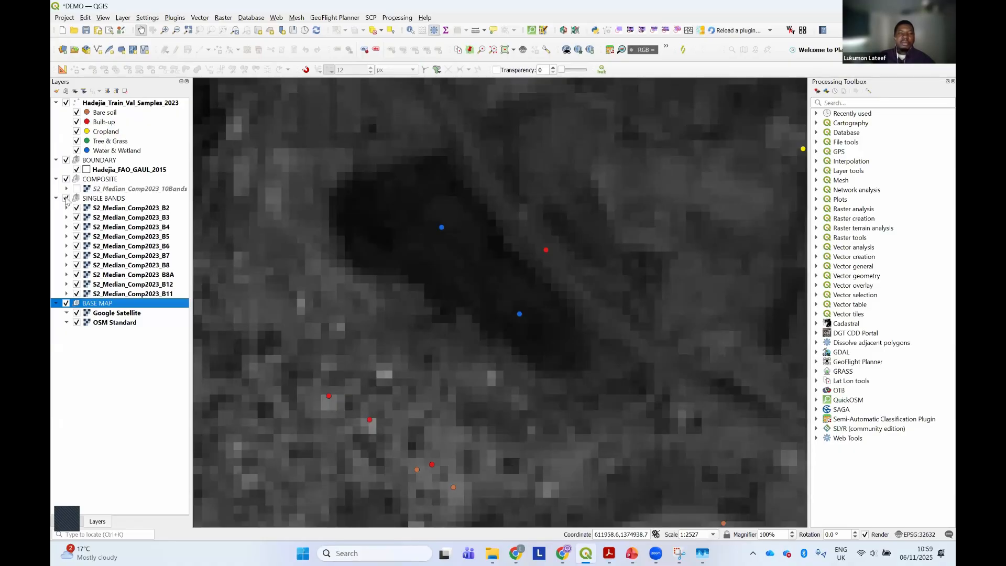
pyautogui.click(66, 199)
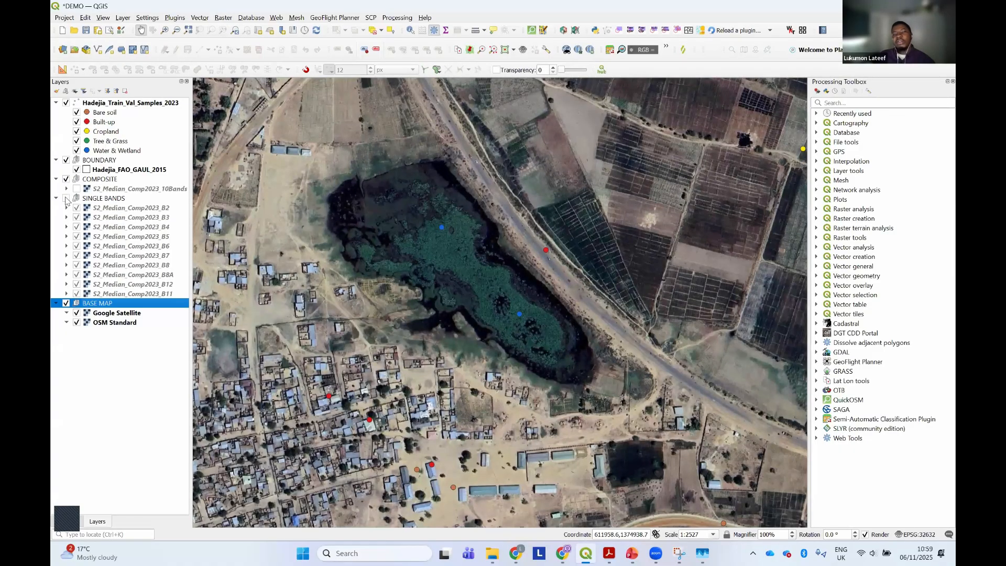
pyautogui.scroll(1, 441, 260)
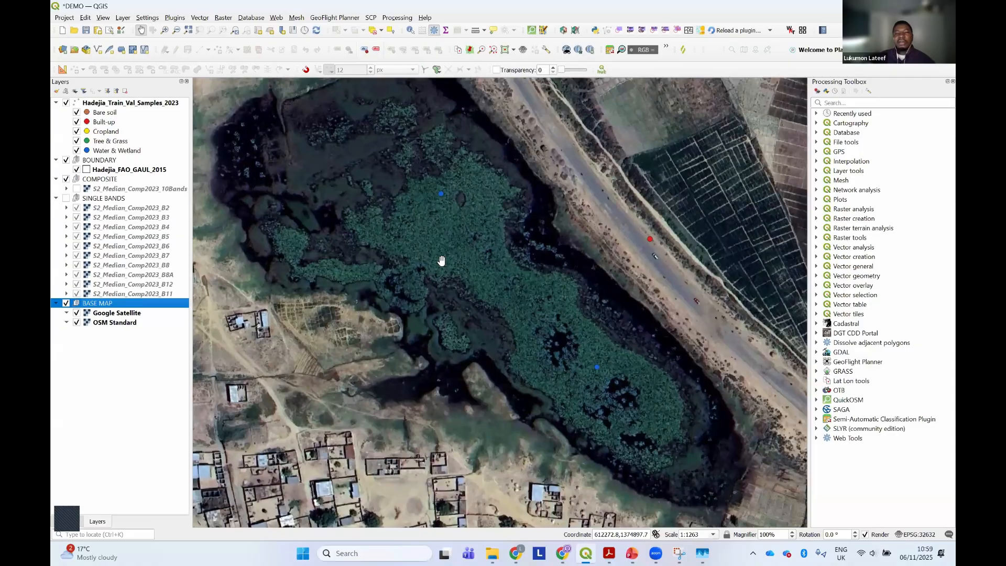
# Show the SINGLE BANDS group again and toggle B2 off and on to compare it with B3 over the water body
pyautogui.click(66, 198)
pyautogui.click(78, 209)
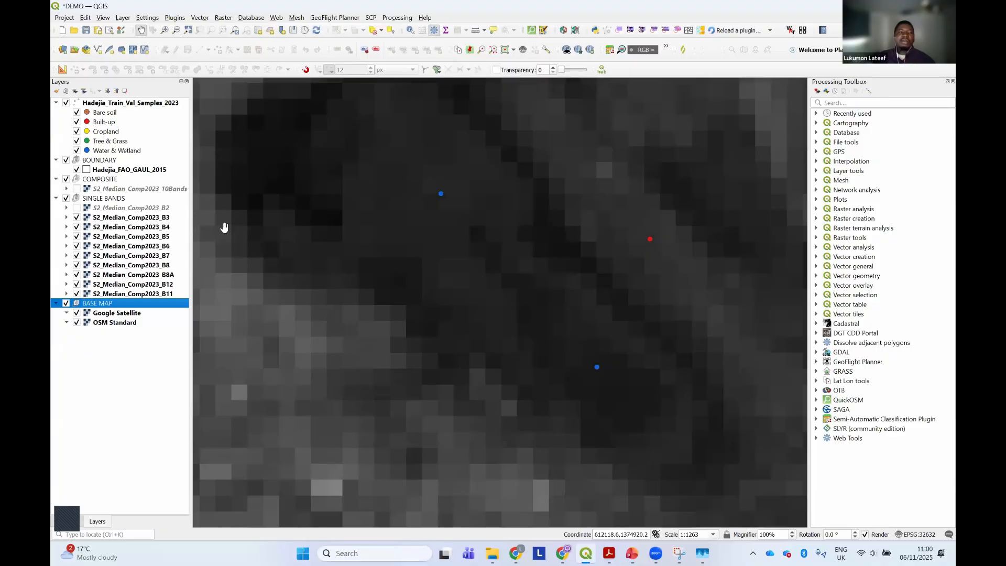
pyautogui.click(162, 218)
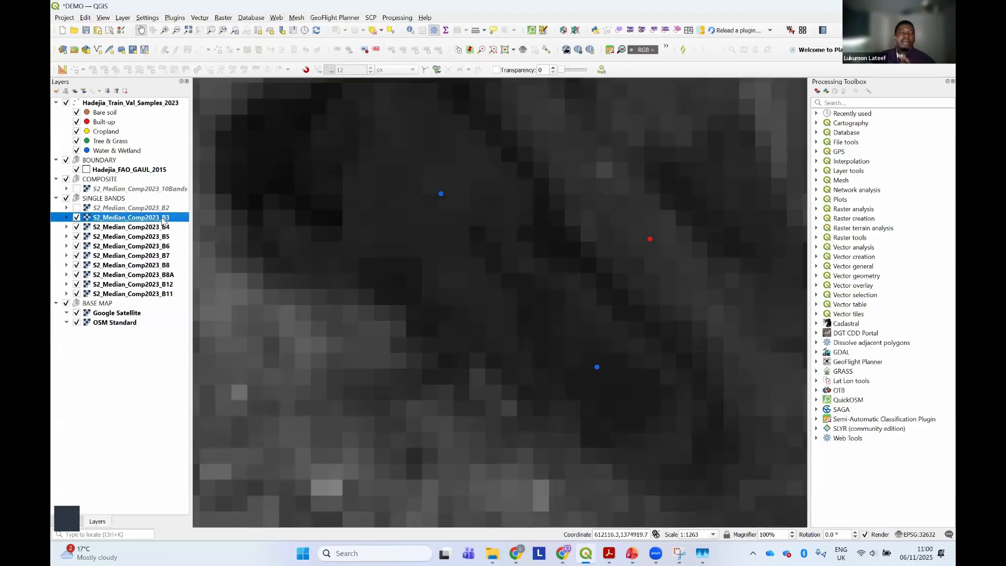
pyautogui.click(76, 208)
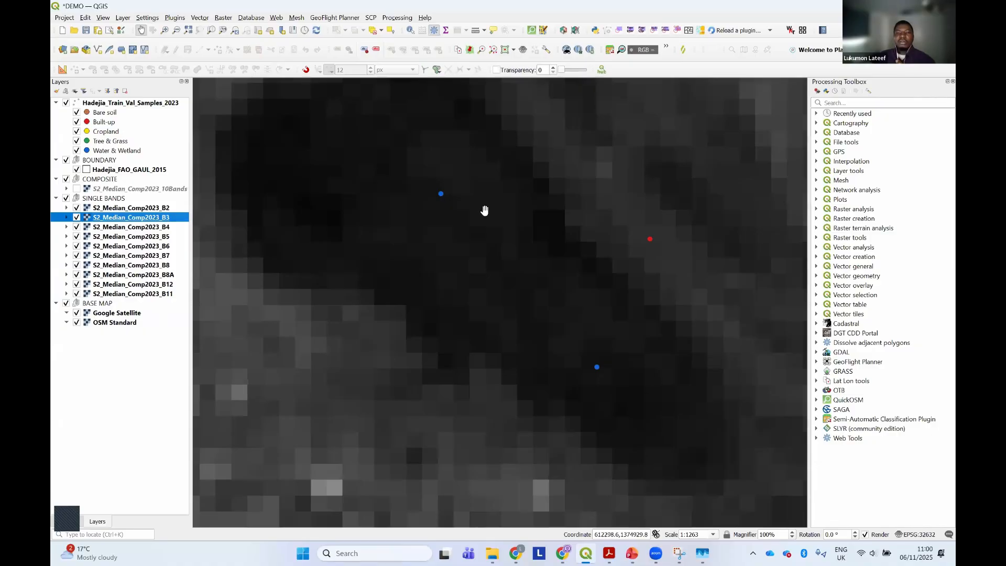
pyautogui.scroll(-2, 484, 210)
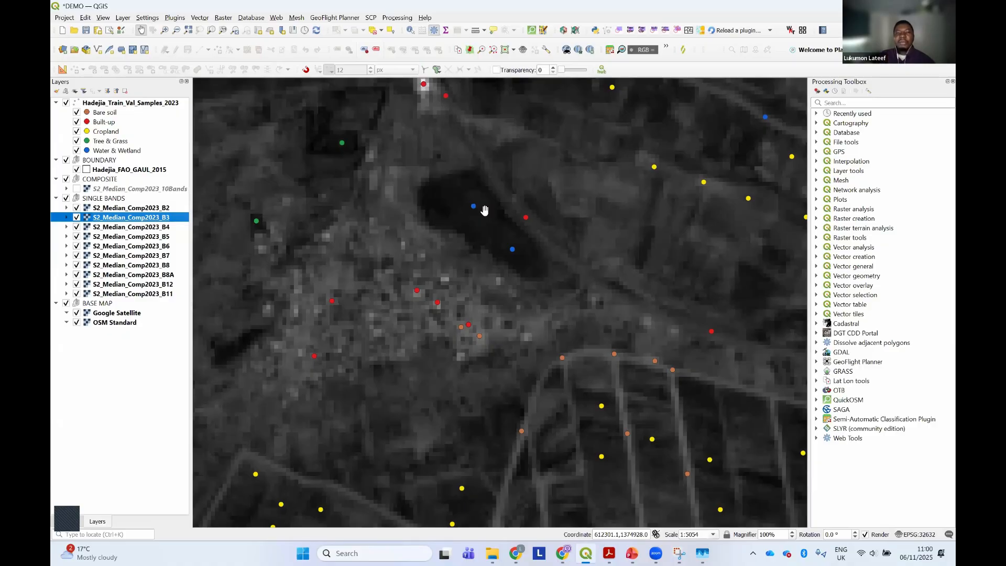
pyautogui.scroll(2, 483, 210)
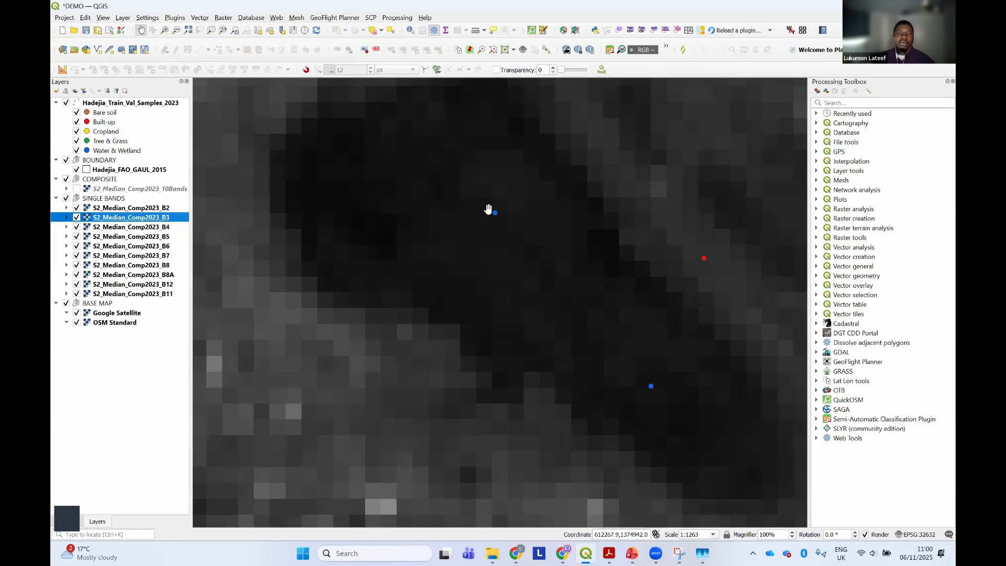
pyautogui.scroll(-5, 598, 207)
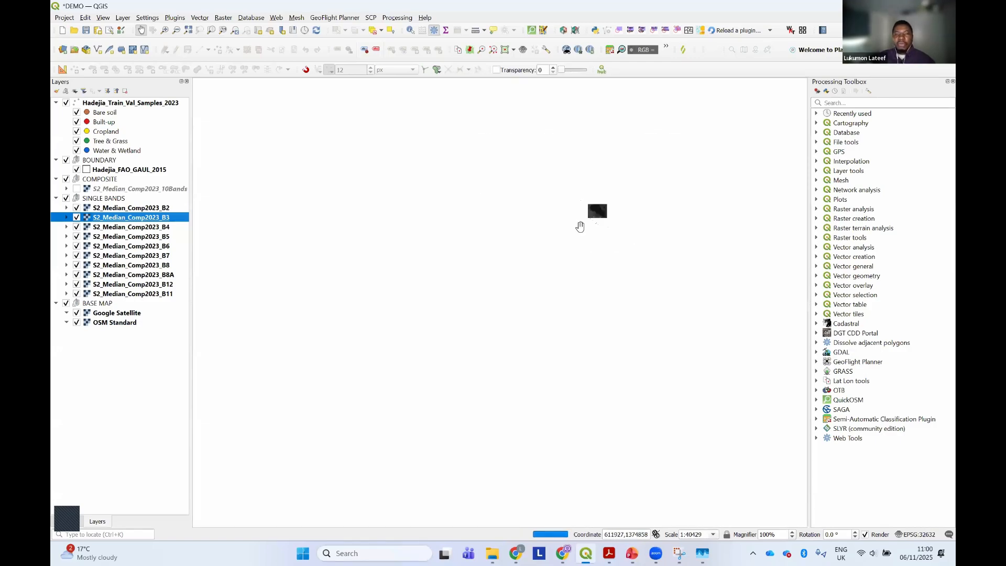
pyautogui.scroll(-1, 558, 234)
pyautogui.moveTo(558, 235); pyautogui.dragTo(548, 282)
pyautogui.scroll(1, 548, 246)
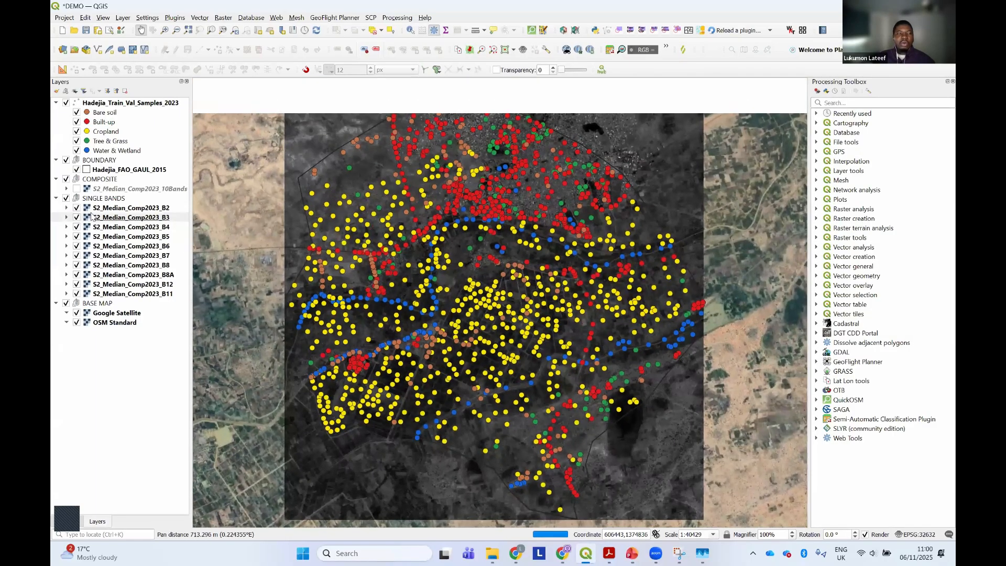
# Switch to the PDF slides, review the basemap, attribute table and band composite items in the class steps list, and return to QGIS
pyautogui.click(608, 553)
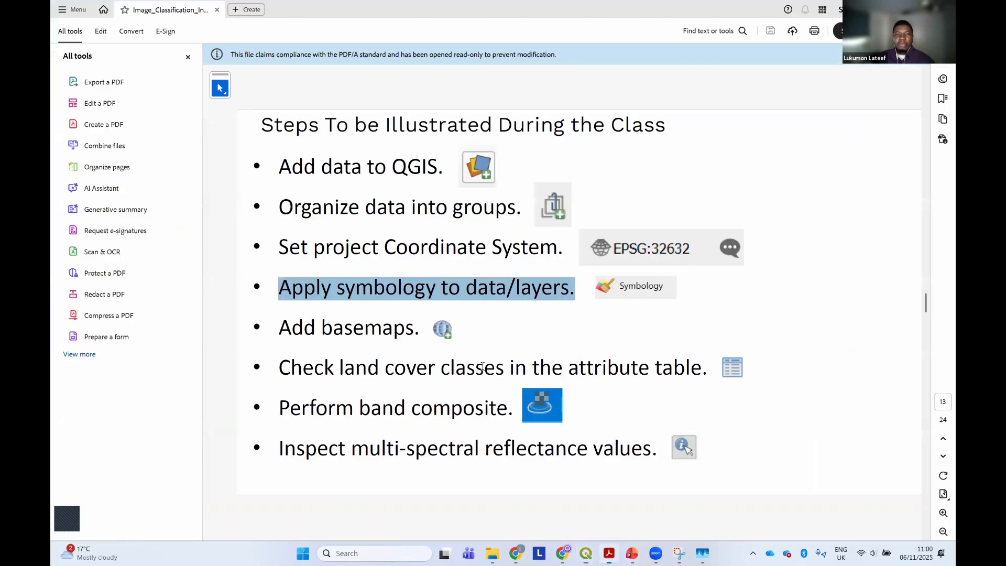
pyautogui.moveTo(293, 328); pyautogui.dragTo(401, 330)
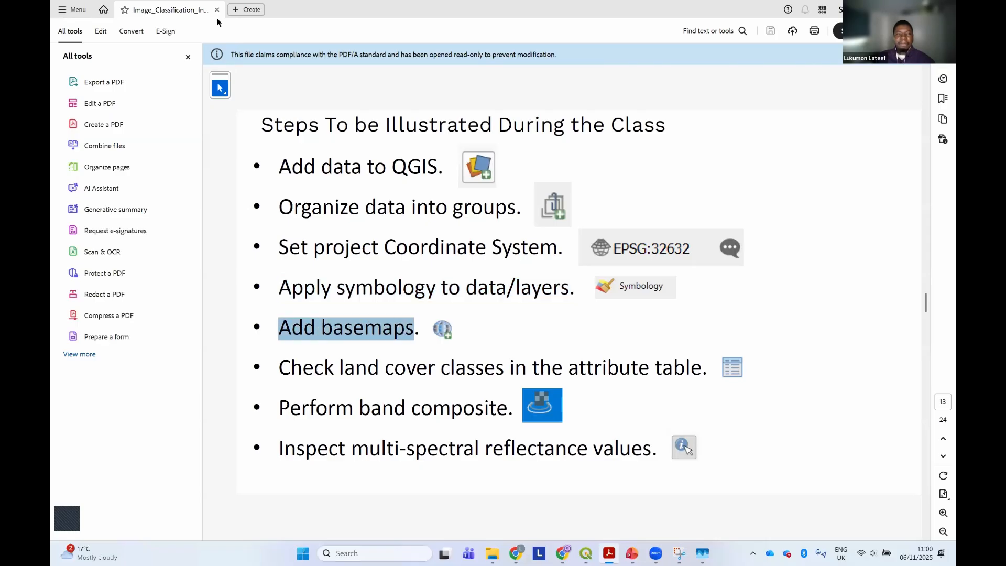
pyautogui.click(317, 368)
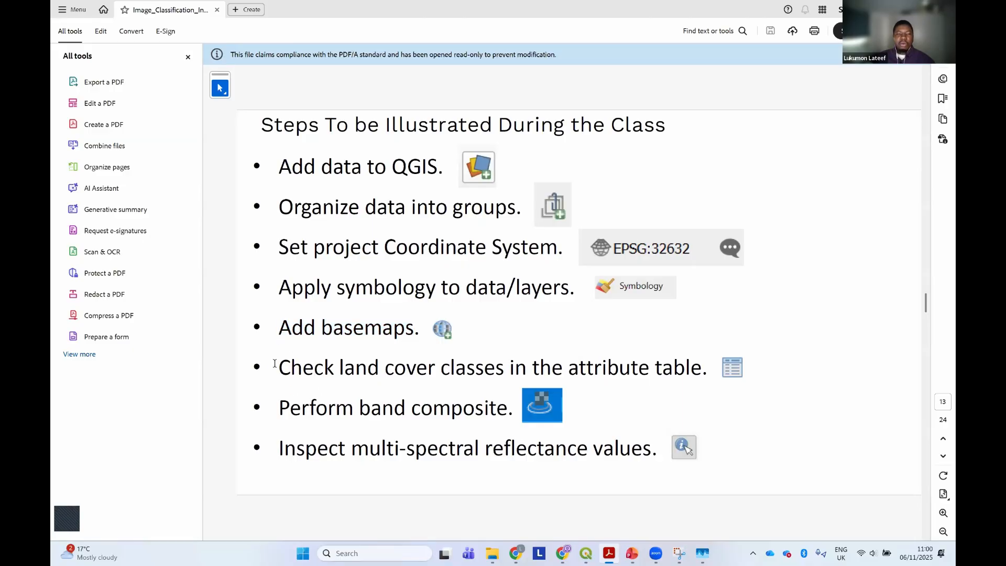
pyautogui.moveTo(279, 368); pyautogui.dragTo(403, 379)
pyautogui.tripleClick(289, 408)
pyautogui.moveTo(288, 409); pyautogui.dragTo(508, 408)
pyautogui.click(888, 10)
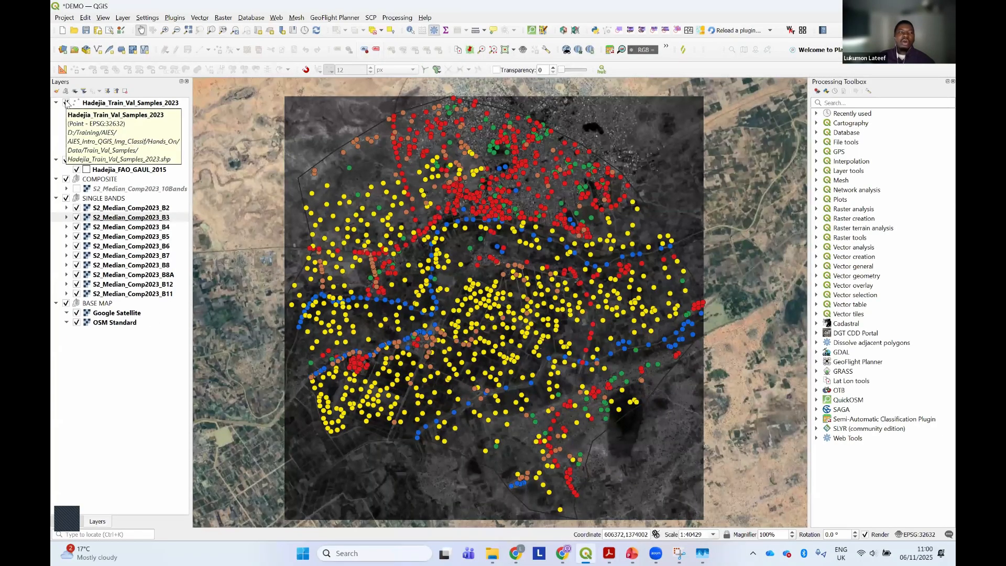
# Hide the Hadejia_Train_Val_Samples_2023 layer so the imagery and boundary can be viewed without sample points
pyautogui.click(66, 103)
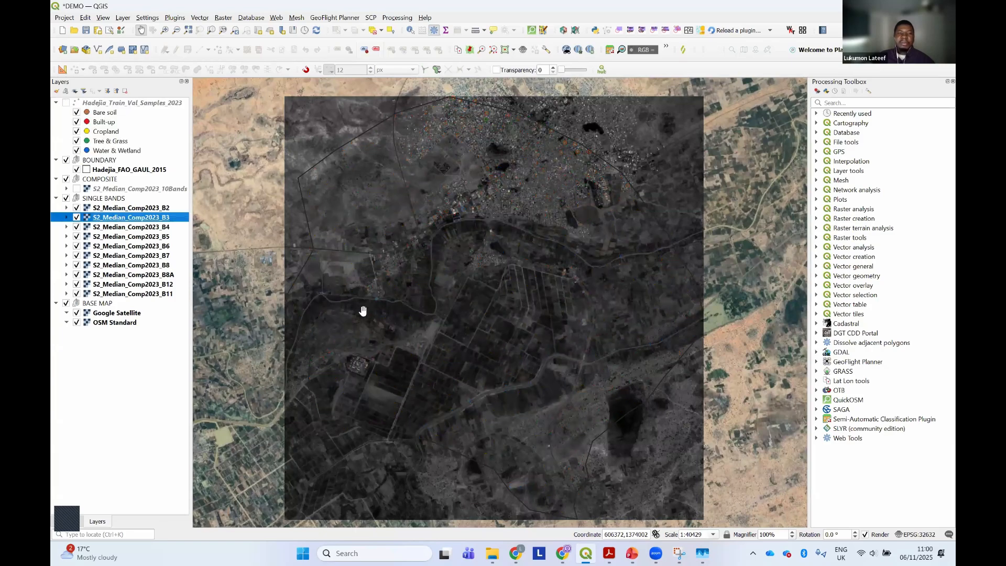
pyautogui.moveTo(367, 316); pyautogui.dragTo(374, 303)
pyautogui.scroll(-1, 374, 304)
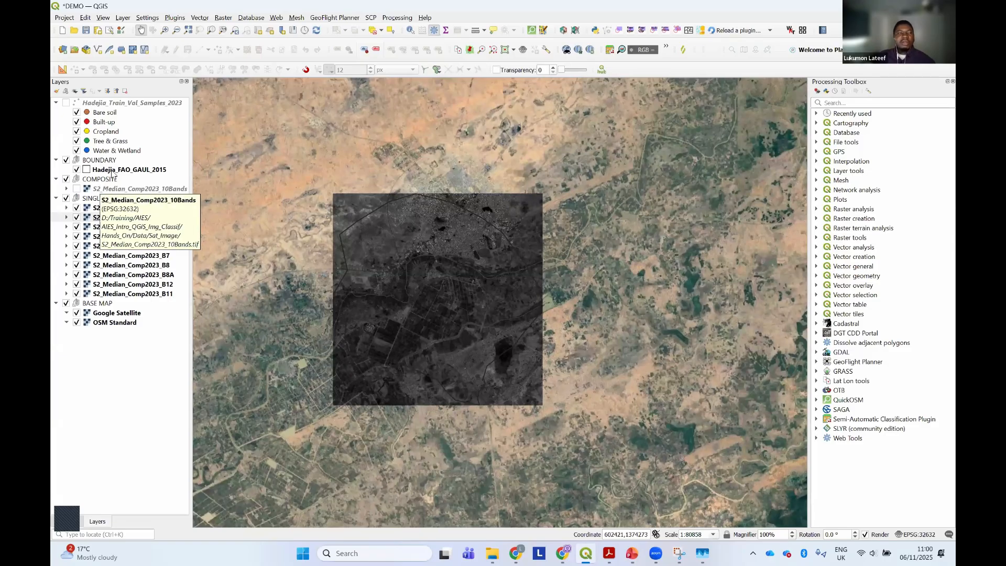
# Set the stroke color of the Hadejia_FAO_GAUL_2015 boundary's simple fill to red and apply it
pyautogui.click(112, 170)
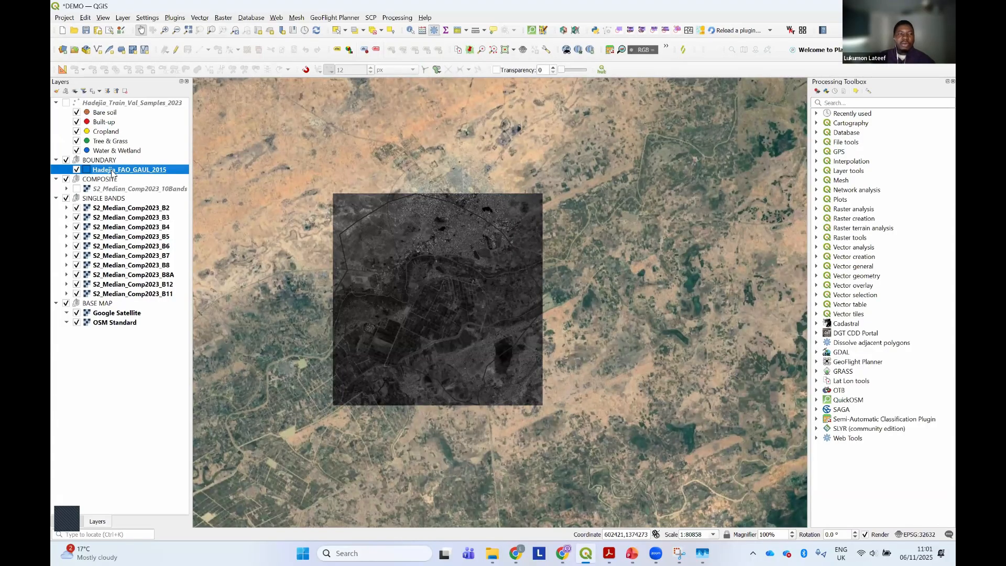
pyautogui.rightClick(112, 173)
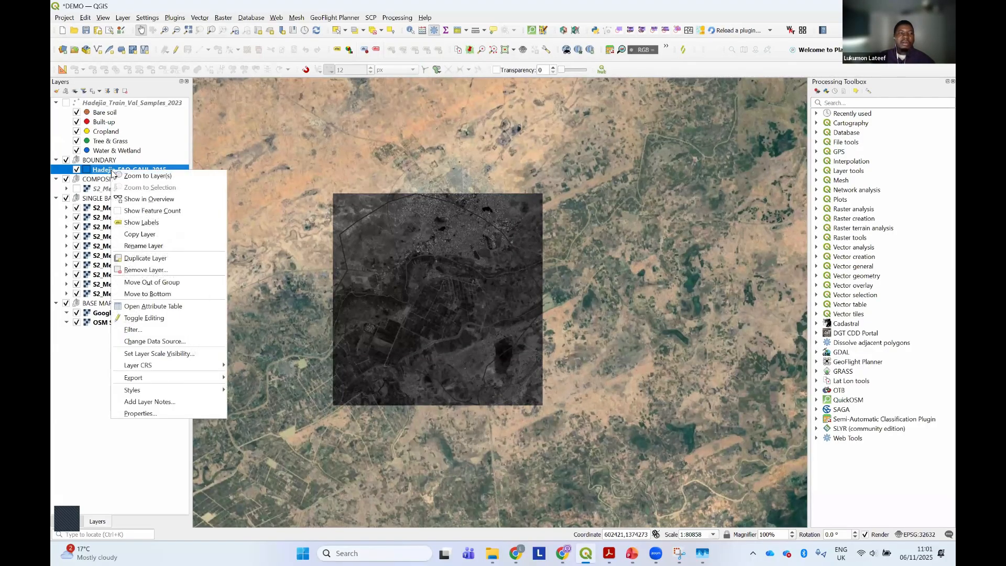
pyautogui.click(132, 414)
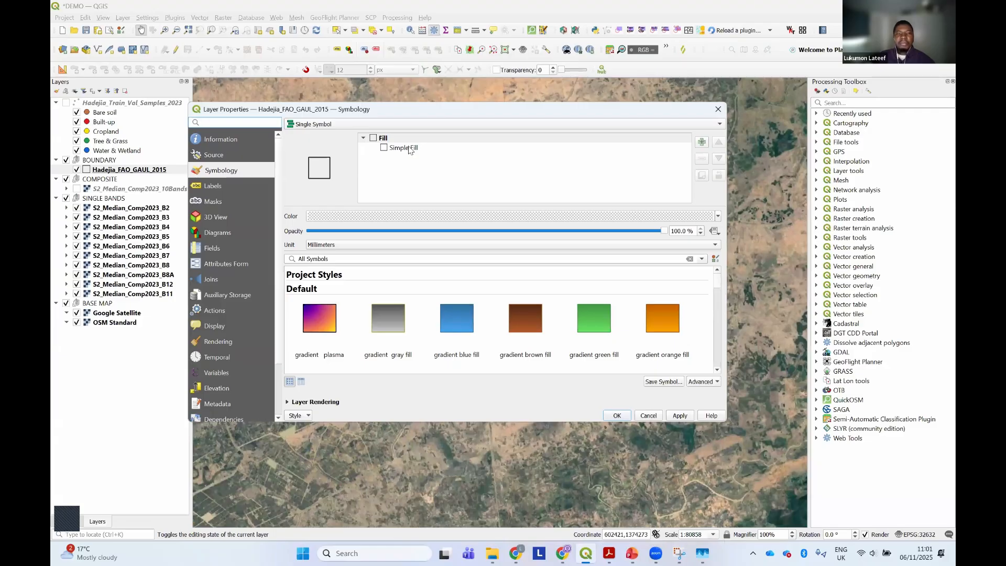
pyautogui.click(403, 148)
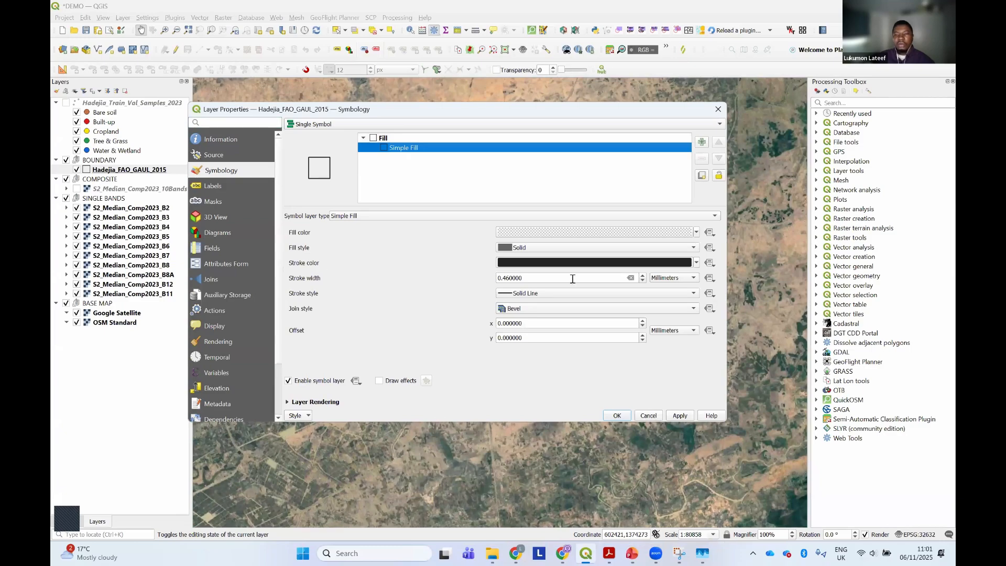
pyautogui.click(696, 263)
pyautogui.click(524, 418)
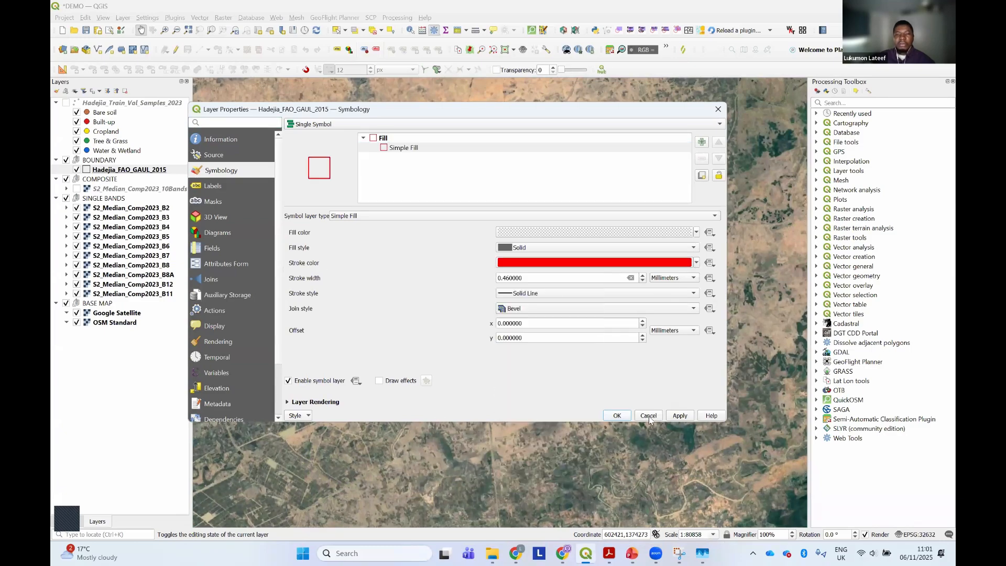
pyautogui.click(678, 415)
pyautogui.click(618, 415)
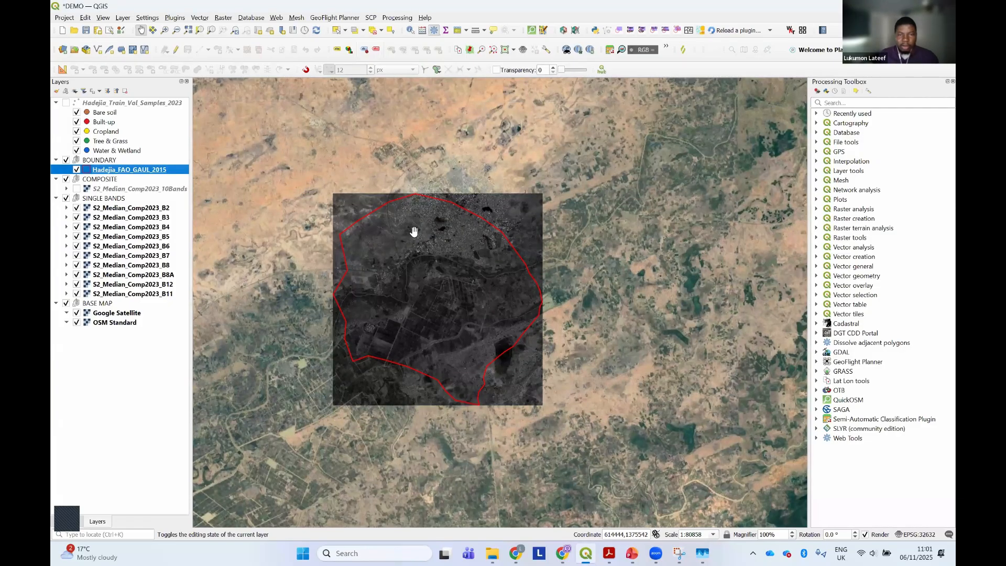
# Open the Build Virtual Raster tool and enlarge its dialog to show all parameters
pyautogui.click(111, 209)
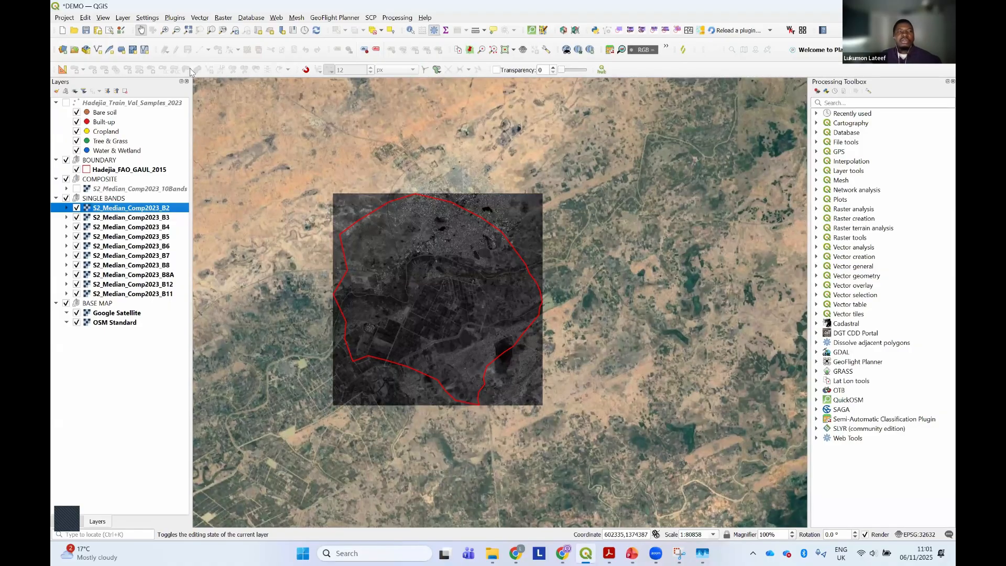
pyautogui.click(224, 17)
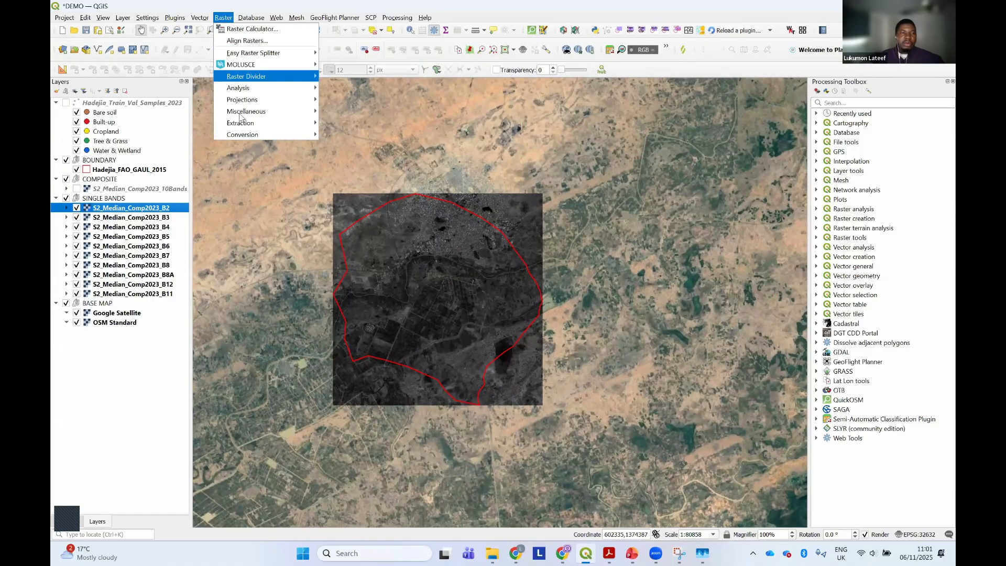
pyautogui.moveTo(241, 117)
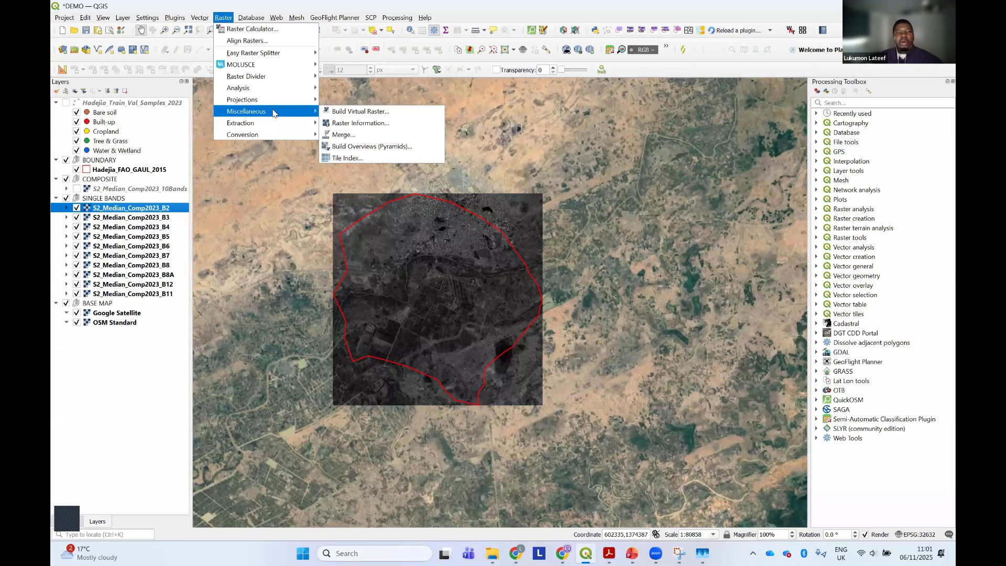
pyautogui.click(341, 112)
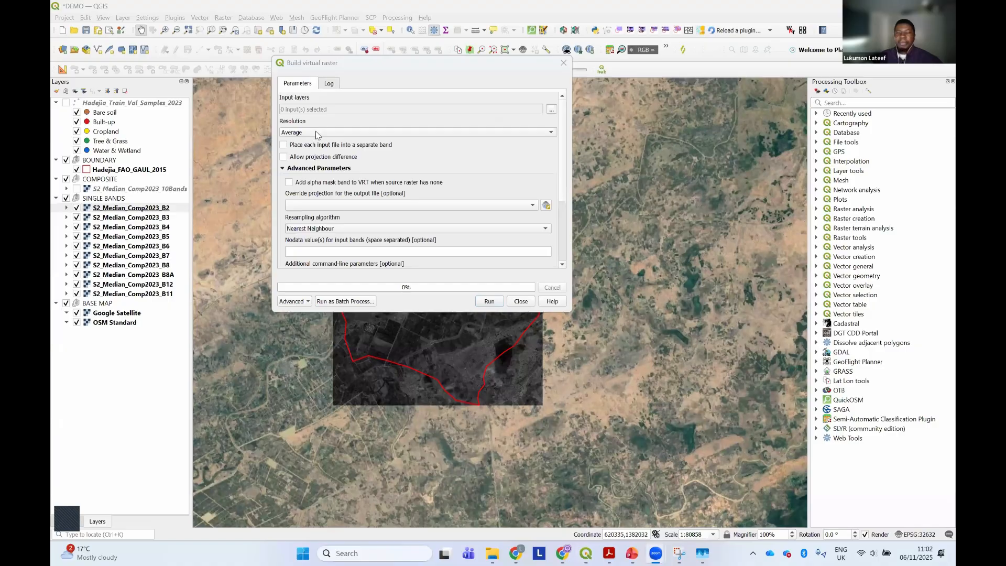
pyautogui.moveTo(572, 207); pyautogui.dragTo(738, 207)
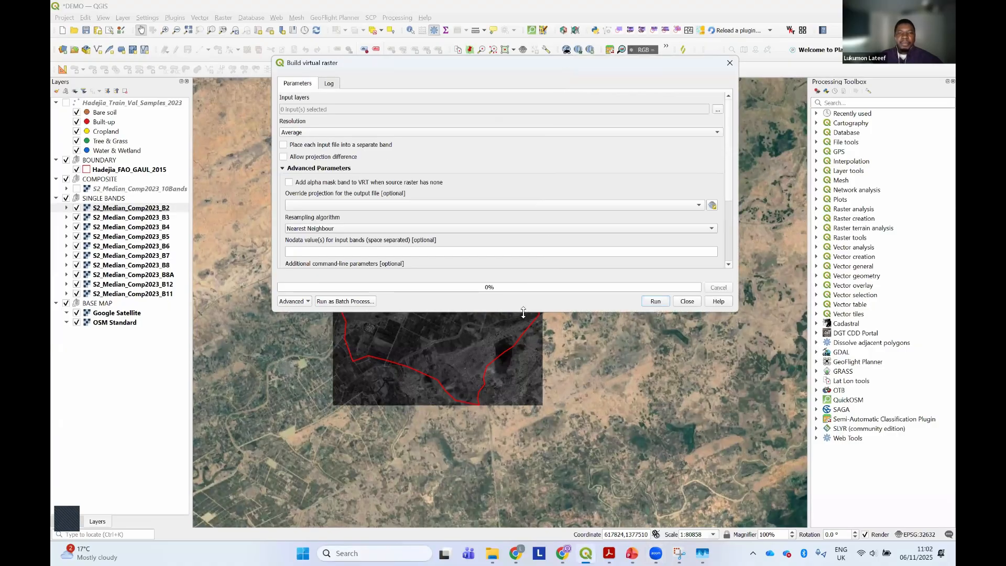
pyautogui.moveTo(523, 315); pyautogui.dragTo(522, 427)
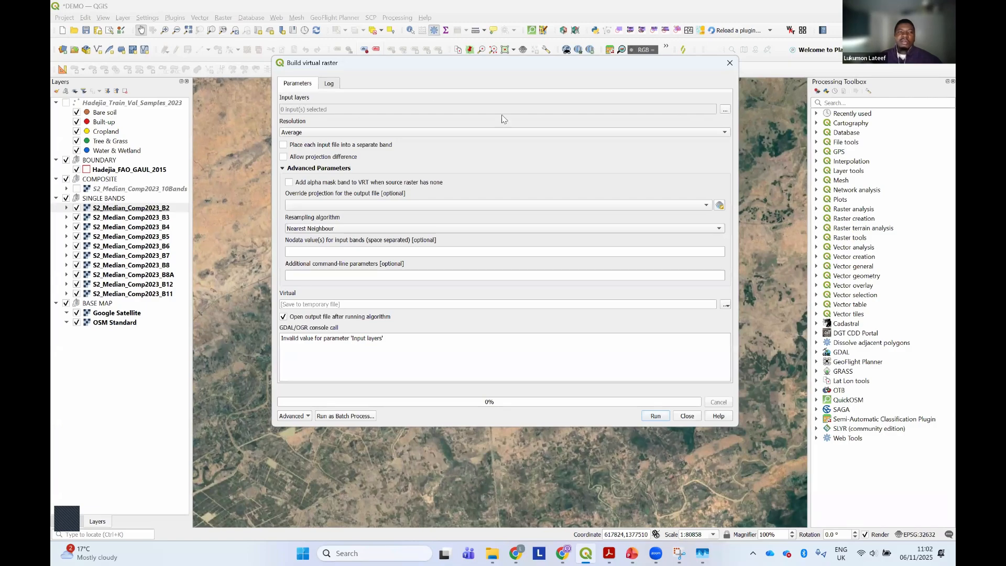
# Include bands B11, B12 and B2 as virtual raster input layers and move B2 above B12 in the order
pyautogui.click(724, 109)
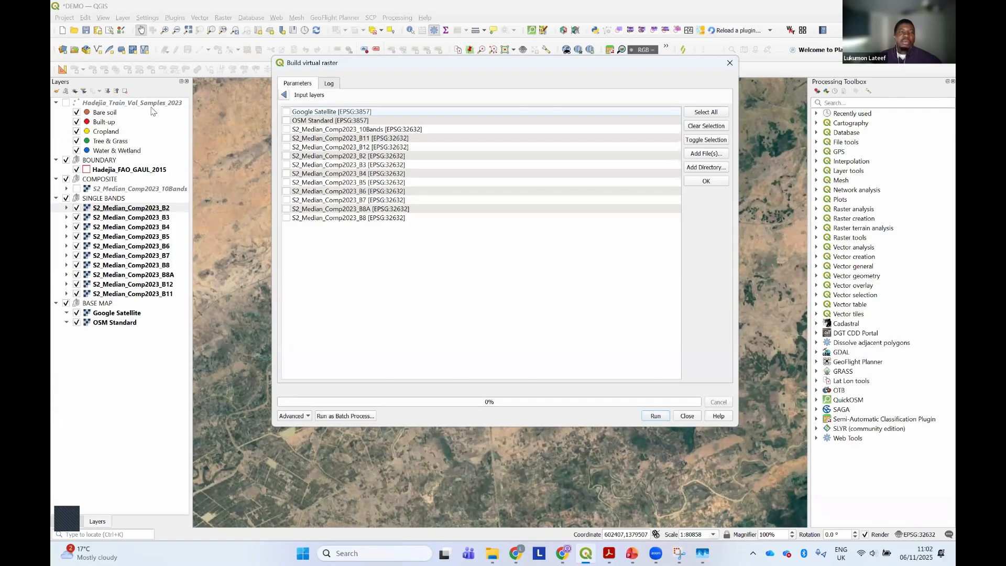
pyautogui.click(335, 140)
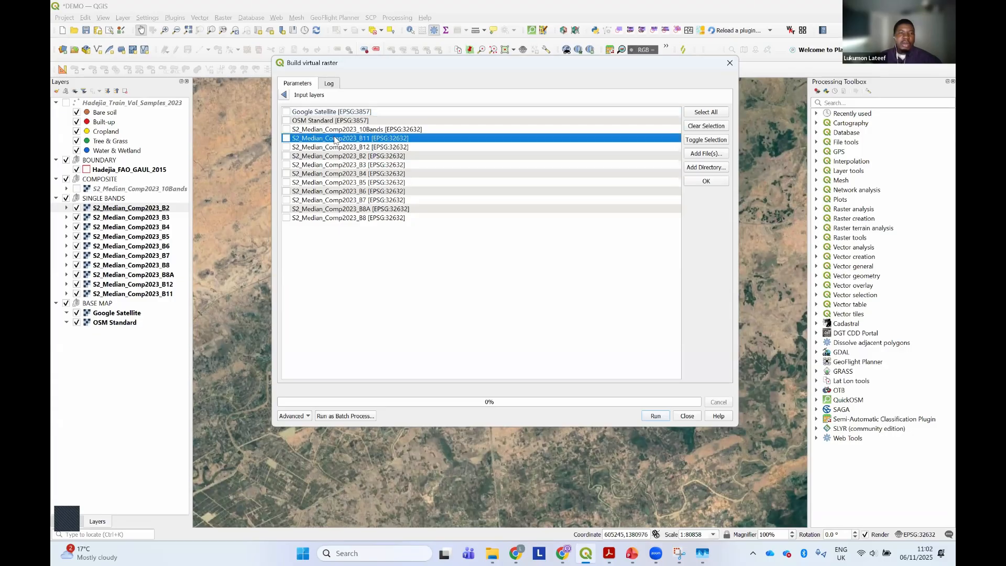
pyautogui.click(286, 139)
pyautogui.click(286, 147)
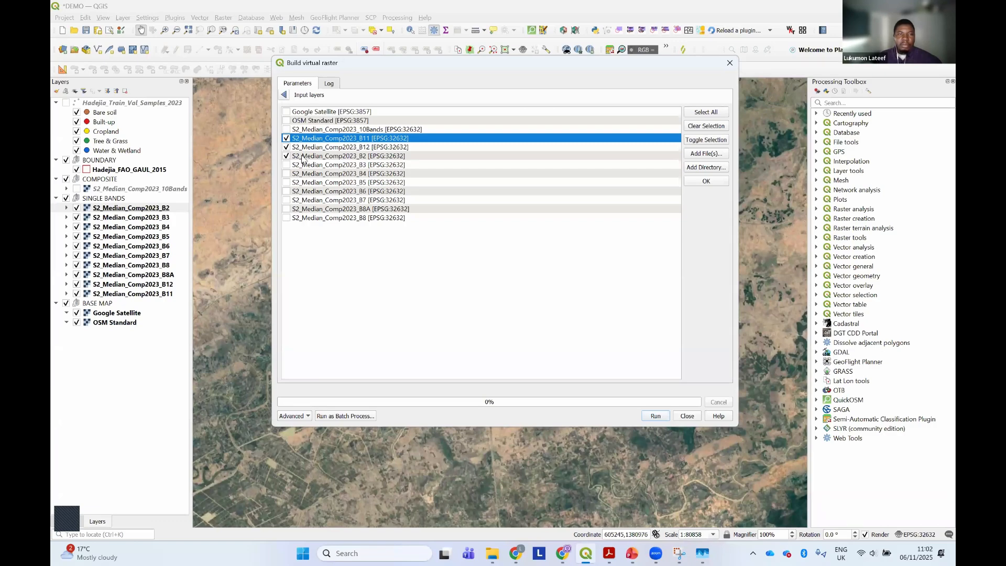
pyautogui.moveTo(302, 159); pyautogui.dragTo(308, 148)
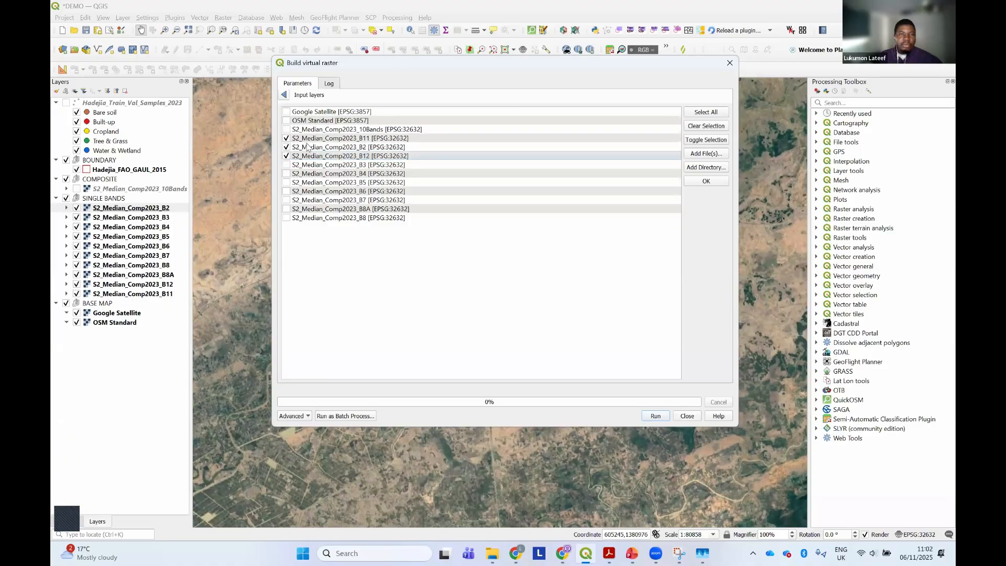
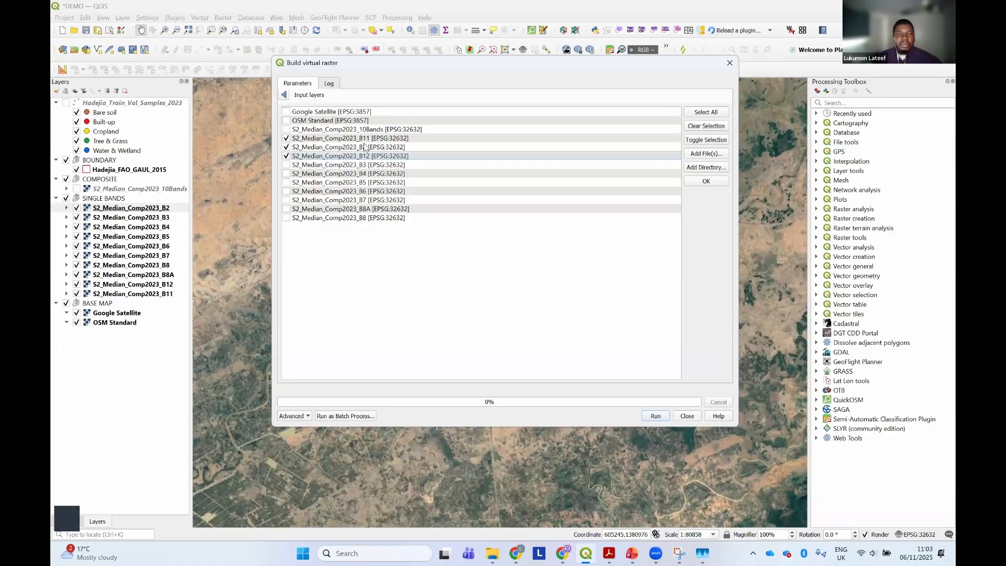
# Reorder the virtual raster input layers so B11 and B12 come last and B8A follows B8
pyautogui.click(362, 157)
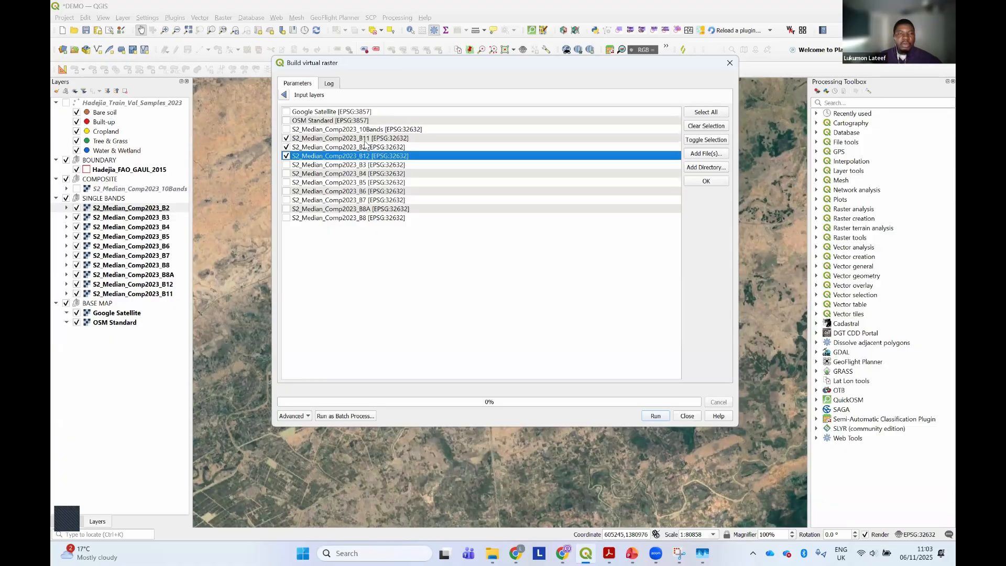
pyautogui.click(369, 139)
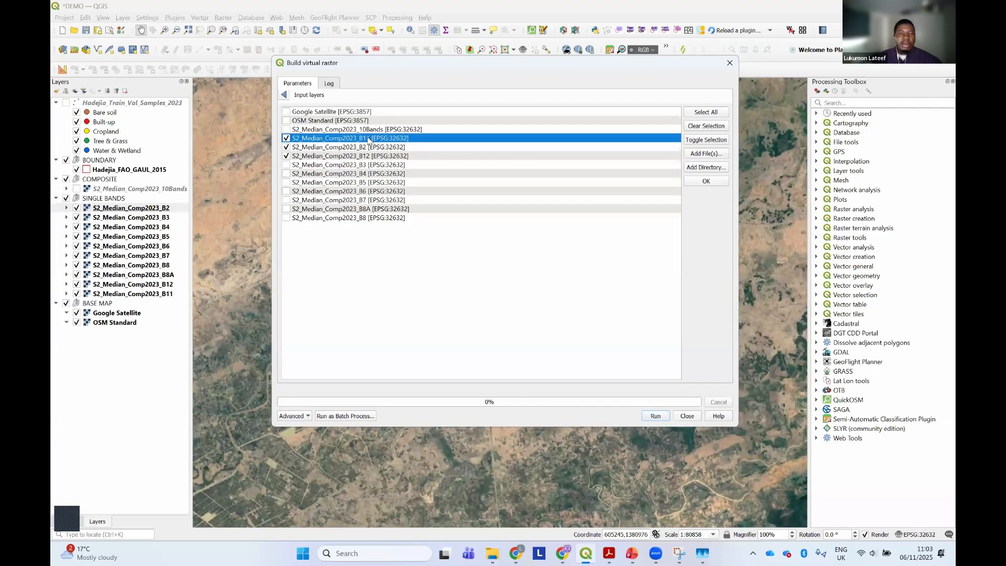
pyautogui.moveTo(369, 139); pyautogui.dragTo(373, 216)
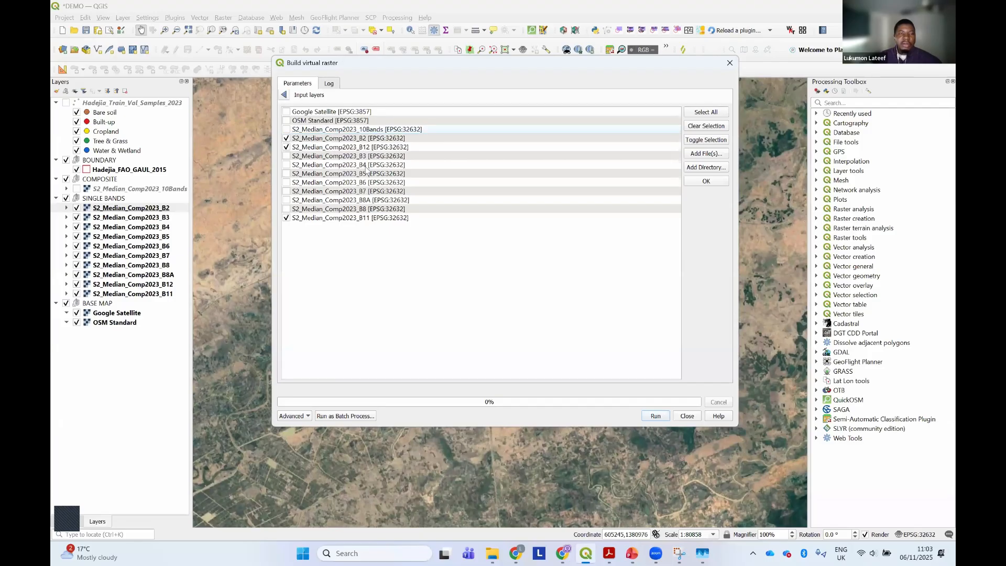
pyautogui.click(366, 140)
pyautogui.moveTo(367, 155); pyautogui.dragTo(378, 224)
pyautogui.click(368, 139)
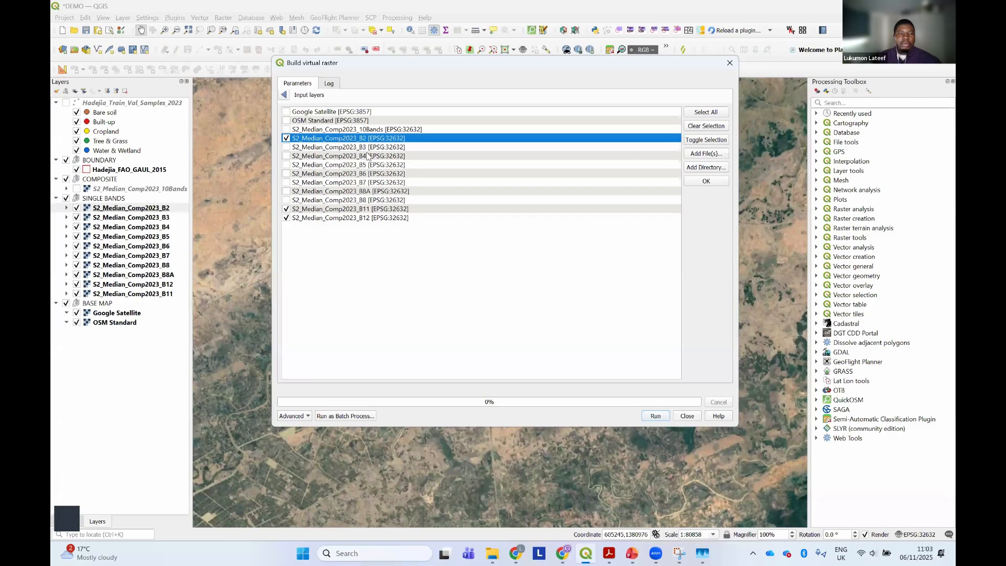
pyautogui.moveTo(368, 155); pyautogui.dragTo(383, 211)
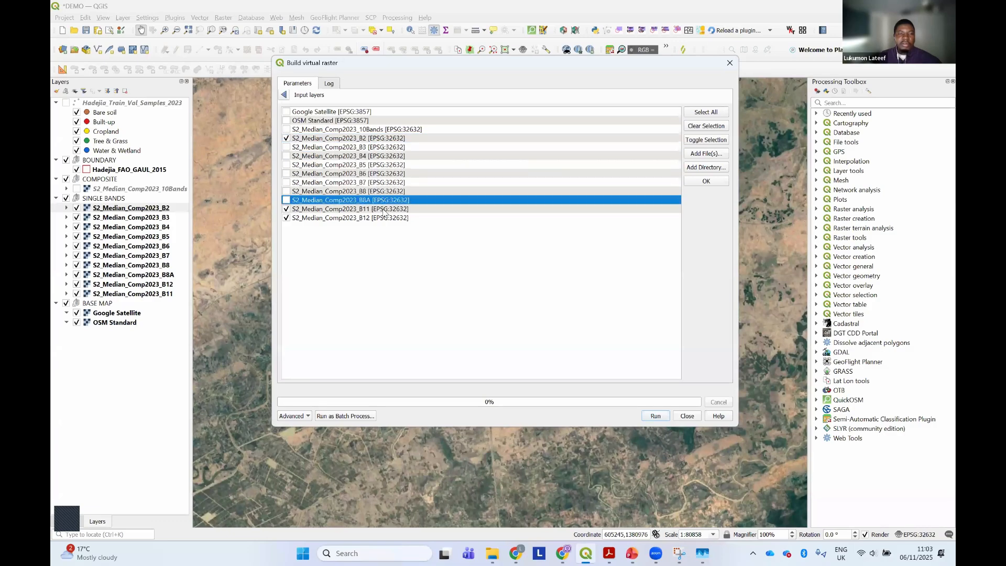
pyautogui.click(383, 210)
pyautogui.click(372, 217)
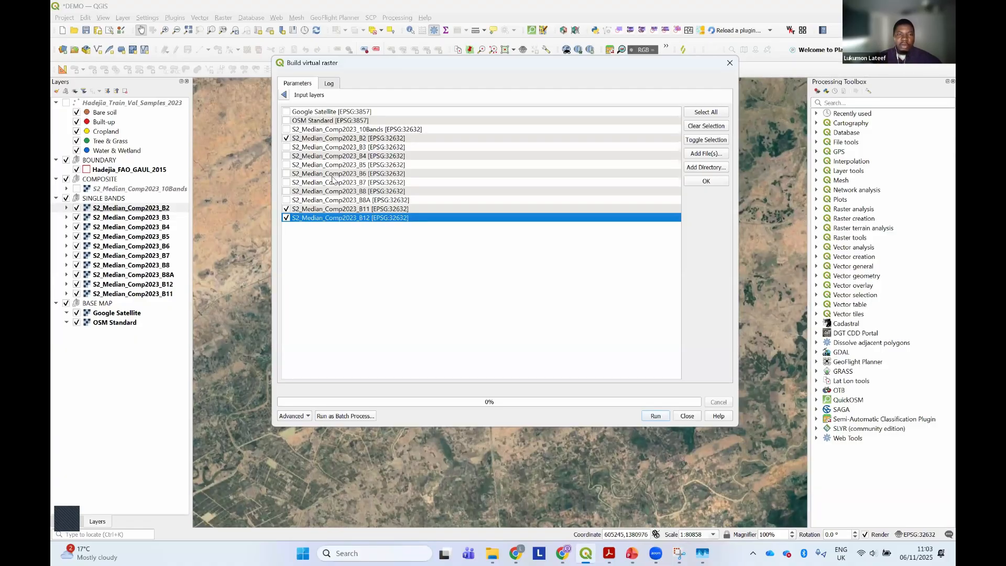
# Include bands B3 through B8 and B8A as inputs, confirm the selection, and place each input file into a separate band
pyautogui.click(287, 147)
pyautogui.click(287, 156)
pyautogui.click(287, 165)
pyautogui.click(286, 174)
pyautogui.click(287, 182)
pyautogui.click(287, 192)
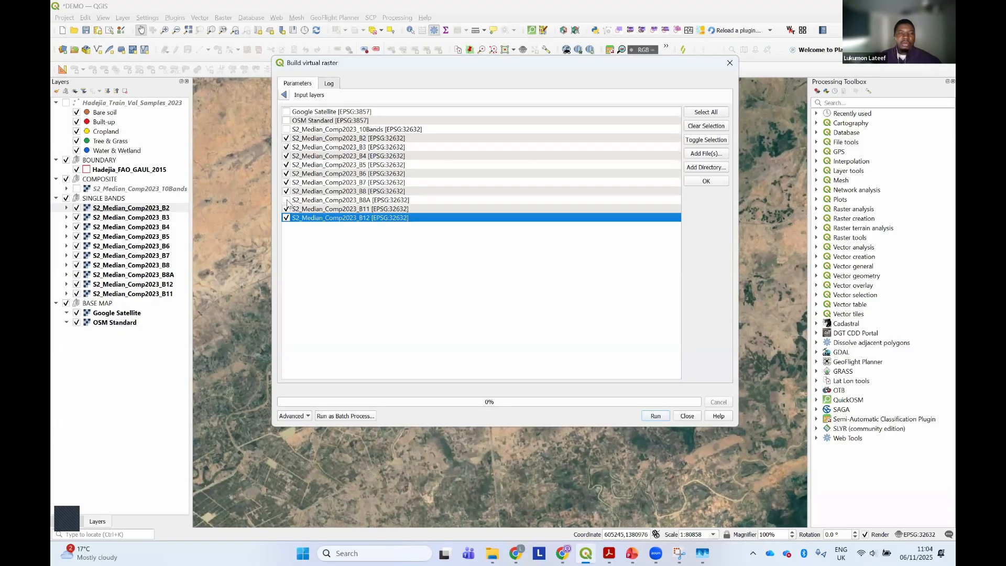
pyautogui.click(287, 200)
pyautogui.click(706, 181)
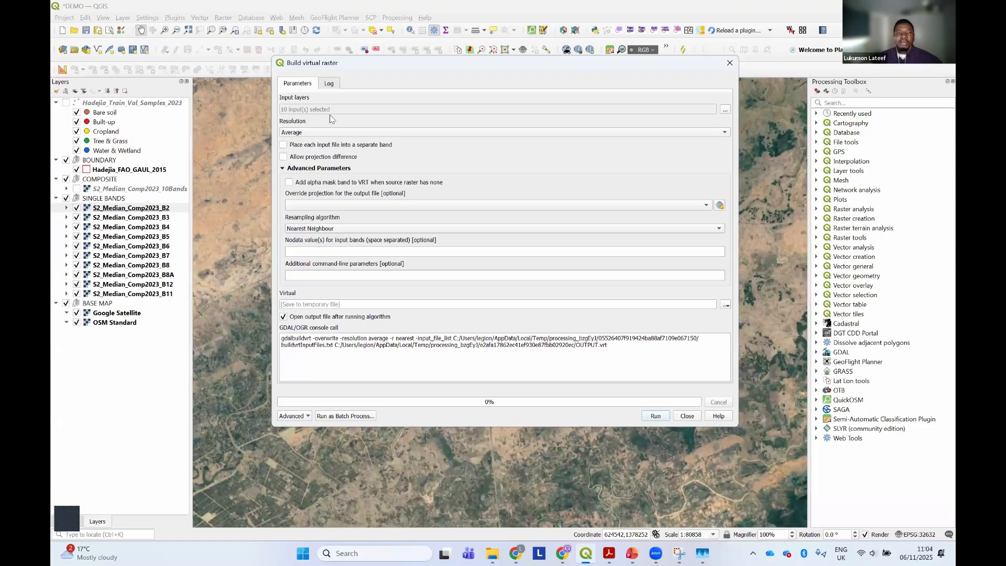
pyautogui.click(283, 146)
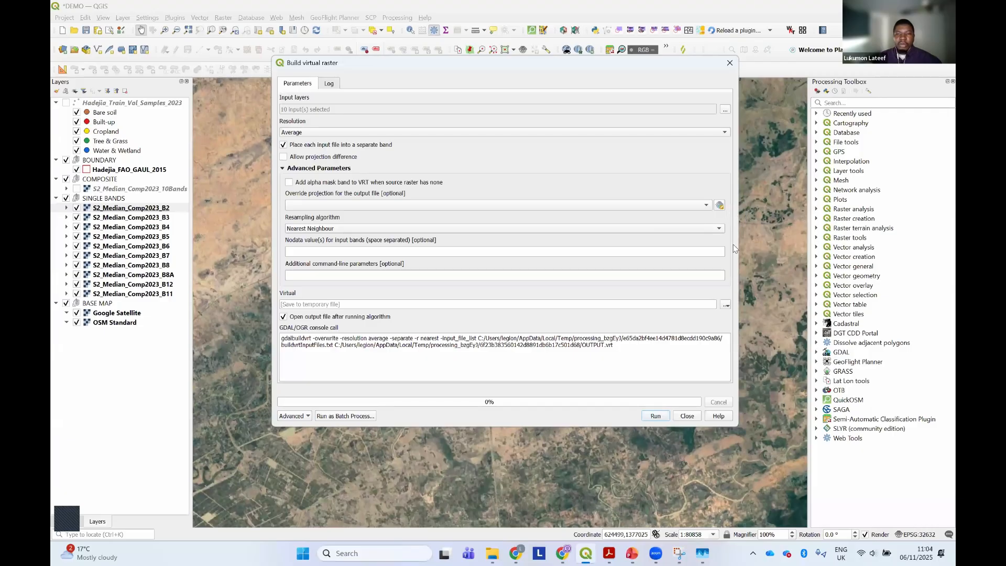
# Set the output to a VRT file named Composite in the Comp_Band folder, then run the tool and close its dialog
pyautogui.click(726, 307)
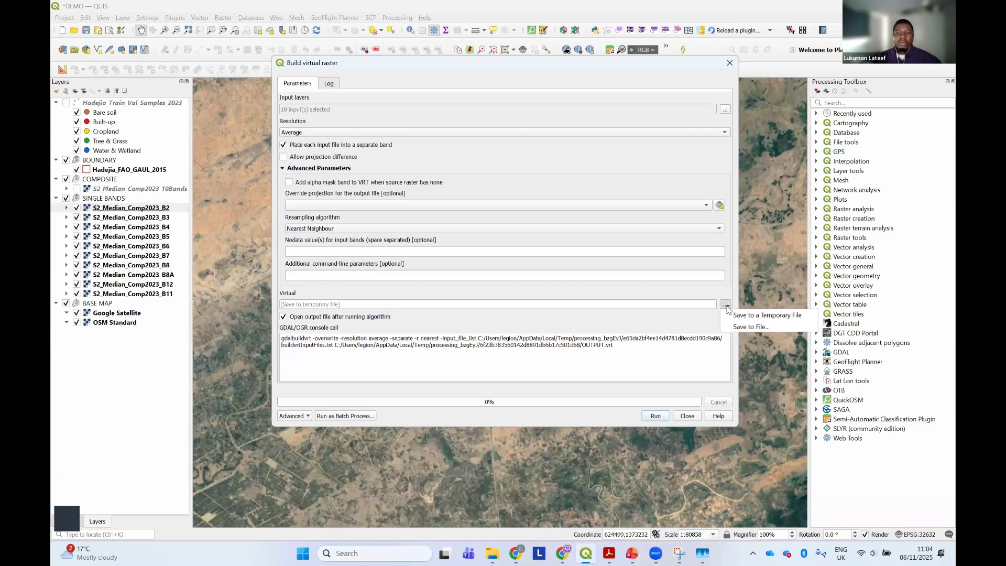
pyautogui.click(747, 328)
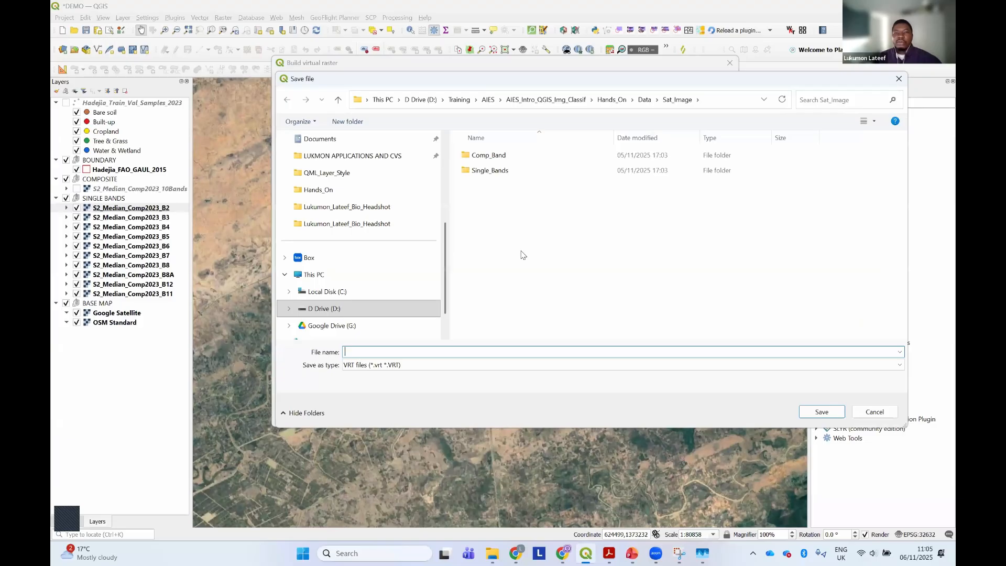
pyautogui.doubleClick(499, 157)
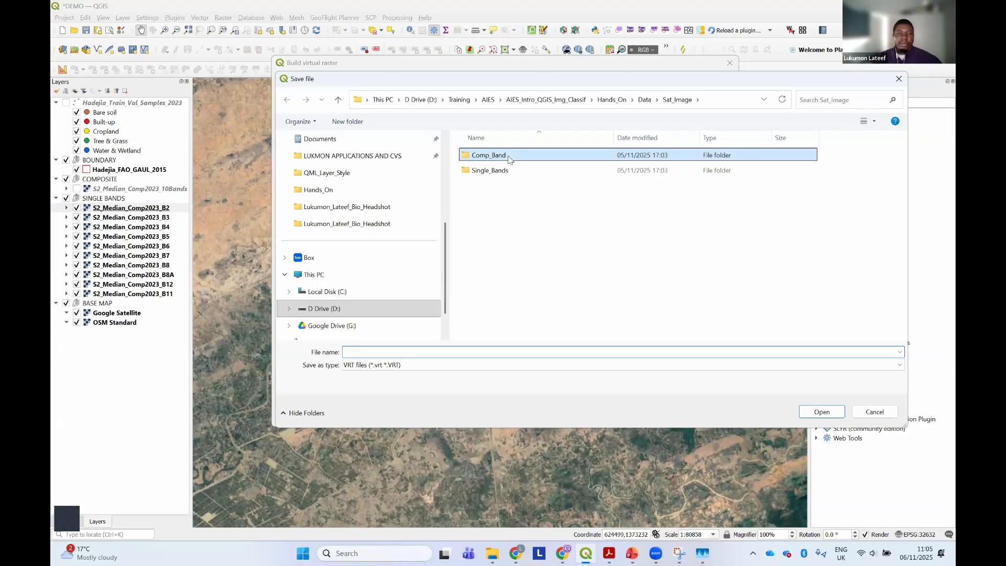
pyautogui.click(393, 370)
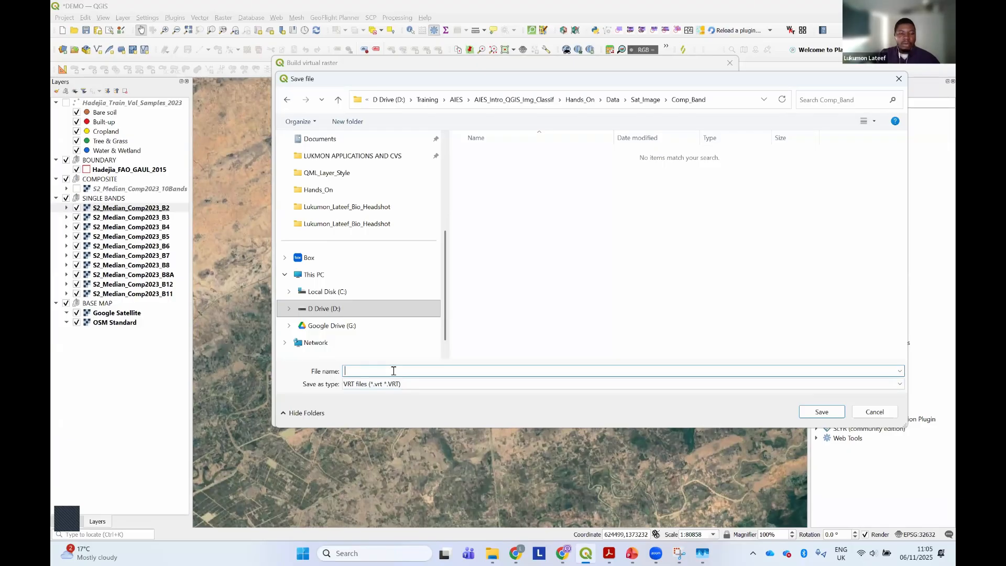
pyautogui.write('s')
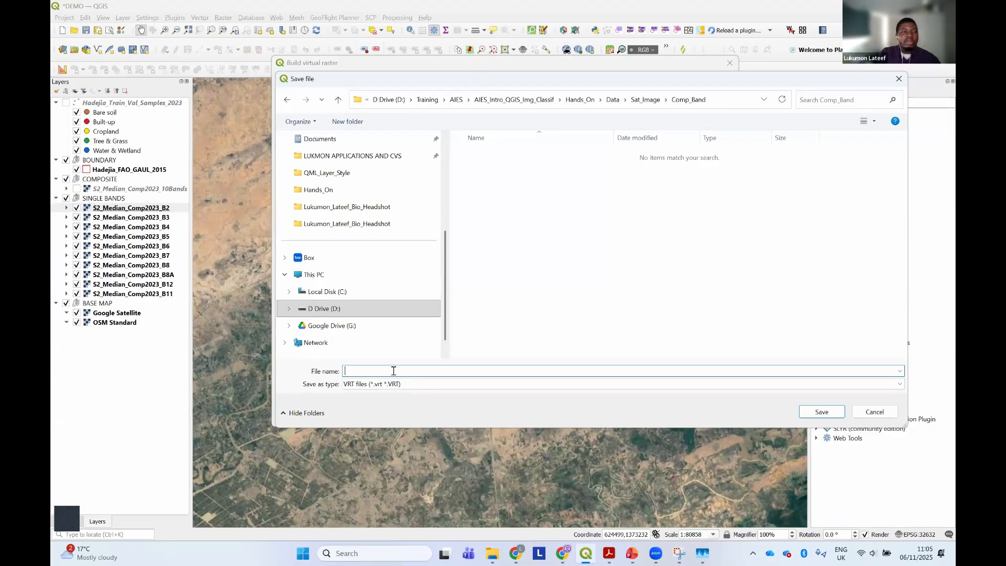
pyautogui.write('C')
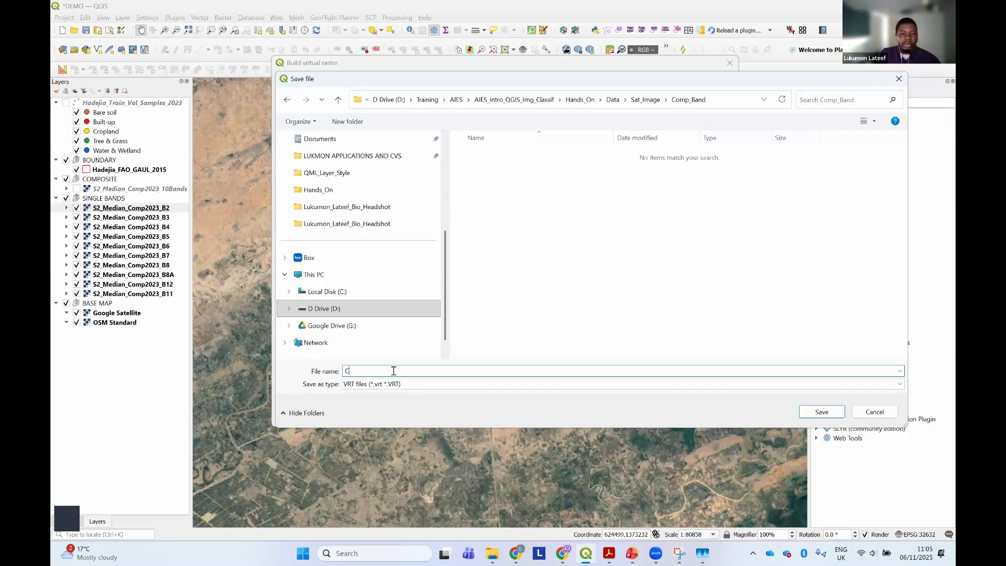
pyautogui.press('capslock')
pyautogui.write('omp')
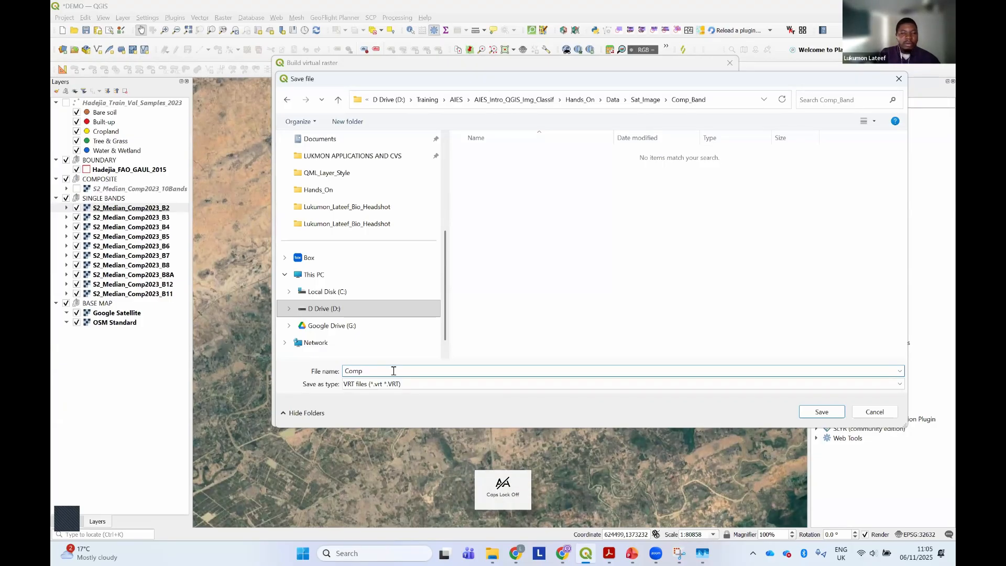
pyautogui.write('_')
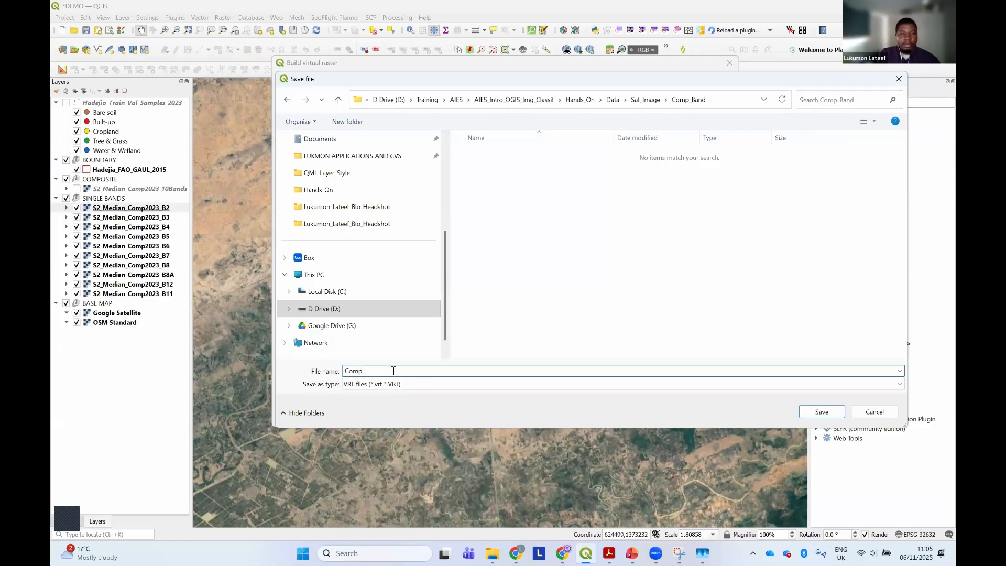
pyautogui.press('BackSpace')
pyautogui.write('osite')
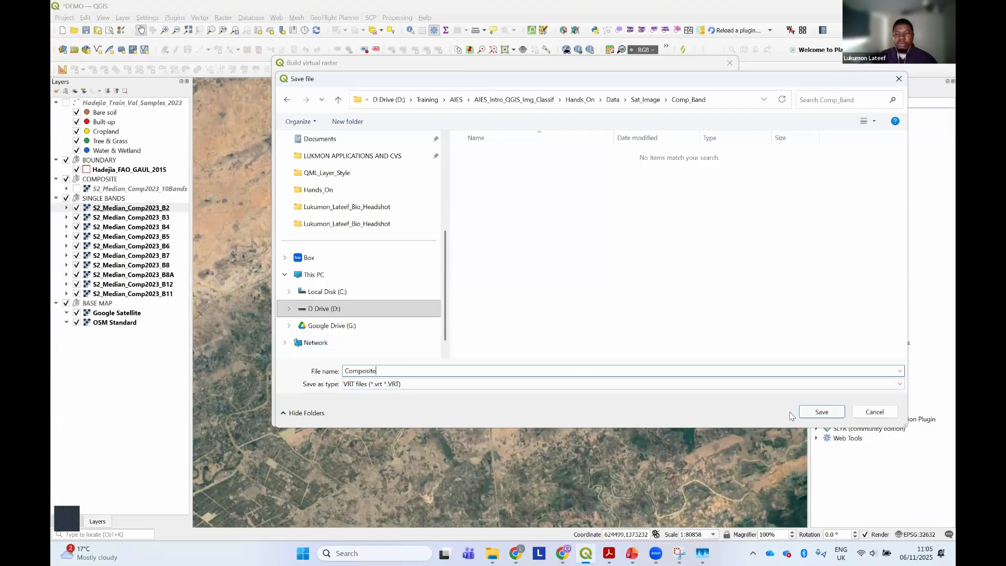
pyautogui.click(817, 412)
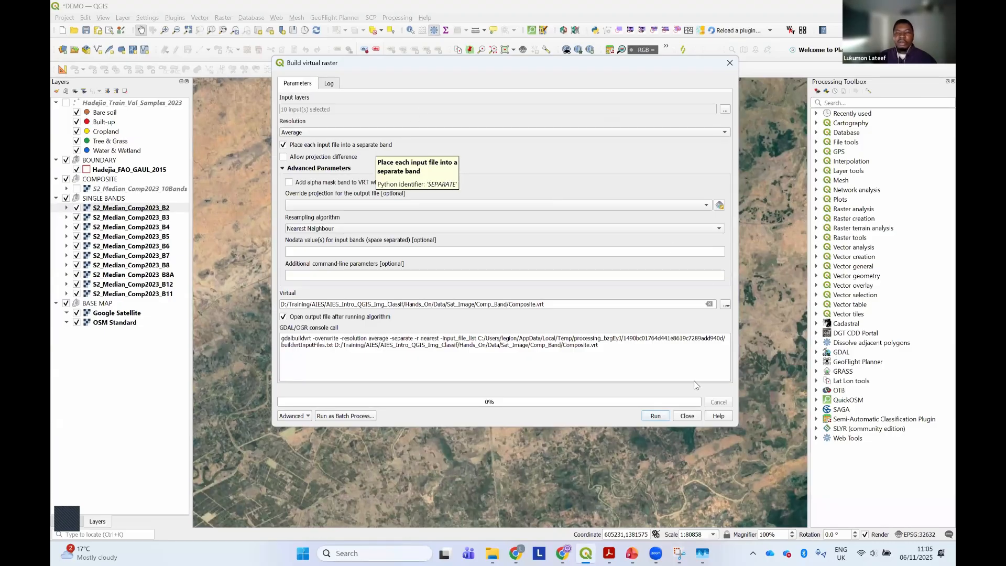
pyautogui.click(655, 416)
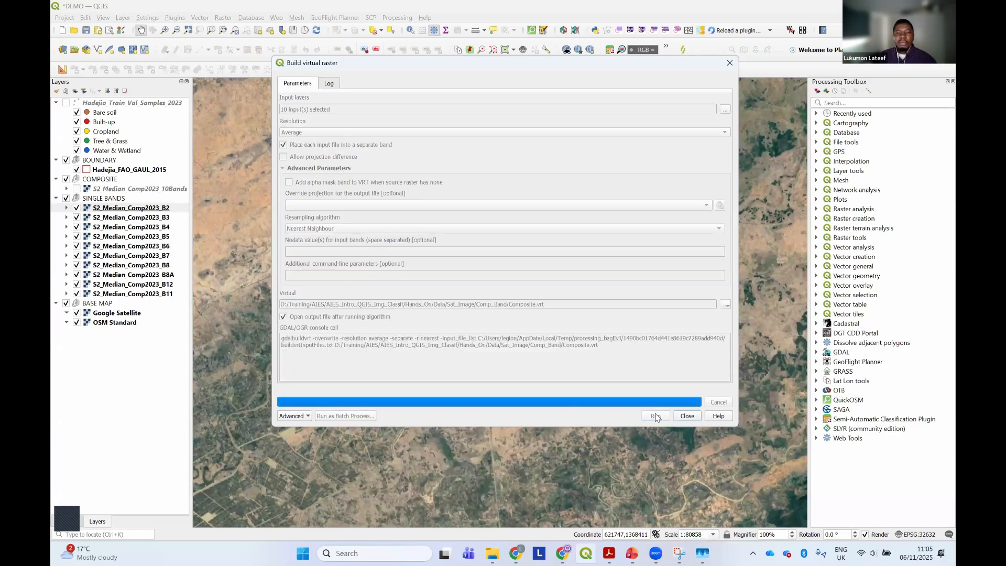
pyautogui.click(686, 416)
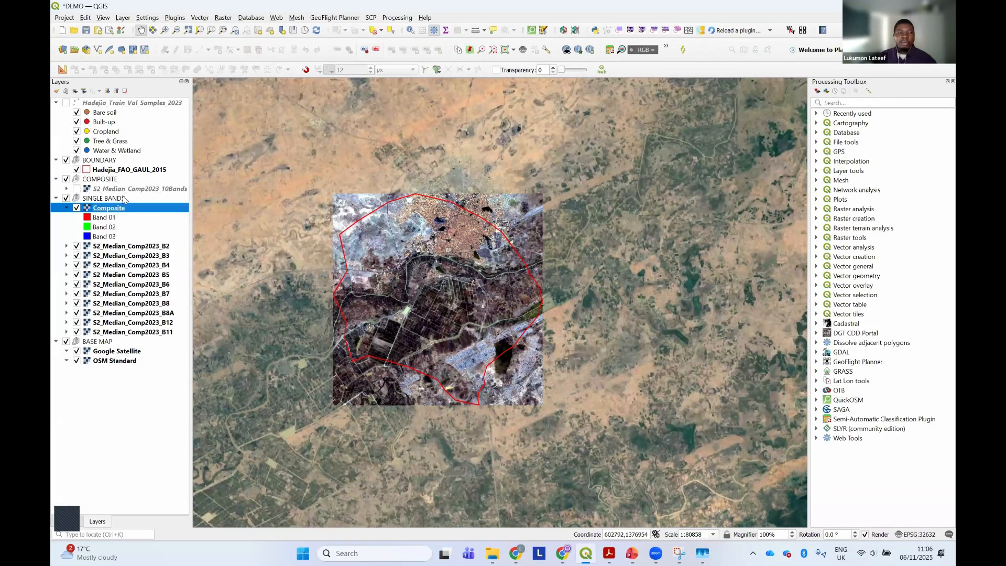
# Open the Composite layer's symbology properties and set the red band to Band 08
pyautogui.rightClick(118, 208)
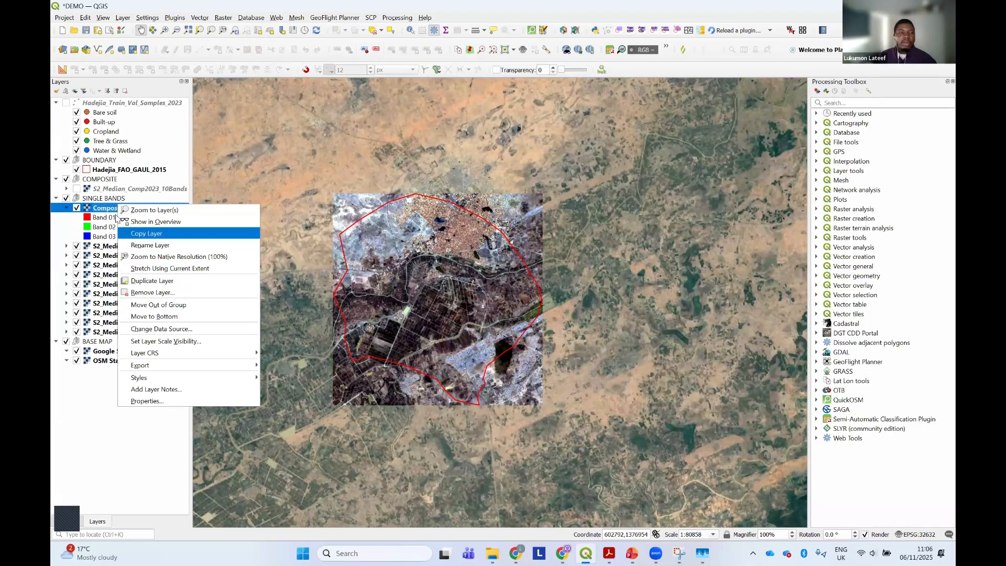
pyautogui.click(151, 400)
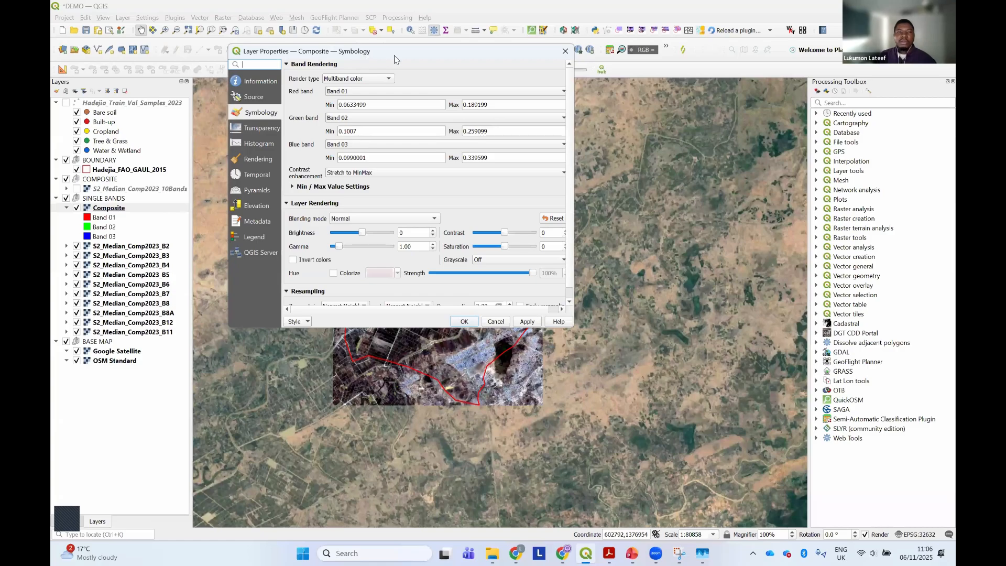
pyautogui.moveTo(361, 51); pyautogui.dragTo(591, 55)
pyautogui.click(588, 97)
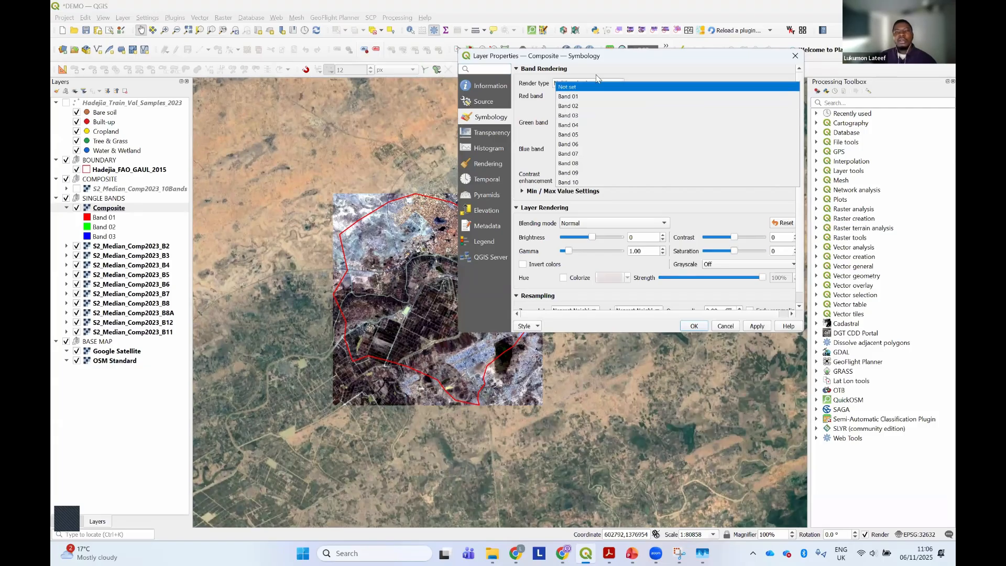
pyautogui.click(604, 64)
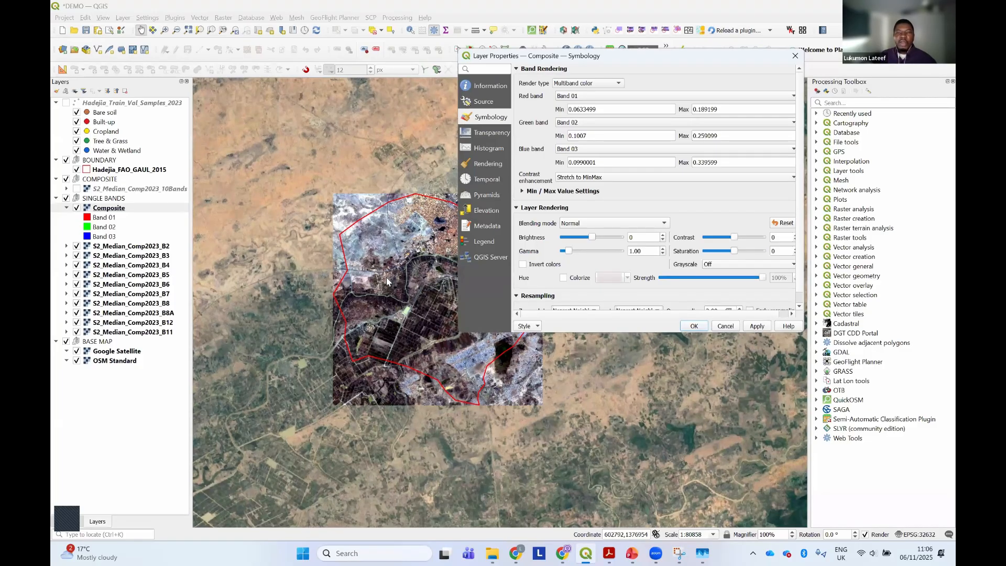
pyautogui.click(577, 98)
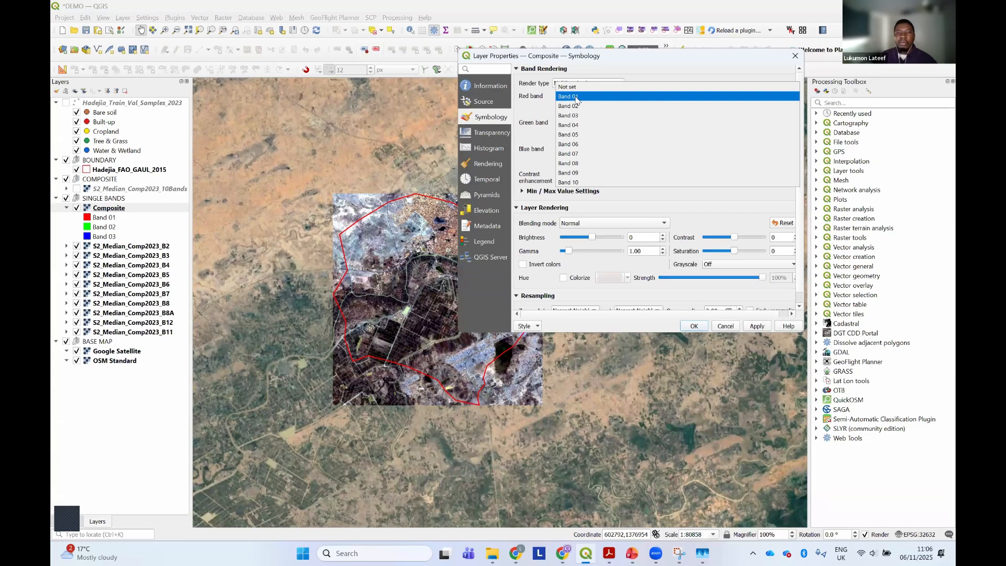
pyautogui.click(621, 69)
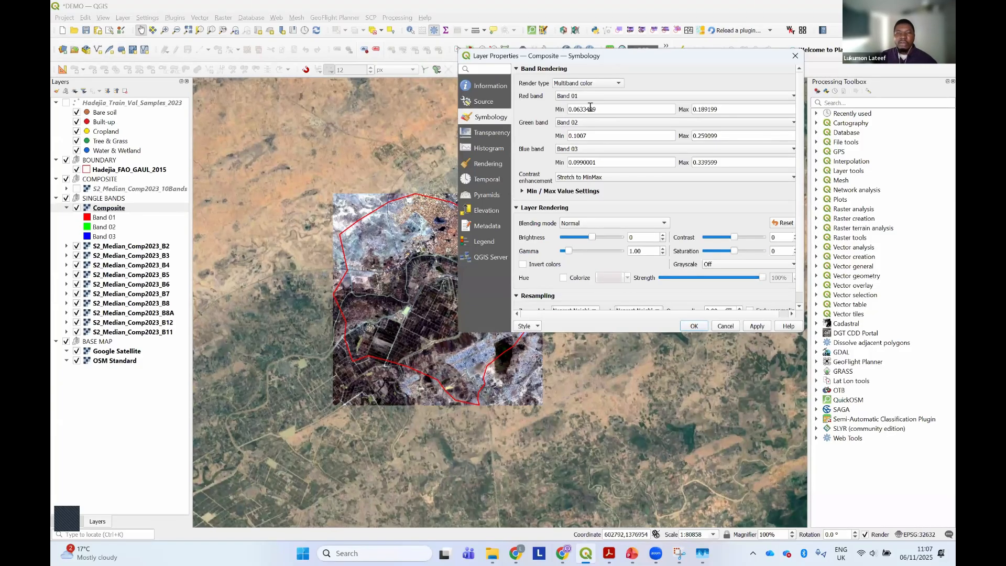
pyautogui.click(568, 96)
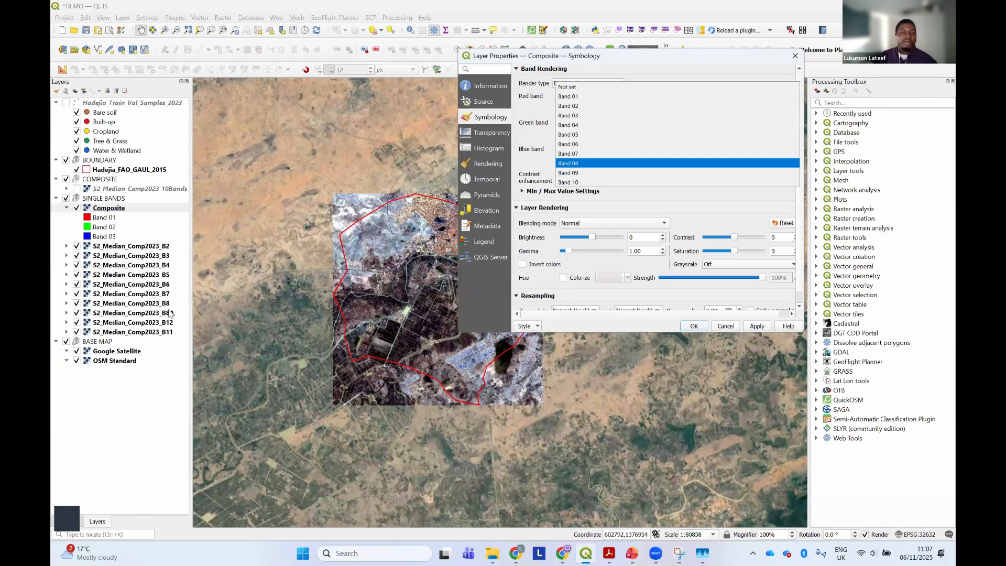
pyautogui.click(578, 163)
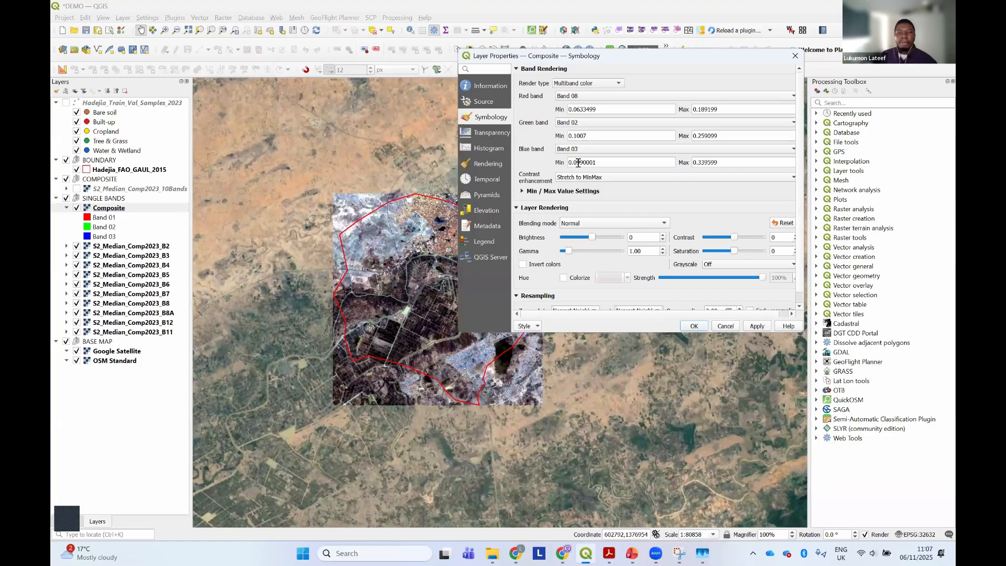
# Set the Composite's green band to Band 03 and blue band to Band 02, then apply the symbology and close the properties
pyautogui.click(593, 123)
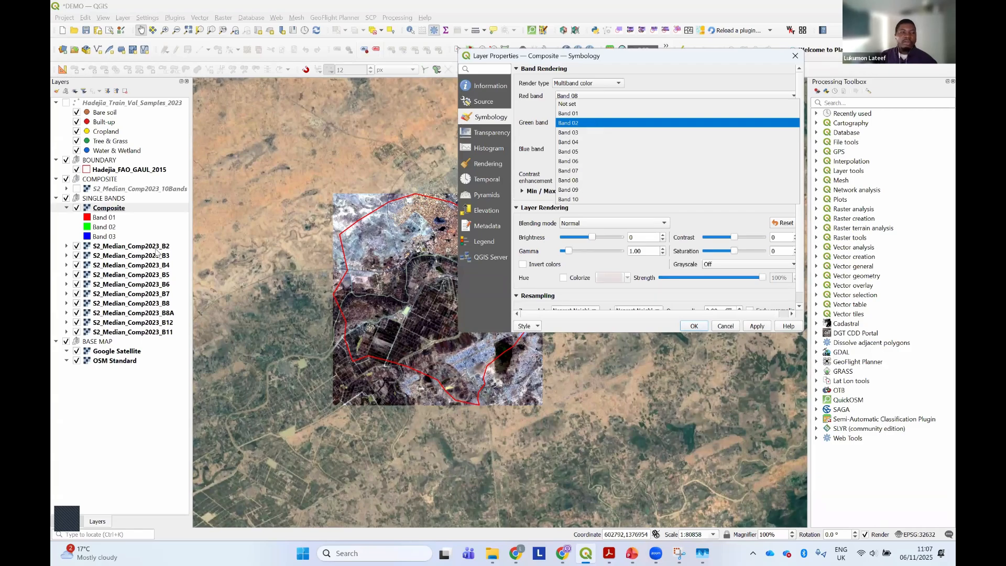
pyautogui.click(591, 123)
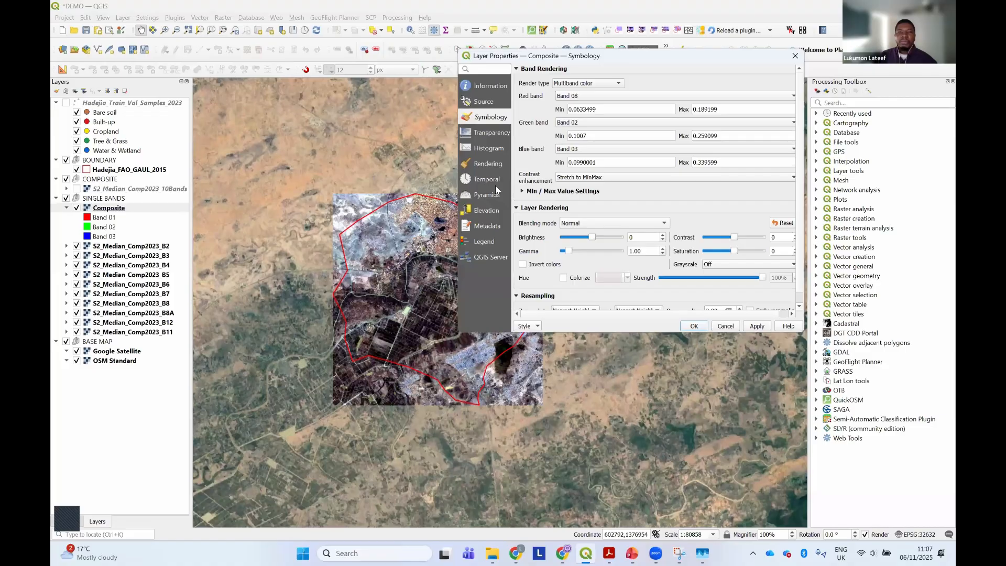
pyautogui.click(574, 151)
pyautogui.click(574, 150)
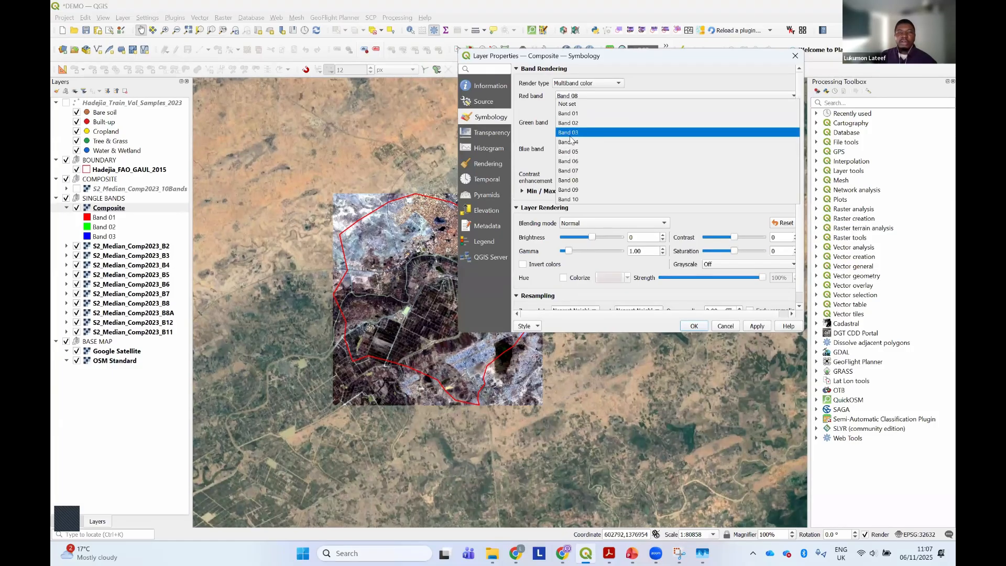
pyautogui.click(574, 133)
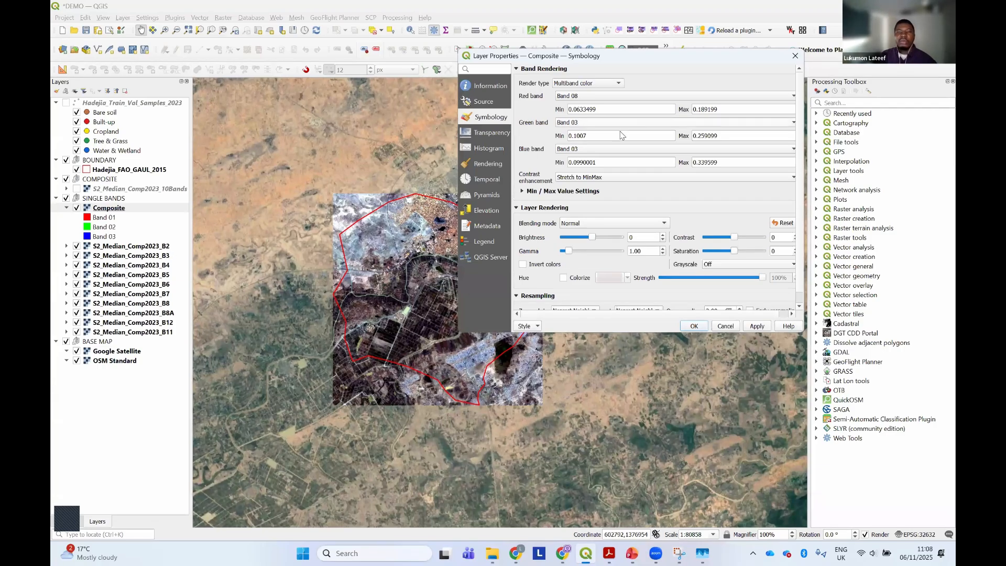
pyautogui.click(599, 151)
pyautogui.click(595, 139)
pyautogui.click(756, 326)
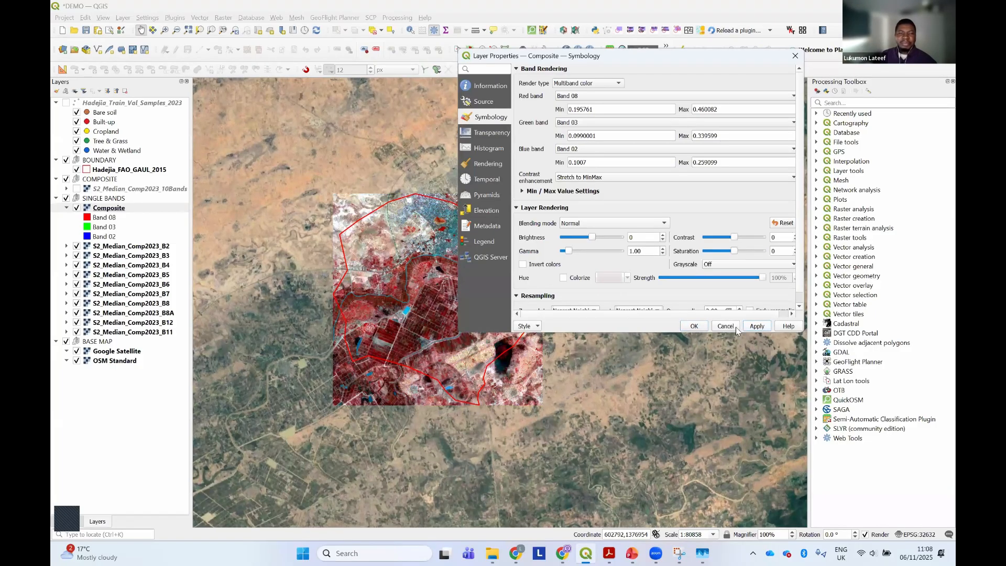
pyautogui.click(695, 327)
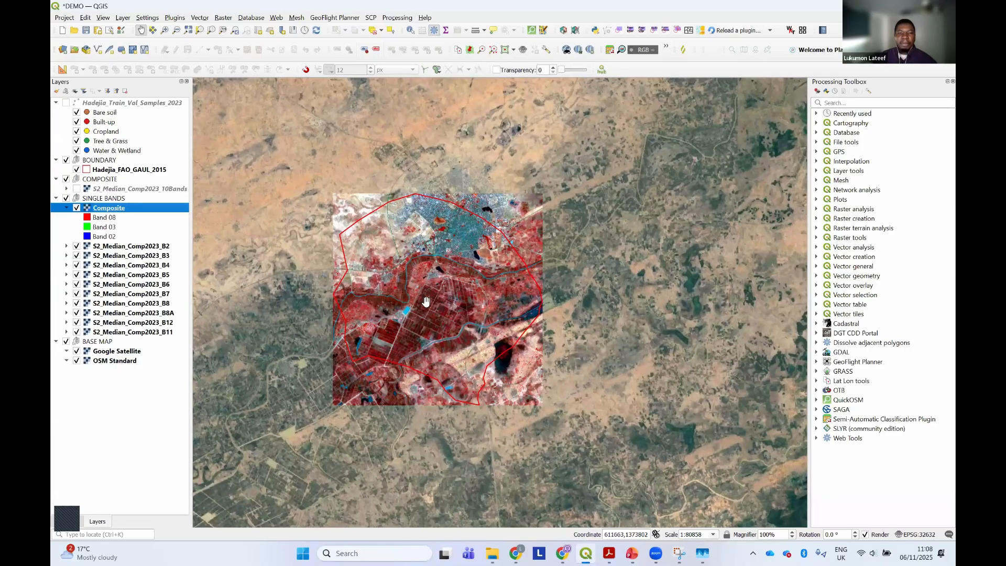
# Start clipping the Composite raster by mask layer, using Hadejia_FAO_GAUL_2015 as the mask and keeping the input raster's resolution
pyautogui.scroll(2, 443, 286)
pyautogui.scroll(-2, 443, 287)
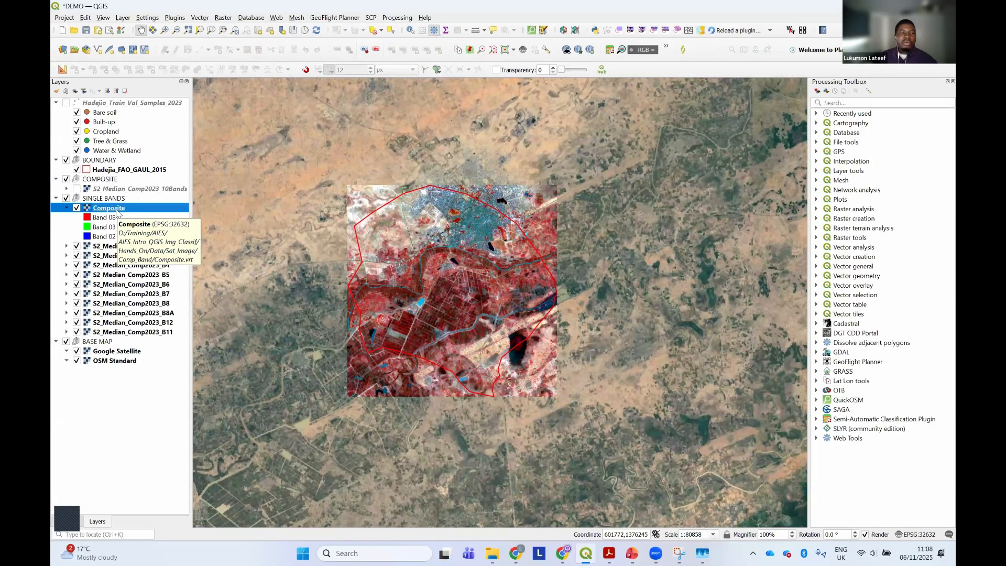
pyautogui.click(223, 19)
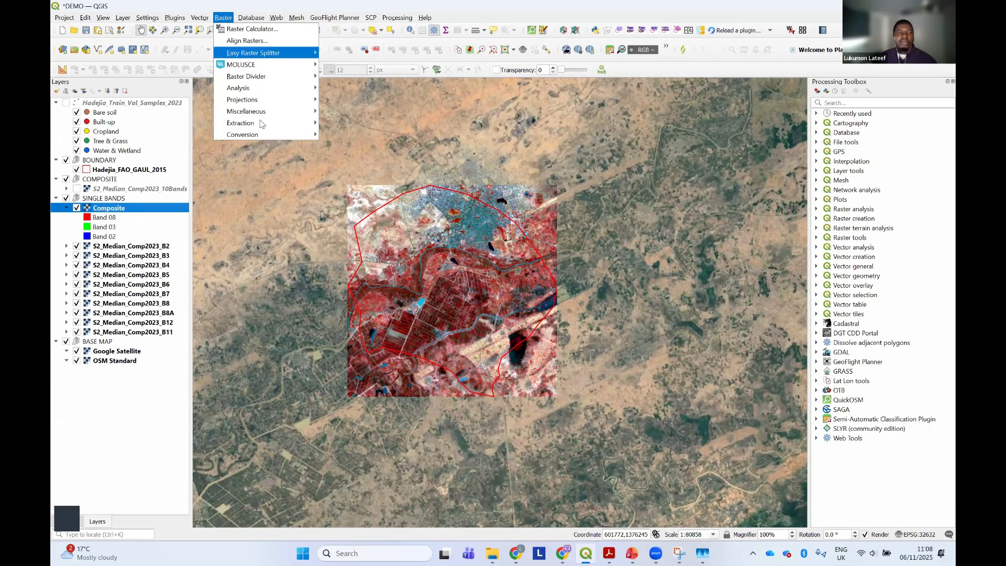
pyautogui.moveTo(260, 124)
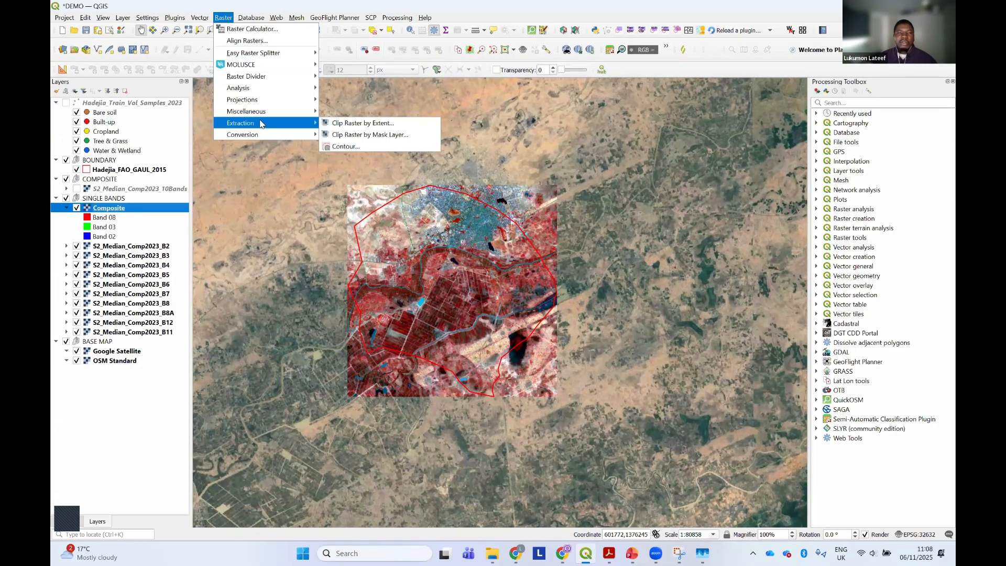
pyautogui.click(340, 135)
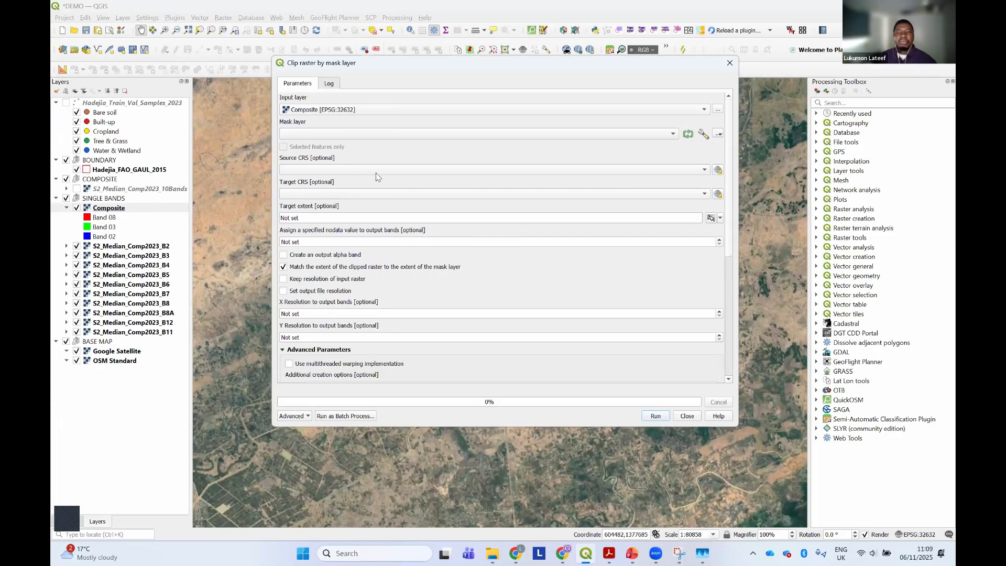
pyautogui.click(672, 135)
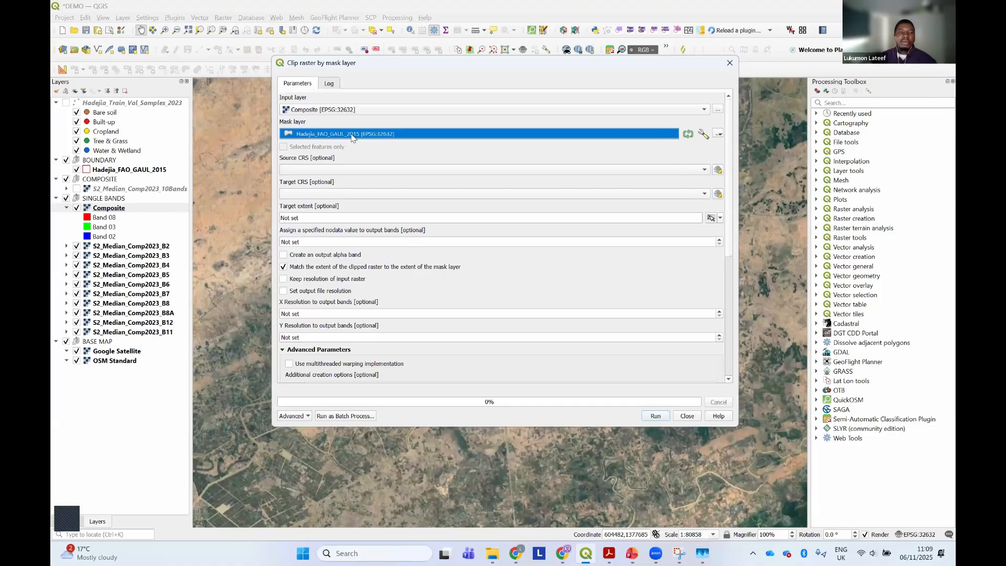
pyautogui.click(352, 137)
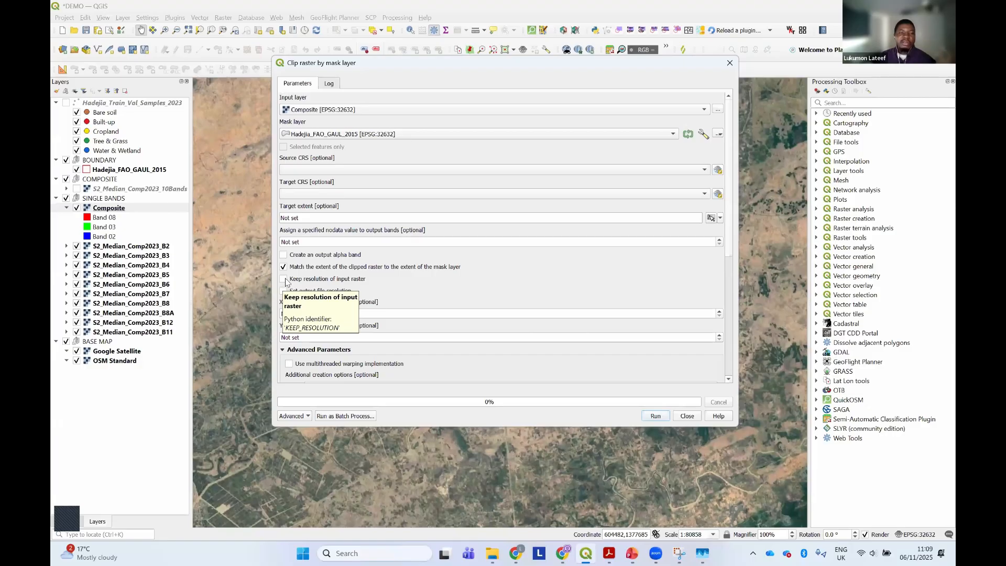
pyautogui.click(283, 280)
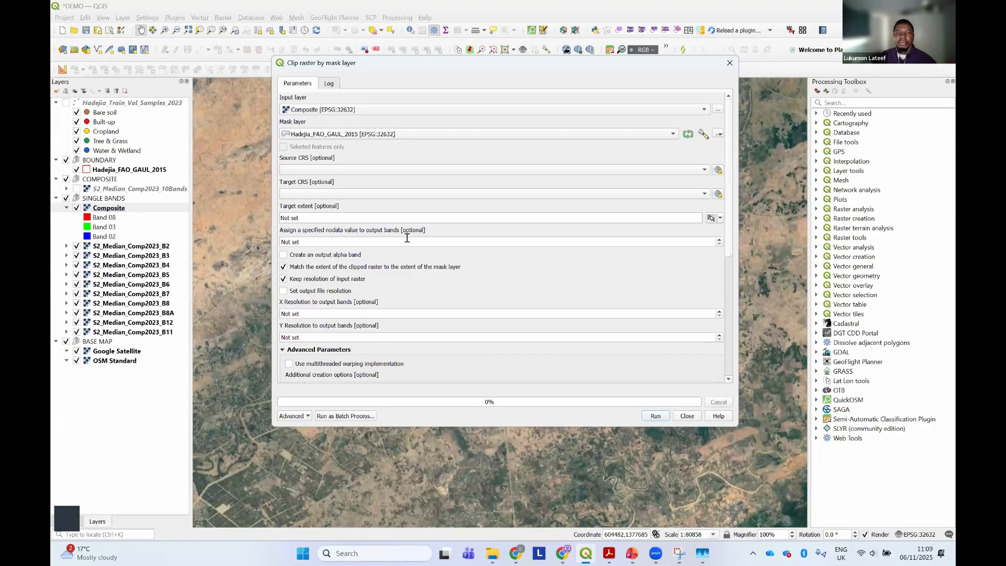
# Set the clipped output to a TIF file named Composite_Clipped in the Comp_Band folder
pyautogui.scroll(-5, 708, 304)
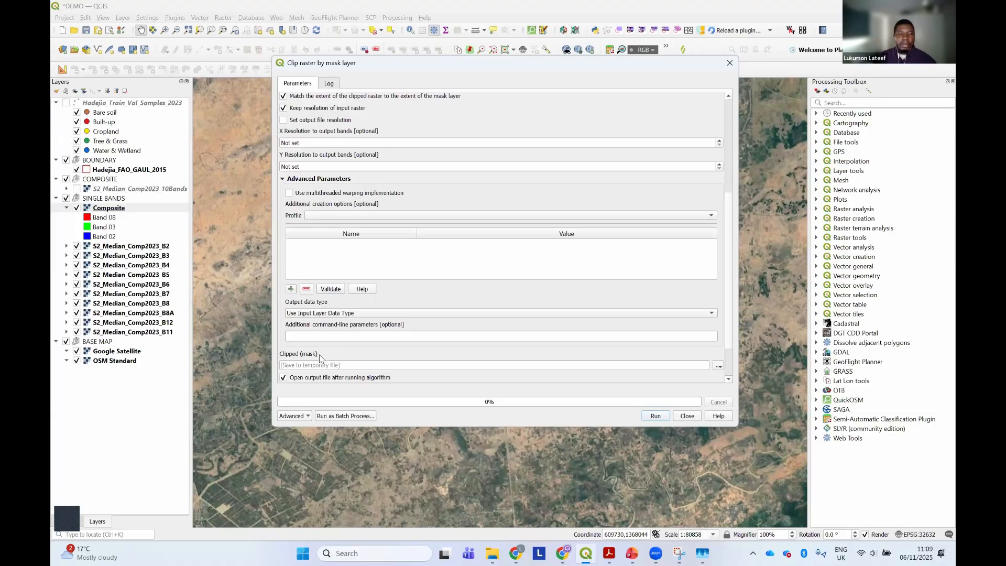
pyautogui.click(719, 368)
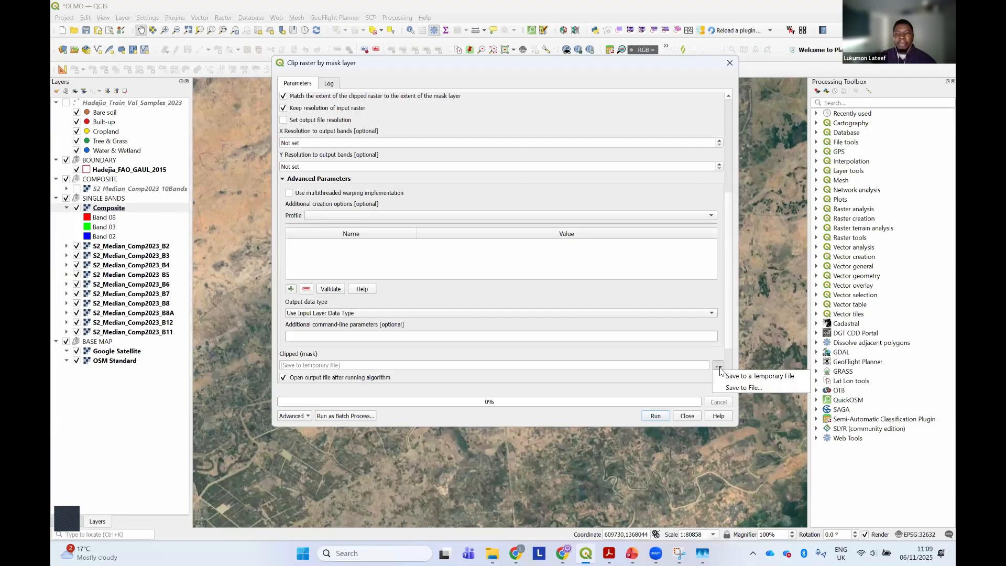
pyautogui.click(735, 389)
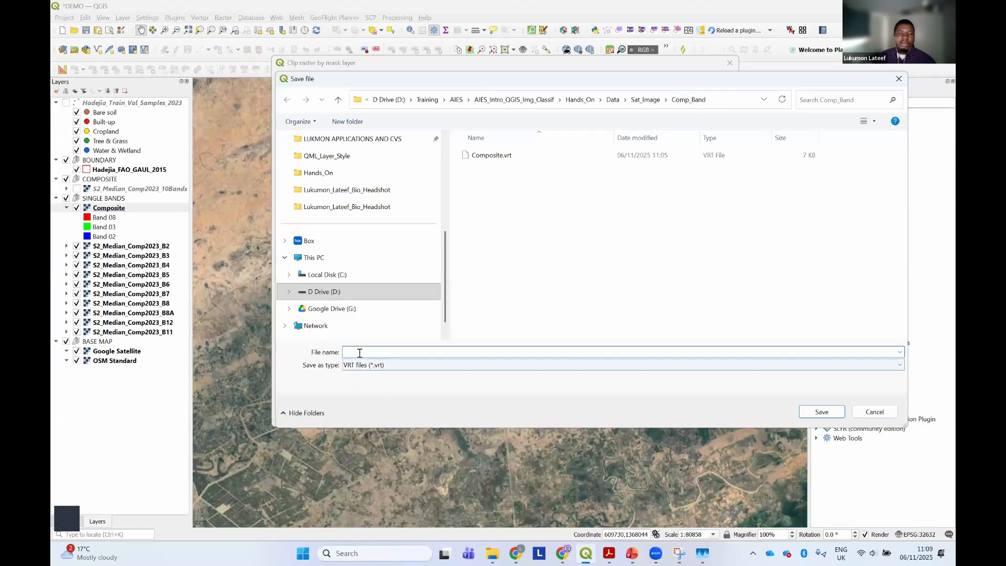
pyautogui.write('Co')
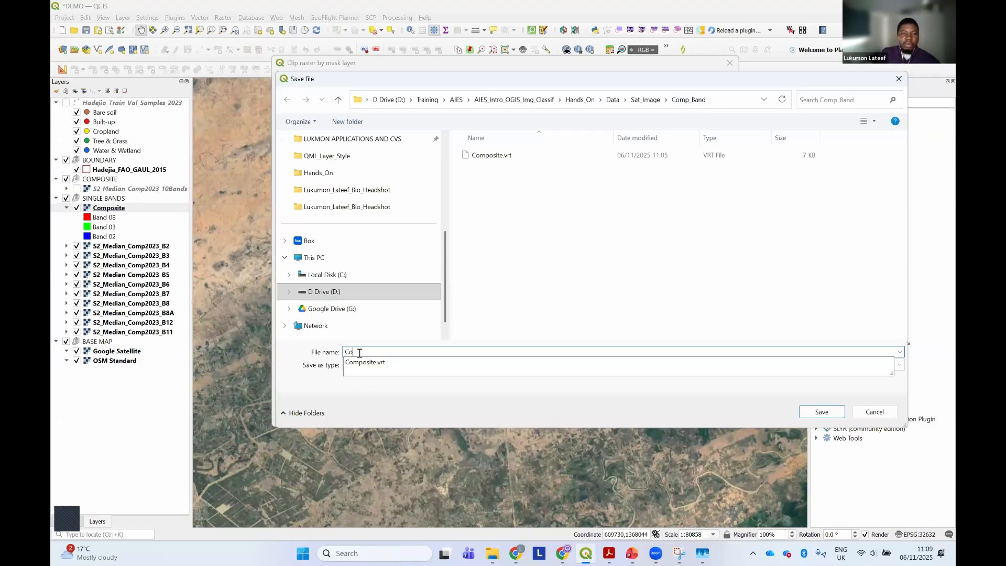
pyautogui.write('mposite_Clipped')
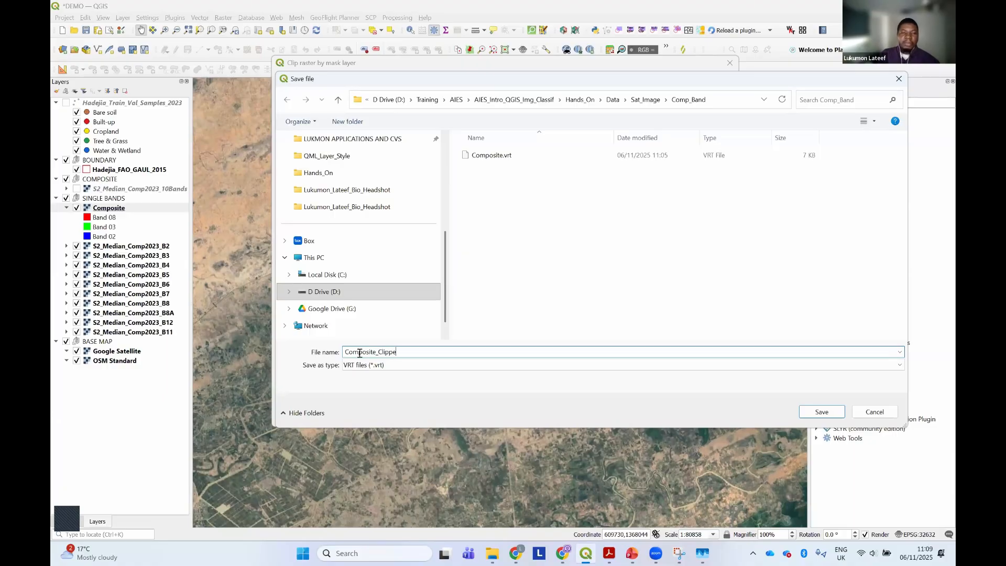
pyautogui.click(366, 365)
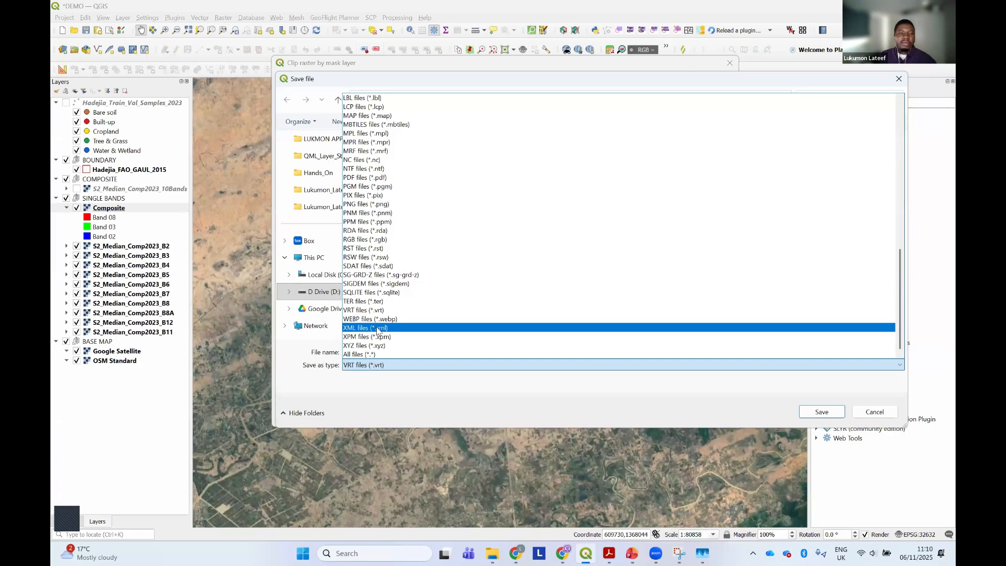
pyautogui.scroll(15, 377, 330)
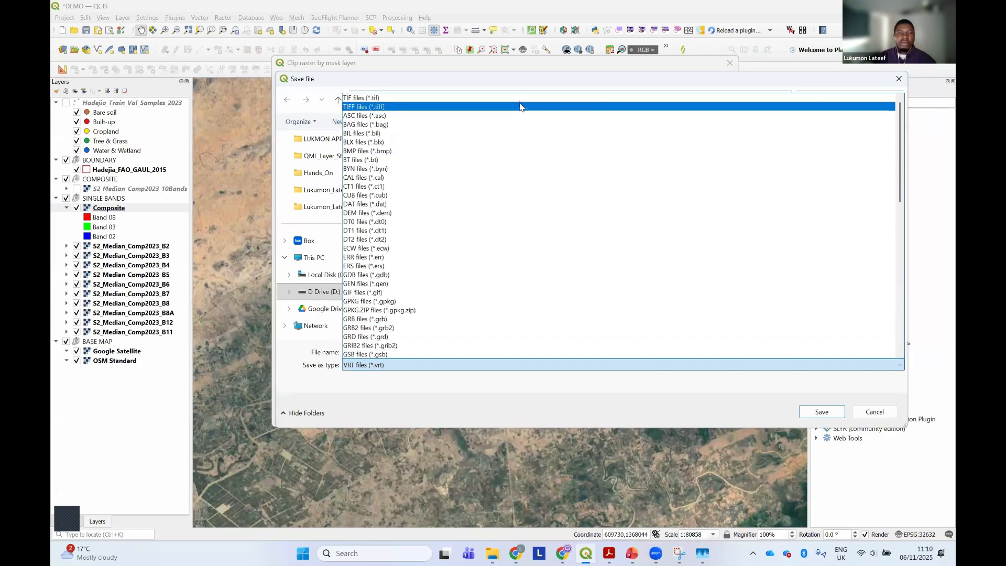
pyautogui.click(521, 98)
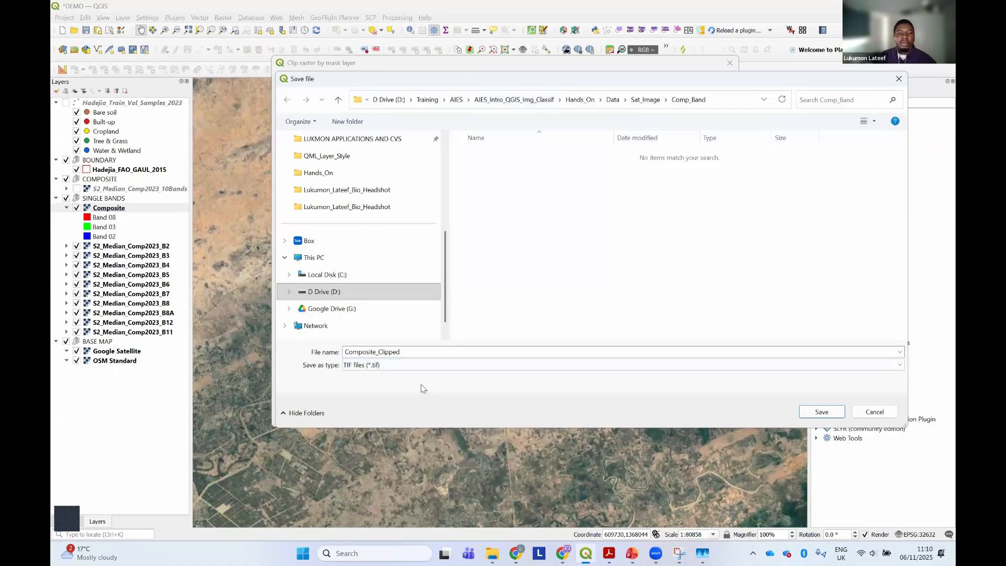
pyautogui.click(349, 366)
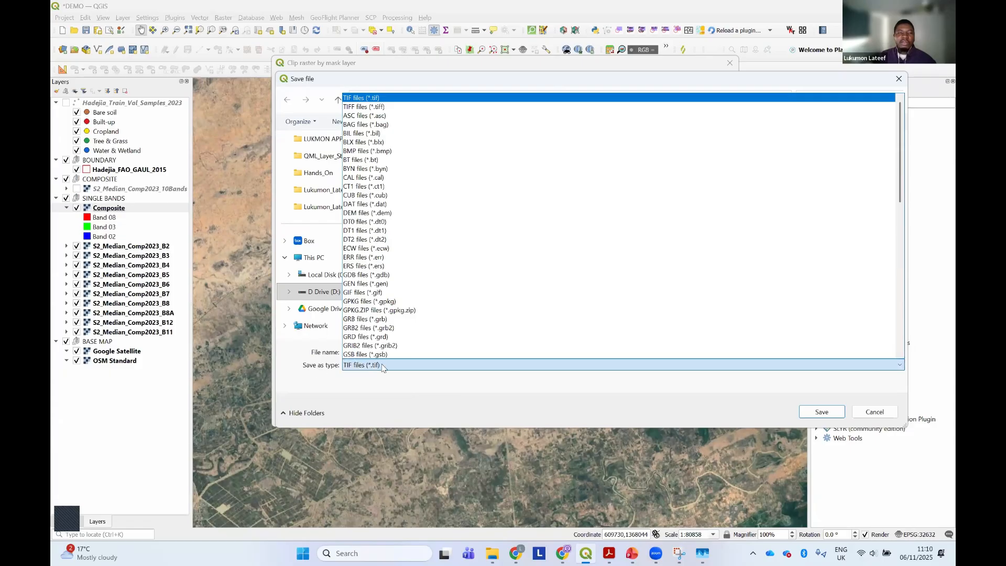
pyautogui.click(385, 97)
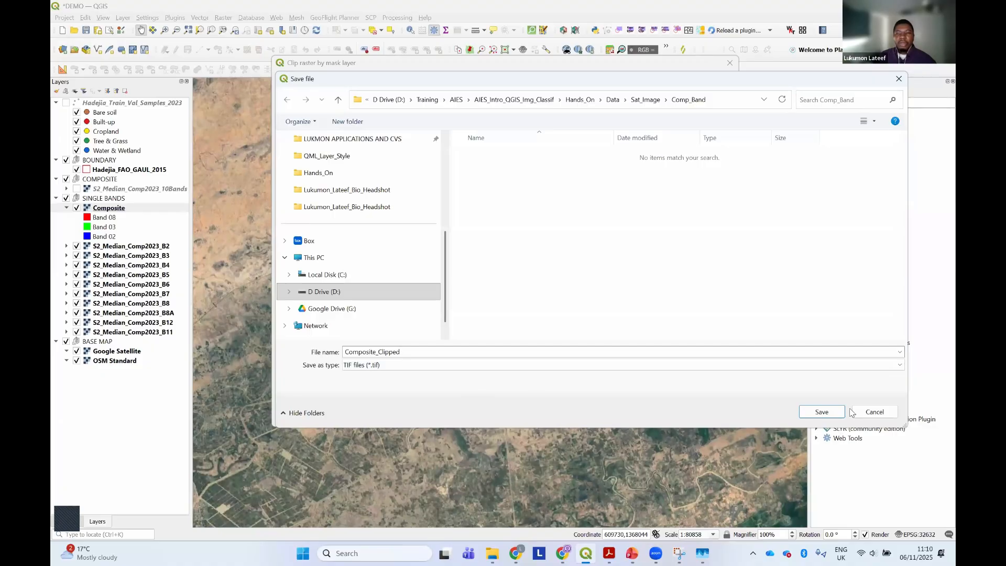
pyautogui.click(821, 413)
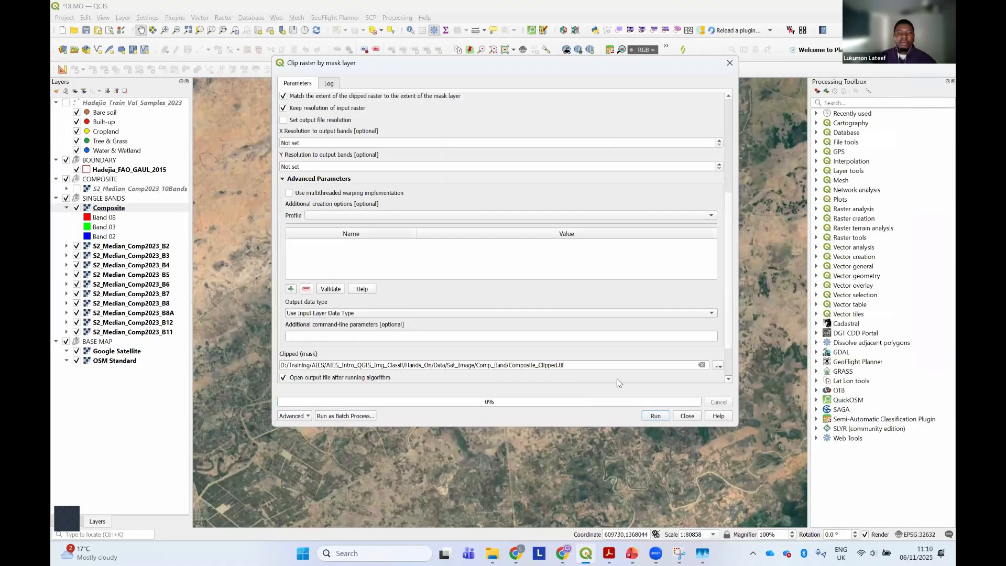
# Review the clip parameters, run the mask clipping, and close its dialog
pyautogui.moveTo(727, 291); pyautogui.dragTo(720, 156)
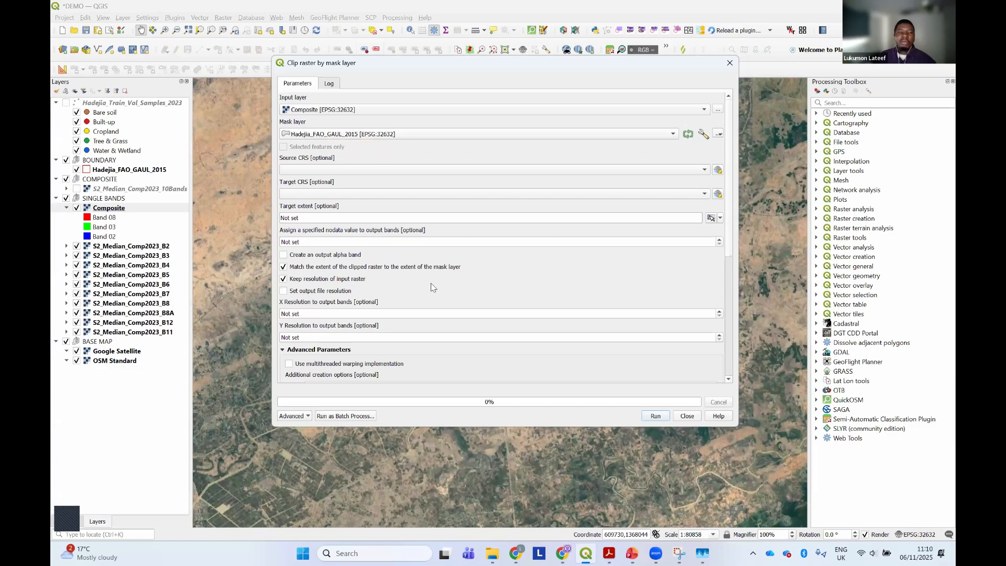
pyautogui.scroll(-8, 717, 323)
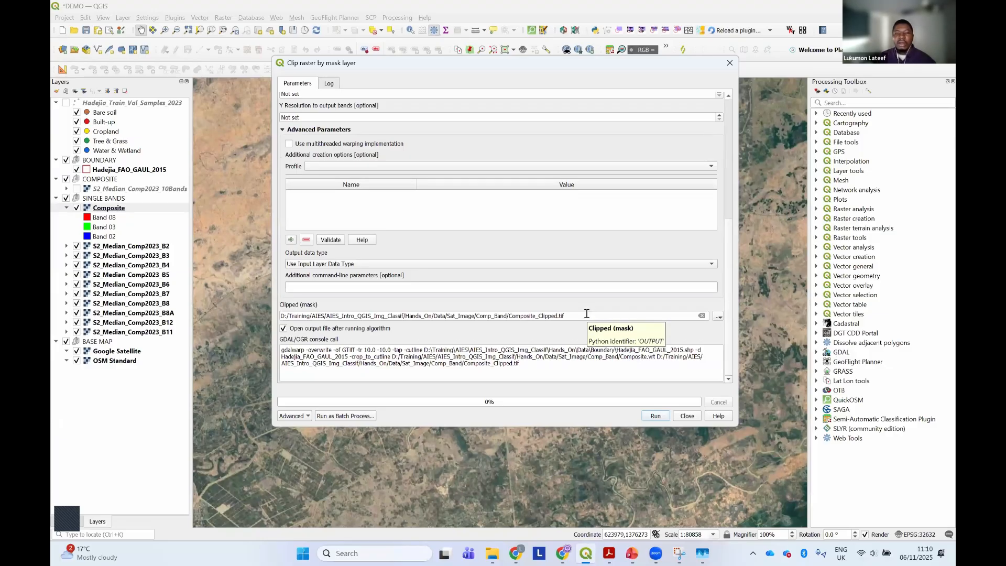
pyautogui.click(654, 416)
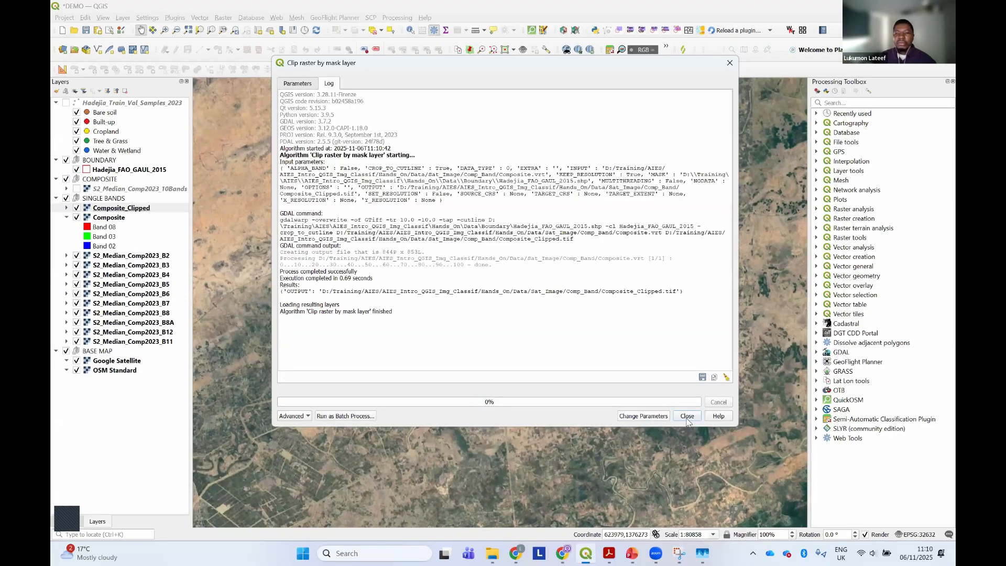
pyautogui.click(688, 419)
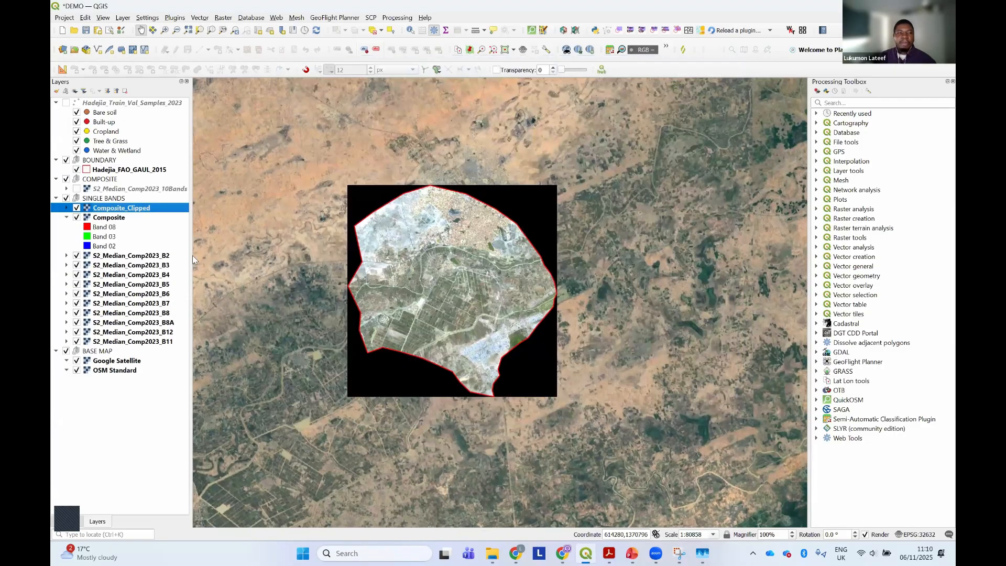
# Collapse the Composite layer's band legend and hide the layer
pyautogui.click(66, 217)
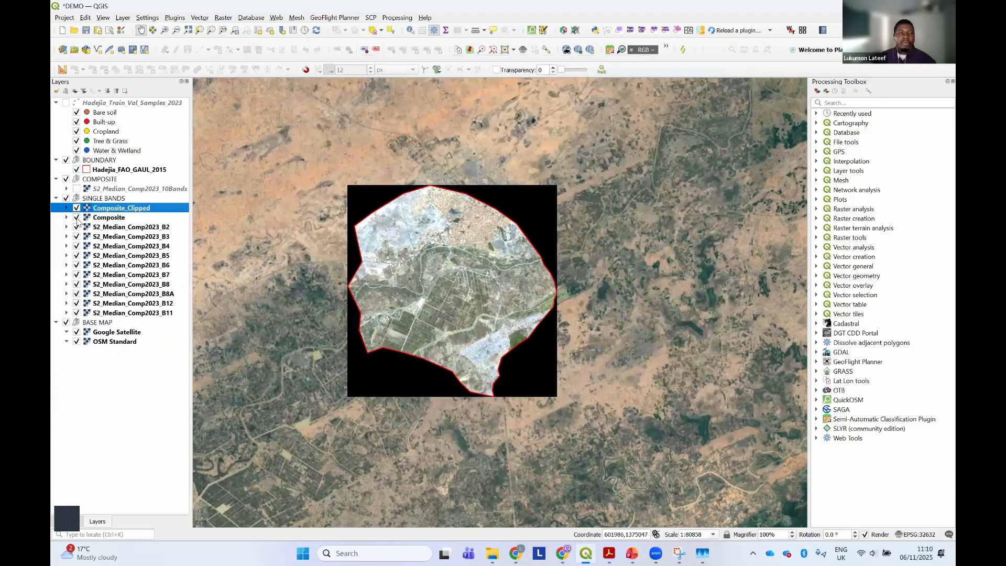
pyautogui.click(108, 219)
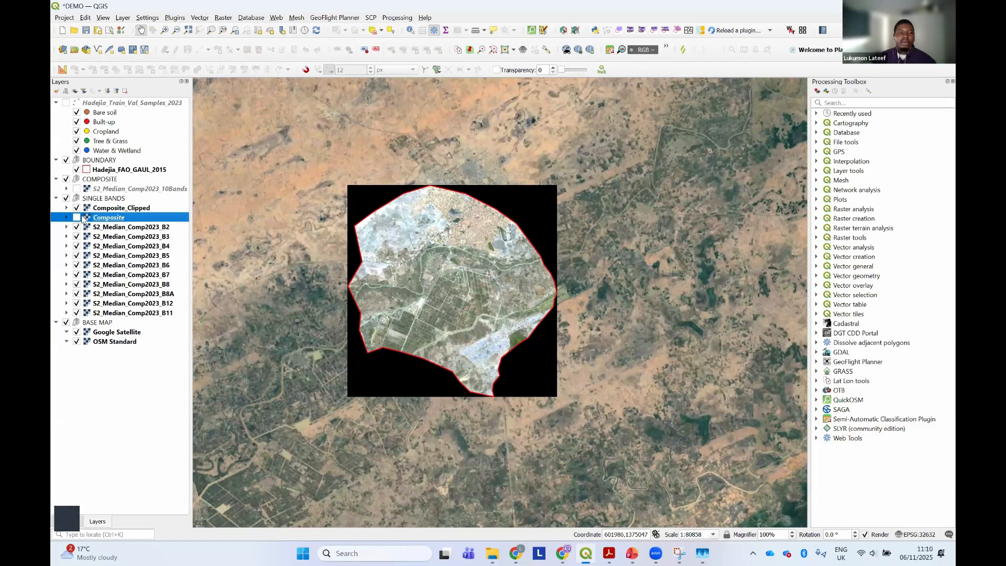
# Set an additional no data value of 0 in Composite_Clipped's transparency properties, apply it, and close the properties
pyautogui.click(100, 209)
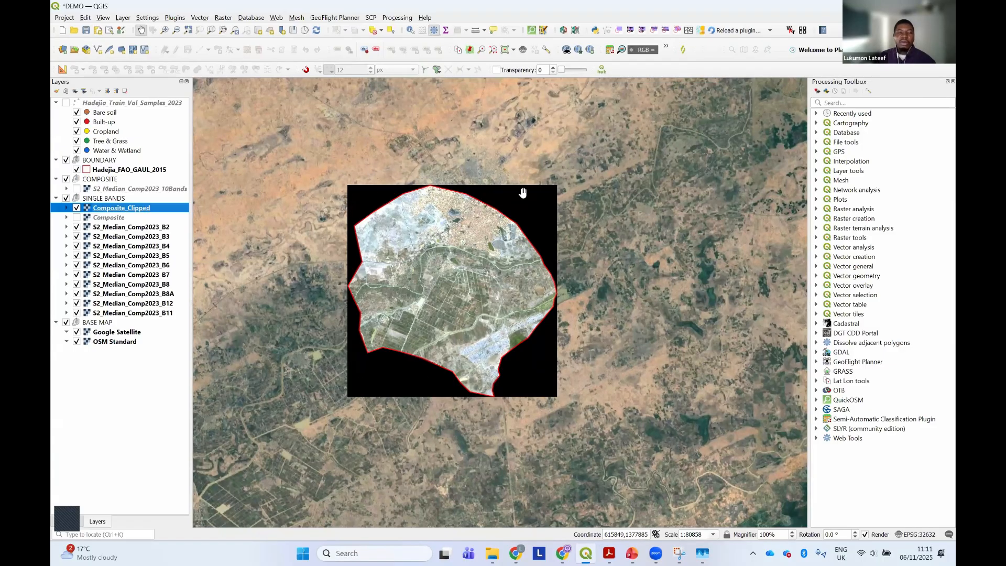
pyautogui.rightClick(134, 210)
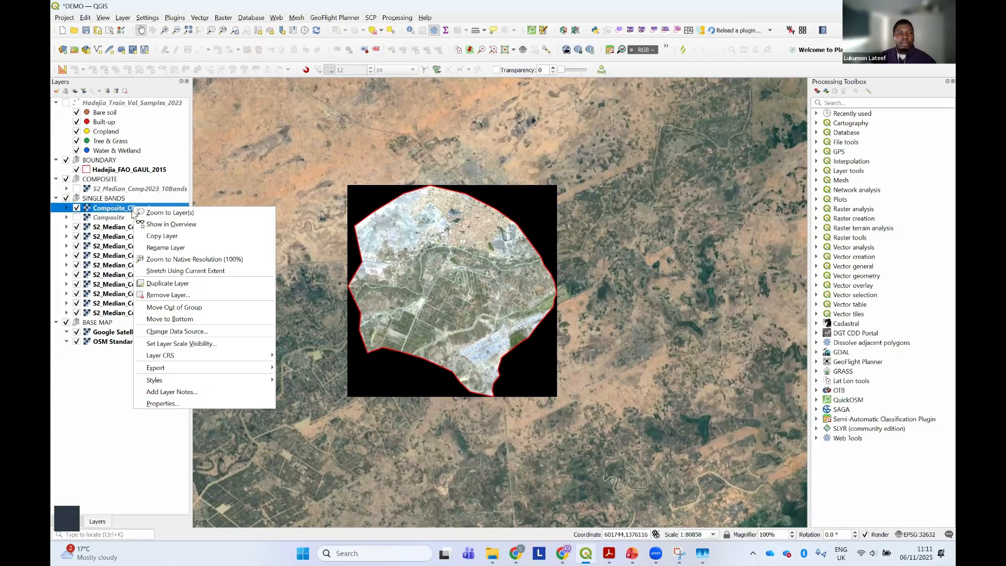
pyautogui.click(162, 403)
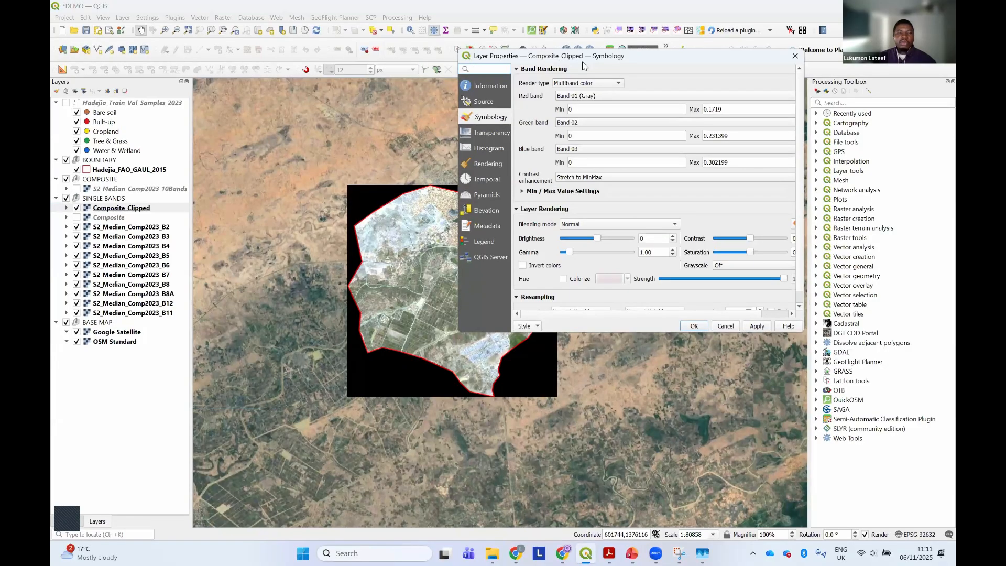
pyautogui.moveTo(583, 64); pyautogui.dragTo(423, 202)
pyautogui.click(330, 270)
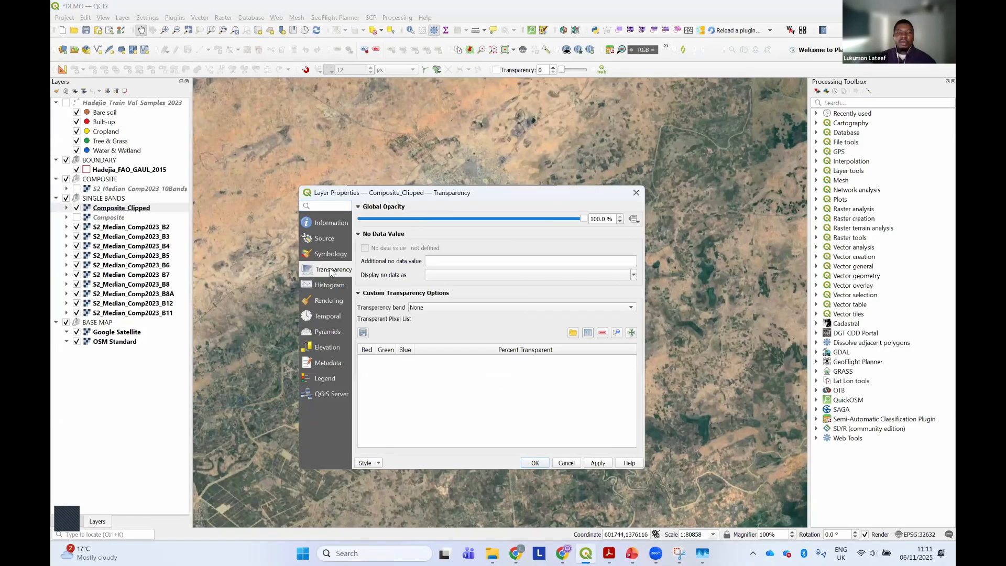
pyautogui.moveTo(439, 199); pyautogui.dragTo(222, 136)
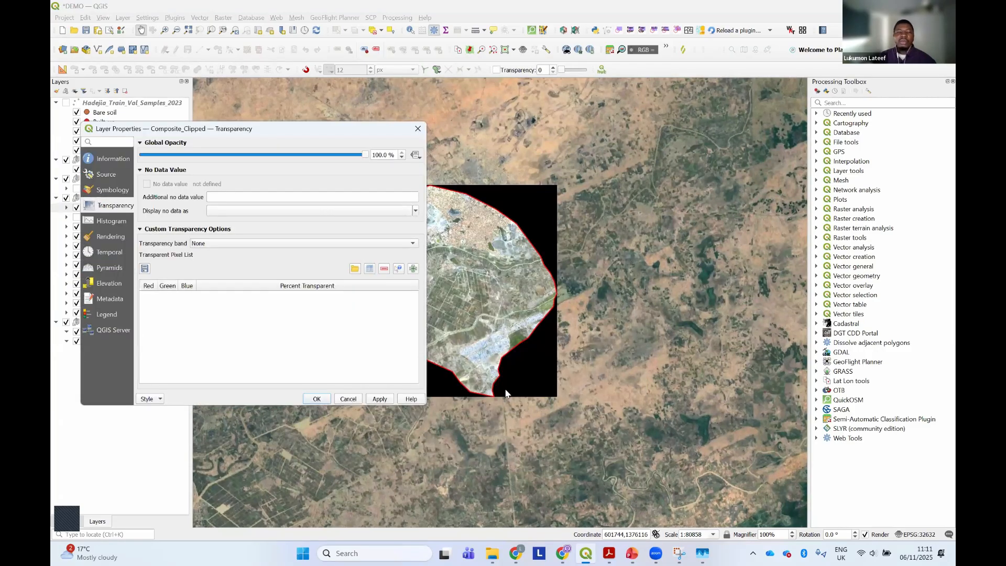
pyautogui.click(262, 197)
pyautogui.click(380, 399)
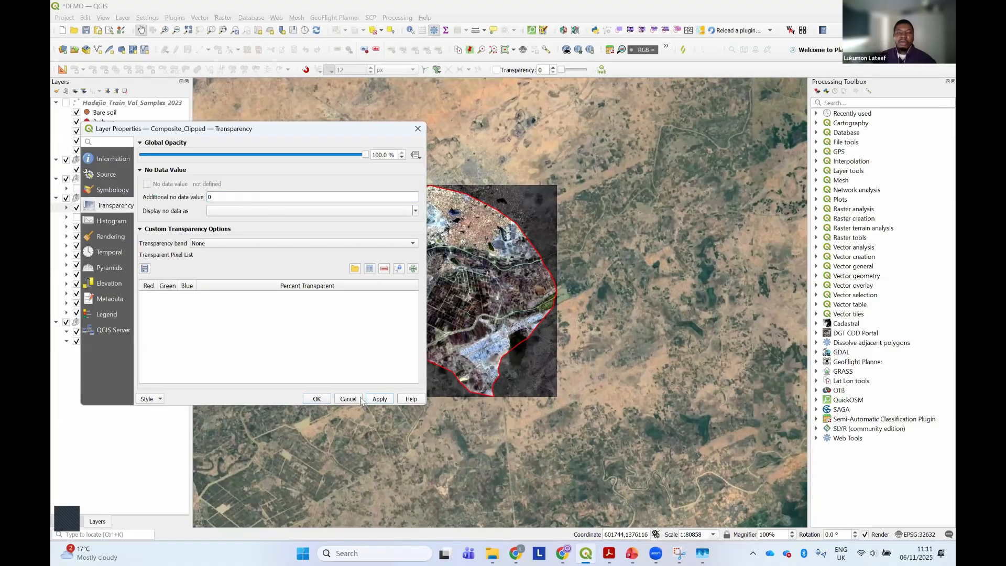
pyautogui.click(317, 399)
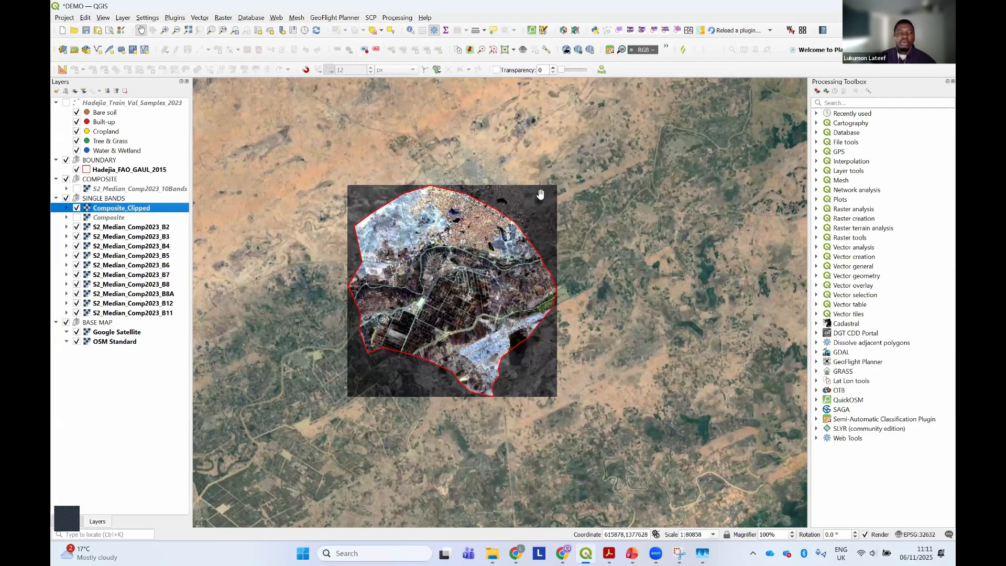
# Move the Composite_Clipped and Composite layers into the COMPOSITE group and collapse the Composite_Clipped legend
pyautogui.keyDown('ctrl'); pyautogui.click(107, 217); pyautogui.keyUp('ctrl')
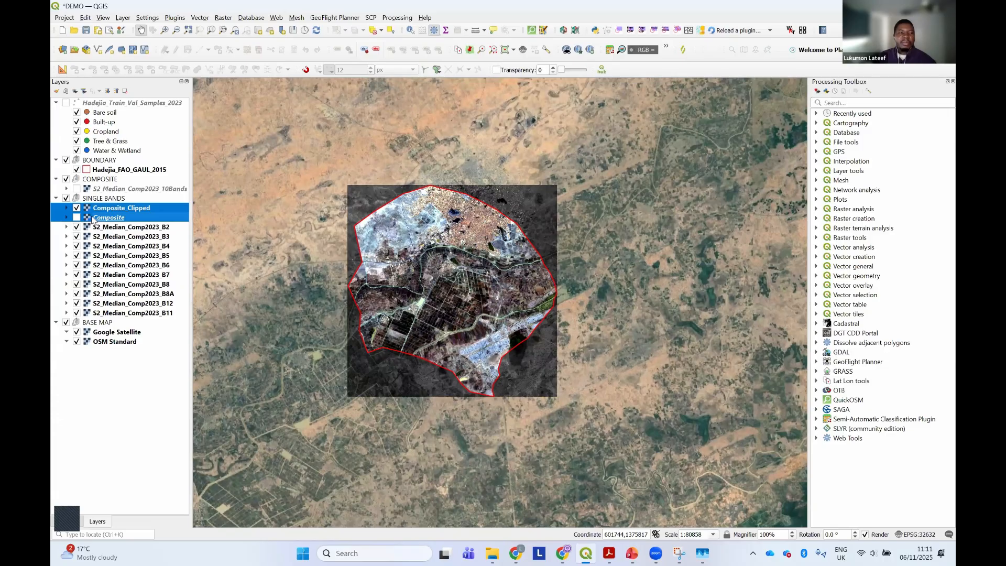
pyautogui.click(93, 180)
pyautogui.click(117, 209)
pyautogui.keyDown('ctrl'); pyautogui.click(109, 219); pyautogui.keyUp('ctrl')
pyautogui.moveTo(110, 218); pyautogui.dragTo(122, 191)
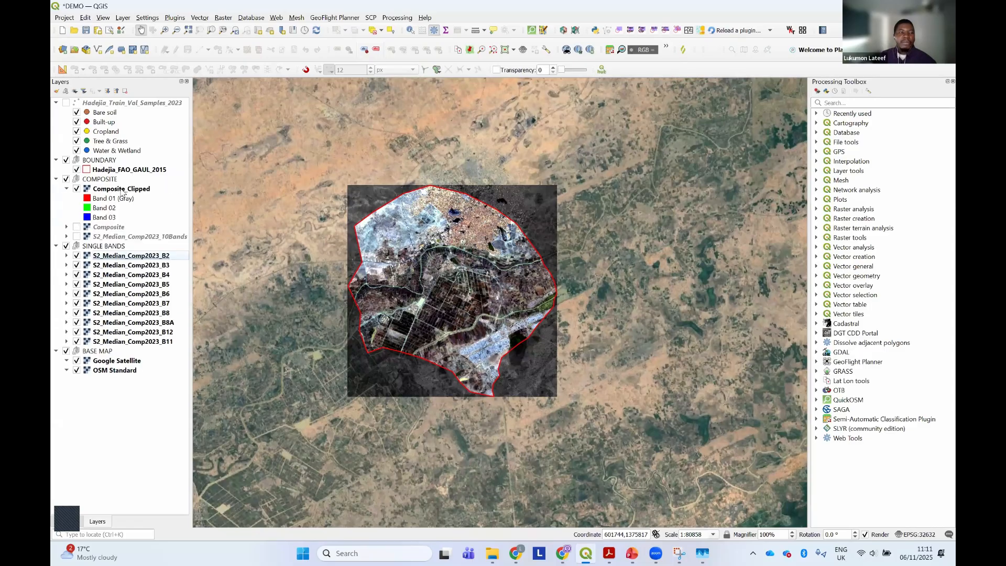
pyautogui.click(67, 189)
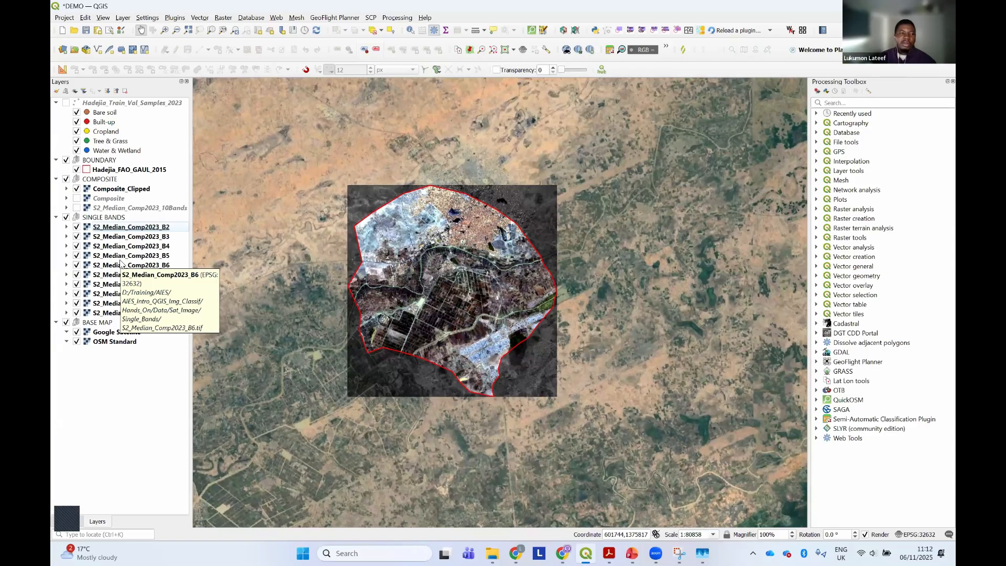
# Hide the SINGLE BANDS group and save the project
pyautogui.click(107, 229)
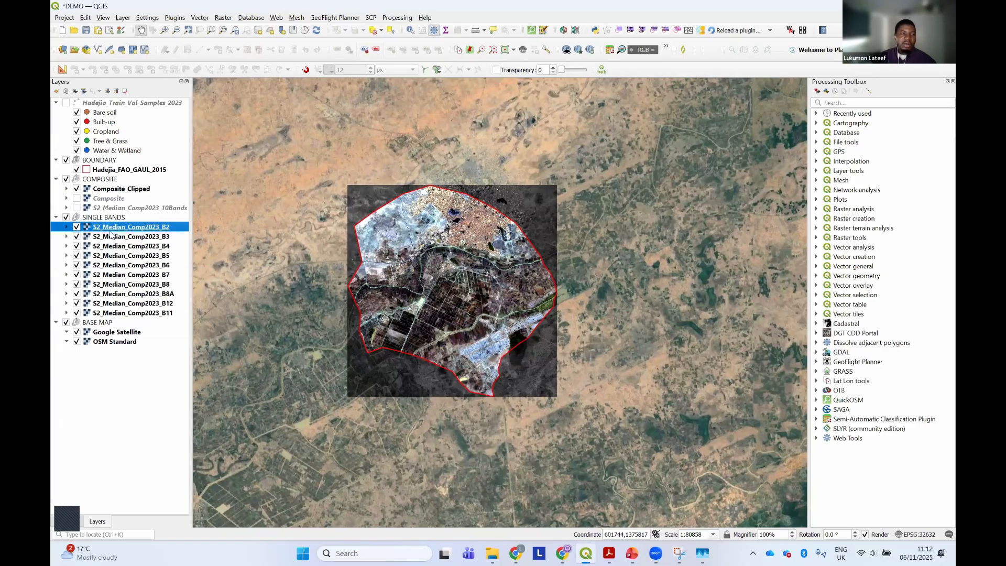
pyautogui.click(70, 218)
pyautogui.click(67, 217)
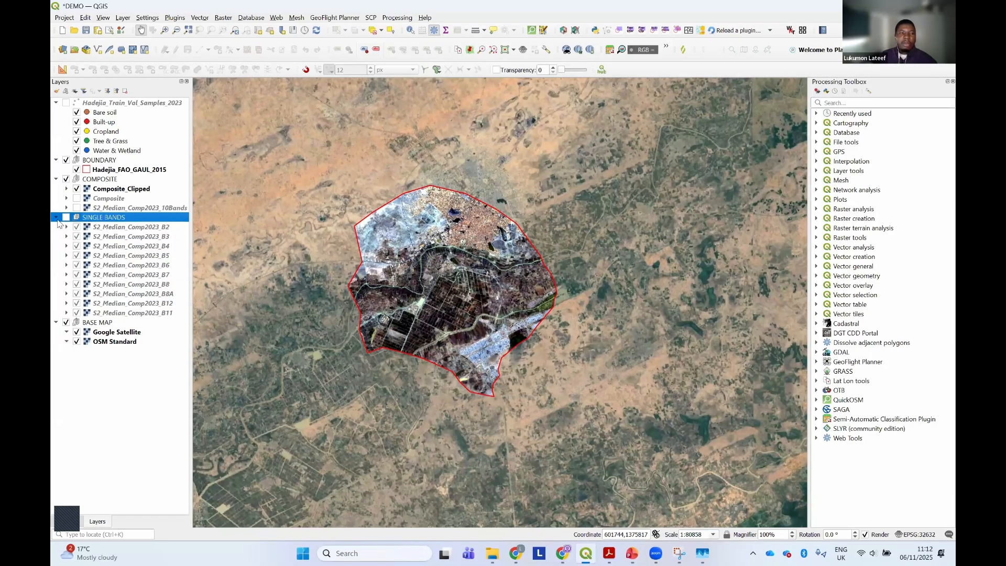
pyautogui.click(86, 30)
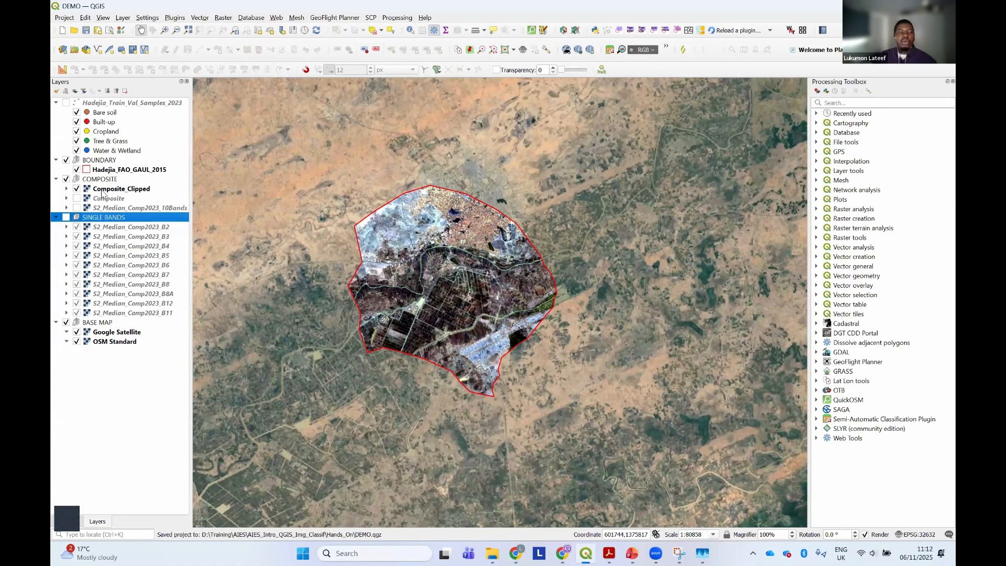
# Examine the Composite_Clipped layer on the map and expand its band legend
pyautogui.click(107, 191)
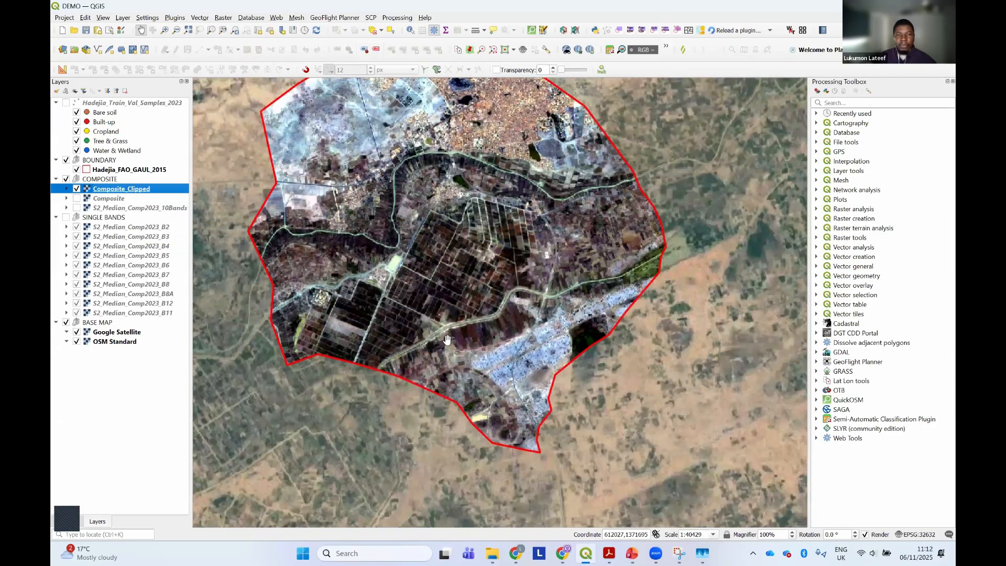
pyautogui.scroll(1, 446, 341)
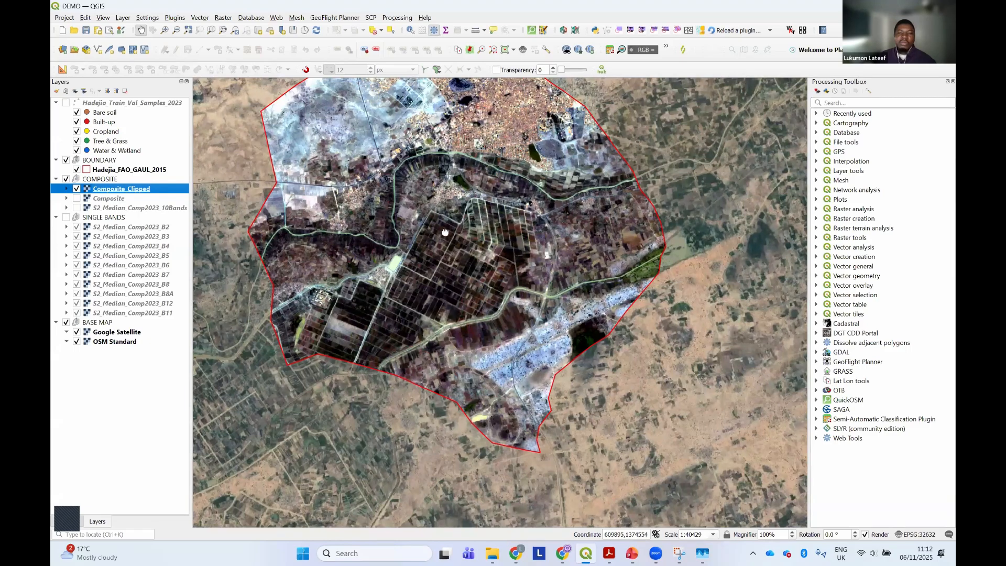
pyautogui.moveTo(402, 216); pyautogui.dragTo(414, 240)
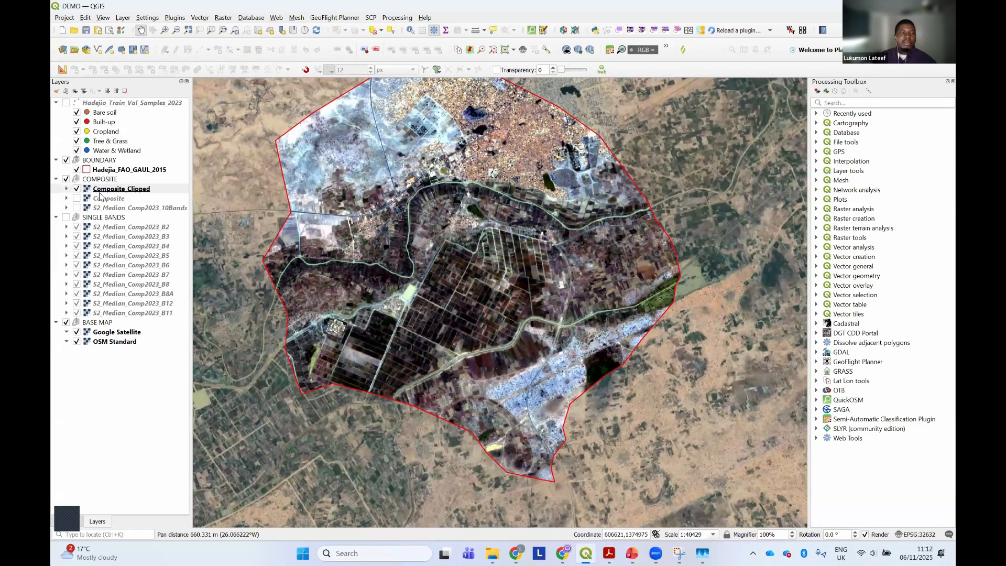
pyautogui.click(66, 188)
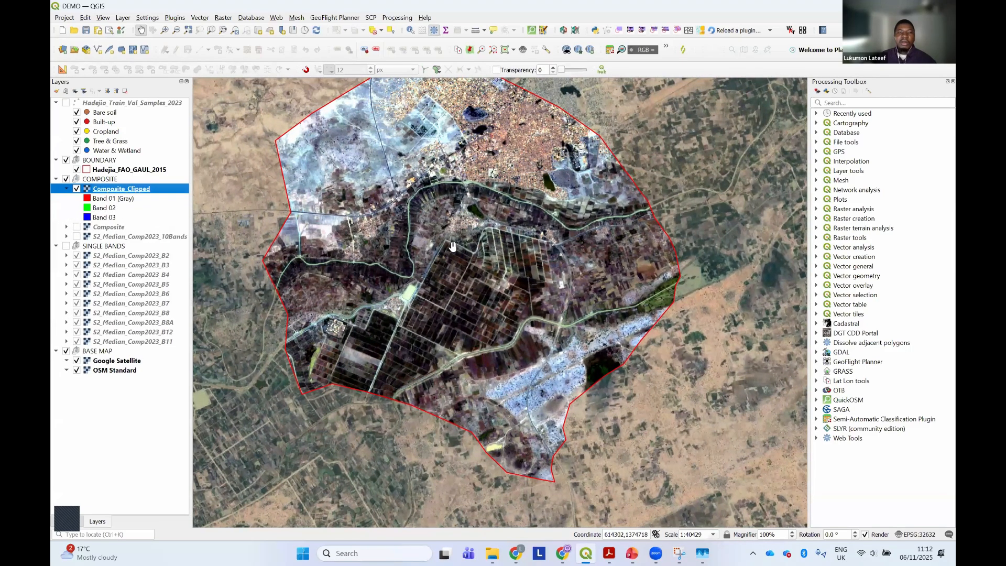
pyautogui.moveTo(463, 227); pyautogui.dragTo(465, 242)
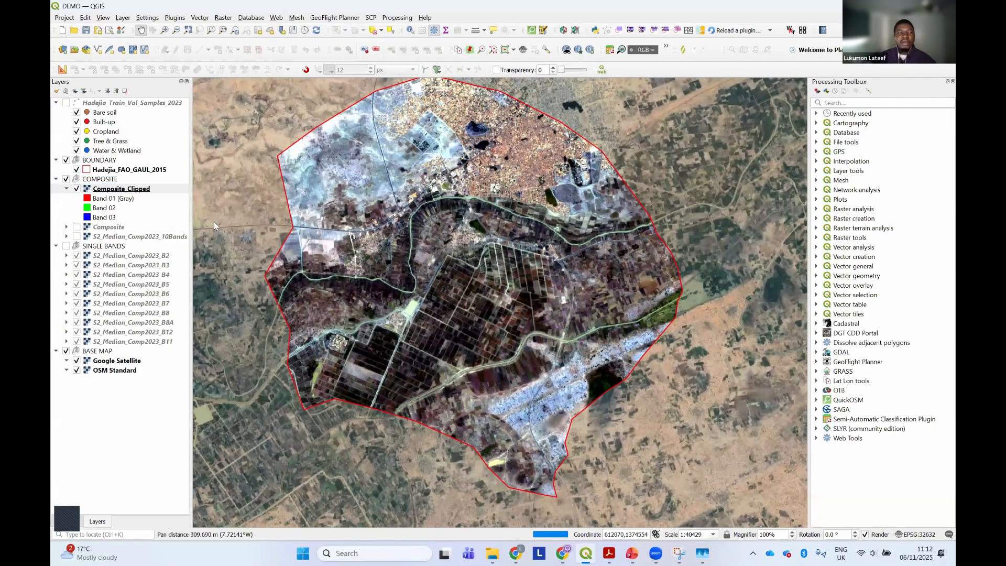
# Review the Symbology band rendering settings of Composite_Clipped and close its properties without applying changes
pyautogui.rightClick(115, 190)
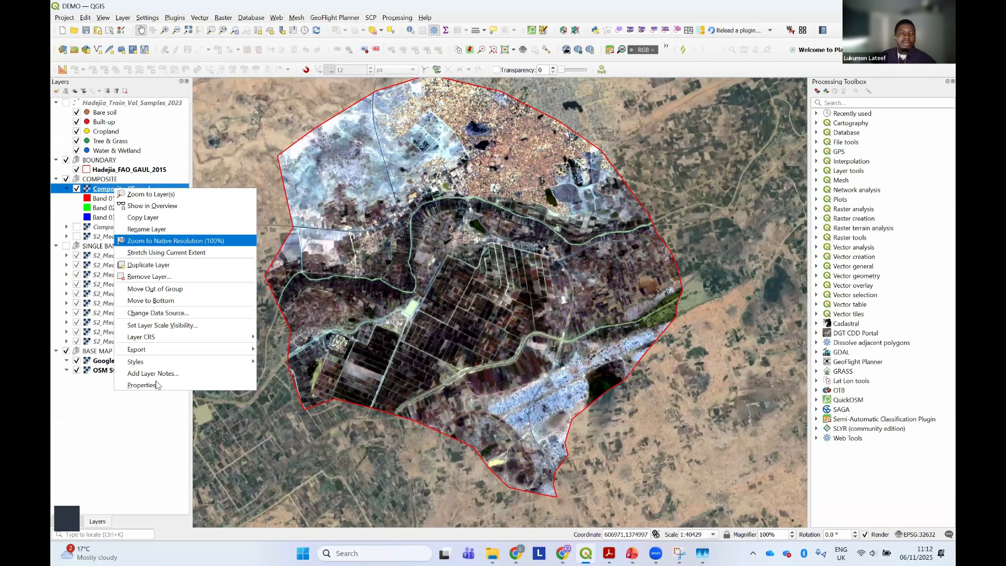
pyautogui.click(157, 384)
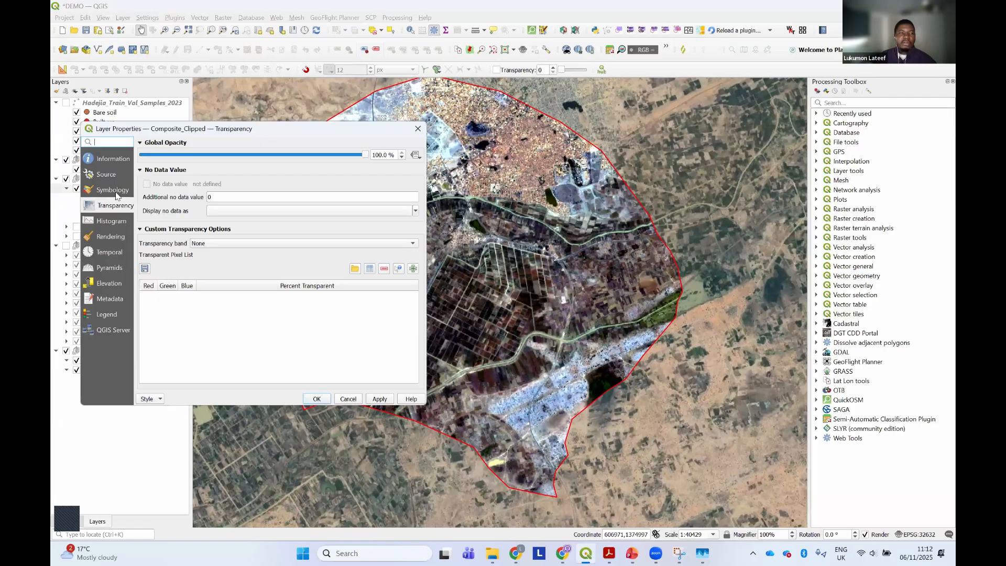
pyautogui.click(115, 192)
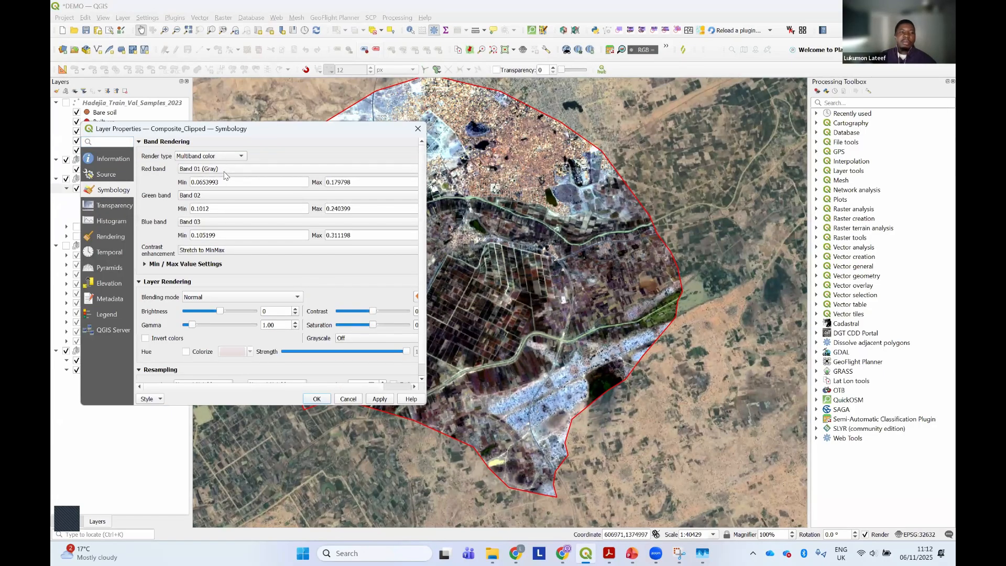
pyautogui.click(346, 399)
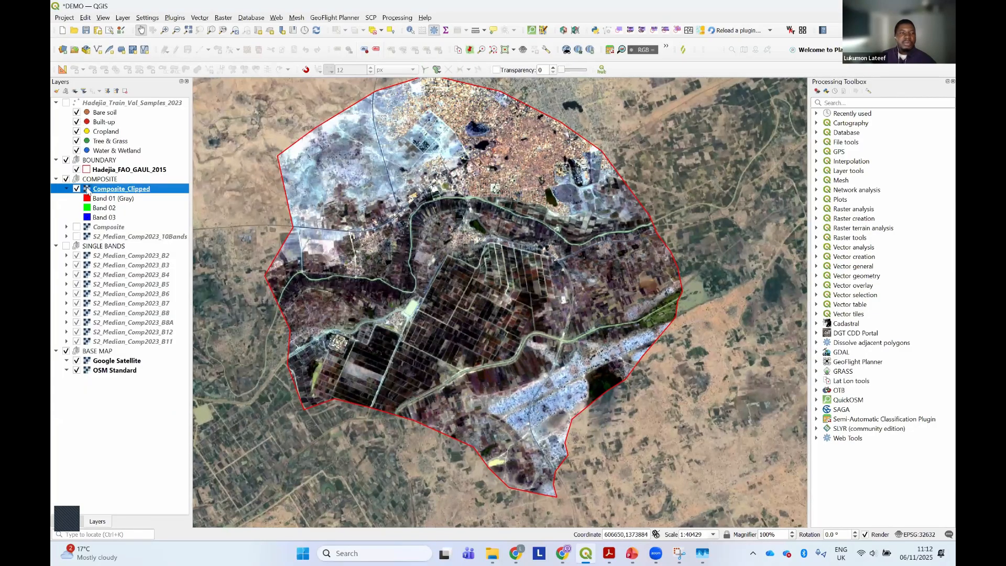
pyautogui.moveTo(324, 263); pyautogui.dragTo(337, 281)
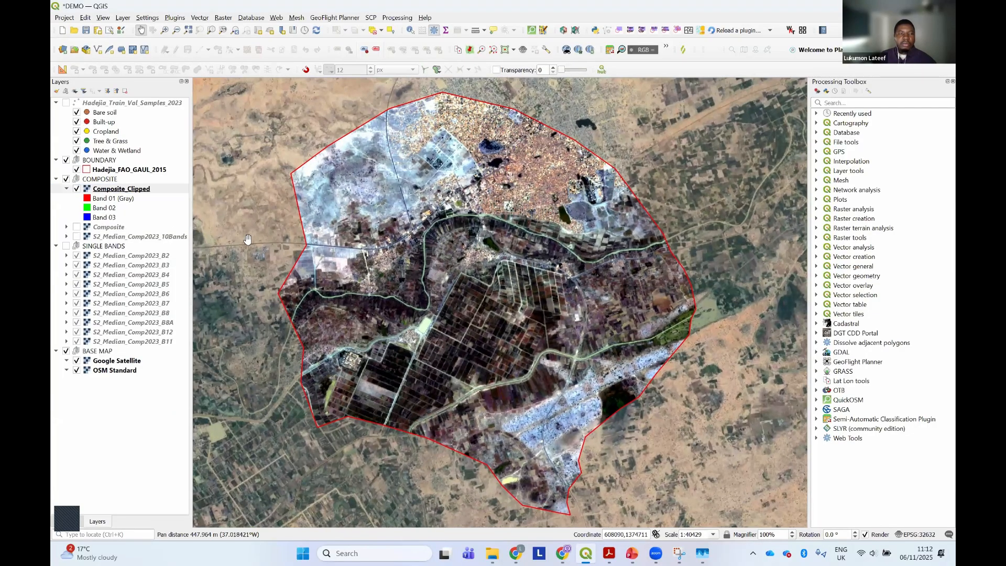
# Switch to the class PDF, highlight the step about checking land cover classes in the attribute table, and return to QGIS
pyautogui.click(608, 553)
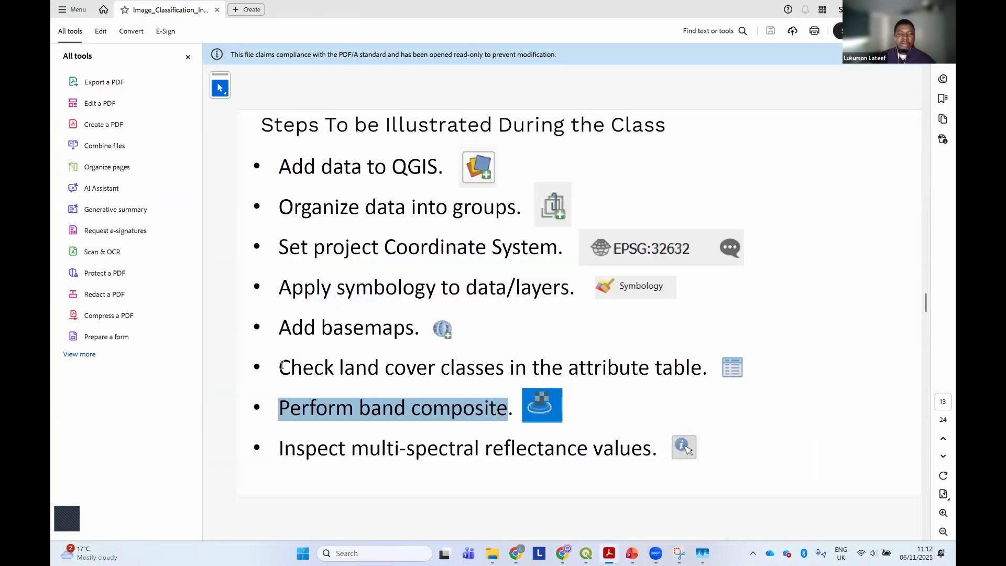
pyautogui.moveTo(278, 367); pyautogui.dragTo(697, 375)
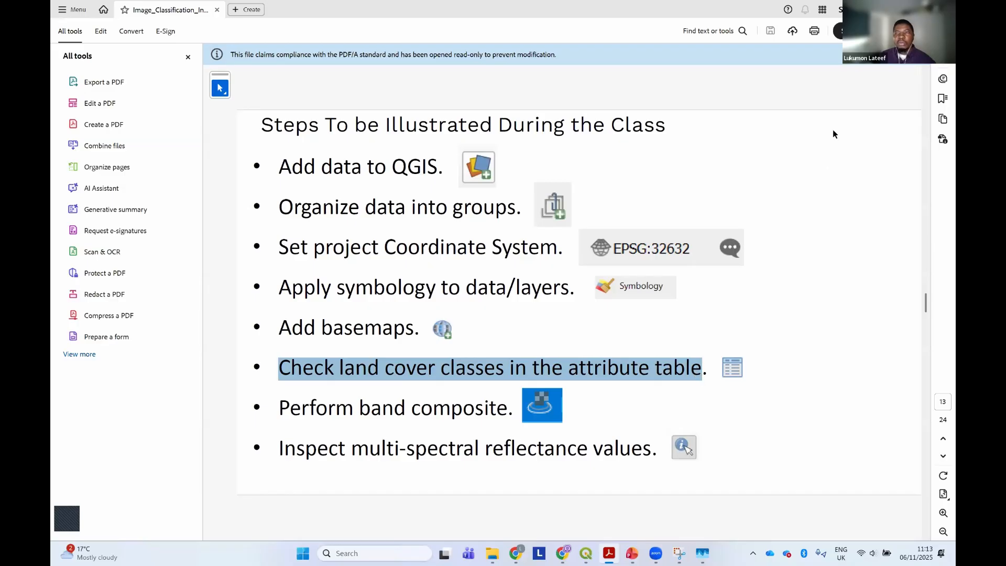
pyautogui.hotkey('alt', 'Tab')
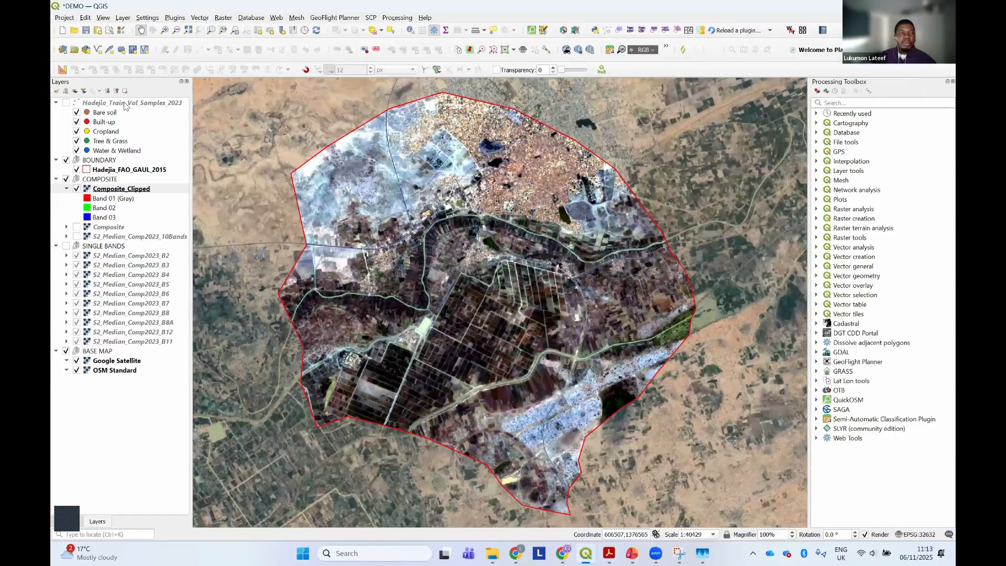
# Show the Hadejia_Train_Val_Samples_2023 layer on the map and open its attribute table
pyautogui.click(65, 103)
pyautogui.click(66, 103)
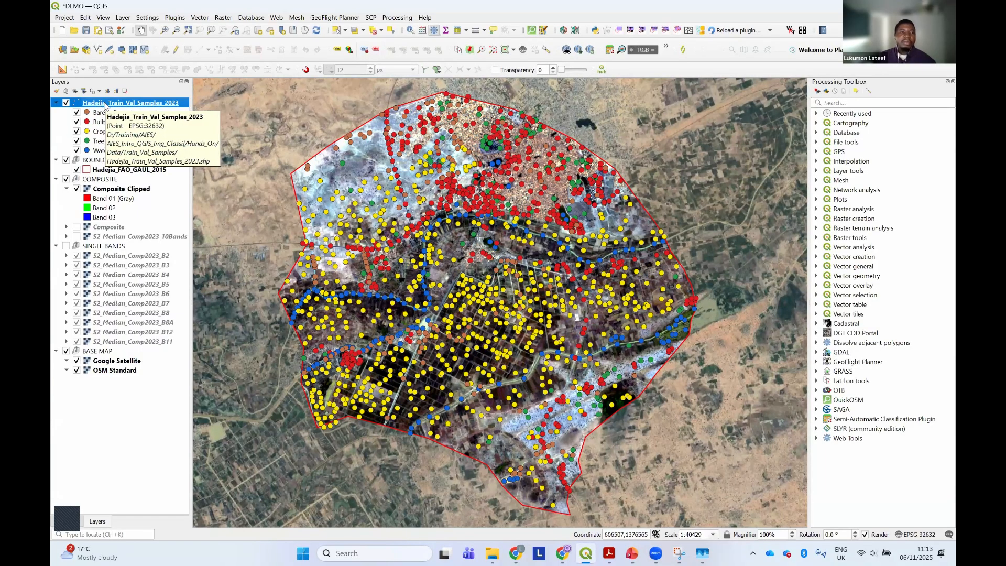
pyautogui.rightClick(105, 105)
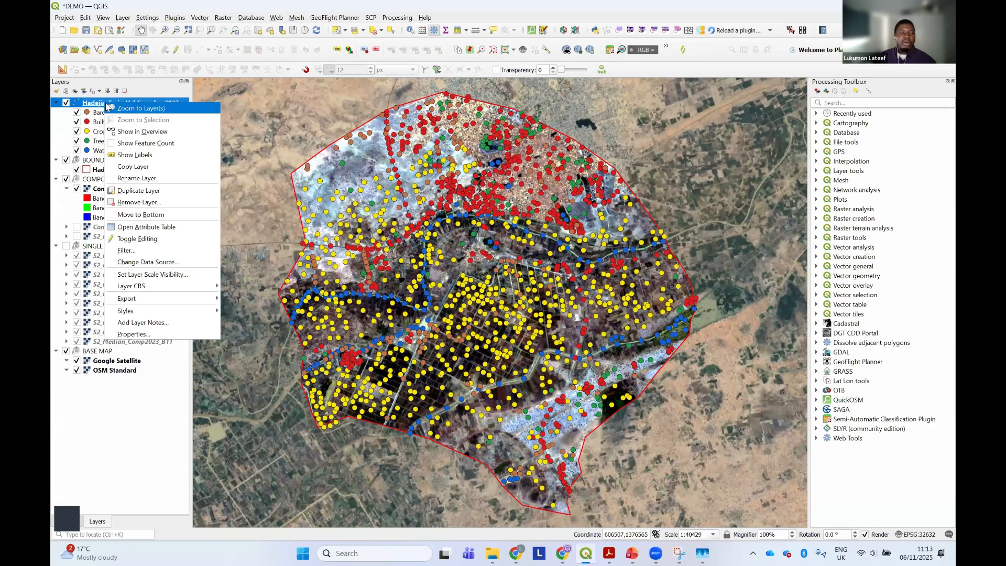
pyautogui.click(161, 229)
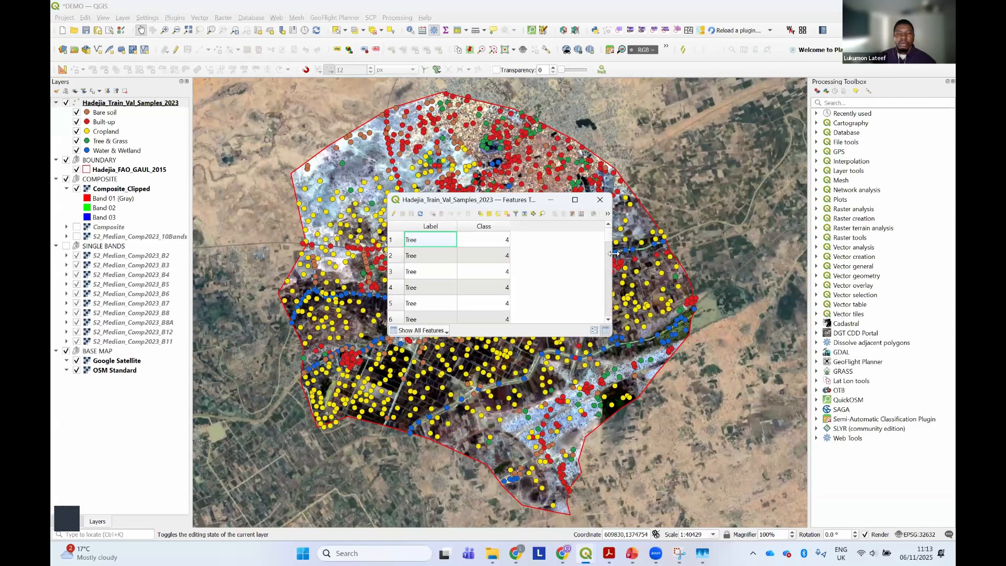
# Widen and reposition the attribute table window, dock it below the map, and sort the records by Class in ascending order
pyautogui.moveTo(613, 254); pyautogui.dragTo(753, 254)
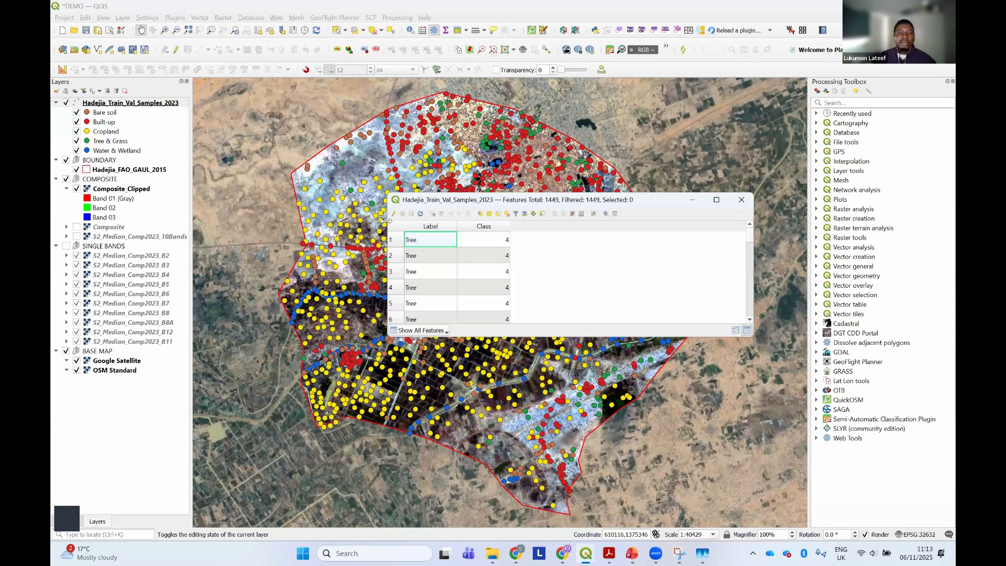
pyautogui.moveTo(386, 220); pyautogui.dragTo(277, 221)
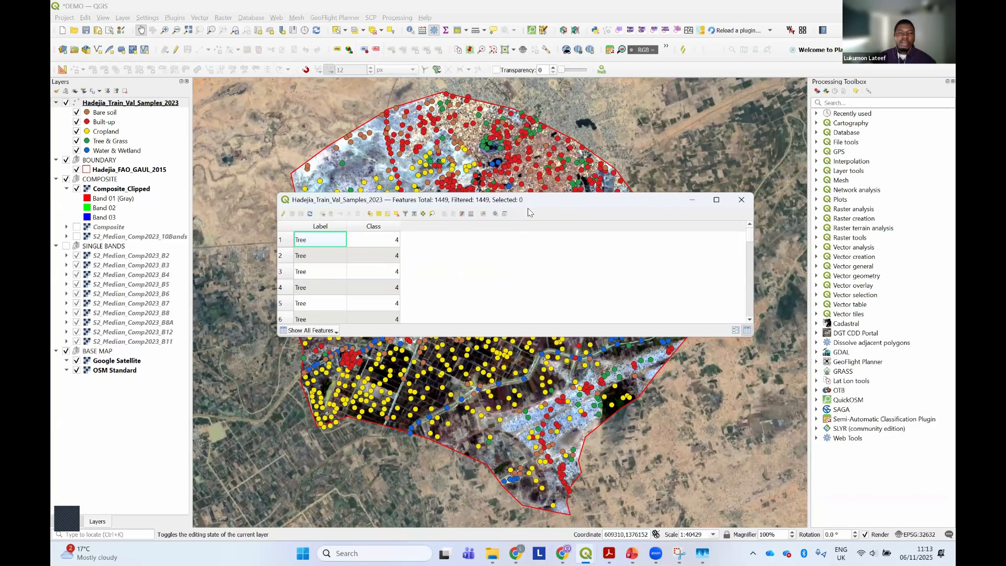
pyautogui.moveTo(529, 205); pyautogui.dragTo(507, 308)
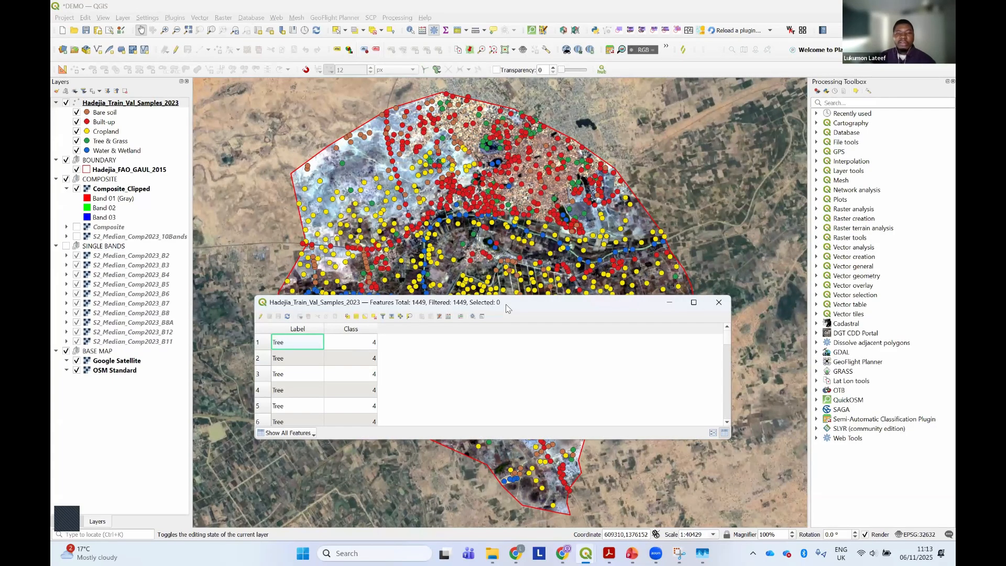
pyautogui.click(482, 316)
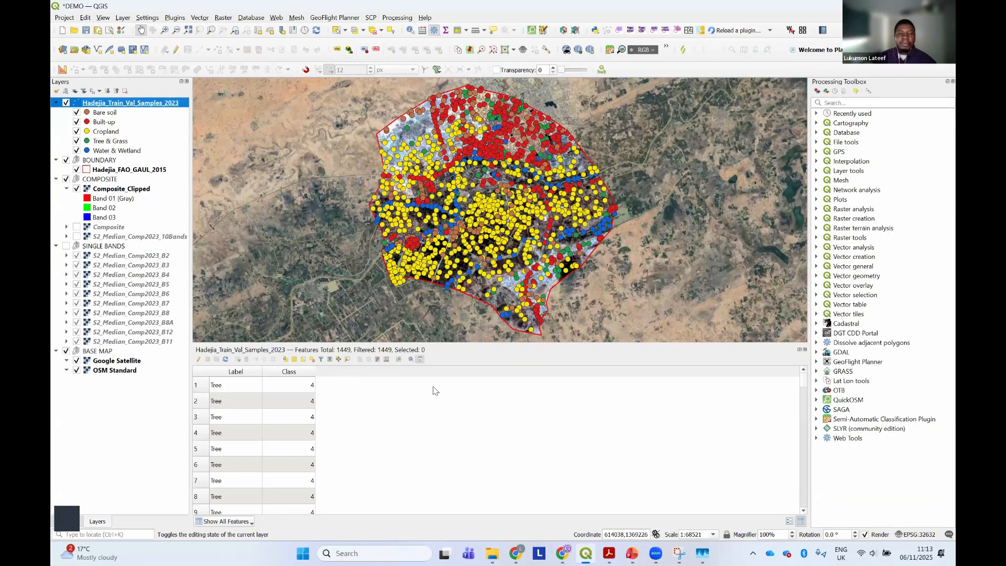
pyautogui.click(293, 372)
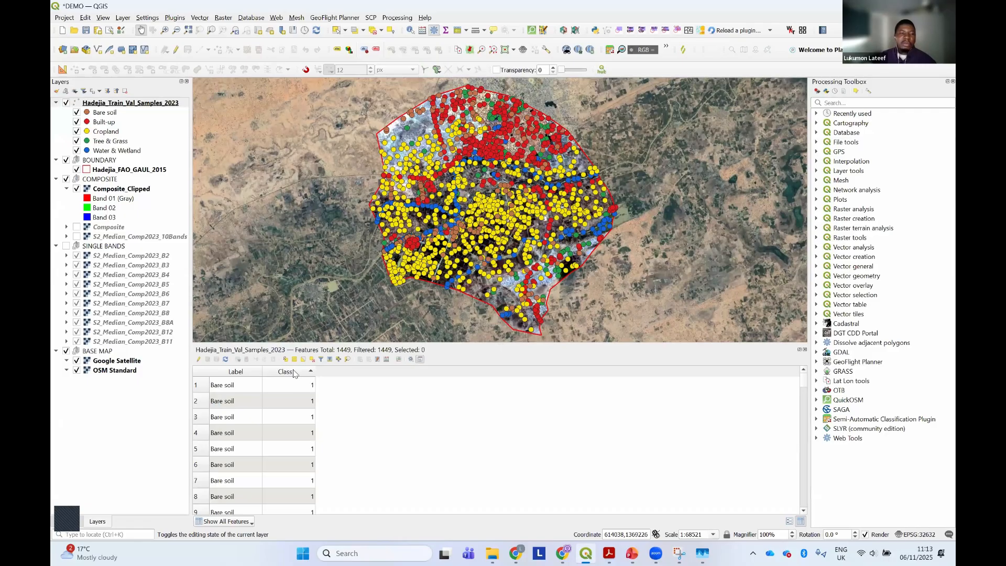
# Review the land cover labels and their class codes on the PDF's Land Cover Metada page, highlighting them, and return to QGIS
pyautogui.click(609, 552)
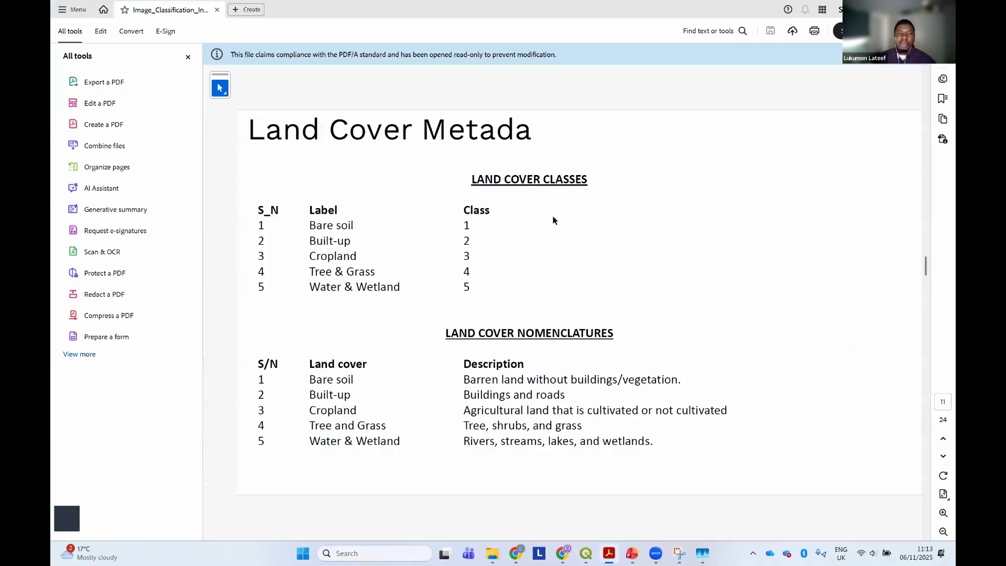
pyautogui.moveTo(465, 225); pyautogui.dragTo(308, 227)
pyautogui.moveTo(467, 241); pyautogui.dragTo(322, 241)
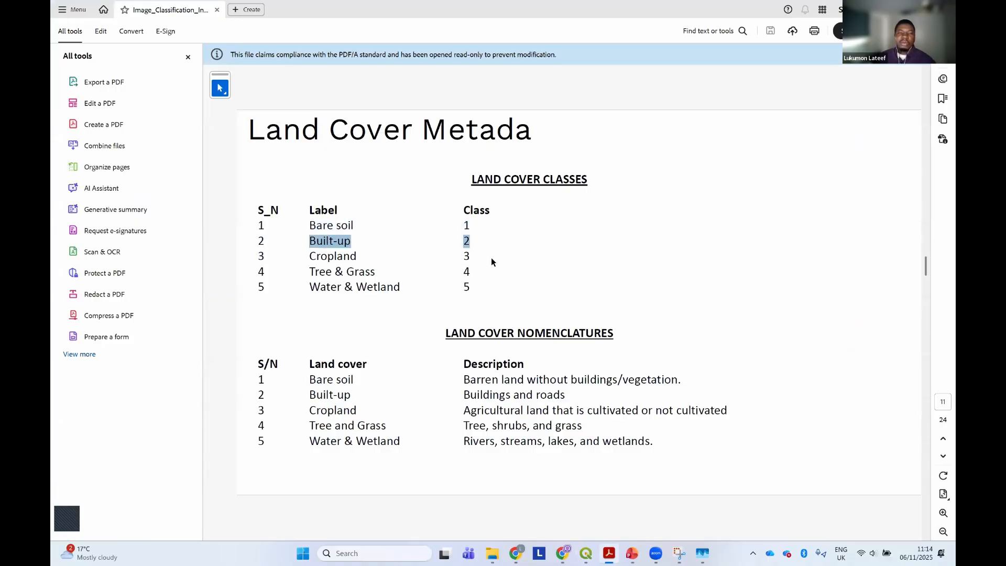
pyautogui.moveTo(471, 256); pyautogui.dragTo(342, 286)
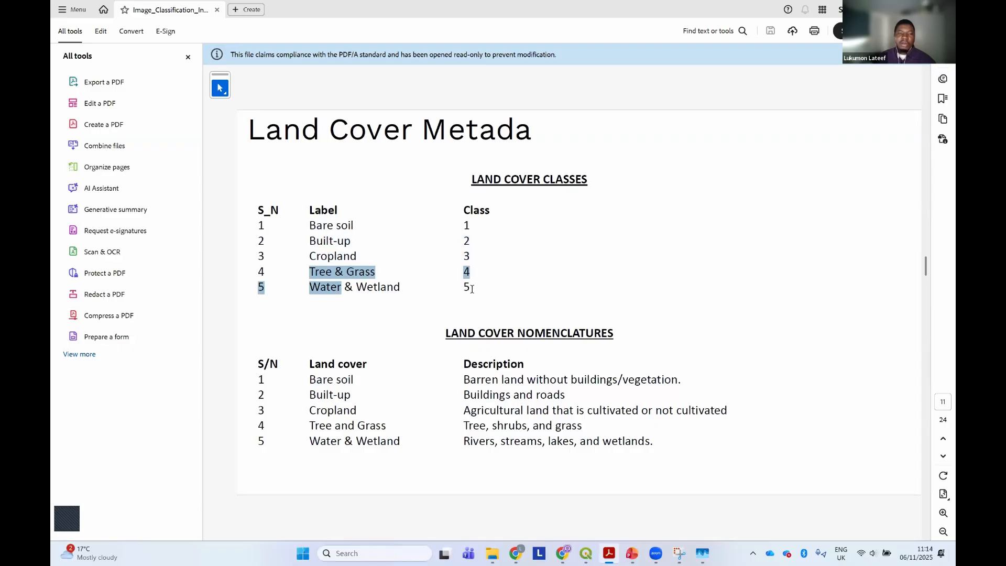
pyautogui.moveTo(471, 288); pyautogui.dragTo(356, 287)
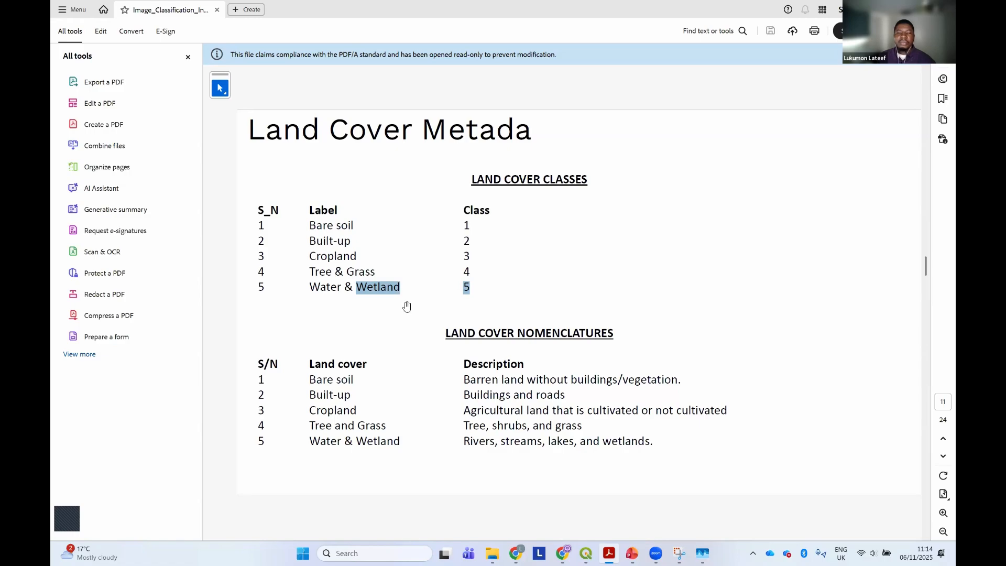
pyautogui.press('super+Down')
pyautogui.press('super+Down')
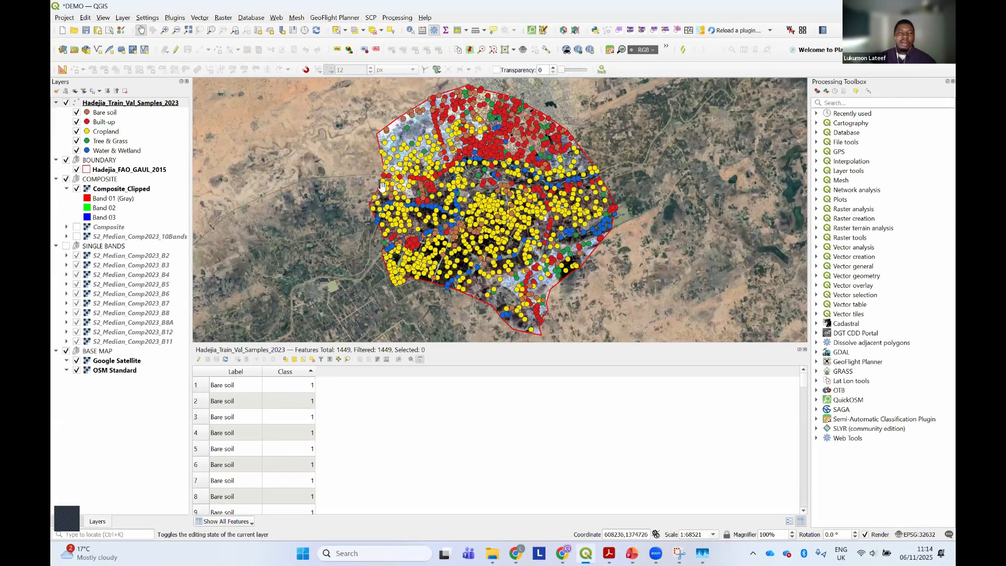
# Select the first Bare soil record in the attribute table and zoom the map to that sample
pyautogui.scroll(2, 382, 188)
pyautogui.scroll(-1, 382, 189)
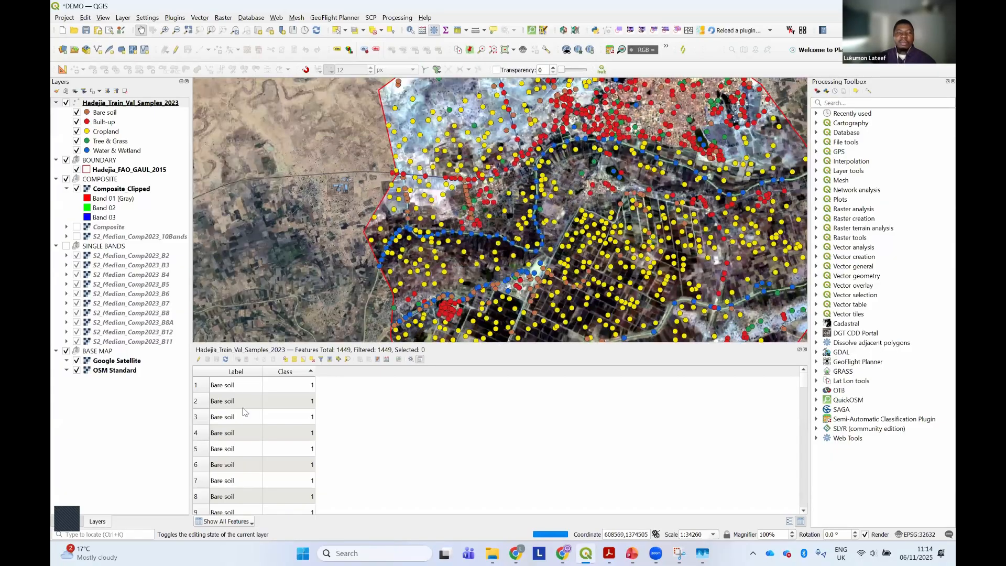
pyautogui.click(195, 386)
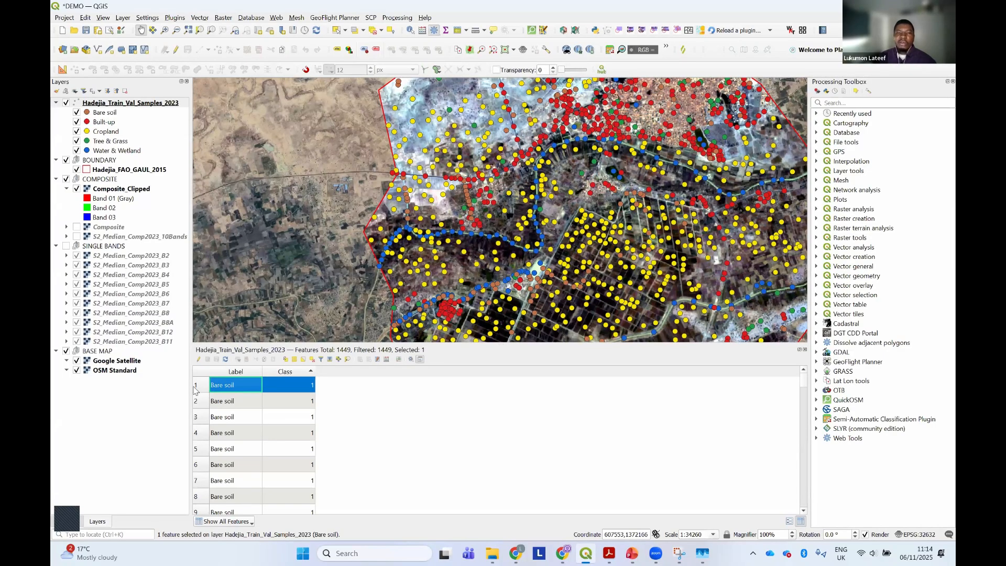
pyautogui.click(347, 360)
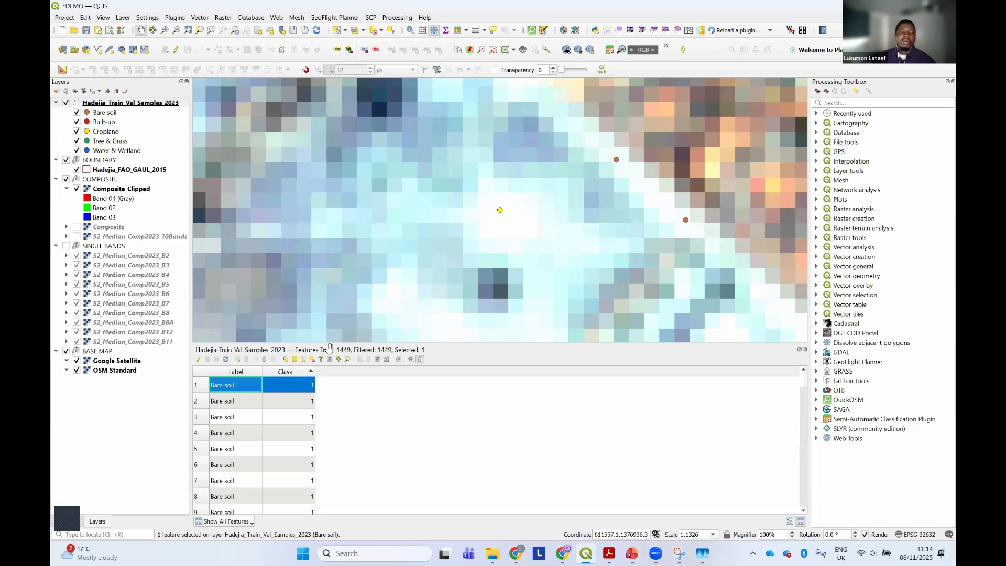
# Select the Built-up record in row 342 of the attribute table and zoom the map to that sample
pyautogui.scroll(-20, 241, 402)
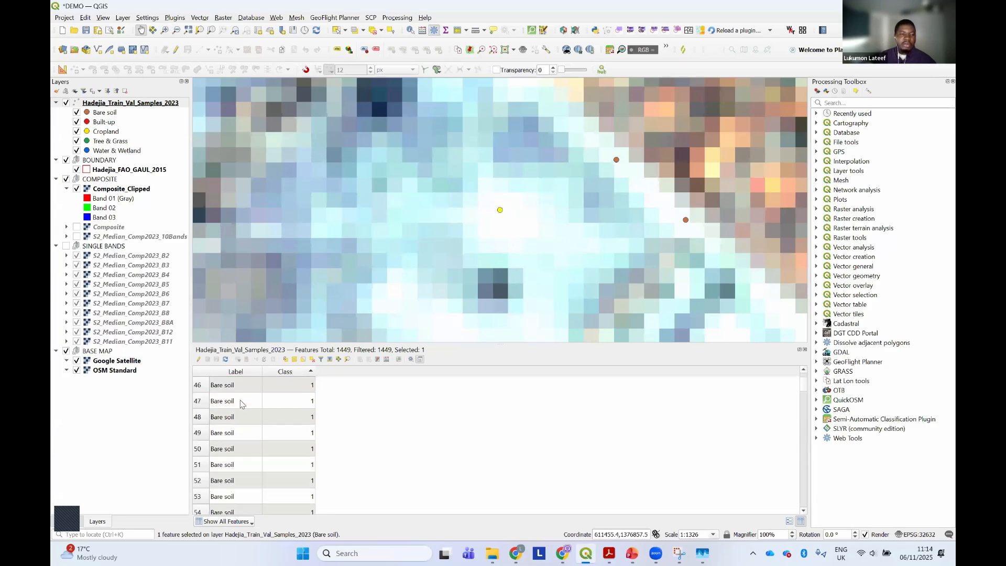
pyautogui.scroll(-12, 241, 403)
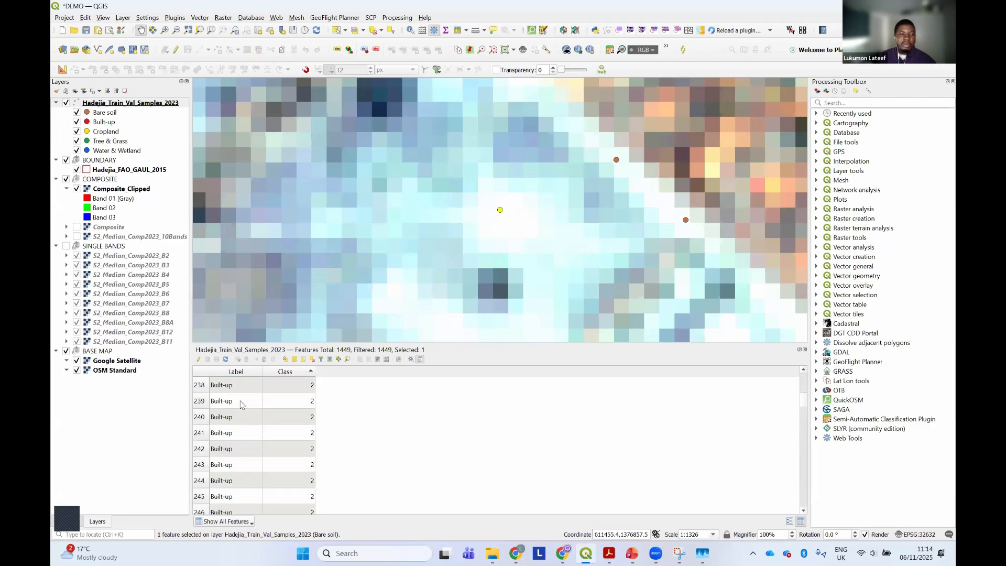
pyautogui.scroll(-20, 241, 403)
pyautogui.click(220, 417)
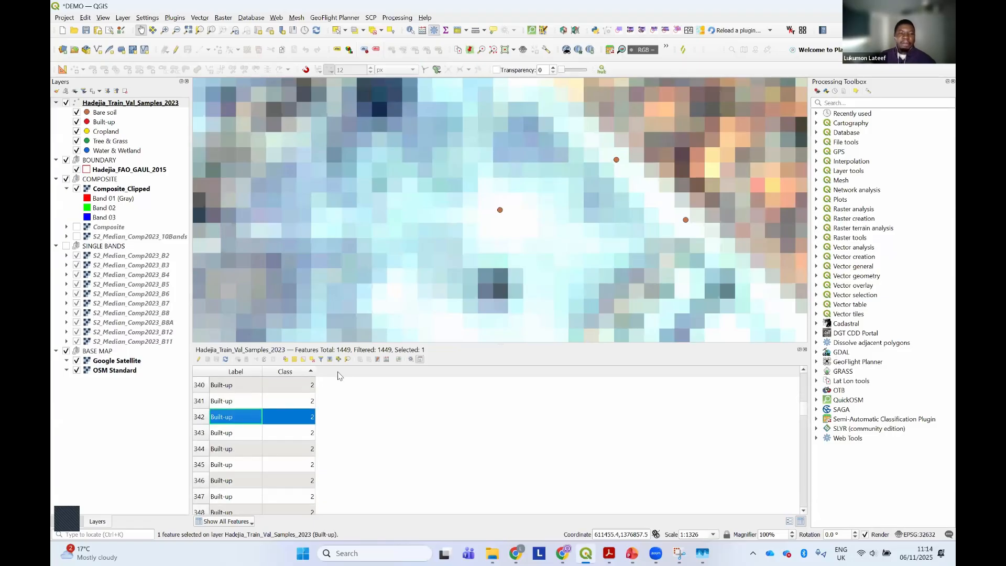
pyautogui.click(348, 361)
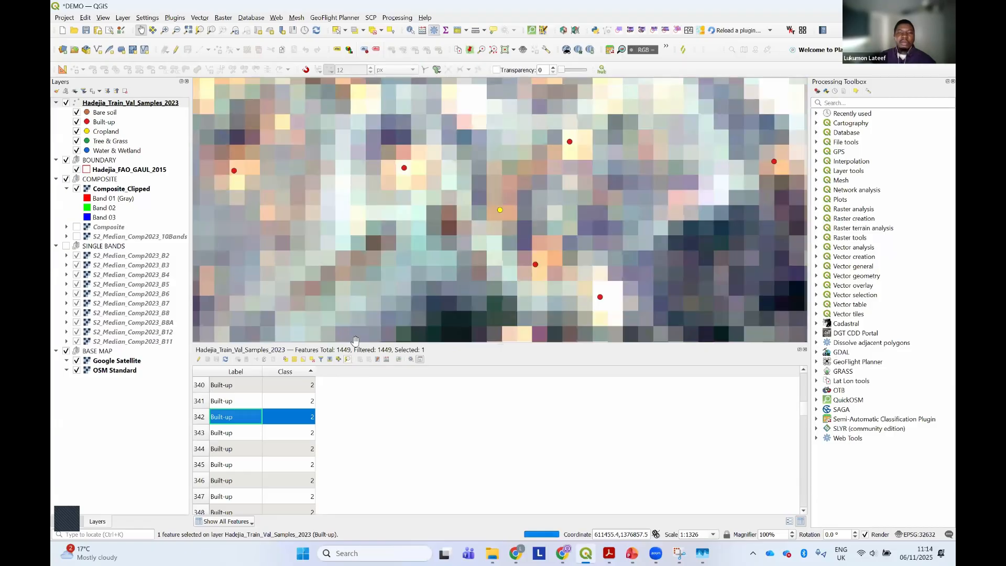
pyautogui.scroll(-3, 434, 233)
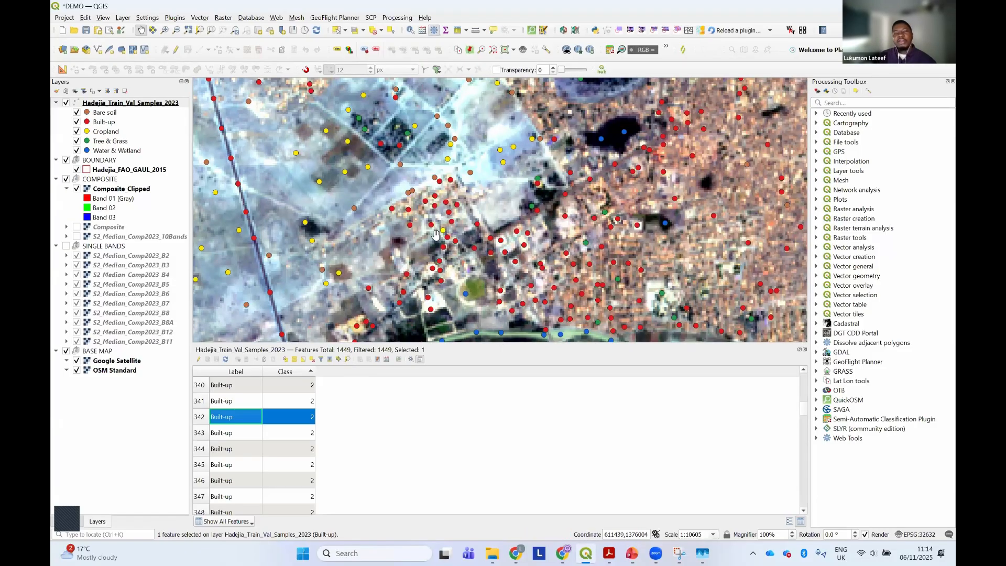
pyautogui.scroll(2, 435, 235)
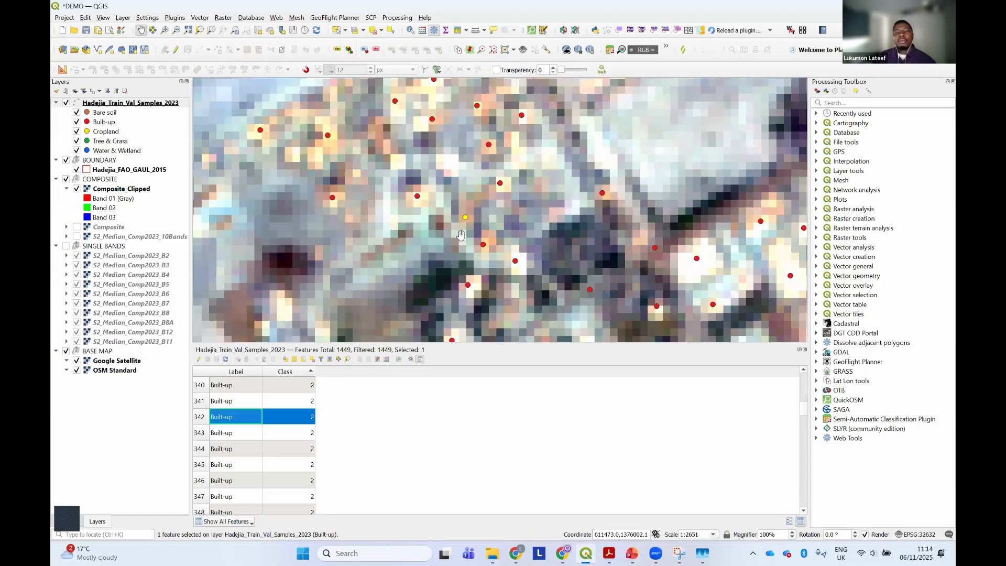
pyautogui.scroll(1, 460, 235)
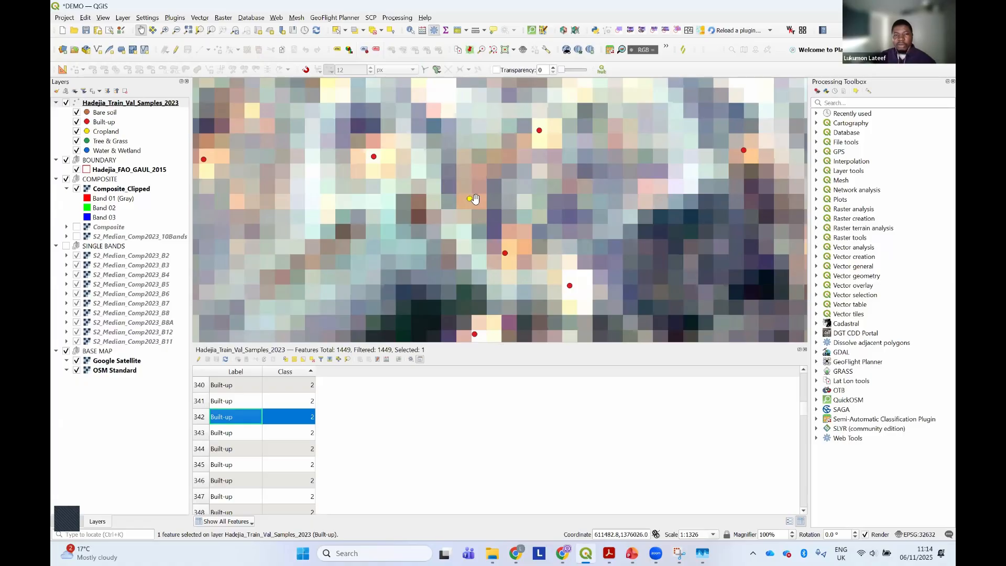
# Examine how the class samples fall on the clipped composite across the built-up area, the farmland and the whole boundary
pyautogui.scroll(-6, 475, 198)
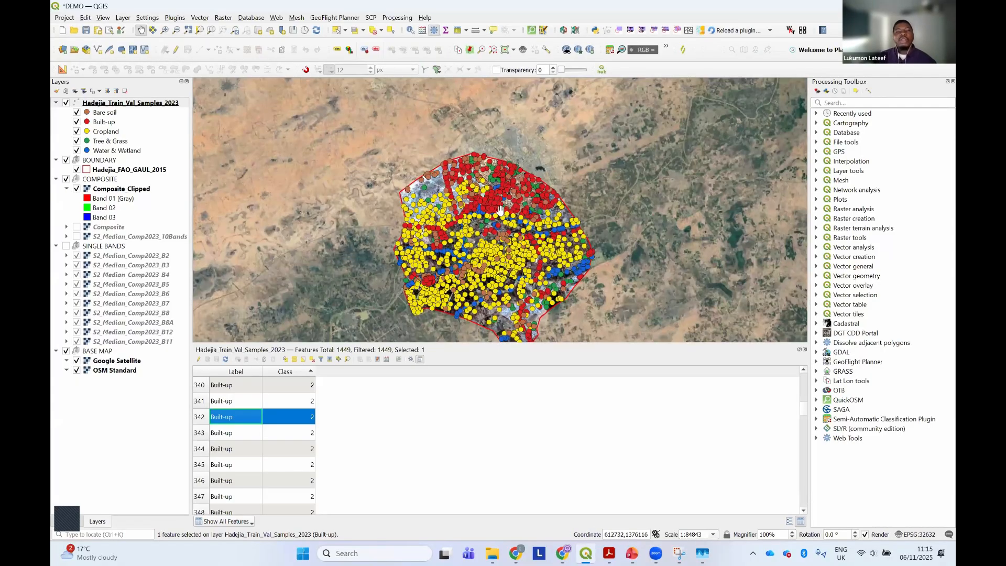
pyautogui.scroll(2, 486, 205)
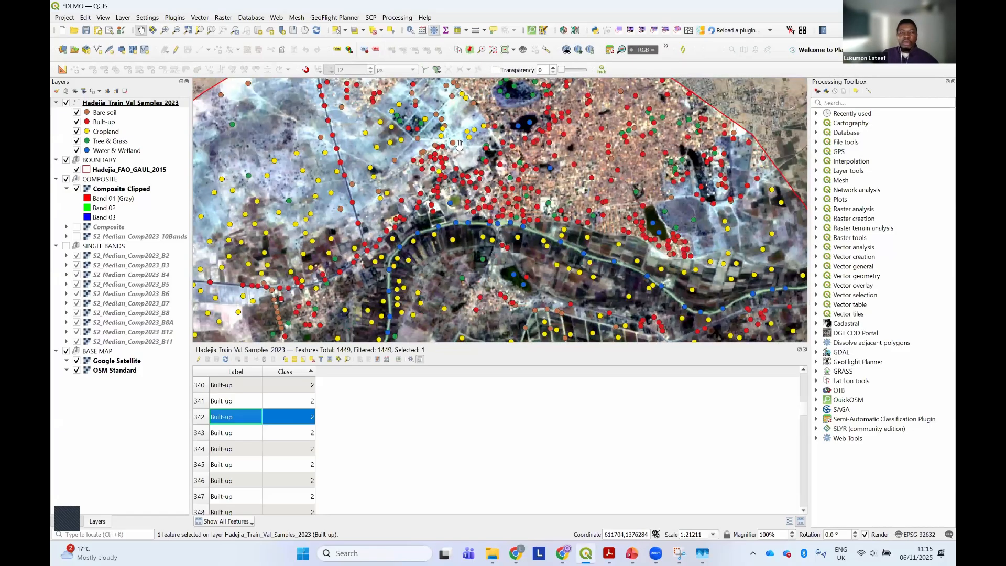
pyautogui.scroll(1, 613, 175)
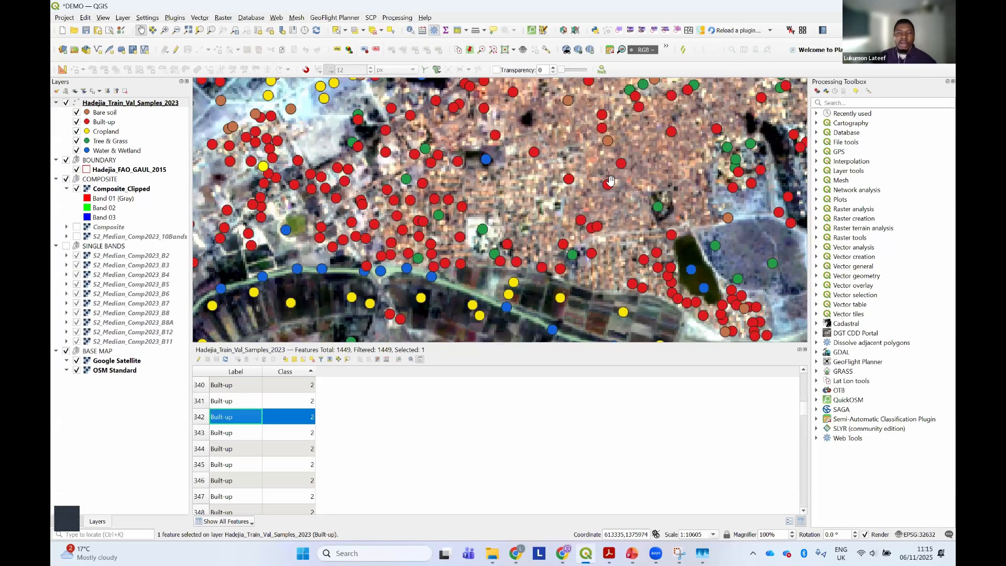
pyautogui.scroll(1, 610, 181)
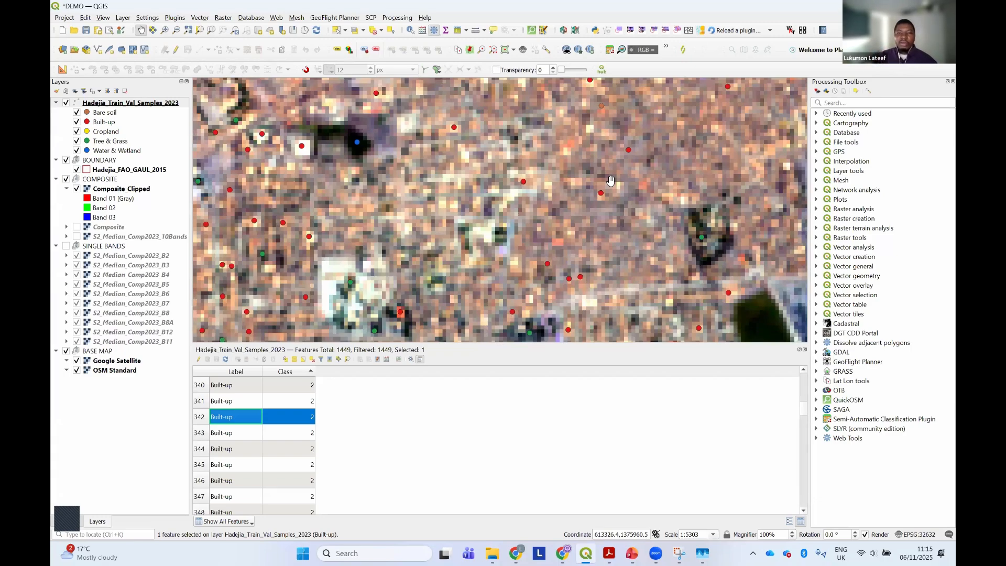
pyautogui.scroll(-3, 610, 181)
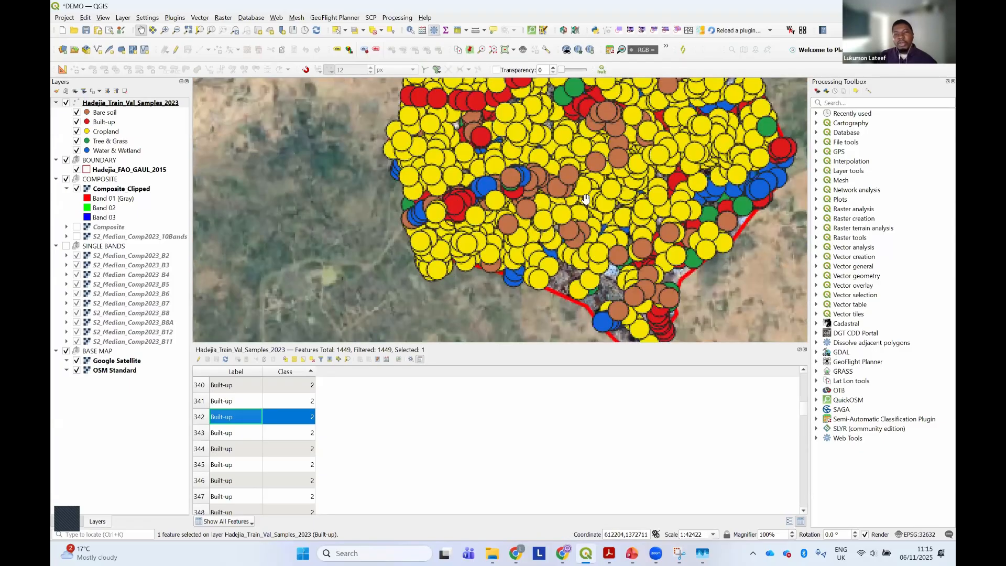
pyautogui.scroll(2, 585, 198)
pyautogui.scroll(-1, 487, 221)
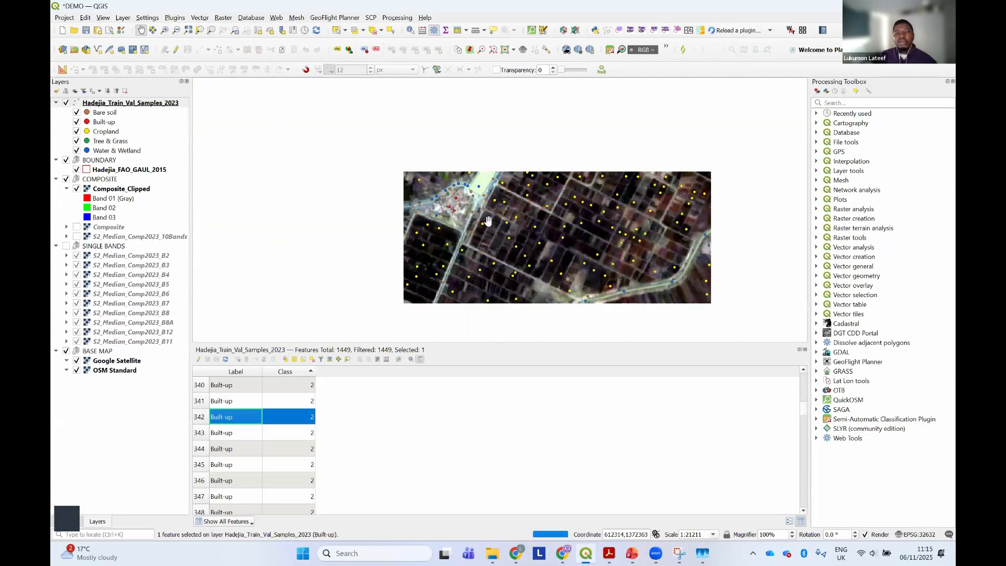
pyautogui.scroll(3, 470, 212)
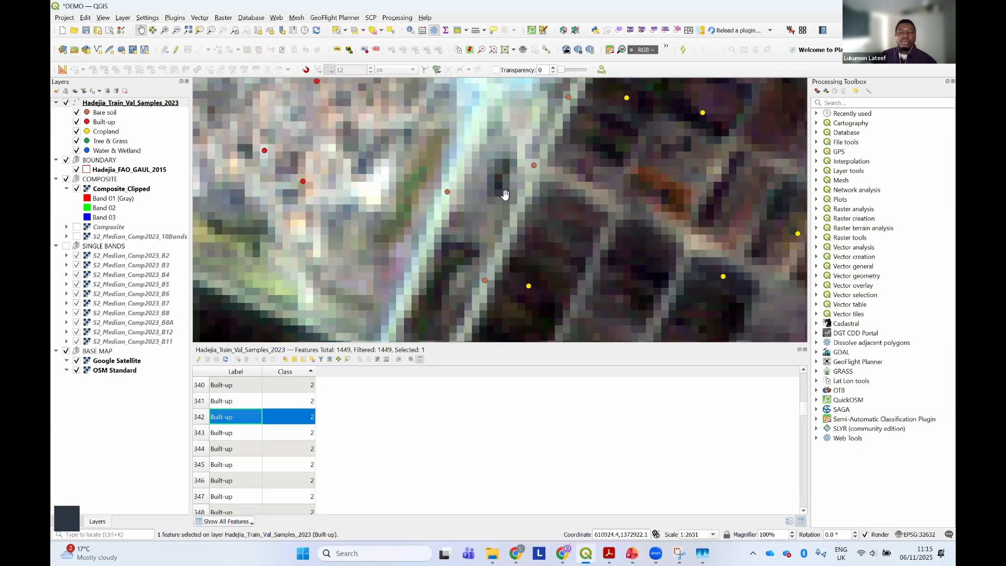
pyautogui.scroll(-2, 505, 197)
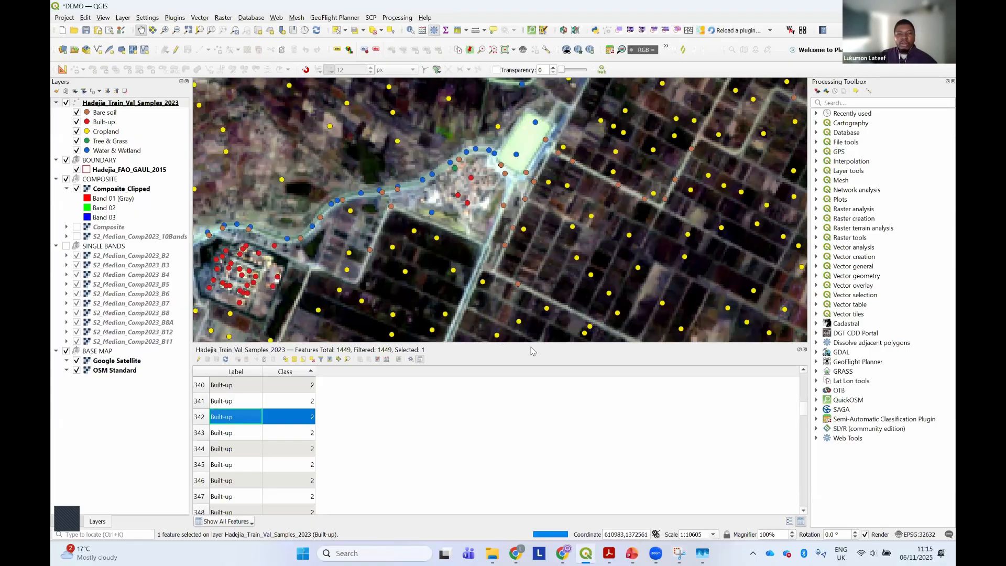
pyautogui.scroll(-2, 532, 339)
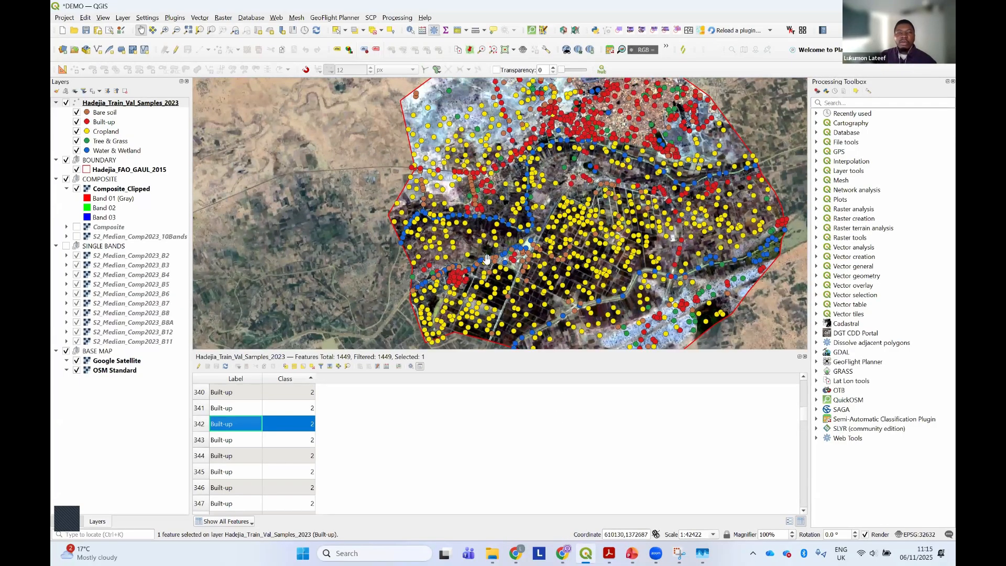
pyautogui.scroll(-1, 486, 258)
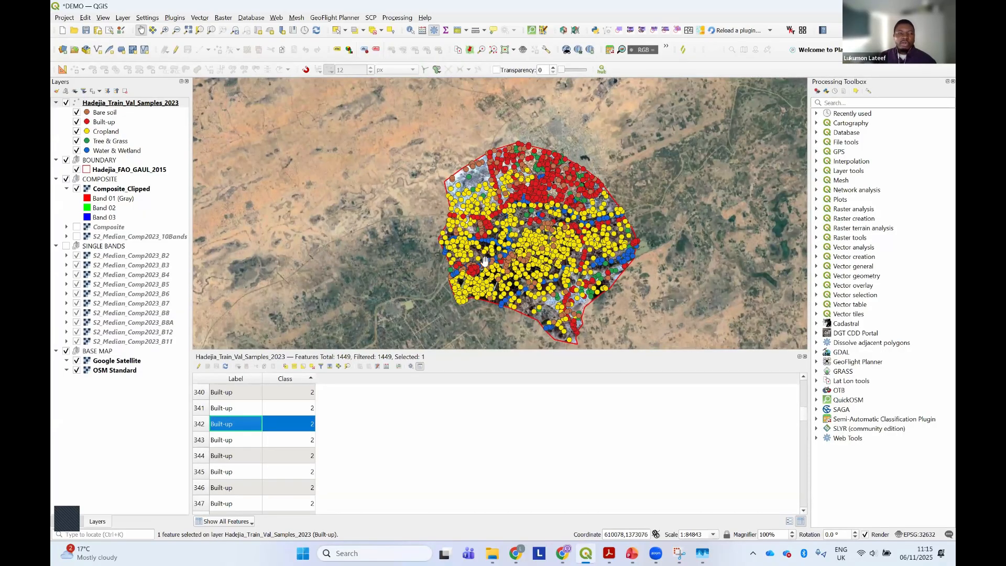
# Hide the COMPOSITE group and the Hadejia_Train_Val_Samples_2023 layer, and examine the town's buildings on the Google Satellite base map
pyautogui.click(66, 180)
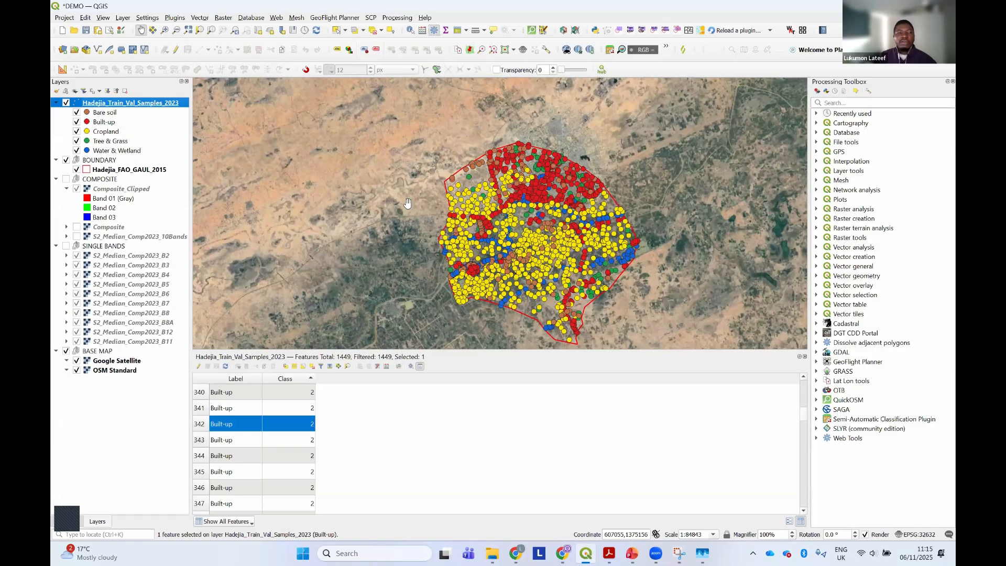
pyautogui.click(66, 103)
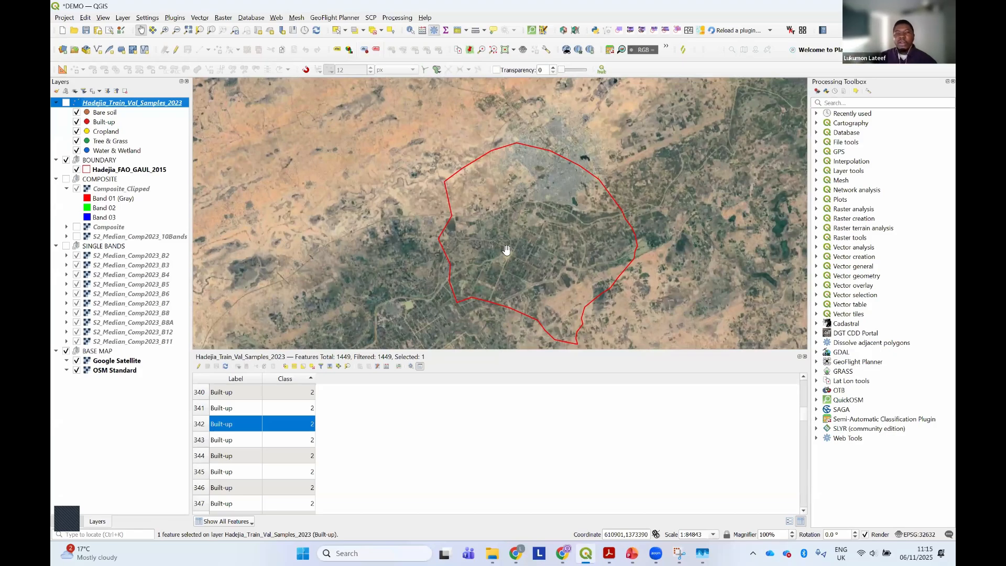
pyautogui.scroll(1, 562, 207)
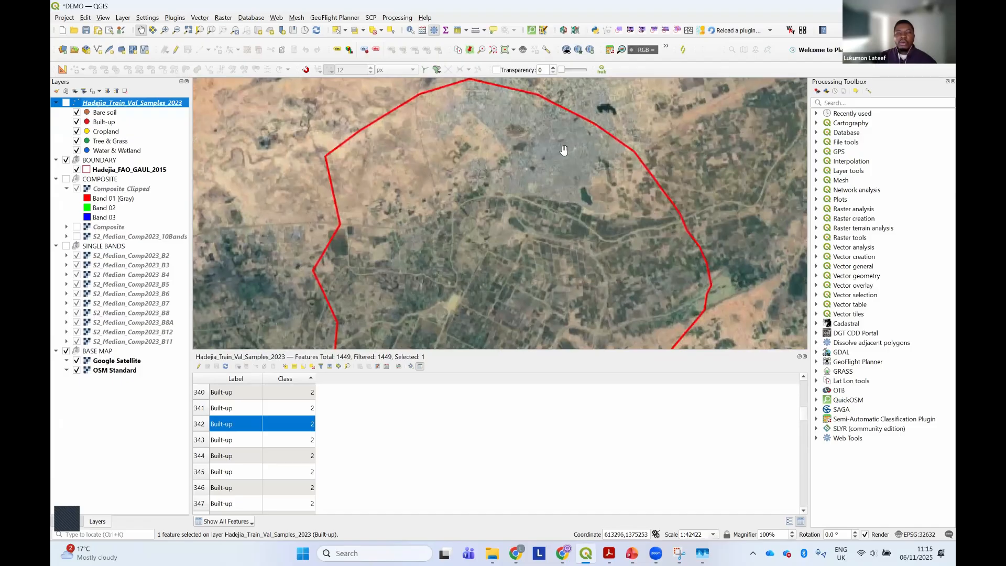
pyautogui.scroll(5, 446, 183)
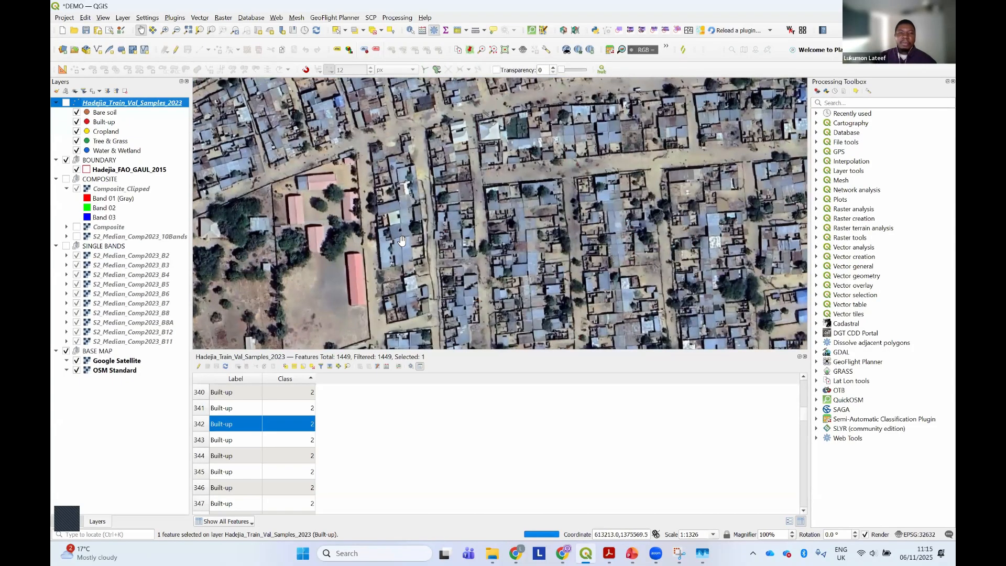
pyautogui.scroll(2, 402, 241)
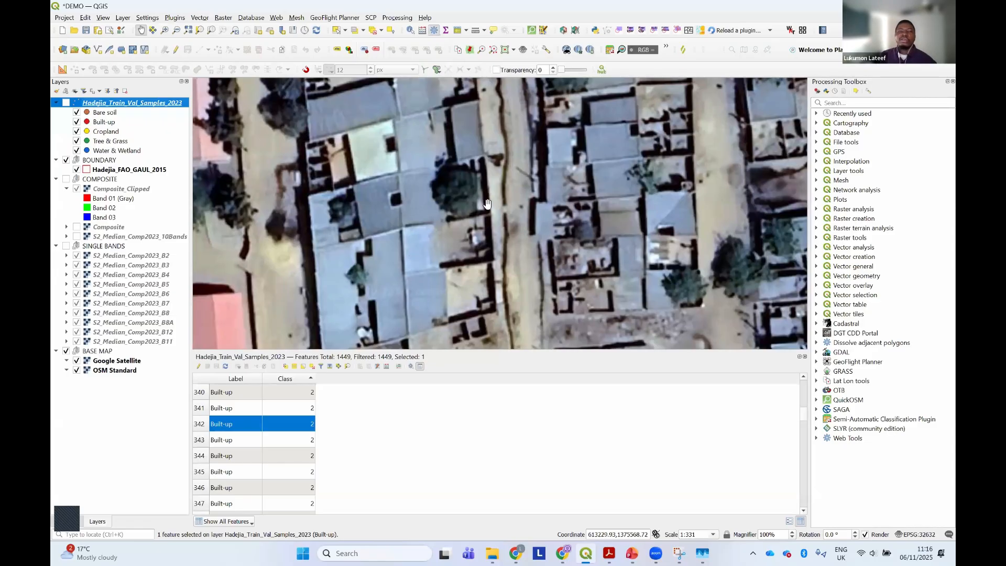
pyautogui.scroll(-1, 487, 204)
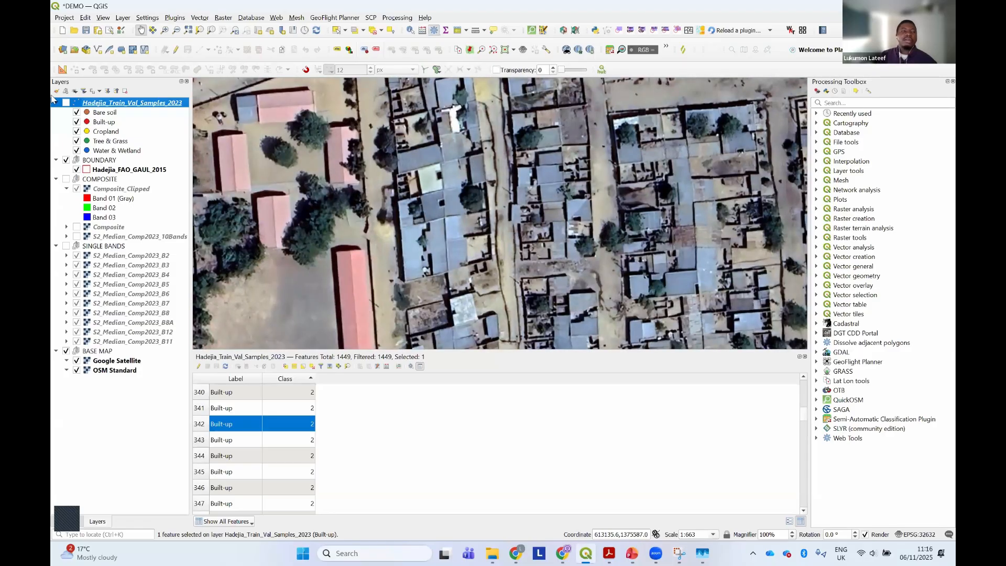
# Show the Hadejia_Train_Val_Samples_2023 layer again and compare individual Built-up samples with the rooftops in the satellite imagery
pyautogui.click(67, 104)
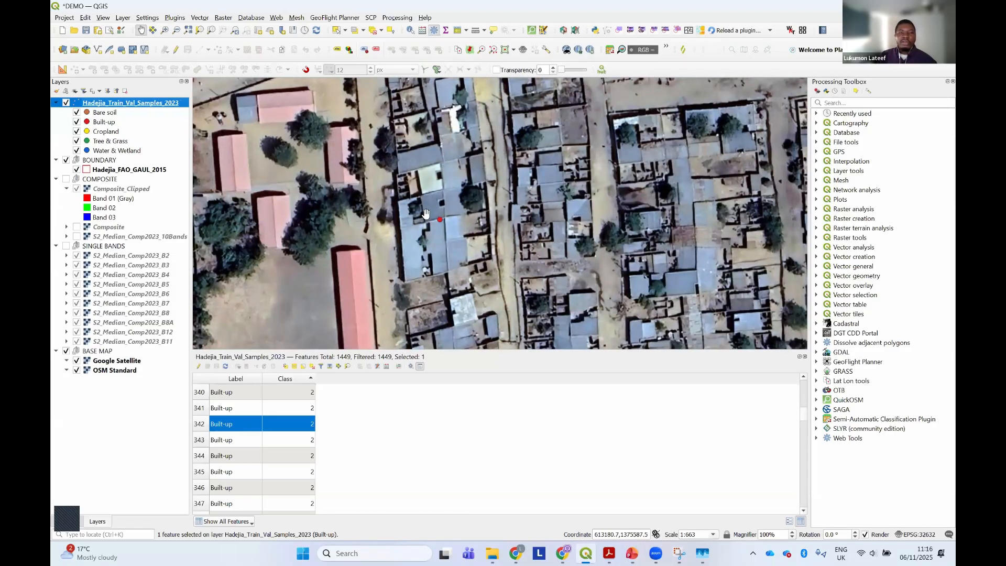
pyautogui.scroll(2, 435, 227)
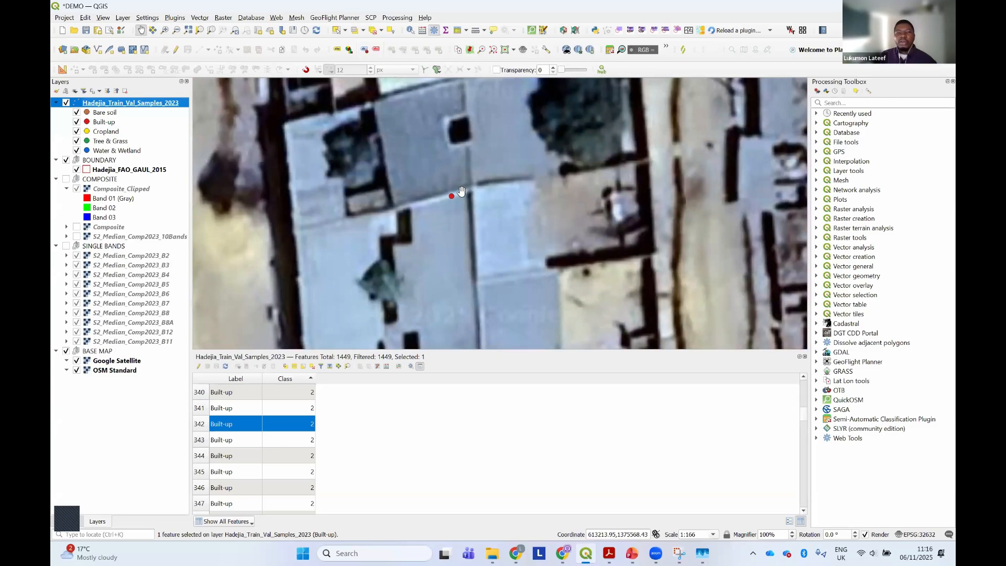
pyautogui.scroll(-4, 464, 188)
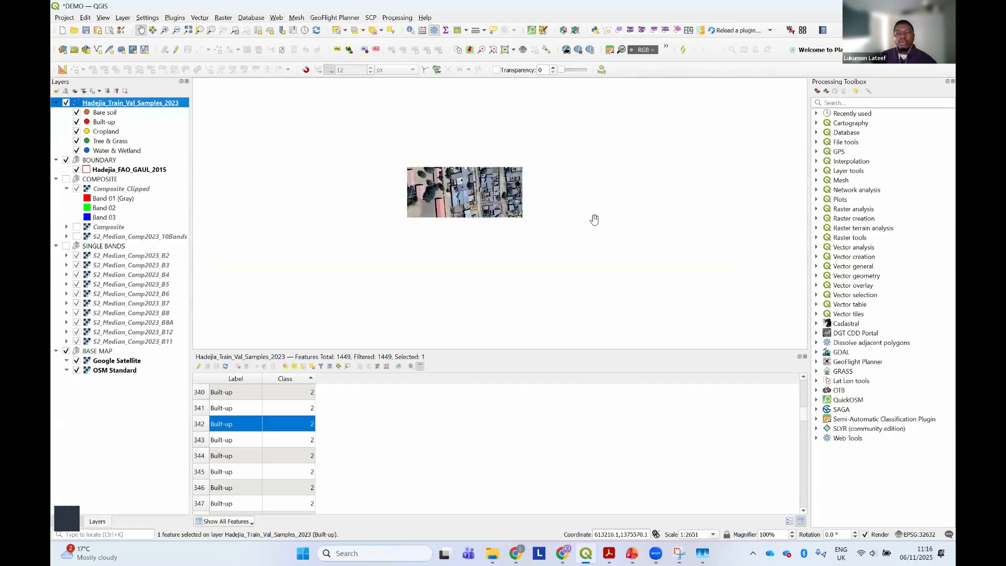
pyautogui.scroll(2, 378, 99)
pyautogui.moveTo(378, 99); pyautogui.dragTo(401, 138)
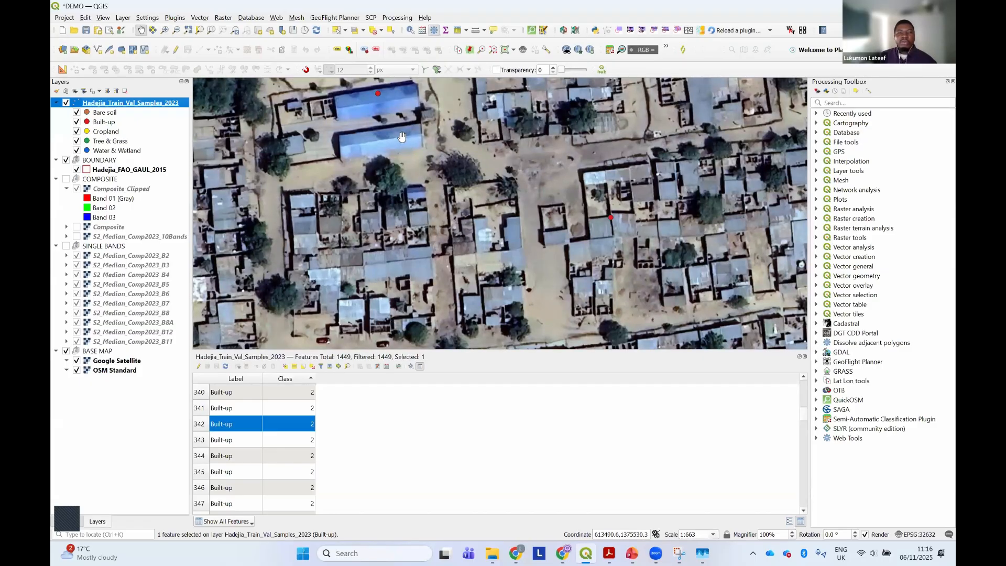
pyautogui.scroll(2, 401, 137)
pyautogui.scroll(-5, 425, 151)
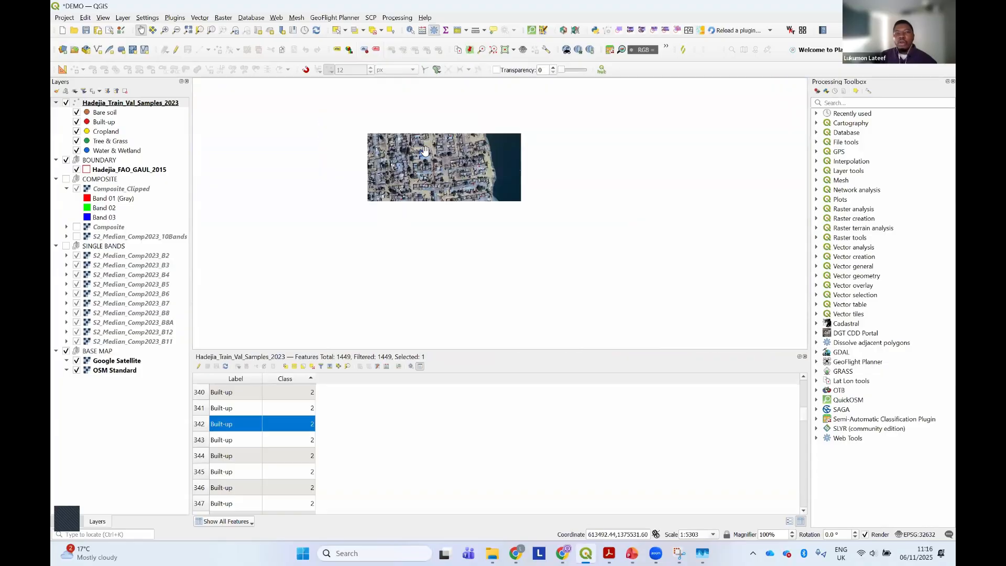
# Show the COMPOSITE group again and inspect the Water & Wetland samples on the dark water body beside the built-up area
pyautogui.scroll(-2, 427, 153)
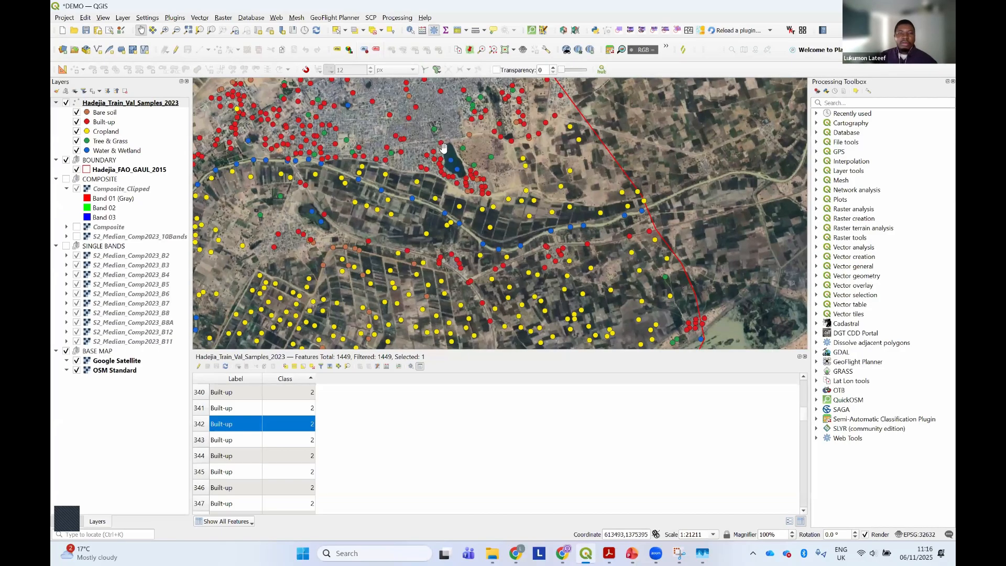
pyautogui.scroll(-1, 471, 162)
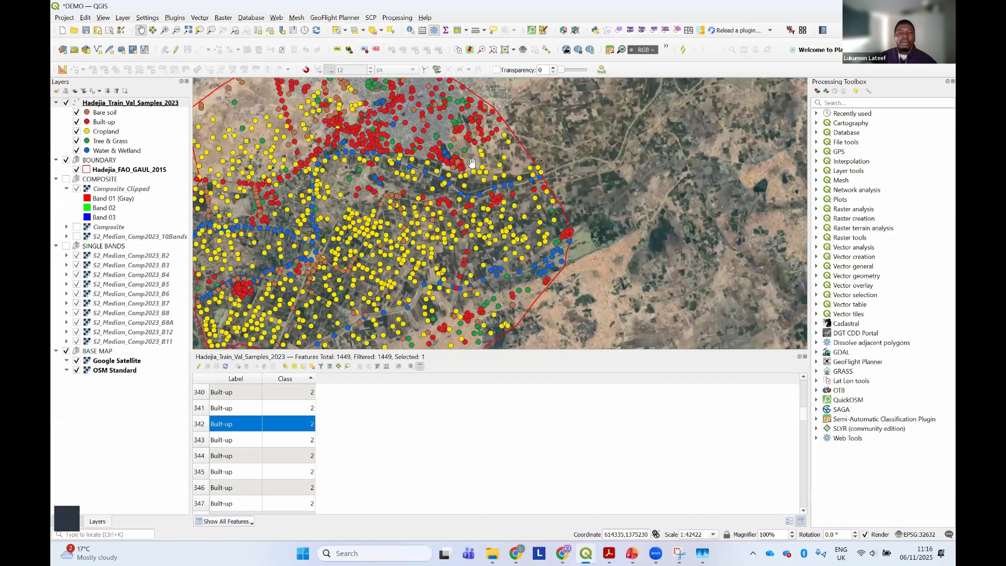
pyautogui.scroll(-1, 623, 201)
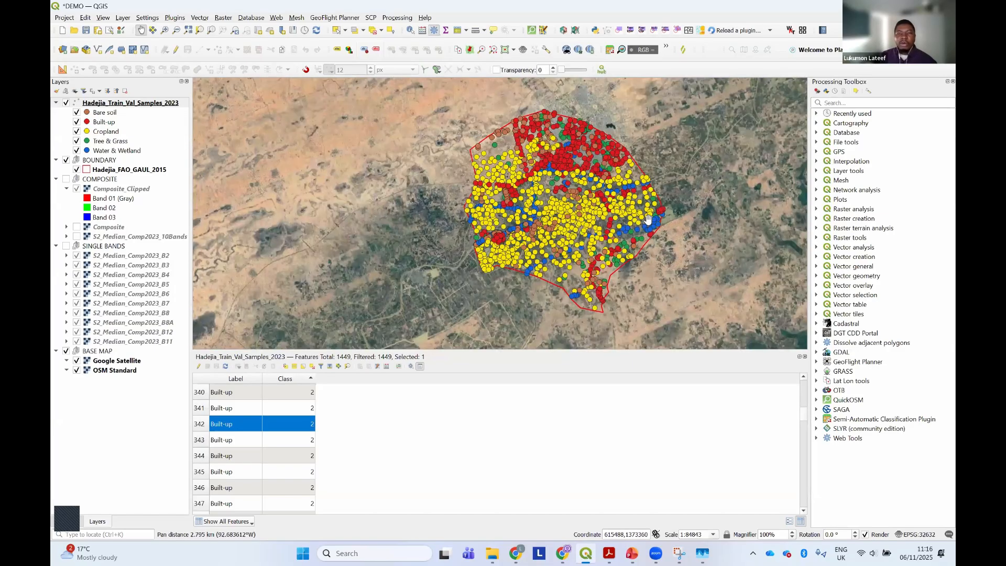
pyautogui.scroll(1, 648, 219)
pyautogui.scroll(-1, 602, 205)
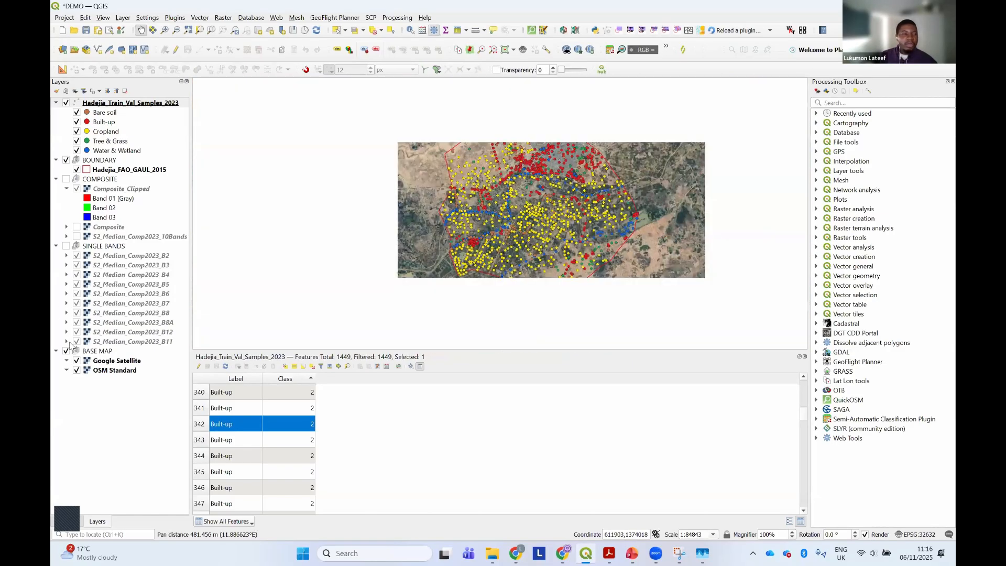
pyautogui.click(66, 179)
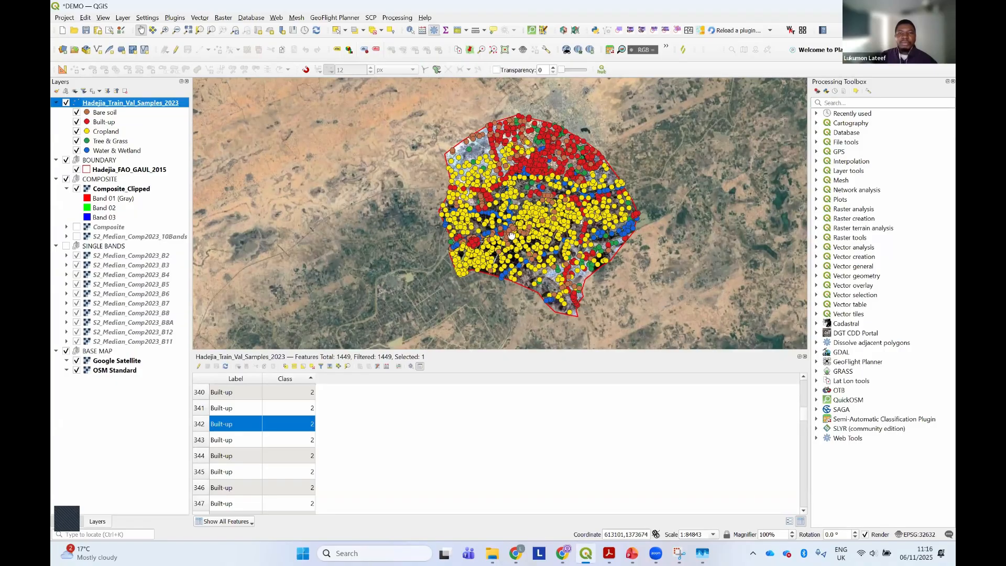
pyautogui.moveTo(511, 236); pyautogui.dragTo(520, 211)
pyautogui.scroll(1, 472, 225)
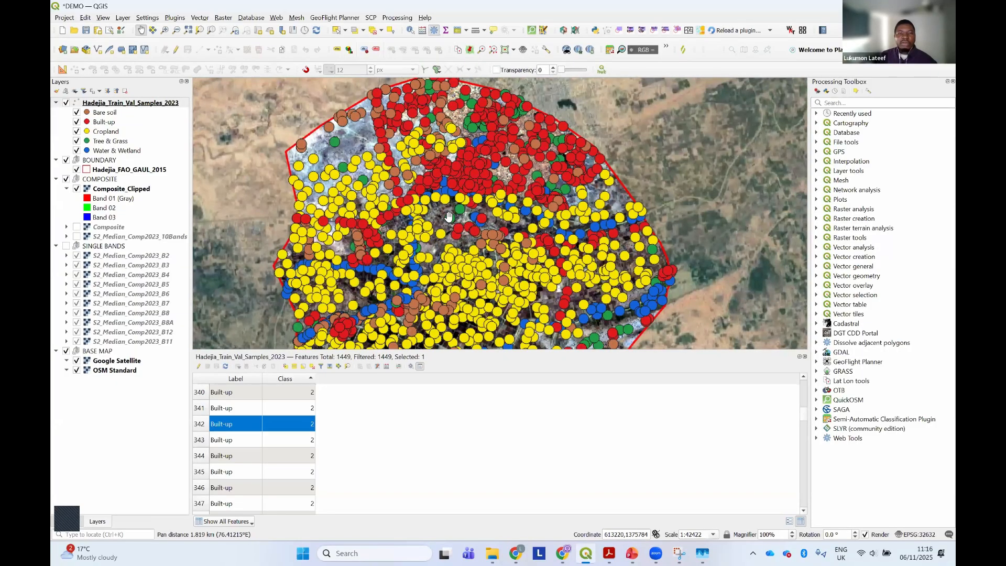
pyautogui.scroll(4, 479, 226)
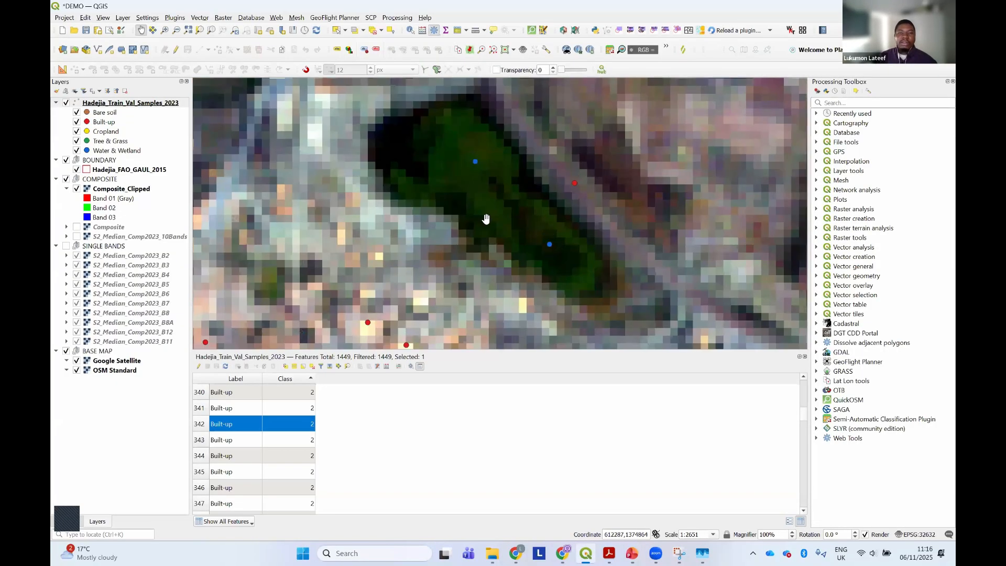
# Identify the Composite_Clipped reflectance values of all ten bands at the upper Water & Wetland sample on the dark water body
pyautogui.moveTo(482, 218); pyautogui.dragTo(440, 274)
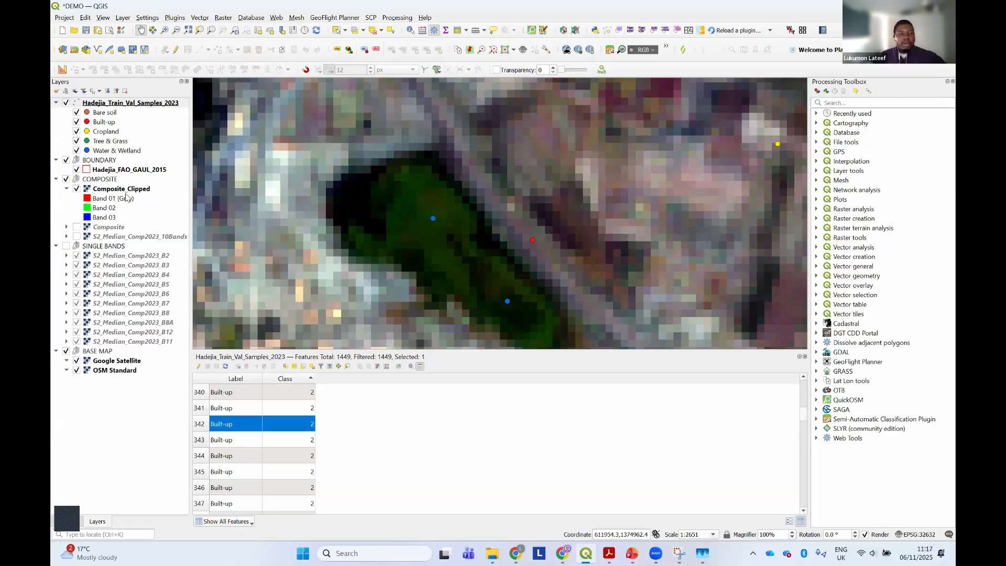
pyautogui.moveTo(418, 221); pyautogui.dragTo(395, 208)
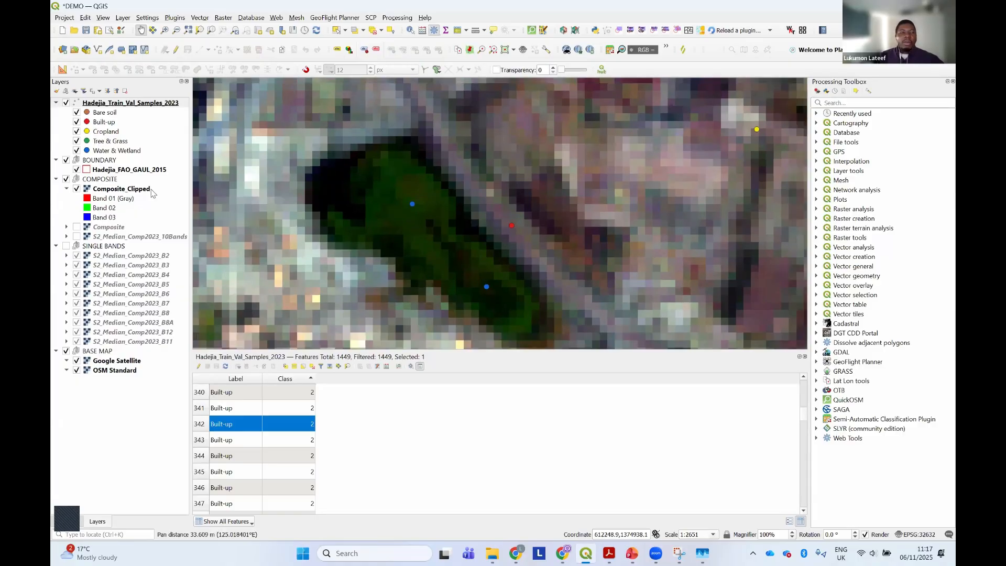
pyautogui.click(119, 189)
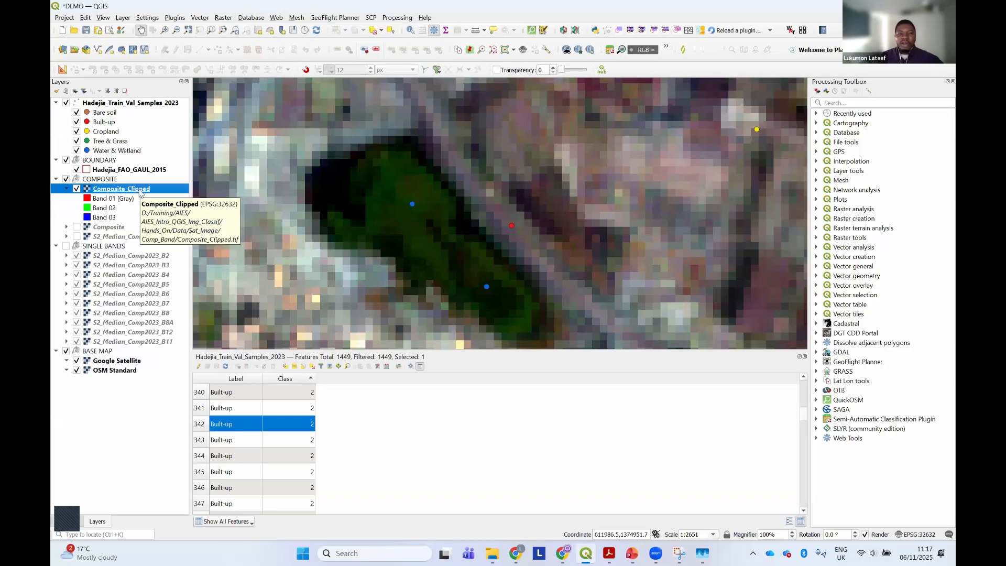
pyautogui.click(411, 204)
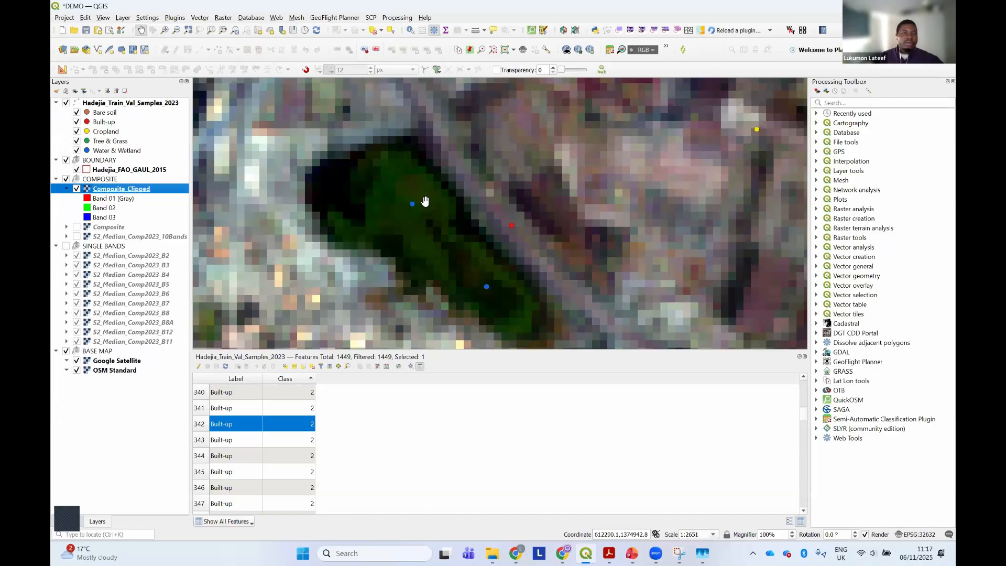
pyautogui.click(410, 32)
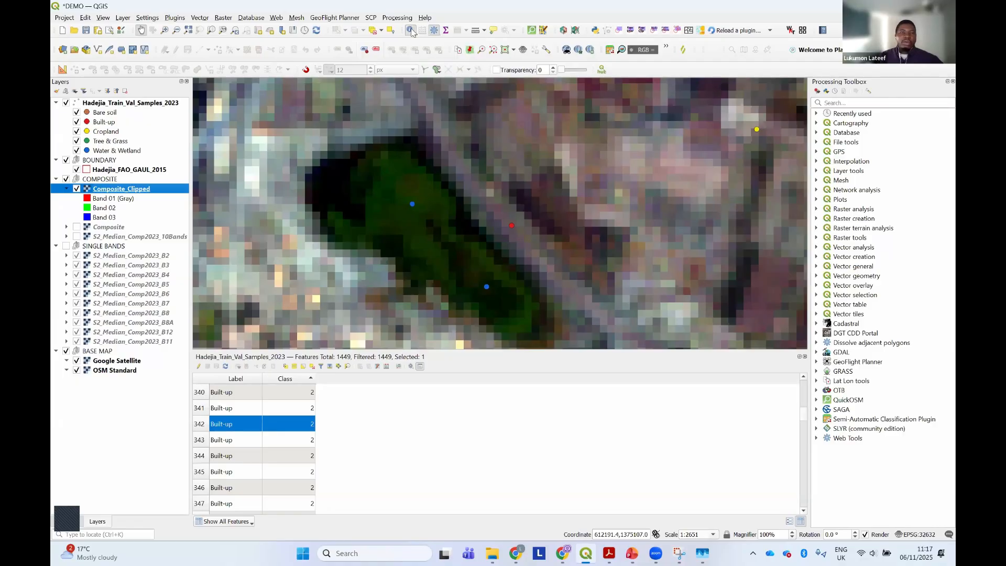
pyautogui.click(411, 30)
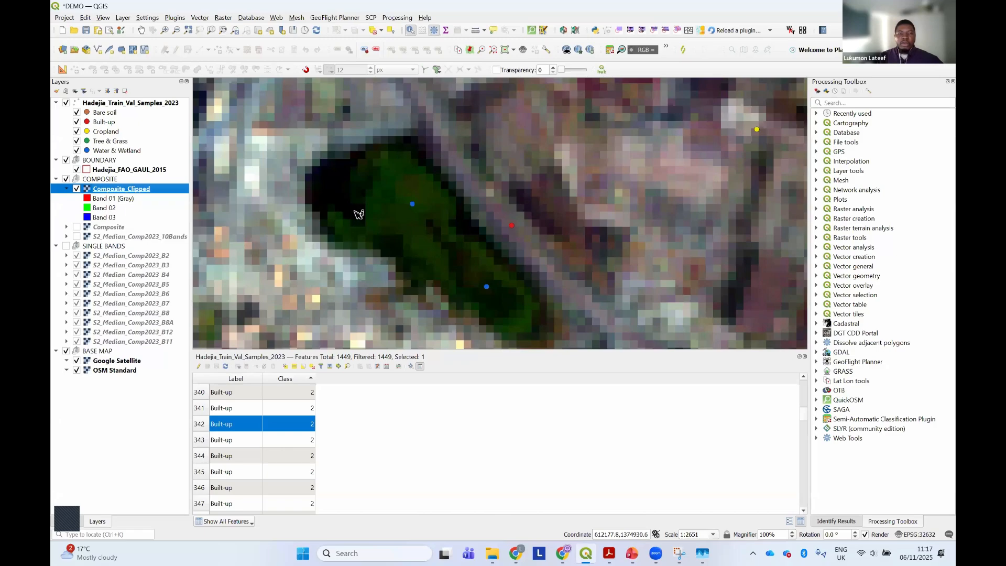
pyautogui.click(412, 204)
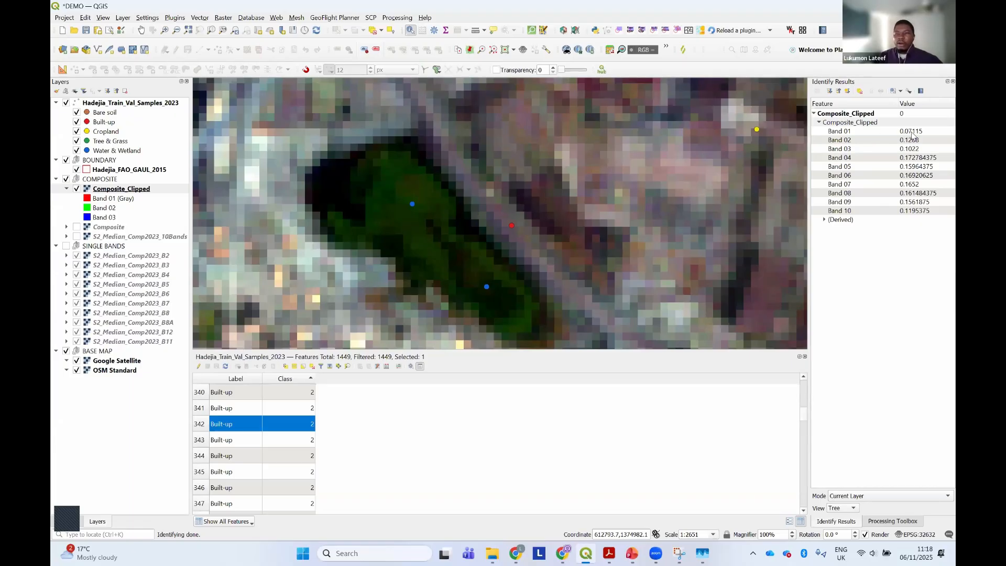
# Show the SINGLE BANDS group in place of the Composite_Clipped layer, and compare band B2 with B3 over the water body
pyautogui.click(65, 245)
pyautogui.click(76, 188)
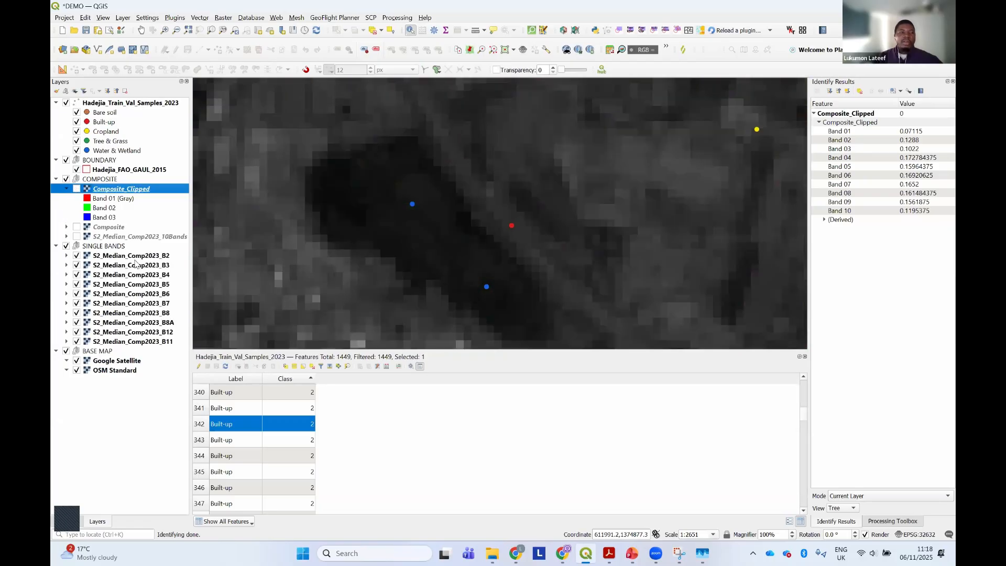
pyautogui.click(76, 256)
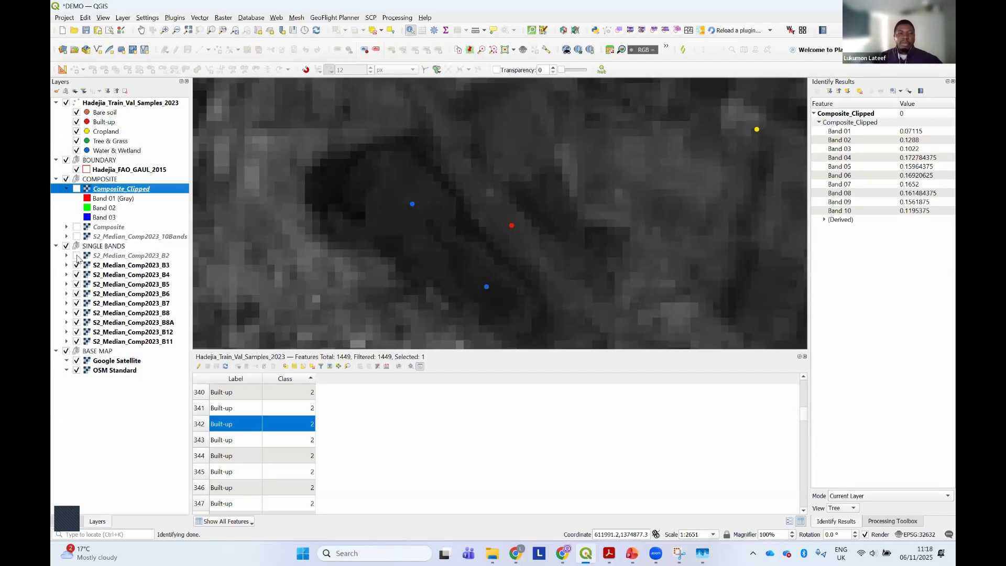
pyautogui.click(76, 256)
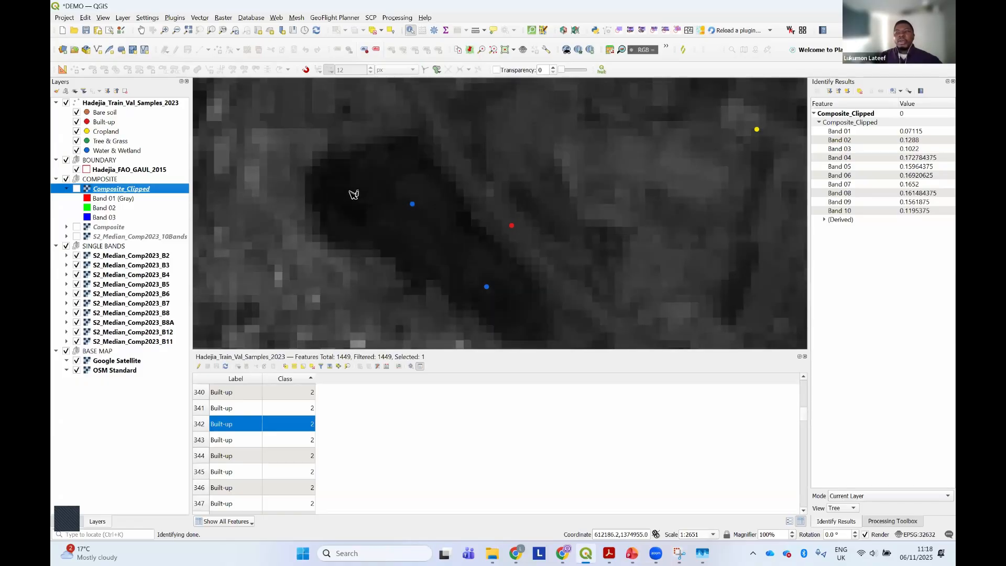
# Hide the SINGLE BANDS group and shrink the attribute table to give the map of the whole Hadejia boundary more height
pyautogui.scroll(-2, 350, 195)
pyautogui.scroll(-1, 328, 200)
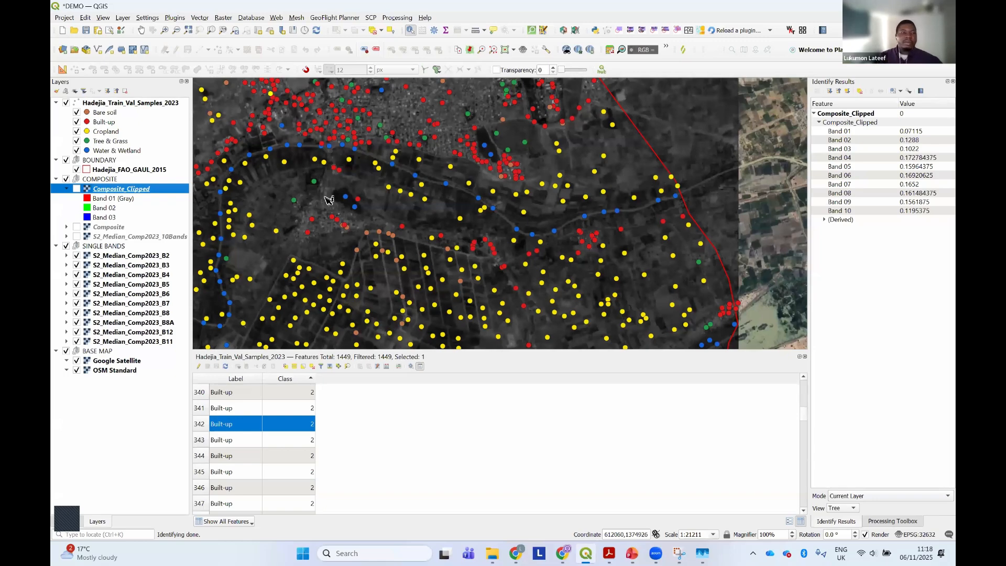
pyautogui.click(66, 246)
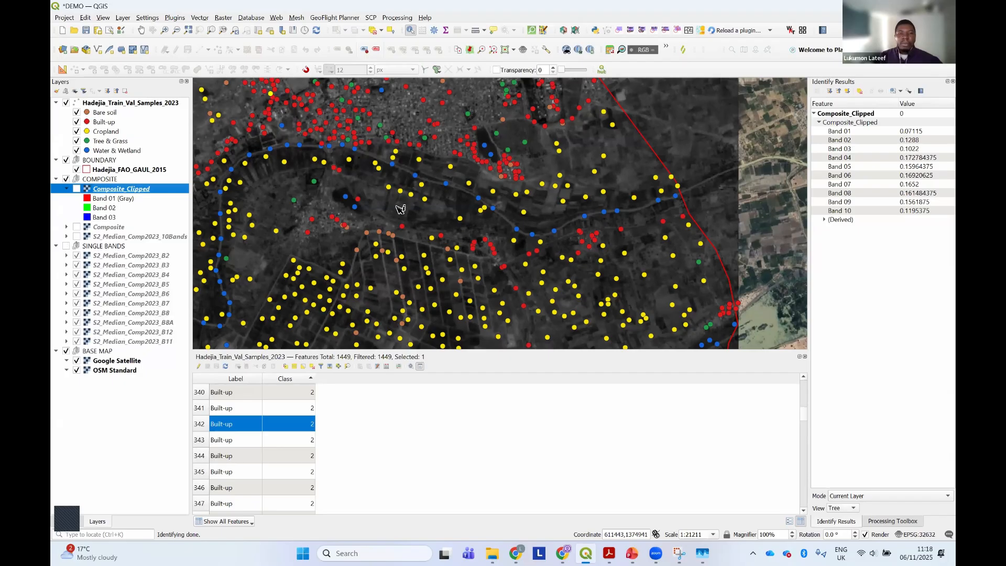
pyautogui.scroll(-2, 400, 209)
pyautogui.moveTo(400, 209); pyautogui.dragTo(474, 247)
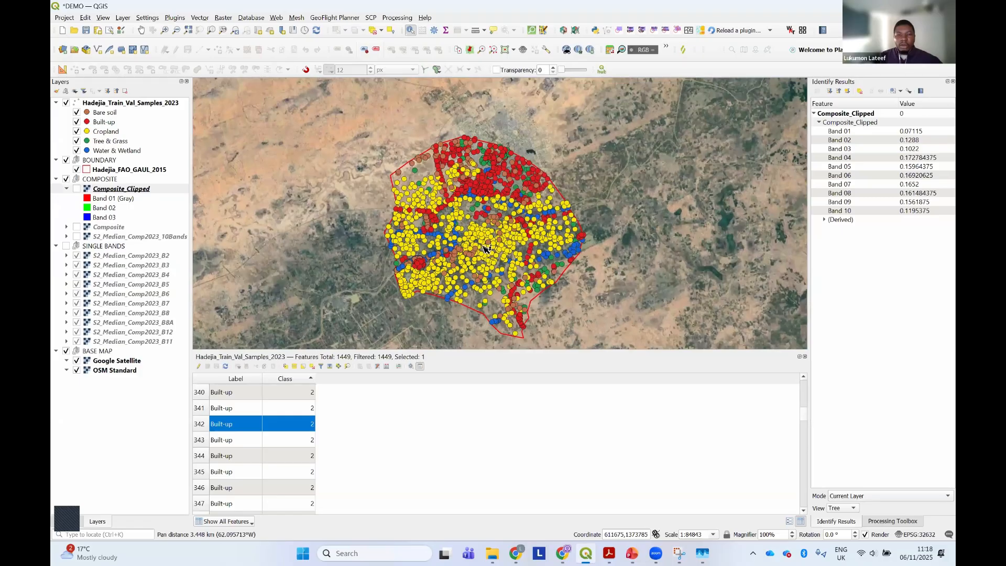
pyautogui.moveTo(539, 352); pyautogui.dragTo(542, 390)
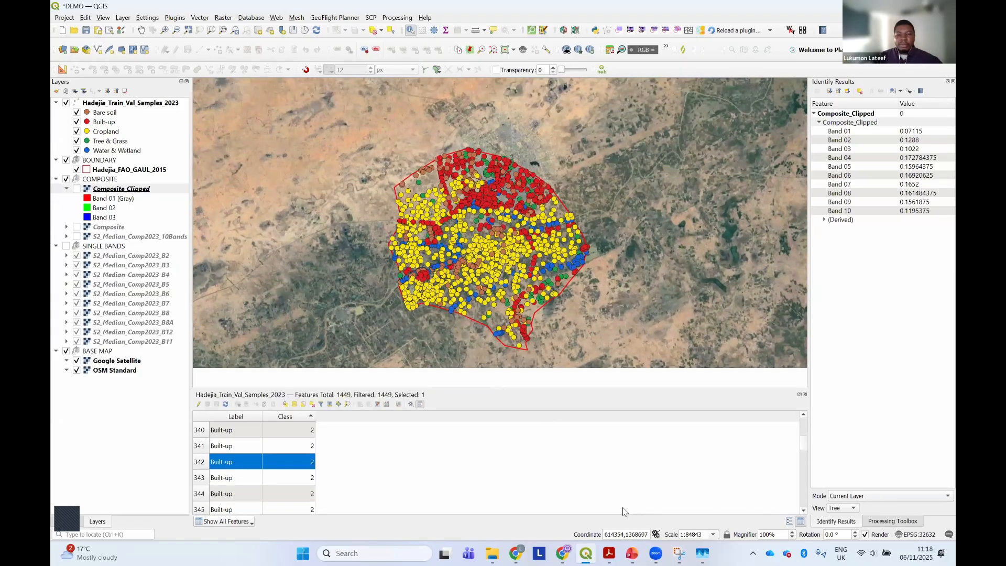
# Switch to the Image_Classification PDF in Acrobat, review the reflectance inspection step and the Data Splitting page, and return to QGIS
pyautogui.click(609, 553)
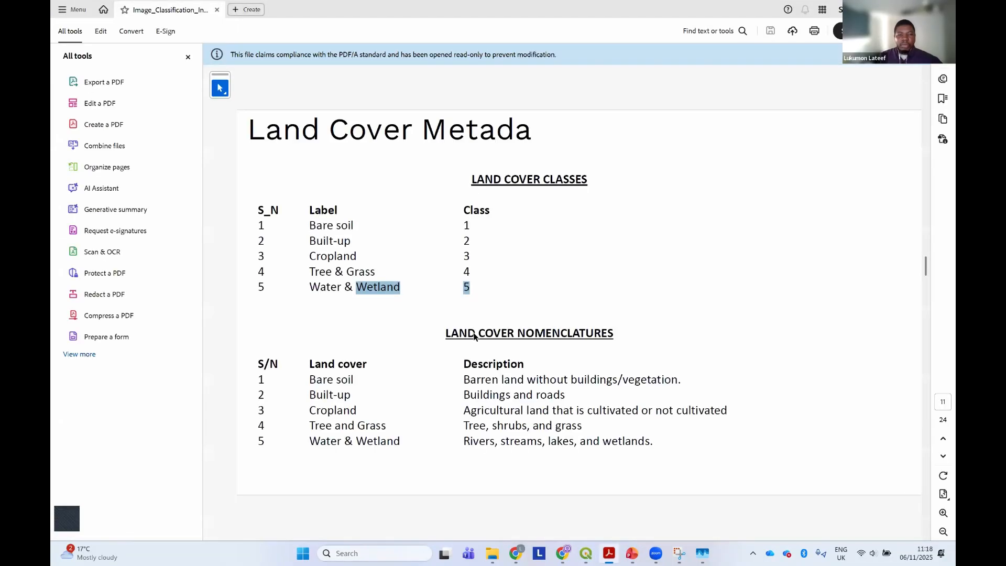
pyautogui.scroll(-2, 473, 336)
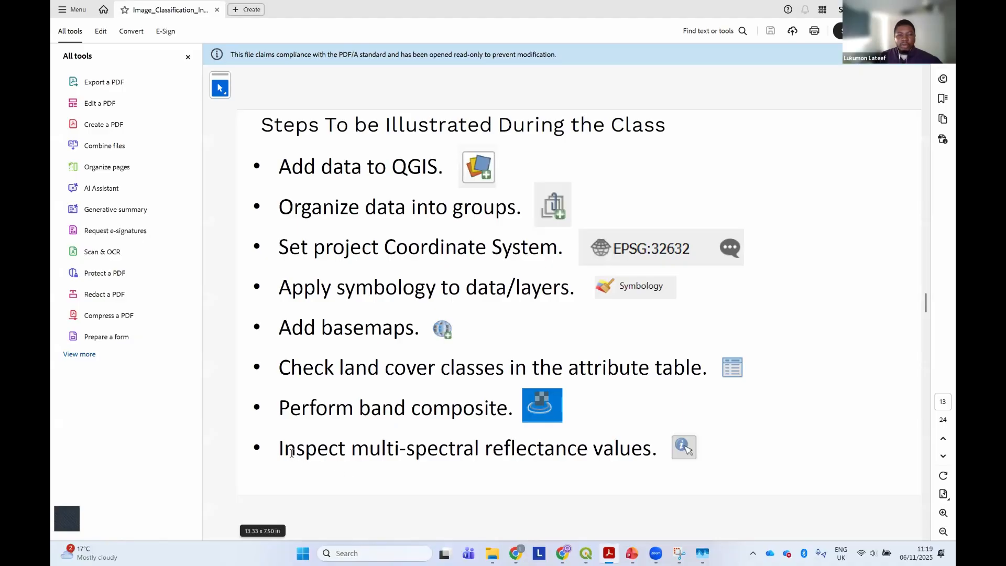
pyautogui.moveTo(282, 449); pyautogui.dragTo(609, 444)
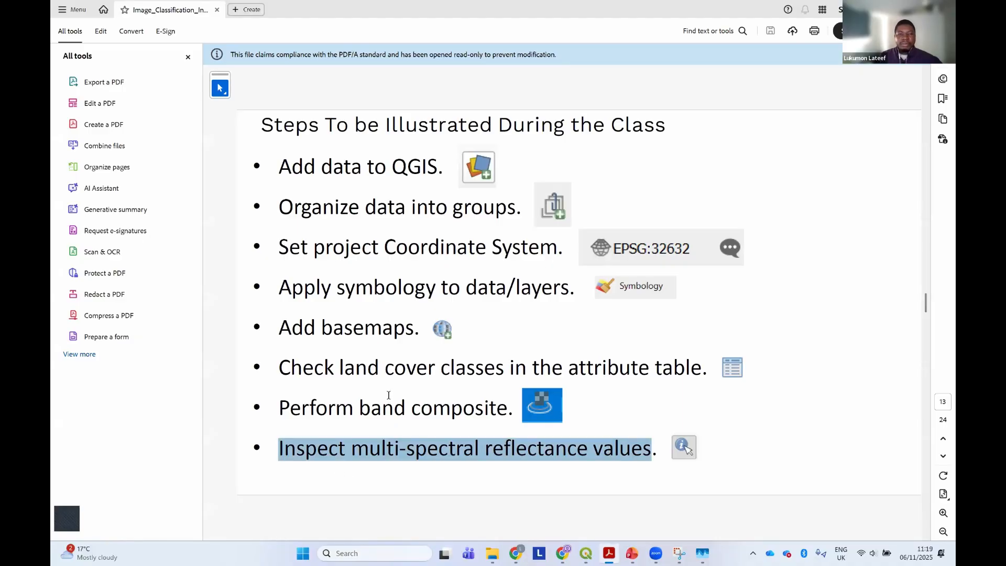
pyautogui.scroll(-1, 388, 394)
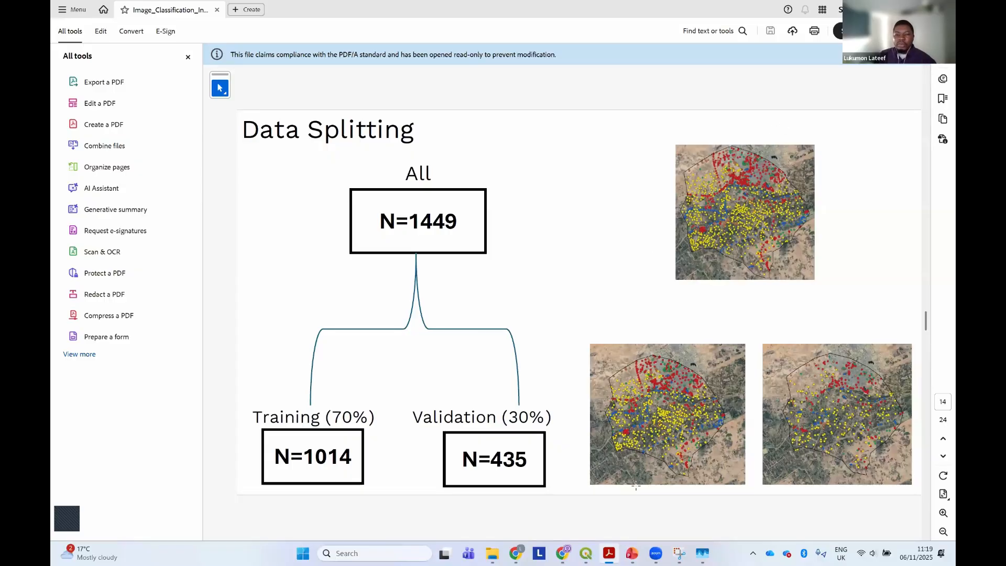
pyautogui.hotkey('alt', 'Tab')
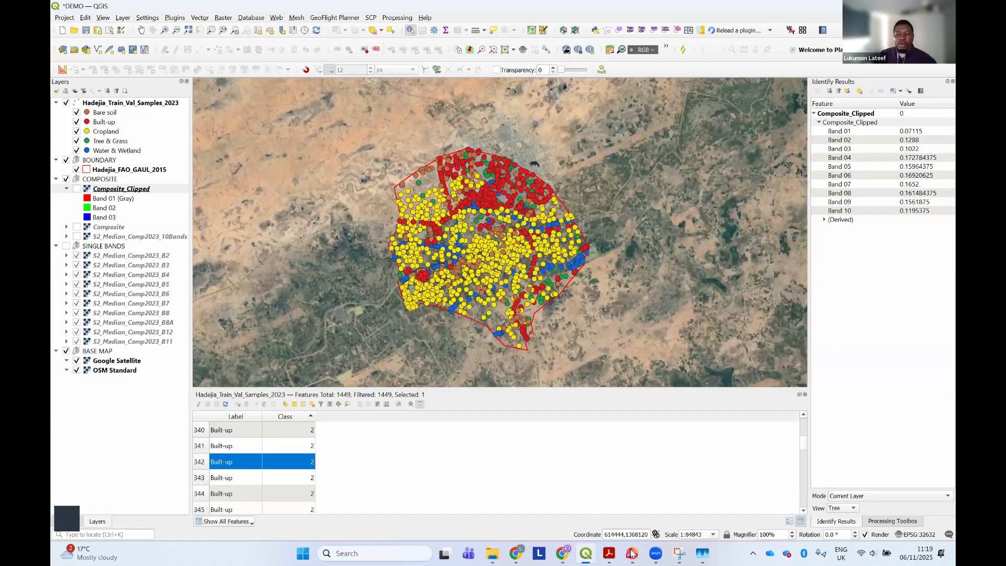
pyautogui.moveTo(632, 553)
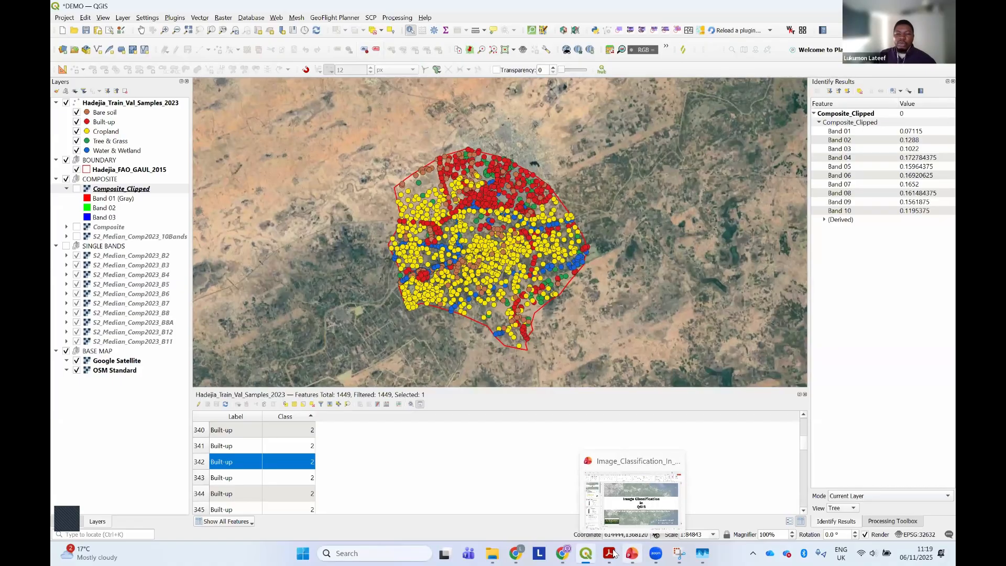
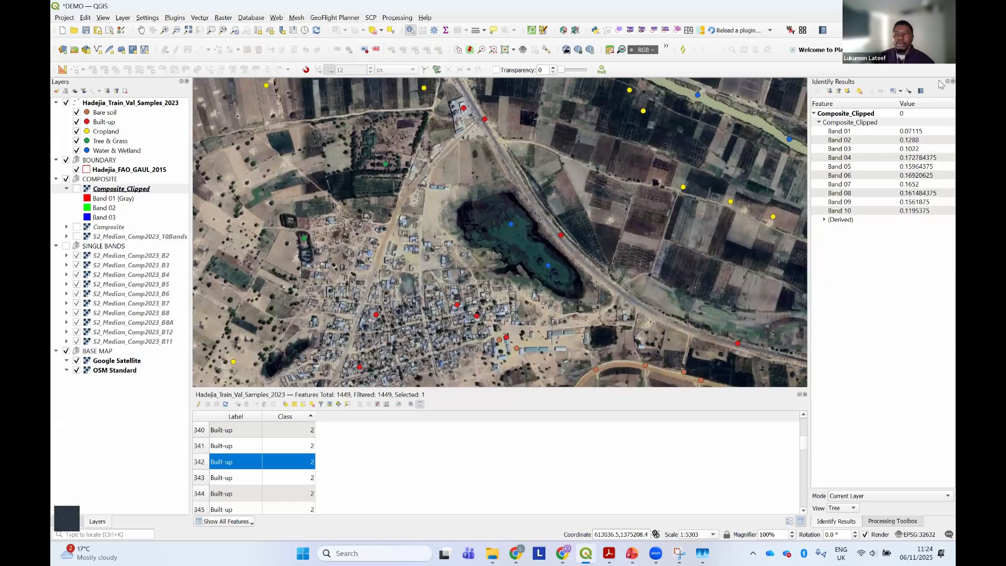
# Close the Identify Results panel and save the DEMO project
pyautogui.click(952, 81)
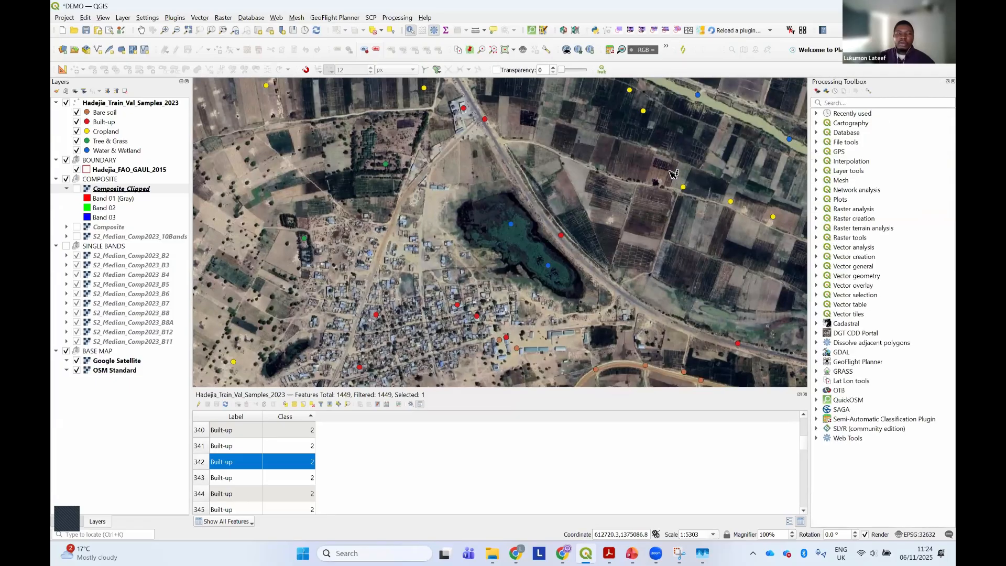
pyautogui.hotkey('ctrl', 's')
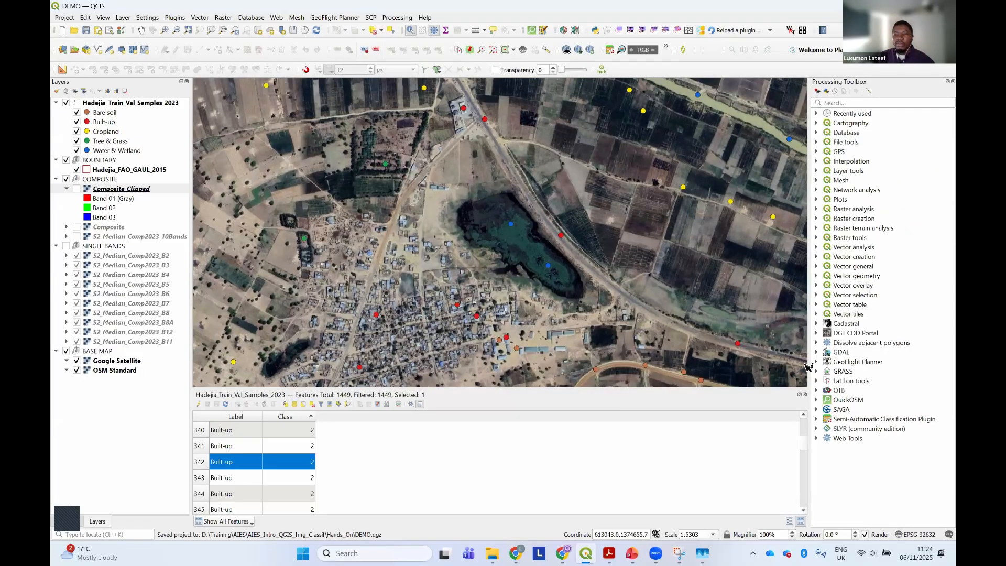
# Open the TrainImagesClassifier tool from the Learning group of the OTB processing algorithms
pyautogui.click(816, 389)
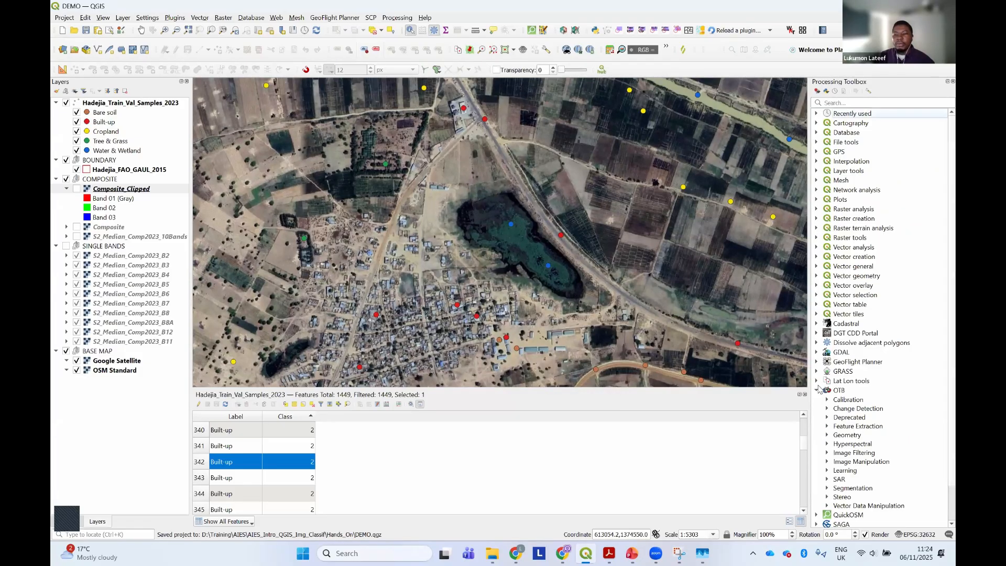
pyautogui.scroll(-2, 820, 389)
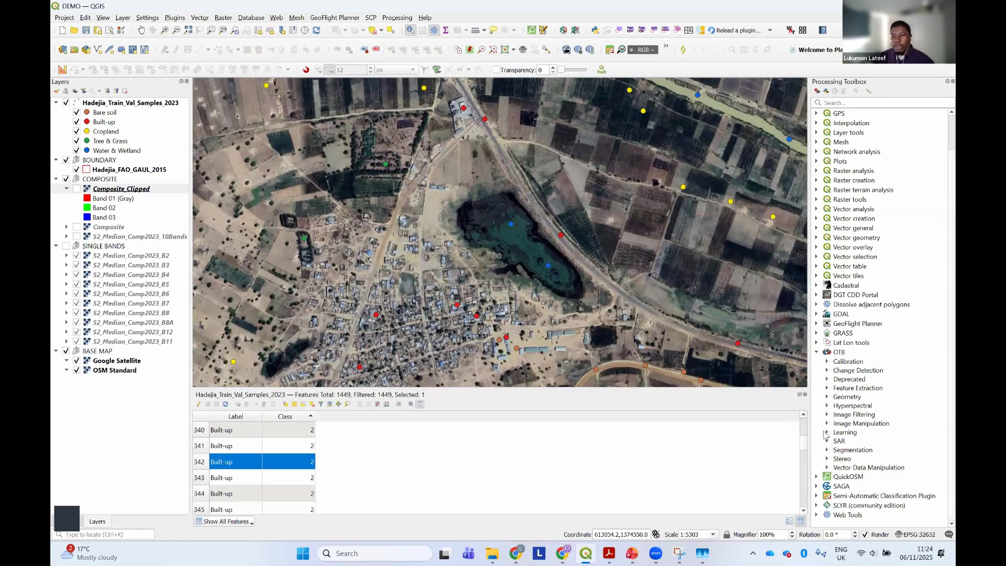
pyautogui.click(845, 433)
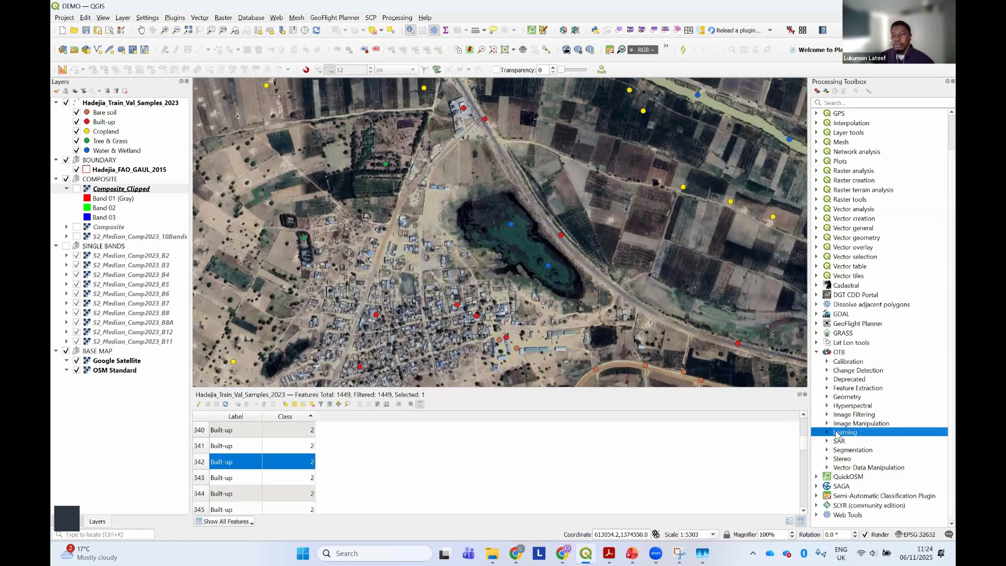
pyautogui.click(827, 432)
pyautogui.scroll(-4, 832, 428)
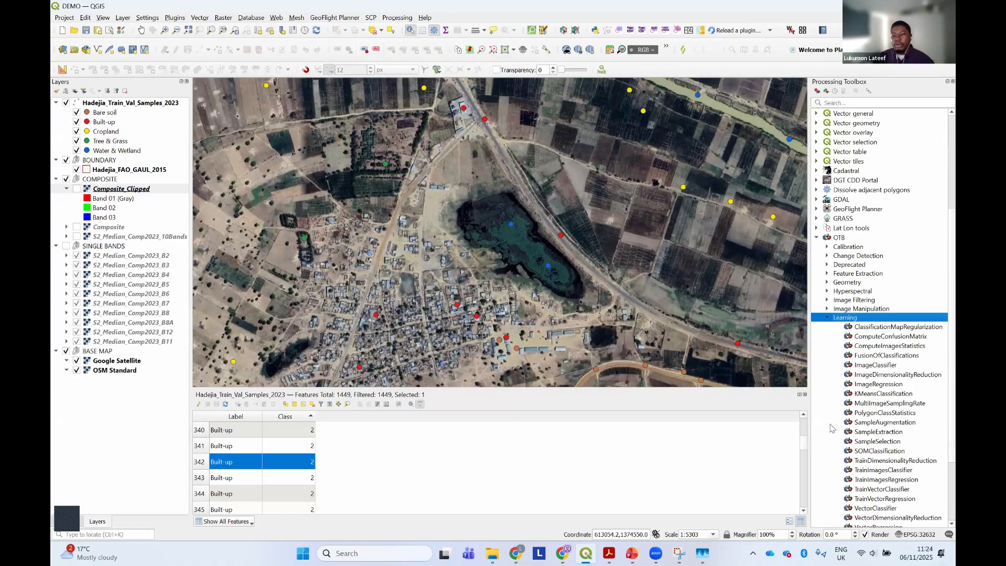
pyautogui.scroll(-1, 831, 428)
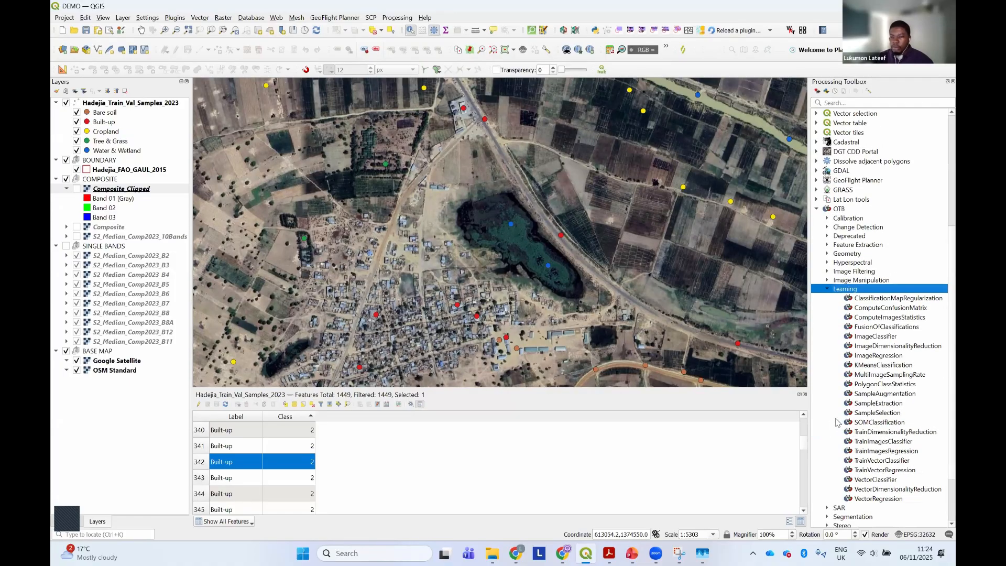
pyautogui.click(867, 443)
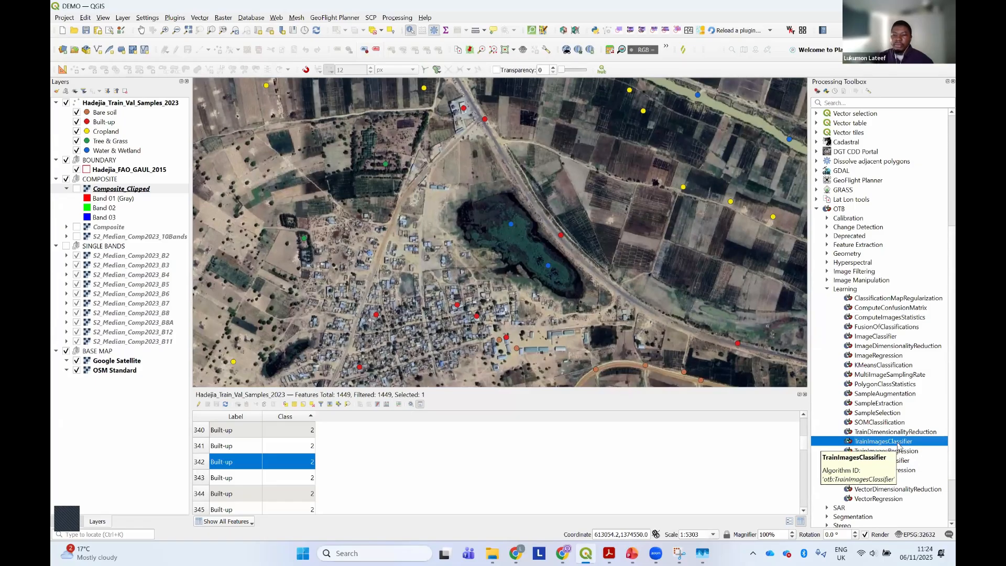
pyautogui.doubleClick(897, 442)
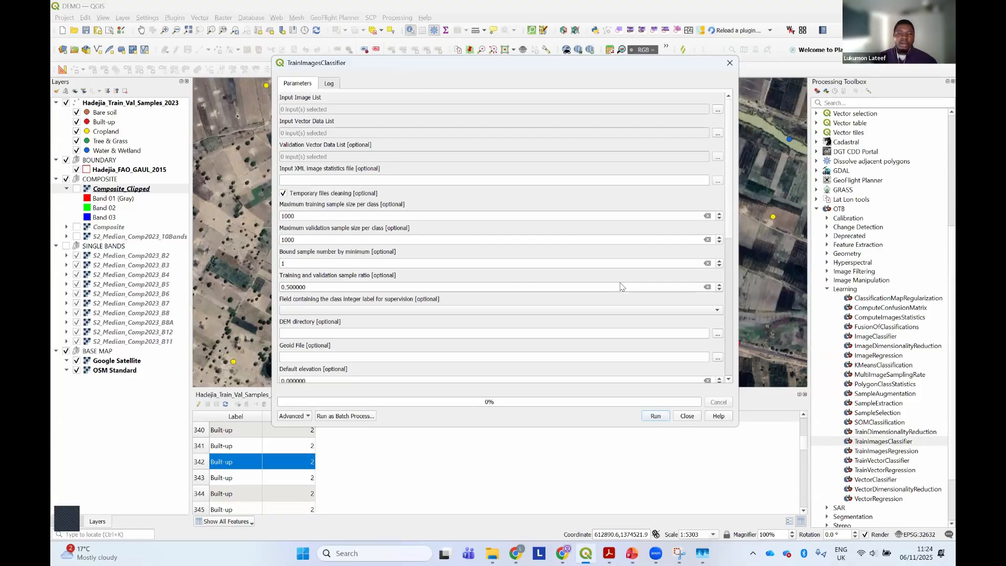
# Open the TrainImagesClassifier help page, read its description and its input, output and sample parameters, and return to QGIS
pyautogui.click(720, 416)
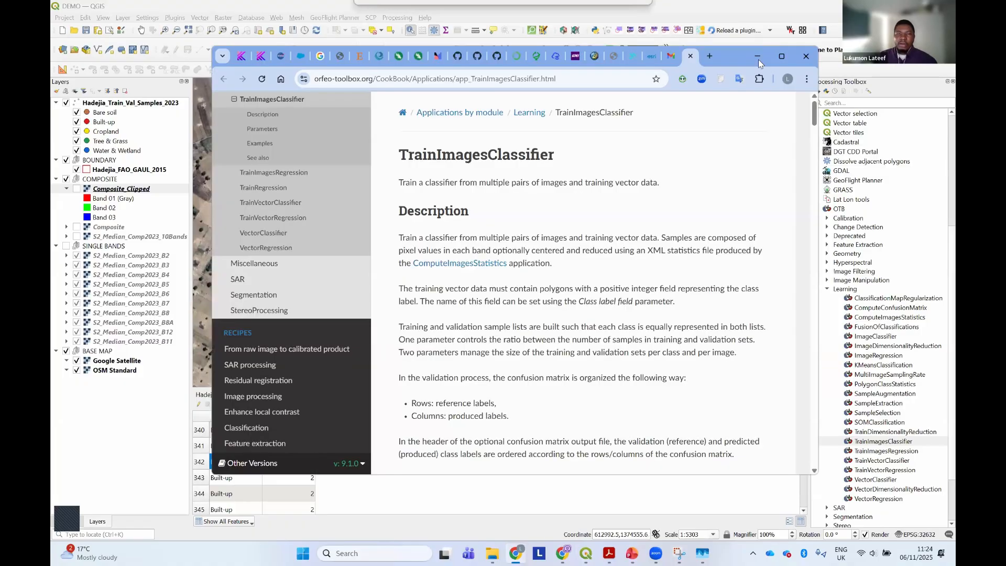
pyautogui.click(781, 56)
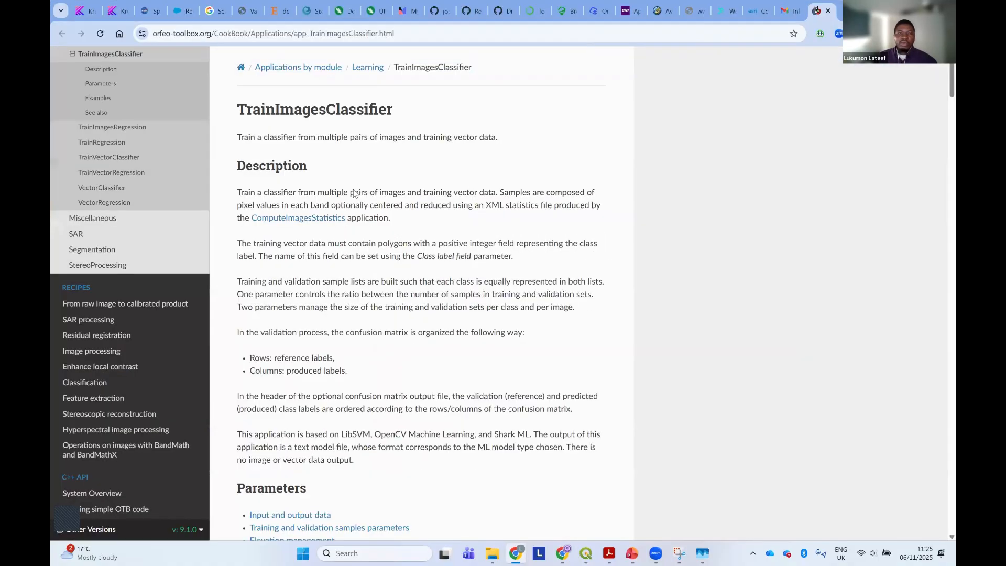
pyautogui.scroll(-4, 349, 174)
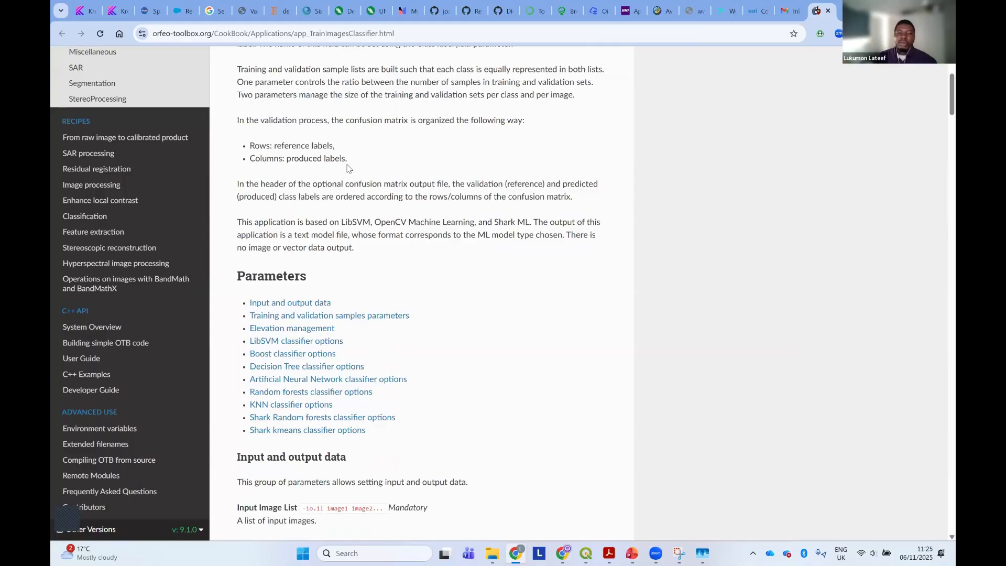
pyautogui.scroll(-3, 347, 167)
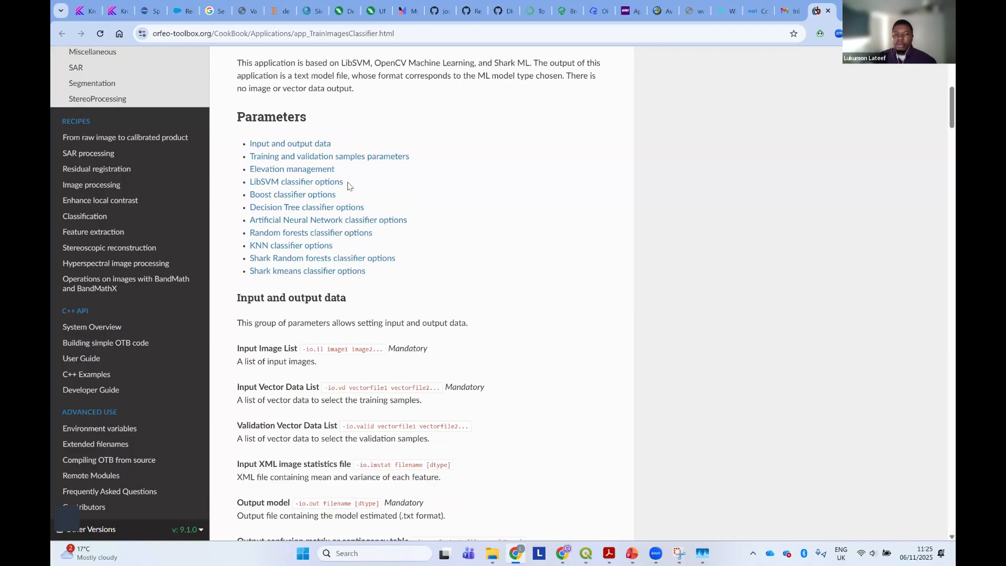
pyautogui.scroll(-7, 347, 186)
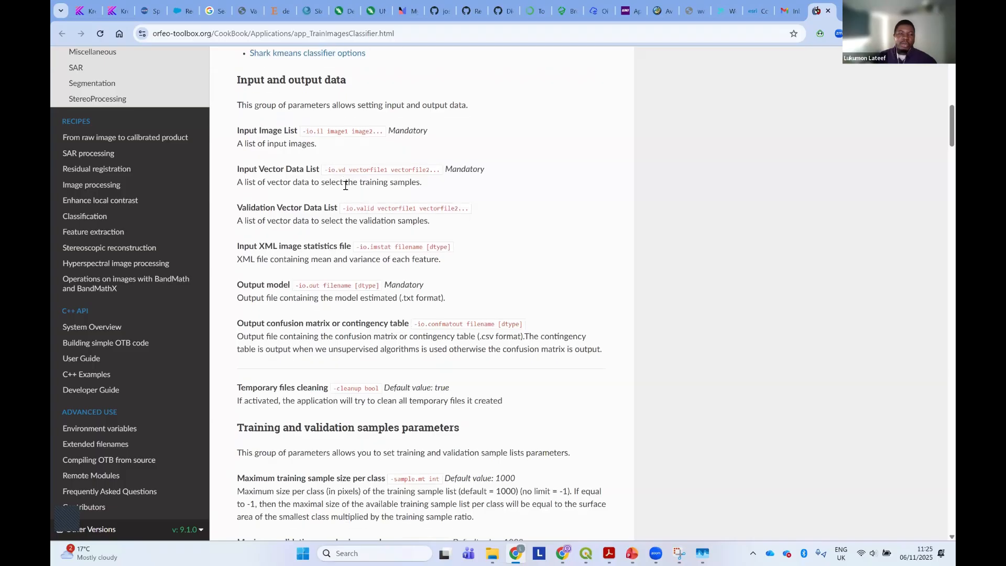
pyautogui.scroll(1, 345, 186)
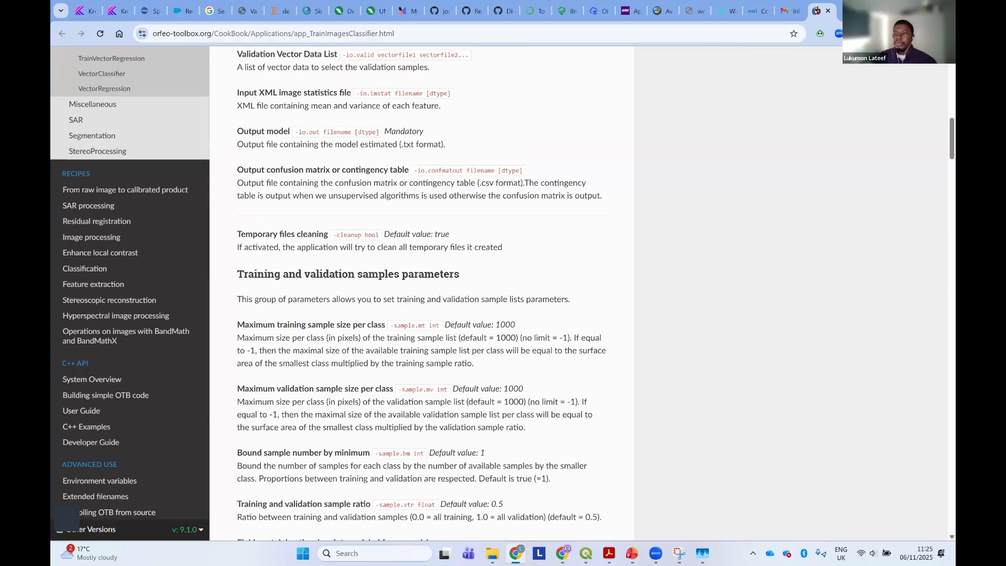
pyautogui.click(889, 10)
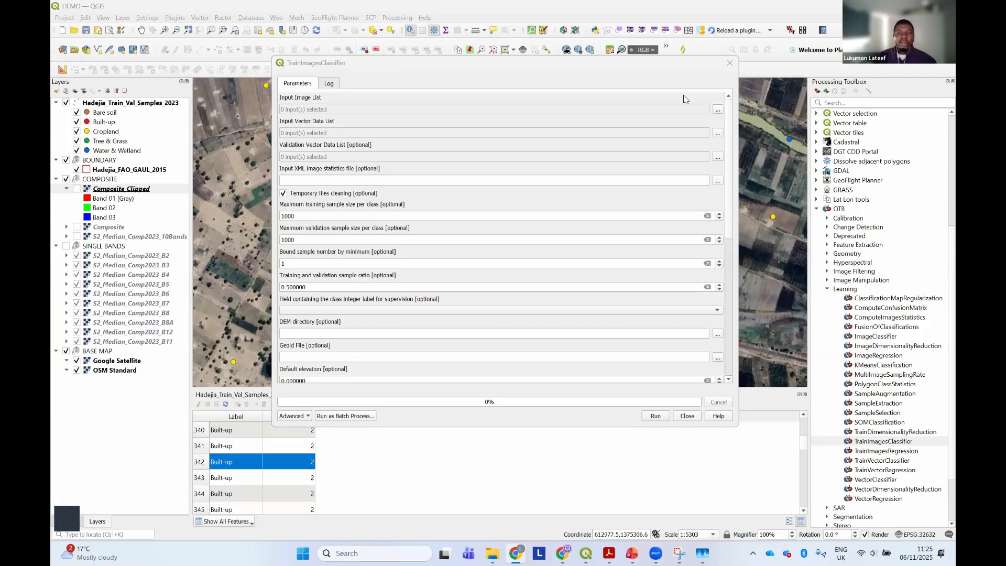
# Select Composite_Clipped as the input image for TrainImagesClassifier
pyautogui.click(717, 110)
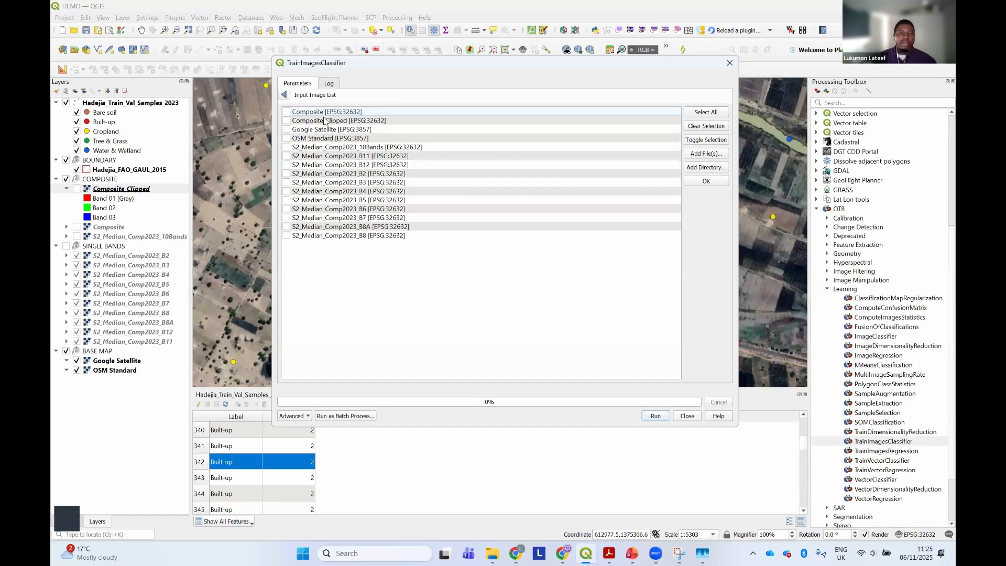
pyautogui.click(303, 121)
pyautogui.click(286, 121)
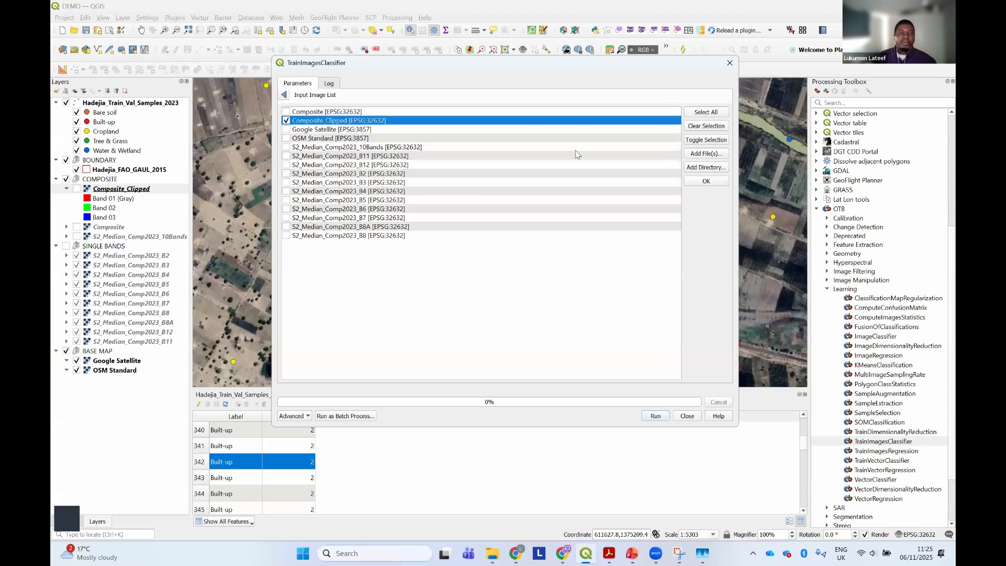
pyautogui.click(720, 182)
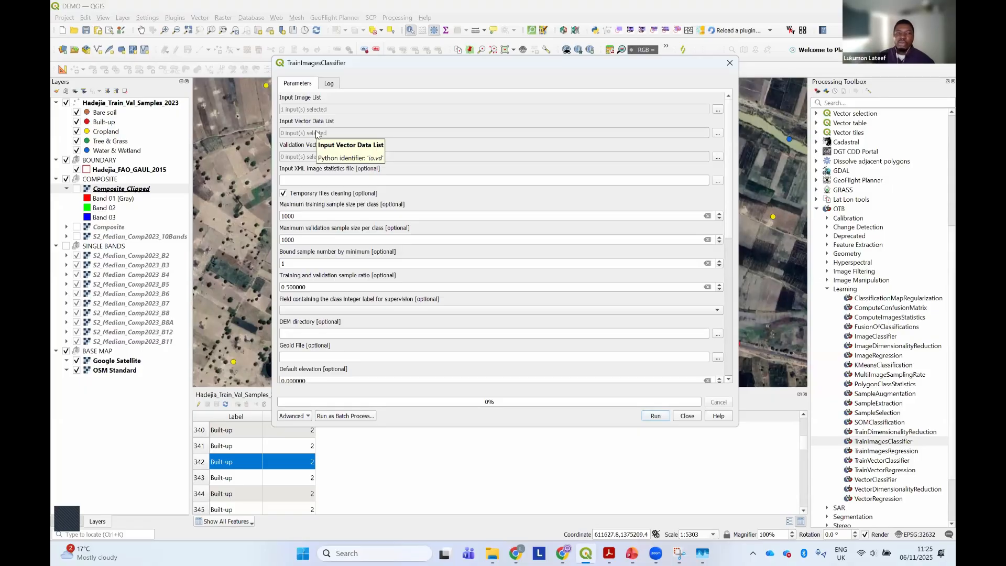
# Select Hadejia_Train_Val_Samples_2023 as the input vector data for the classifier training
pyautogui.click(717, 134)
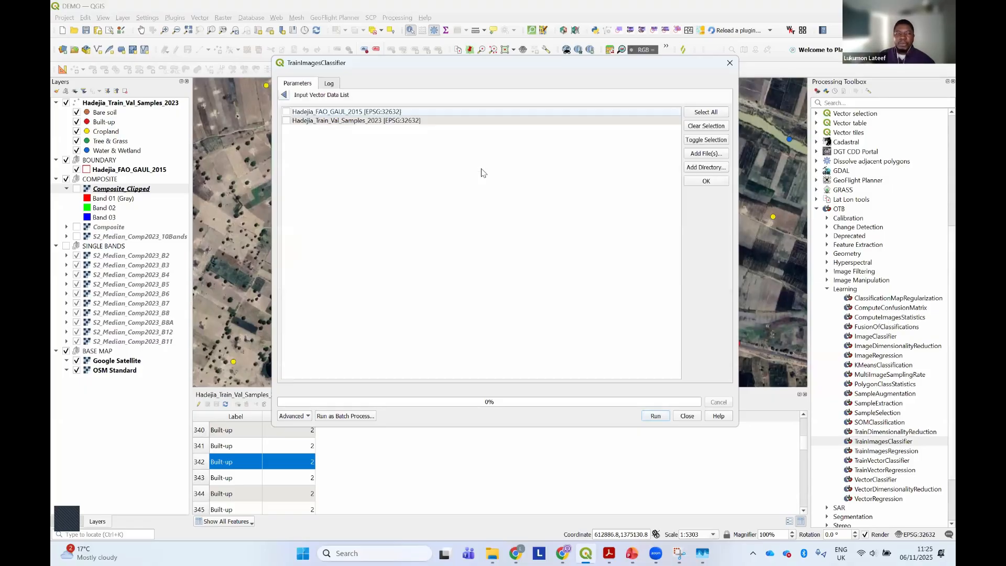
pyautogui.click(353, 121)
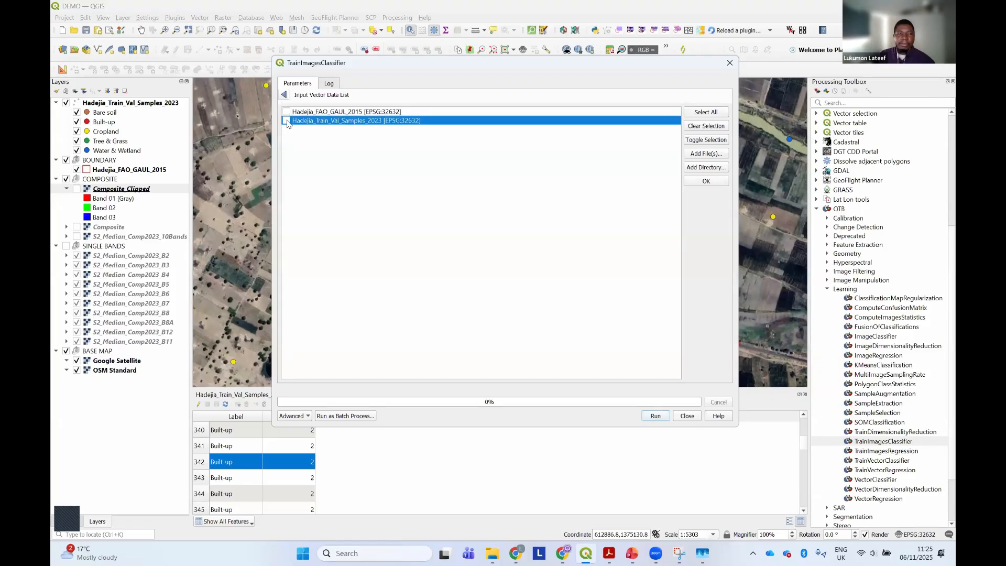
pyautogui.click(706, 180)
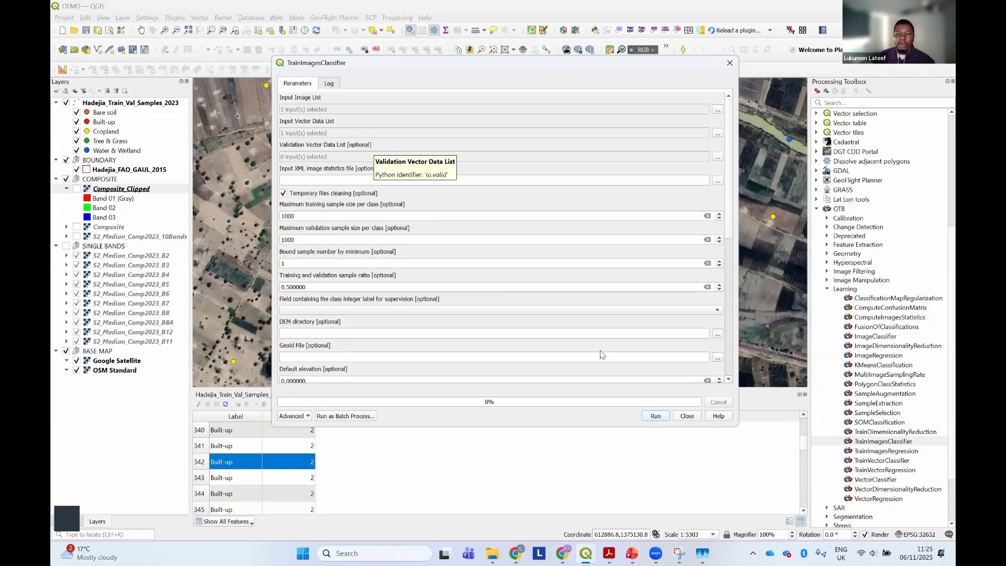
# Switch to the Image_Classification PDF in Acrobat, review the Data Splitting page's training and validation shares, and return to QGIS
pyautogui.click(608, 553)
pyautogui.scroll(2, 487, 335)
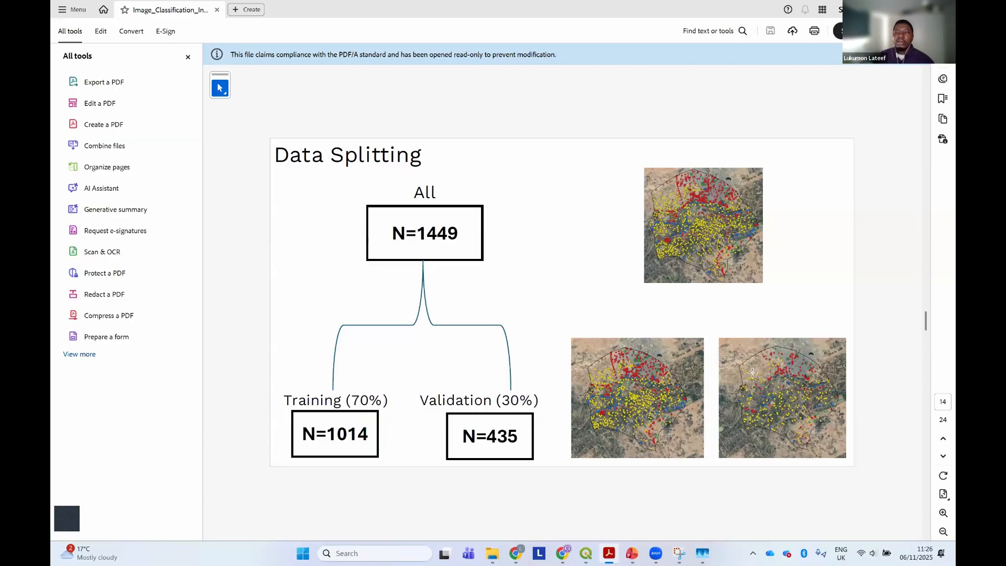
pyautogui.hotkey('alt', 'Tab')
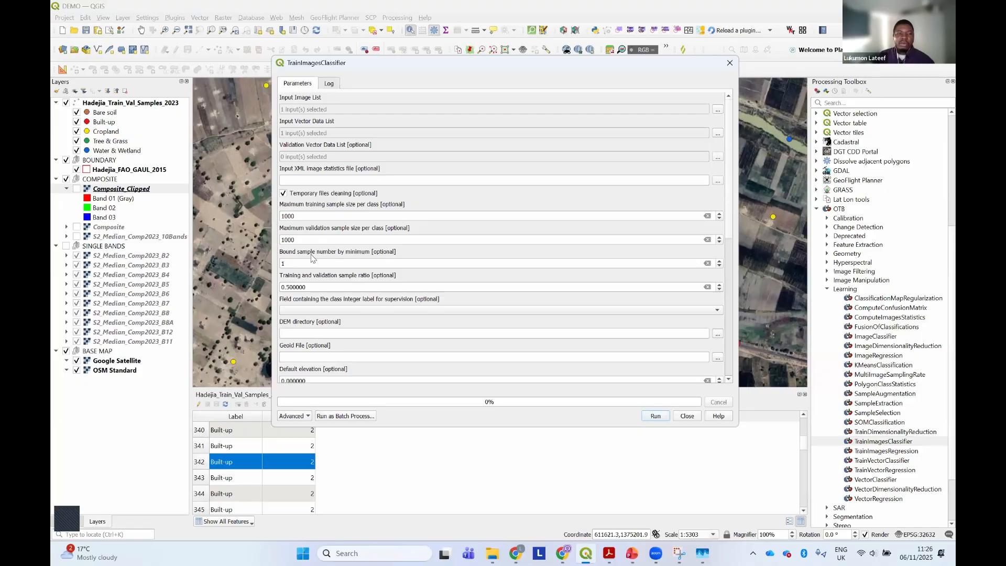
# Set the training and validation sample ratio to 0.3
pyautogui.moveTo(312, 286); pyautogui.dragTo(278, 286)
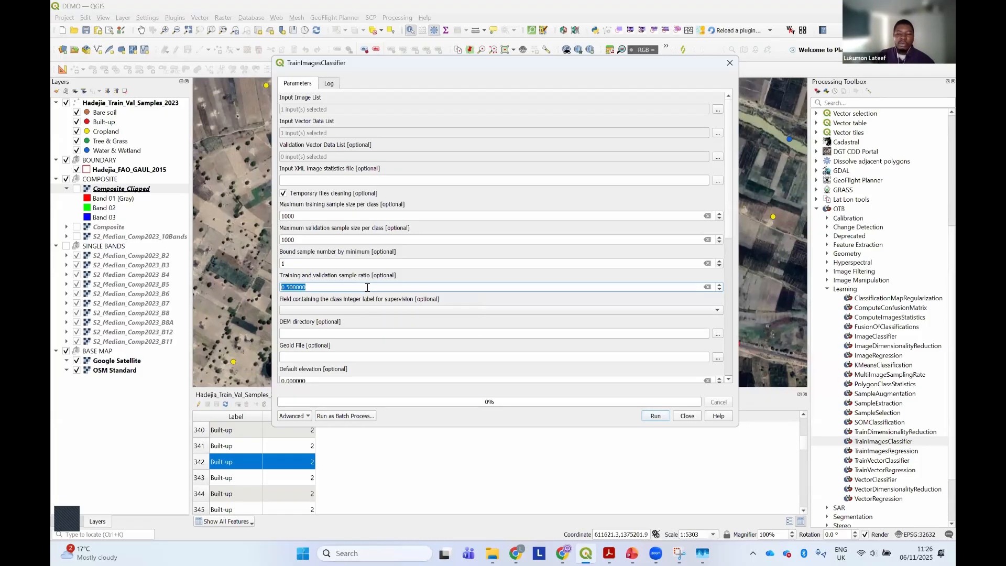
pyautogui.press('Right')
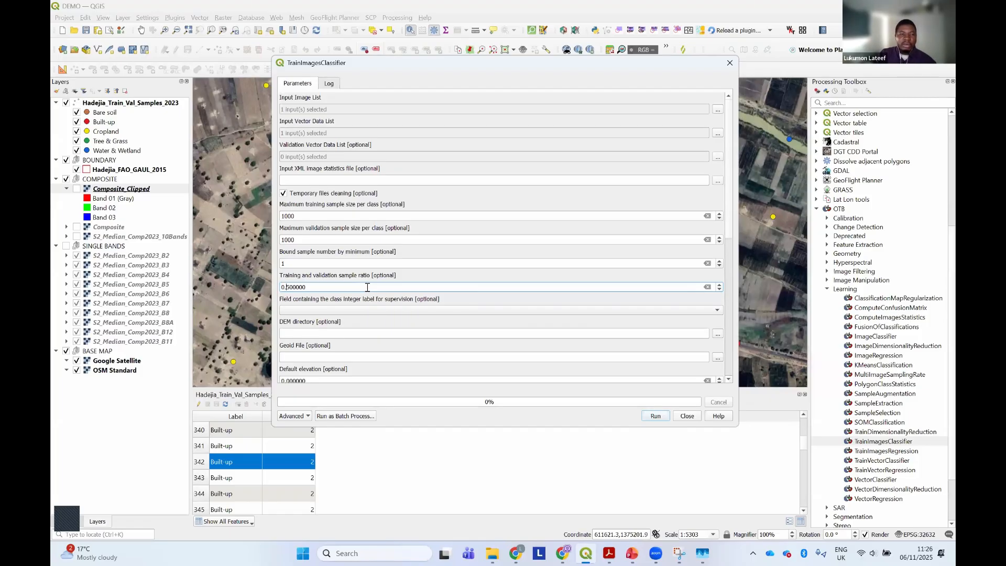
pyautogui.press('BackSpace')
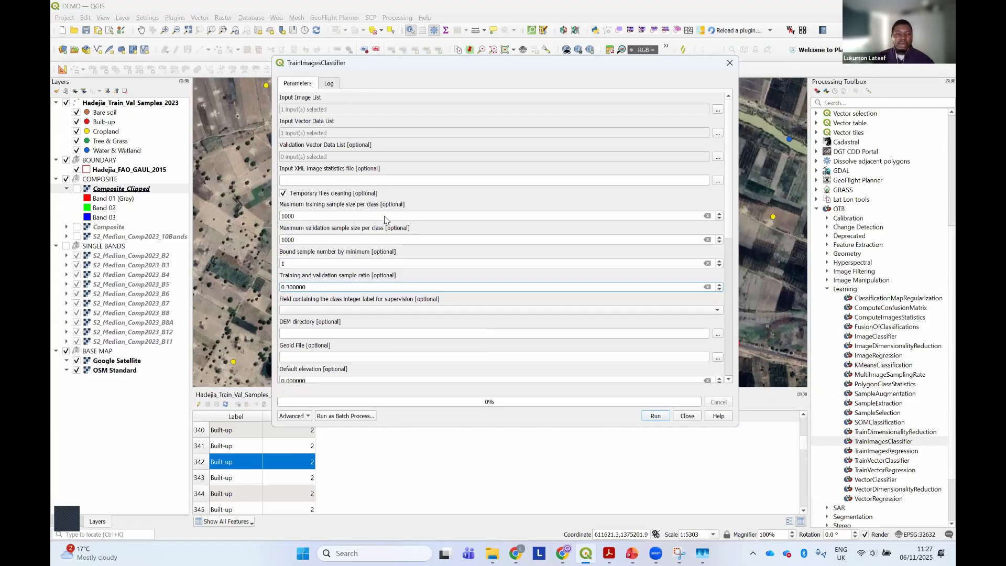
# Move the tool dialog clear of the attribute table and choose Class as the field containing the class integer label
pyautogui.moveTo(372, 64); pyautogui.dragTo(530, 56)
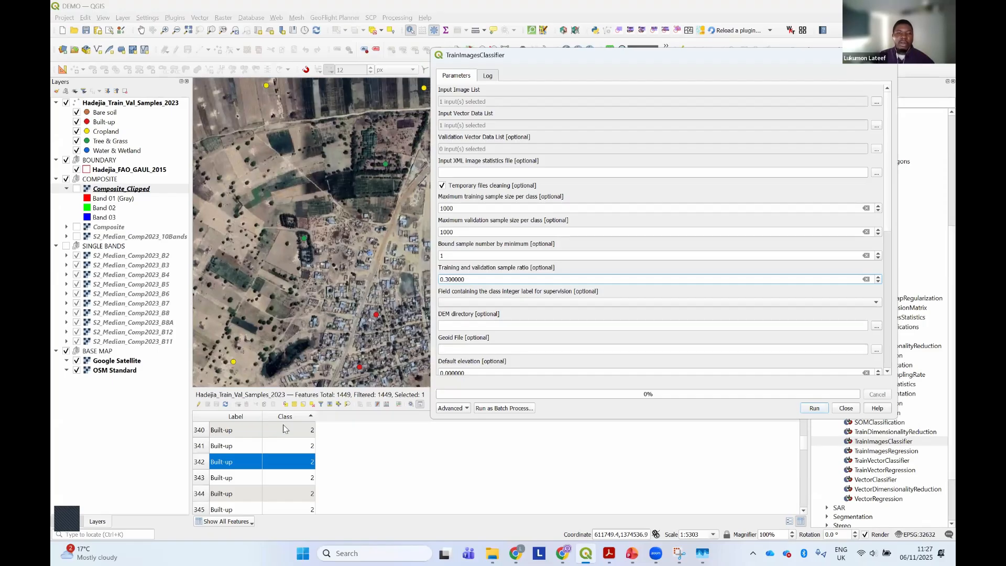
pyautogui.click(542, 303)
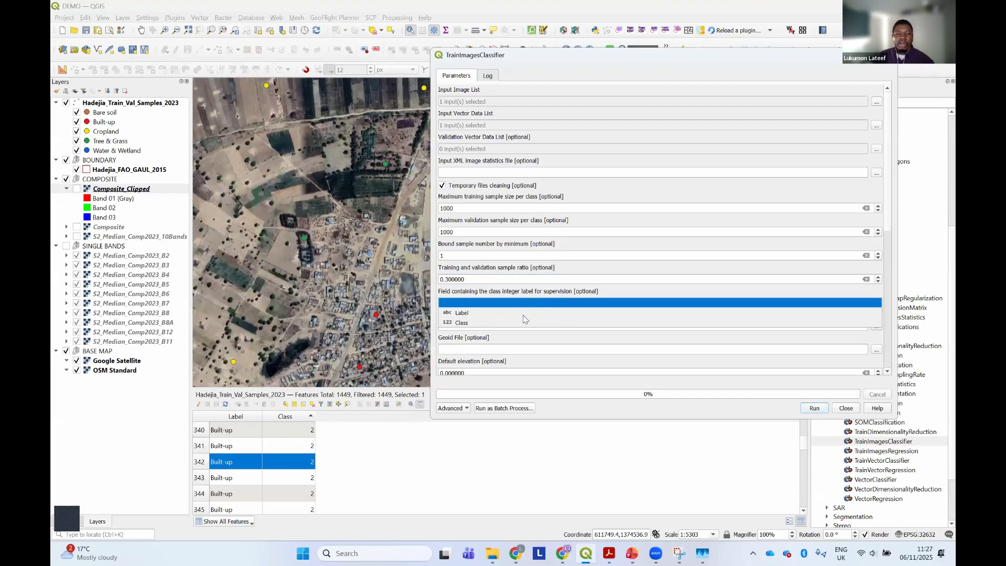
pyautogui.click(518, 325)
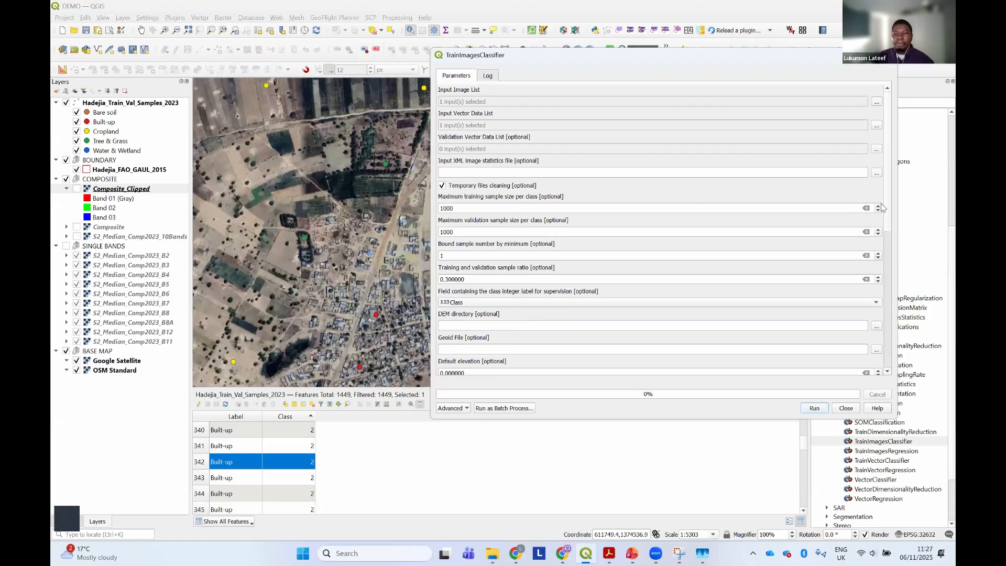
# Set the classifier used for the training to rf and review its random forest parameters down to the output model
pyautogui.scroll(-3, 887, 205)
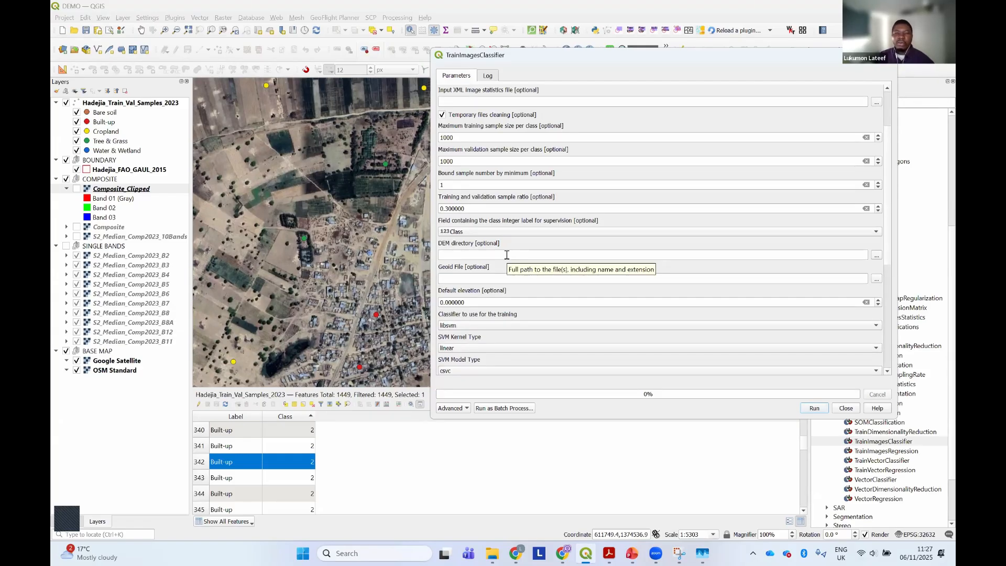
pyautogui.scroll(-5, 887, 245)
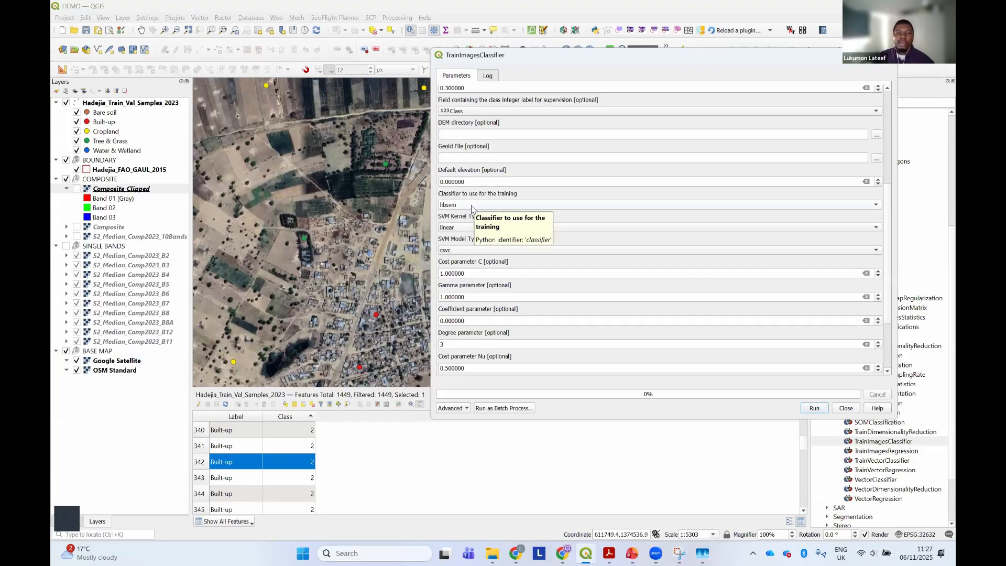
pyautogui.click(473, 204)
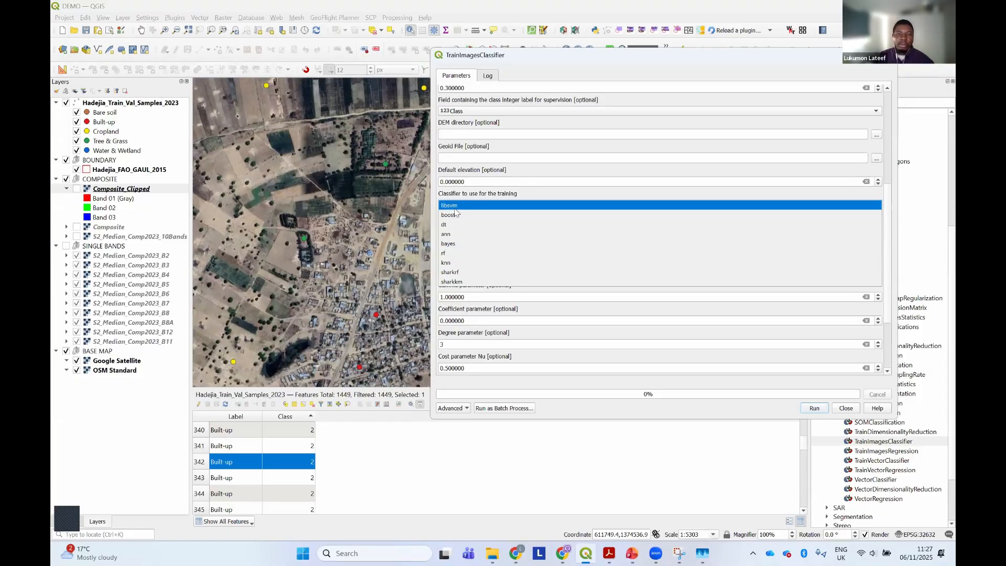
pyautogui.click(452, 253)
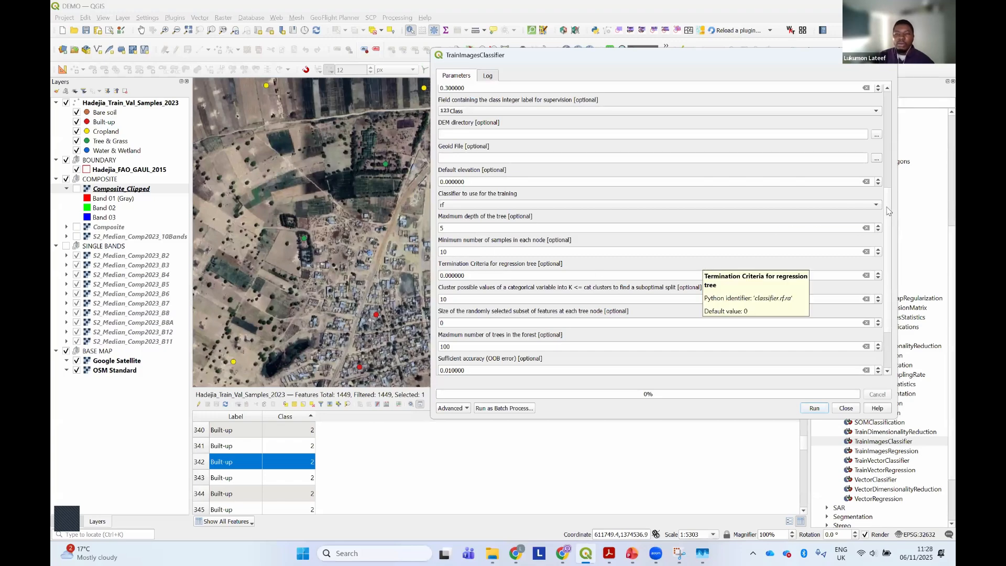
pyautogui.scroll(-1, 887, 242)
pyautogui.scroll(-1, 887, 242)
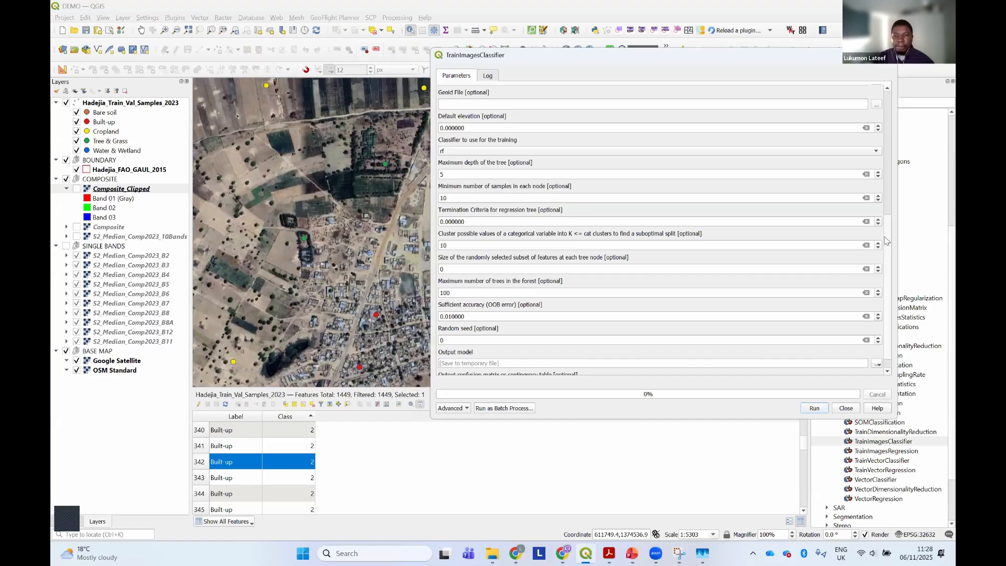
# Set the random seed of the random forest classifier to 42
pyautogui.scroll(-2, 885, 241)
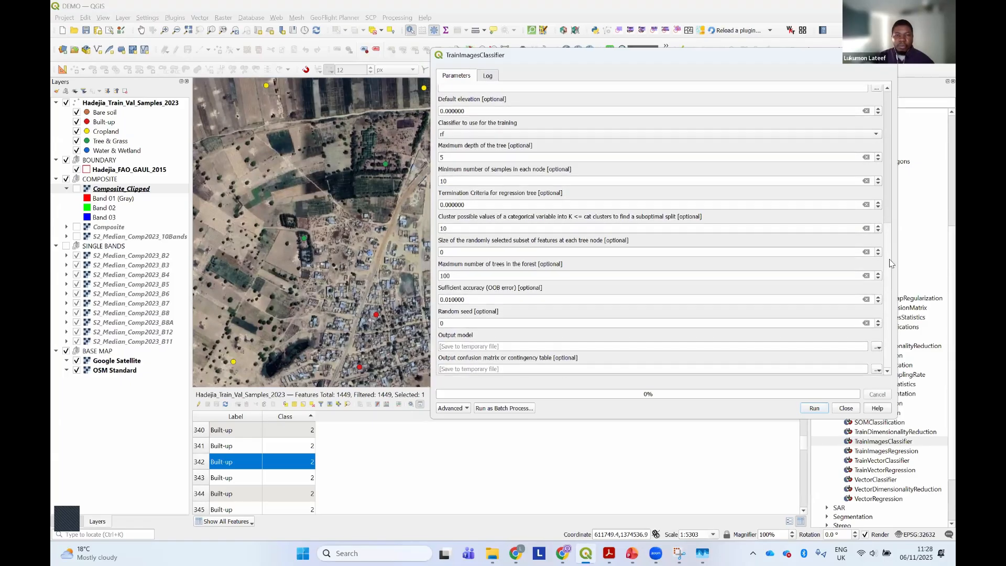
pyautogui.doubleClick(455, 323)
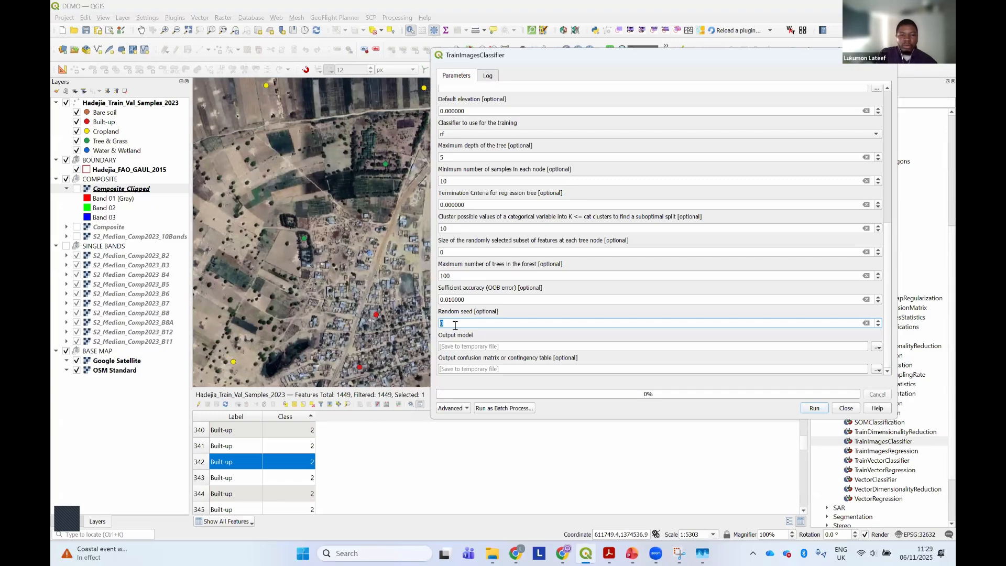
pyautogui.write('42')
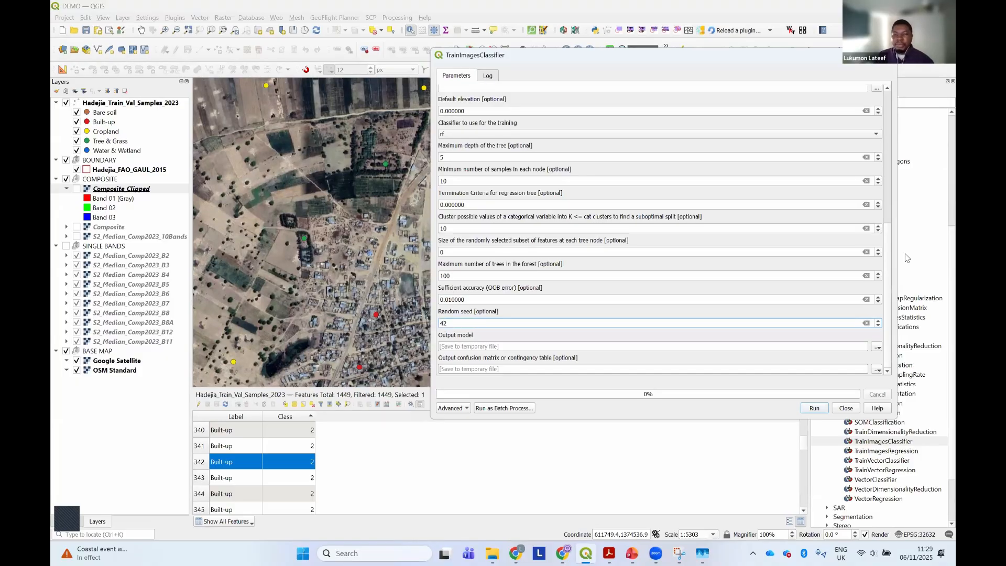
pyautogui.click(889, 287)
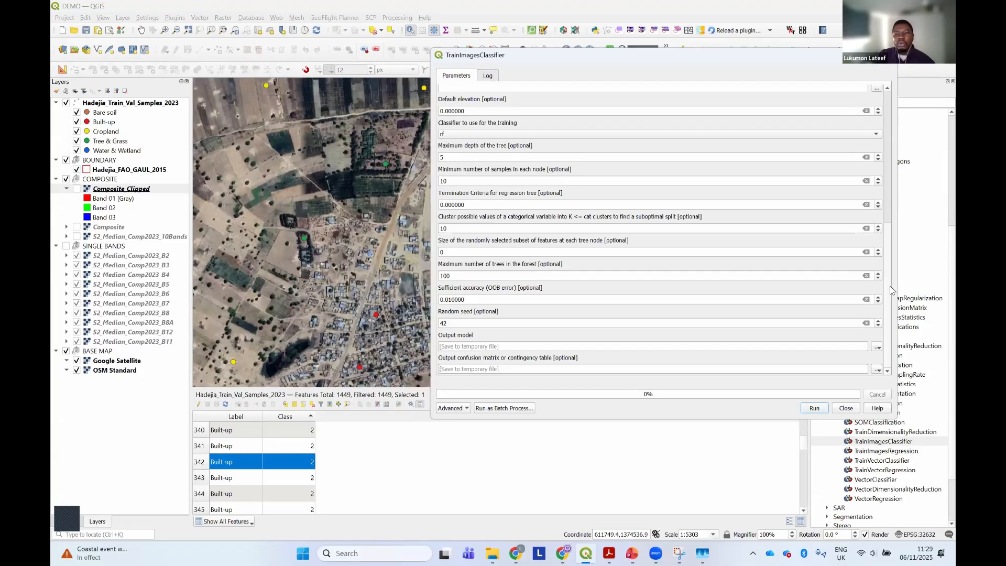
# Choose to save the output model to a file and browse to the Model folder inside Hands_On > Outputs
pyautogui.click(877, 347)
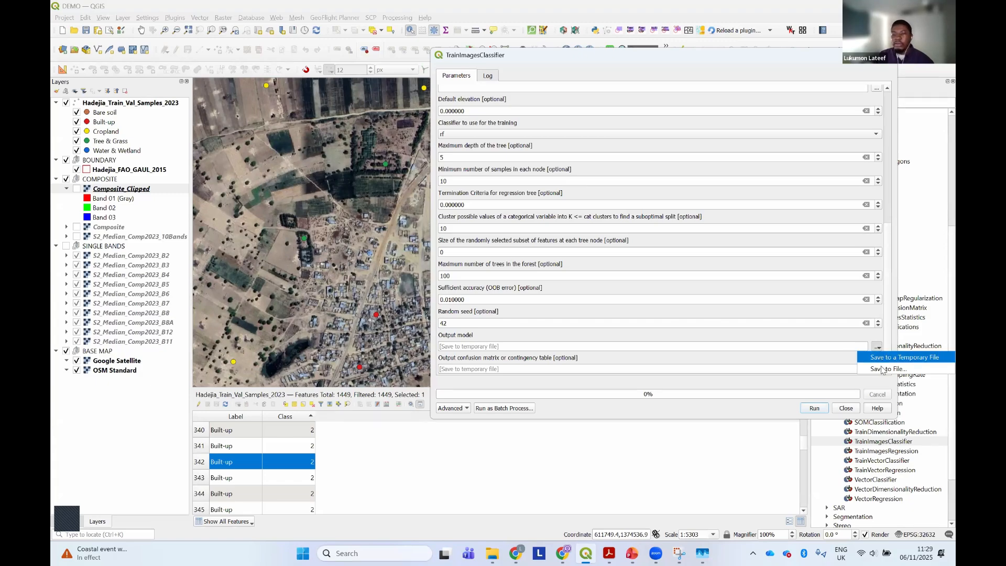
pyautogui.click(871, 370)
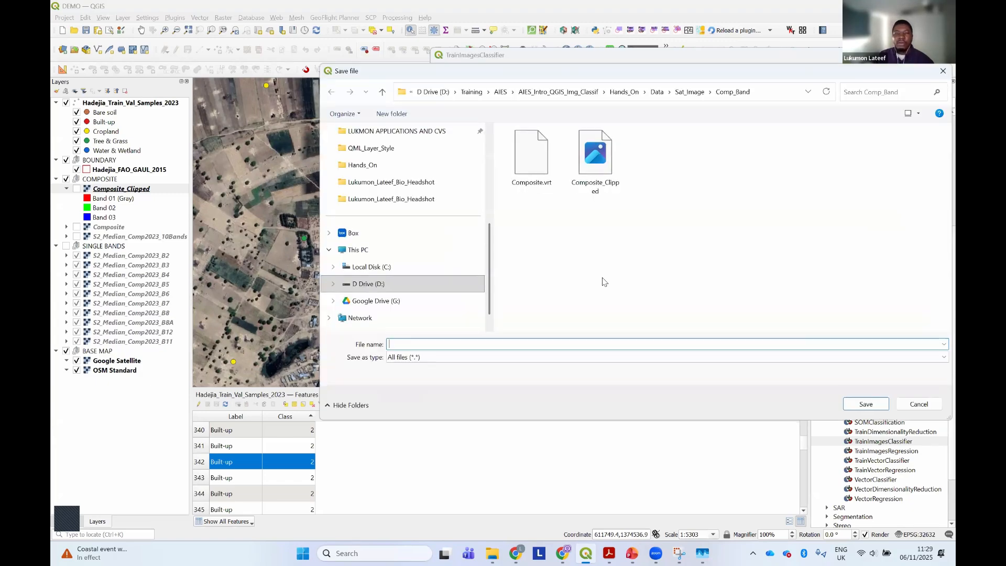
pyautogui.click(624, 96)
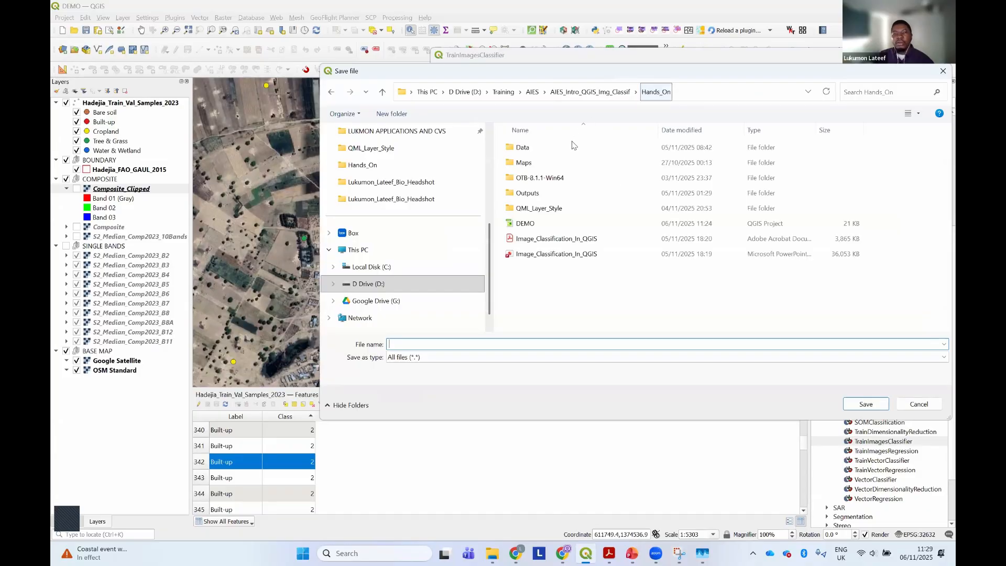
pyautogui.doubleClick(538, 194)
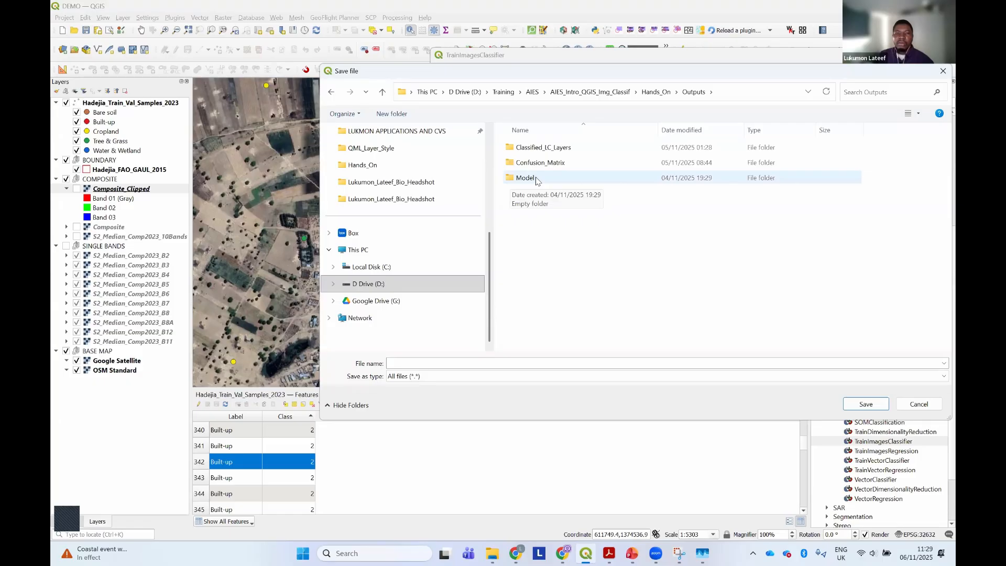
pyautogui.doubleClick(535, 179)
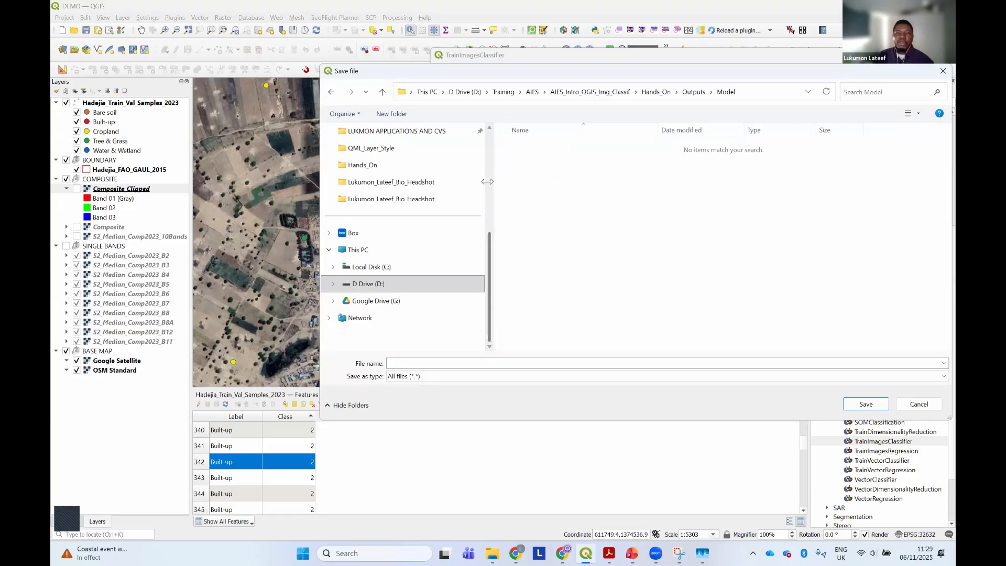
pyautogui.moveTo(487, 181); pyautogui.dragTo(386, 184)
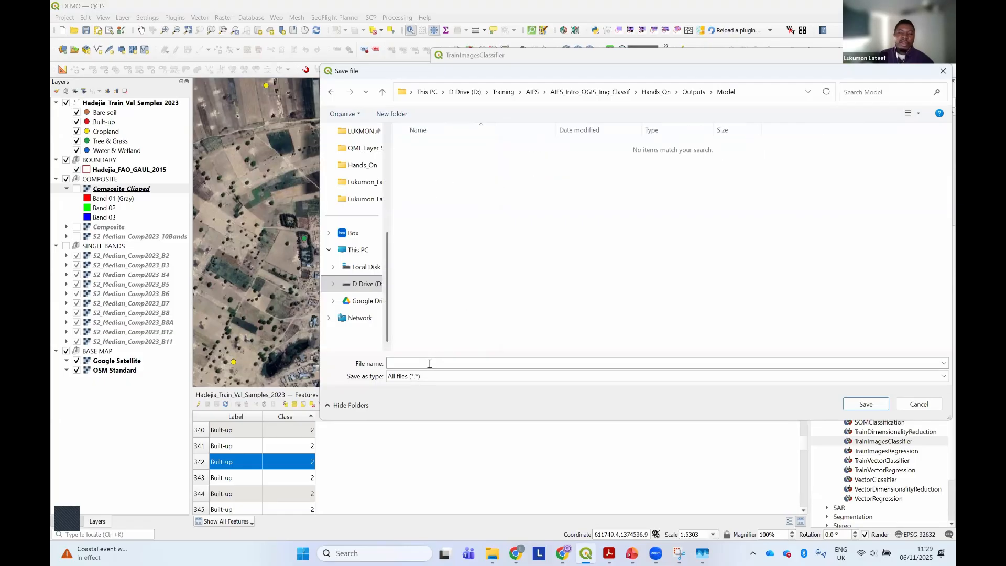
# Name the output model file Hadejia_LC_RF_Model.model and save it as the model destination
pyautogui.click(429, 364)
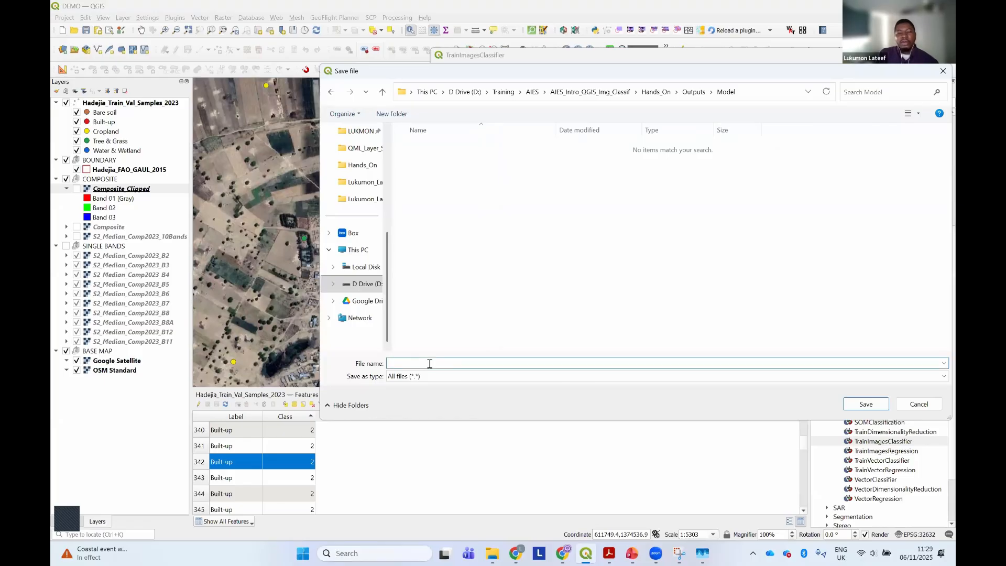
pyautogui.write('Hade')
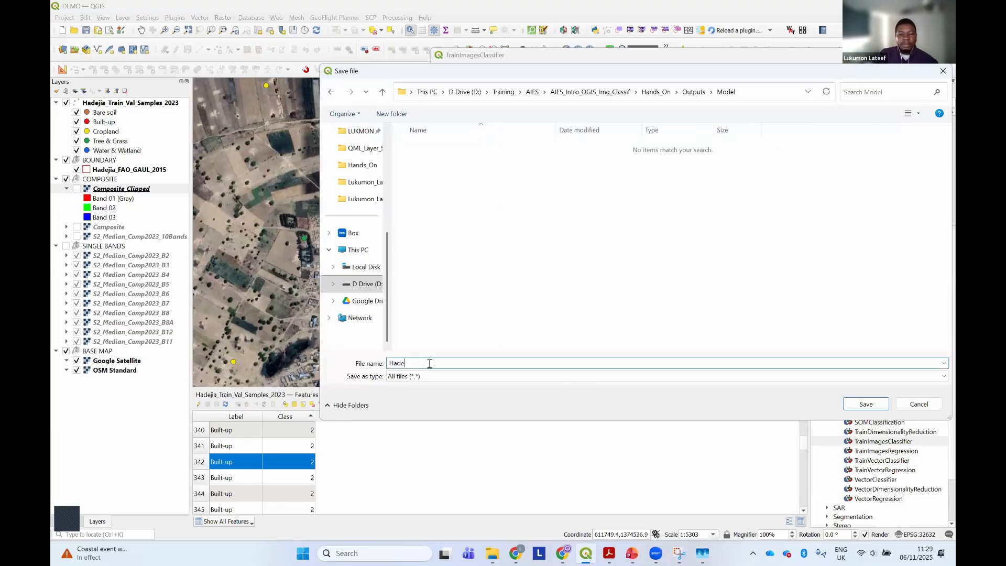
pyautogui.write('jia_LC_Model')
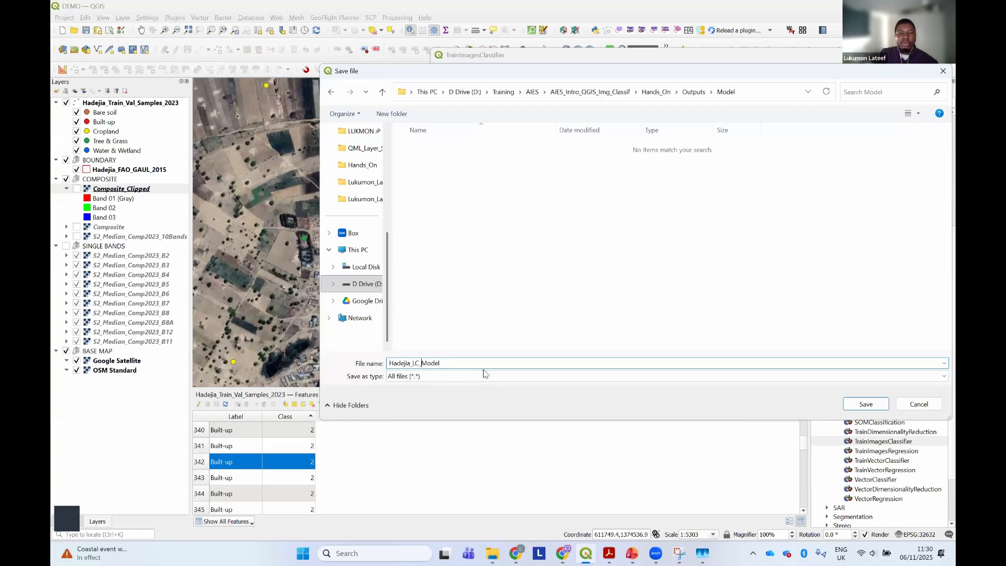
pyautogui.write('RF_')
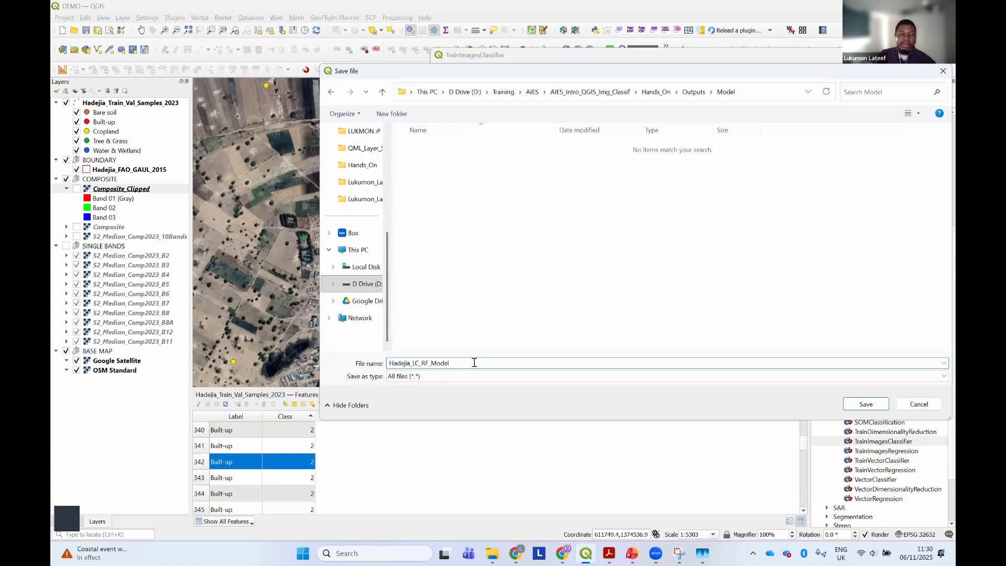
pyautogui.write('.model')
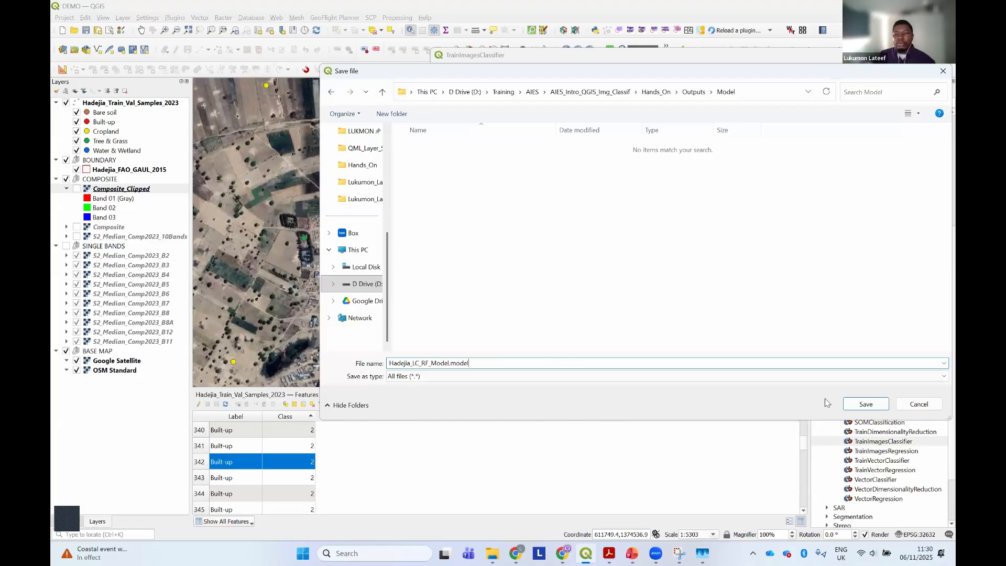
pyautogui.click(864, 403)
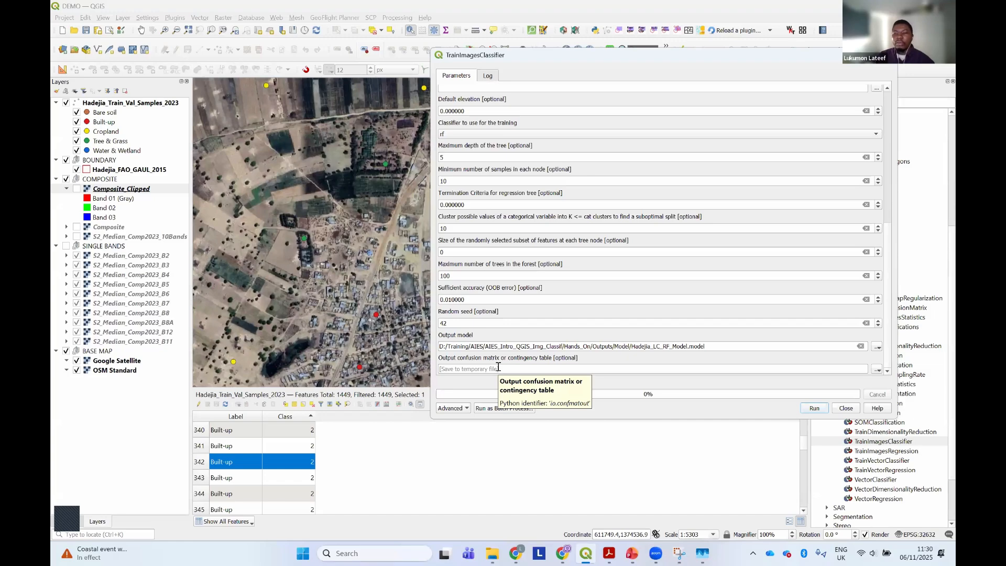
# Choose to save the output confusion matrix to a file and browse to the Confusion_Matrix folder inside Outputs
pyautogui.click(876, 370)
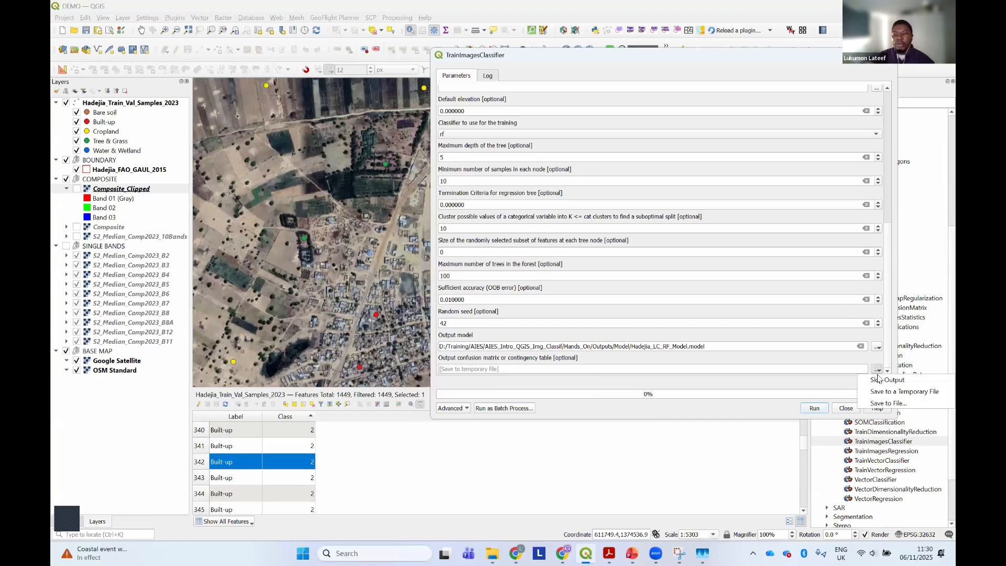
pyautogui.click(889, 403)
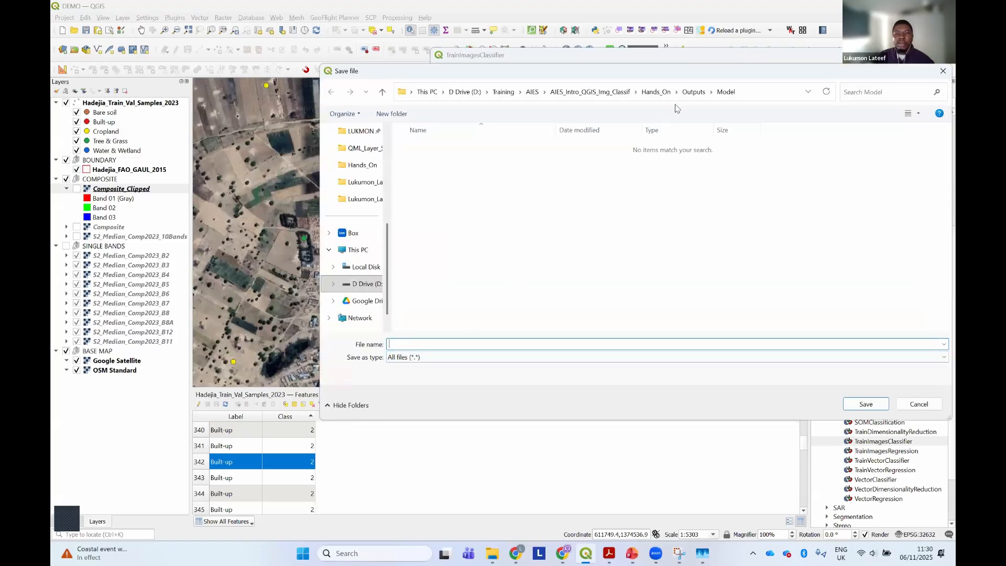
pyautogui.click(694, 92)
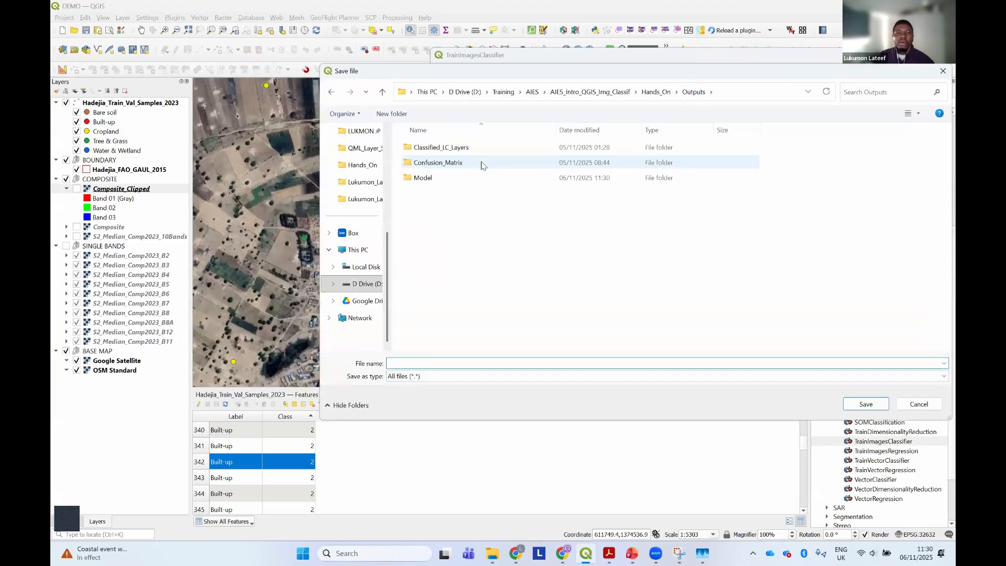
pyautogui.doubleClick(474, 167)
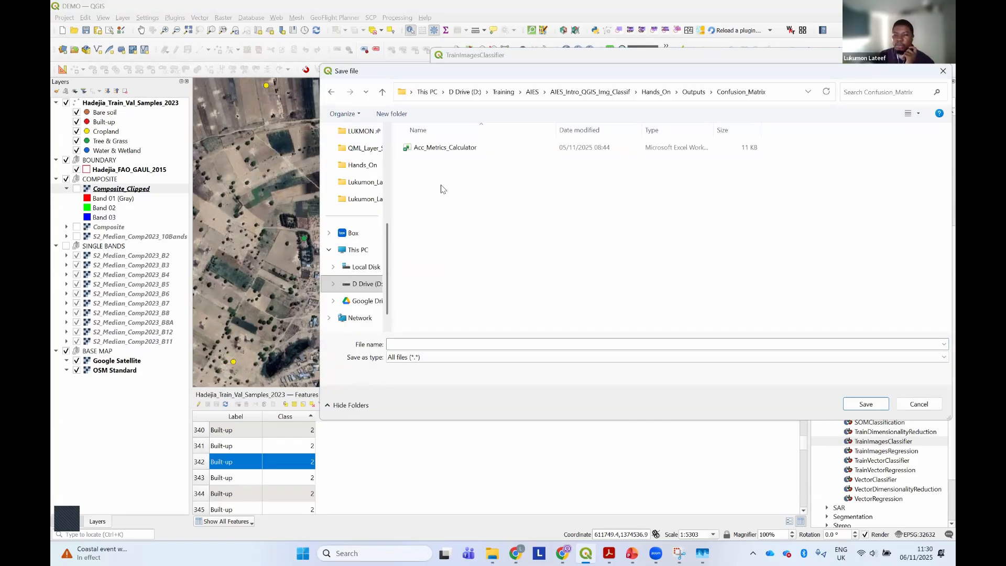
# Name the confusion matrix file Hadejia_LC_Confusion.csv and save it as the matrix destination
pyautogui.click(416, 344)
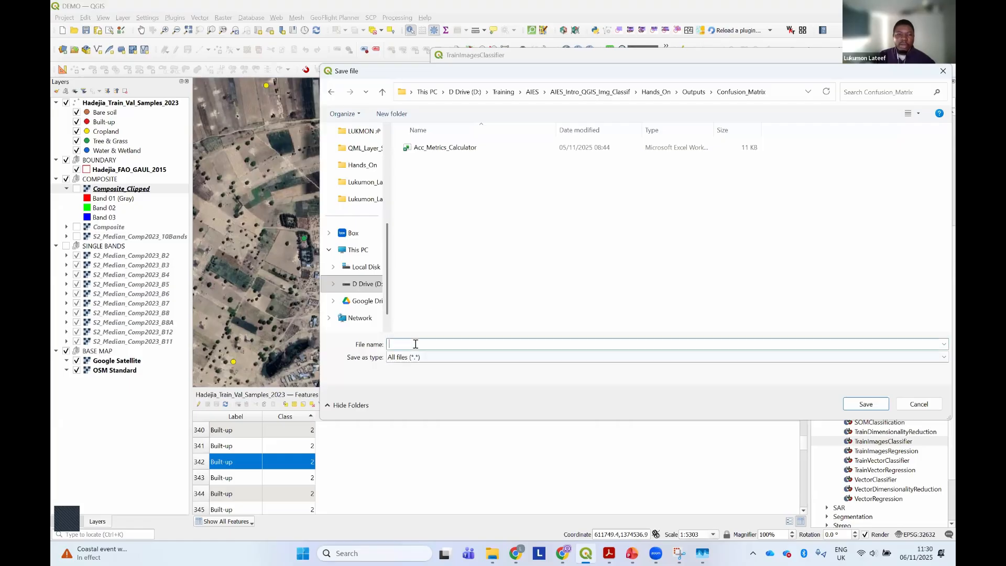
pyautogui.write('HAd')
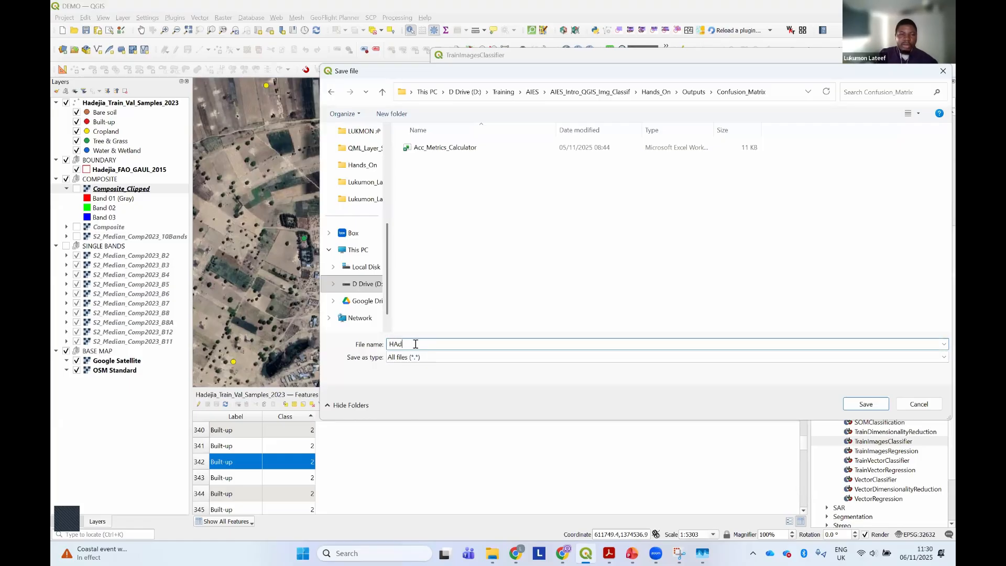
pyautogui.press('BackSpace')
pyautogui.press('BackSpace')
pyautogui.write('a')
pyautogui.write('ejia_LC')
pyautogui.write('+')
pyautogui.write('Confusion.c')
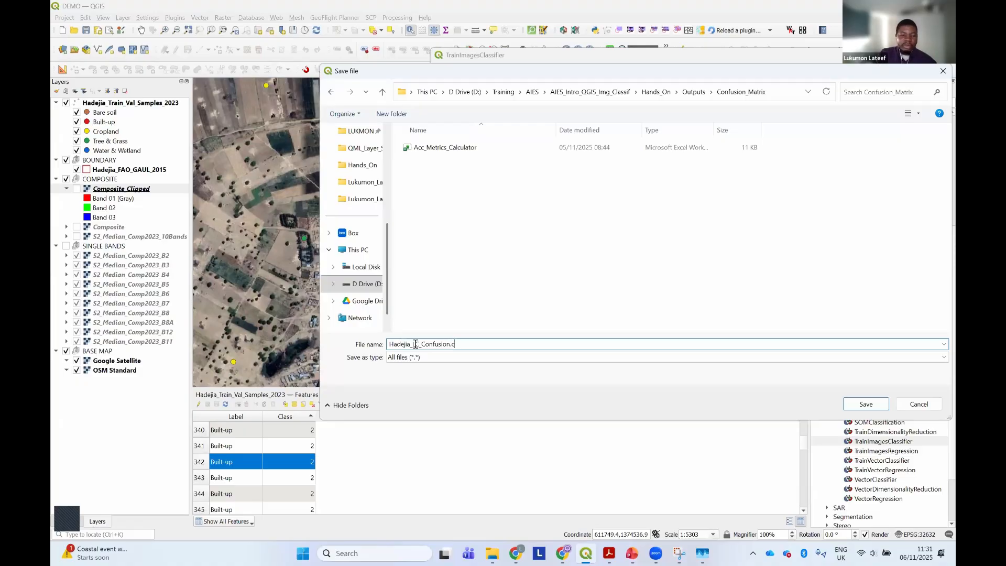
pyautogui.write('sb')
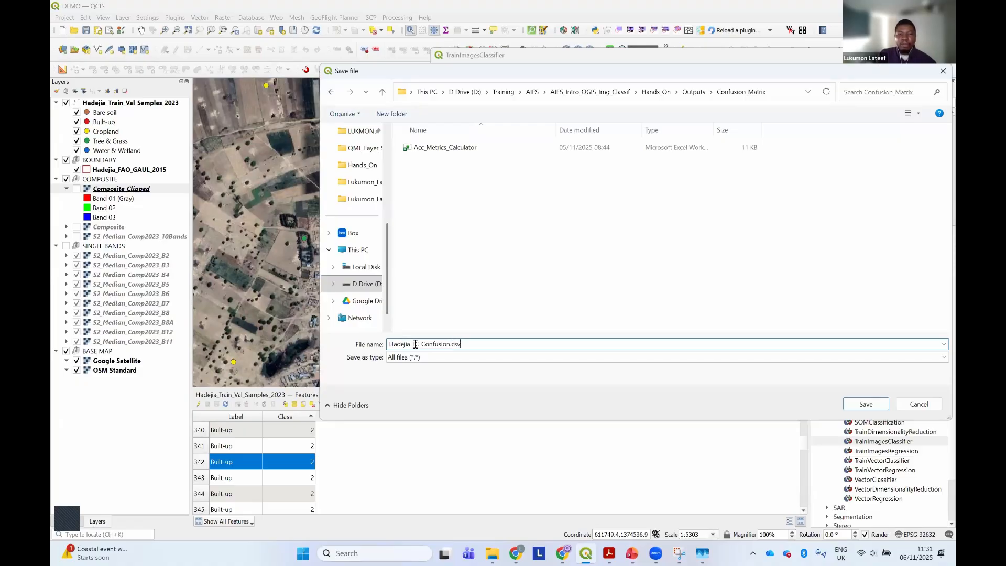
pyautogui.press('BackSpace')
pyautogui.press('BackSpace')
pyautogui.write('txt')
pyautogui.press('BackSpace')
pyautogui.press('BackSpace')
pyautogui.write('csv')
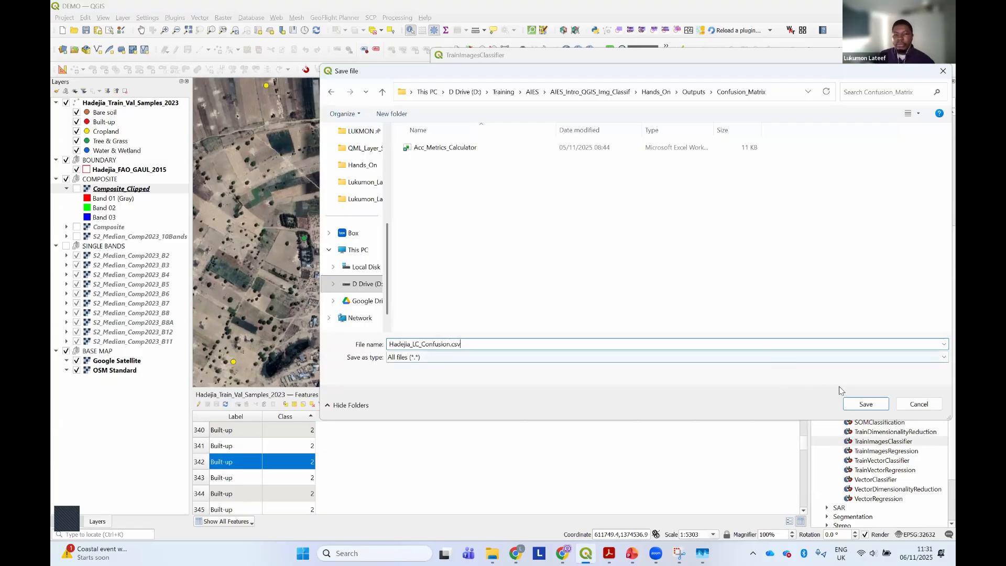
pyautogui.click(865, 406)
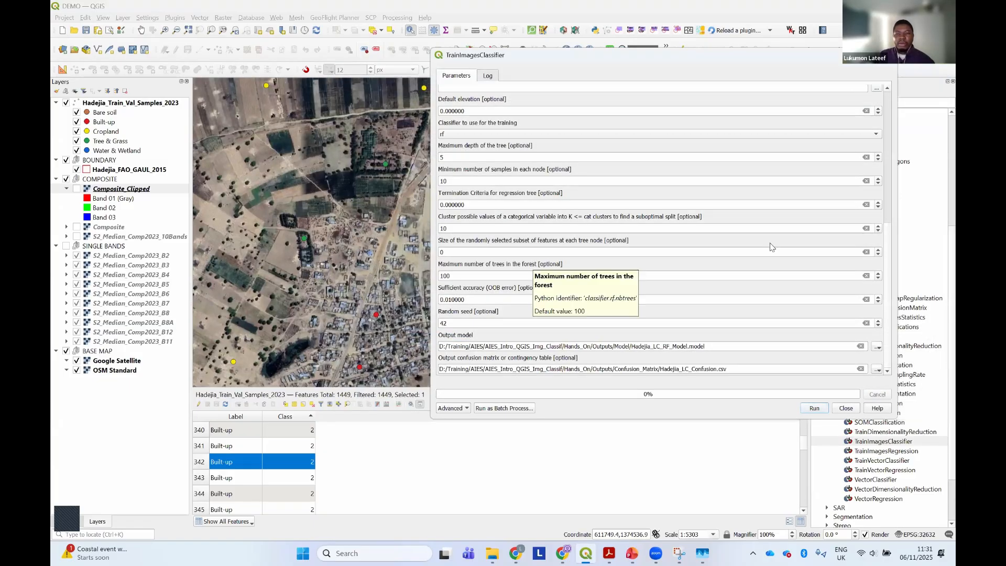
# Check which raster is selected in the input image list and return to the parameters
pyautogui.scroll(5, 885, 102)
pyautogui.scroll(3, 885, 102)
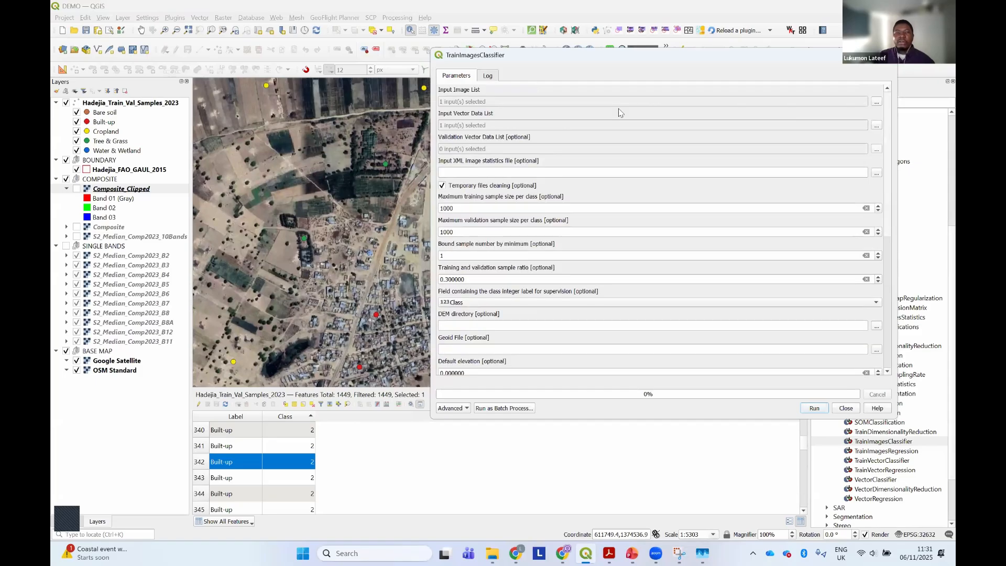
pyautogui.click(876, 102)
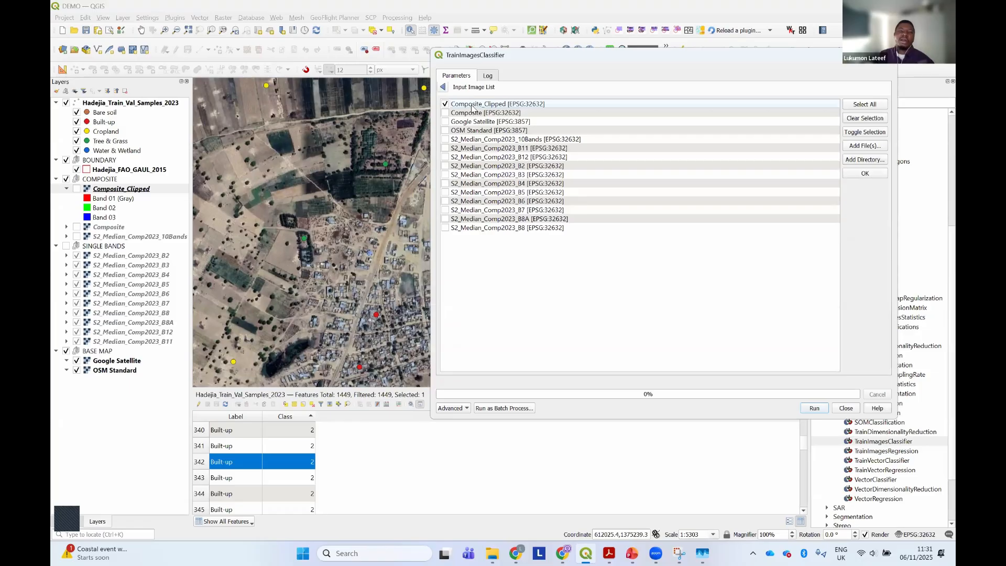
pyautogui.click(443, 87)
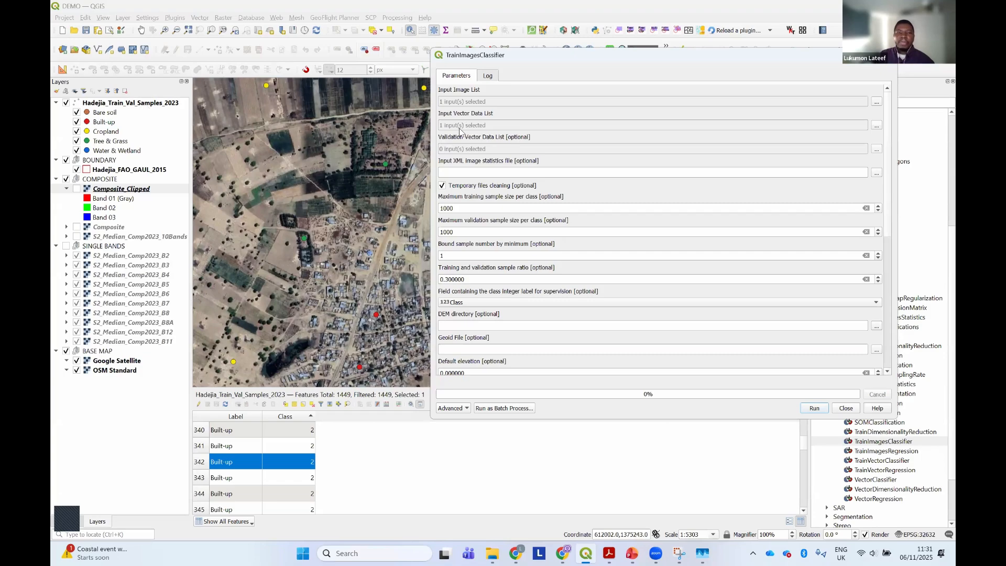
# Review the remaining sampling, classifier and output parameters and run the TrainImagesClassifier training
pyautogui.scroll(-3, 883, 189)
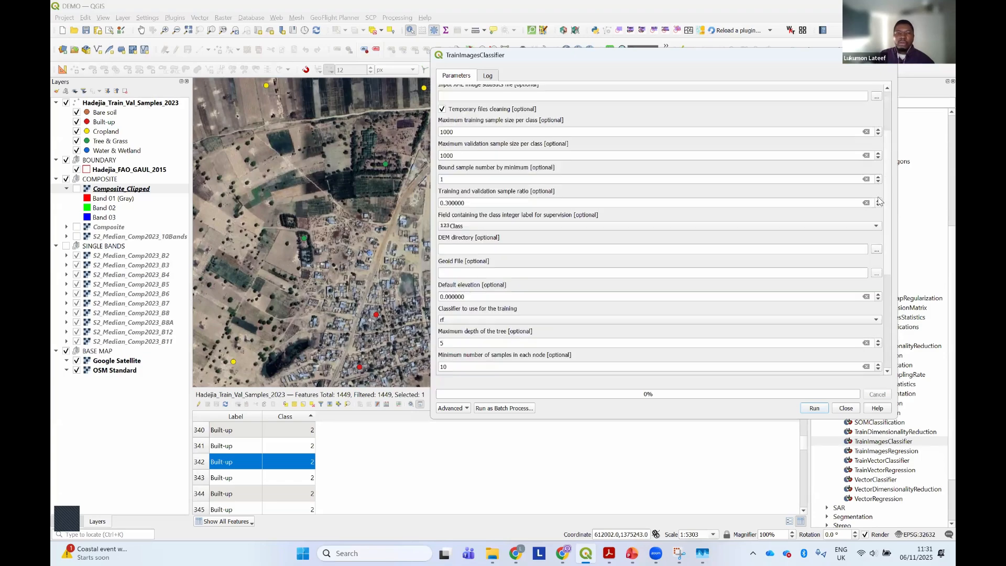
pyautogui.scroll(-1, 879, 201)
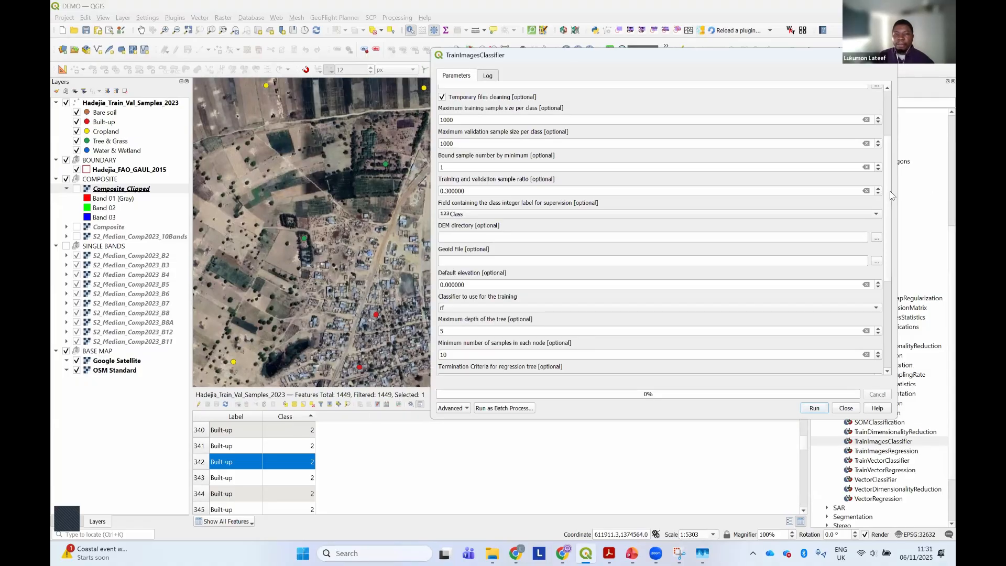
pyautogui.scroll(-3, 889, 202)
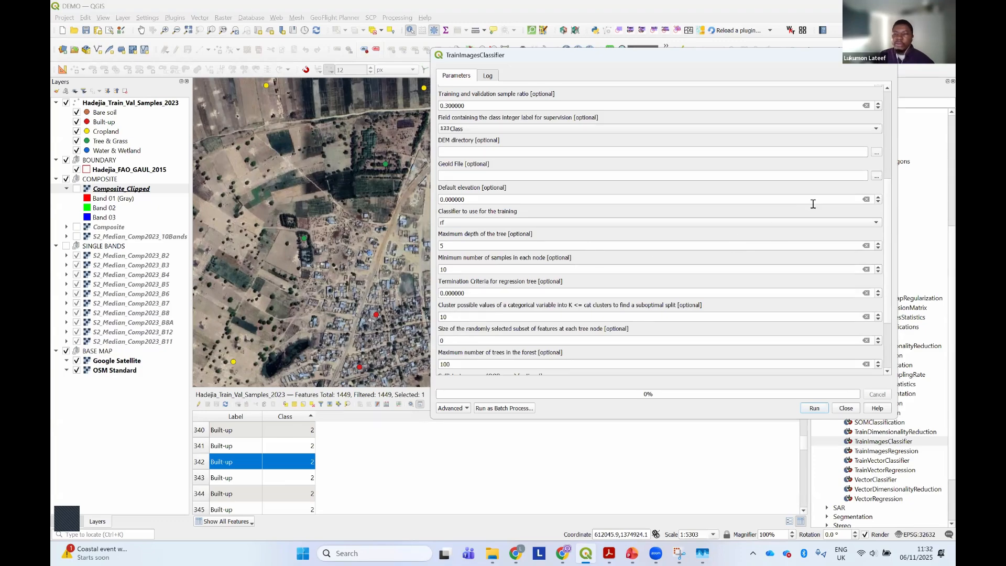
pyautogui.moveTo(885, 200); pyautogui.dragTo(887, 268)
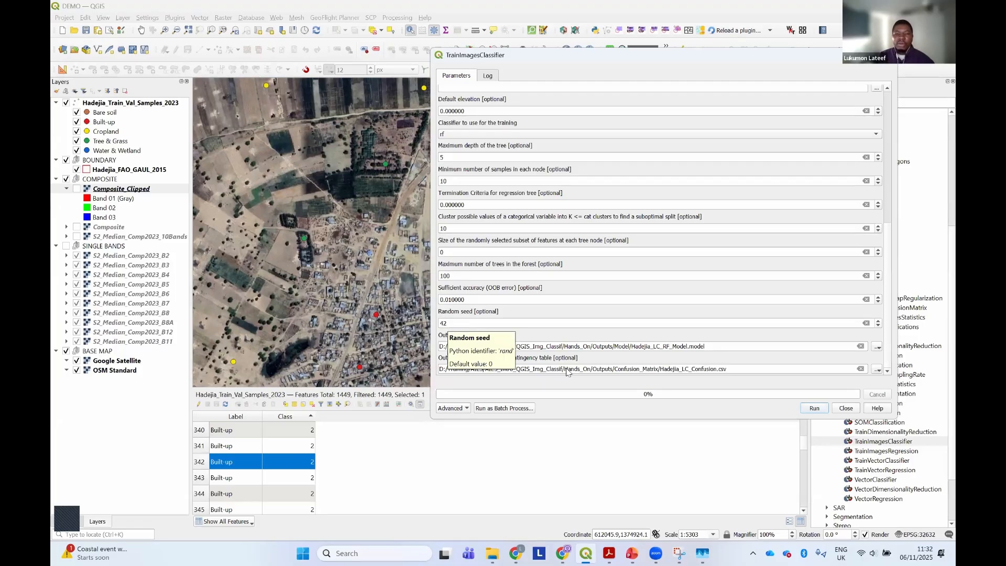
pyautogui.click(813, 409)
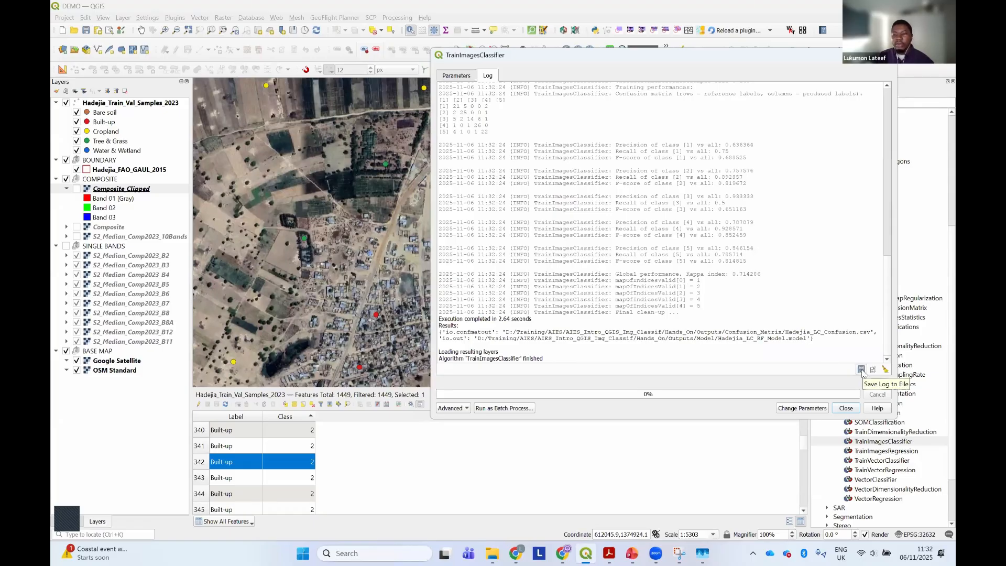
# Save the training log as Hadejia_LC_RF_Confusion_Matrix.txt in the Confusion_Matrix folder
pyautogui.click(861, 369)
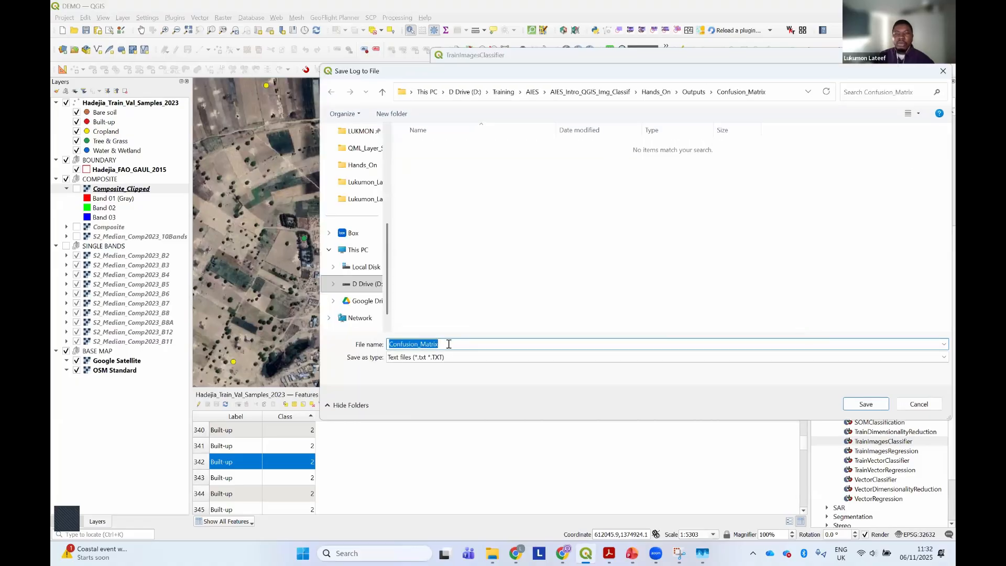
pyautogui.click(460, 345)
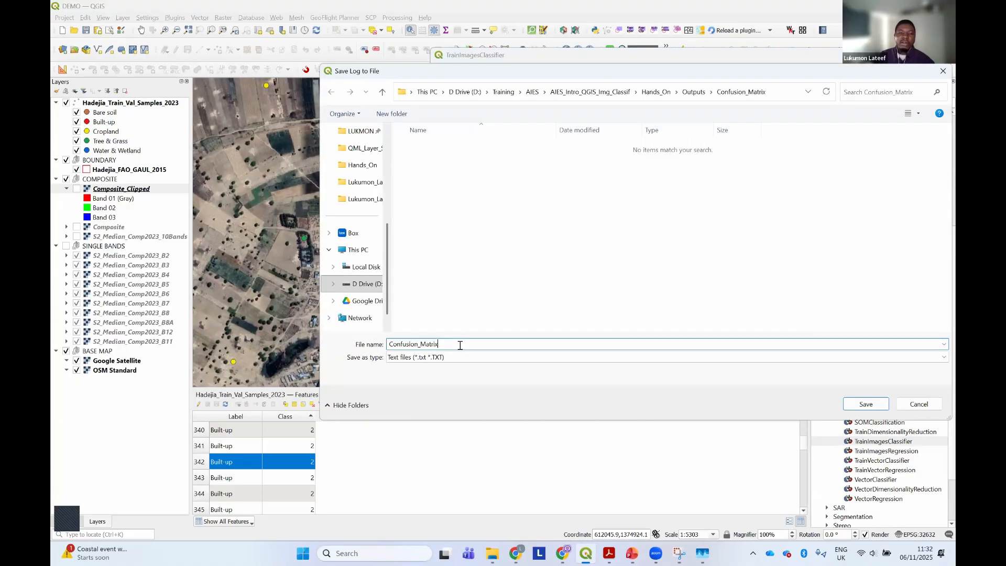
pyautogui.press('BackSpace')
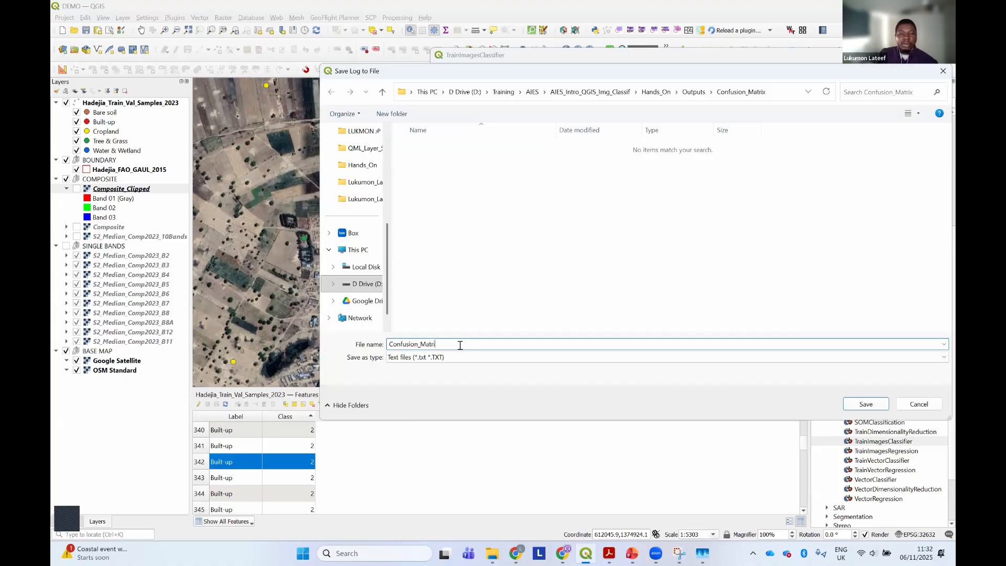
pyautogui.press('BackSpace')
pyautogui.press('BackSpace')
pyautogui.press('BackSpace')
pyautogui.press('BackSpace')
pyautogui.press('BackSpace')
pyautogui.press('BackSpace')
pyautogui.press('BackSpace')
pyautogui.press('BackSpace')
pyautogui.press('BackSpace')
pyautogui.press('BackSpace')
pyautogui.press('BackSpace')
pyautogui.press('BackSpace')
pyautogui.press('BackSpace')
pyautogui.press('BackSpace')
pyautogui.press('BackSpace')
pyautogui.hotkey('ctrl', 'z')
pyautogui.press('Left')
pyautogui.write('HAde')
pyautogui.press('BackSpace')
pyautogui.press('BackSpace')
pyautogui.press('BackSpace')
pyautogui.write('adejia')
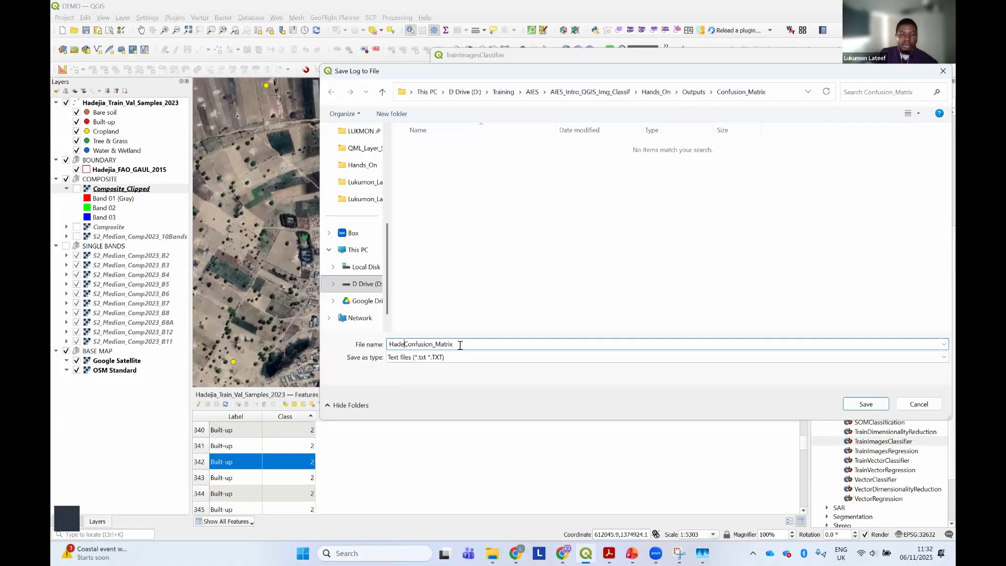
pyautogui.write('_LC_')
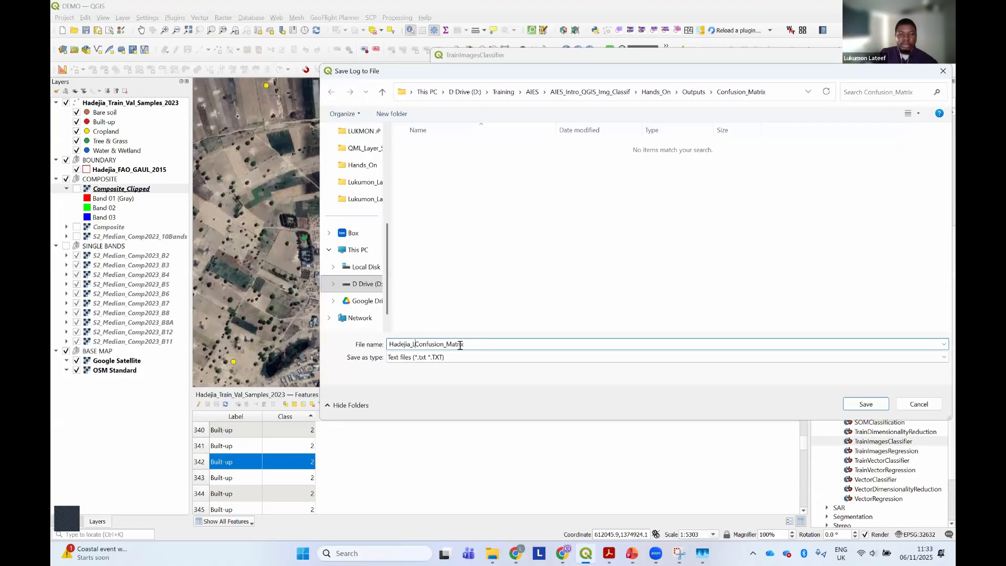
pyautogui.write('RF_')
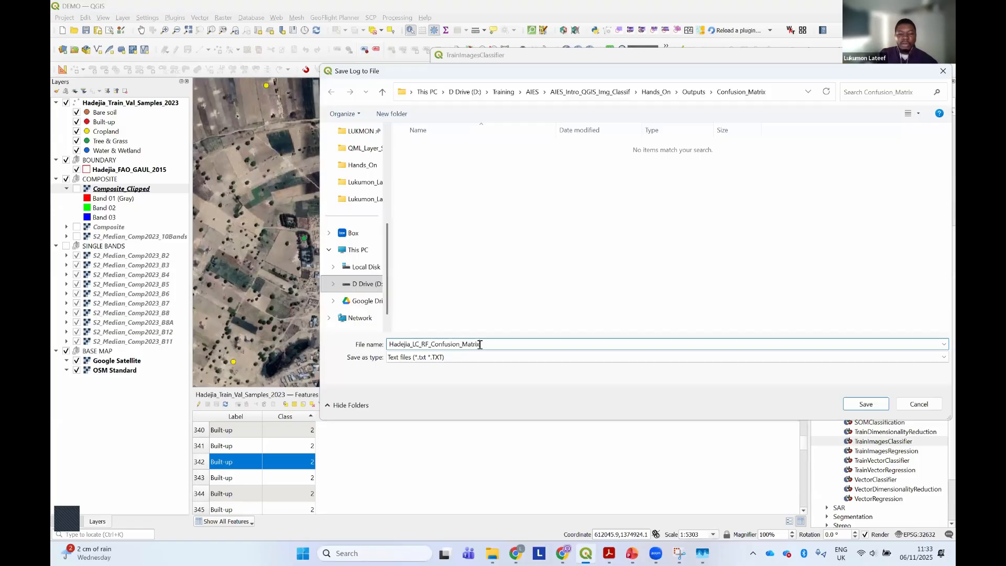
pyautogui.click(480, 344)
pyautogui.write('.txt')
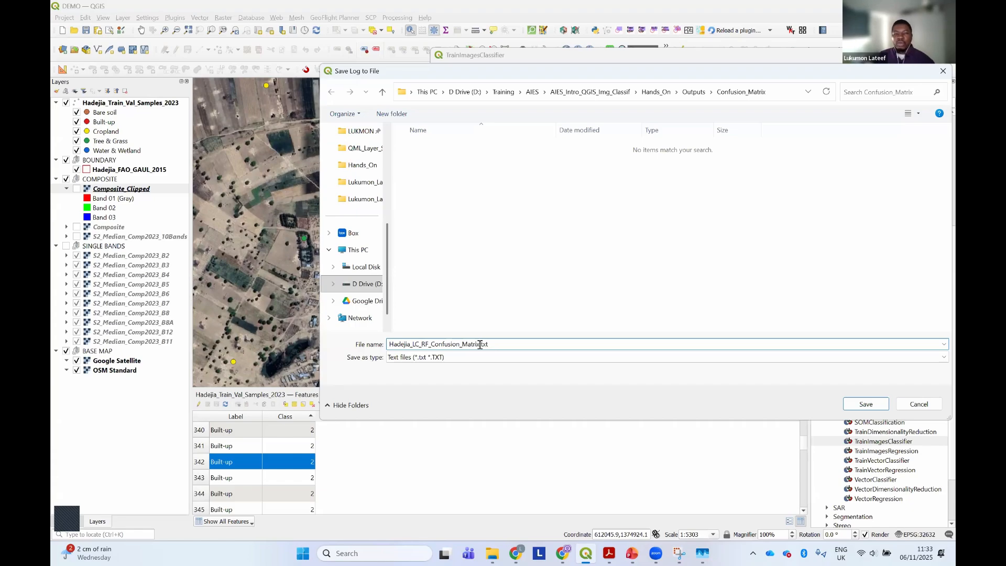
pyautogui.click(866, 404)
# Review the input parameters recorded in the training log, including the image, sample shapefile, output and classifier settings
pyautogui.scroll(1, 576, 209)
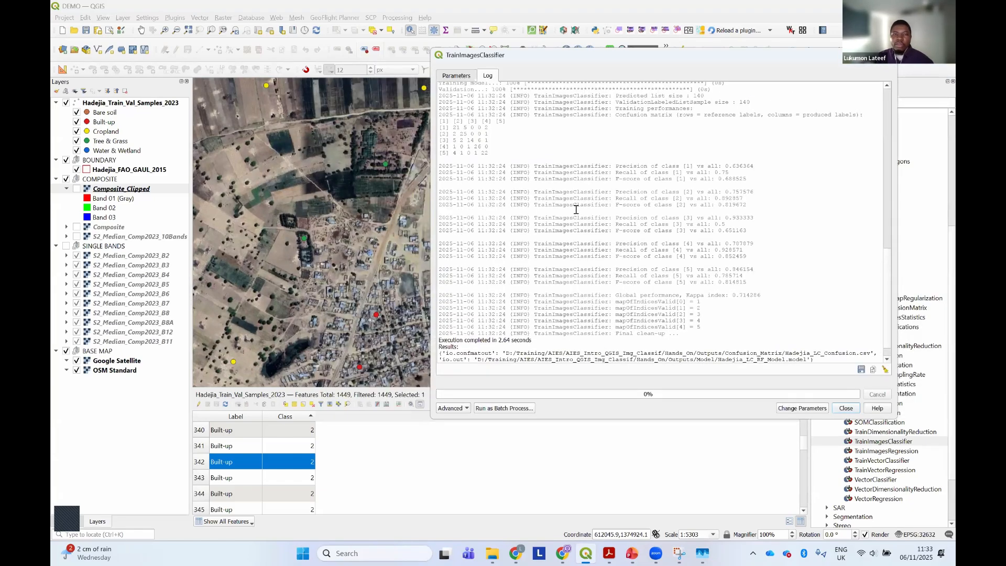
pyautogui.scroll(15, 576, 209)
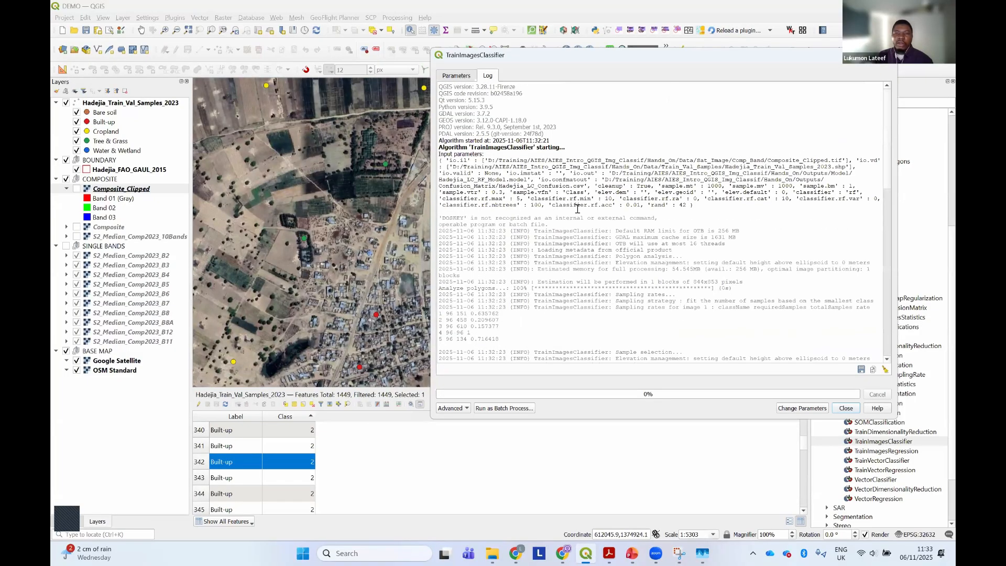
pyautogui.scroll(-14, 576, 209)
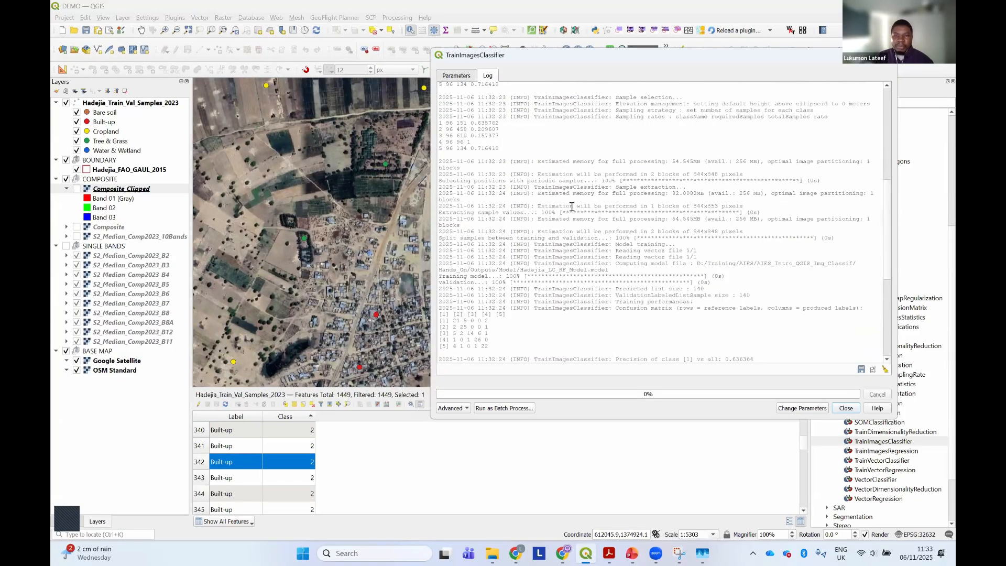
pyautogui.scroll(12, 572, 207)
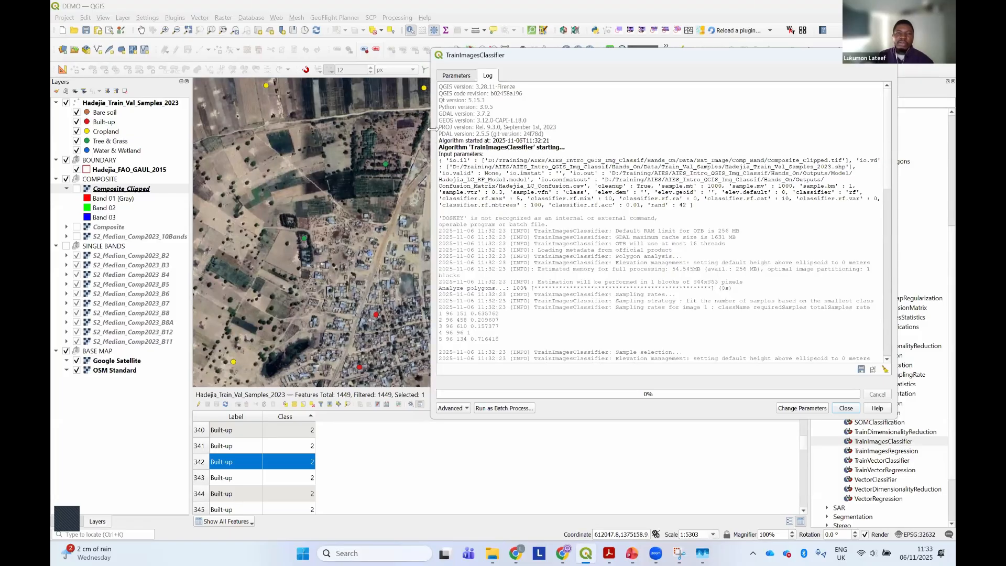
pyautogui.moveTo(426, 126); pyautogui.dragTo(255, 119)
pyautogui.tripleClick(254, 154)
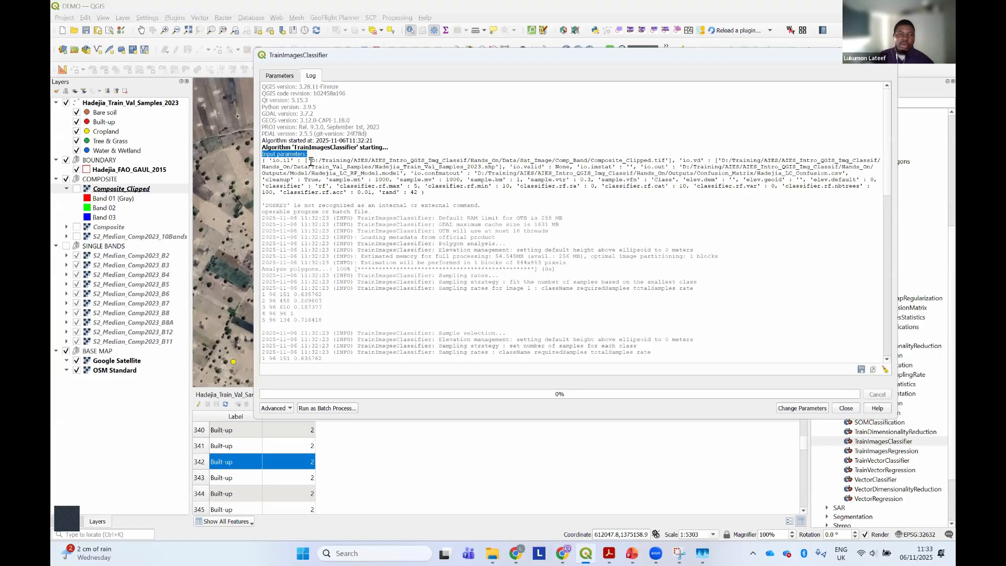
pyautogui.moveTo(311, 160); pyautogui.dragTo(494, 167)
pyautogui.click(716, 164)
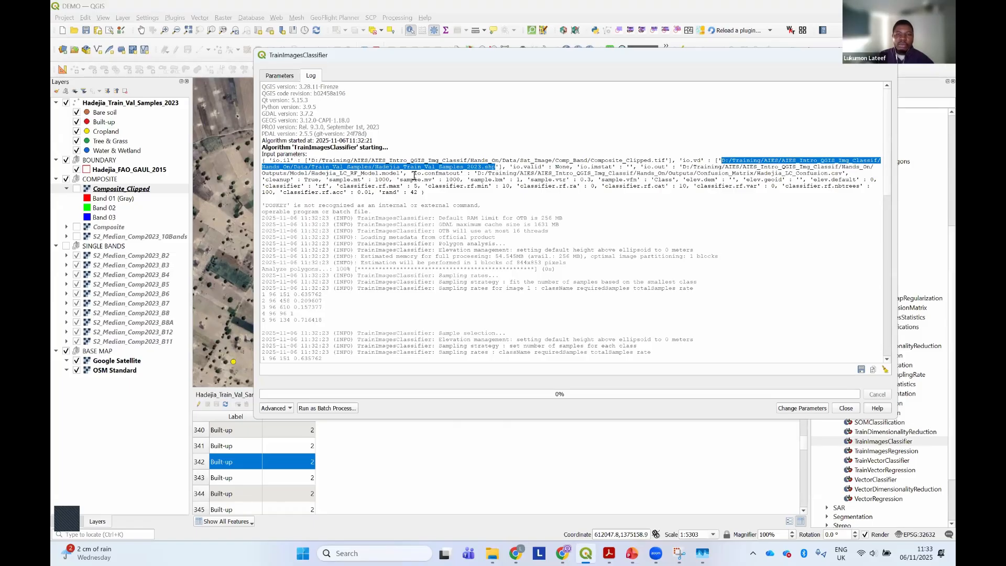
pyautogui.moveTo(414, 173); pyautogui.dragTo(636, 193)
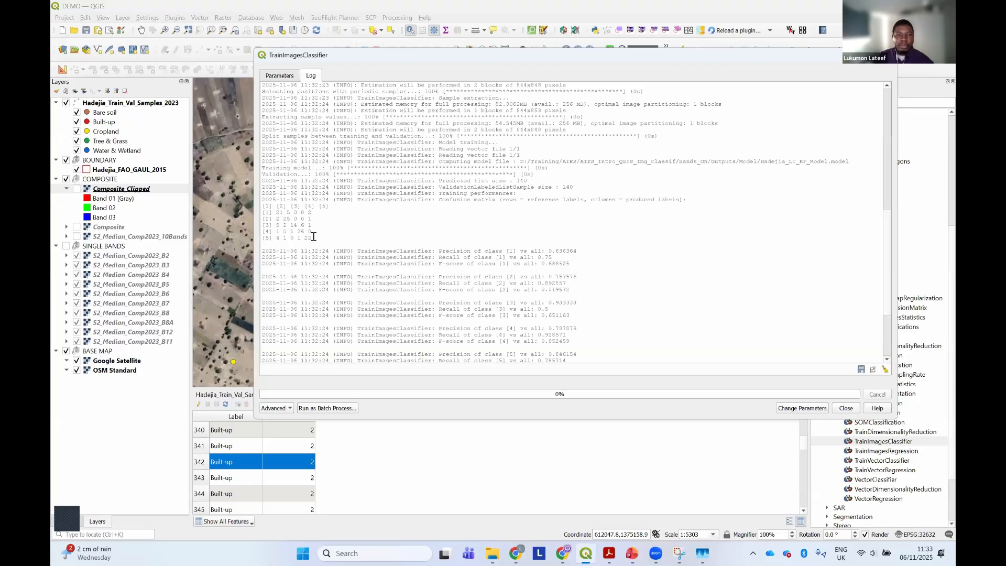
# Examine the confusion matrix, per-class precision scores and Kappa index in the log, and close the TrainImagesClassifier dialog
pyautogui.moveTo(313, 238); pyautogui.dragTo(258, 205)
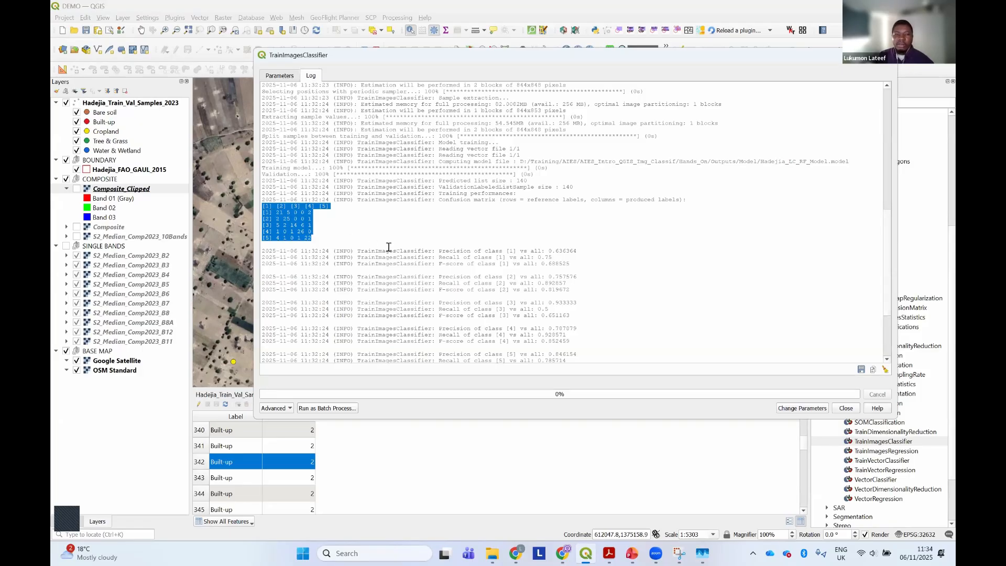
pyautogui.moveTo(439, 251); pyautogui.dragTo(587, 250)
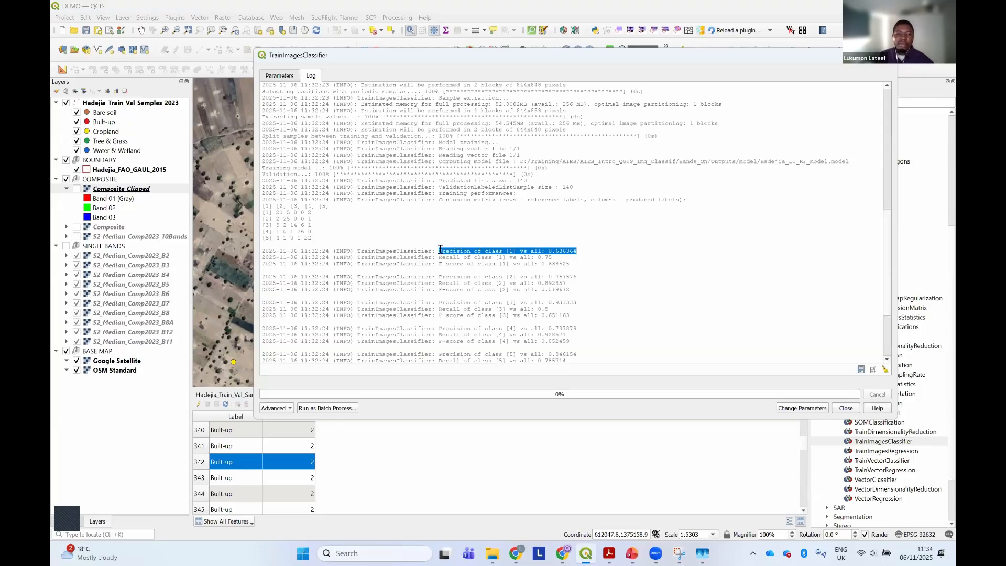
pyautogui.click(509, 253)
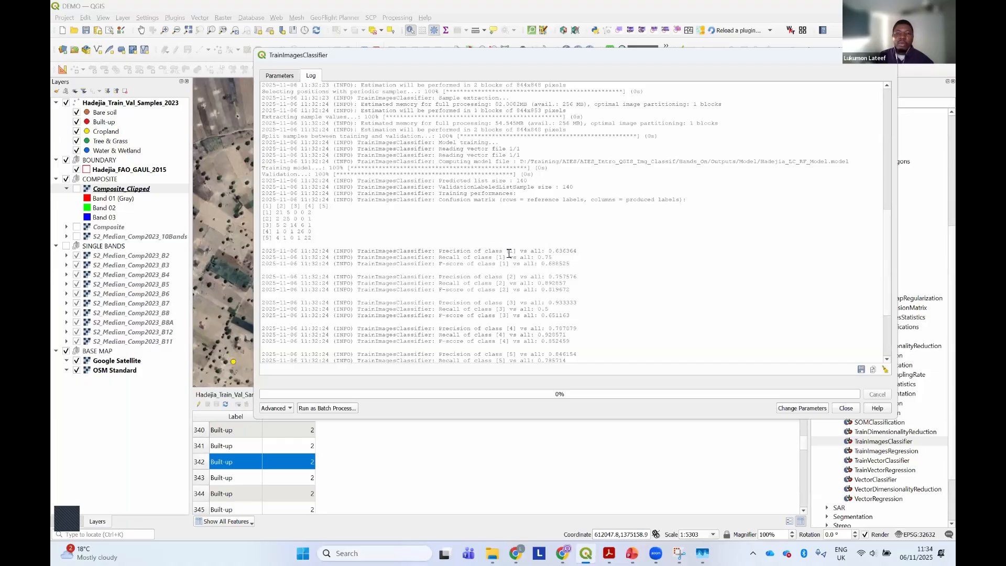
pyautogui.keyDown('shift'); pyautogui.click(599, 252); pyautogui.keyUp('shift')
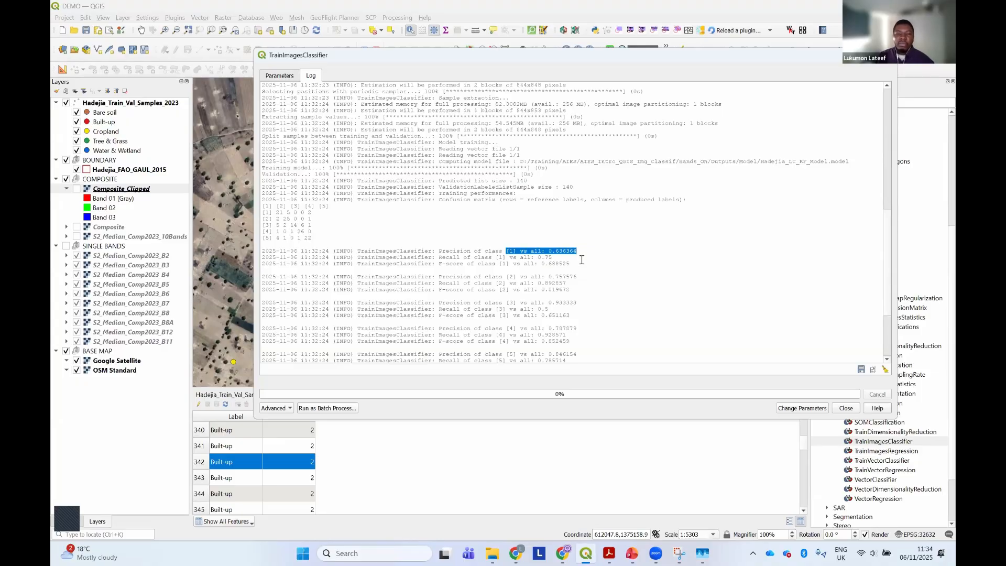
pyautogui.scroll(-2, 576, 261)
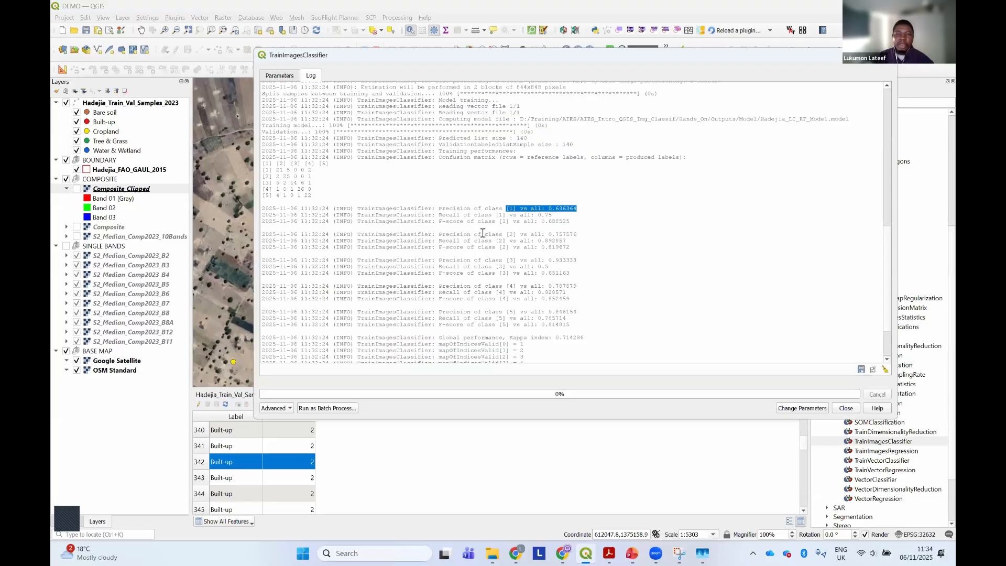
pyautogui.scroll(-3, 558, 278)
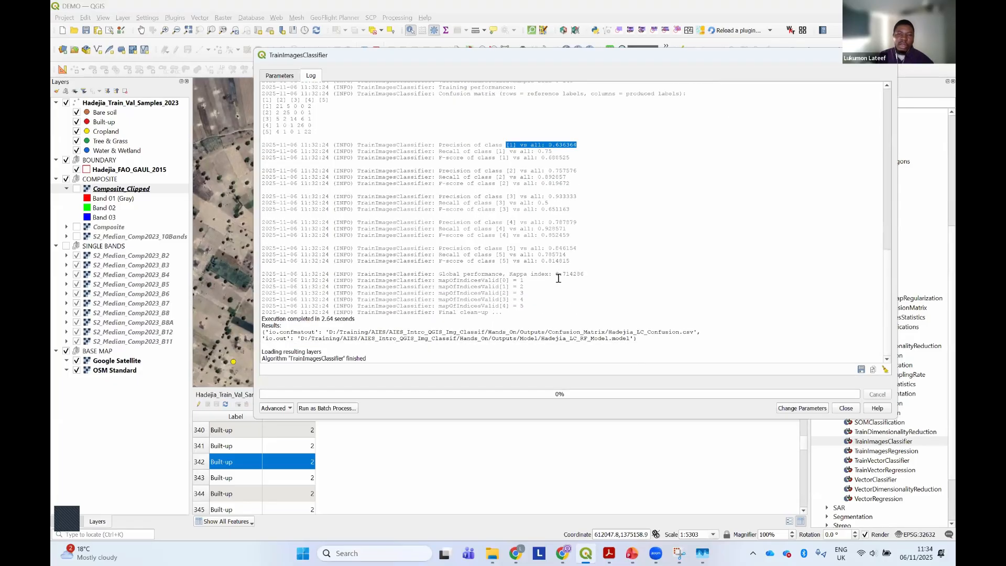
pyautogui.moveTo(509, 273); pyautogui.dragTo(603, 275)
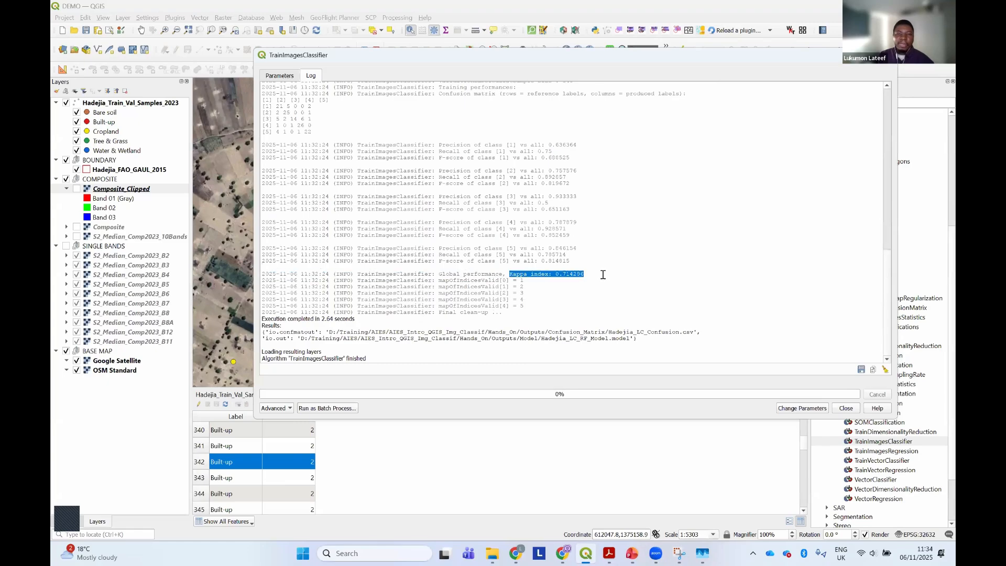
pyautogui.click(844, 408)
# Switch to File Explorer and check the Model folder inside Outputs for the Hadejia_LC_RF_Model.model file
pyautogui.scroll(-1, 499, 216)
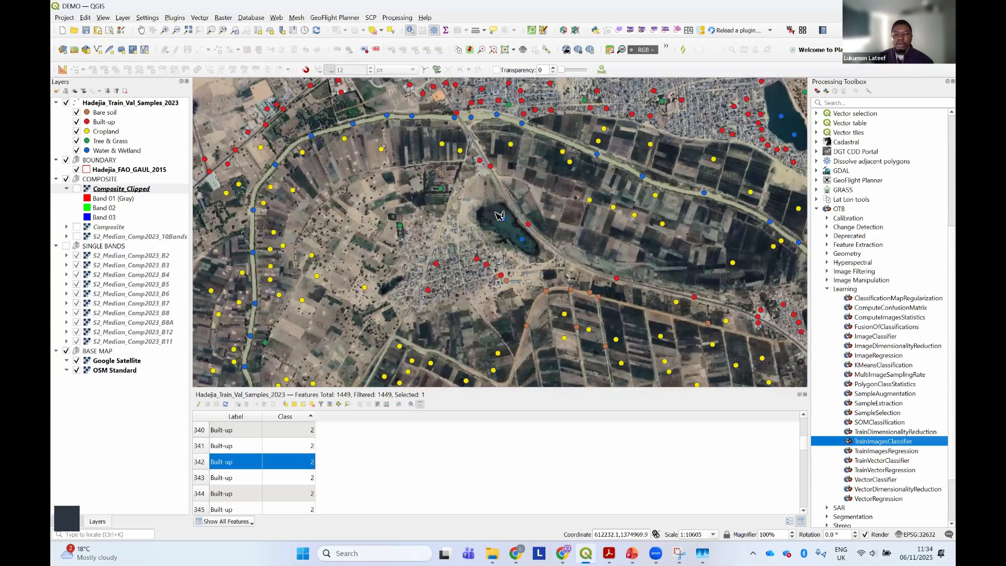
pyautogui.click(495, 553)
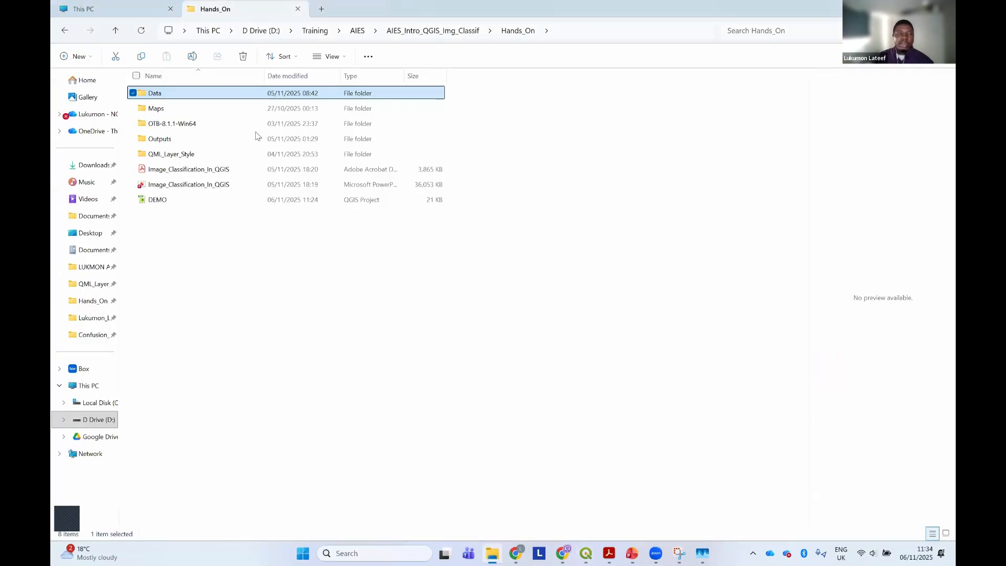
pyautogui.doubleClick(180, 139)
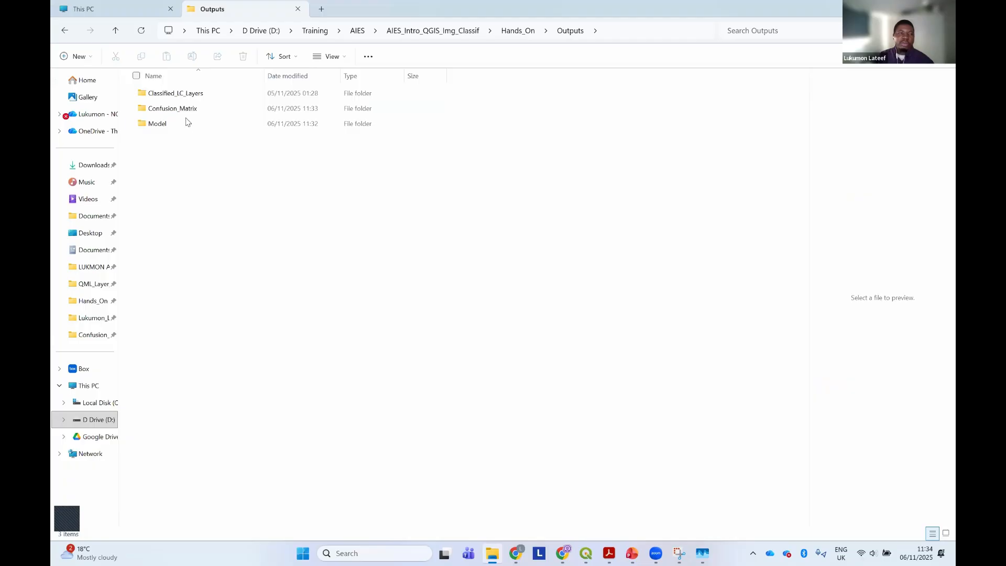
pyautogui.doubleClick(183, 123)
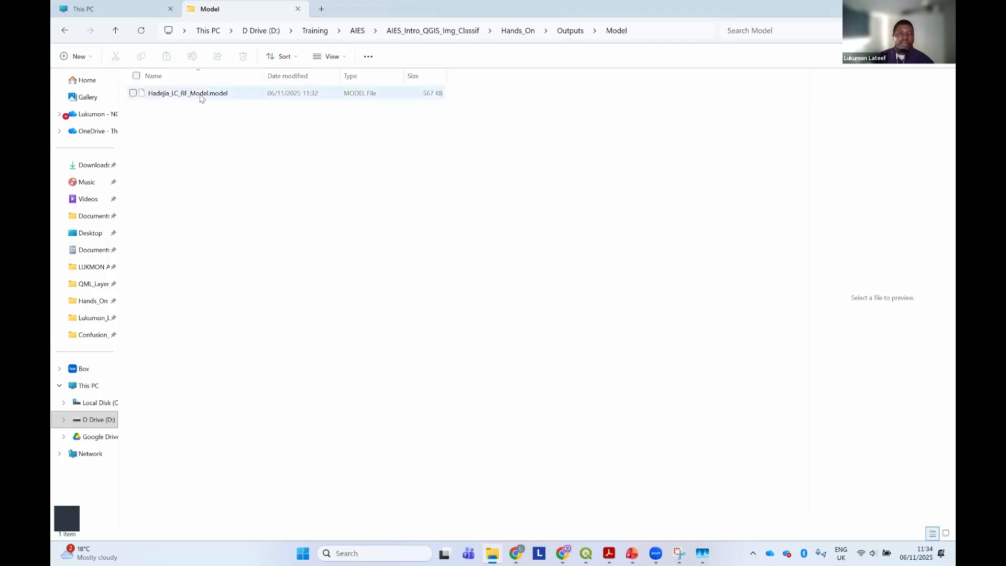
pyautogui.click(200, 98)
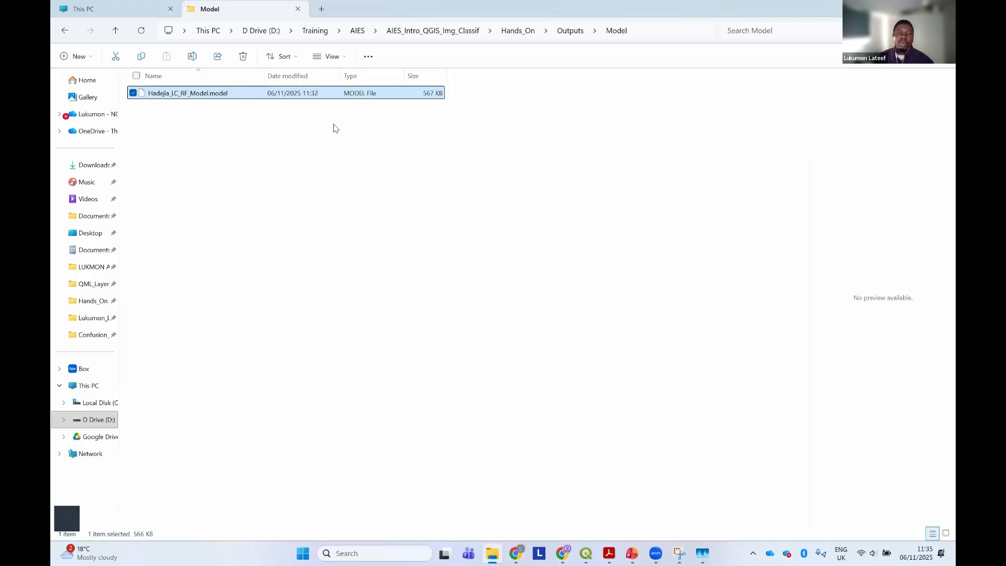
# Switch back to QGIS and open the OTB ImageClassifier tool, keeping Composite_Clipped as the input image
pyautogui.click(585, 553)
pyautogui.scroll(-1, 560, 289)
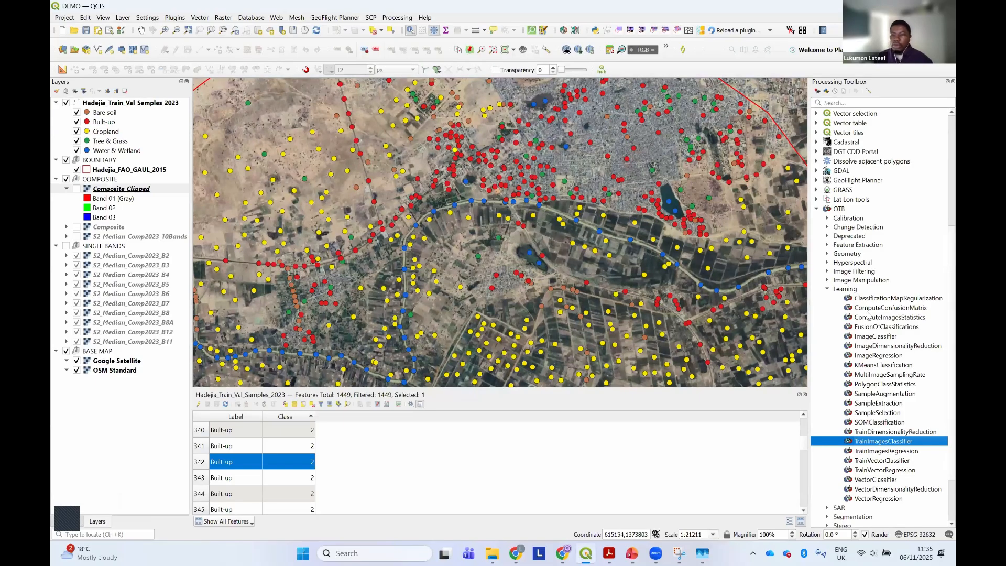
pyautogui.click(874, 336)
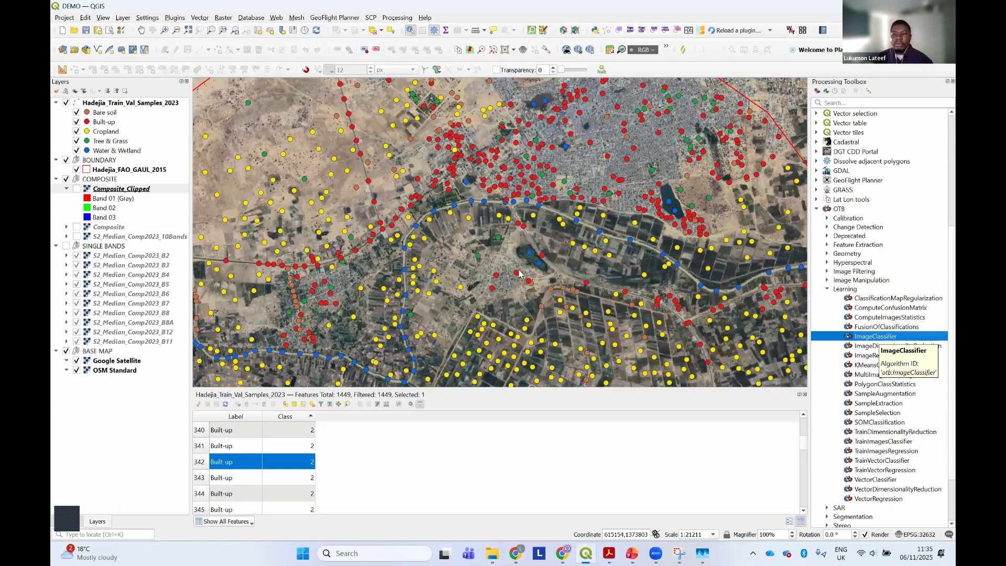
pyautogui.doubleClick(880, 339)
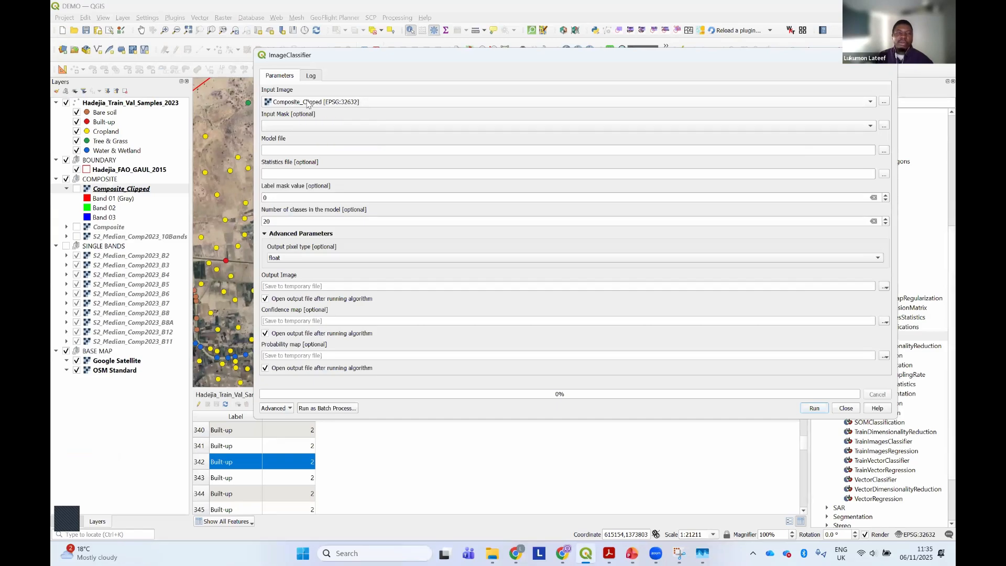
pyautogui.click(309, 102)
pyautogui.click(309, 102)
# Load Hadejia_LC_RF_Model.model from the Model folder as the model file and clear the number of classes in the model
pyautogui.click(283, 150)
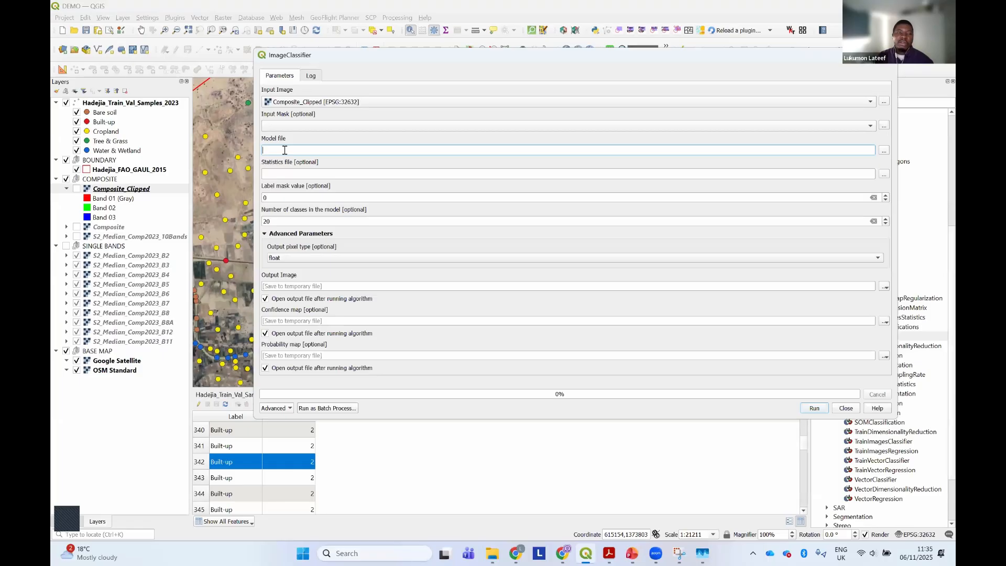
pyautogui.click(883, 151)
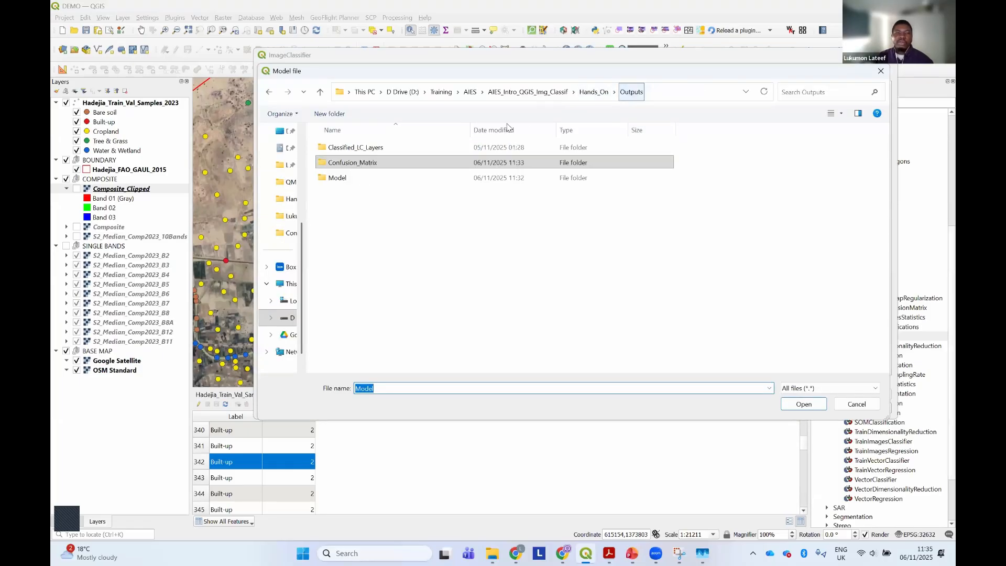
pyautogui.click(354, 181)
pyautogui.doubleClick(354, 180)
pyautogui.click(371, 148)
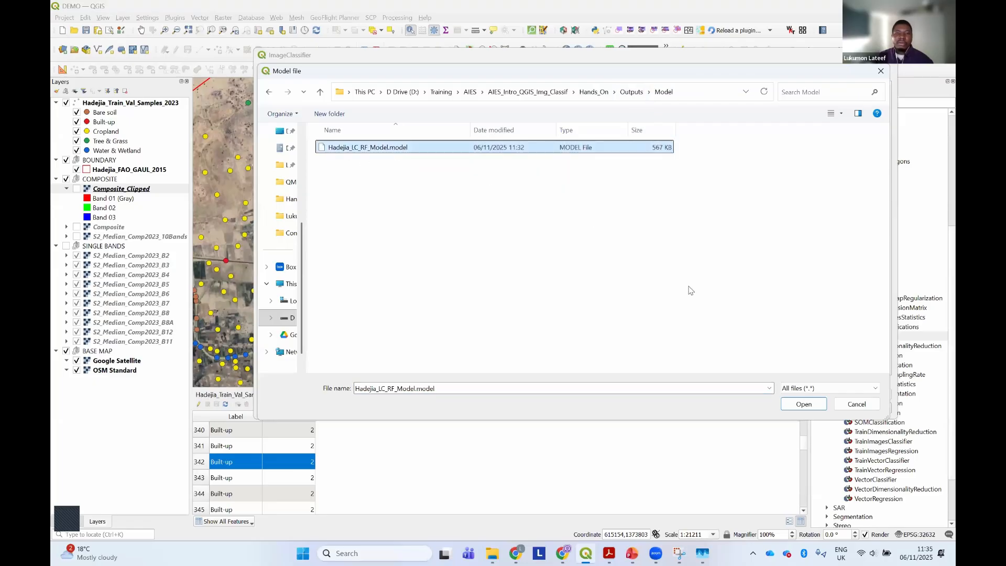
pyautogui.press('Return')
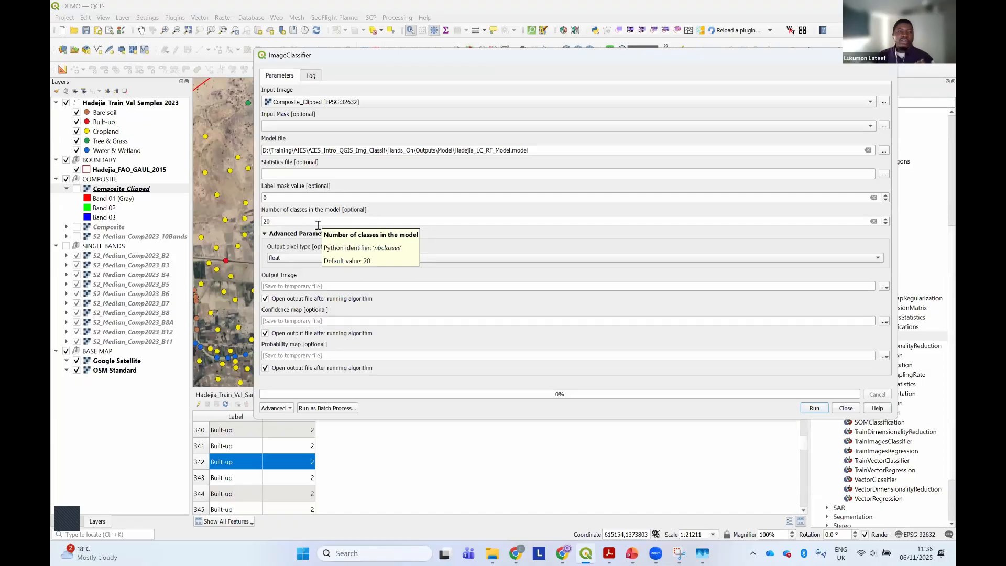
pyautogui.doubleClick(281, 222)
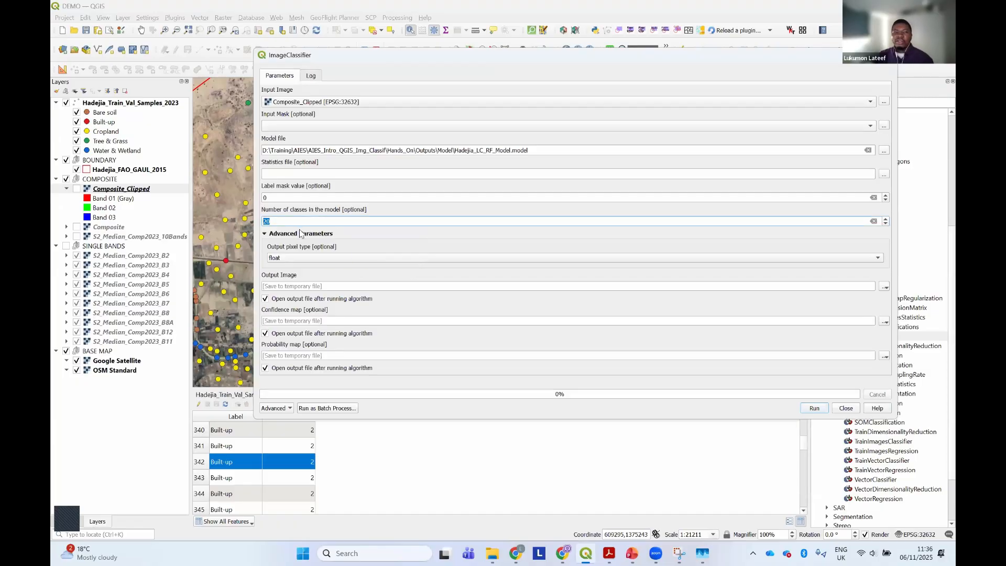
pyautogui.click(873, 221)
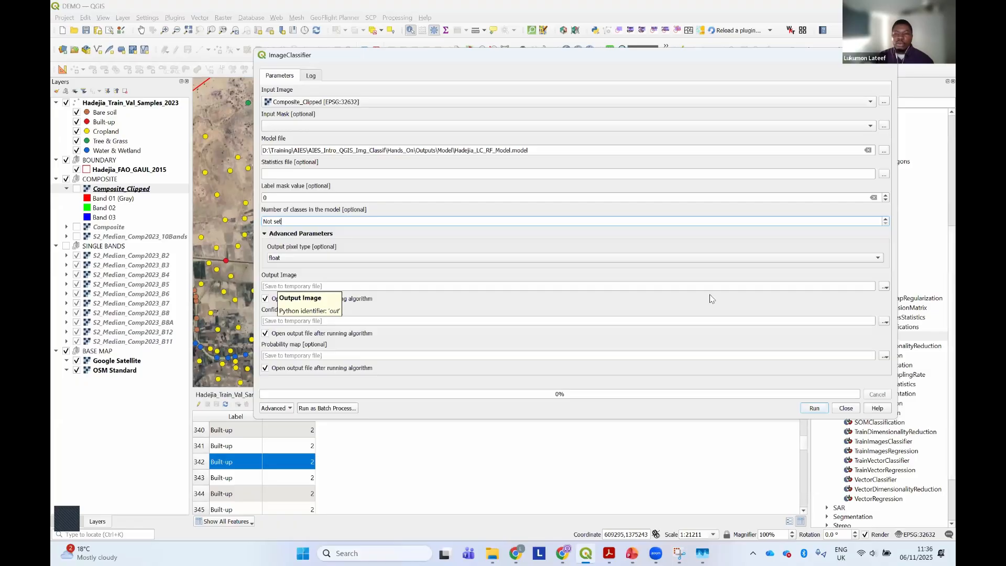
# Set the classified output image to save as Hadejia_LC_RF_Default.tif in the Classified_LC_Layers folder inside Outputs
pyautogui.click(884, 287)
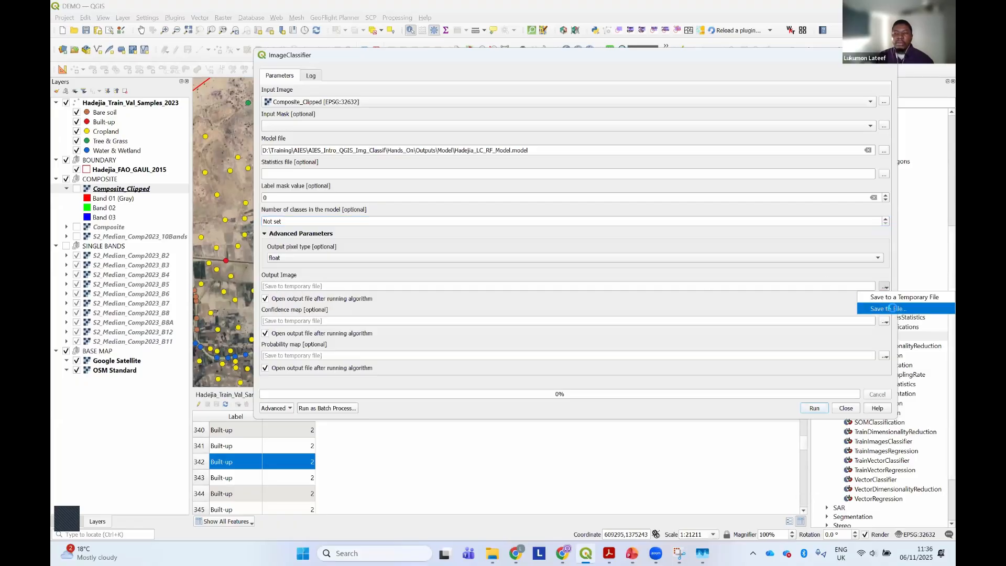
pyautogui.click(890, 308)
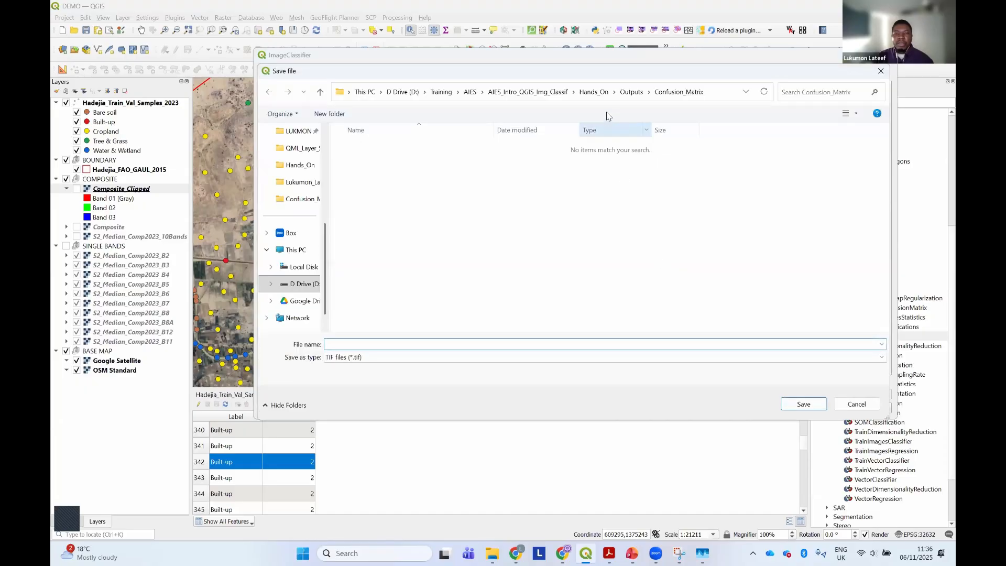
pyautogui.click(629, 94)
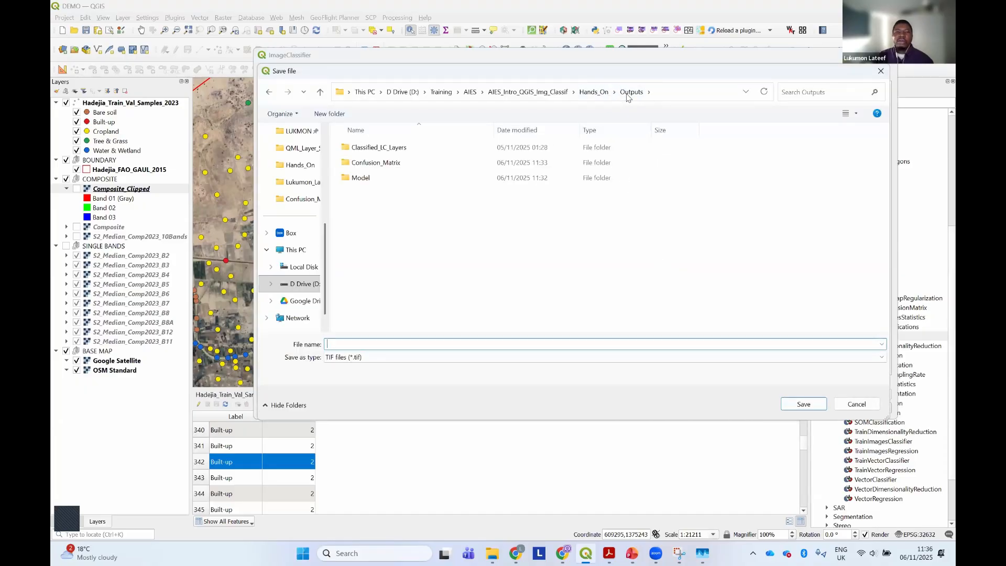
pyautogui.doubleClick(394, 148)
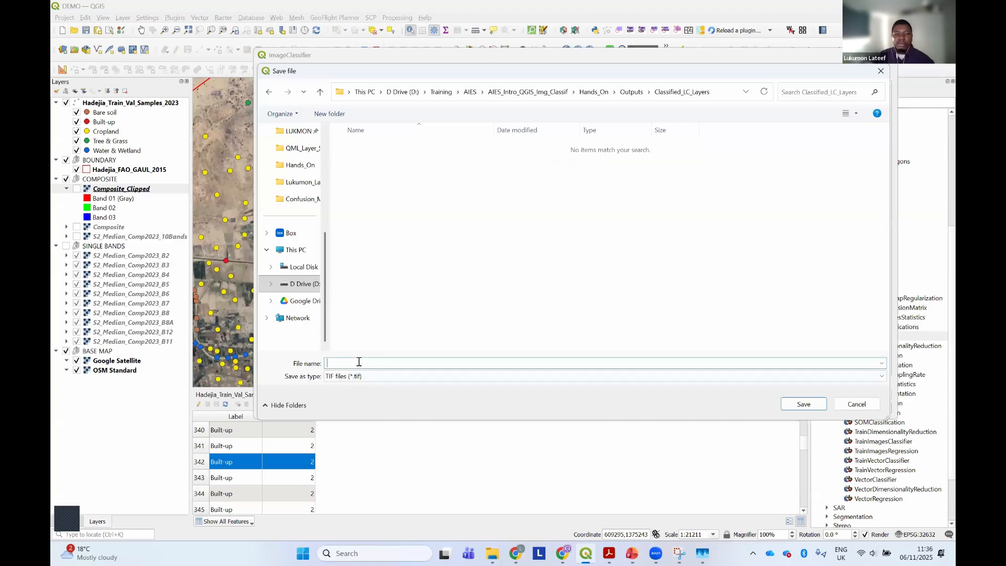
pyautogui.write('Had')
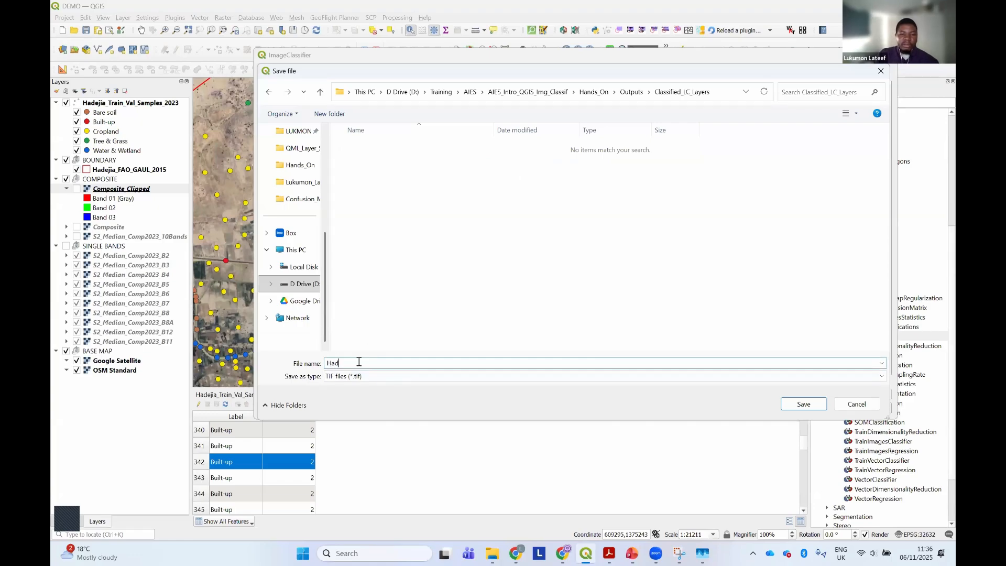
pyautogui.write('ejia_LC_R')
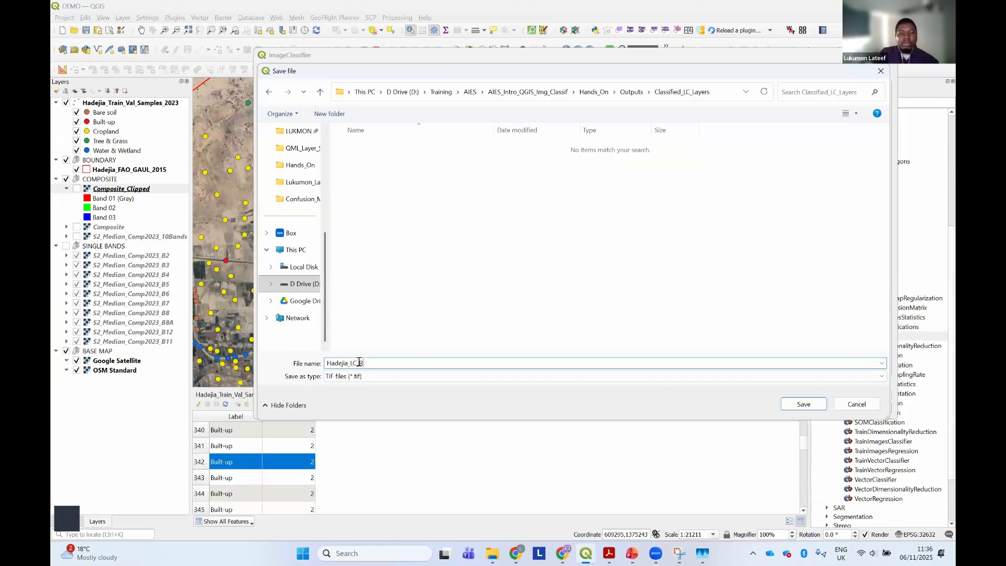
pyautogui.write('F_DEfault')
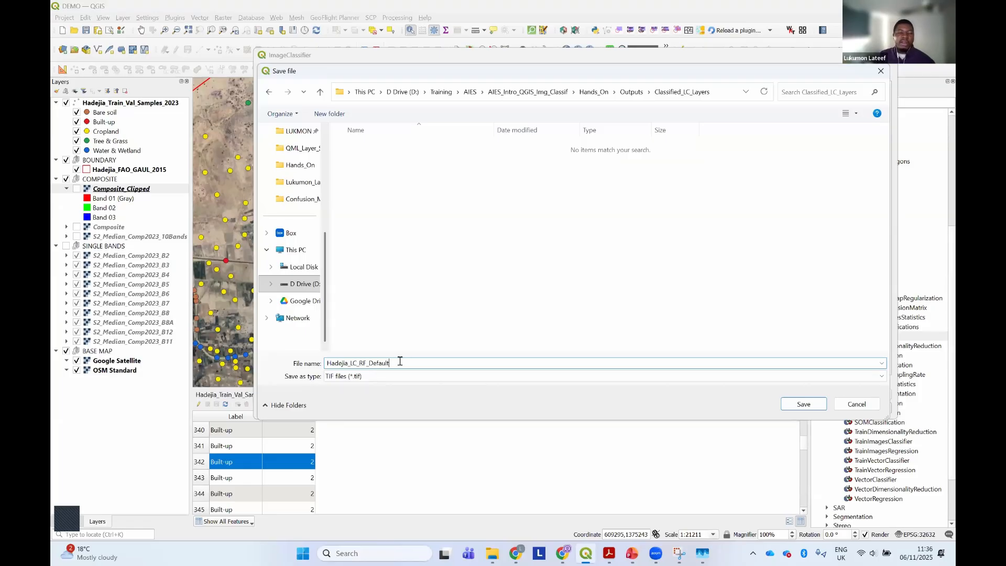
pyautogui.click(801, 403)
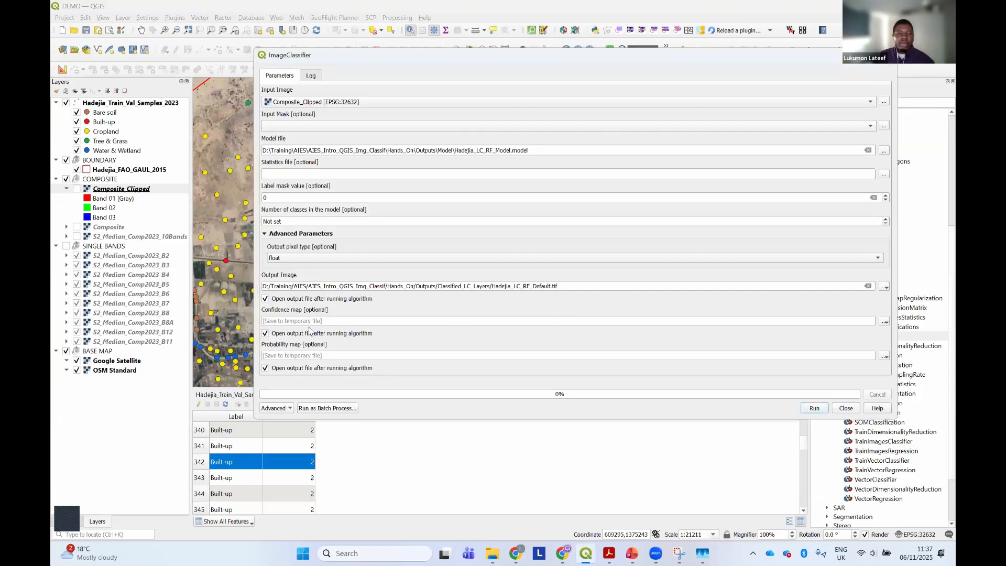
# Set the confidence map to save as Hadejia_LC_RF_Default_Confidence.tif in the Classified_LC_Layers folder
pyautogui.click(884, 322)
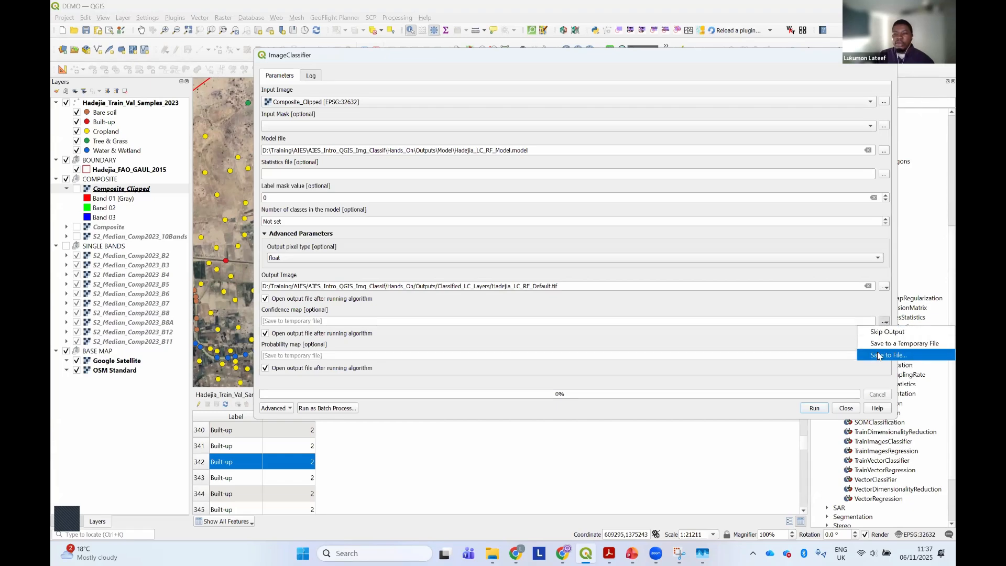
pyautogui.click(880, 354)
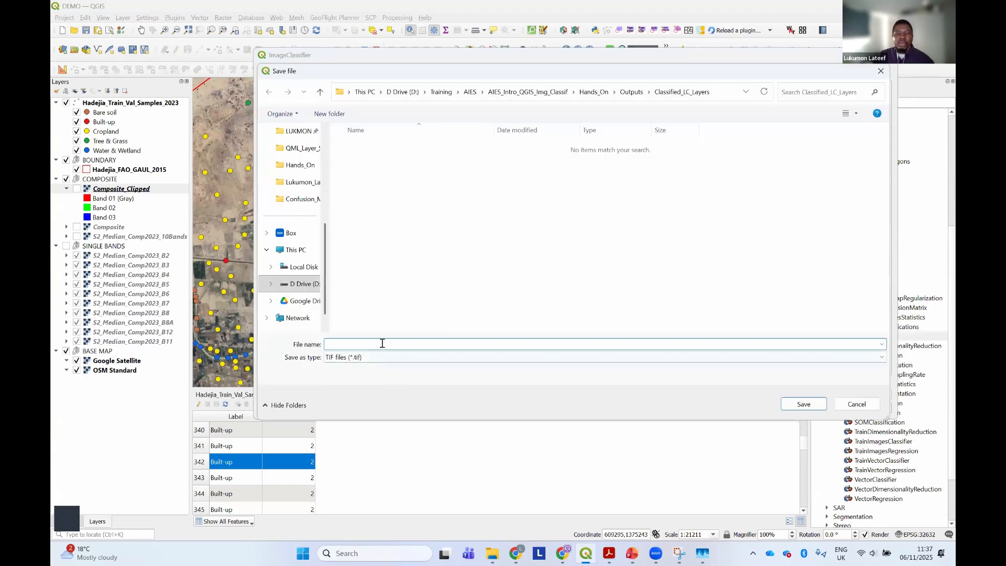
pyautogui.write('Ha')
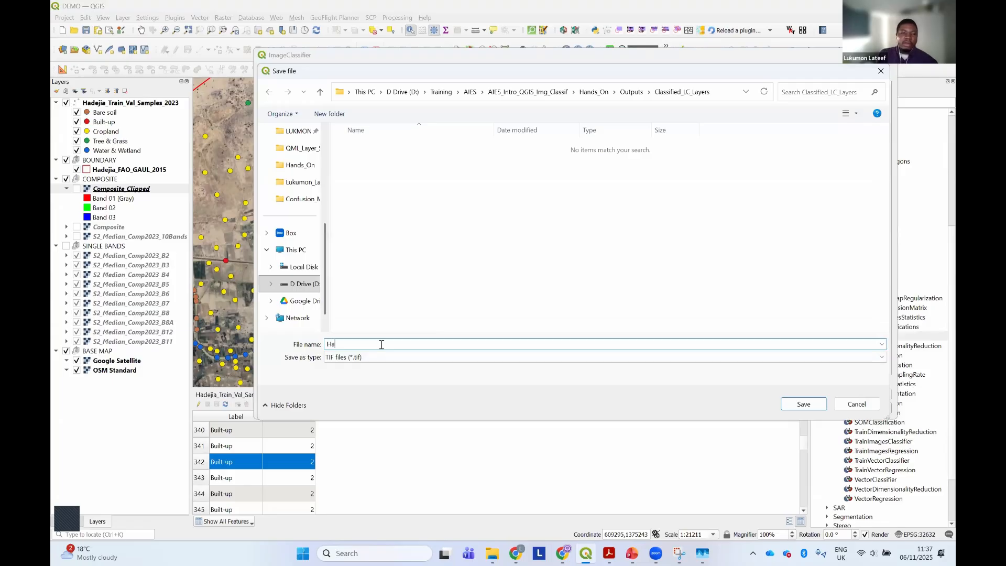
pyautogui.write('dejia_')
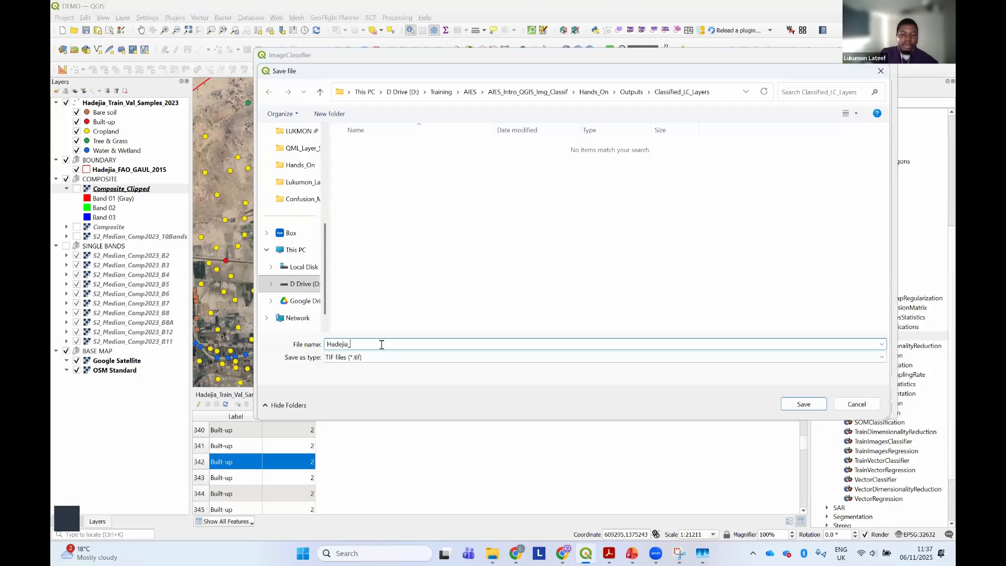
pyautogui.write('LC_RF_Default')
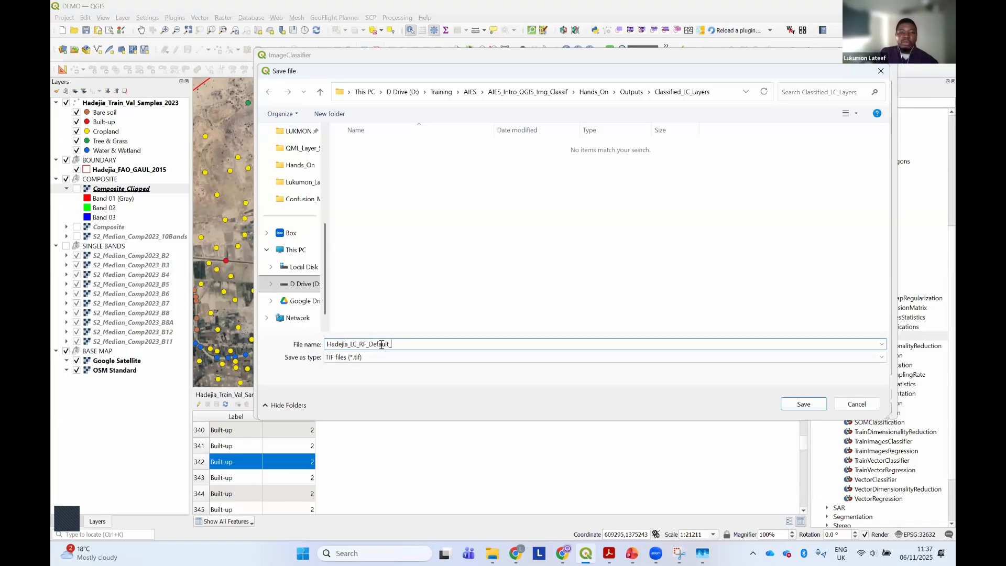
pyautogui.write('_C')
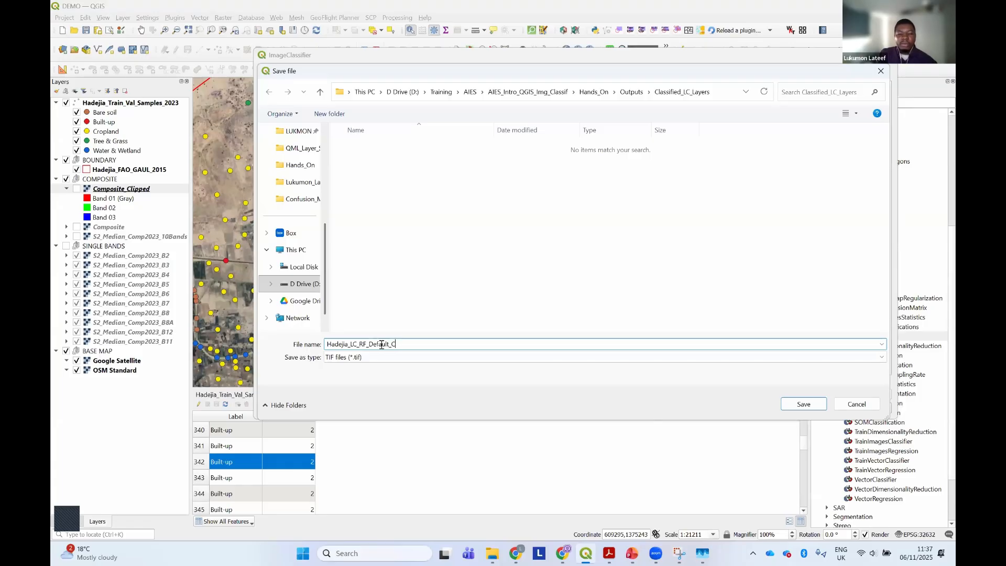
pyautogui.write('onf')
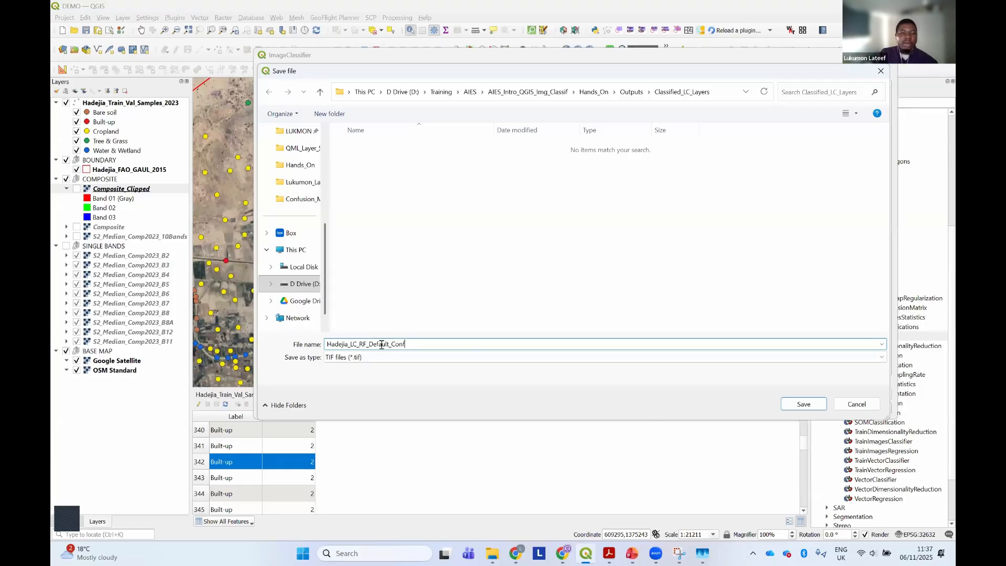
pyautogui.write('idenc')
pyautogui.write('e')
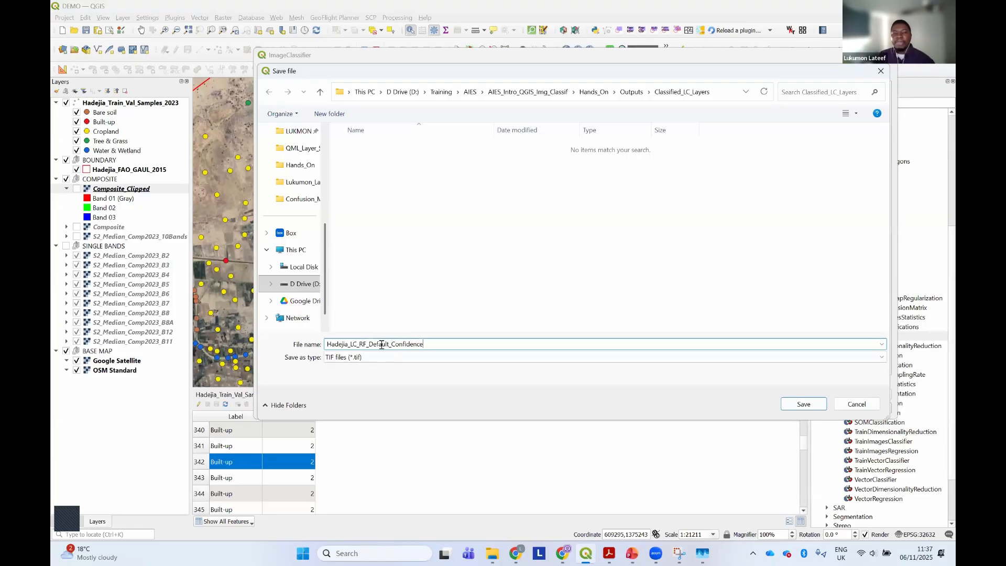
pyautogui.click(815, 407)
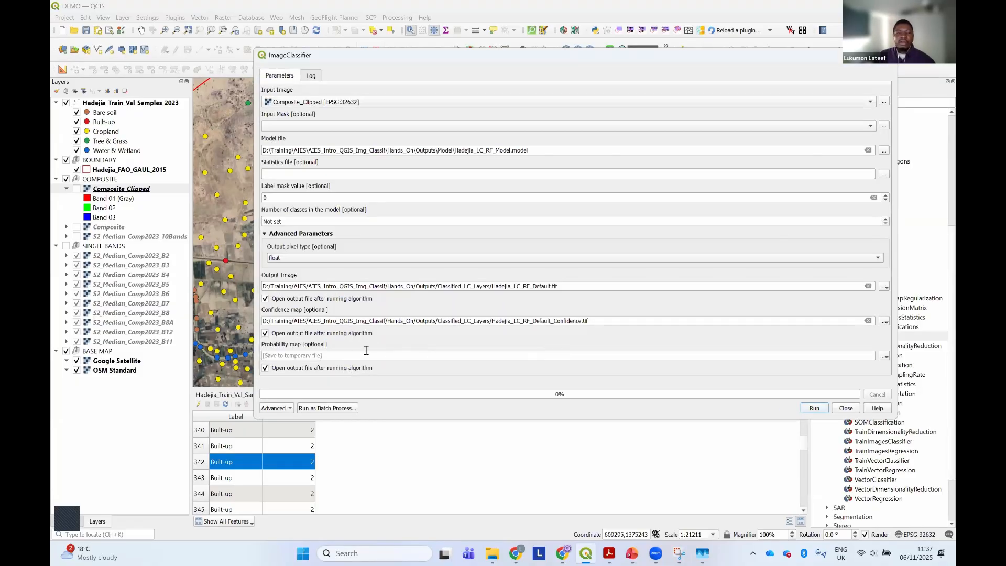
# Skip the probability map output, run ImageClassifier and close its dialog
pyautogui.click(884, 357)
pyautogui.click(877, 366)
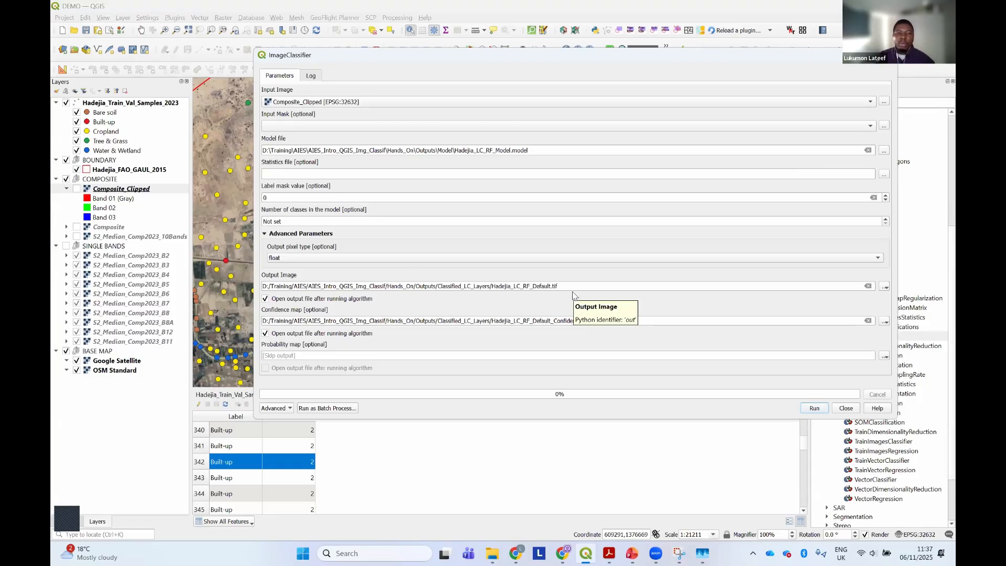
pyautogui.click(813, 408)
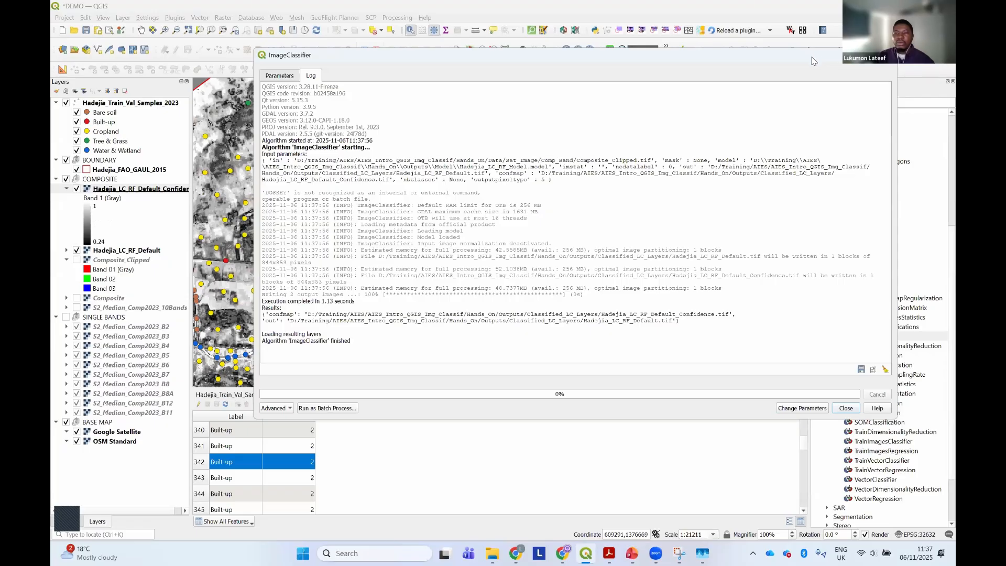
pyautogui.click(885, 55)
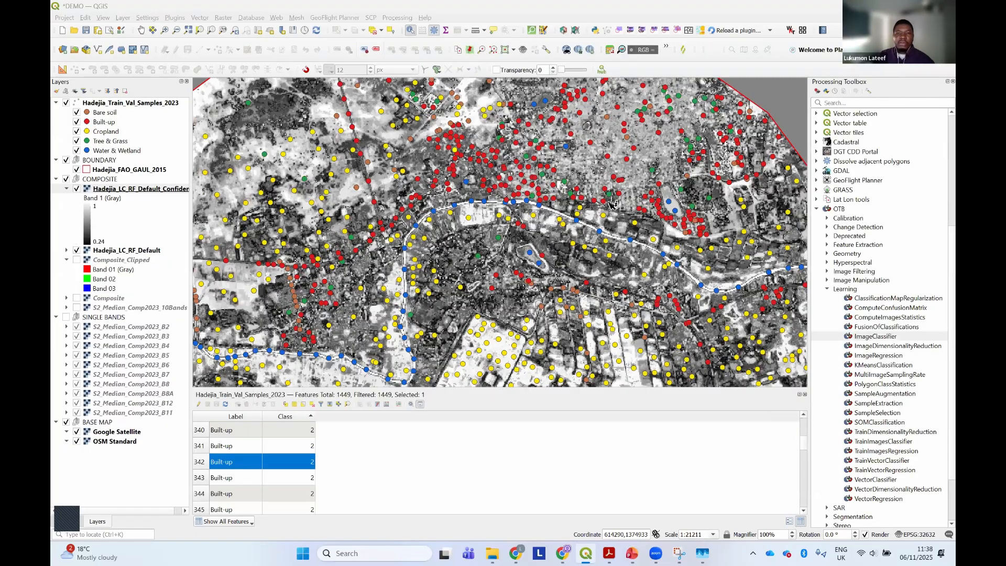
# Hide the Hadejia_Train_Val_Samples_2023 layer so its points do not cover the classification outputs on the map
pyautogui.scroll(-3, 619, 231)
pyautogui.scroll(1, 619, 230)
pyautogui.scroll(1, 619, 231)
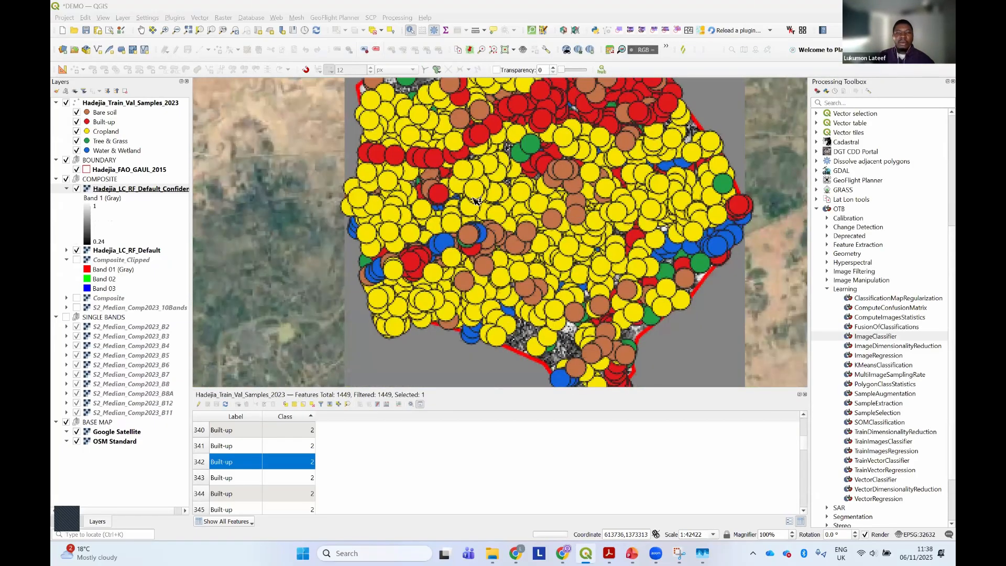
pyautogui.moveTo(361, 241); pyautogui.dragTo(359, 292)
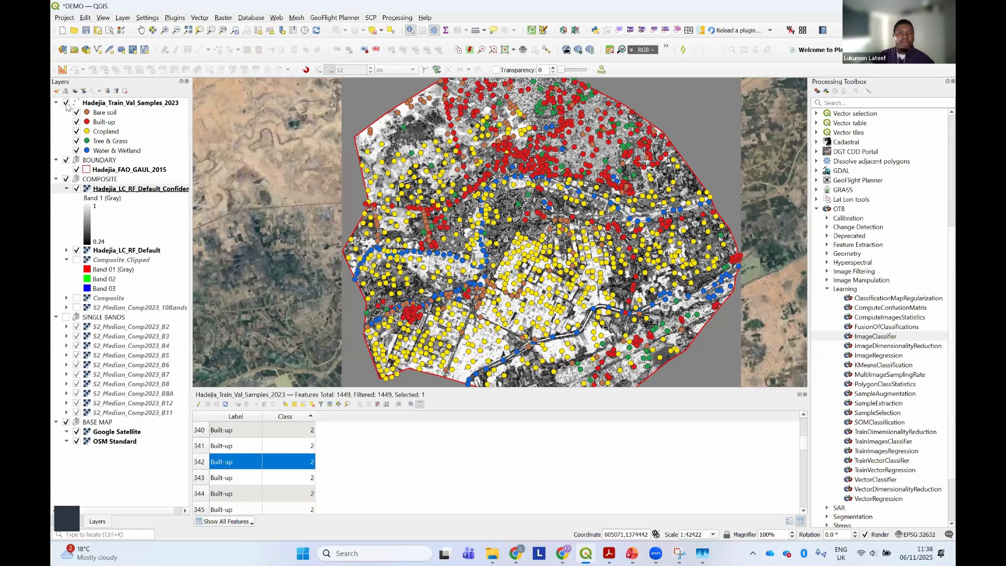
pyautogui.click(66, 103)
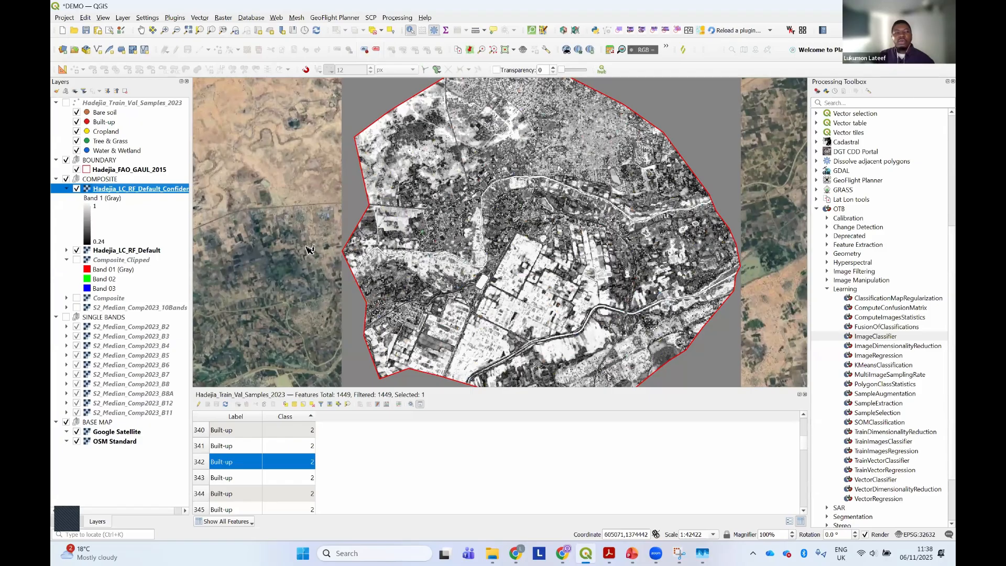
# Collapse the confidence layer's legend, move Hadejia_LC_RF_Default above that layer, and expand the classified layer's legend
pyautogui.click(66, 188)
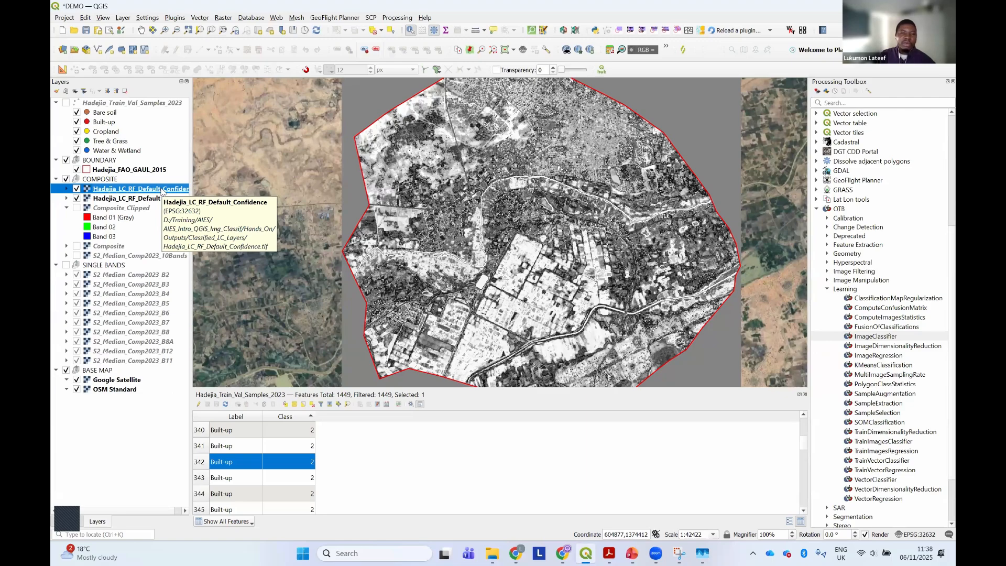
pyautogui.moveTo(159, 202); pyautogui.dragTo(136, 192)
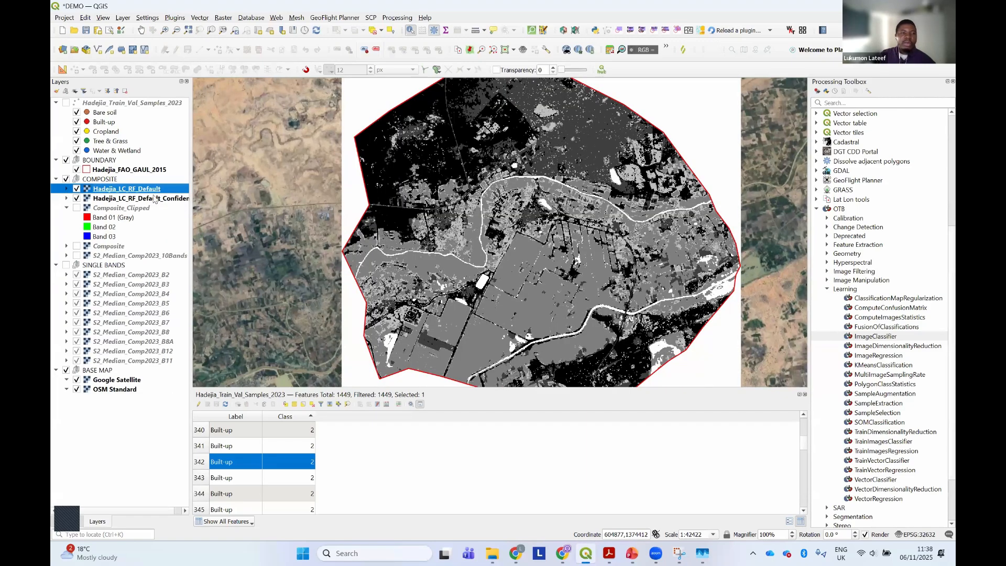
pyautogui.click(67, 189)
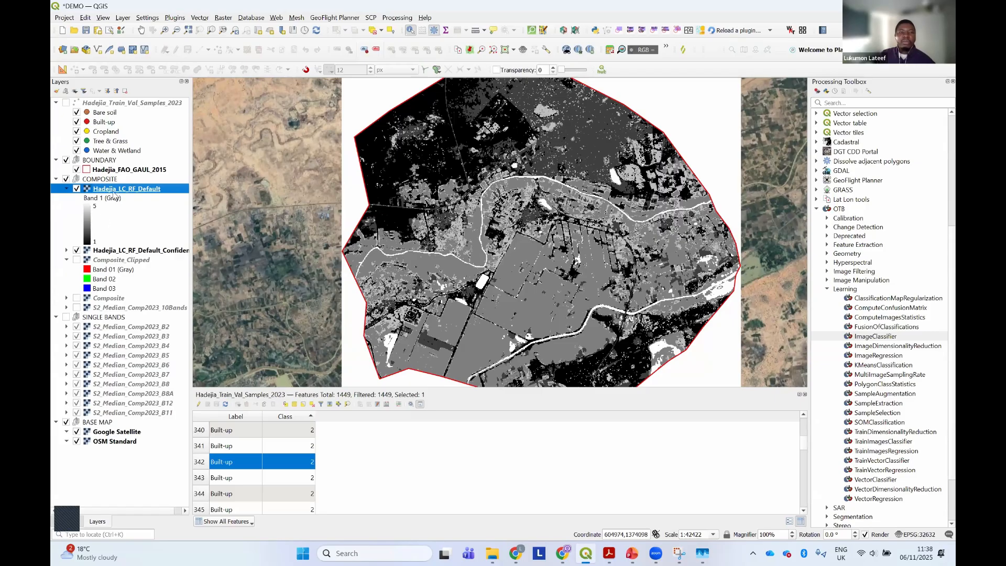
# Set up Clip Raster by Mask Layer on Hadejia_LC_RF_Default with Hadejia_FAO_GAUL_2015 as the mask, keeping the resolution of the input raster
pyautogui.scroll(-1, 341, 144)
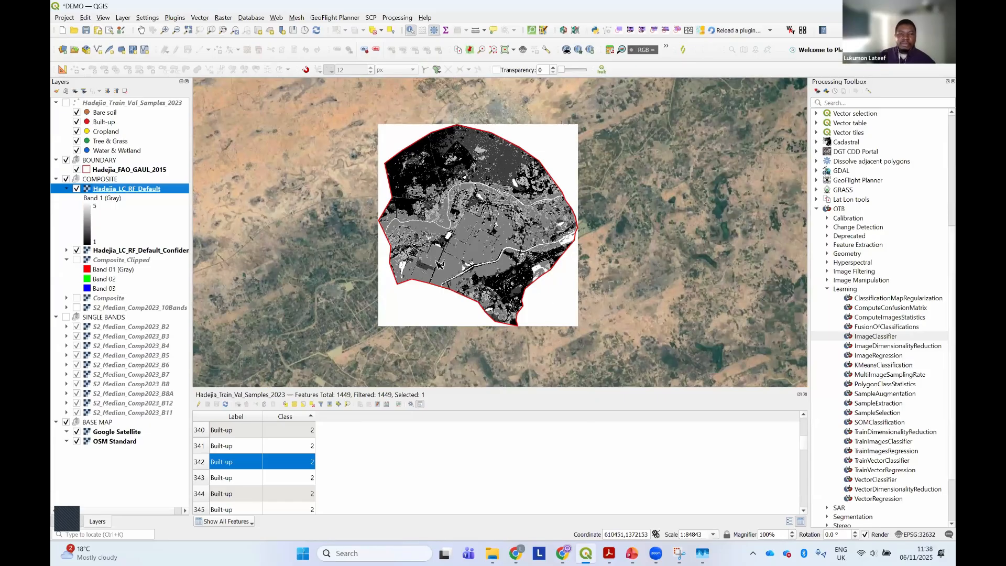
pyautogui.scroll(1, 436, 266)
pyautogui.scroll(-1, 369, 294)
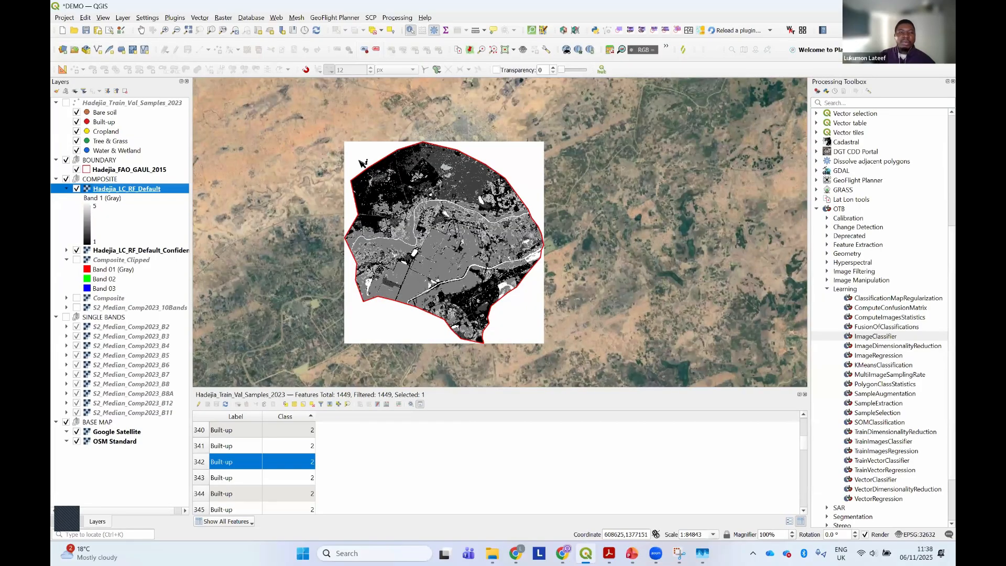
pyautogui.scroll(1, 366, 165)
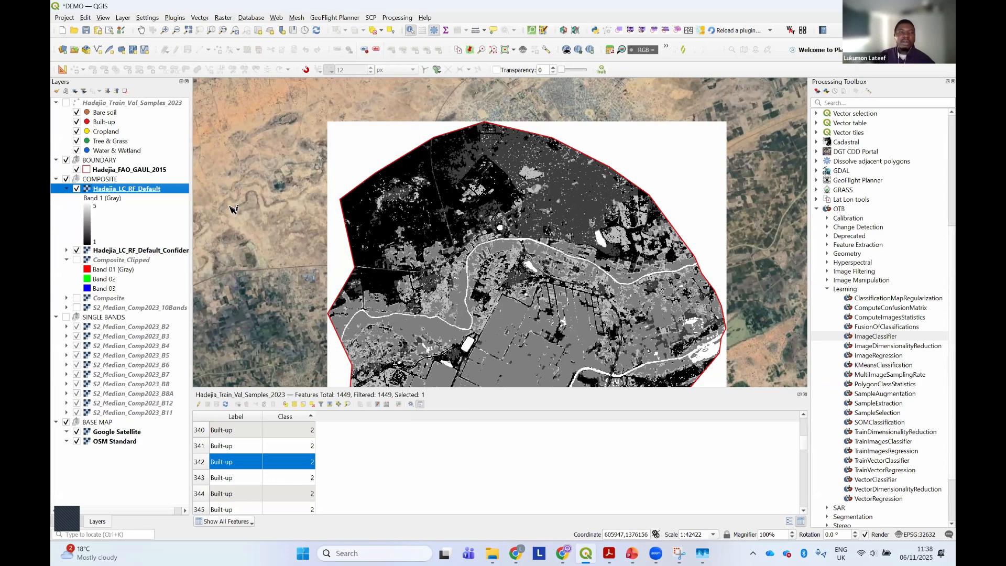
pyautogui.click(222, 19)
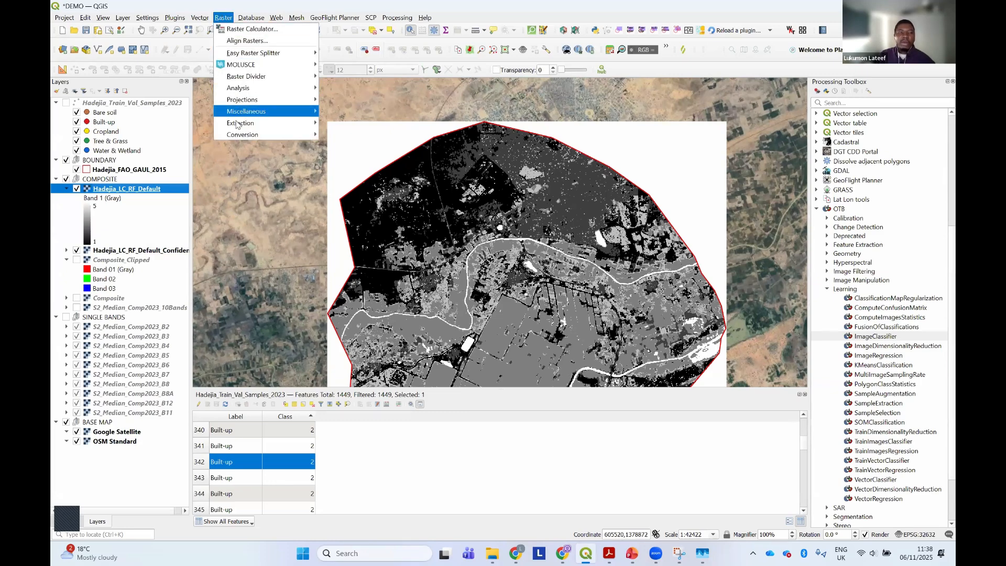
pyautogui.moveTo(236, 125)
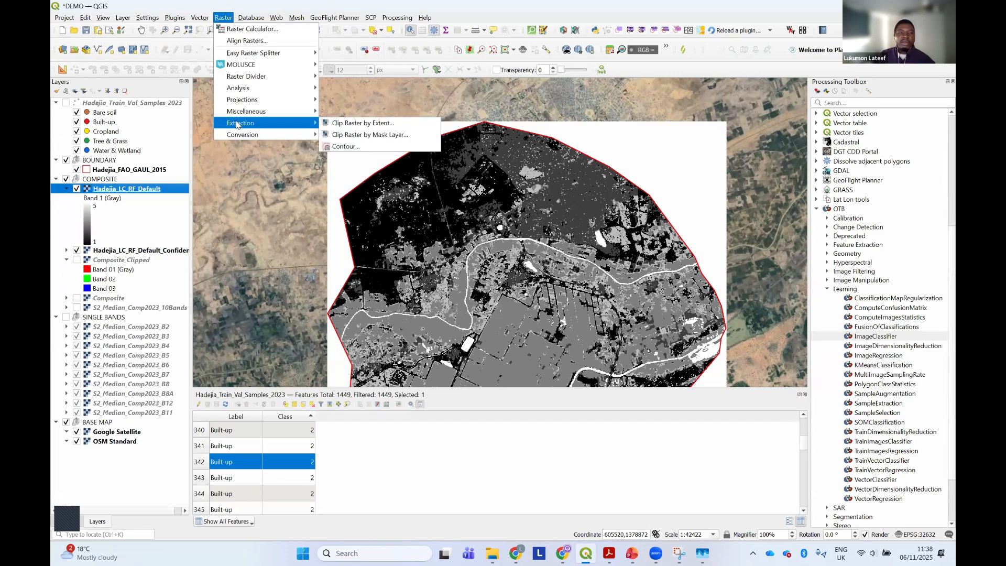
pyautogui.click(359, 136)
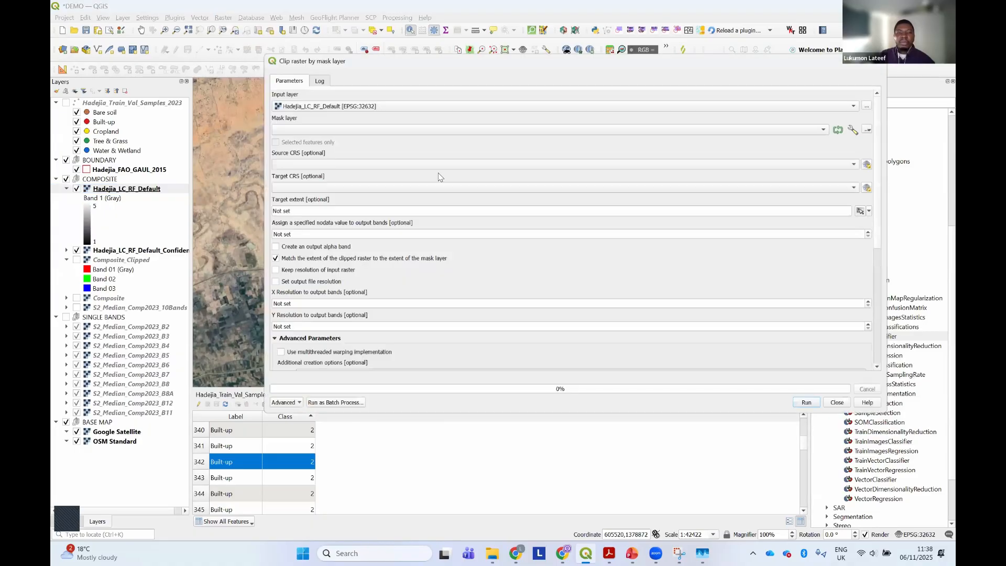
pyautogui.click(822, 126)
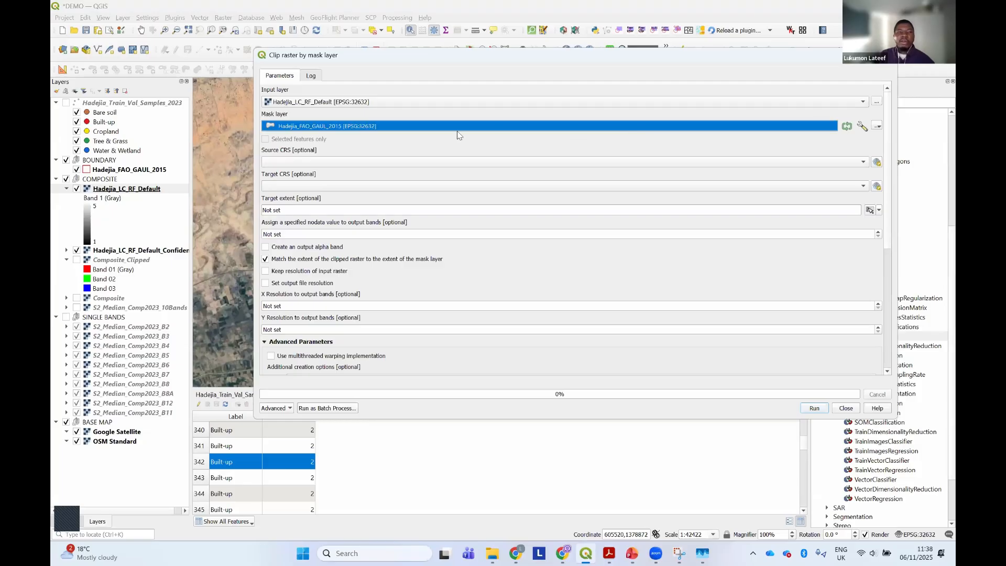
pyautogui.click(387, 128)
pyautogui.scroll(-1, 883, 210)
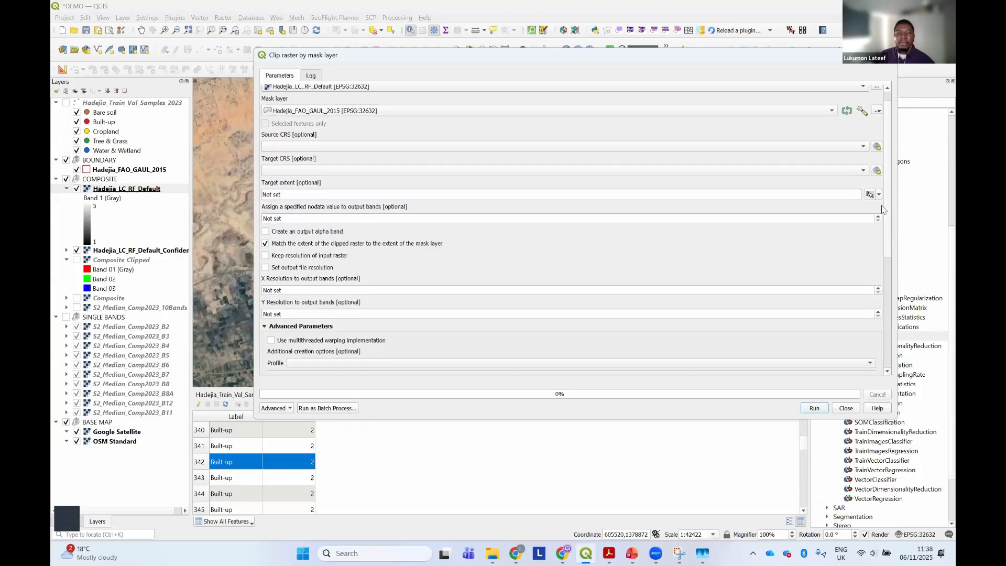
pyautogui.scroll(-5, 883, 210)
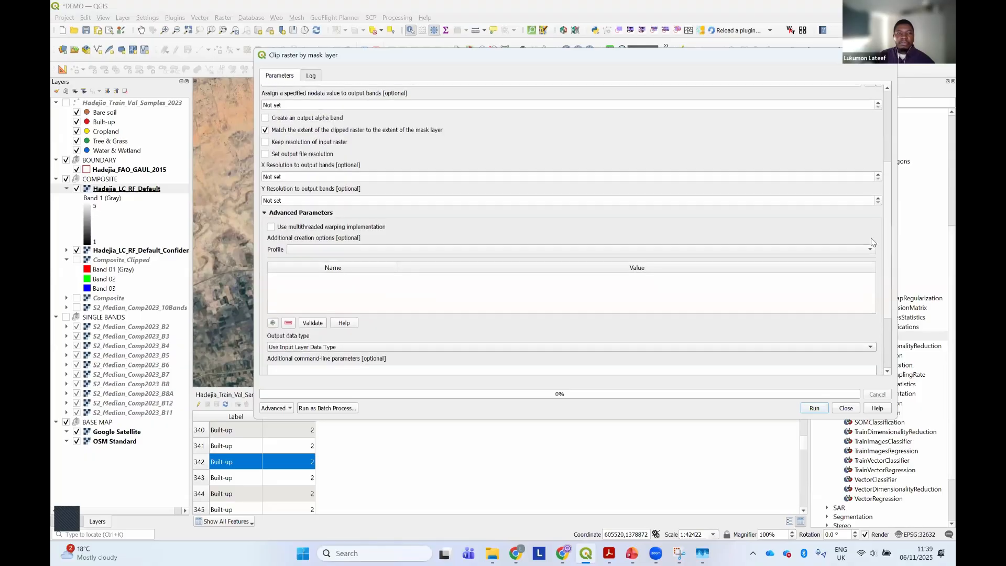
pyautogui.moveTo(871, 238); pyautogui.dragTo(864, 237)
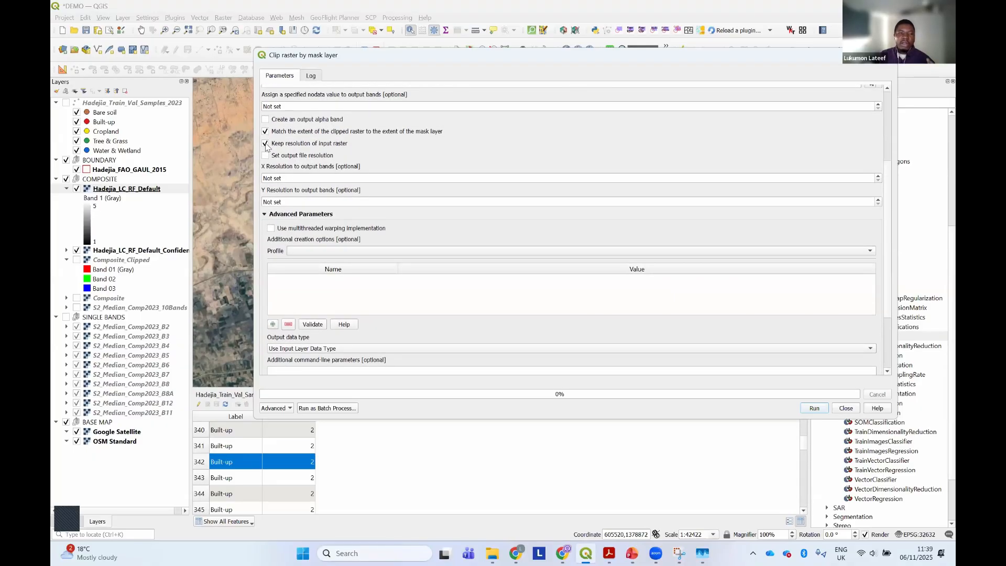
# Set the clipped output to save as Hadejia_LC_RF_Default_Clipped.tif in the Classified_LC_Layers folder, then run the clip and close its dialog
pyautogui.scroll(-4, 877, 257)
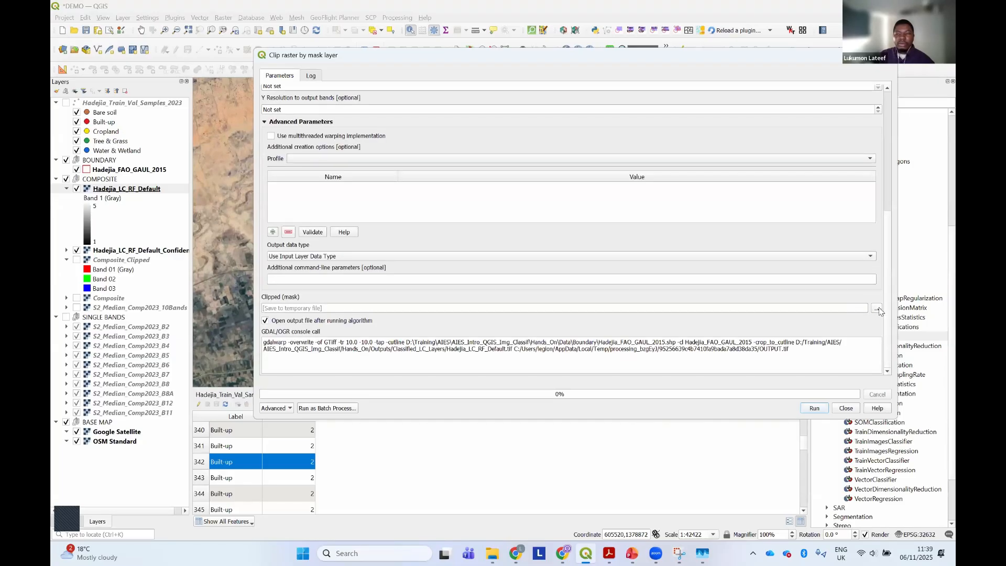
pyautogui.click(877, 309)
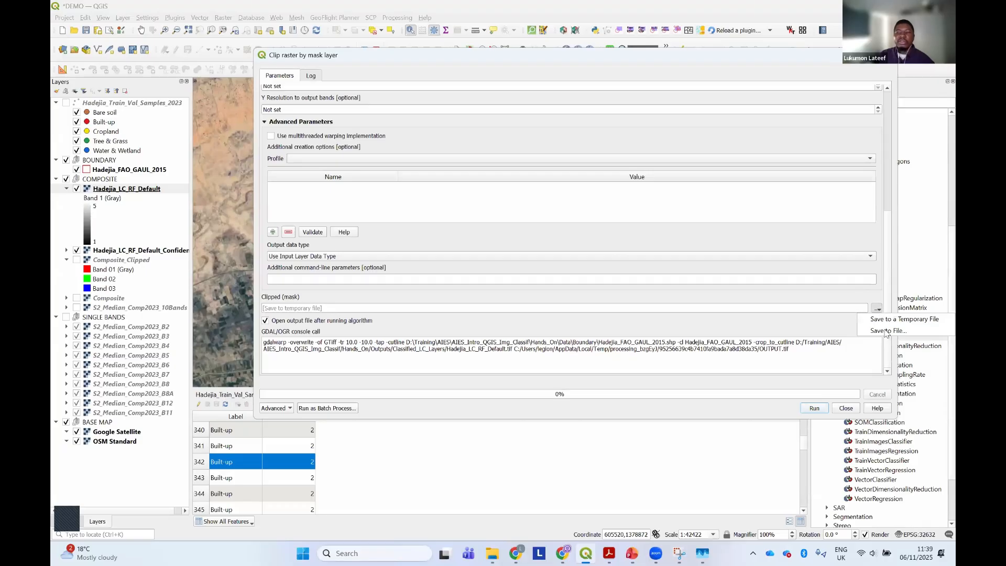
pyautogui.click(888, 331)
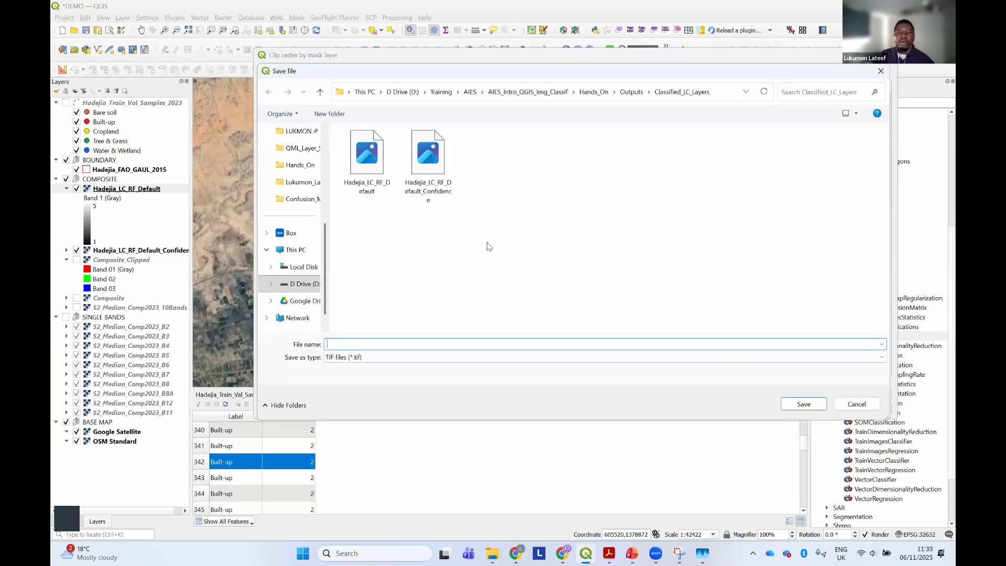
pyautogui.click(370, 193)
pyautogui.click(409, 346)
pyautogui.click(409, 346)
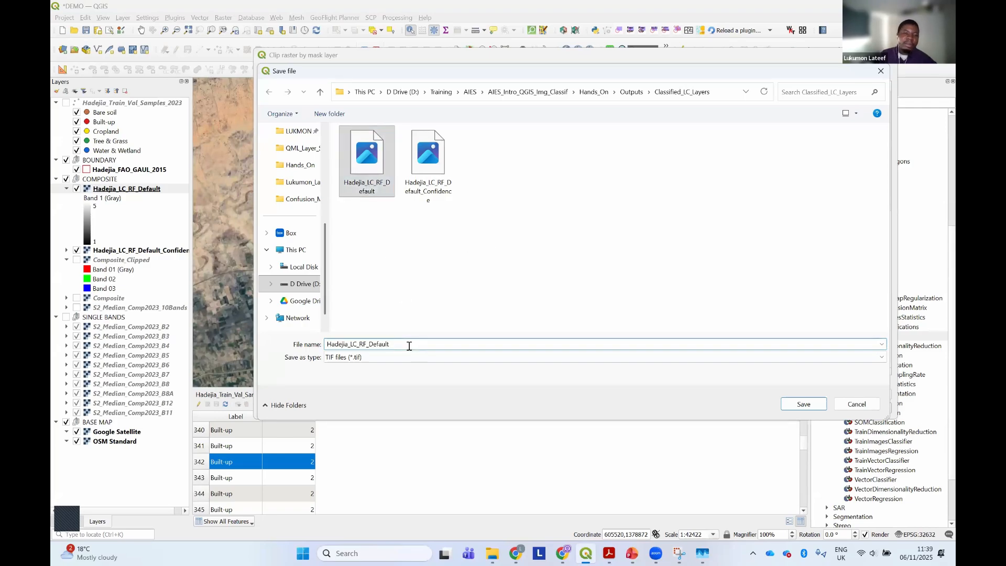
pyautogui.write('_C')
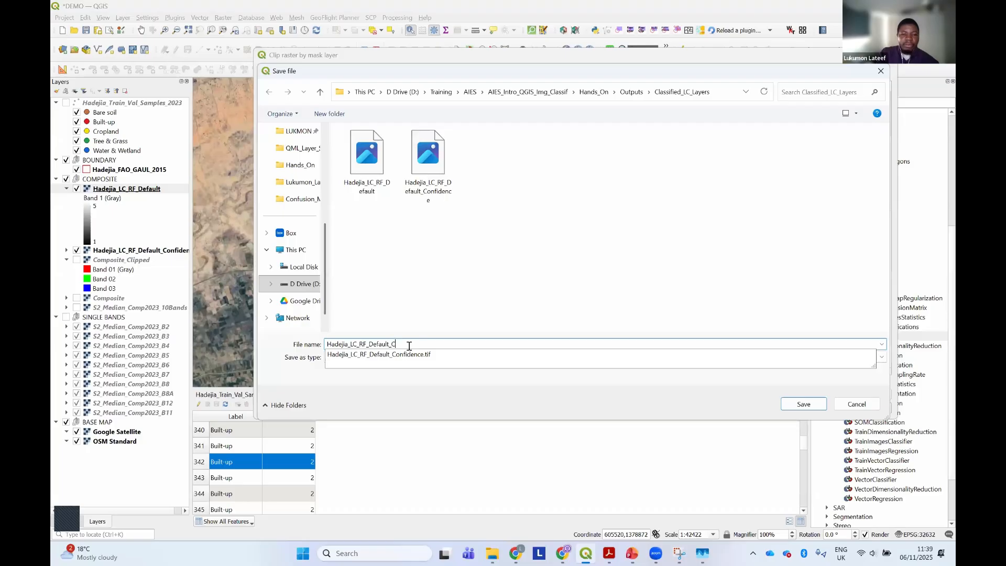
pyautogui.write('lipped')
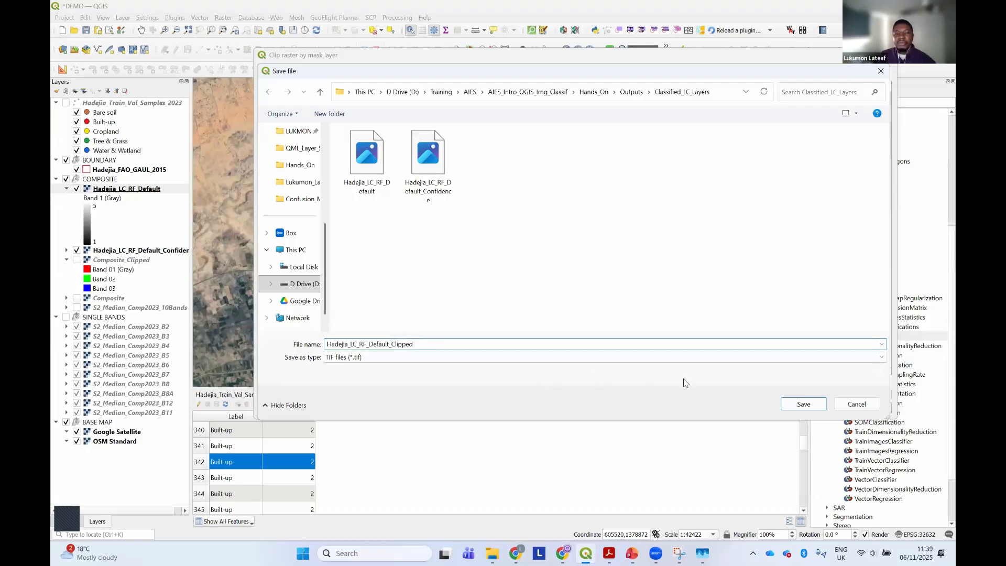
pyautogui.click(803, 403)
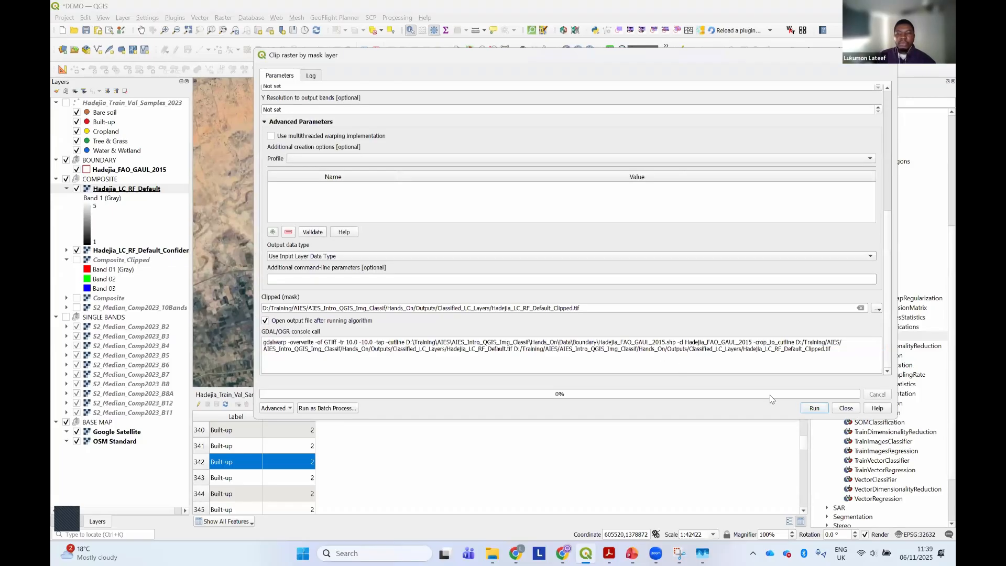
pyautogui.click(813, 408)
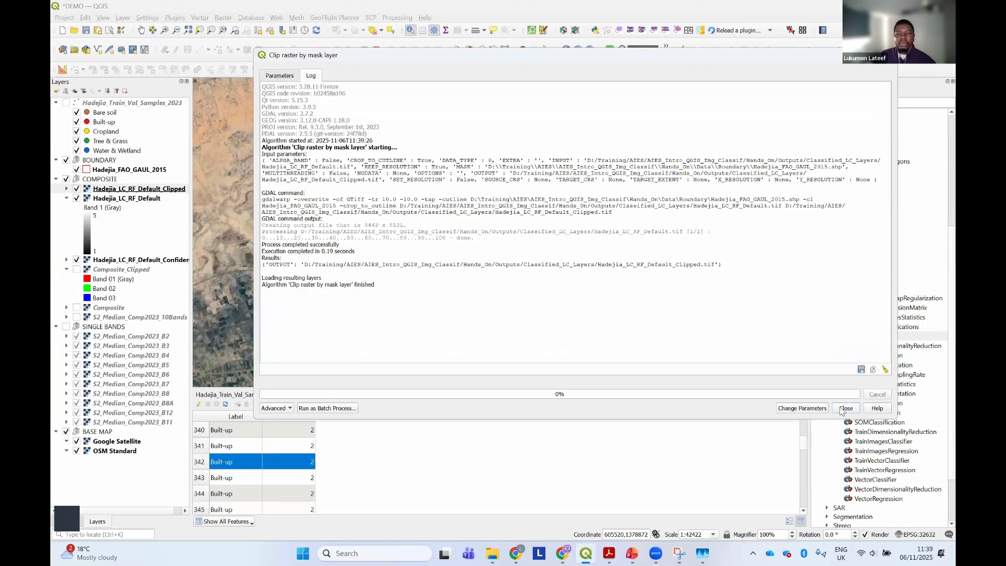
pyautogui.click(842, 408)
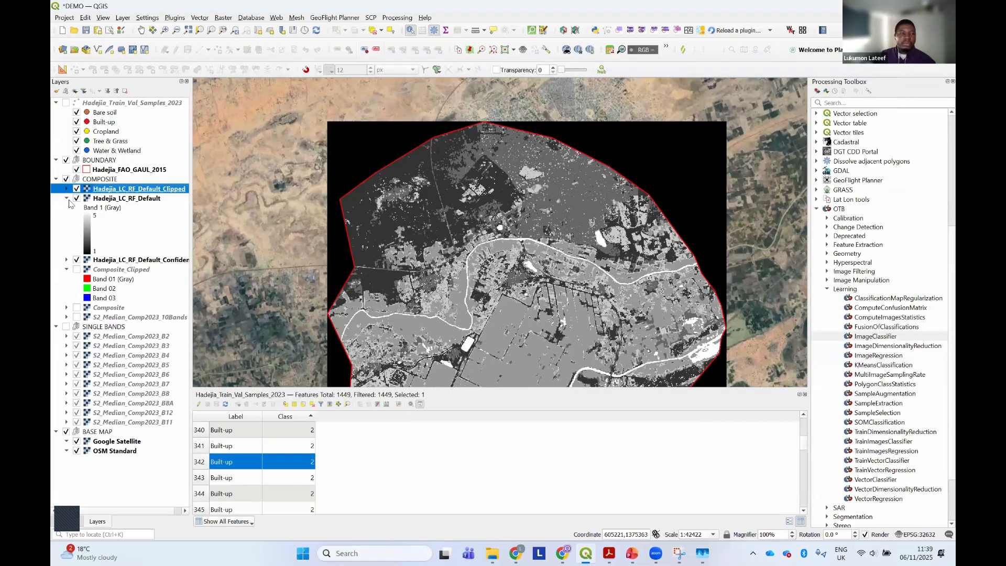
# Move the clipped, default and confidence classification layers out of the COMPOSITE group, placing them directly above it
pyautogui.click(66, 198)
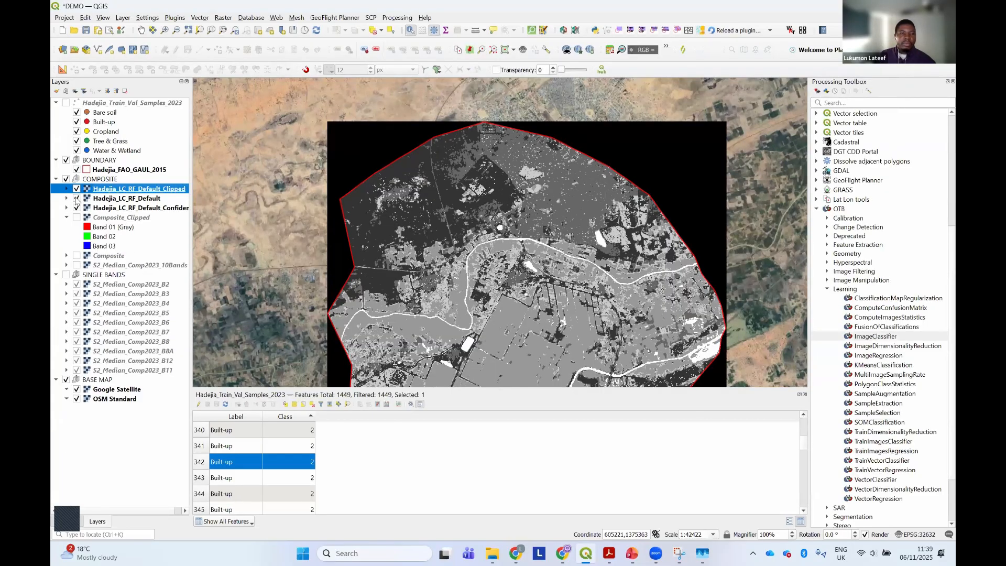
pyautogui.click(94, 199)
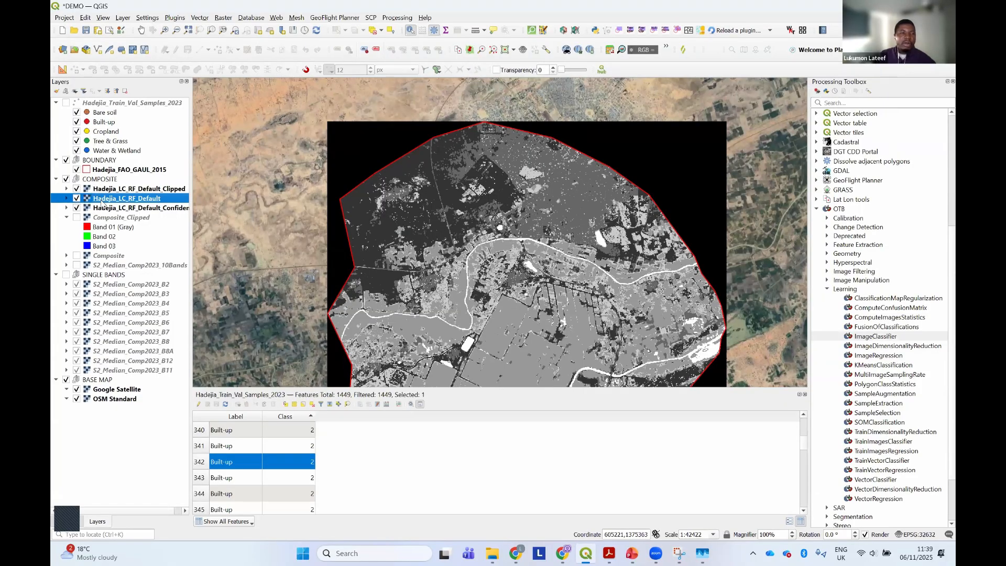
pyautogui.click(101, 191)
pyautogui.keyDown('ctrl'); pyautogui.click(101, 200); pyautogui.keyUp('ctrl')
pyautogui.keyDown('ctrl'); pyautogui.click(99, 209); pyautogui.keyUp('ctrl')
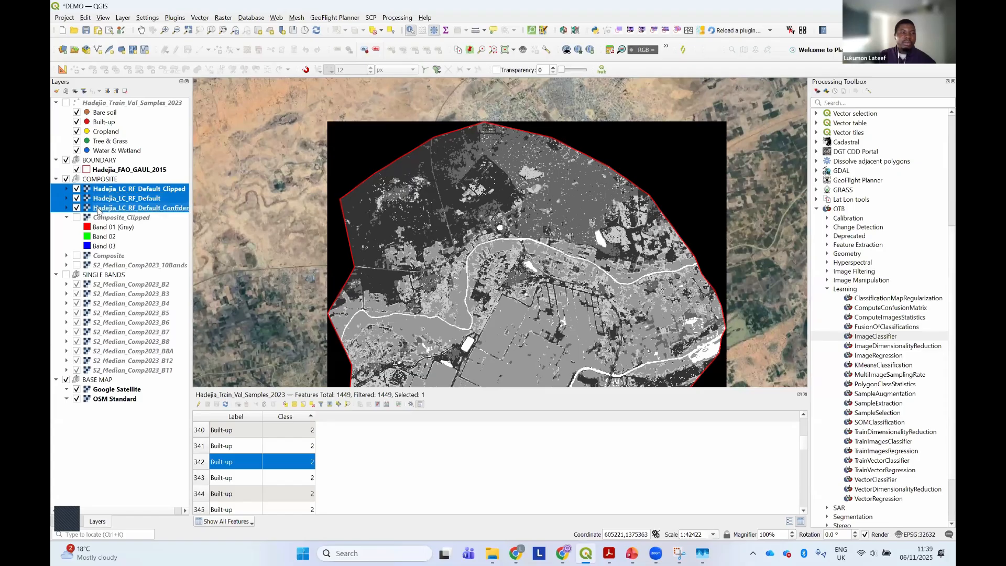
pyautogui.moveTo(100, 208); pyautogui.dragTo(100, 176)
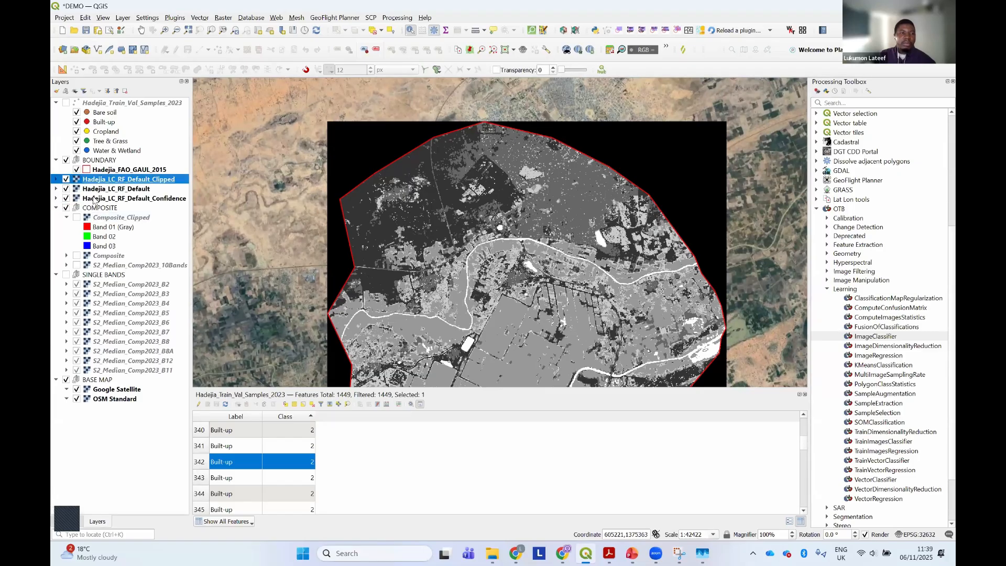
# Group the three classification layers under a new layer group named CLASSIFIED LC
pyautogui.click(65, 92)
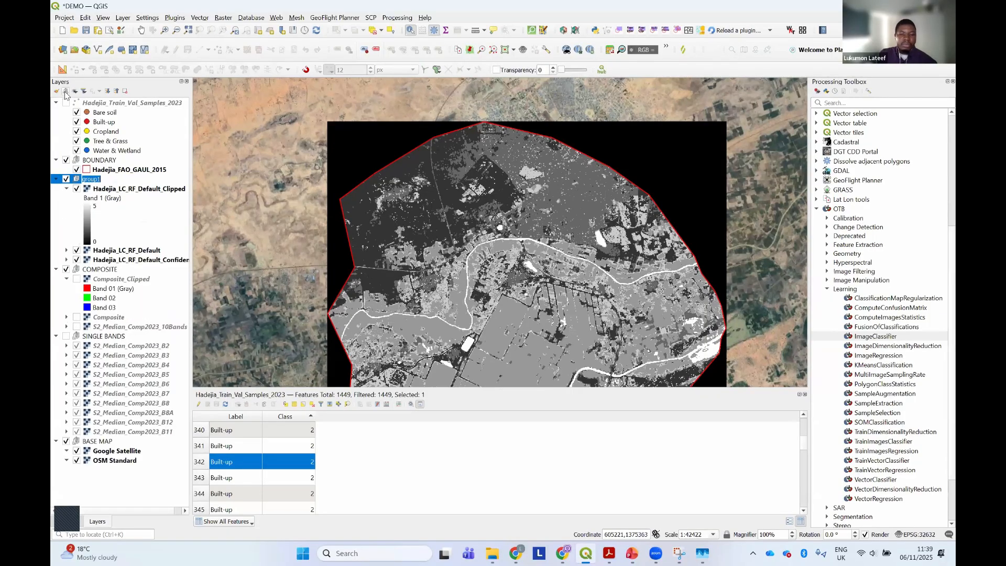
pyautogui.write('d')
pyautogui.press('BackSpace')
pyautogui.press('capslock')
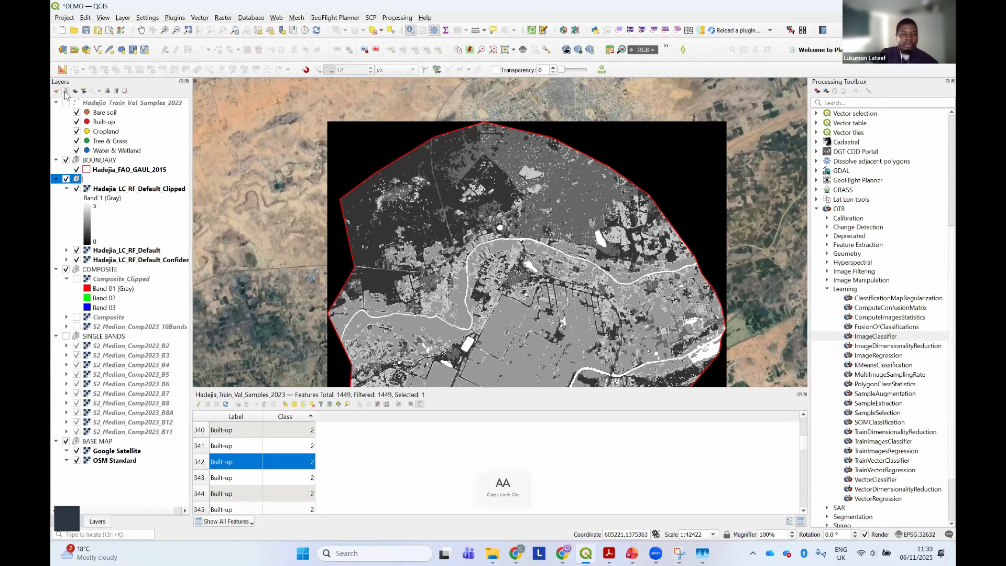
pyautogui.write('CLASSIFI')
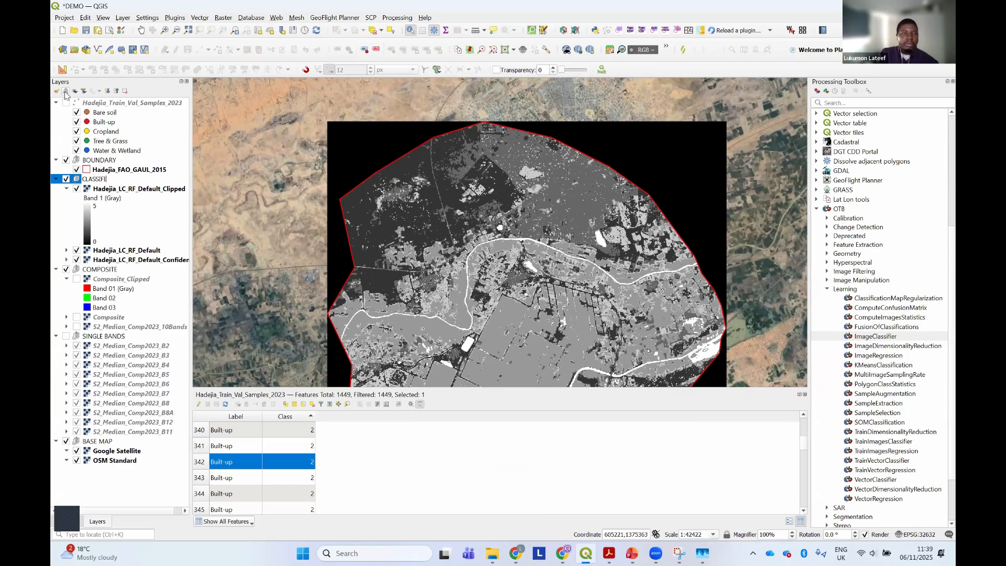
pyautogui.write('ED LC')
pyautogui.press('Return')
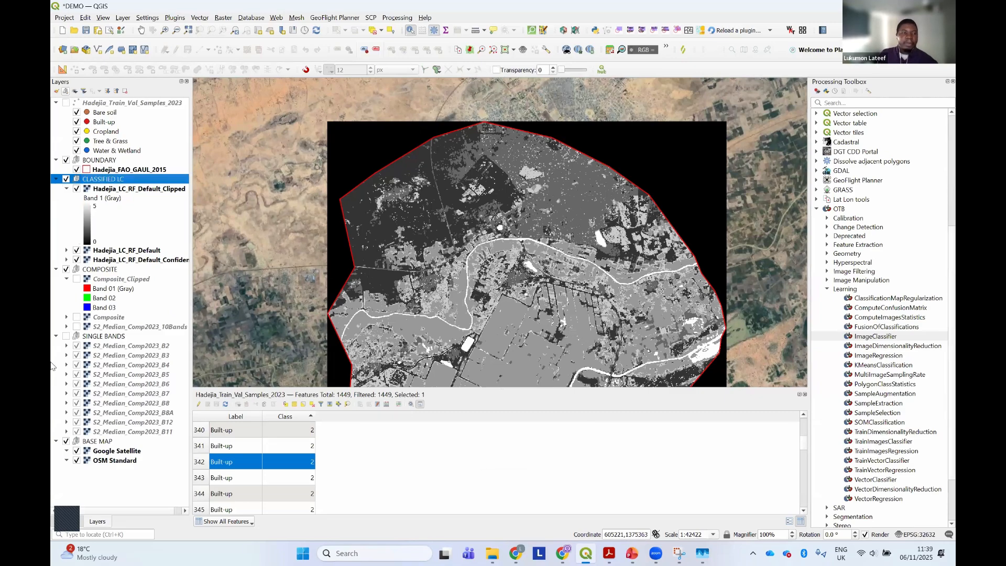
# Hide the unclipped Hadejia_LC_RF_Default and confidence layers, leaving only Hadejia_LC_RF_Default_Clipped shown and selected in the CLASSIFIED LC group
pyautogui.click(66, 188)
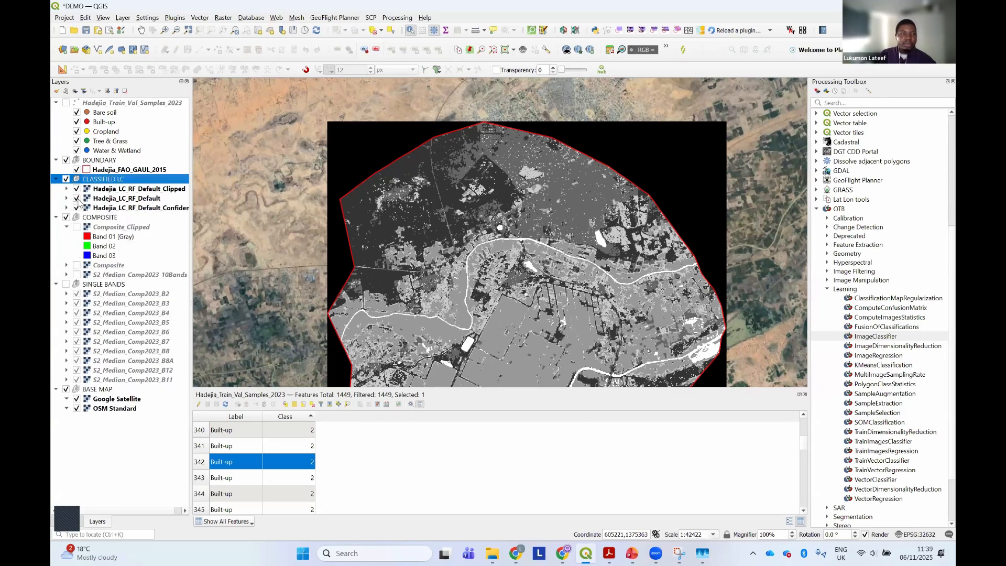
pyautogui.click(77, 198)
pyautogui.click(77, 208)
pyautogui.click(121, 190)
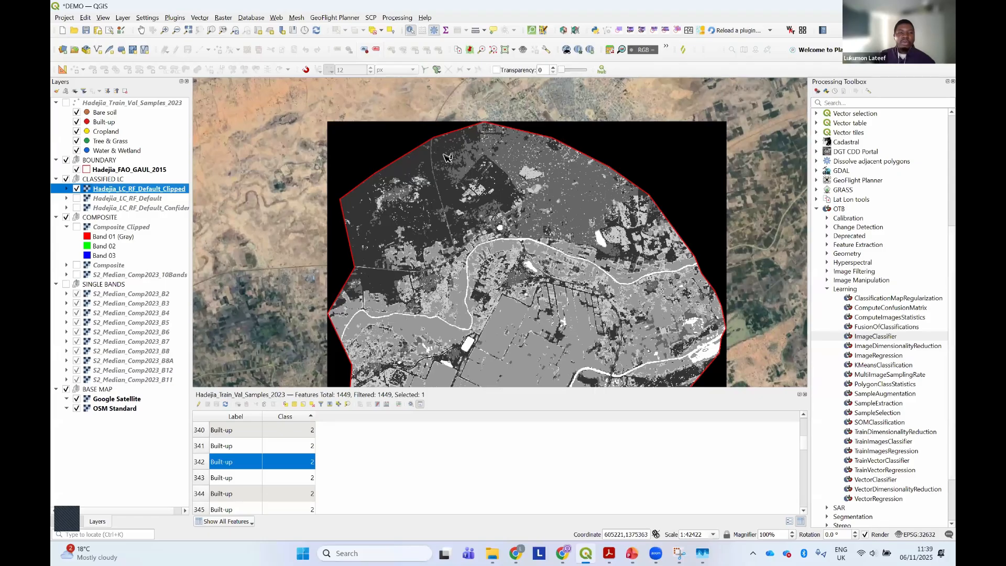
# In the symbology of Hadejia_LC_RF_Default_Clipped, set the render type to Paletted/Unique values and classify Band 1 with random colors
pyautogui.moveTo(446, 185); pyautogui.dragTo(427, 135)
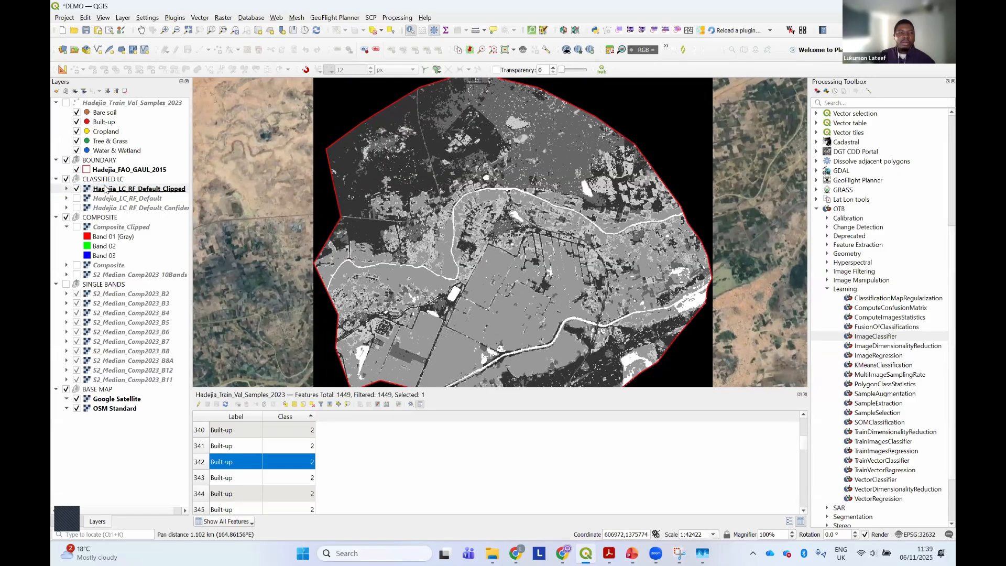
pyautogui.click(67, 189)
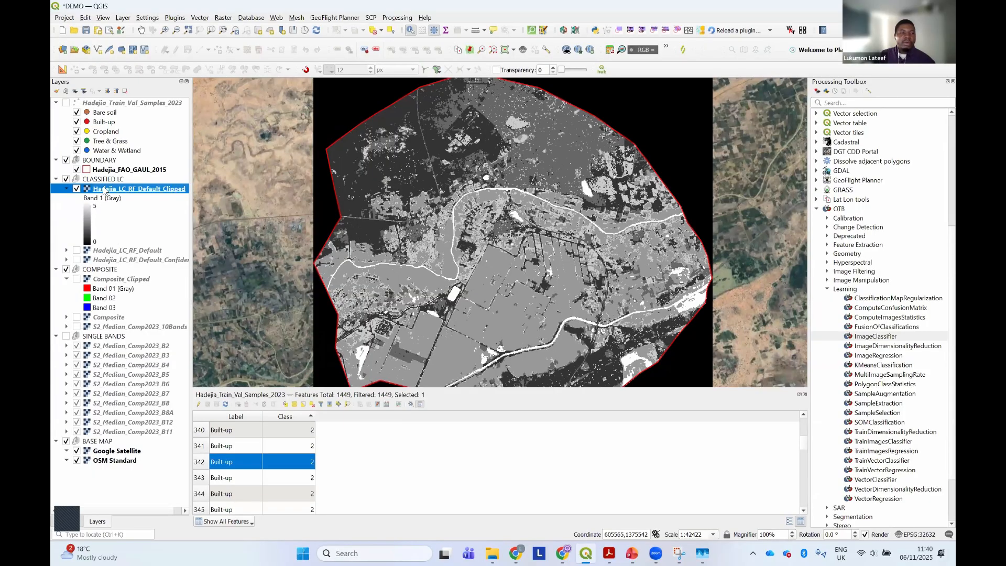
pyautogui.rightClick(104, 190)
pyautogui.click(152, 385)
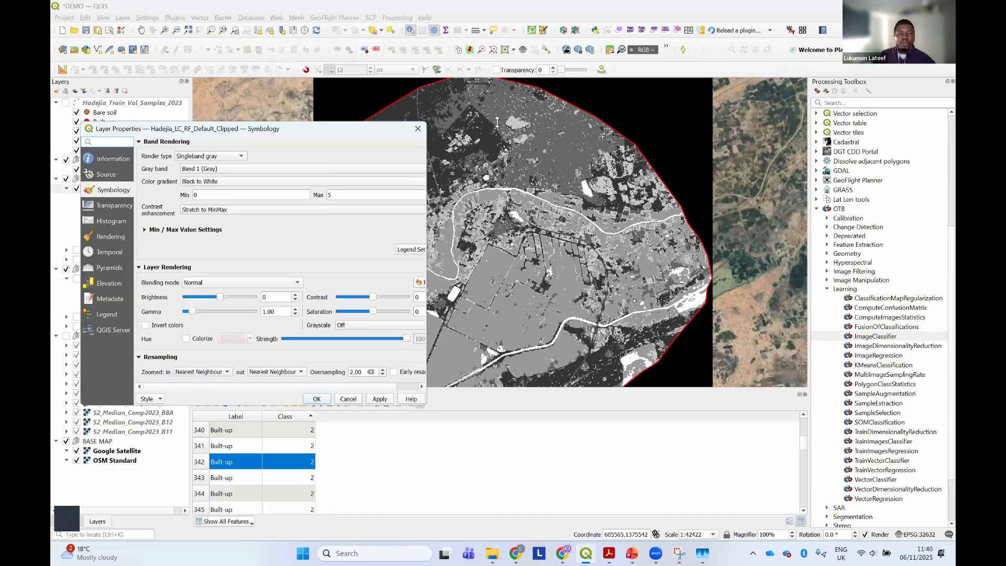
pyautogui.moveTo(429, 174); pyautogui.dragTo(736, 175)
pyautogui.moveTo(478, 107); pyautogui.dragTo(561, 124)
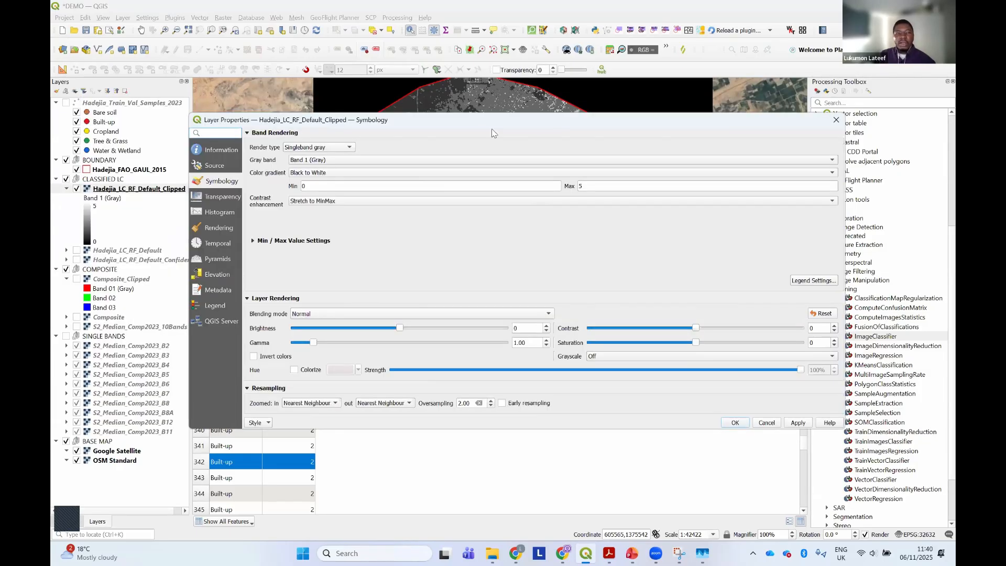
pyautogui.click(329, 153)
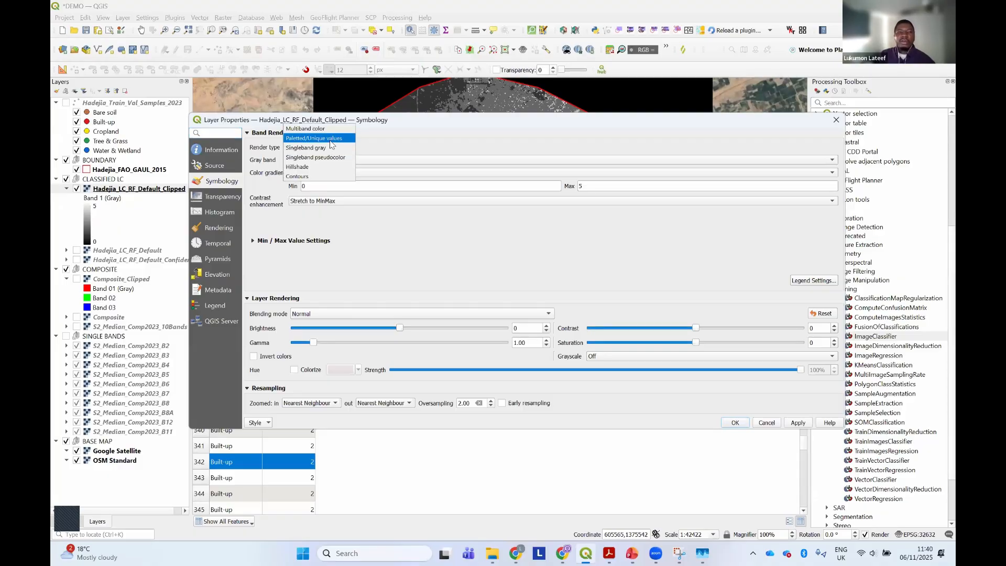
pyautogui.click(332, 139)
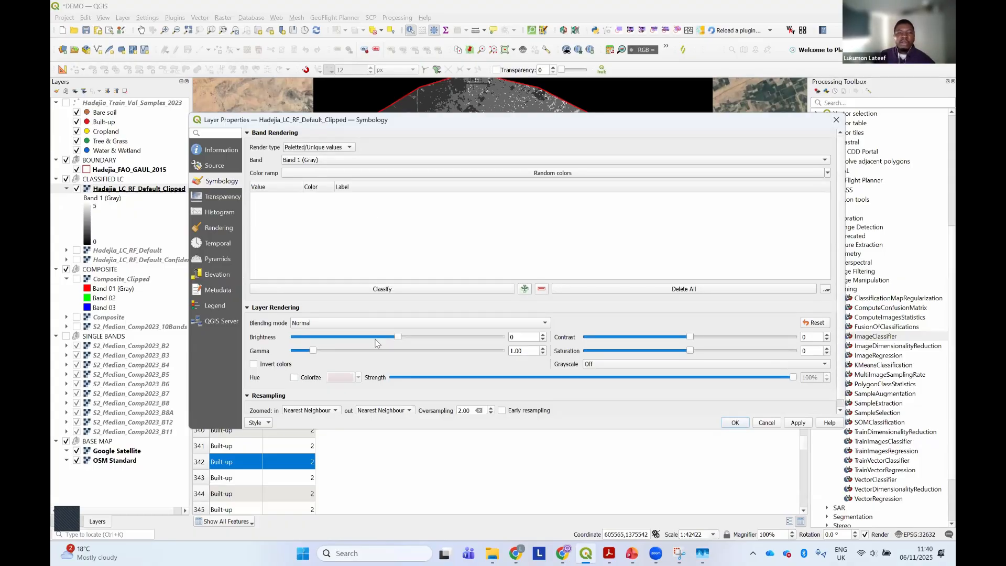
pyautogui.click(387, 290)
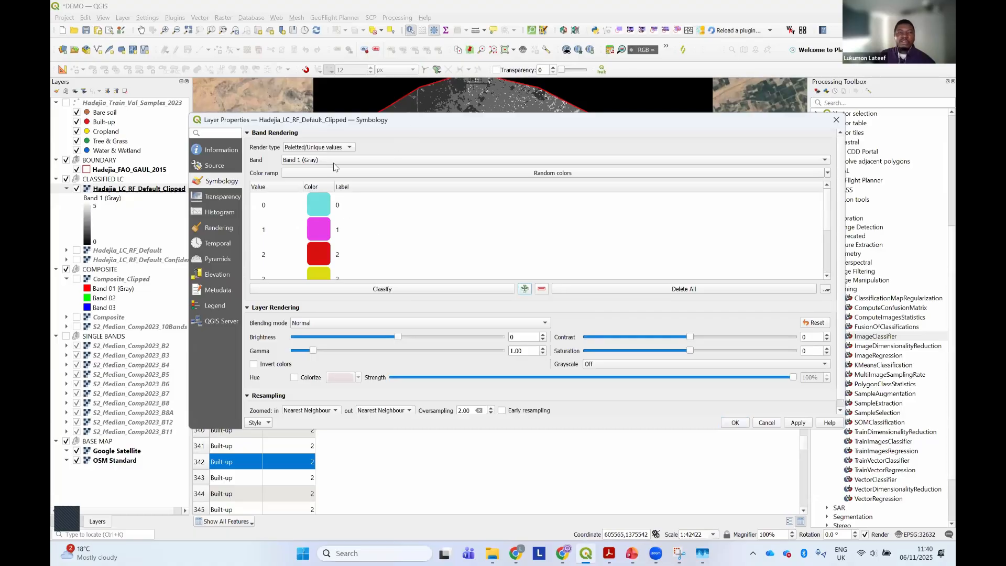
# Apply the random class colors to the Hadejia_LC_RF_Default_Clipped raster and check them on the map
pyautogui.moveTo(602, 120); pyautogui.dragTo(591, 249)
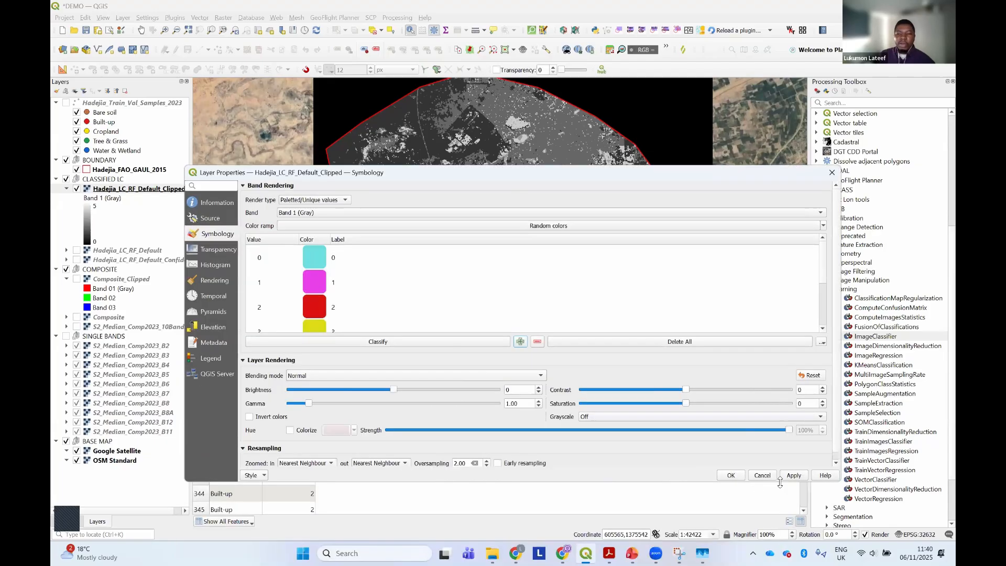
pyautogui.click(791, 476)
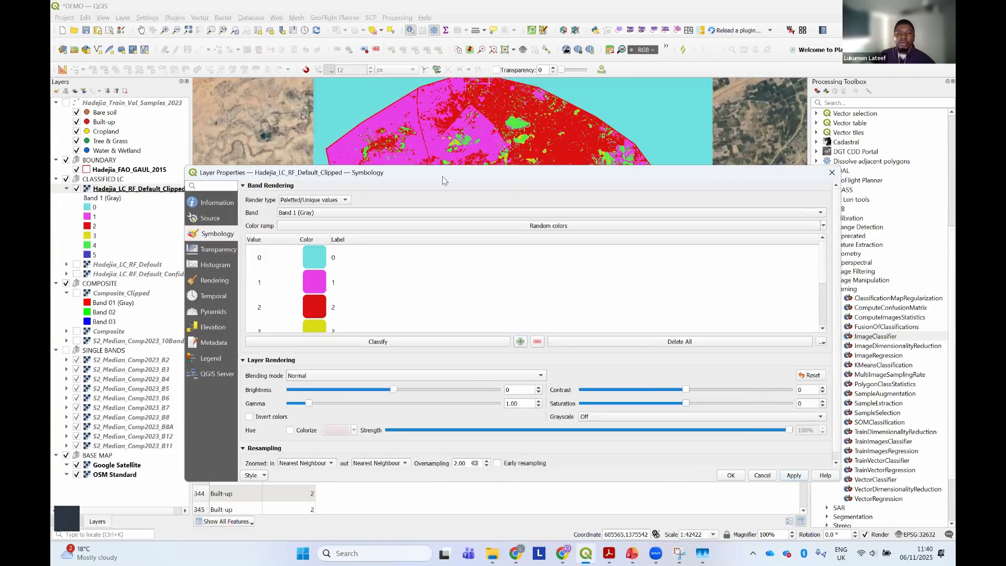
pyautogui.moveTo(443, 180); pyautogui.dragTo(508, 207)
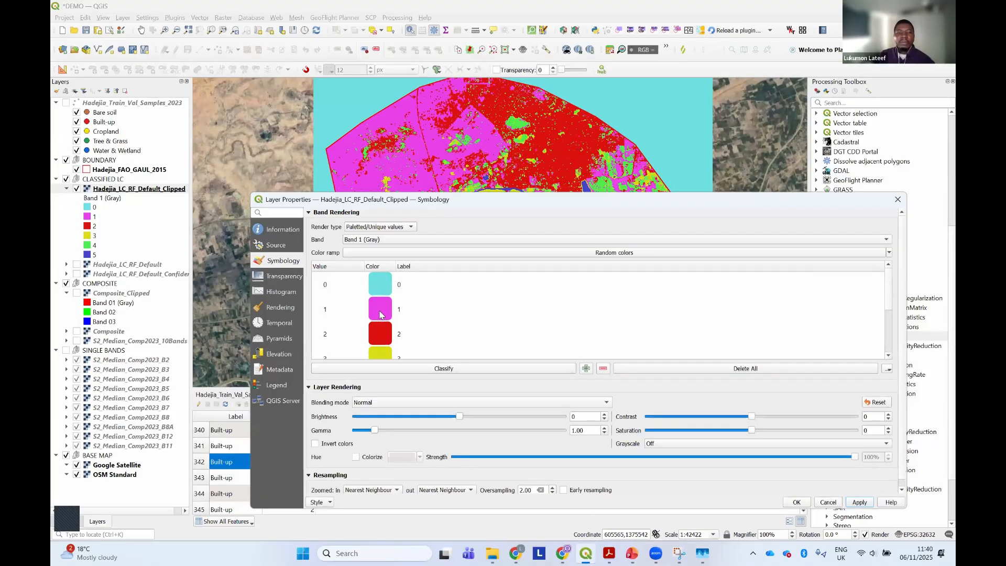
# Remove the background class with value 0 from the clipped raster's palette and apply the change
pyautogui.scroll(-3, 380, 314)
pyautogui.scroll(3, 380, 314)
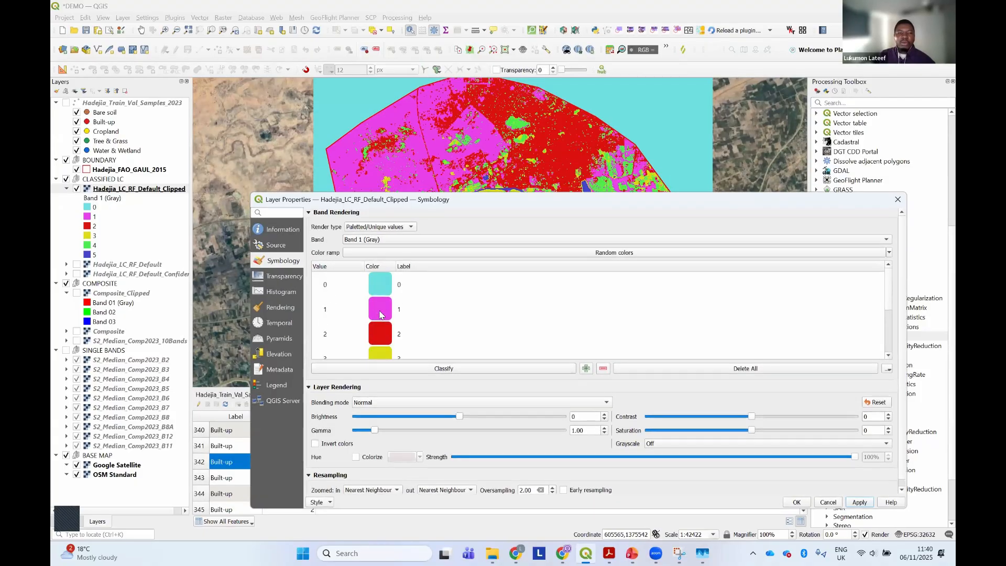
pyautogui.click(330, 292)
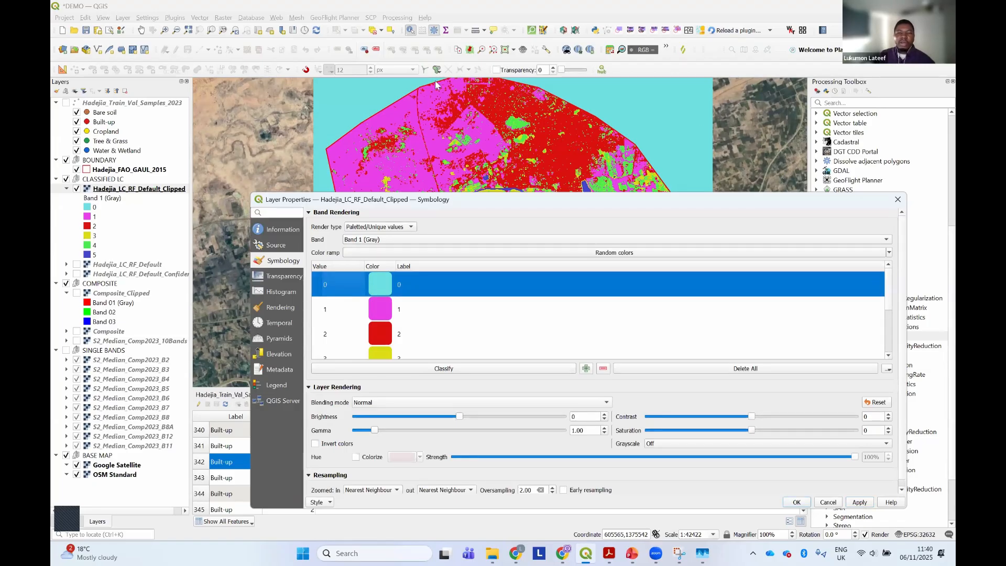
pyautogui.moveTo(565, 196); pyautogui.dragTo(533, 135)
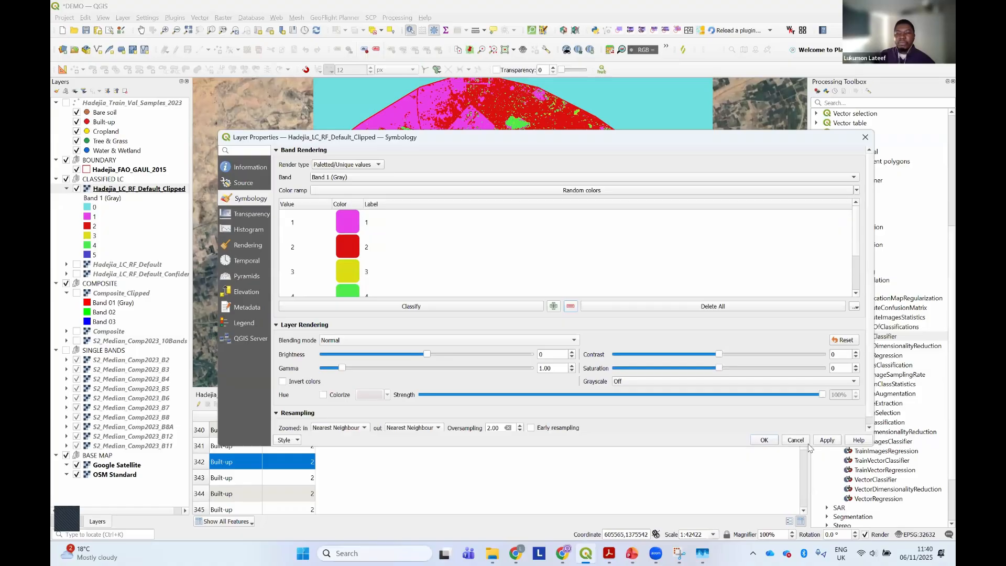
pyautogui.click(824, 441)
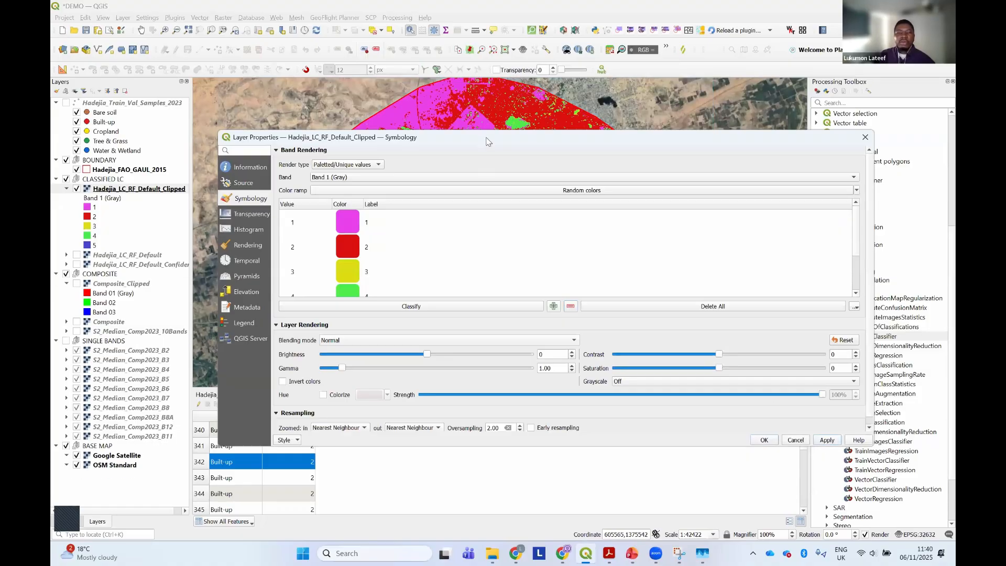
pyautogui.moveTo(488, 142); pyautogui.dragTo(538, 356)
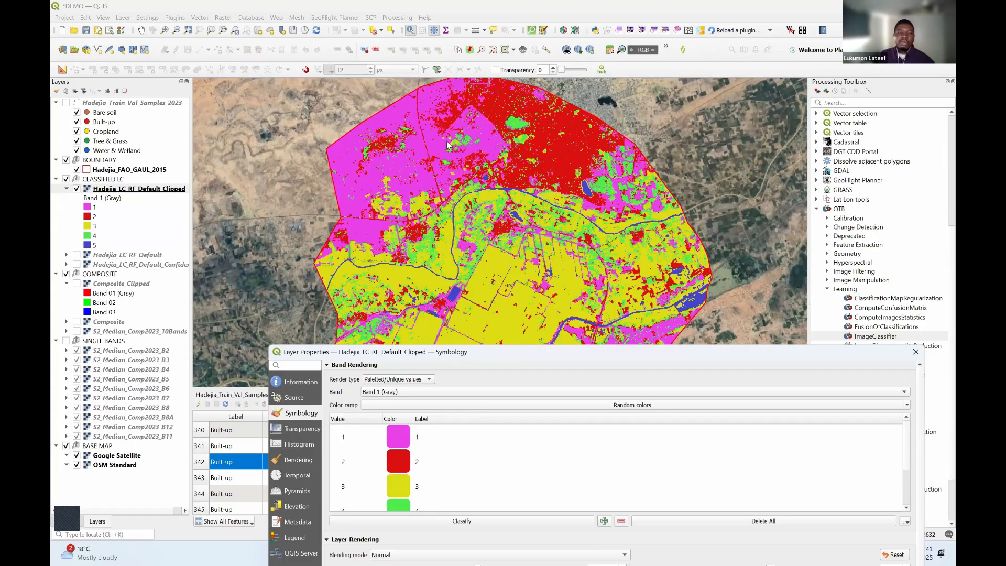
# Load the LC_Raster_Style_5_Classes style file from the QML_Layer_Style folder onto the clipped raster and accept the layer properties
pyautogui.moveTo(459, 352); pyautogui.dragTo(448, 145)
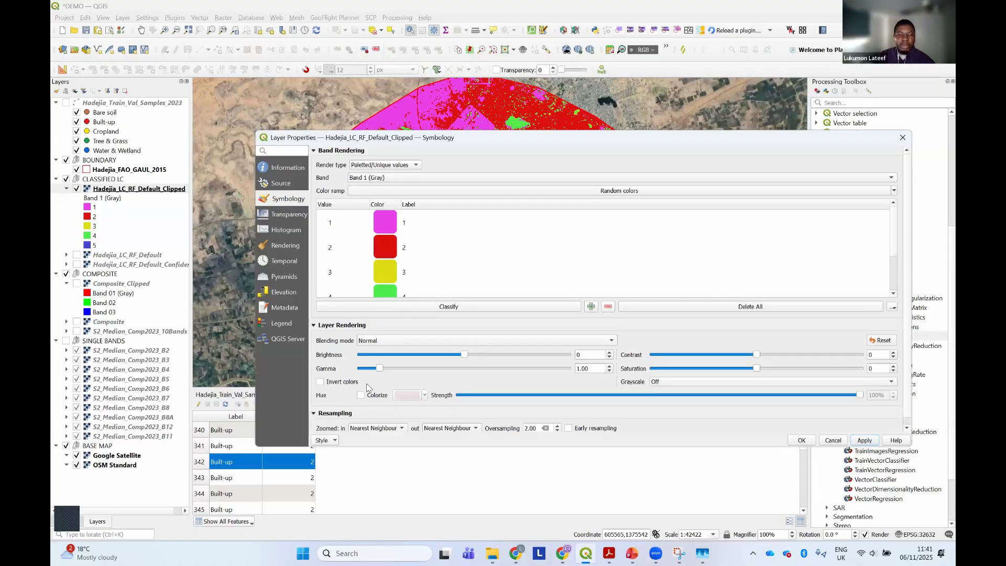
pyautogui.click(334, 440)
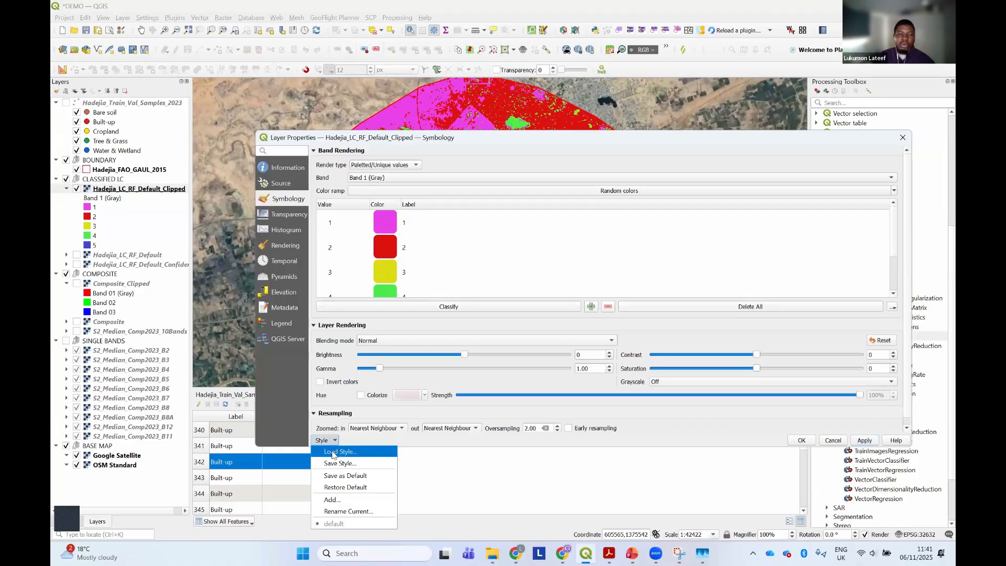
pyautogui.click(335, 453)
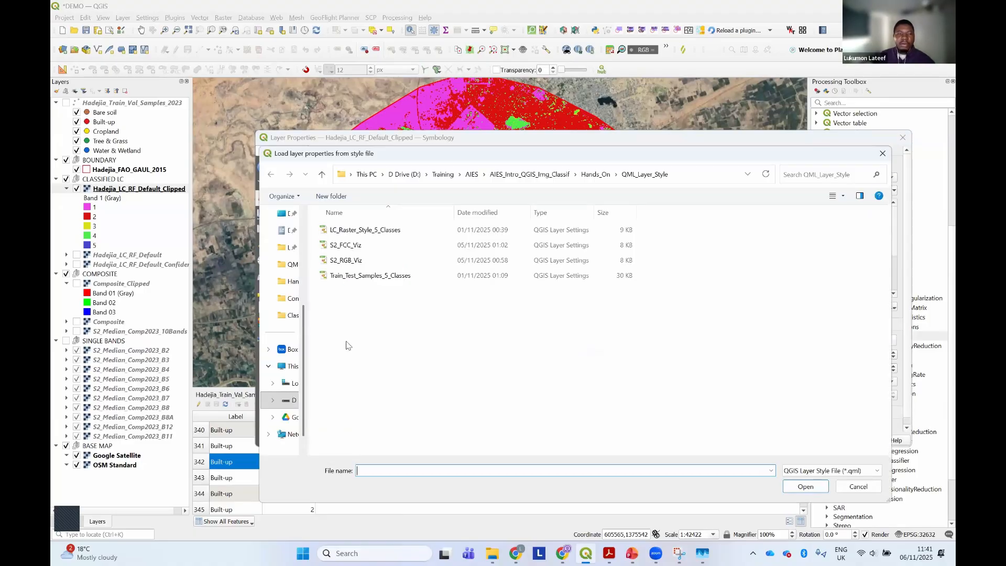
pyautogui.click(355, 233)
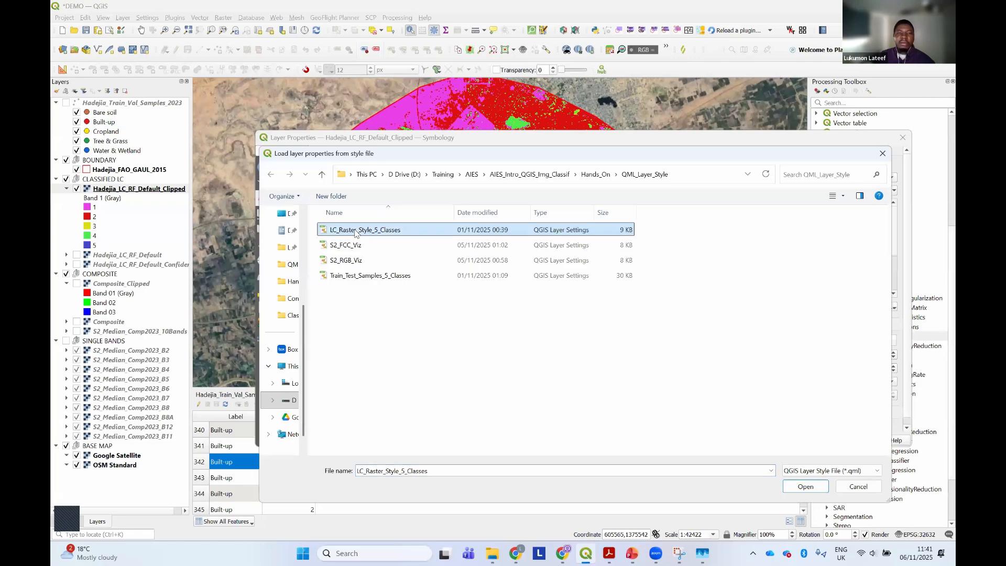
pyautogui.click(806, 487)
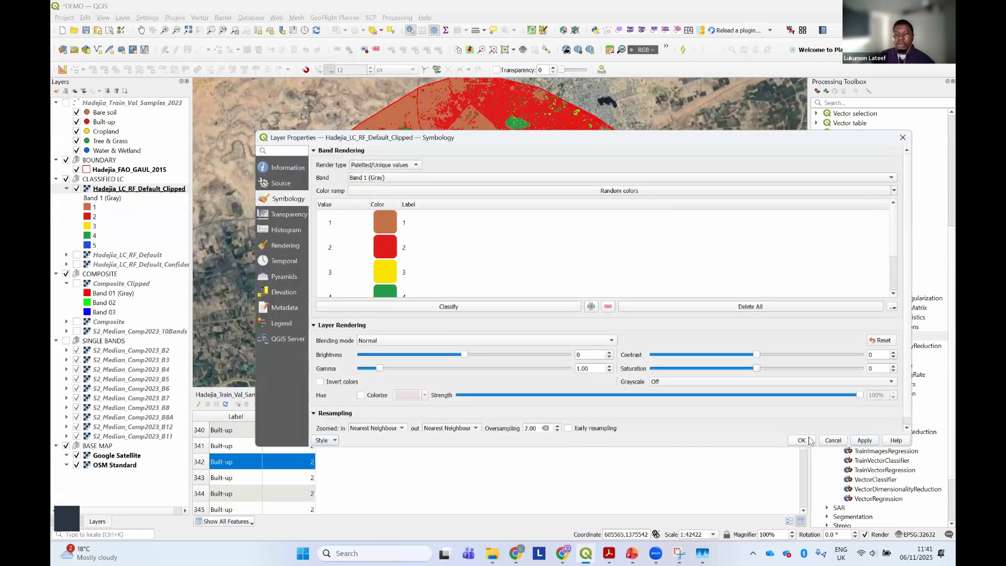
pyautogui.press('Return')
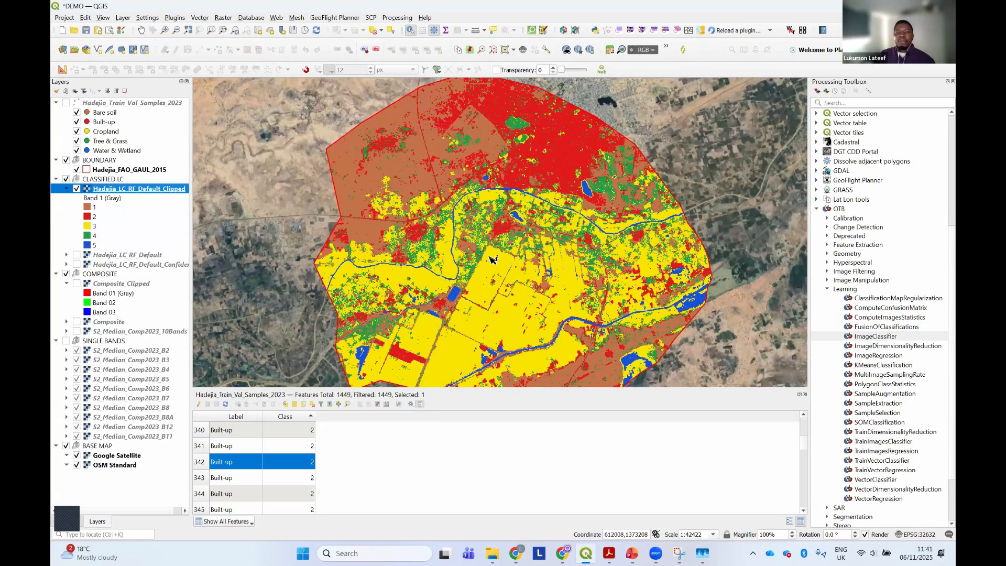
# Collapse the clipped raster's legend and the SINGLE BANDS group, and shrink the attribute table to enlarge the map canvas
pyautogui.moveTo(504, 293); pyautogui.dragTo(490, 257)
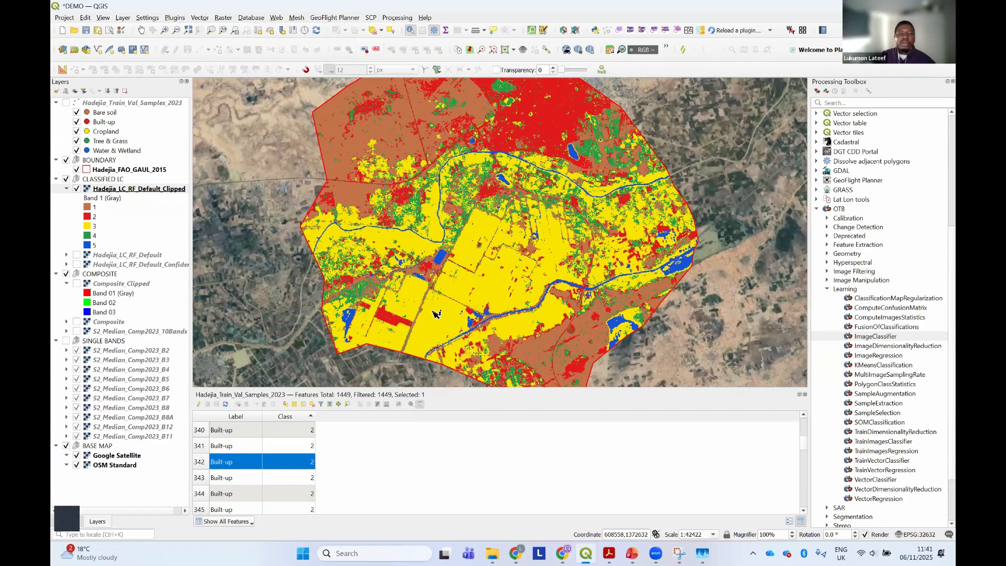
pyautogui.click(66, 189)
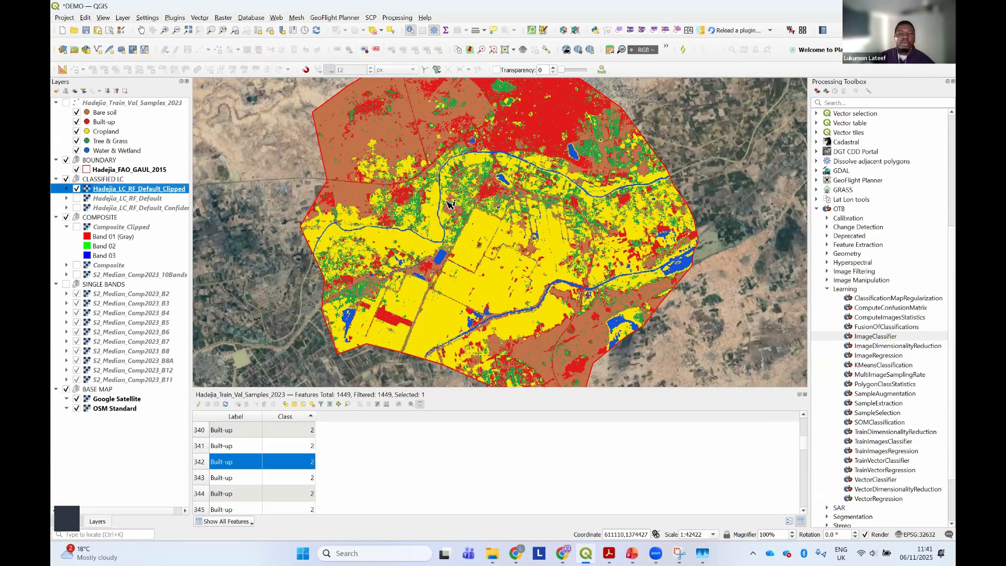
pyautogui.click(56, 284)
pyautogui.click(92, 293)
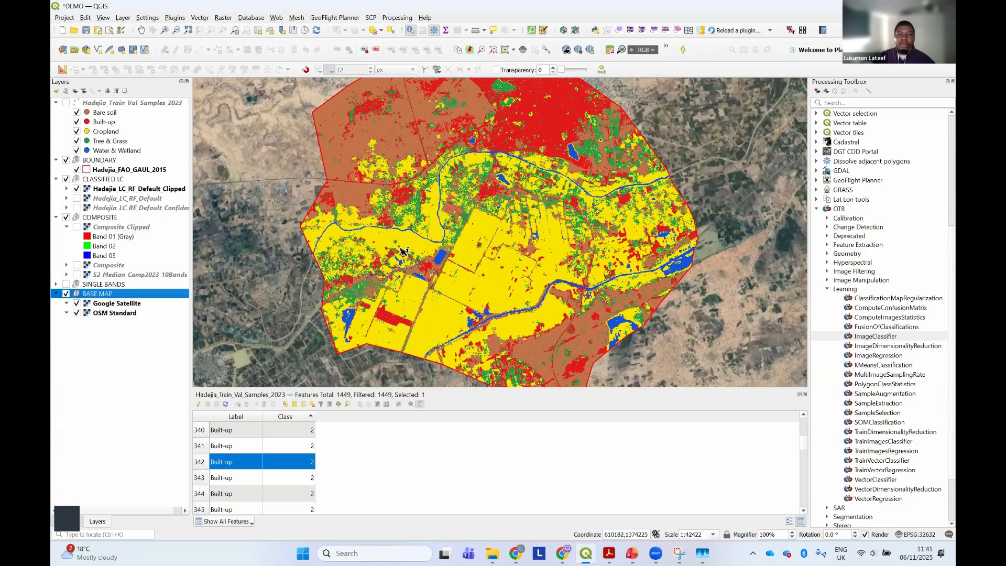
pyautogui.moveTo(610, 341); pyautogui.dragTo(629, 457)
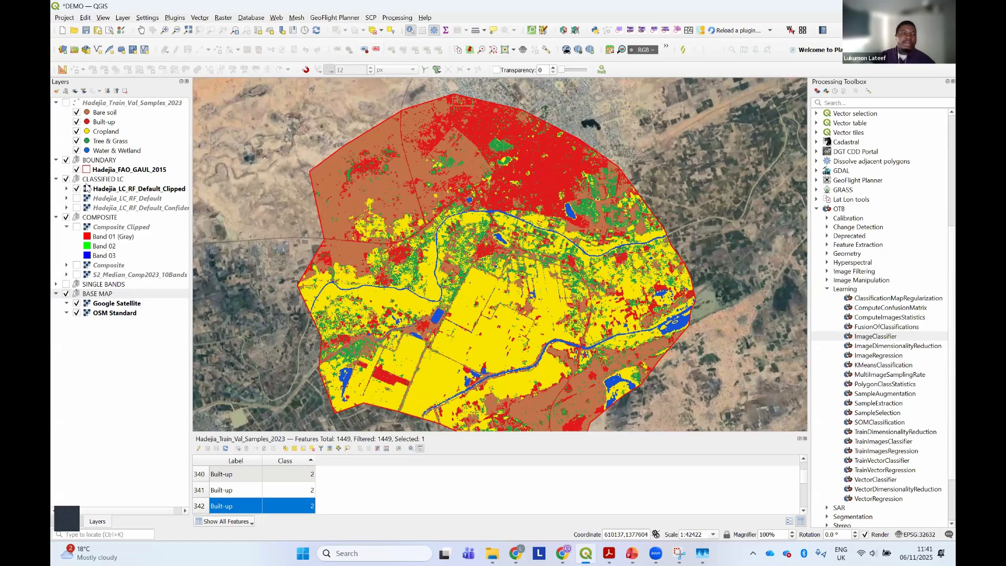
# Compare the clipped classification with the satellite imagery around the rectangular reservoir by toggling the classified layer's visibility at close range
pyautogui.click(116, 189)
pyautogui.moveTo(561, 71)
pyautogui.mouseDown()
pyautogui.moveTo(598, 80)
pyautogui.moveTo(544, 90)
pyautogui.moveTo(589, 83)
pyautogui.moveTo(543, 90)
pyautogui.moveTo(577, 73)
pyautogui.moveTo(544, 77)
pyautogui.mouseUp()
pyautogui.scroll(3, 446, 272)
pyautogui.scroll(-1, 423, 229)
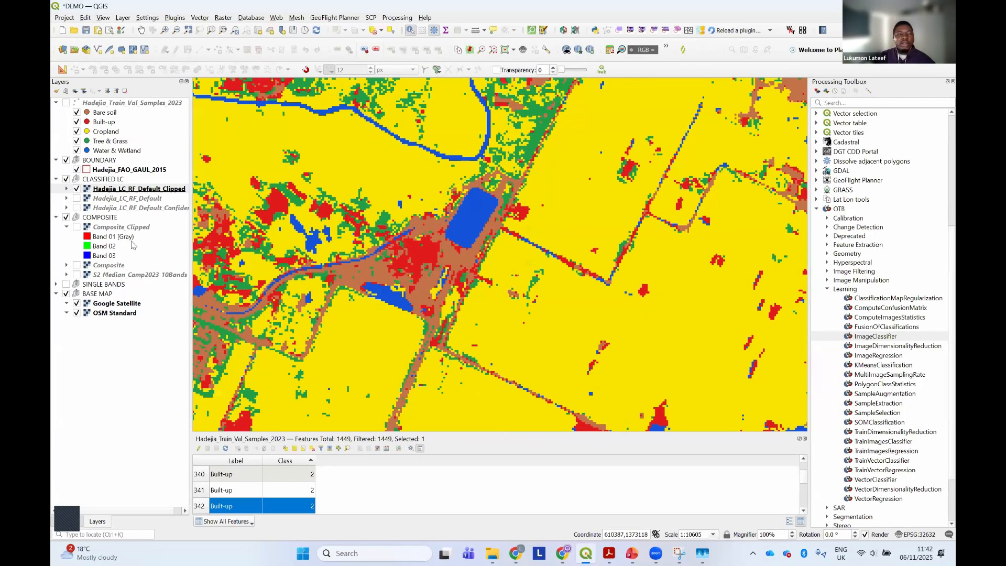
pyautogui.click(79, 191)
pyautogui.click(77, 190)
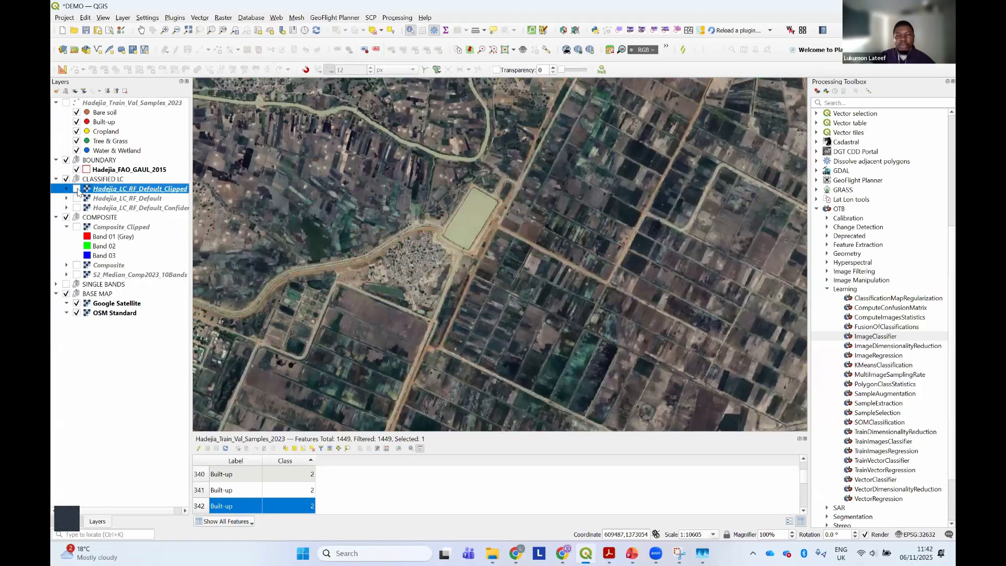
pyautogui.click(77, 189)
pyautogui.click(77, 189)
pyautogui.click(77, 189)
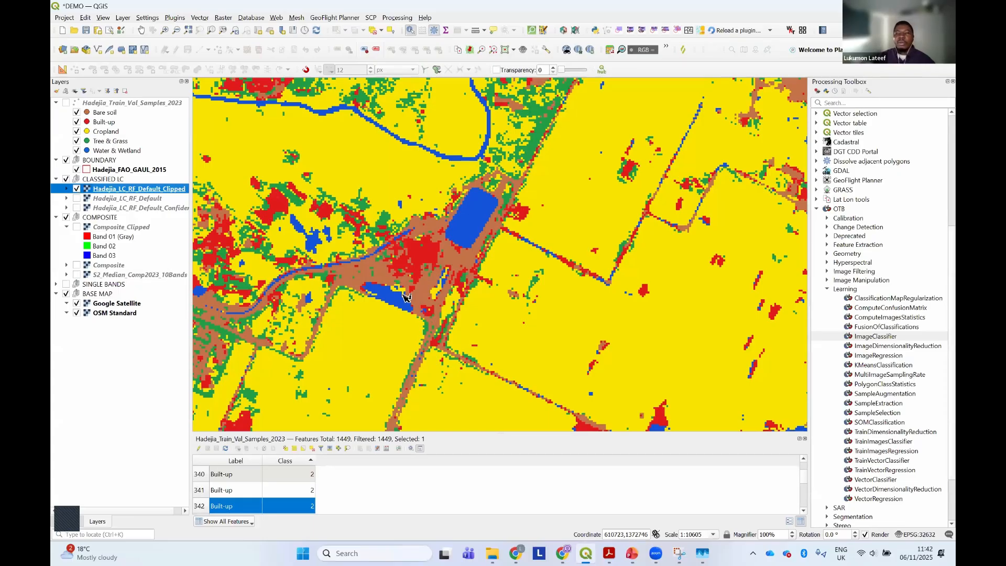
pyautogui.scroll(-1, 403, 298)
pyautogui.scroll(-1, 378, 304)
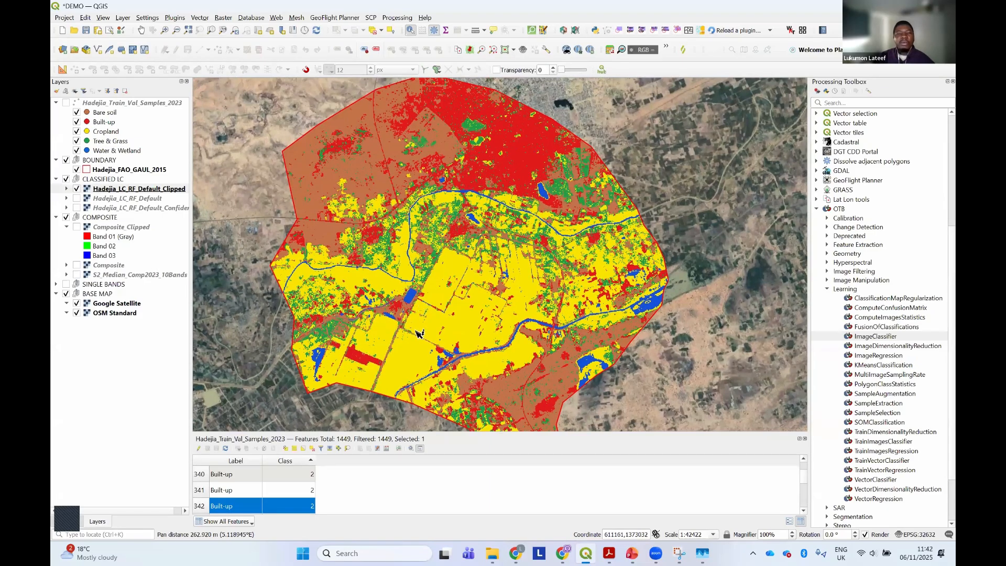
# Expand the class legend of Hadejia_LC_RF_Default_Clipped in the CLASSIFIED LC group
pyautogui.scroll(-1, 419, 331)
pyautogui.scroll(1, 419, 332)
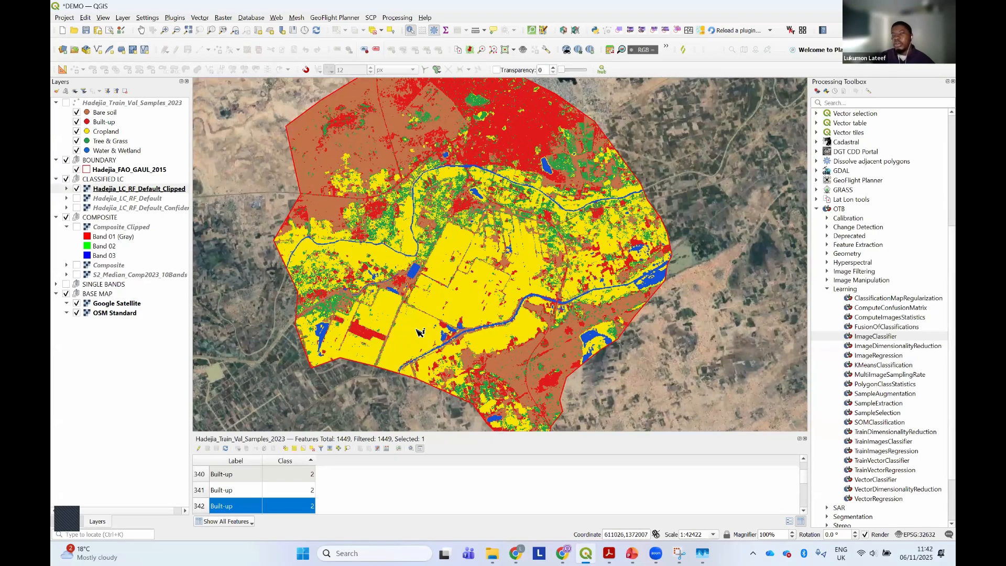
pyautogui.click(67, 188)
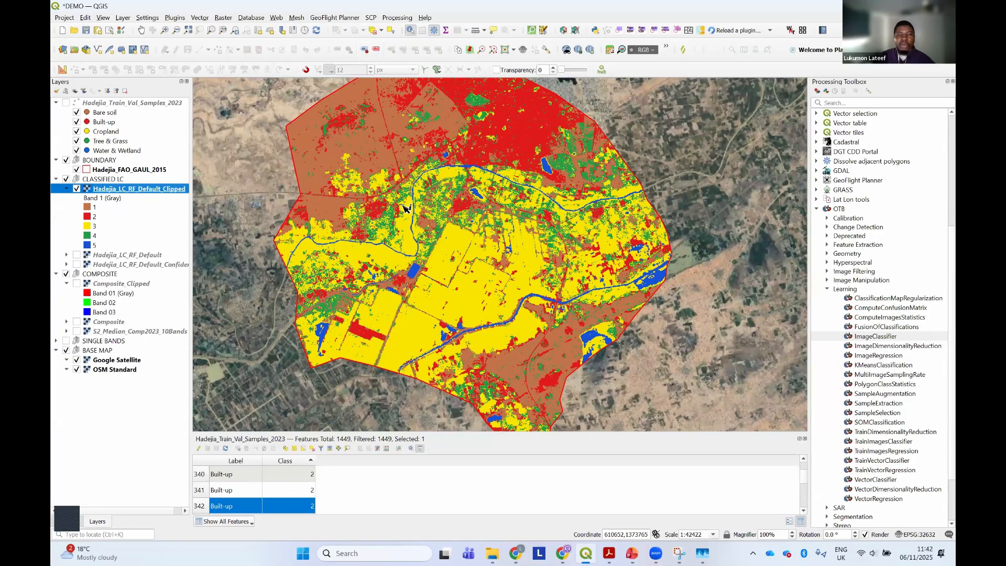
pyautogui.moveTo(404, 185); pyautogui.dragTo(400, 226)
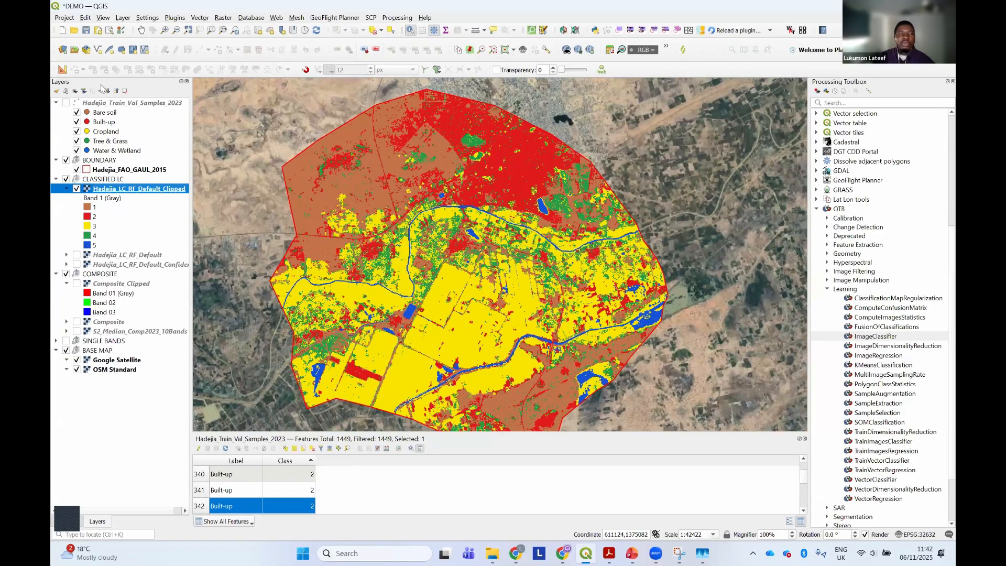
# Create a new print layout titled "Hadejia Land Cover RF Default"
pyautogui.click(65, 18)
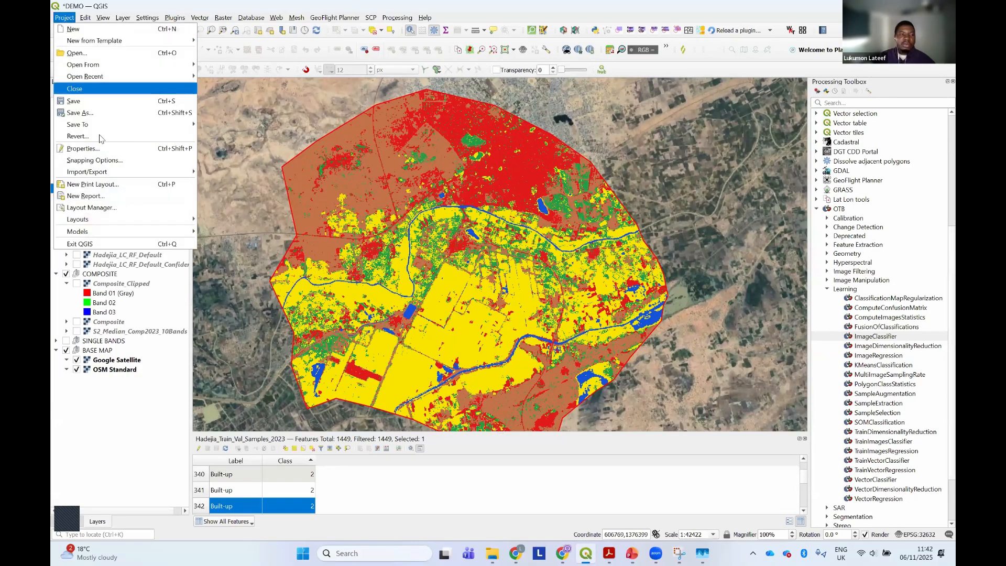
pyautogui.click(111, 188)
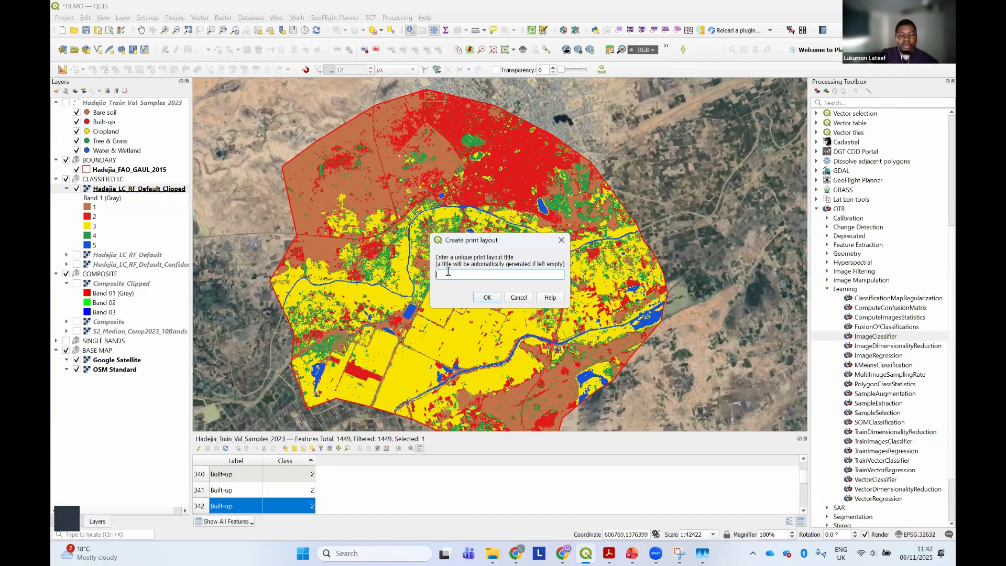
pyautogui.press('capslock')
pyautogui.write('ad')
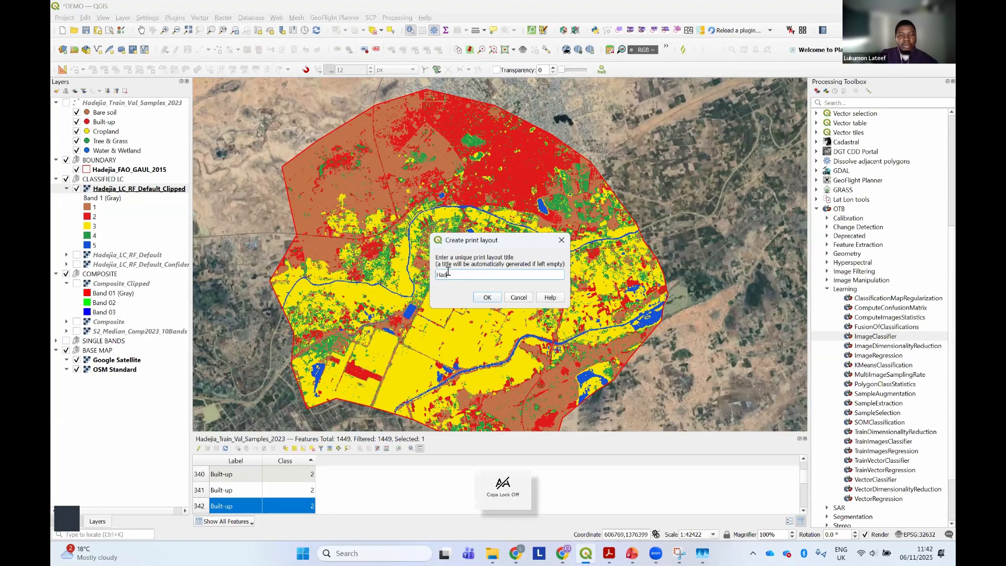
pyautogui.write('ejia Land')
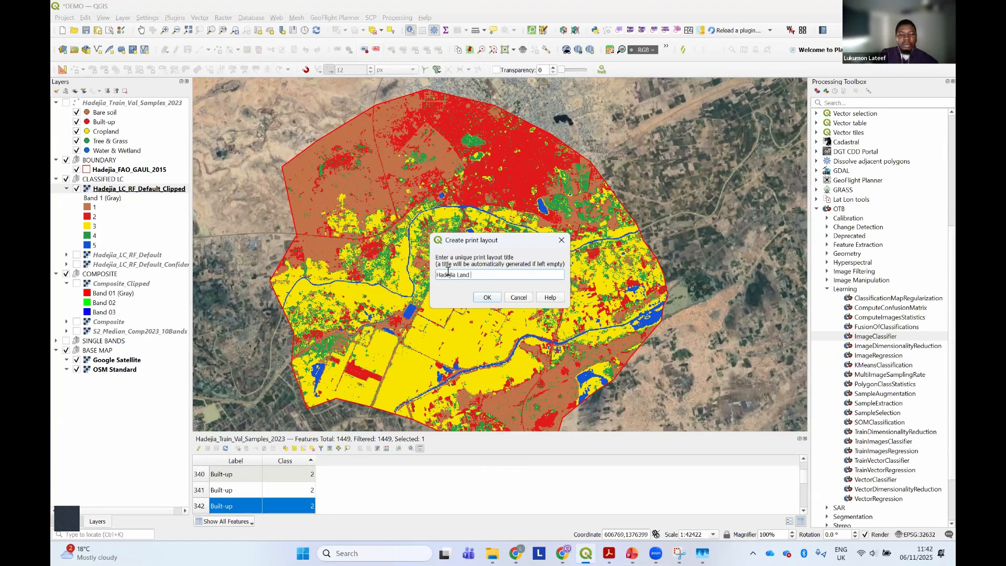
pyautogui.write(' COver')
pyautogui.write('r ')
pyautogui.write('RF Defal')
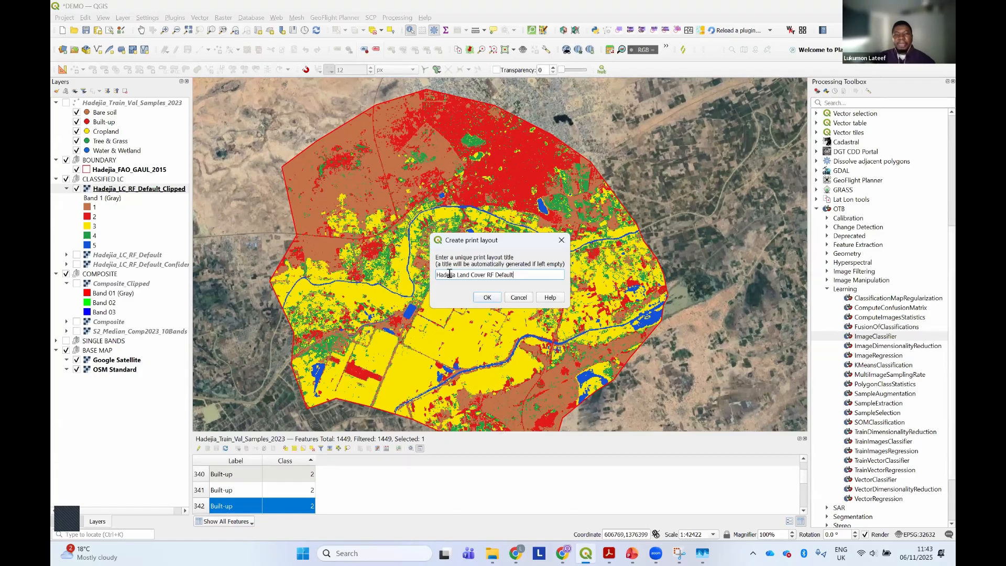
pyautogui.click(497, 297)
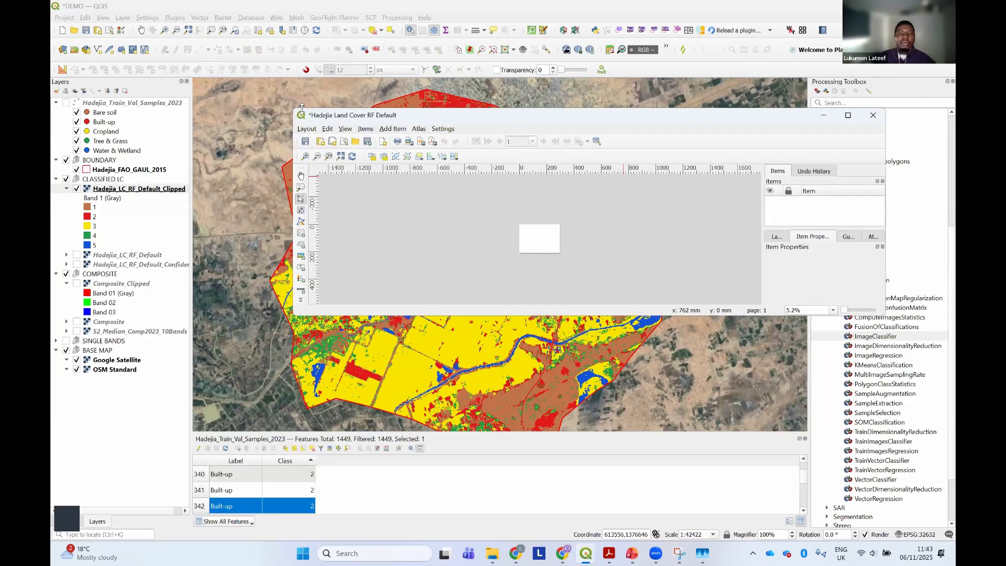
# Enlarge the print layout window, show the blank page's item properties and move the window clear of the main map
pyautogui.moveTo(301, 107); pyautogui.dragTo(302, 67)
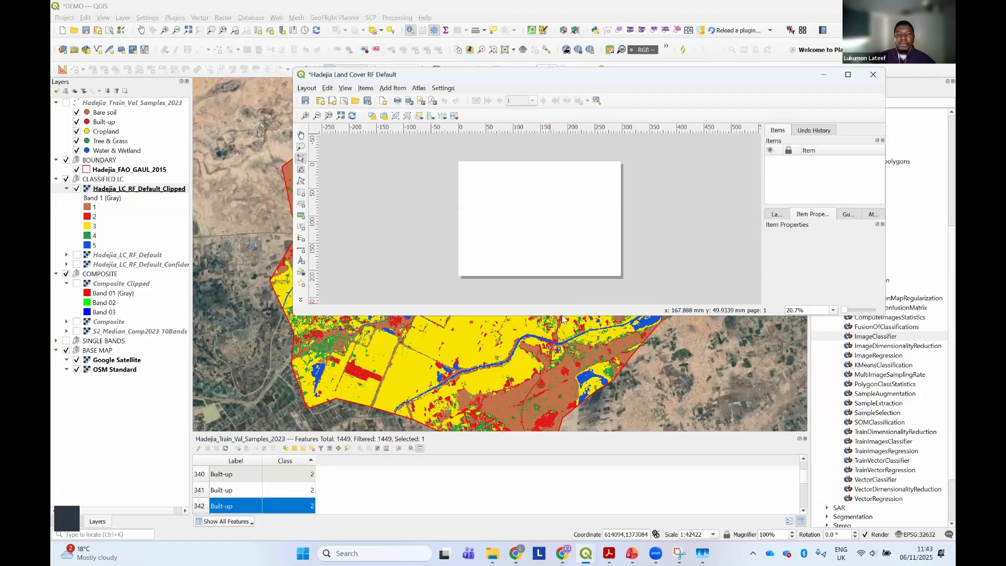
pyautogui.moveTo(562, 317); pyautogui.dragTo(562, 471)
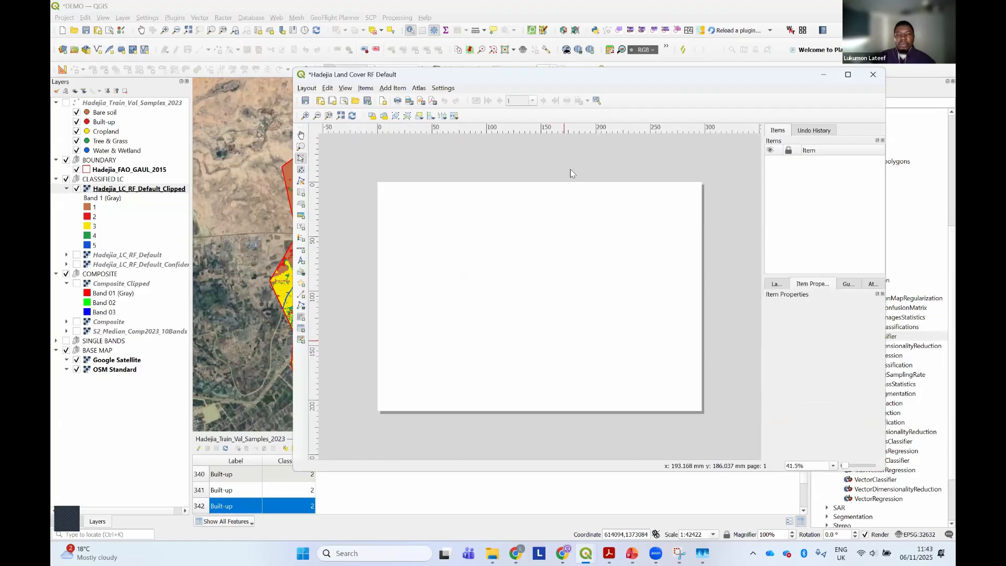
pyautogui.moveTo(594, 78); pyautogui.dragTo(527, 129)
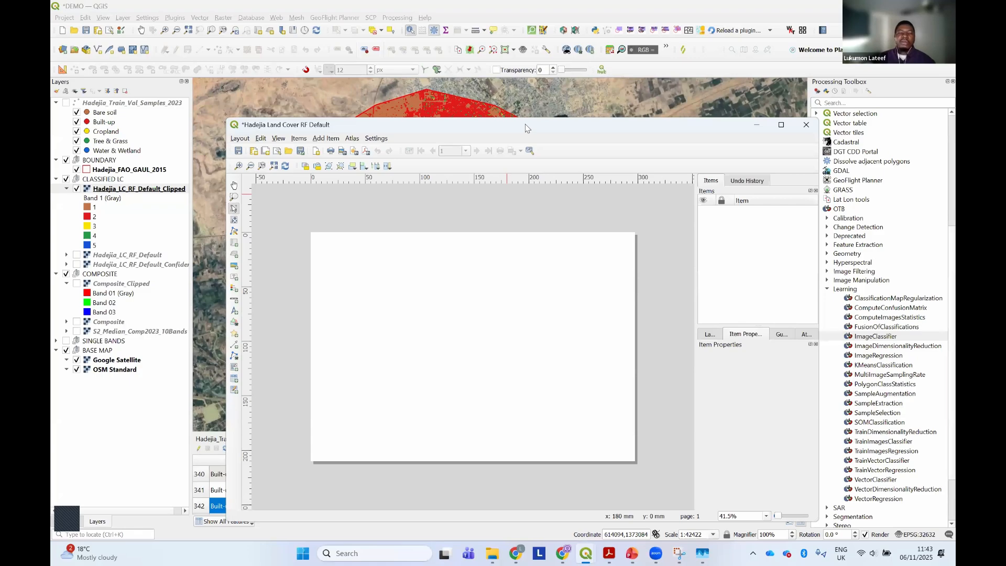
pyautogui.moveTo(431, 274); pyautogui.dragTo(470, 195)
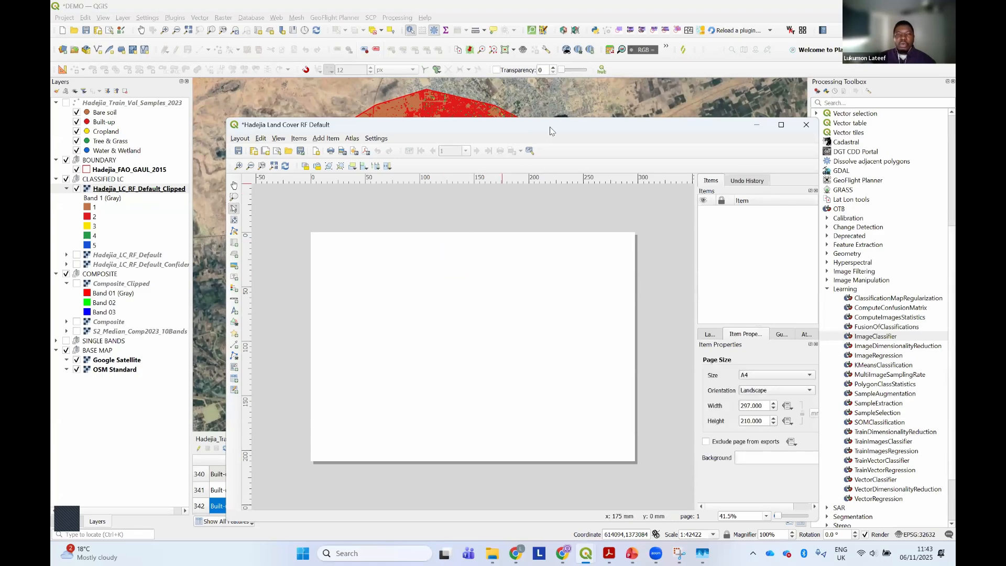
pyautogui.moveTo(618, 126); pyautogui.dragTo(627, 322)
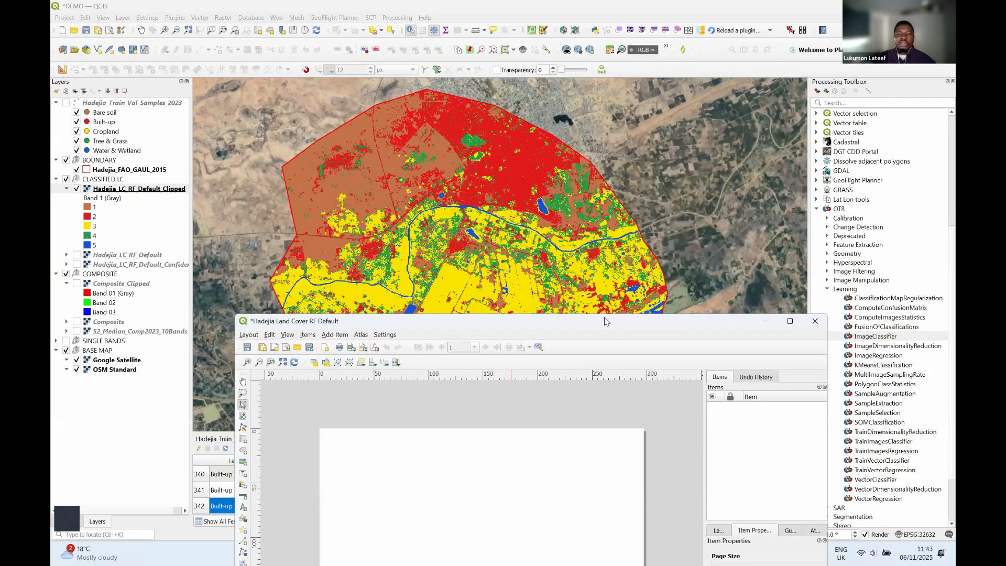
# Move the layout window aside and shift the main map so the classified Hadejia area is centred in view
pyautogui.moveTo(606, 321); pyautogui.dragTo(564, 106)
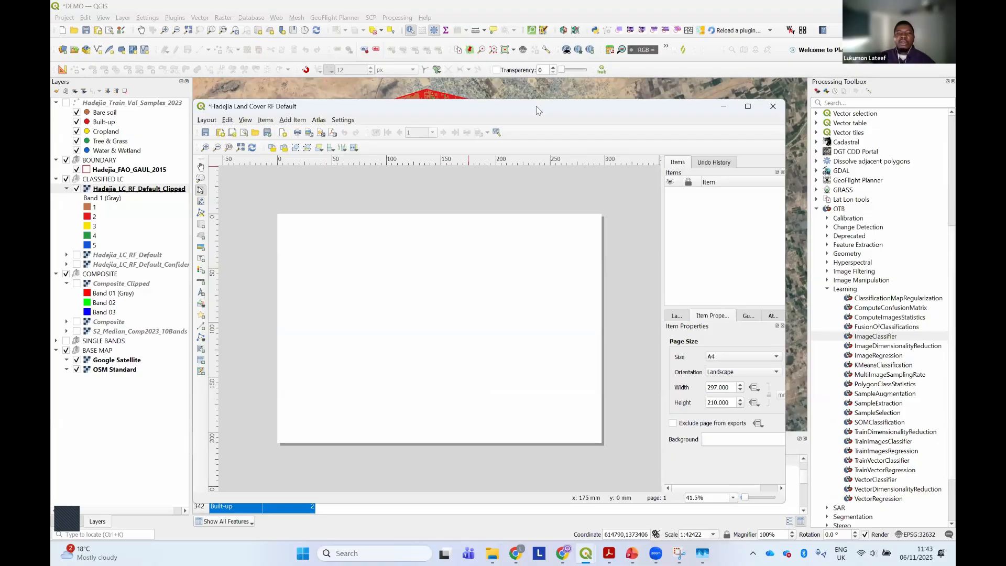
pyautogui.moveTo(569, 106); pyautogui.dragTo(597, 476)
pyautogui.moveTo(499, 301); pyautogui.dragTo(500, 276)
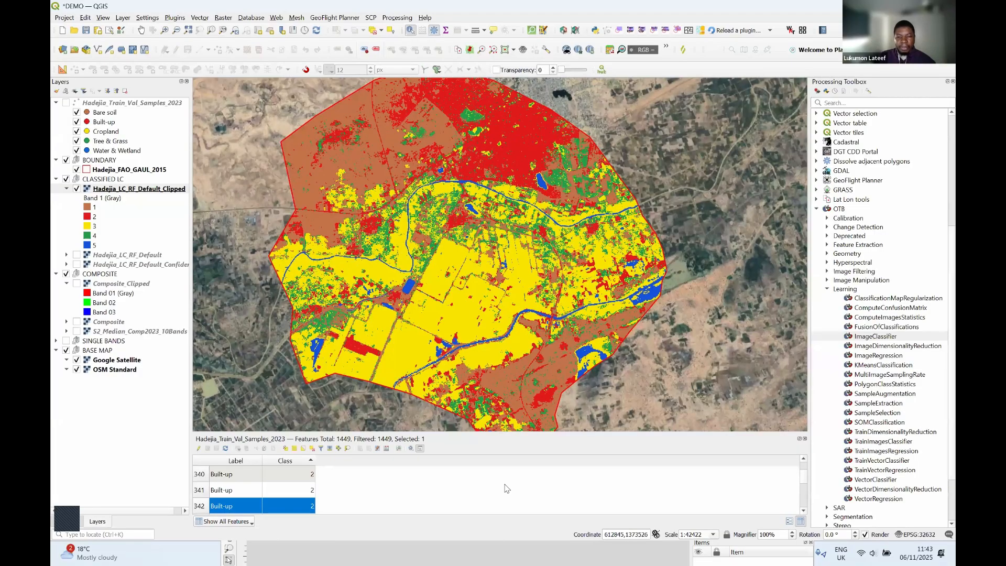
pyautogui.click(301, 548)
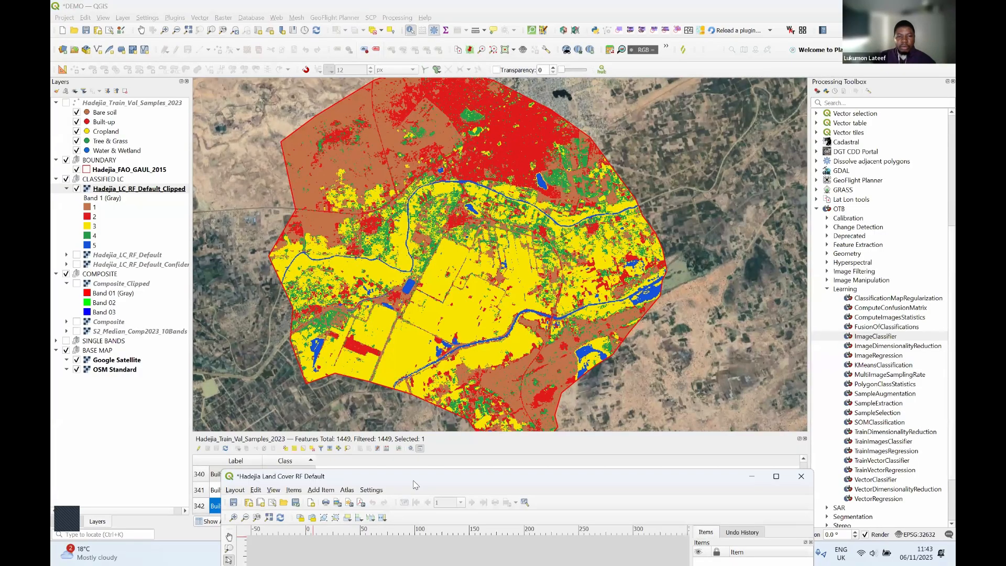
# Add a map to the layout covering nearly the whole A4 page, leaving a narrow margin on every side
pyautogui.moveTo(397, 97); pyautogui.dragTo(380, 92)
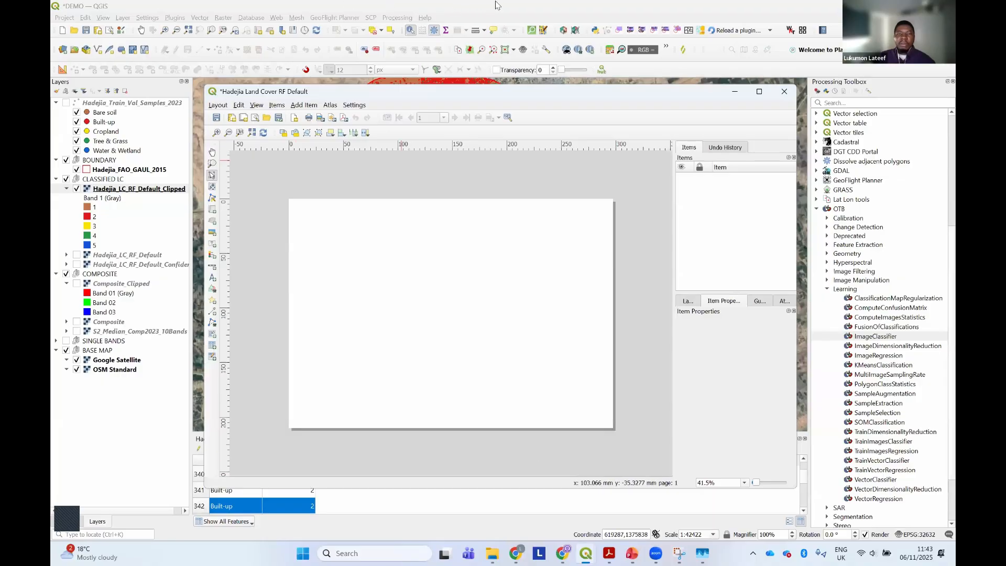
pyautogui.click(303, 105)
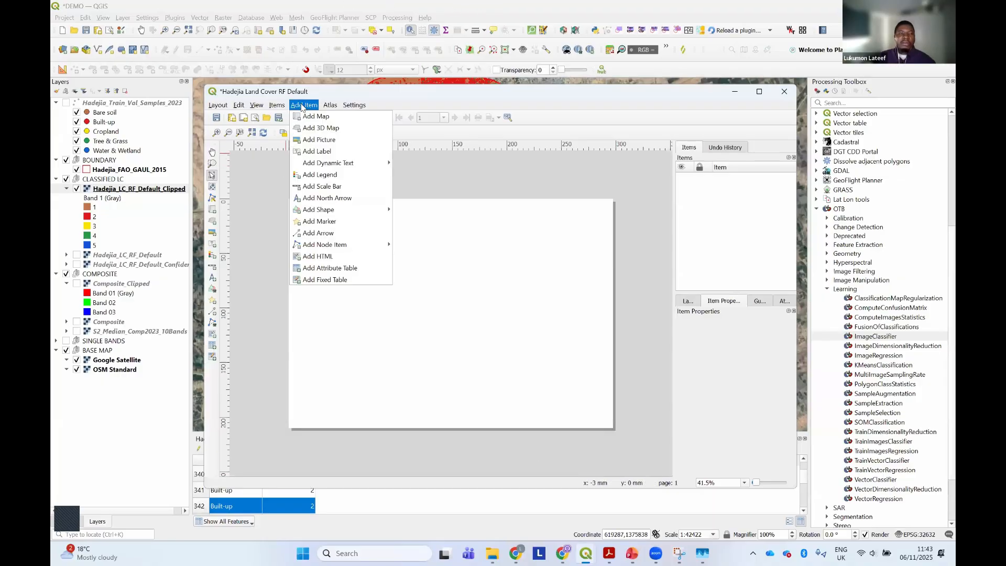
pyautogui.click(327, 117)
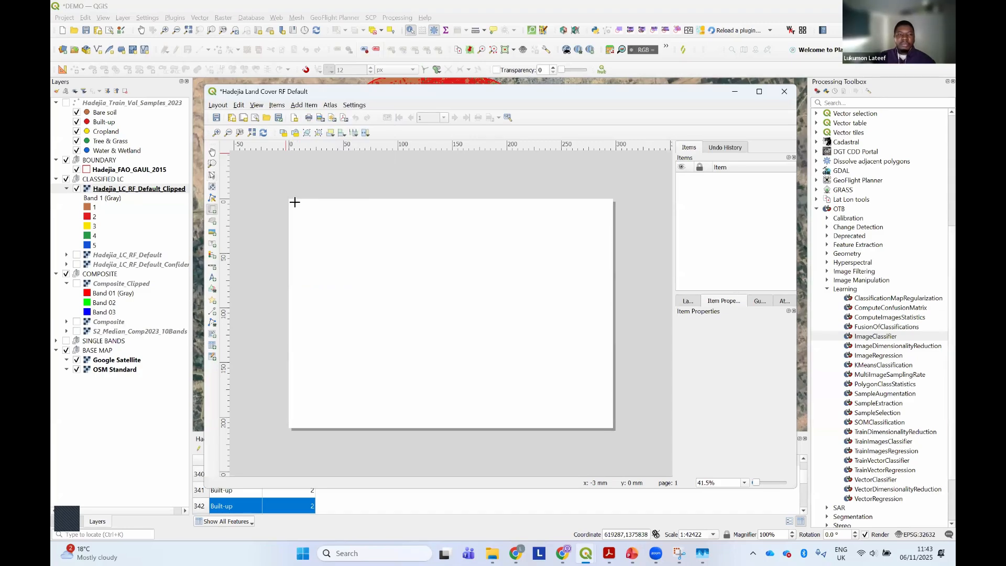
pyautogui.moveTo(292, 203); pyautogui.dragTo(607, 425)
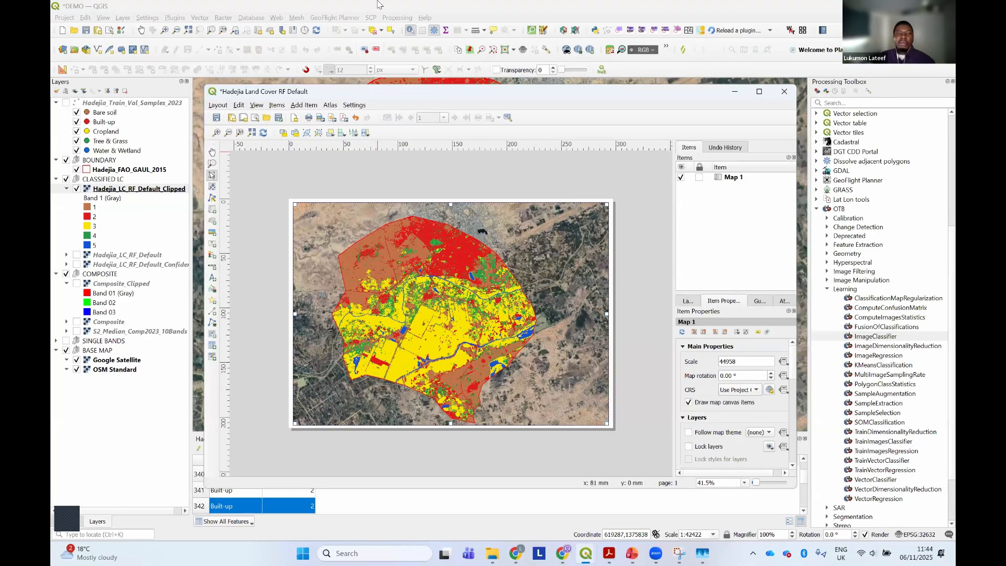
# Hide Hadejia_LC_RF_Default_Clipped in the main project and show it again, checking the layout's map after each change
pyautogui.click(156, 226)
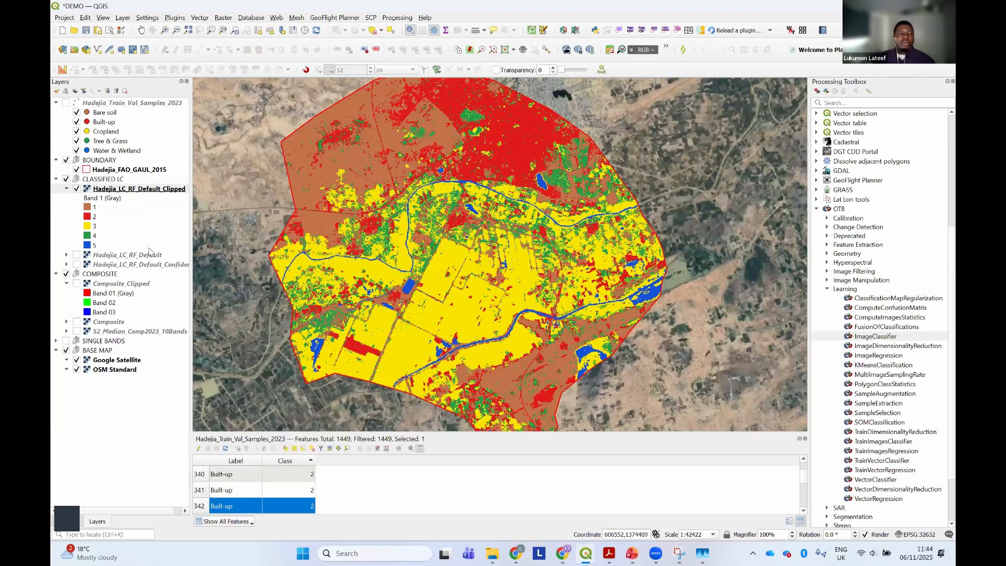
pyautogui.click(76, 188)
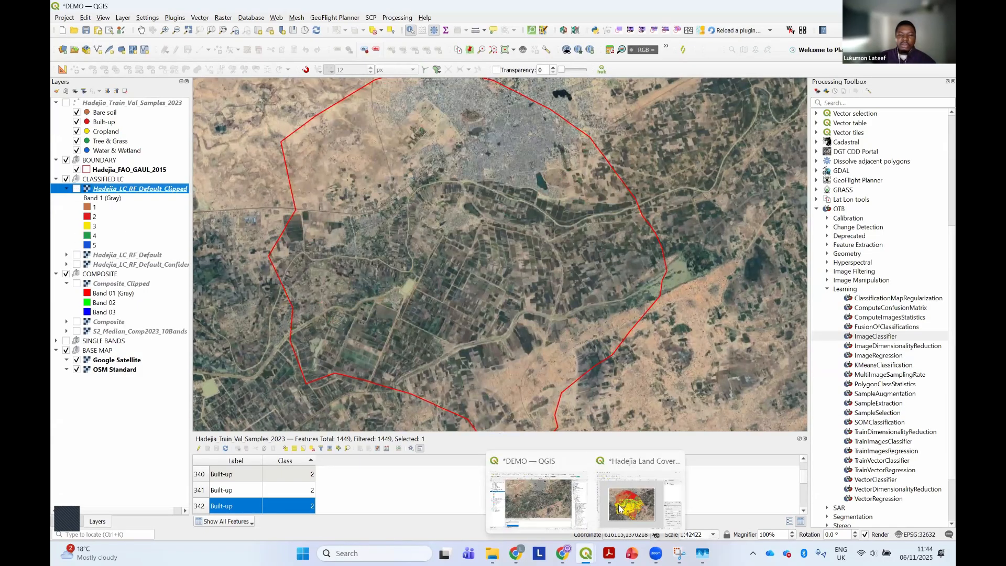
pyautogui.click(638, 524)
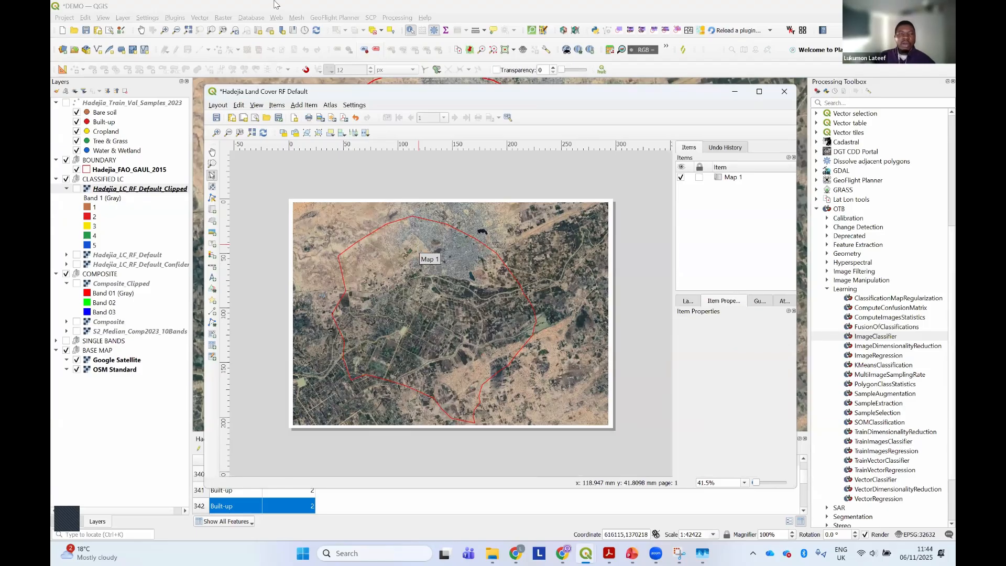
pyautogui.click(299, 5)
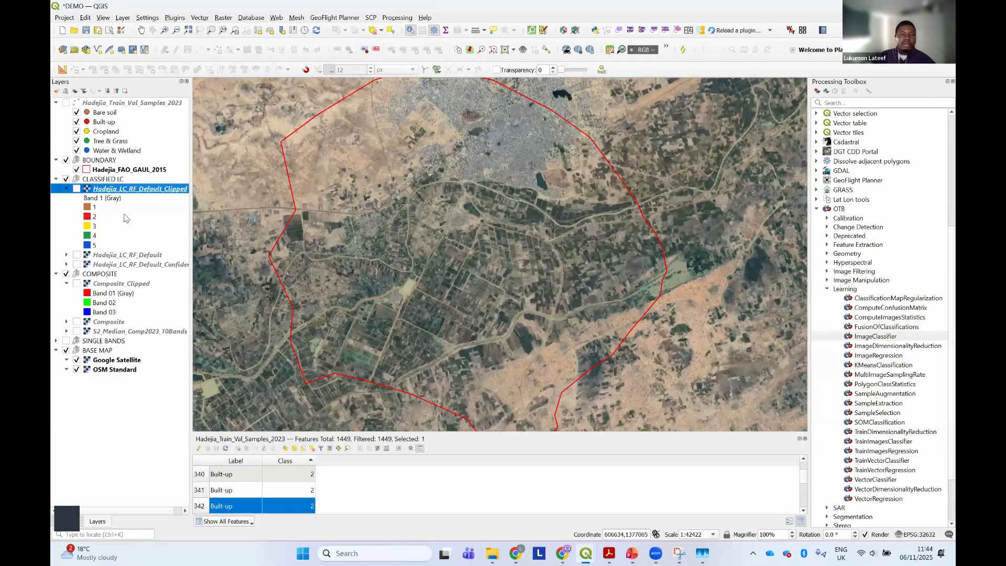
pyautogui.press('space')
pyautogui.moveTo(585, 553)
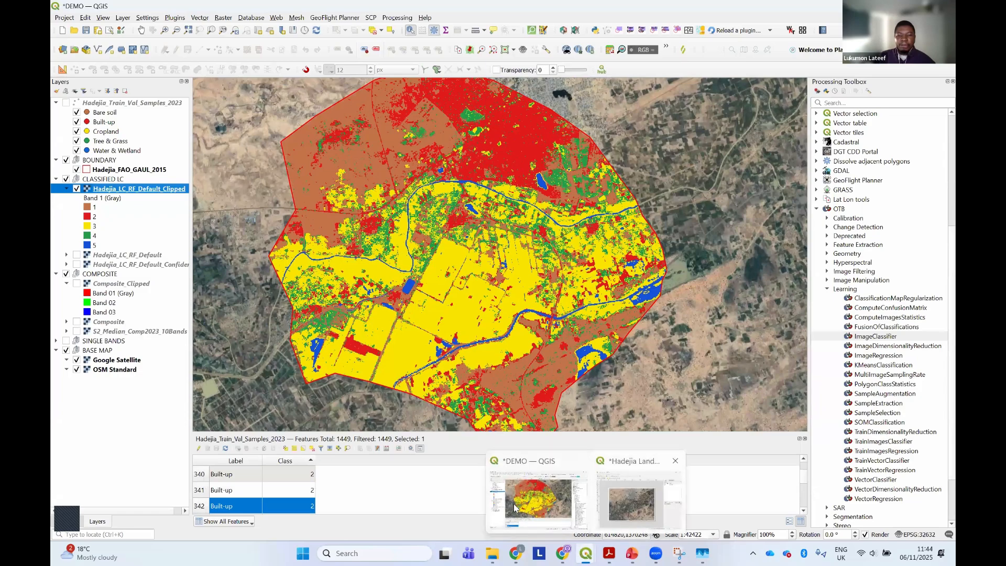
pyautogui.click(626, 502)
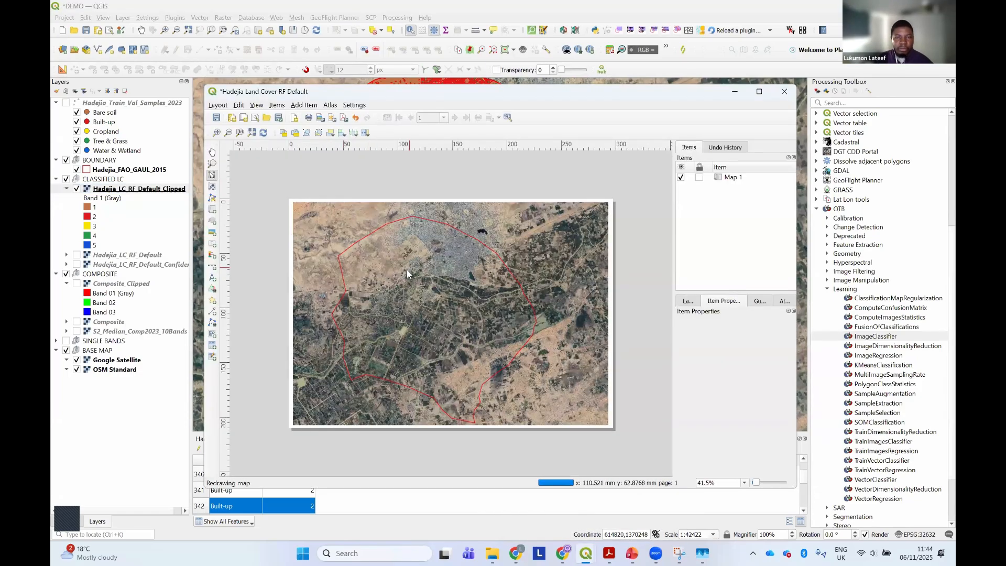
# Set the layout map's scale to 45000 and move its content to centre the classified area within the frame
pyautogui.click(406, 278)
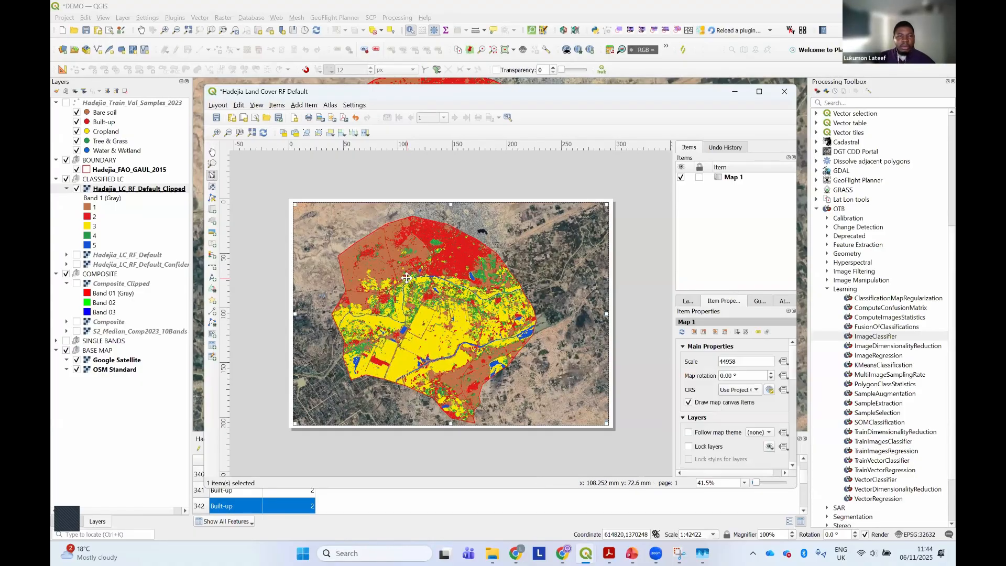
pyautogui.doubleClick(746, 364)
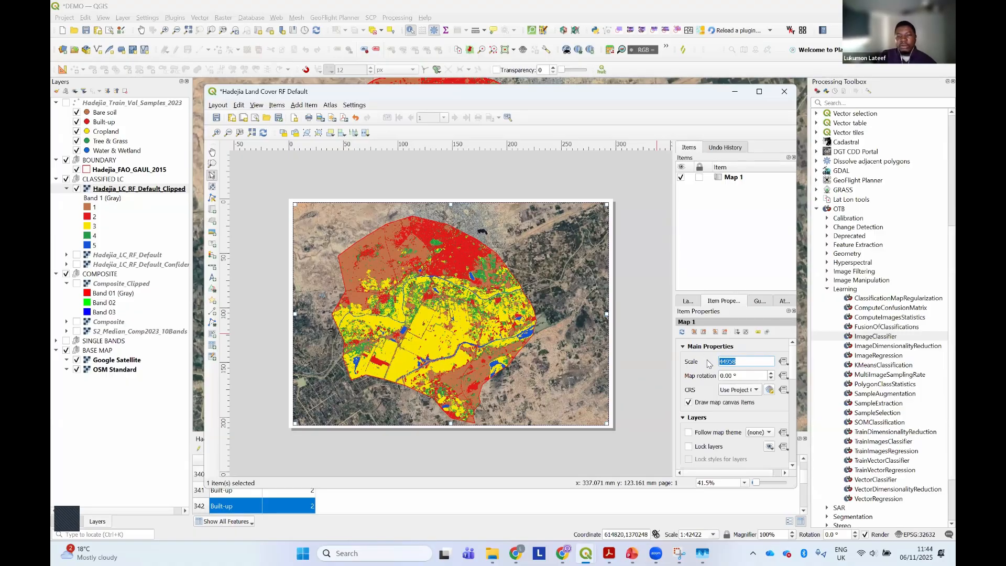
pyautogui.write('45000')
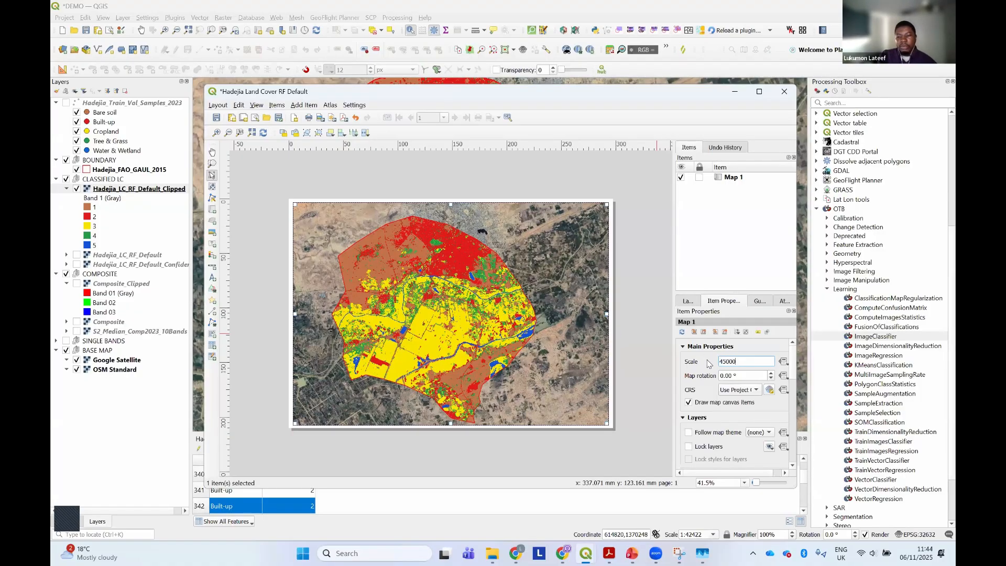
pyautogui.press('Return')
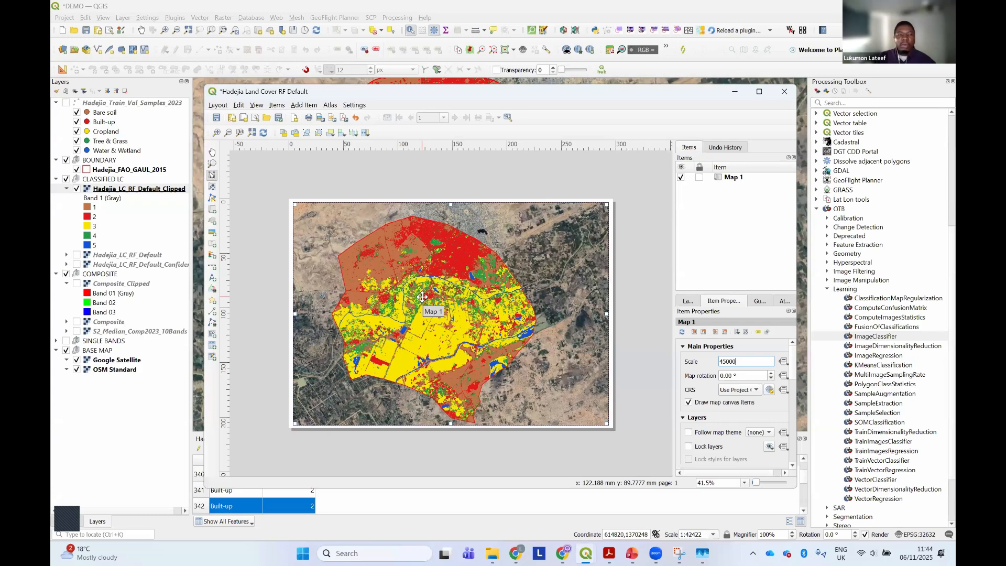
pyautogui.click(212, 188)
pyautogui.moveTo(351, 299); pyautogui.dragTo(369, 297)
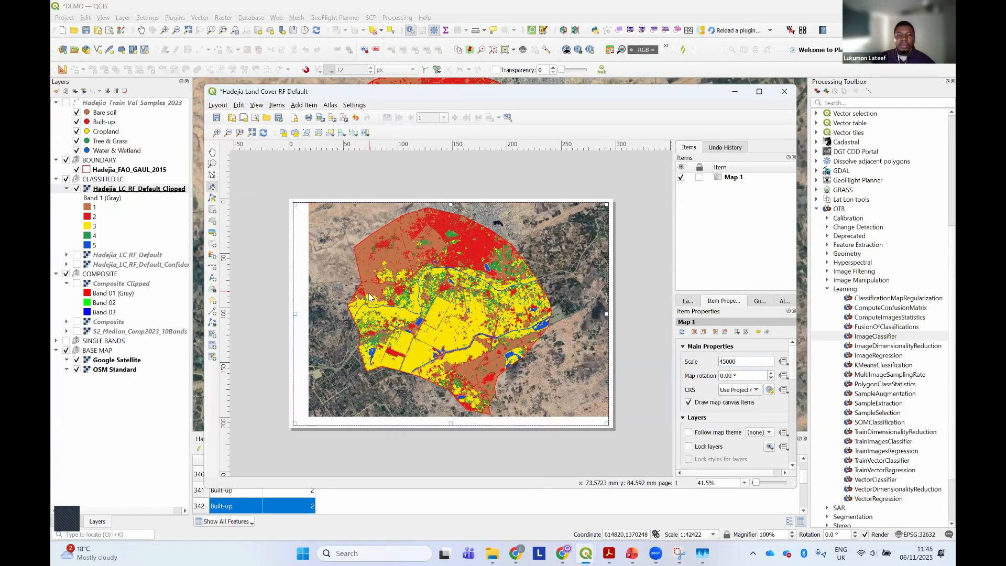
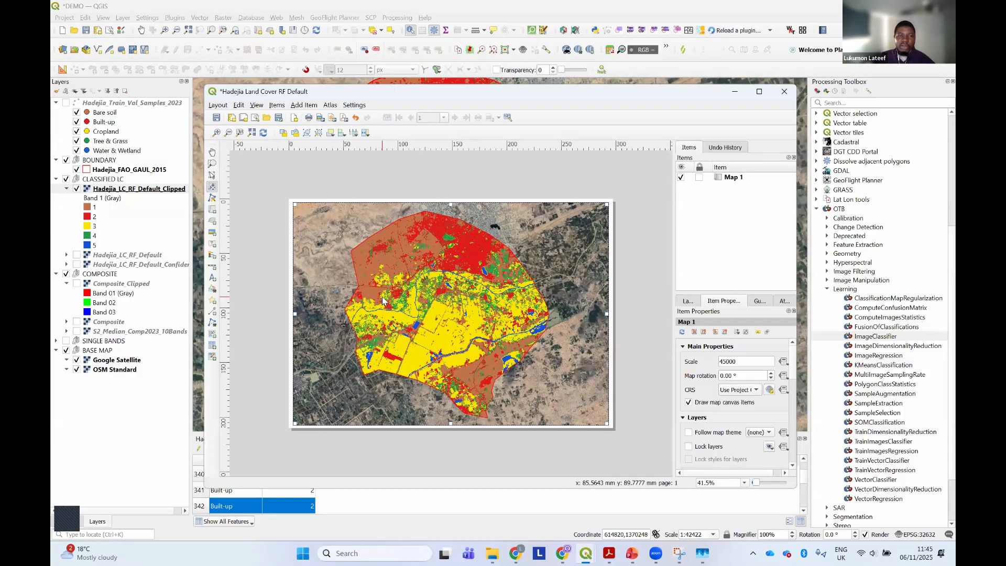
# Hide the Google Satellite base map in the main project, keeping OSM Standard on, and redraw the layout's map
pyautogui.click(212, 176)
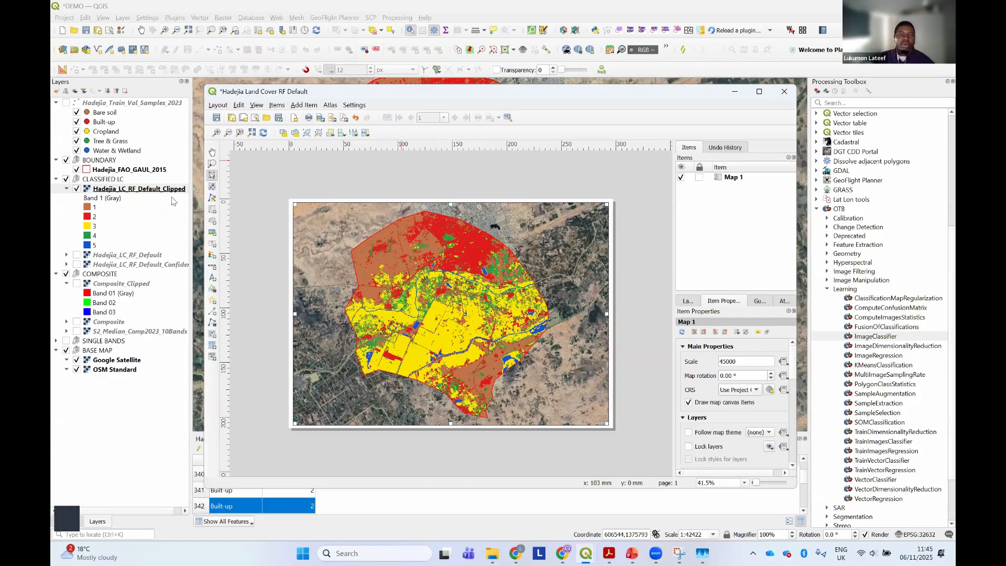
pyautogui.click(77, 365)
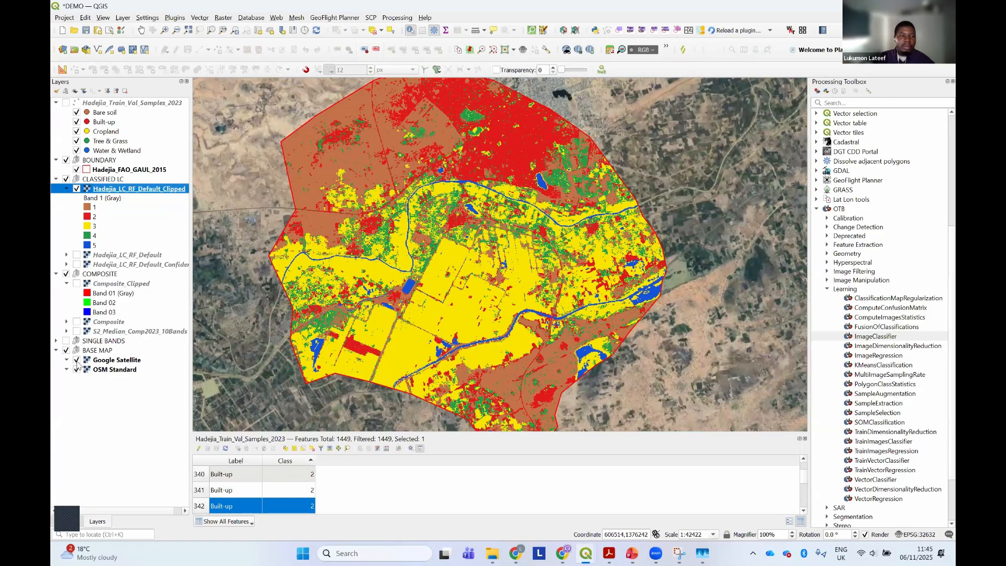
pyautogui.click(76, 360)
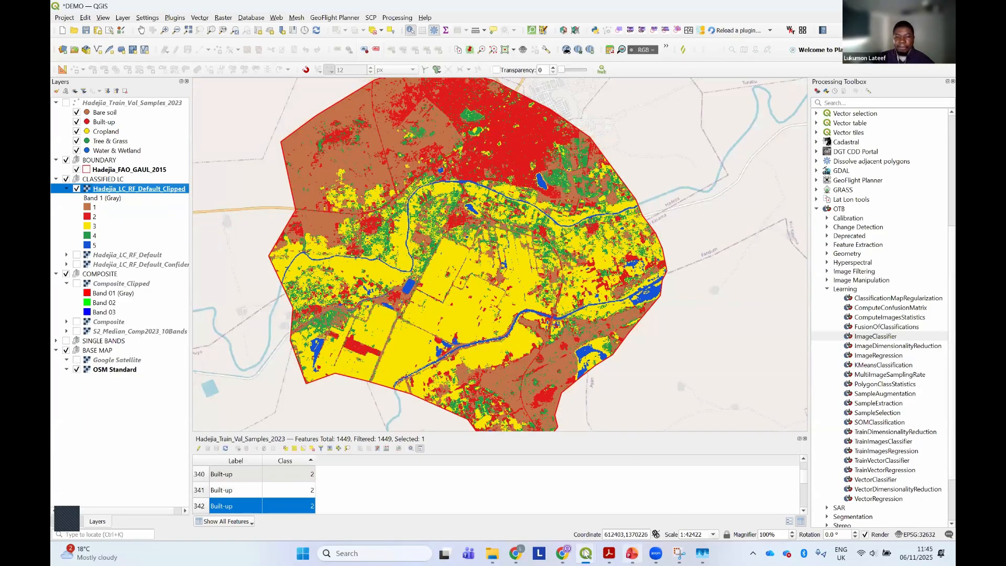
pyautogui.moveTo(585, 553)
pyautogui.click(631, 502)
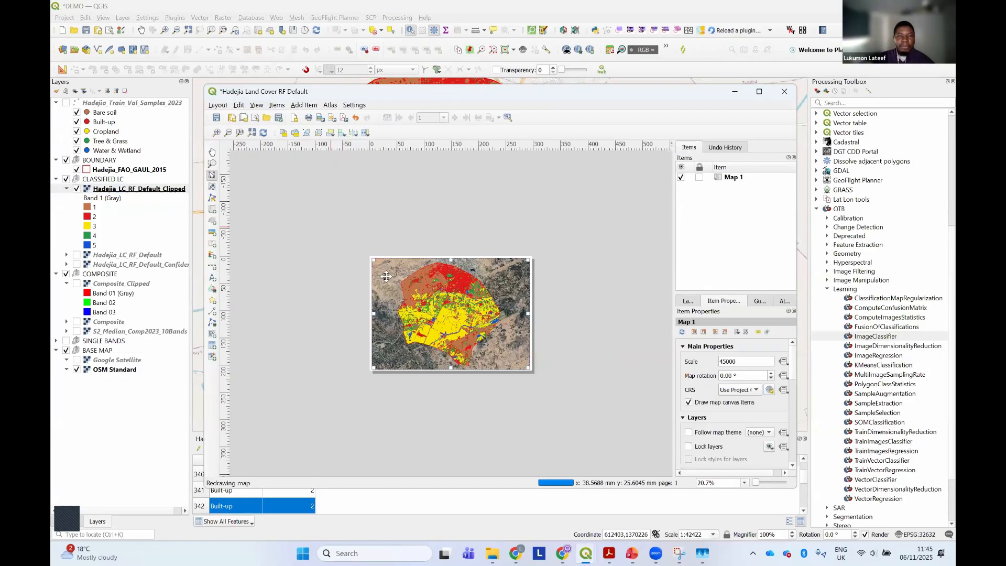
pyautogui.hotkey('ctrl', '+')
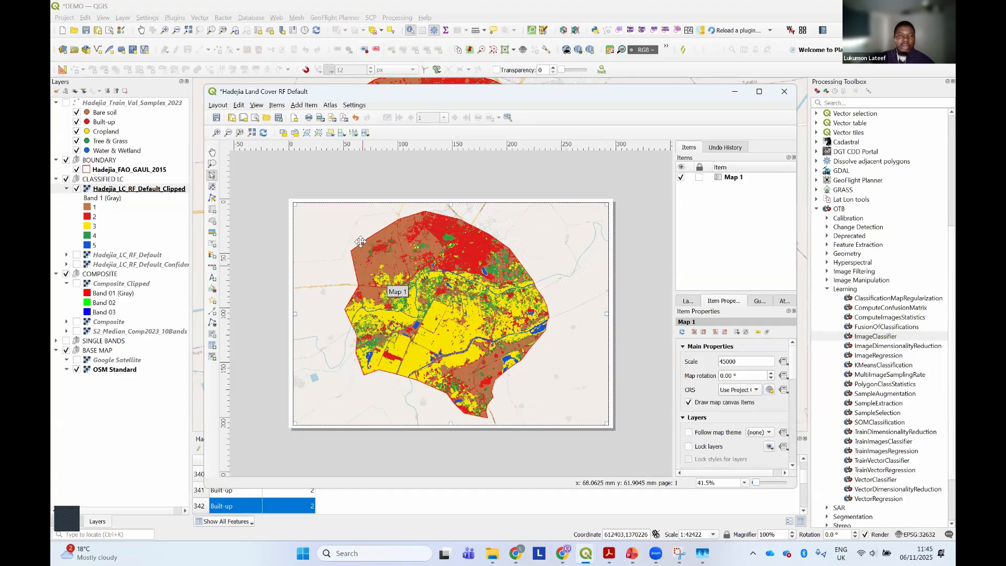
# Add a text label to the layout in the empty area above the page
pyautogui.click(299, 183)
pyautogui.click(310, 106)
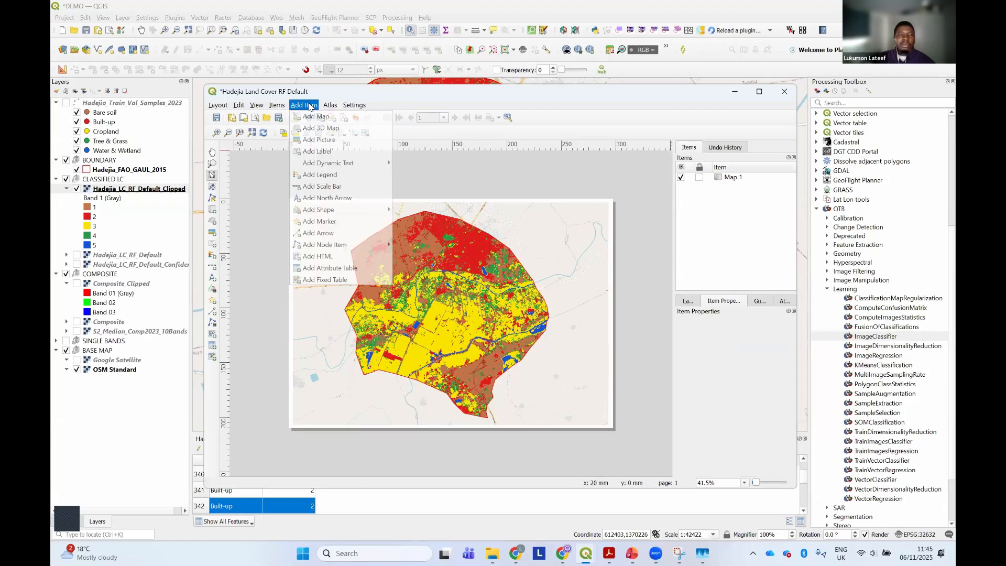
pyautogui.click(322, 150)
pyautogui.moveTo(375, 171); pyautogui.dragTo(463, 195)
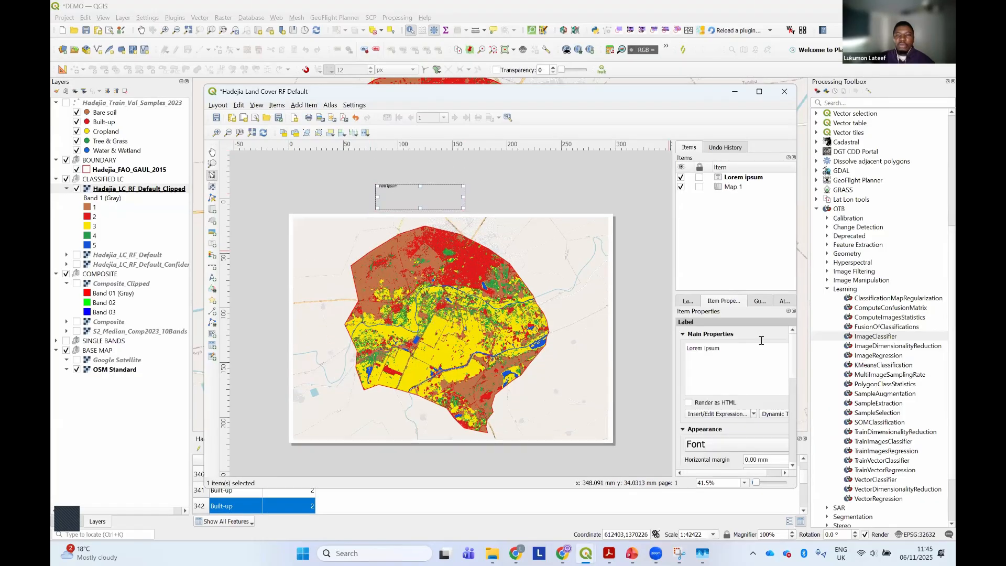
# Replace the label's placeholder text with the map title "Land Cover of Hadejia, Nigeria"
pyautogui.tripleClick(692, 347)
pyautogui.write('Lan')
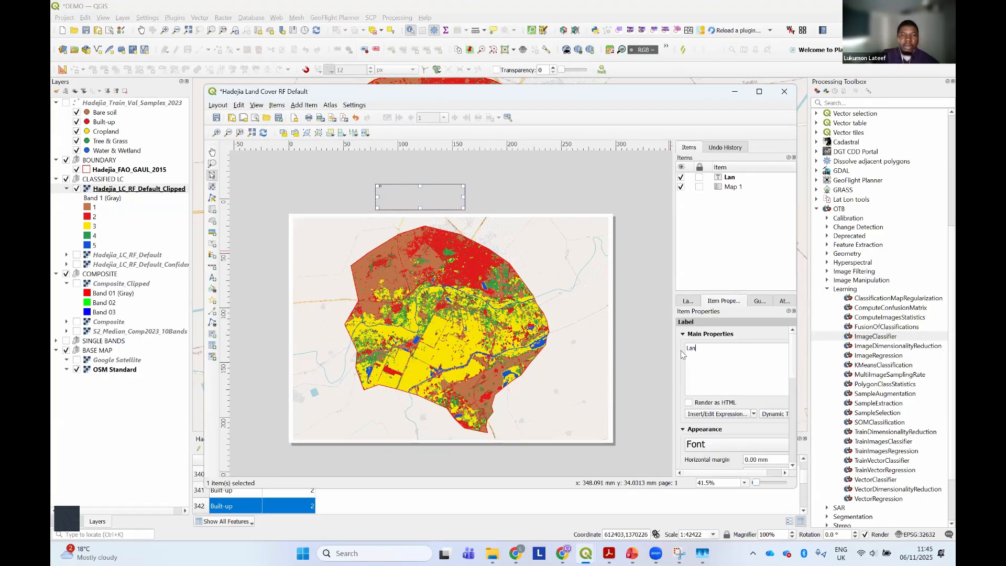
pyautogui.write('d Cove')
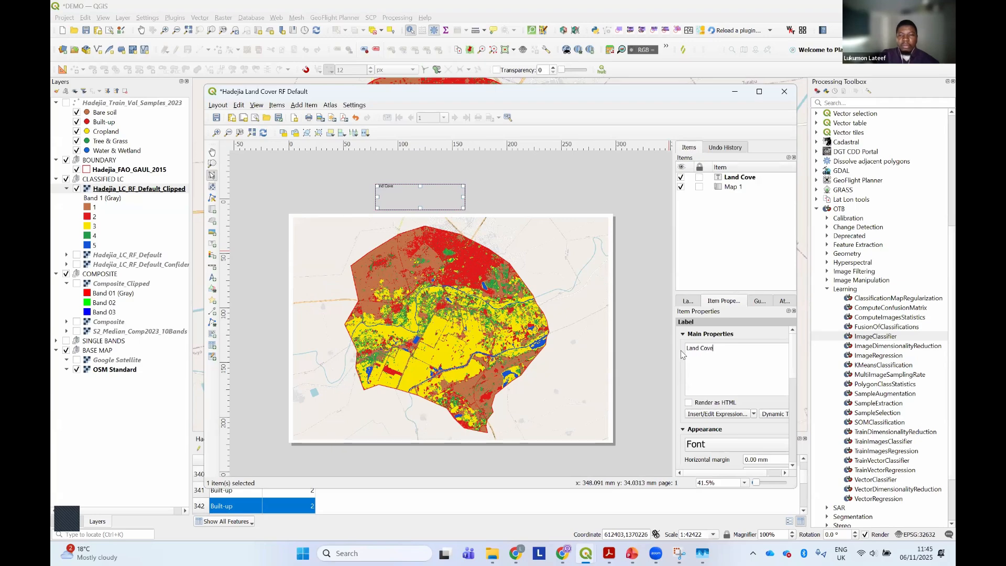
pyautogui.write('r of Hadejia, N')
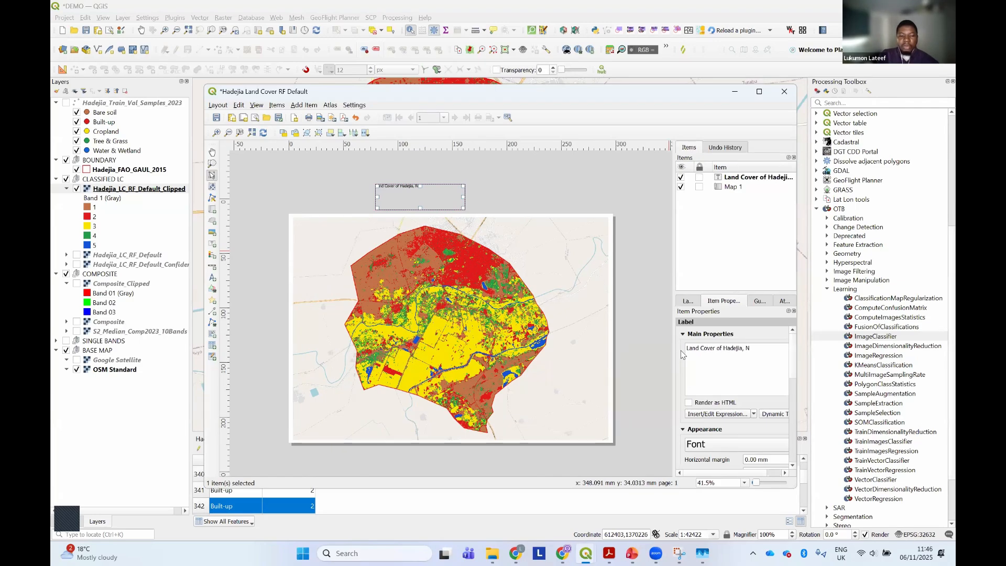
pyautogui.write('igeria')
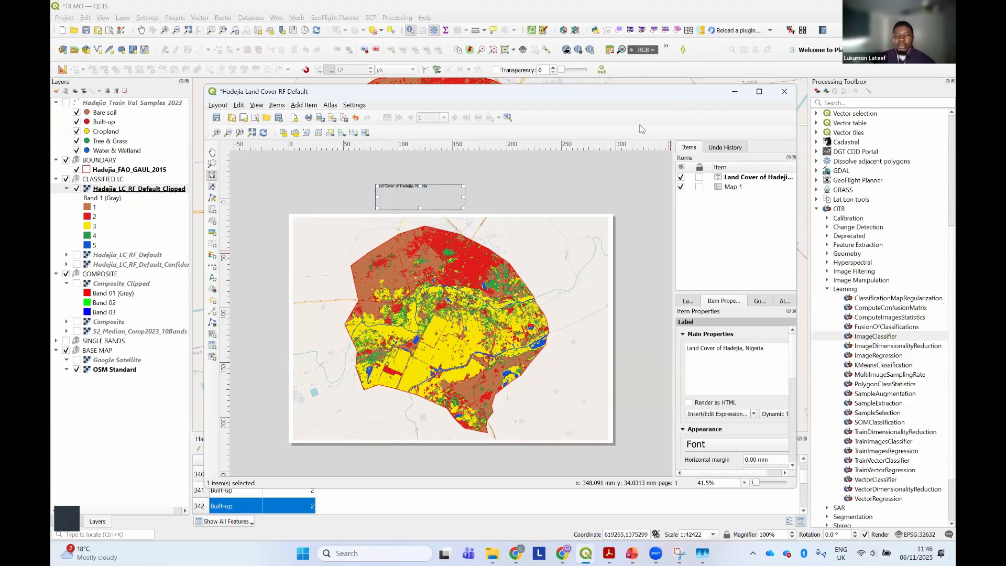
# Maximize the layout window and set the title label's font to Bold at 30 points
pyautogui.moveTo(632, 91); pyautogui.dragTo(577, 71)
pyautogui.moveTo(742, 335); pyautogui.dragTo(826, 322)
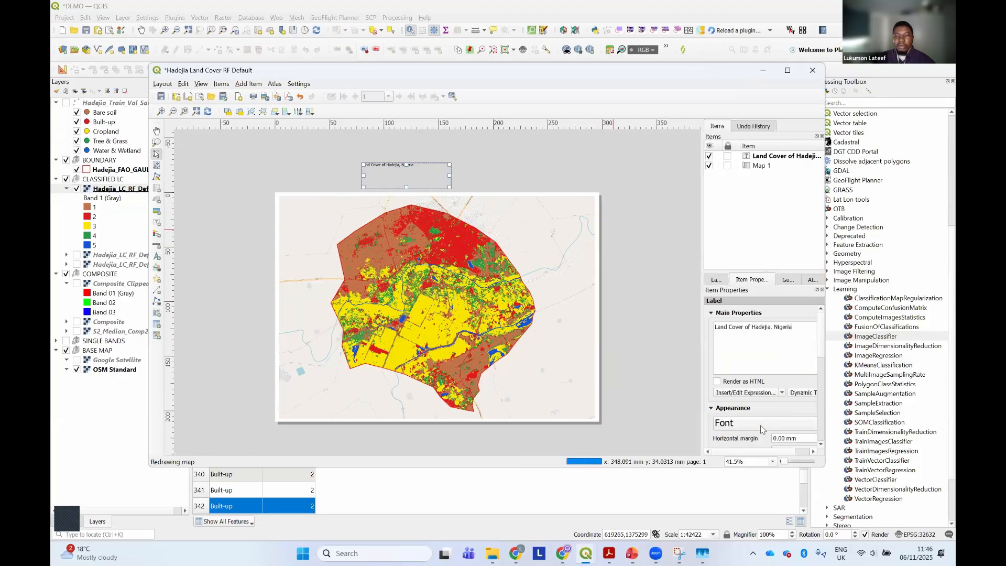
pyautogui.click(754, 426)
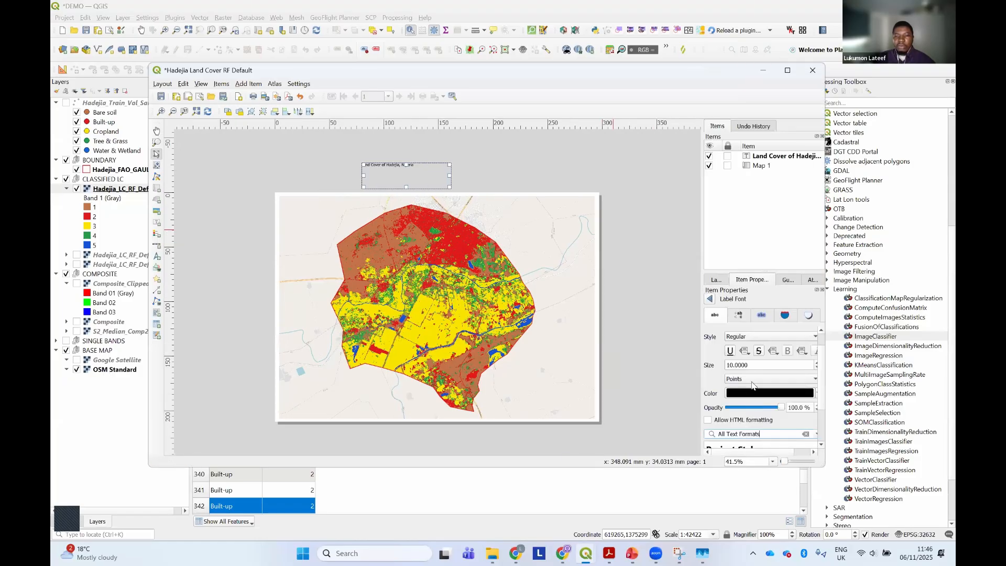
pyautogui.click(740, 338)
pyautogui.click(742, 347)
pyautogui.click(787, 71)
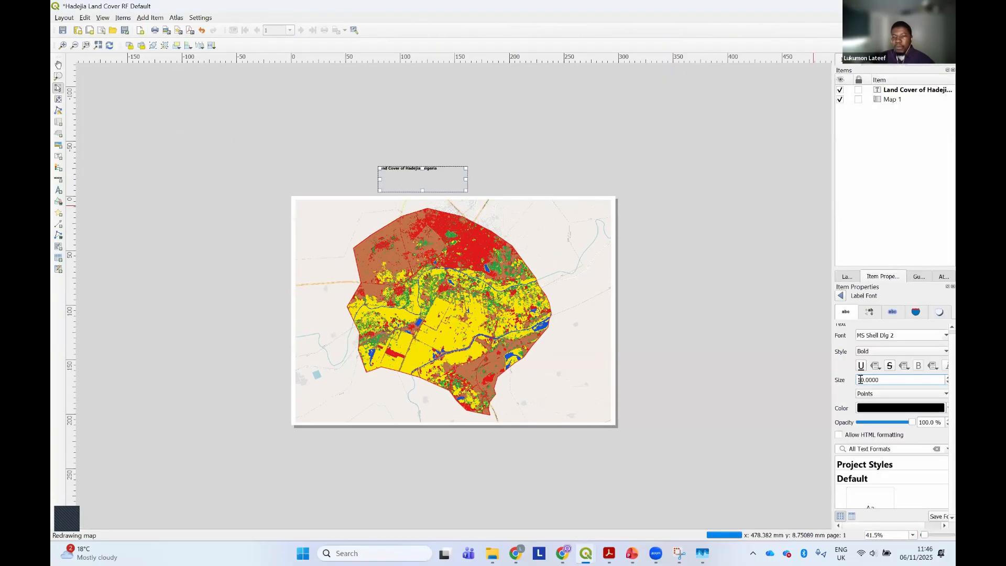
pyautogui.moveTo(860, 380); pyautogui.dragTo(850, 378)
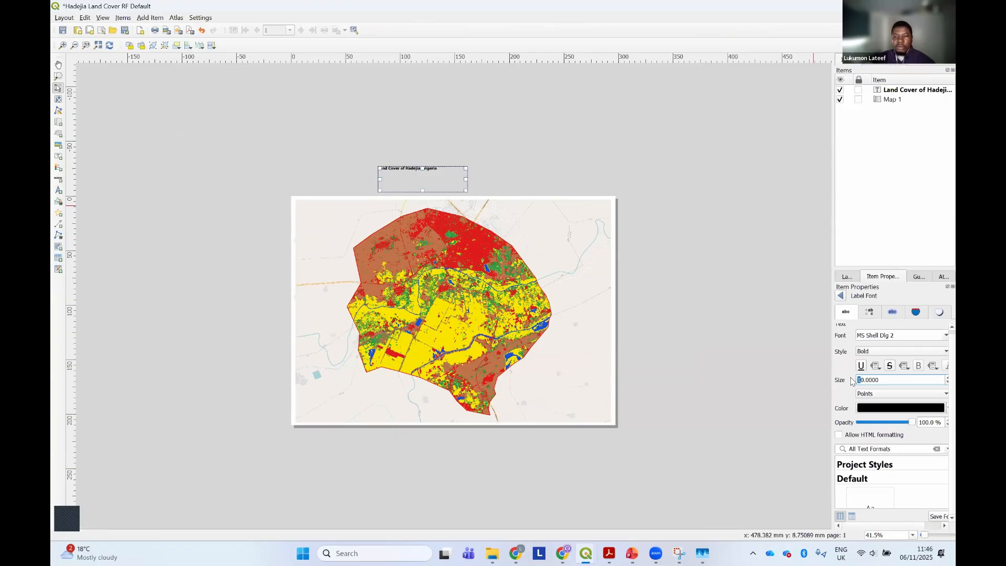
pyautogui.write('3')
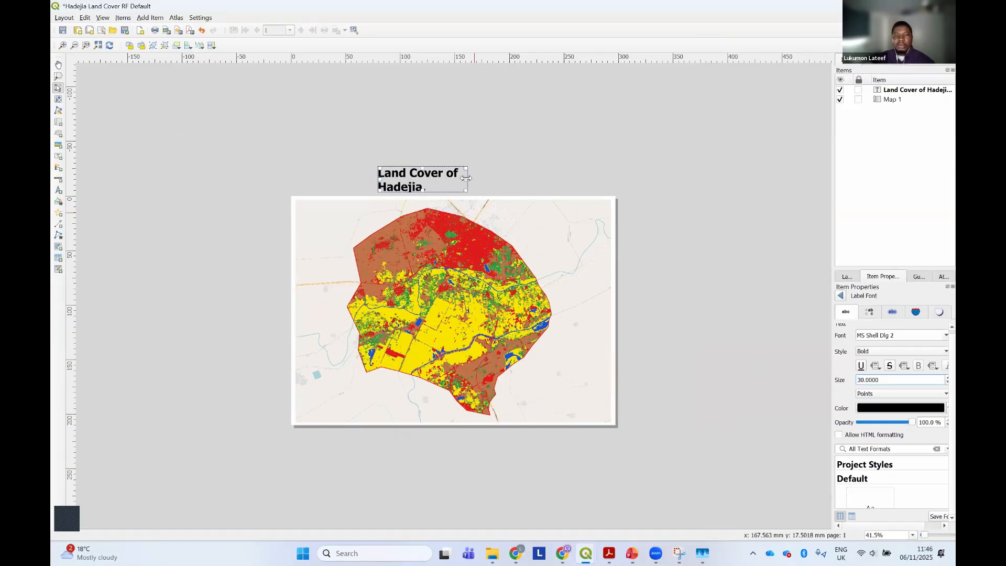
# Widen the title label so the text fits on one line and move it to the map's lower-left corner
pyautogui.moveTo(465, 179); pyautogui.dragTo(619, 179)
pyautogui.moveTo(543, 178); pyautogui.dragTo(413, 407)
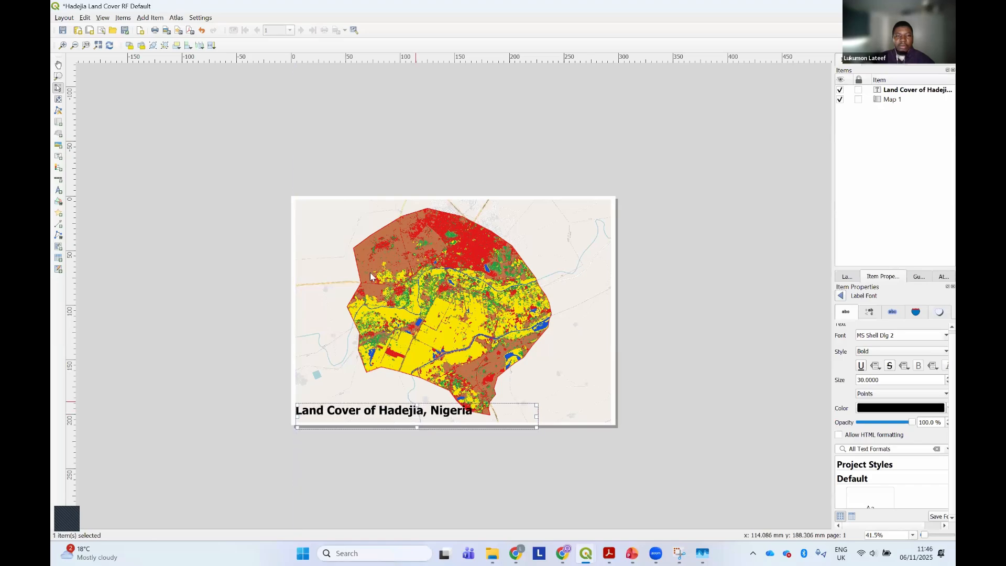
# Shift the content of Map 1 to the right to clear the title, and nudge the title label slightly inward
pyautogui.click(346, 236)
pyautogui.click(58, 99)
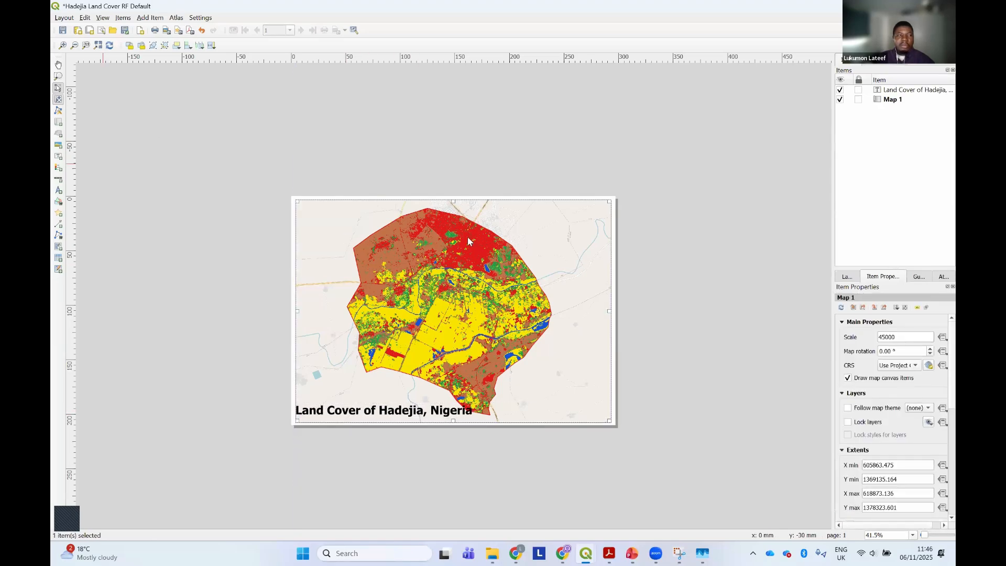
pyautogui.moveTo(504, 301); pyautogui.dragTo(537, 301)
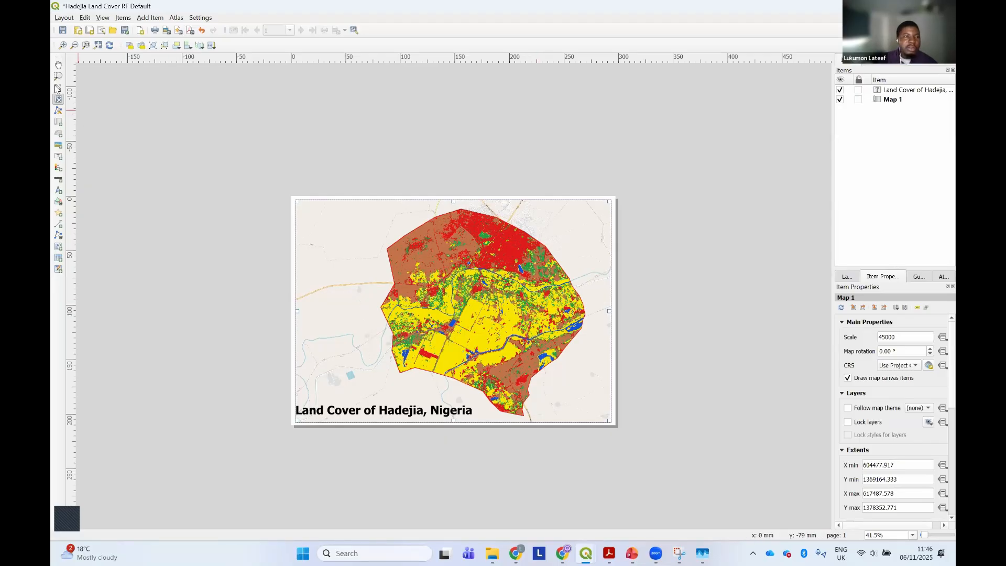
pyautogui.click(58, 88)
pyautogui.moveTo(319, 410); pyautogui.dragTo(329, 410)
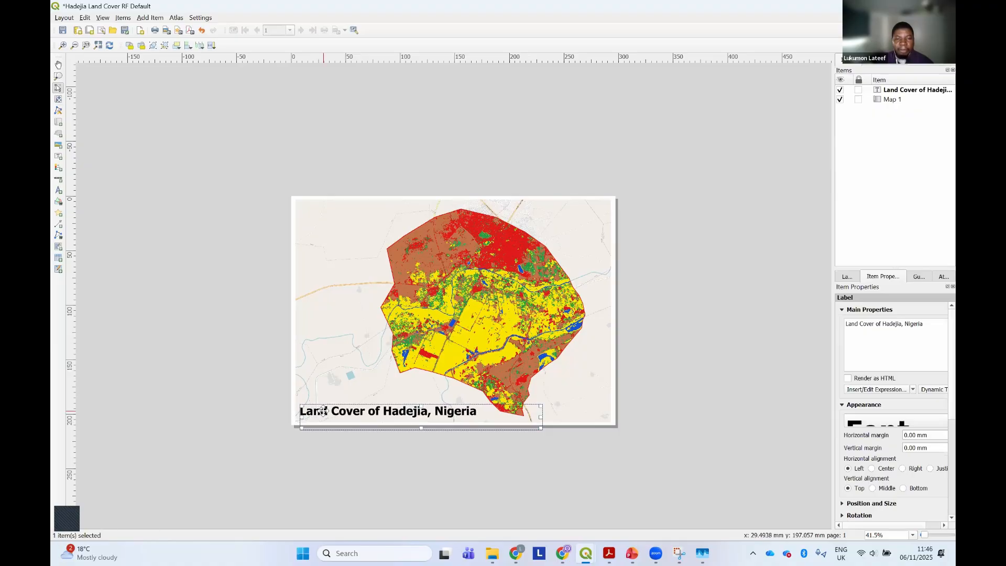
pyautogui.click(226, 235)
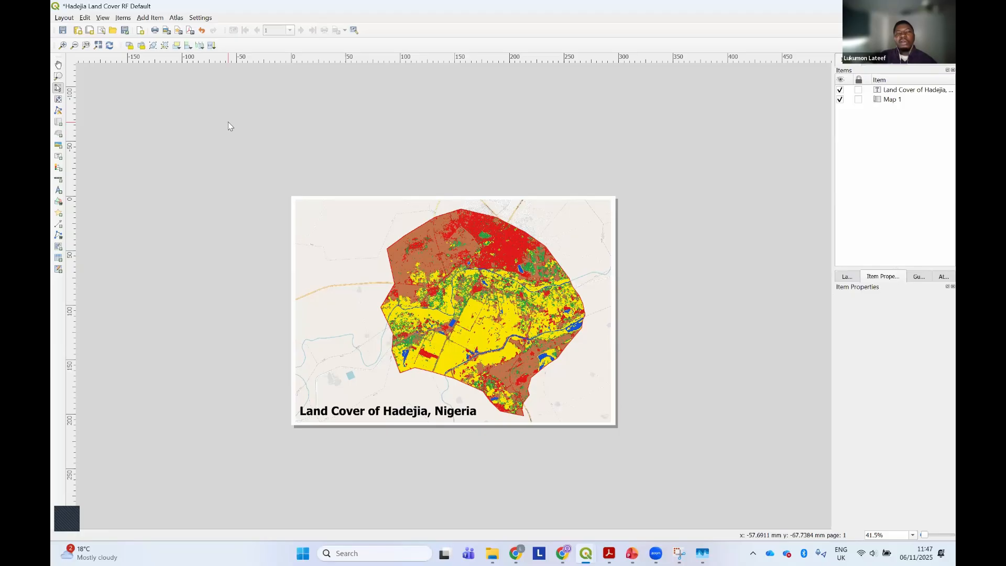
# Add a legend to the layout in the empty area left of the page
pyautogui.click(154, 17)
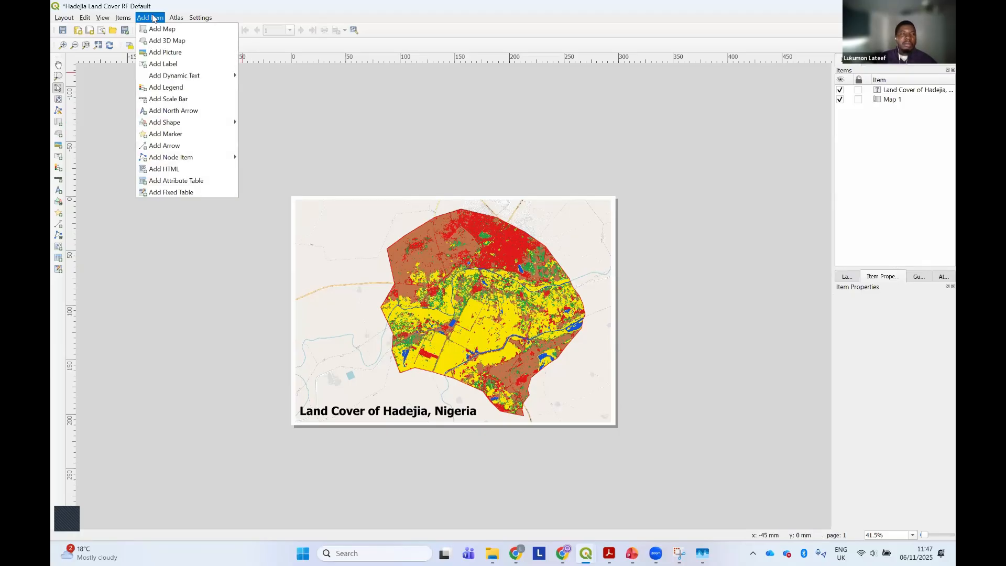
pyautogui.click(166, 88)
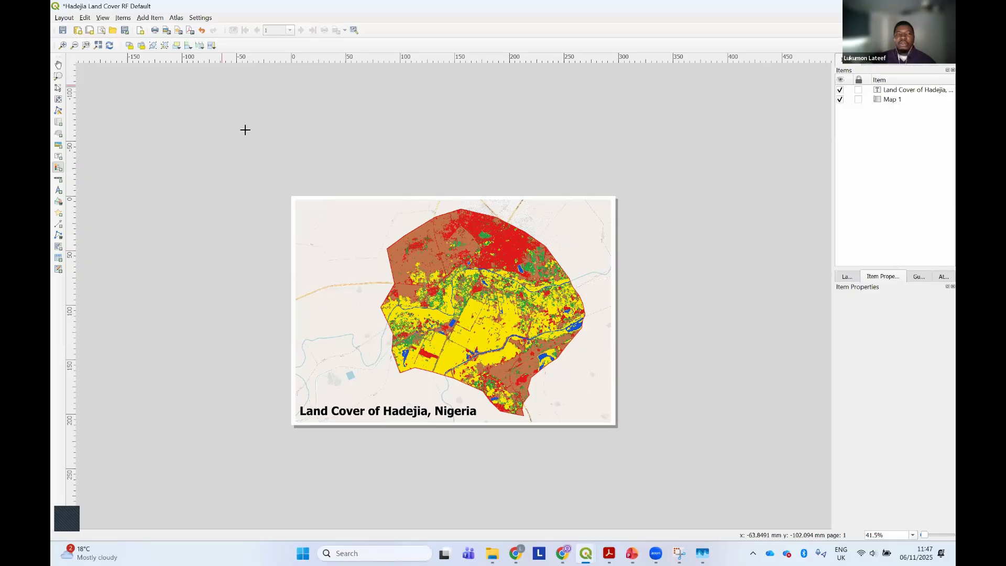
pyautogui.moveTo(165, 175); pyautogui.dragTo(233, 296)
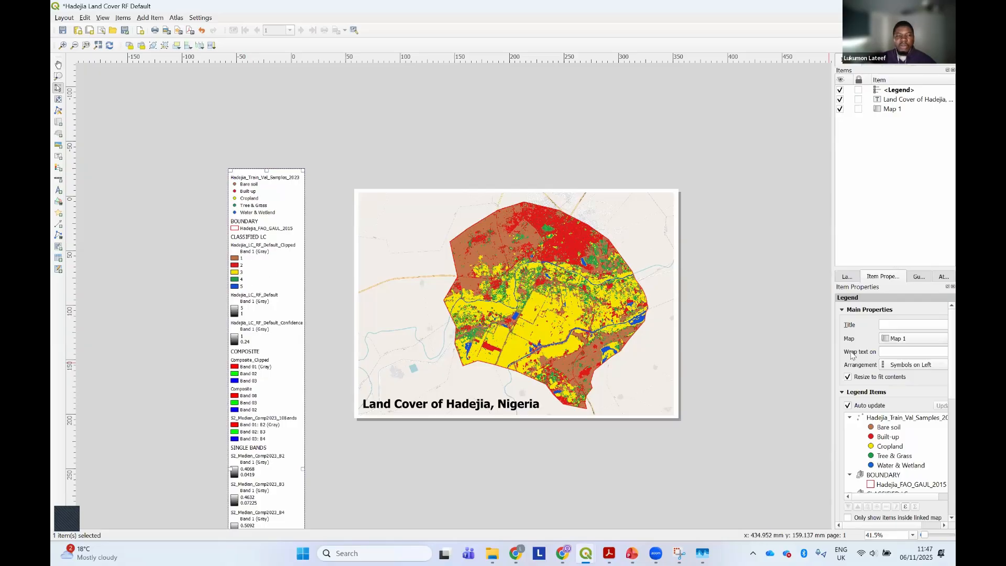
# Turn off the legend's auto update and move Hadejia_LC_RF_Default_Clipped to the top of the legend items
pyautogui.moveTo(832, 353); pyautogui.dragTo(784, 352)
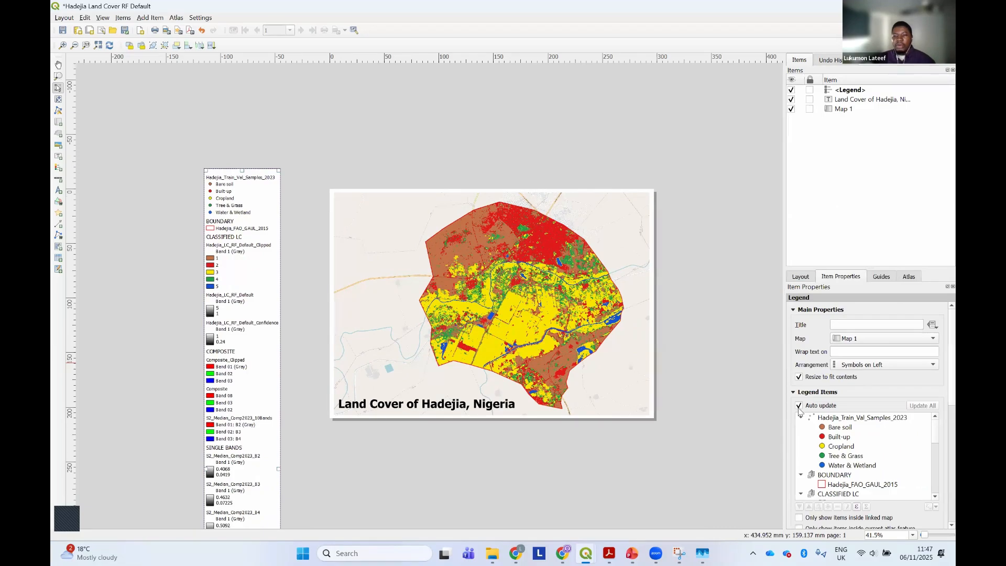
pyautogui.click(798, 406)
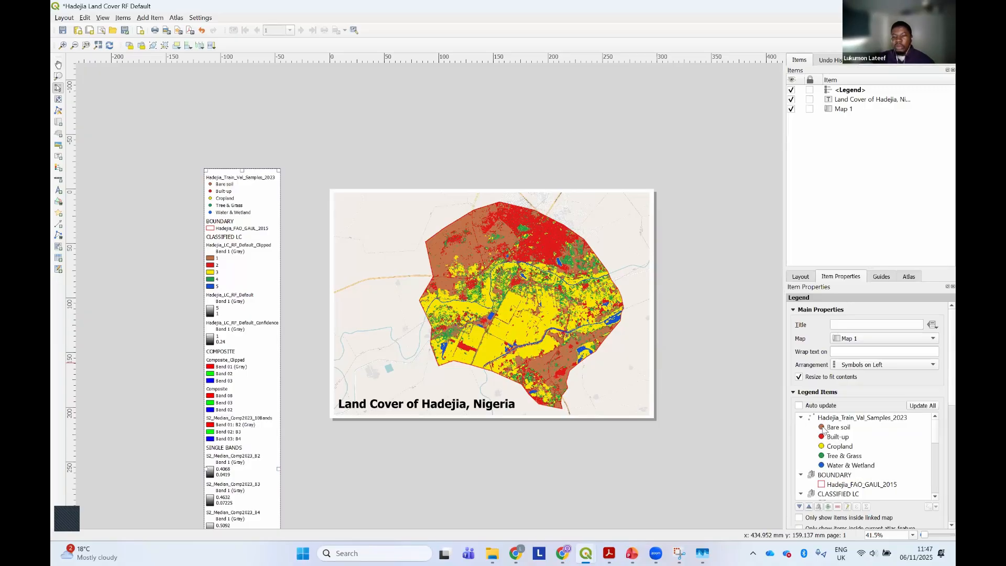
pyautogui.scroll(-2, 823, 433)
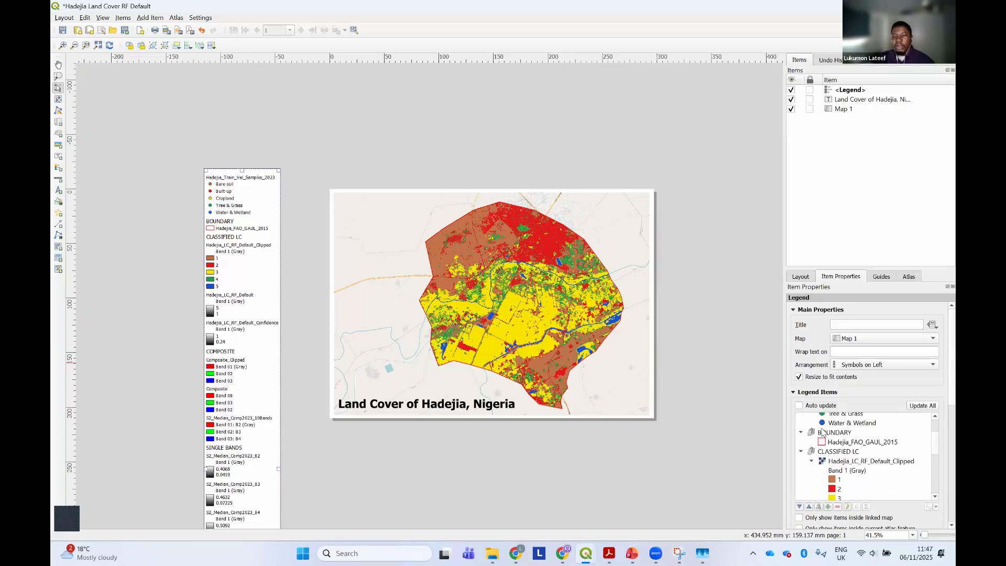
pyautogui.click(838, 463)
pyautogui.scroll(1, 839, 471)
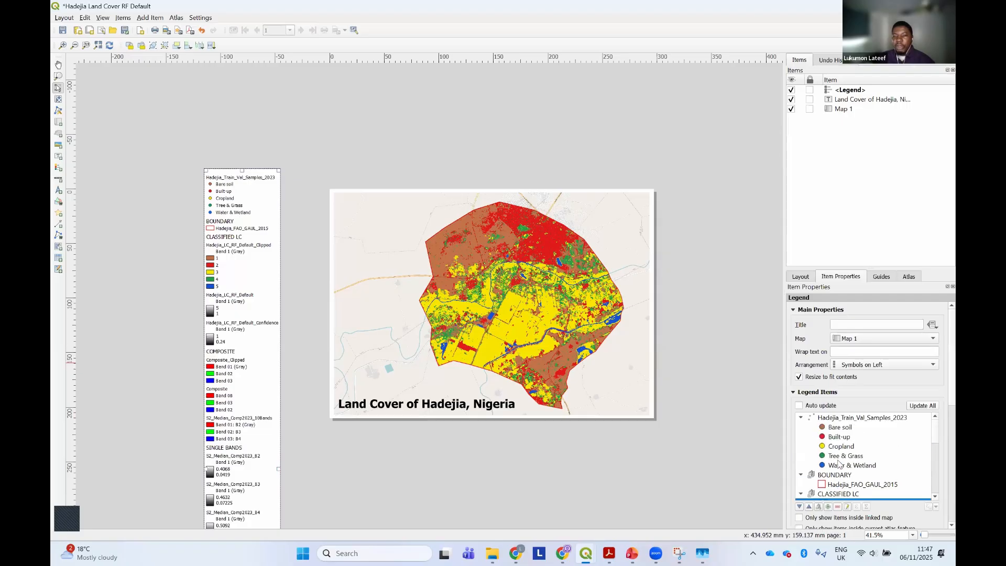
pyautogui.scroll(1, 863, 455)
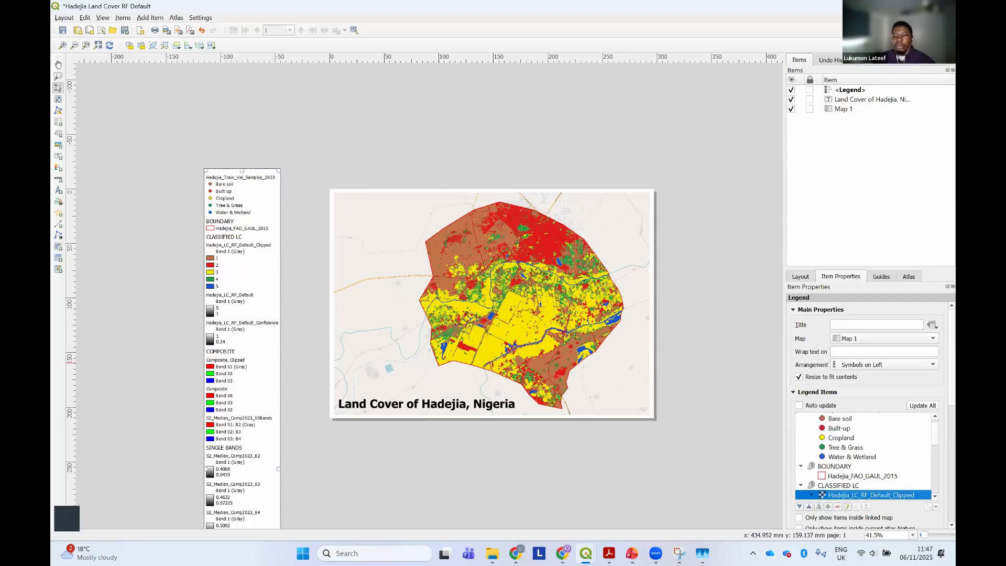
pyautogui.moveTo(837, 417); pyautogui.dragTo(837, 418)
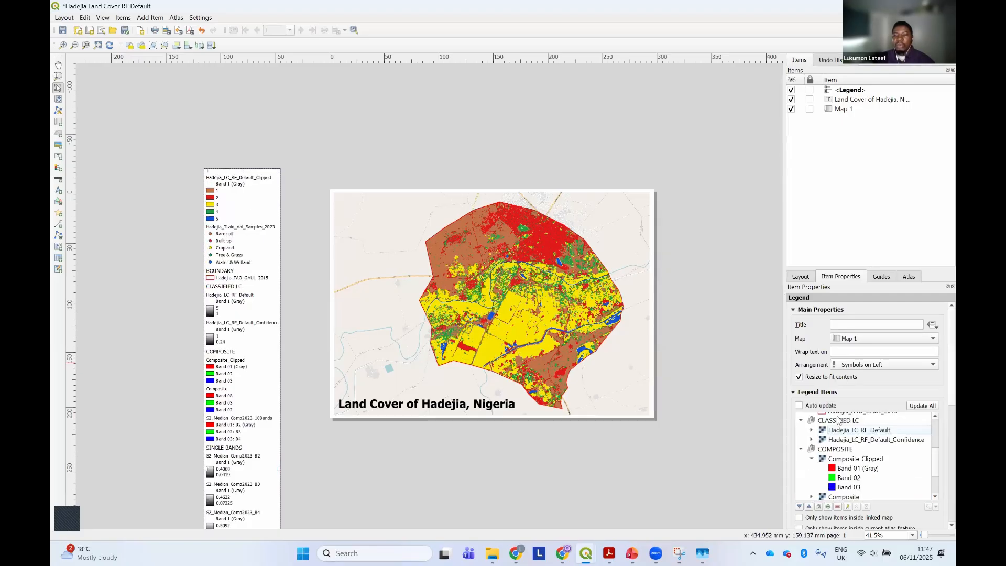
# Move Hadejia_FAO_GAUL_2015 out of the BOUNDARY group to directly below Hadejia_LC_RF_Default_Clipped in the legend items
pyautogui.scroll(3, 837, 418)
pyautogui.click(815, 418)
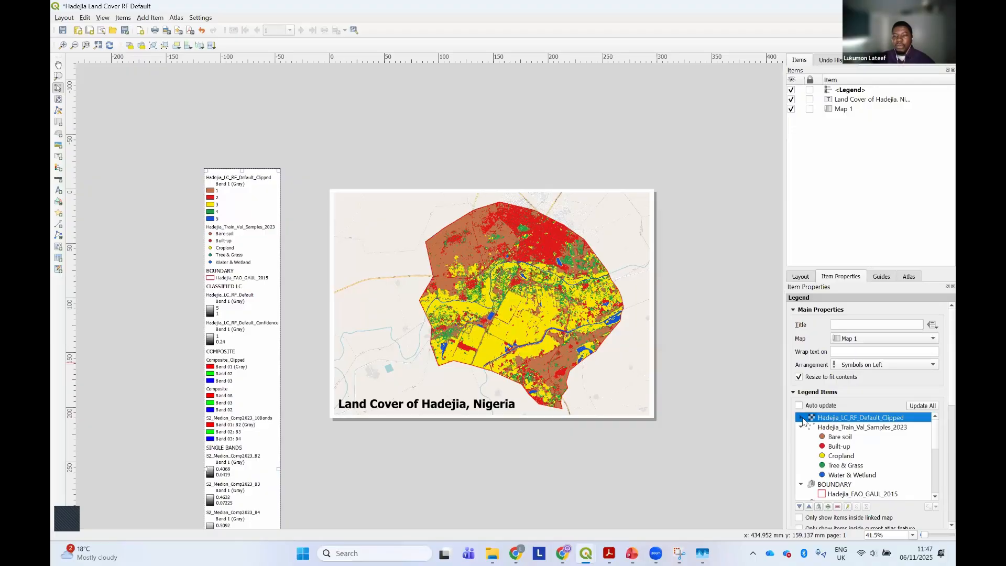
pyautogui.click(801, 418)
pyautogui.scroll(-2, 827, 428)
pyautogui.scroll(-1, 827, 428)
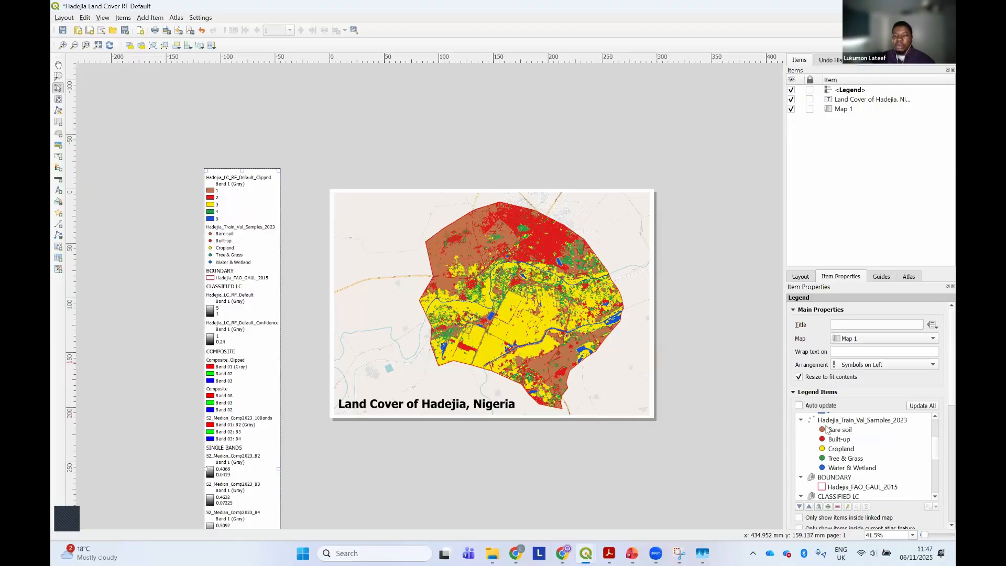
pyautogui.click(836, 487)
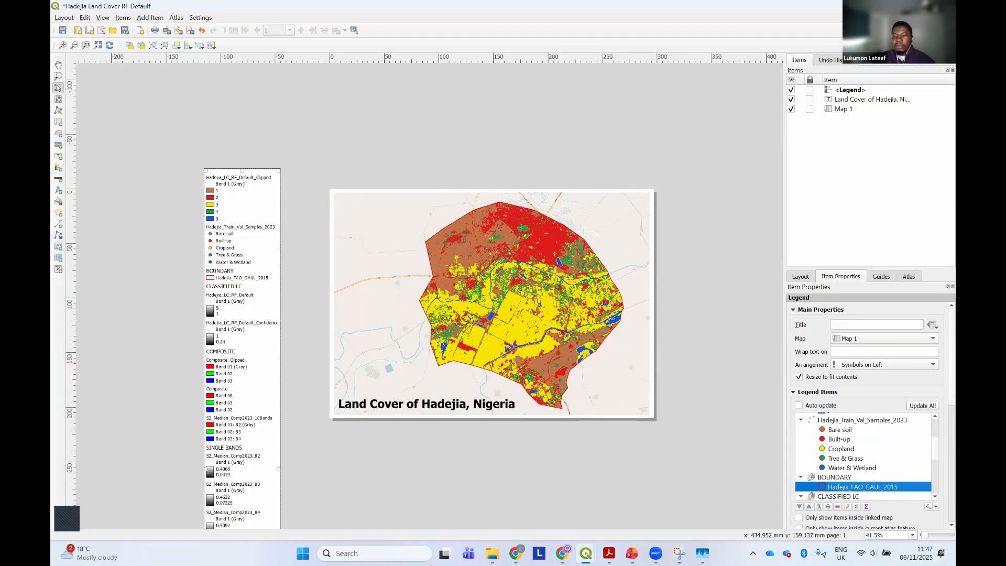
pyautogui.scroll(1, 837, 487)
pyautogui.scroll(3, 836, 487)
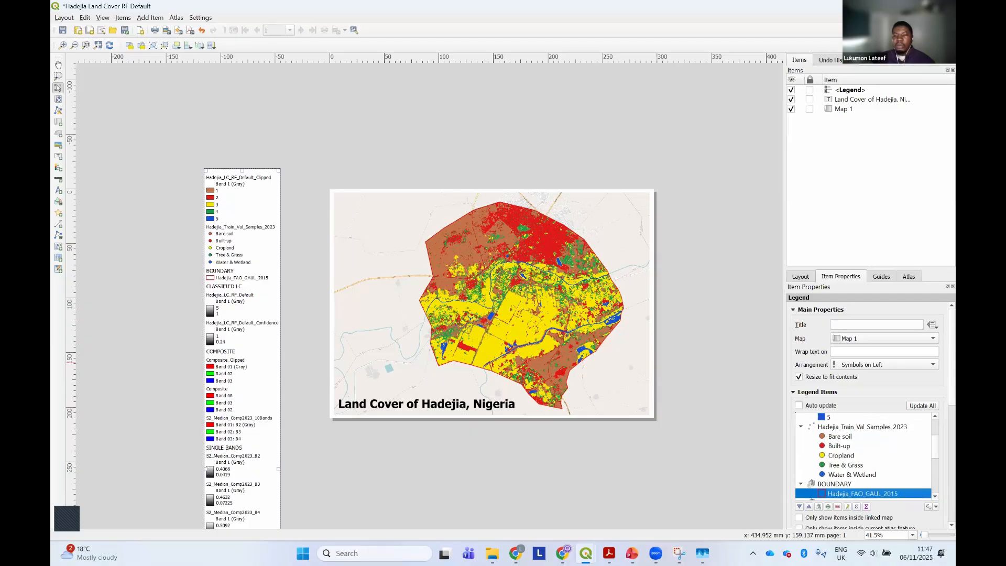
pyautogui.moveTo(835, 415); pyautogui.dragTo(833, 421)
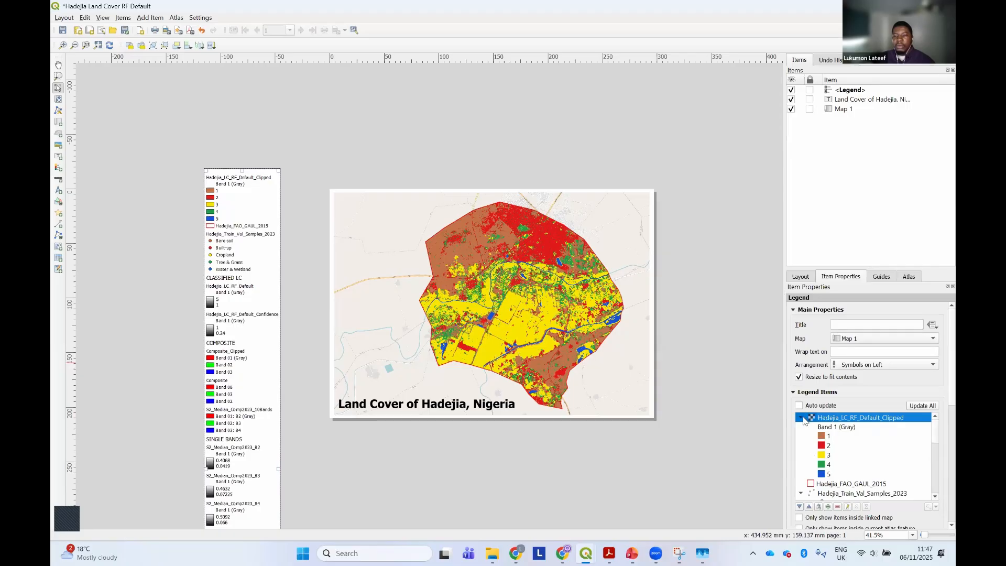
# Remove every legend item below Hadejia_FAO_GAUL_2015, from Hadejia_Train_Val_Samples_2023 through the BASE MAP group's layers
pyautogui.click(801, 417)
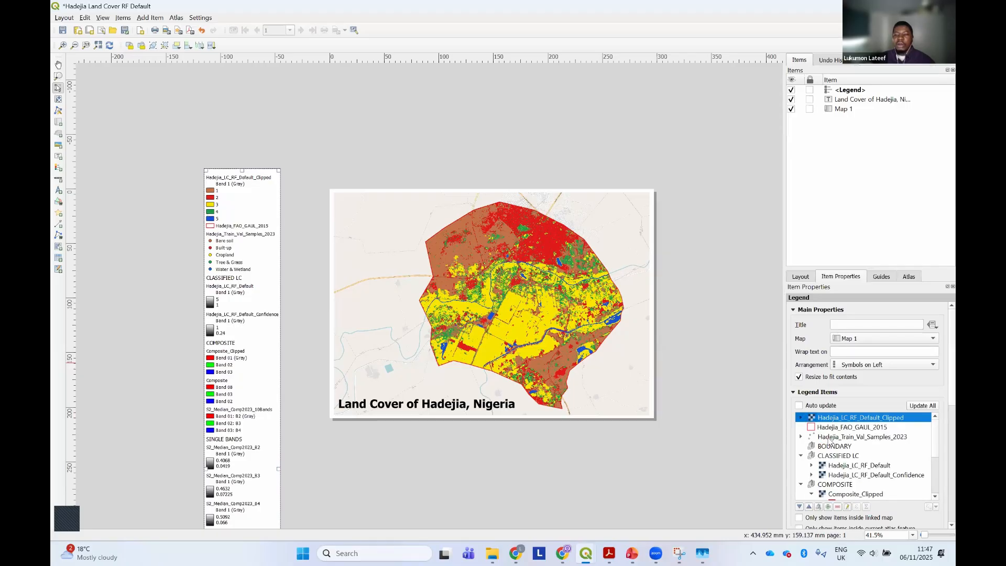
pyautogui.scroll(-8, 829, 441)
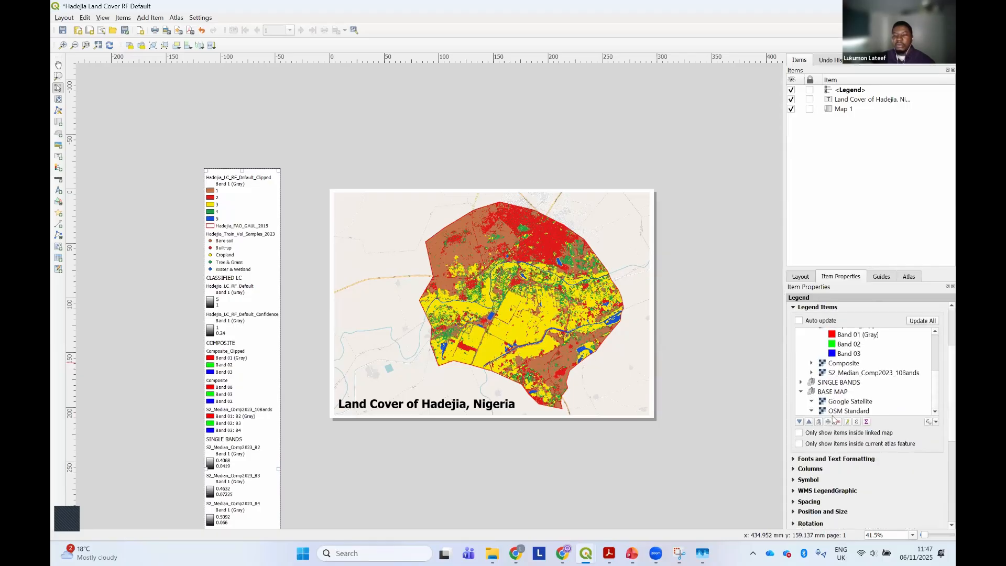
pyautogui.scroll(8, 830, 409)
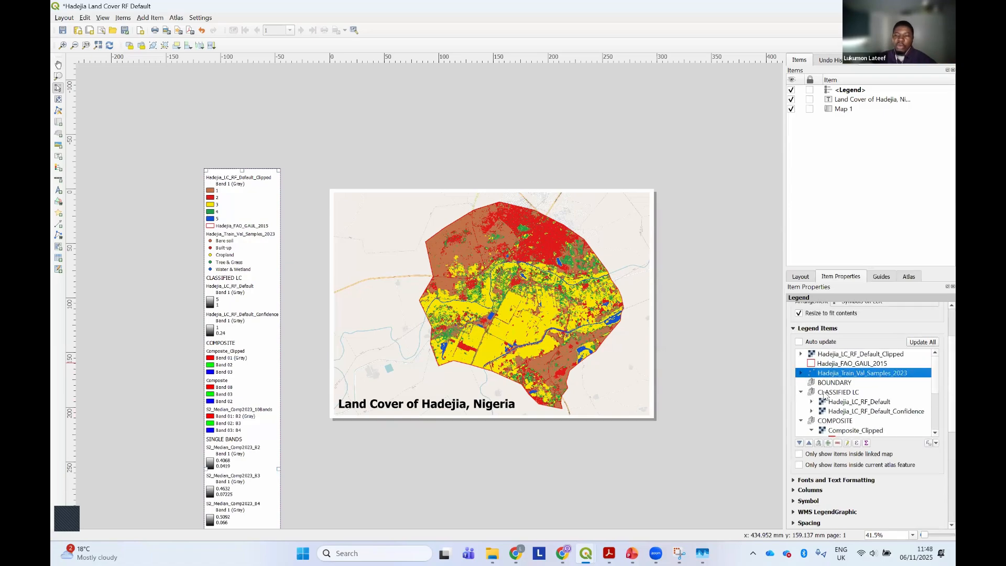
pyautogui.scroll(-7, 824, 396)
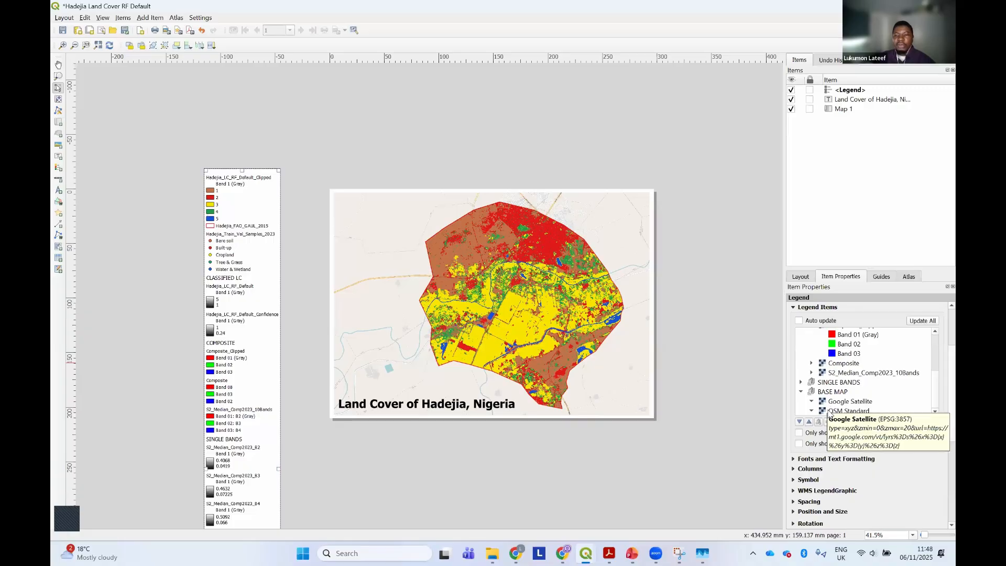
pyautogui.hotkey('ctrl', 'a')
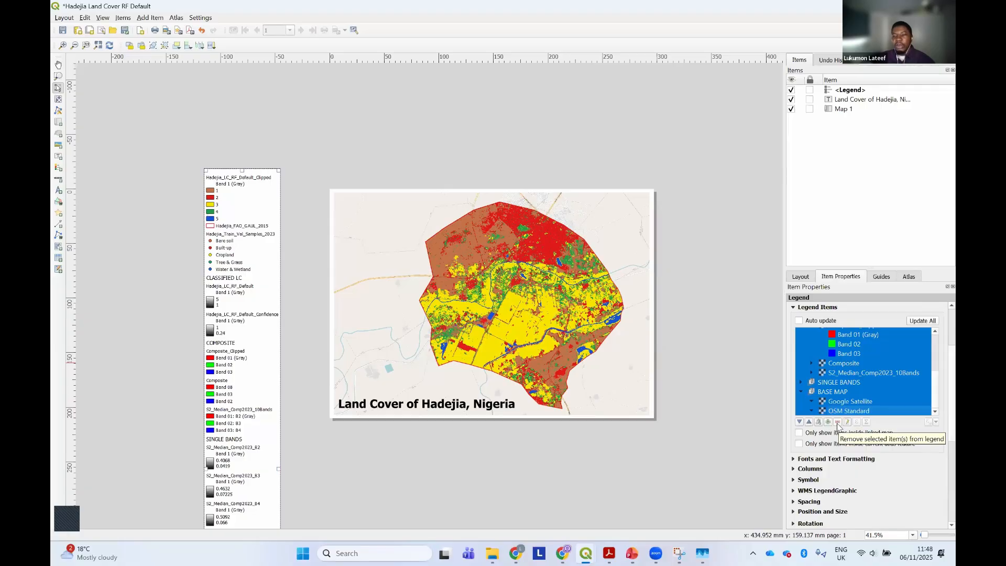
pyautogui.click(837, 422)
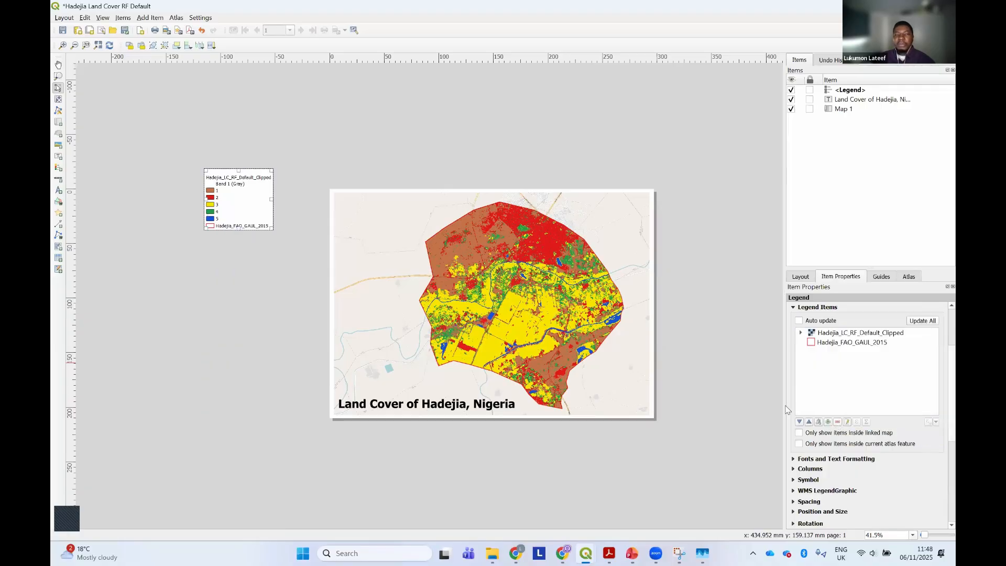
# Move the legend onto the page beside the map's western edge and remove the Band 1 (Gray) entry from its items
pyautogui.moveTo(240, 197); pyautogui.dragTo(388, 351)
pyautogui.scroll(1, 365, 347)
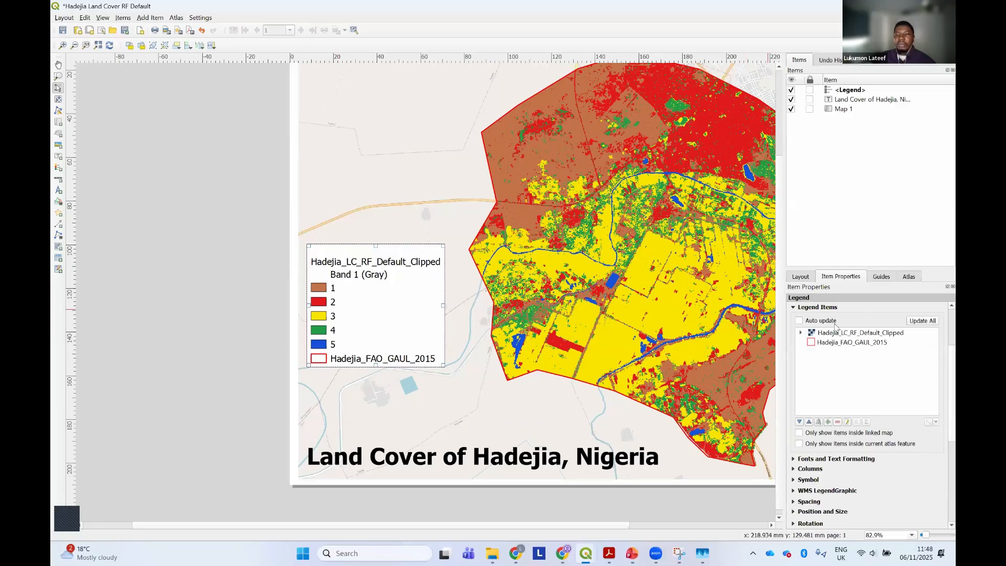
pyautogui.click(801, 333)
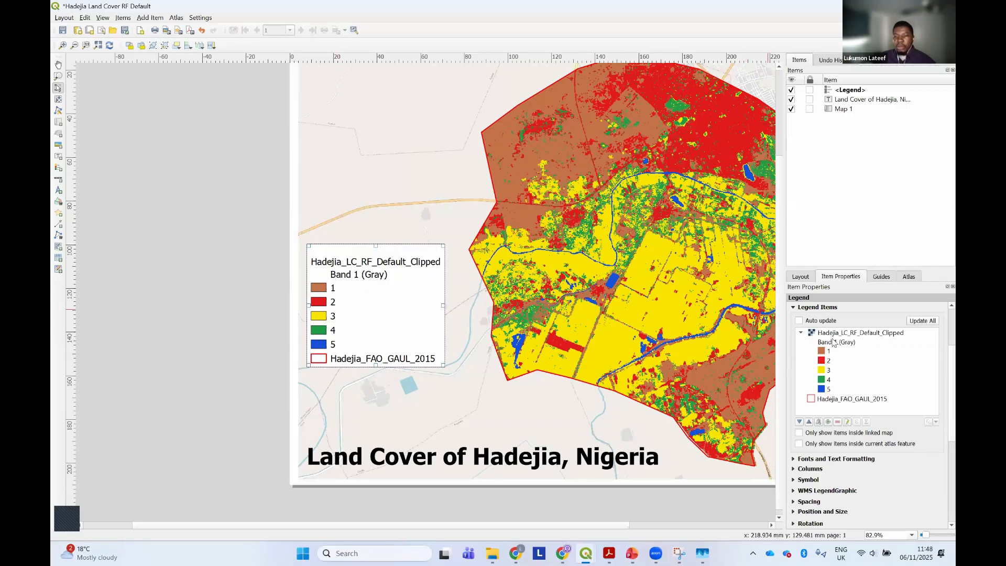
pyautogui.click(833, 343)
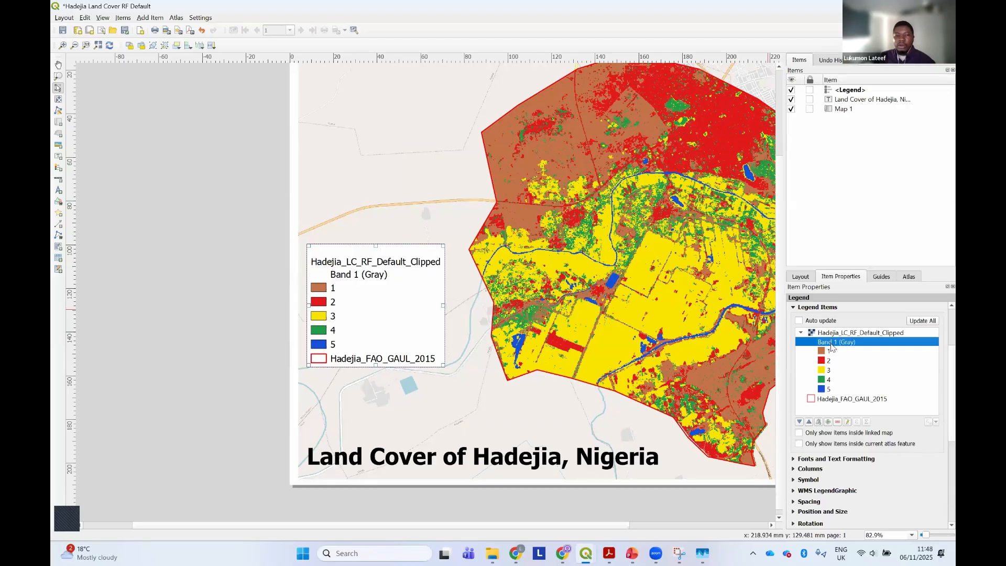
pyautogui.click(837, 422)
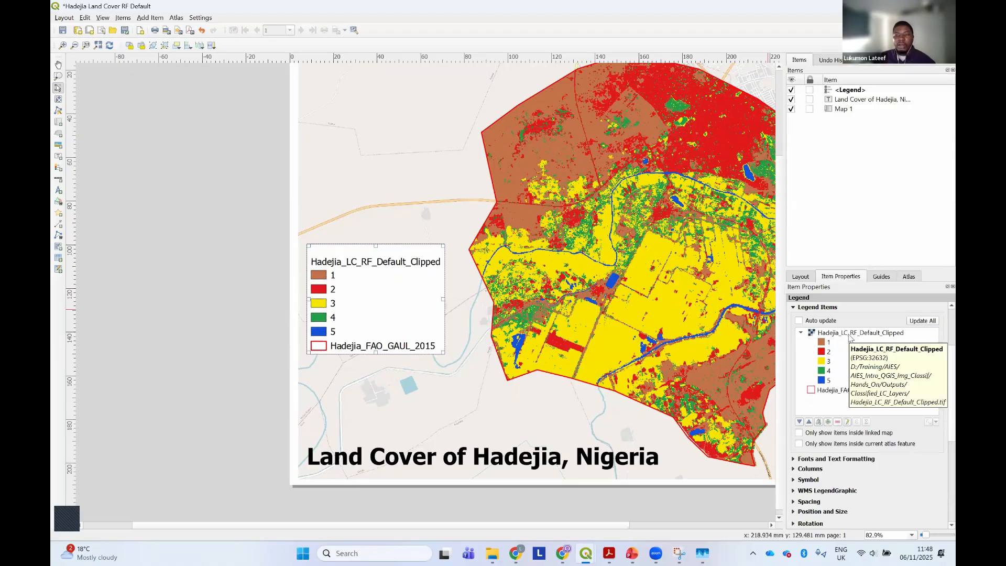
# Rename the Hadejia_LC_RF_Default_Clipped legend item as "Land cover"
pyautogui.doubleClick(849, 334)
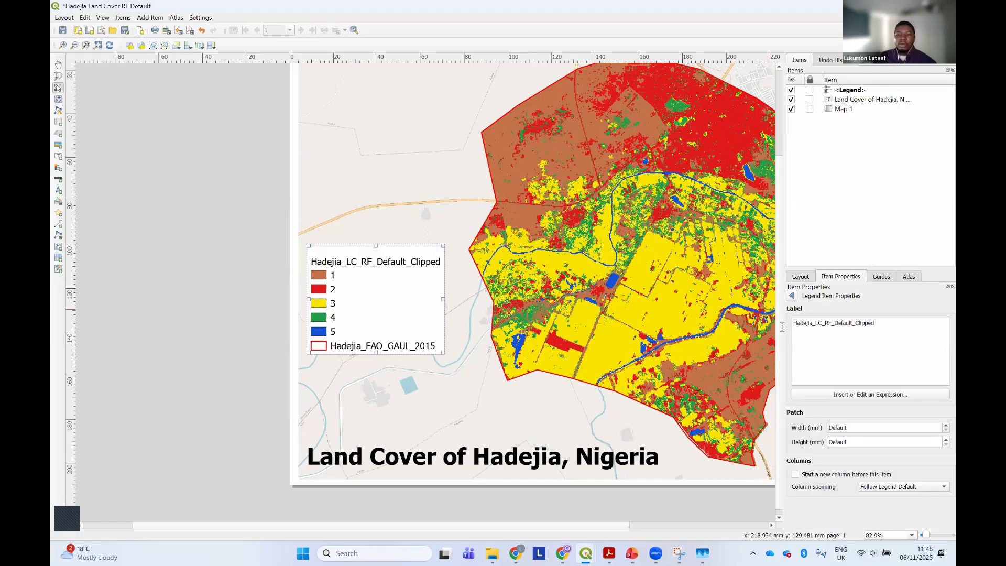
pyautogui.tripleClick(789, 328)
pyautogui.write('Land ')
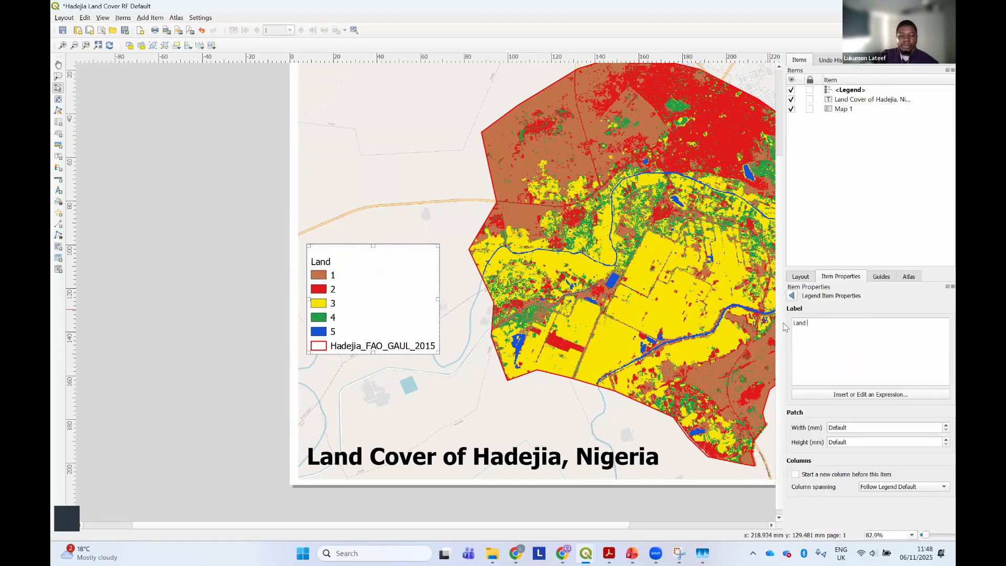
pyautogui.write('cover')
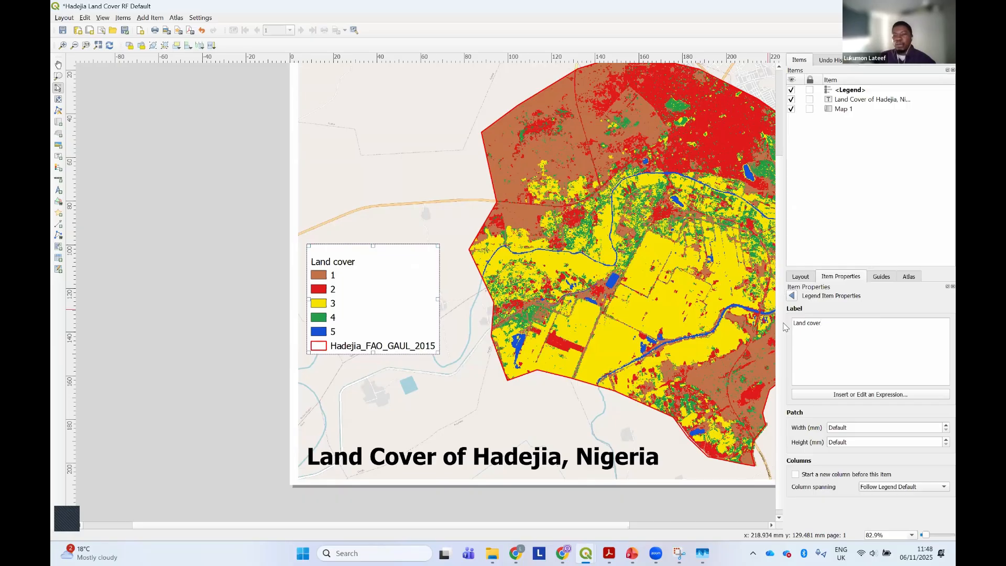
pyautogui.click(791, 295)
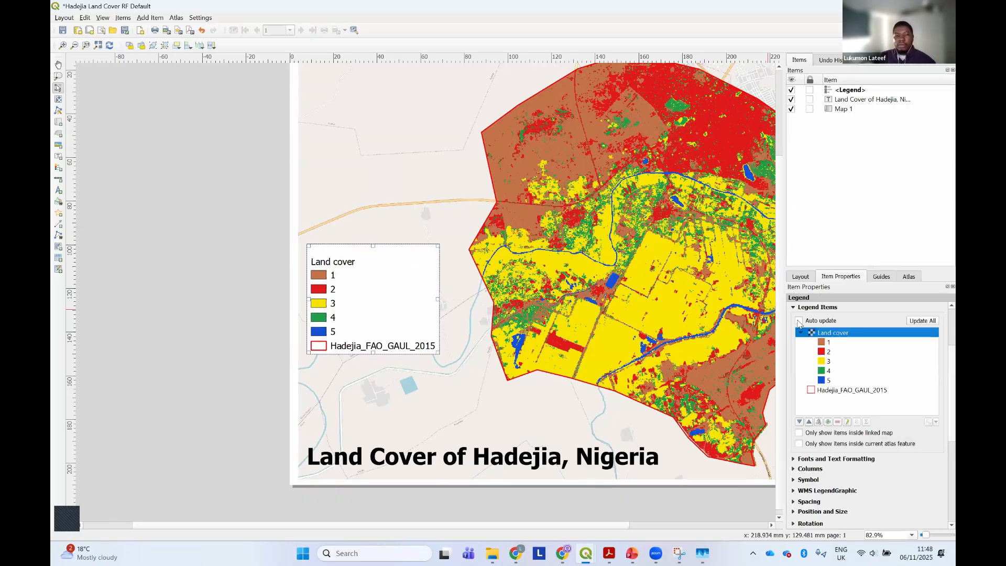
# Shorten the label of the Hadejia_FAO_GAUL_2015 legend item to "Hadejia"
pyautogui.click(843, 390)
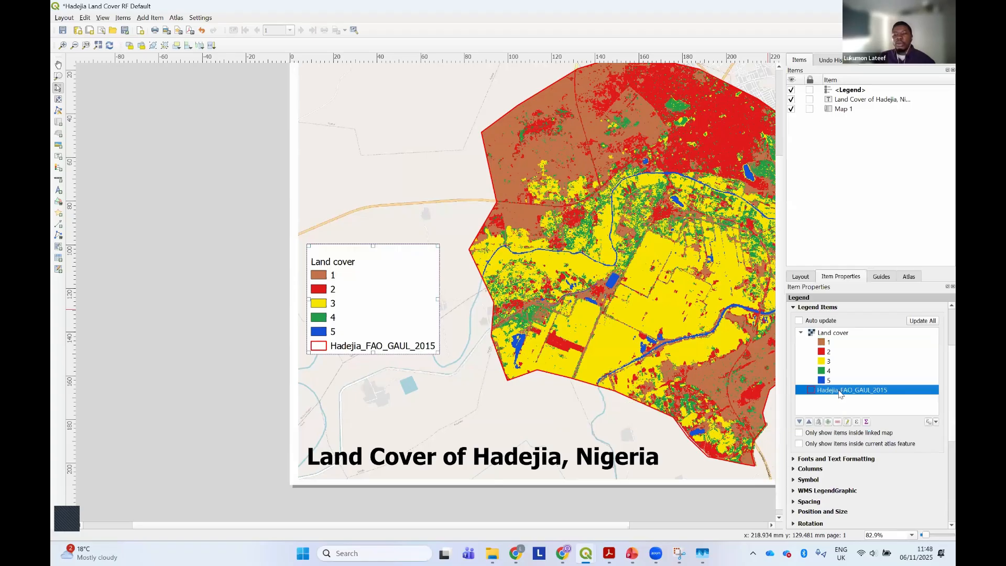
pyautogui.doubleClick(838, 390)
pyautogui.moveTo(872, 323); pyautogui.dragTo(814, 323)
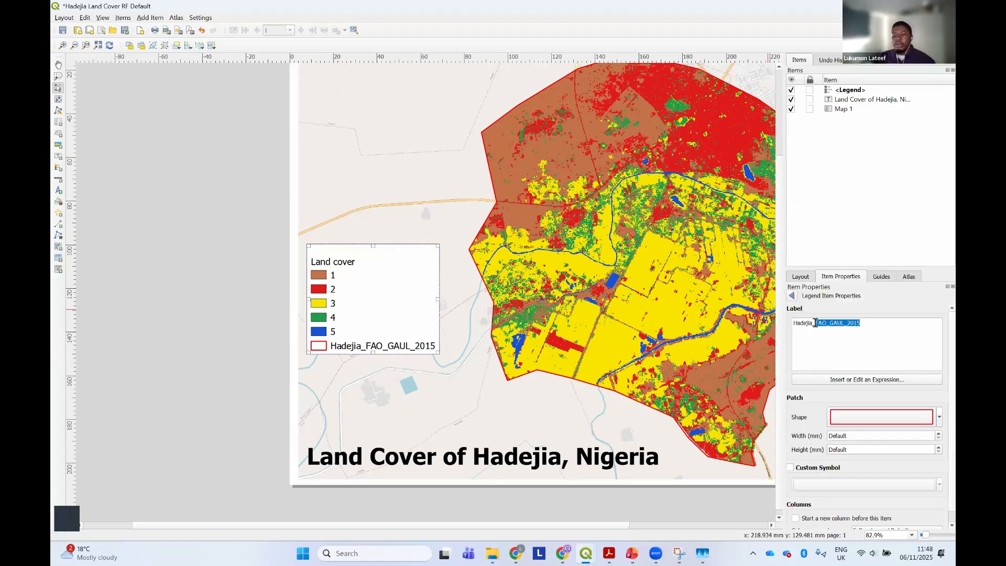
pyautogui.press('BackSpace')
pyautogui.press('BackSpace')
pyautogui.click(791, 295)
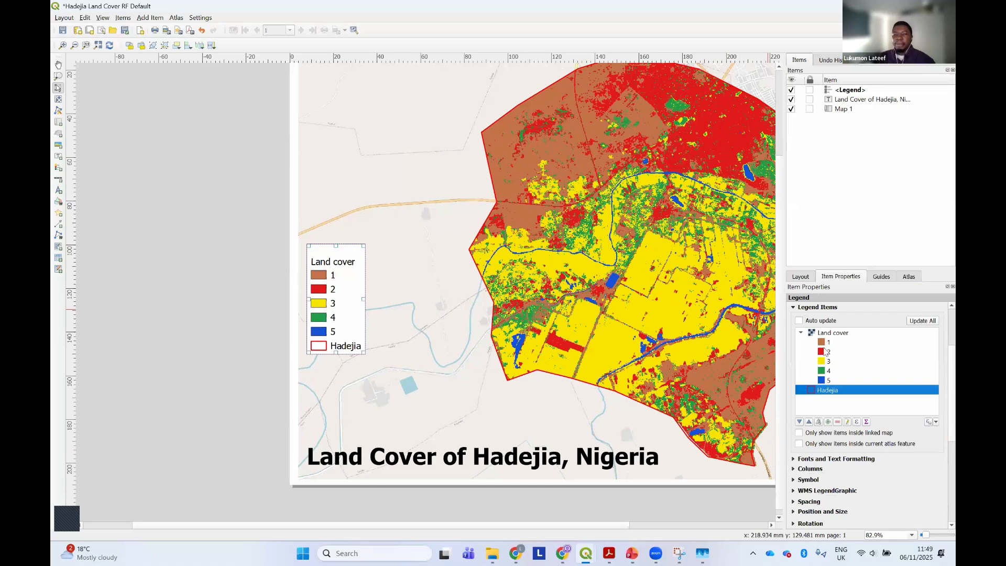
# Copy the class 1 label from the land cover classes table in the Acrobat PDF and relabel legend class 1 as "Bare soil"
pyautogui.click(833, 343)
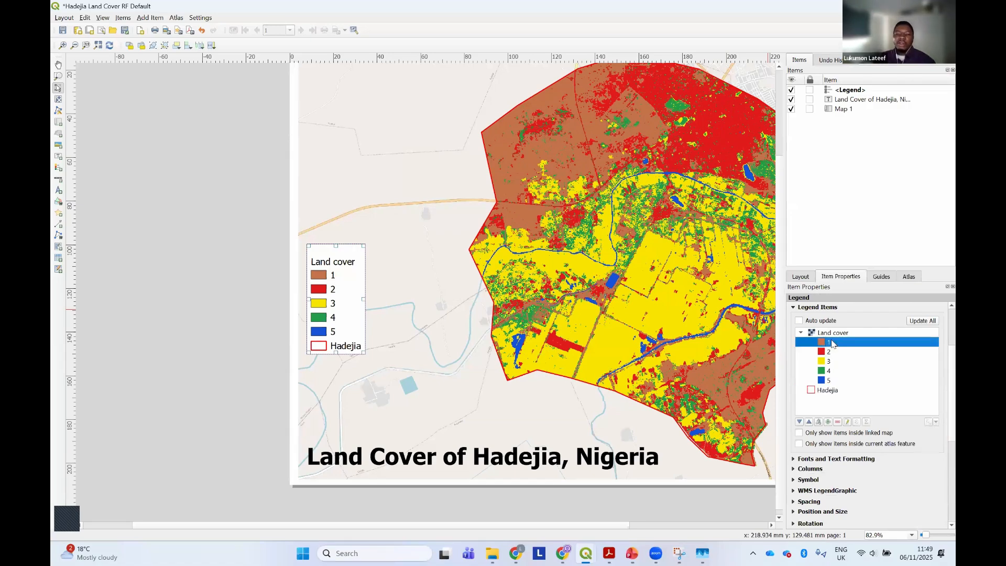
pyautogui.click(632, 552)
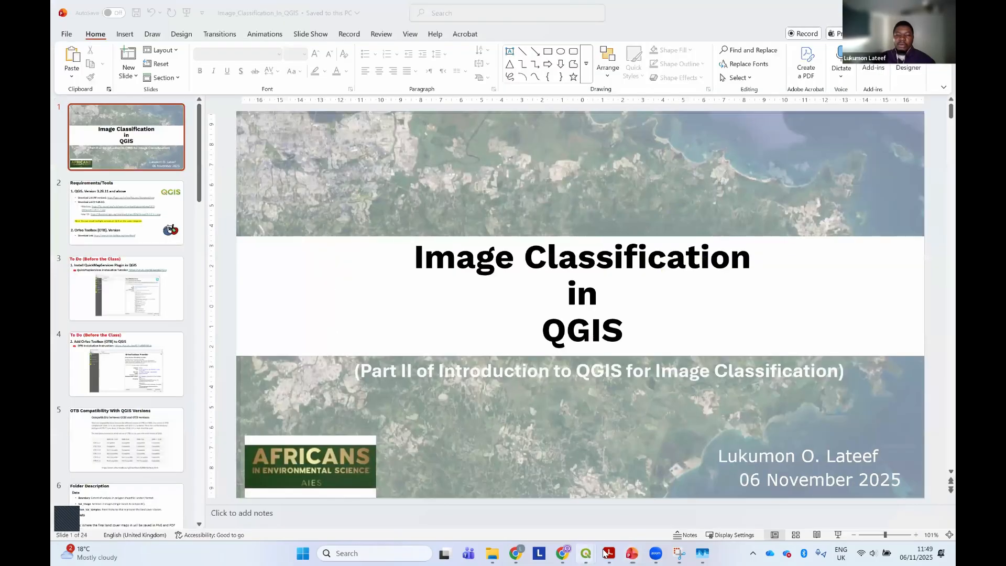
pyautogui.click(608, 553)
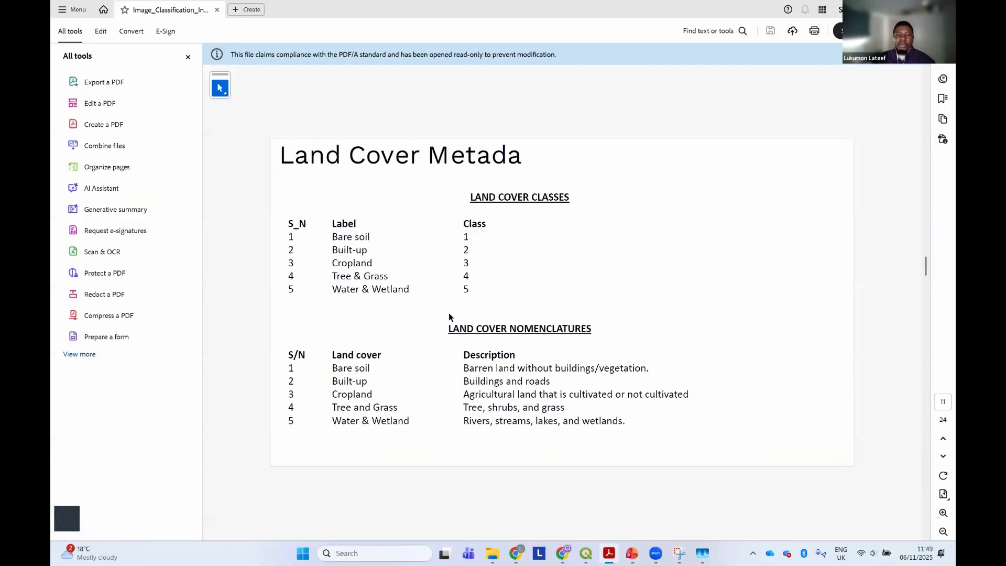
pyautogui.tripleClick(367, 238)
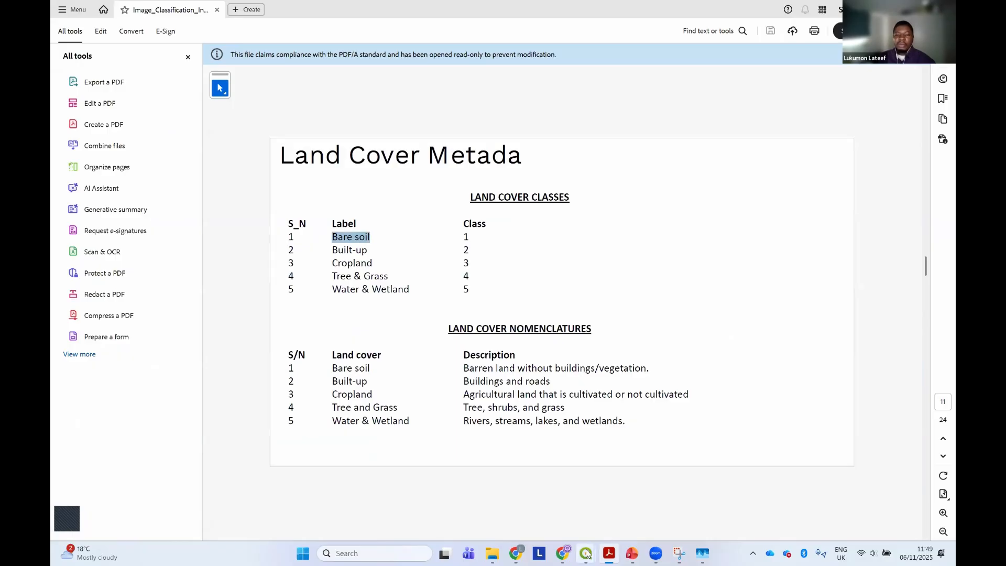
pyautogui.click(633, 487)
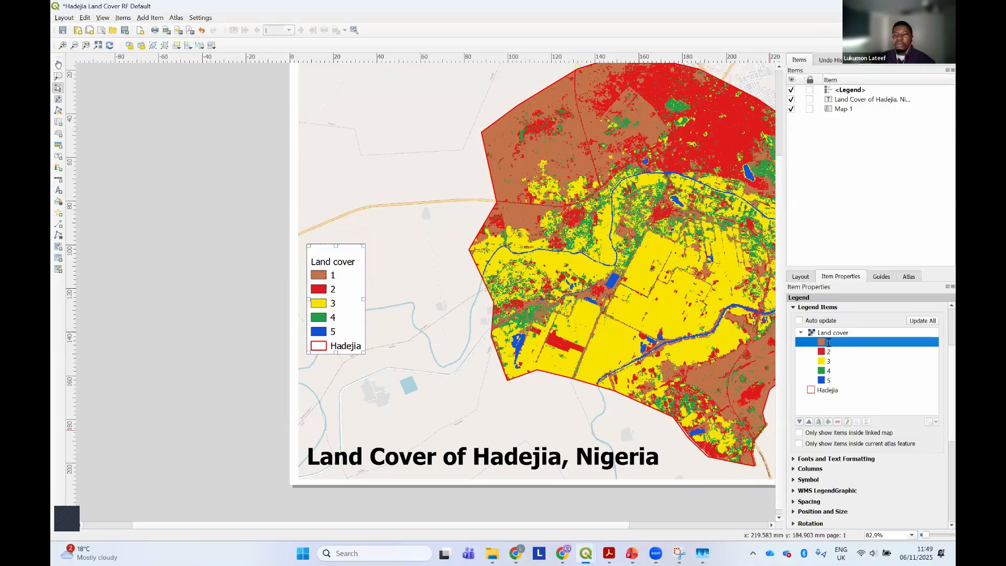
pyautogui.doubleClick(827, 342)
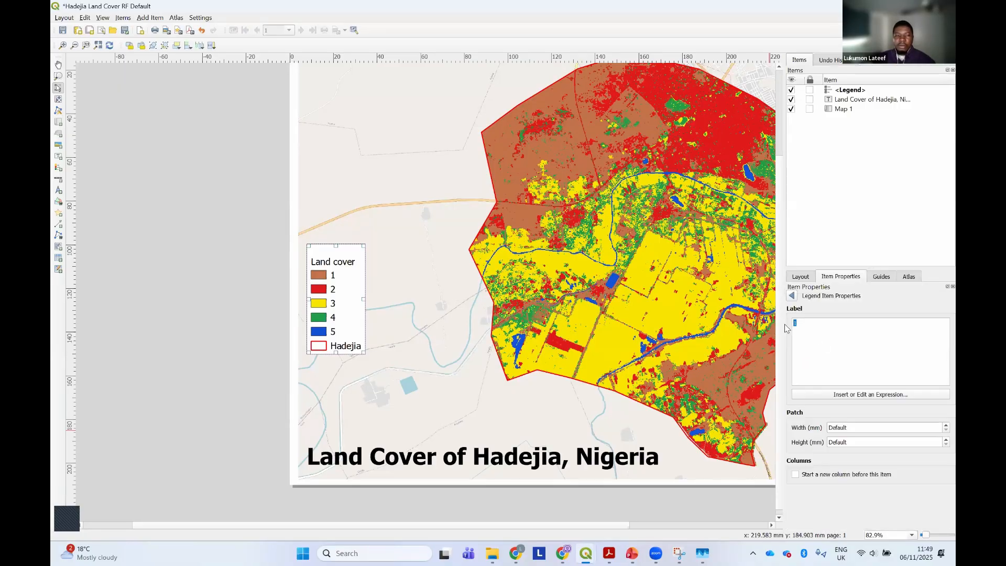
pyautogui.write('Bare soil')
pyautogui.click(792, 295)
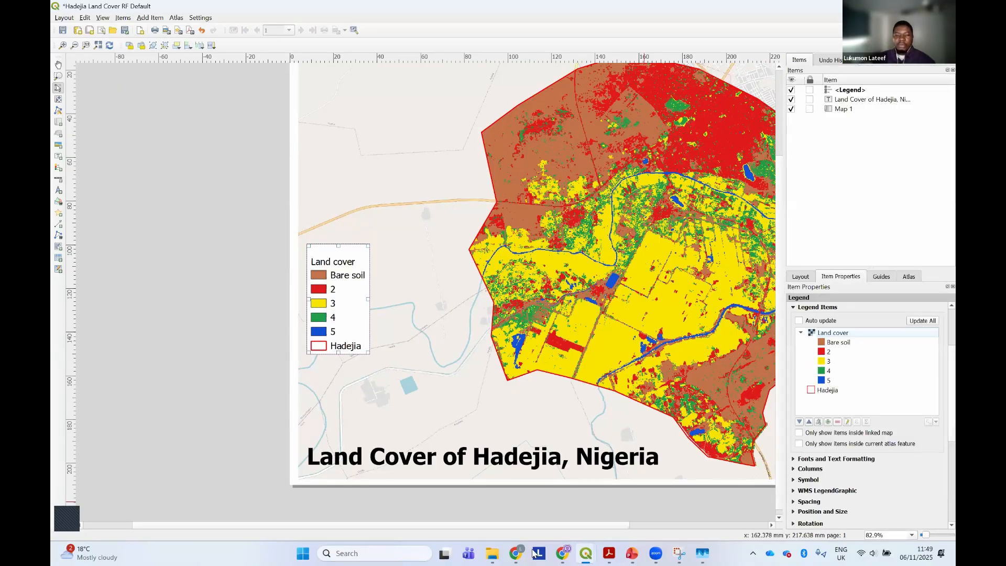
# Copy the class 2 label from the PDF's land cover table and relabel legend class 2 as "Built-up"
pyautogui.click(609, 553)
pyautogui.moveTo(370, 249); pyautogui.dragTo(325, 251)
pyautogui.hotkey('ctrl', 'c')
pyautogui.moveTo(585, 552)
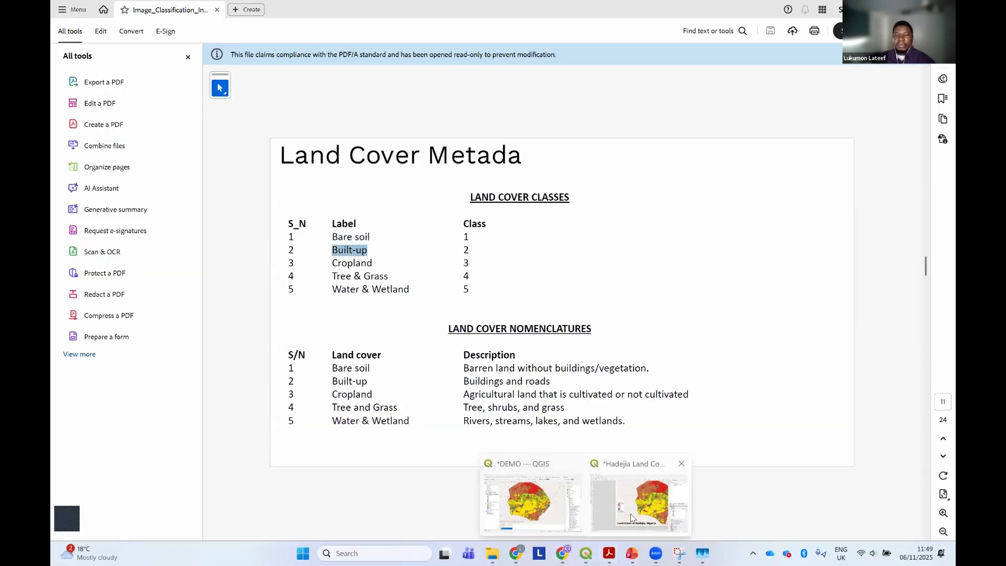
pyautogui.click(631, 517)
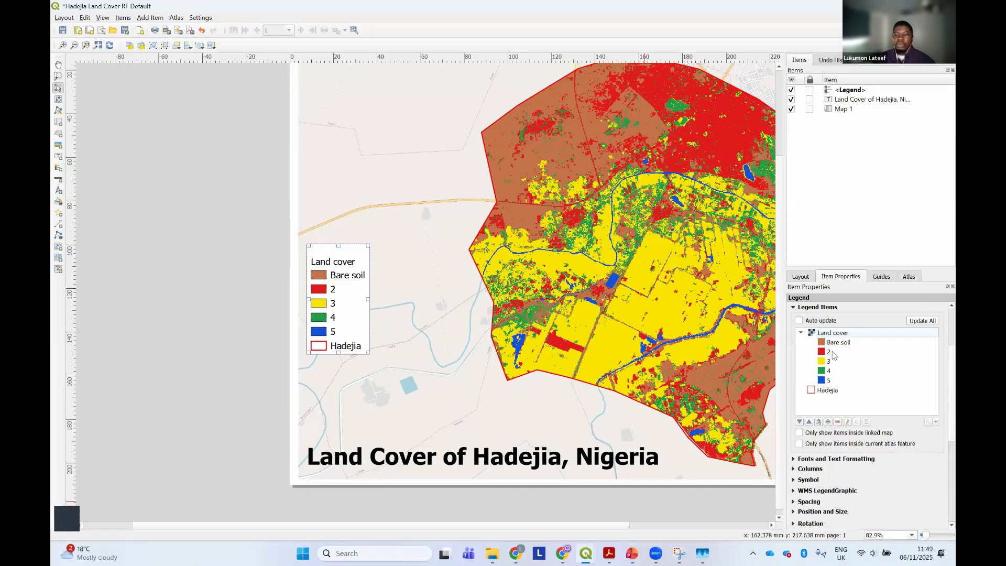
pyautogui.doubleClick(830, 352)
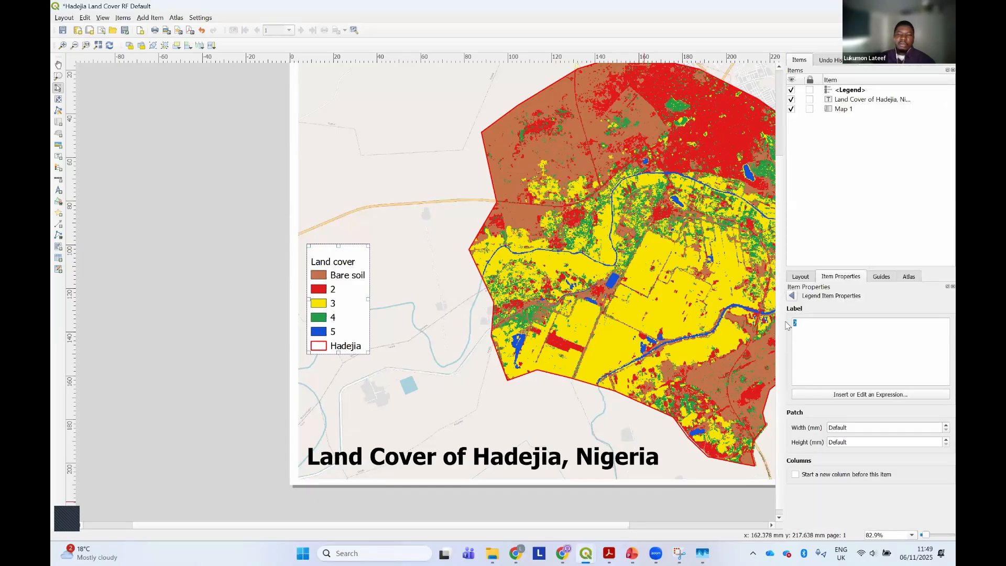
pyautogui.hotkey('ctrl', 'v')
pyautogui.click(792, 297)
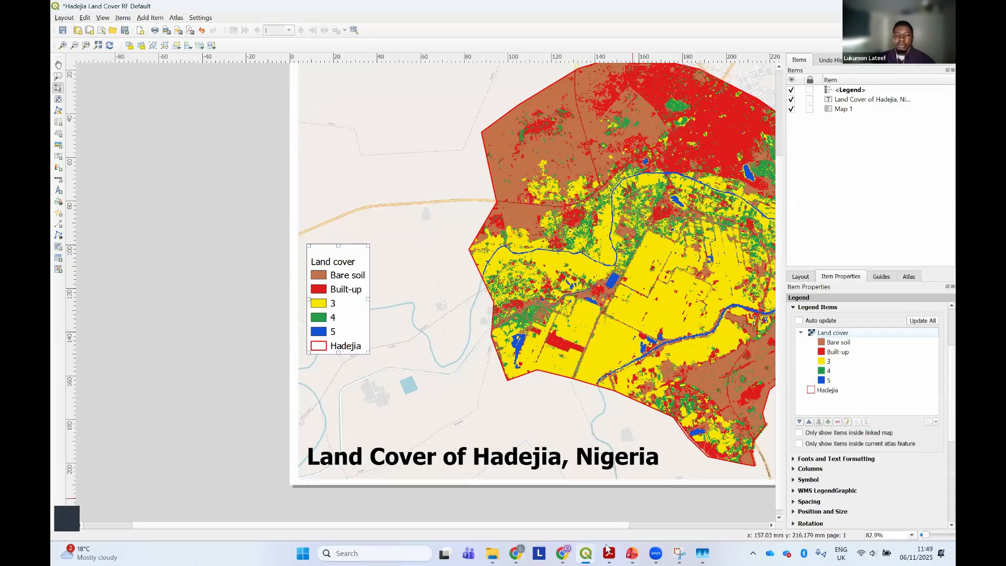
# Copy the class 3 label from the PDF's land cover table and relabel legend class 3 as "Cropland"
pyautogui.hotkey('alt', 'Tab')
pyautogui.click(341, 264)
pyautogui.moveTo(335, 265); pyautogui.dragTo(365, 266)
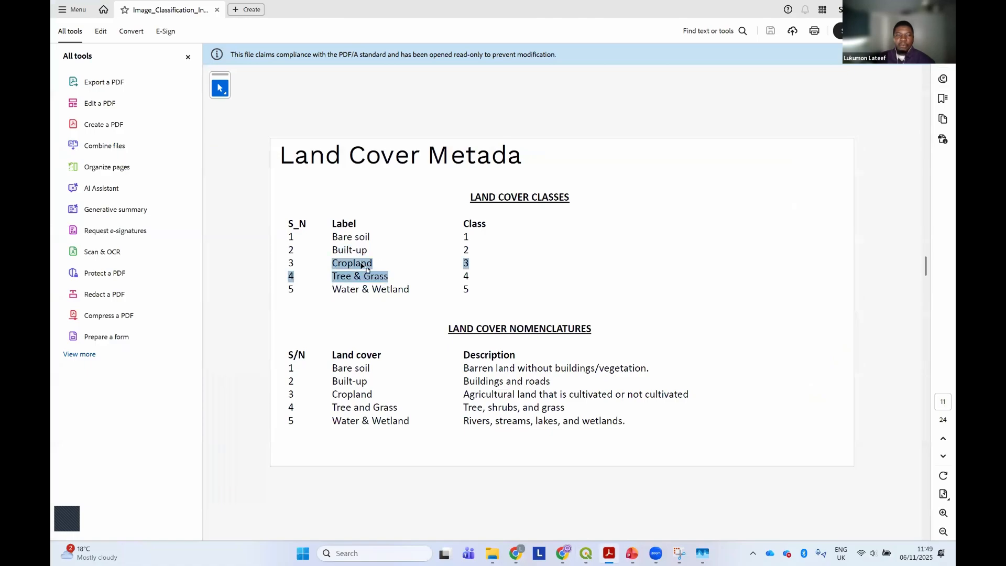
pyautogui.click(332, 265)
pyautogui.doubleClick(376, 264)
pyautogui.hotkey('ctrl', 'c')
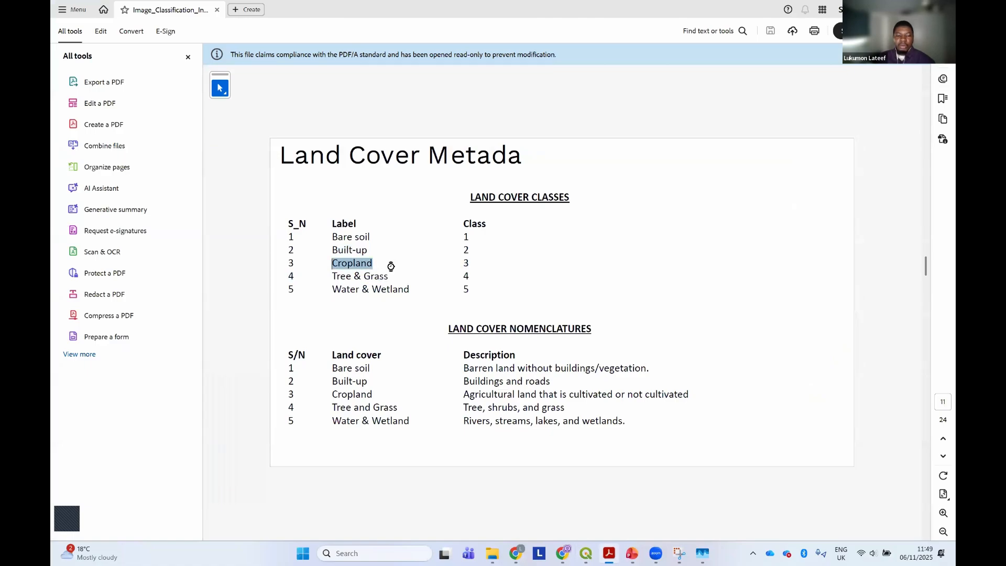
pyautogui.click(634, 524)
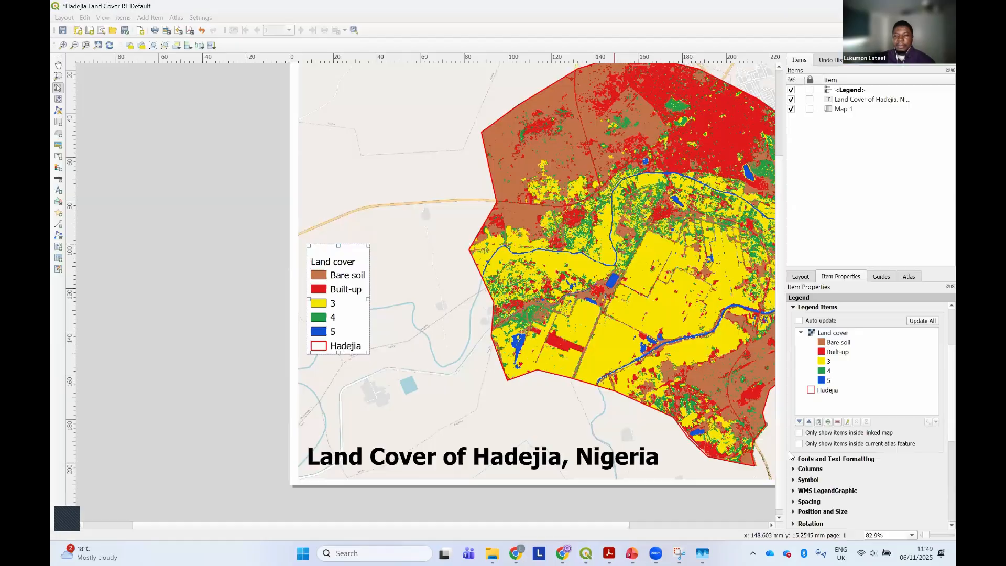
pyautogui.doubleClick(830, 362)
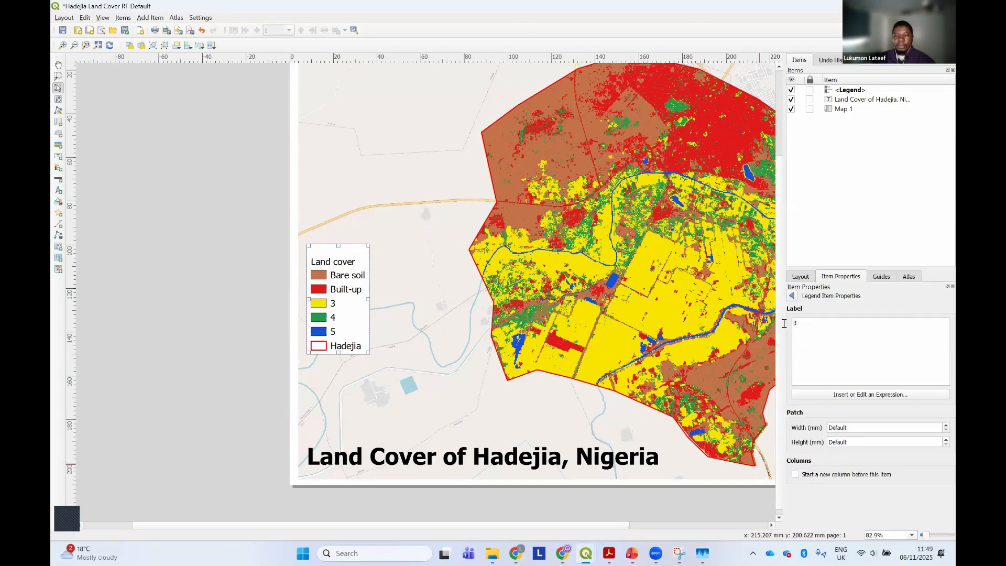
pyautogui.doubleClick(794, 322)
pyautogui.hotkey('ctrl', 'v')
pyautogui.click(792, 295)
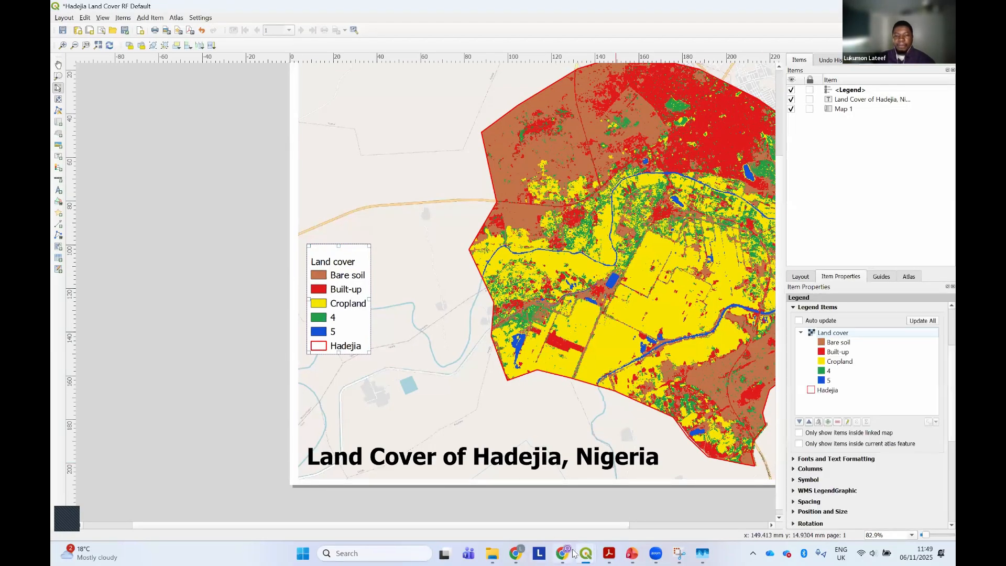
# Select the class 4 label "Tree & Grass" in the PDF's land cover classes table for the legend
pyautogui.click(609, 553)
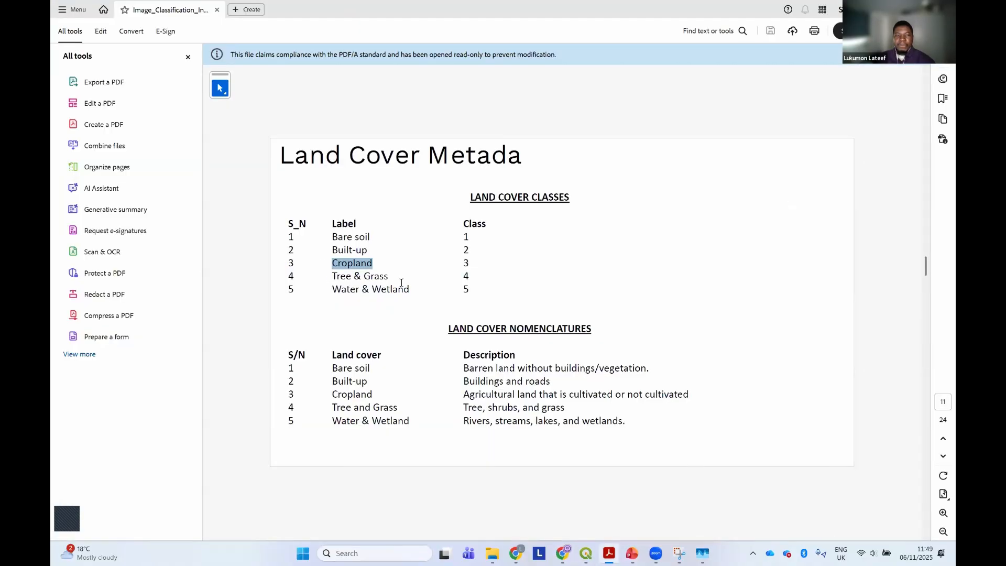
pyautogui.moveTo(332, 276); pyautogui.dragTo(393, 275)
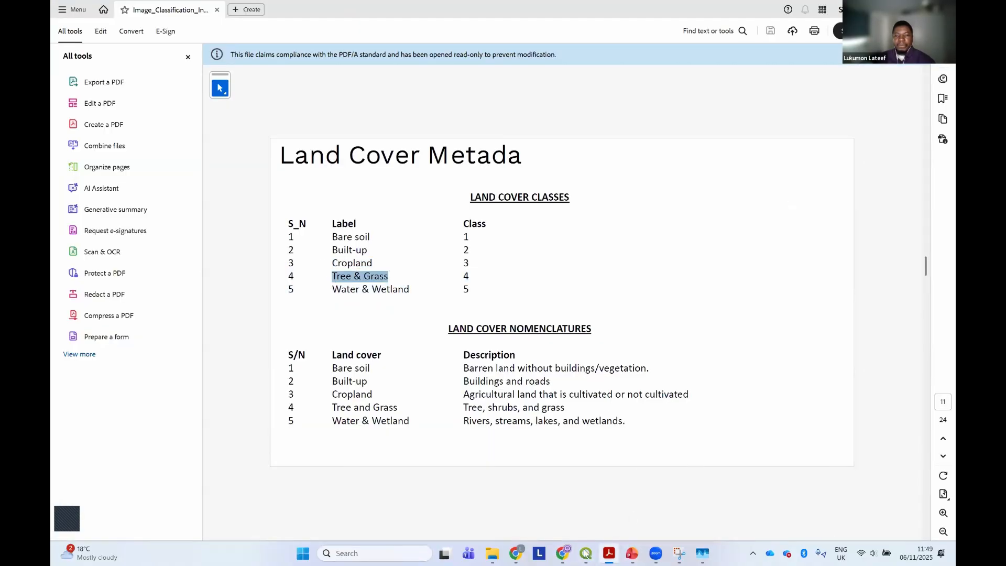
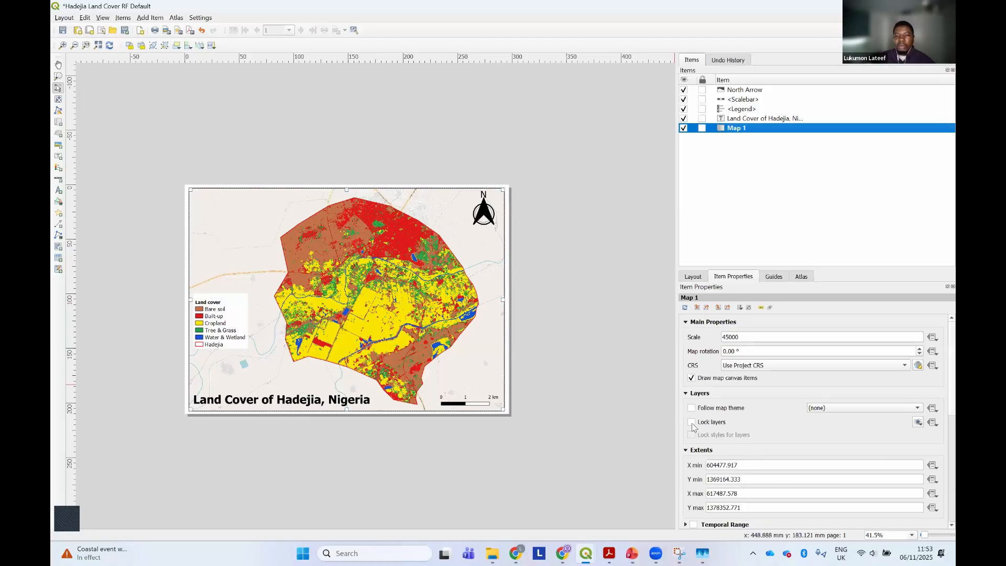
# Lock the layers and the layer styles for Map 1 in the print layout
pyautogui.click(692, 422)
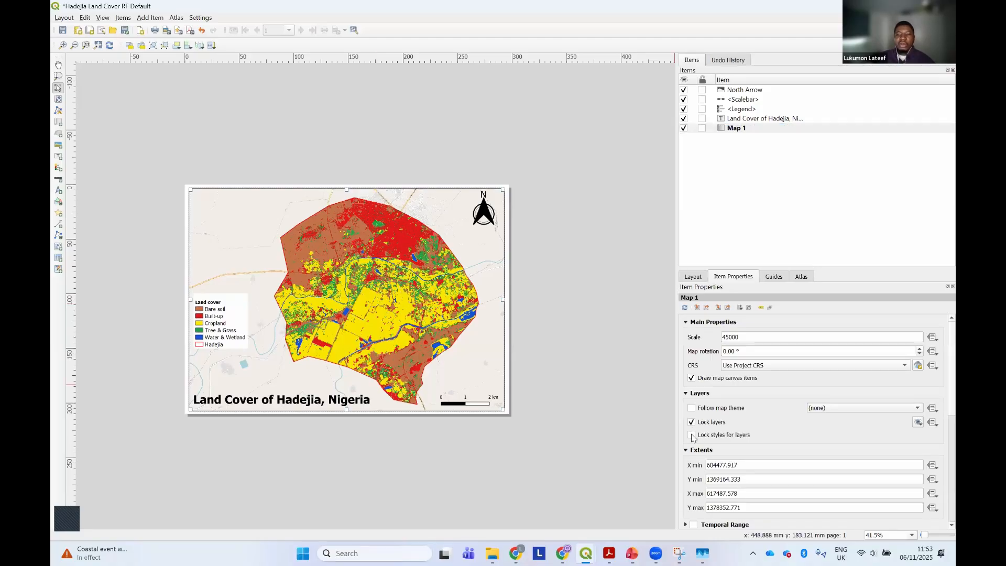
pyautogui.click(691, 436)
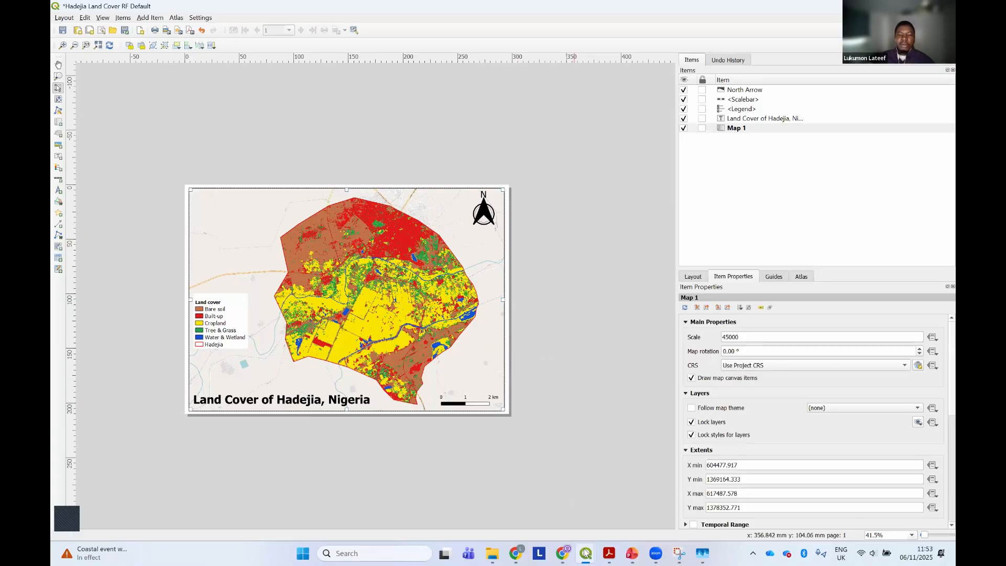
# Hide the Hadejia_LC_RF_Default_Clipped and OSM Standard layers in the main QGIS project, return to the print layout and deselect the map
pyautogui.moveTo(587, 554)
pyautogui.click(538, 516)
pyautogui.click(76, 189)
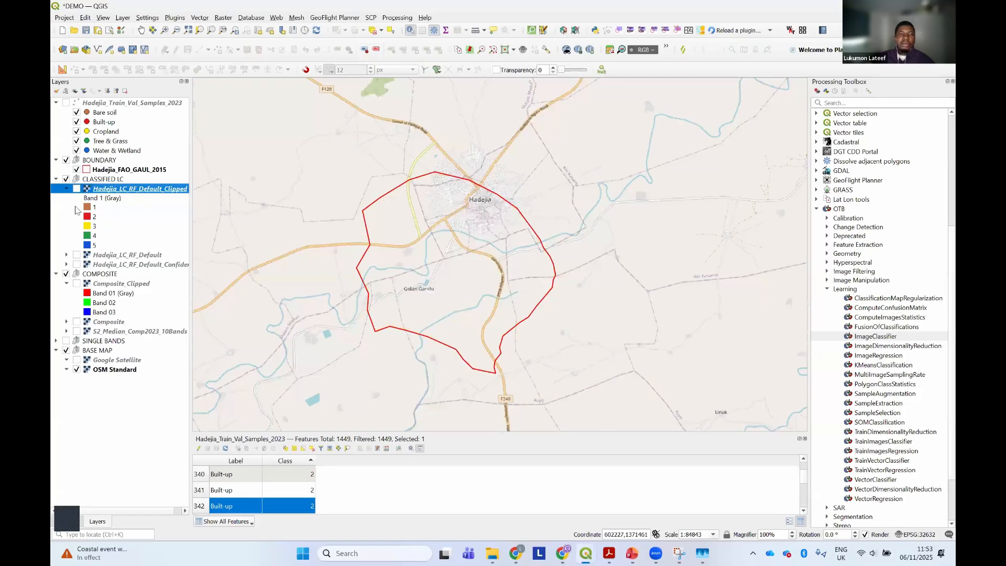
pyautogui.click(77, 370)
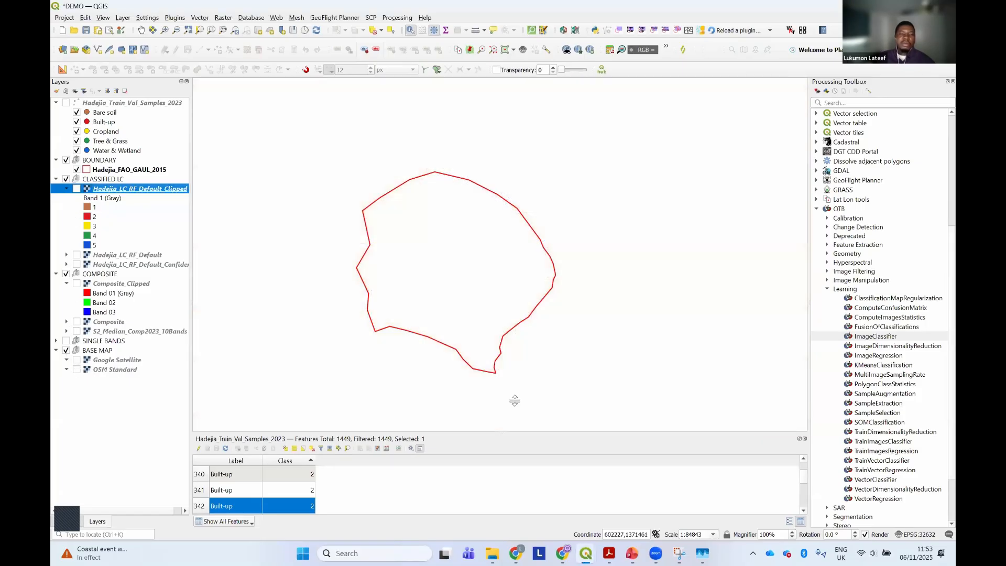
pyautogui.moveTo(586, 553)
pyautogui.click(629, 503)
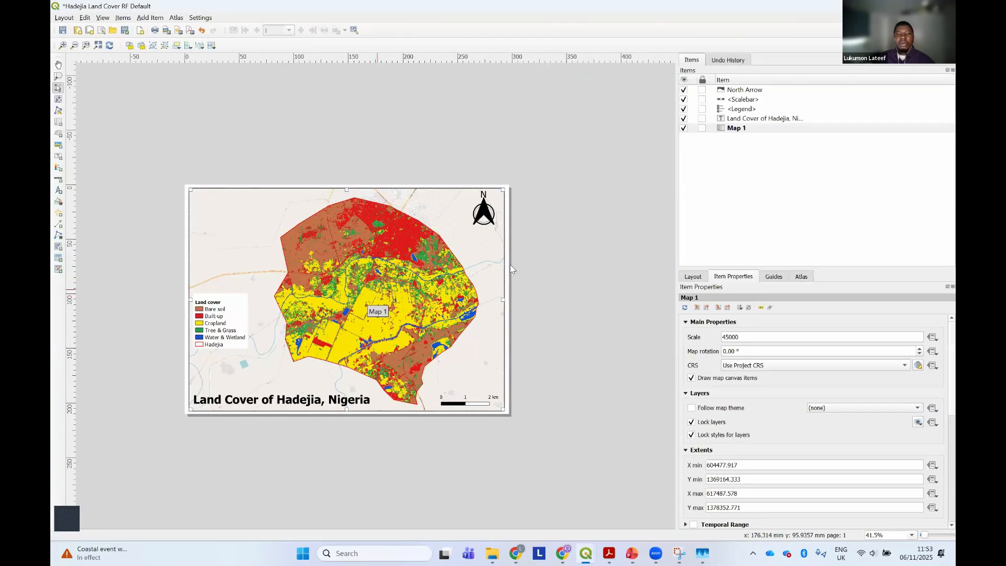
pyautogui.click(525, 262)
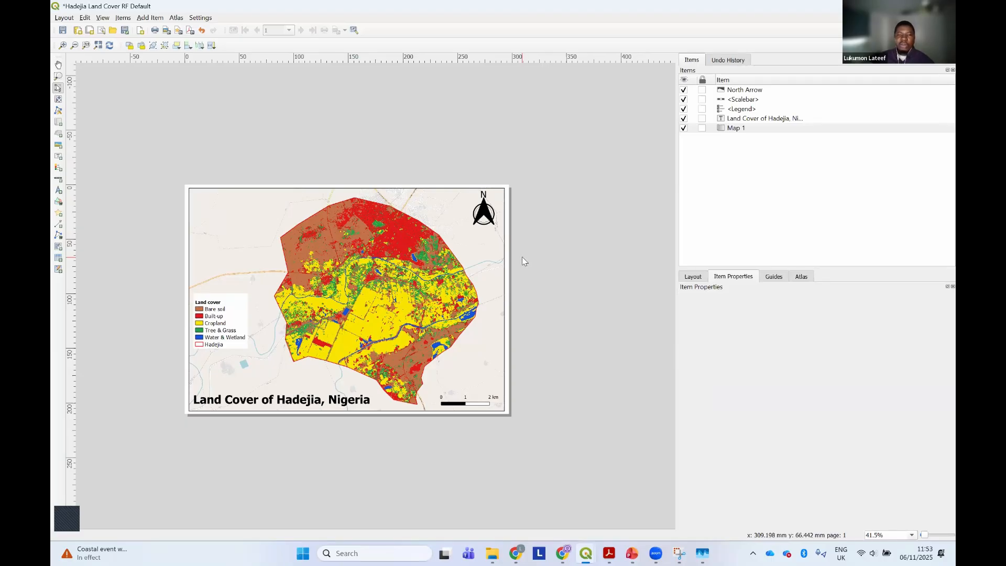
# Switch to File Explorer and open the Hadejia_LC_RF_Confusion_Matrix text file from the Confusion_Matrix folder in Outputs
pyautogui.click(491, 554)
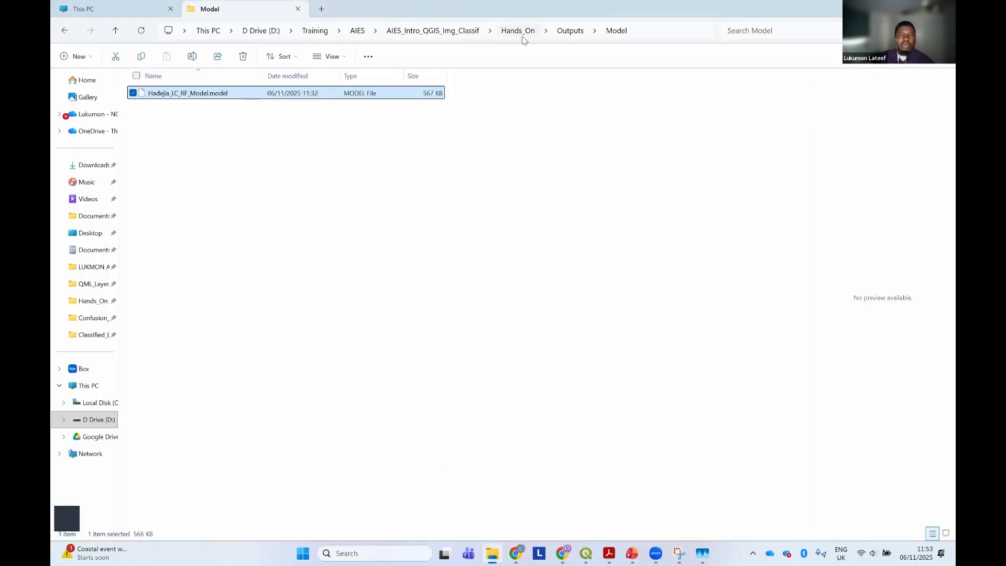
pyautogui.click(570, 30)
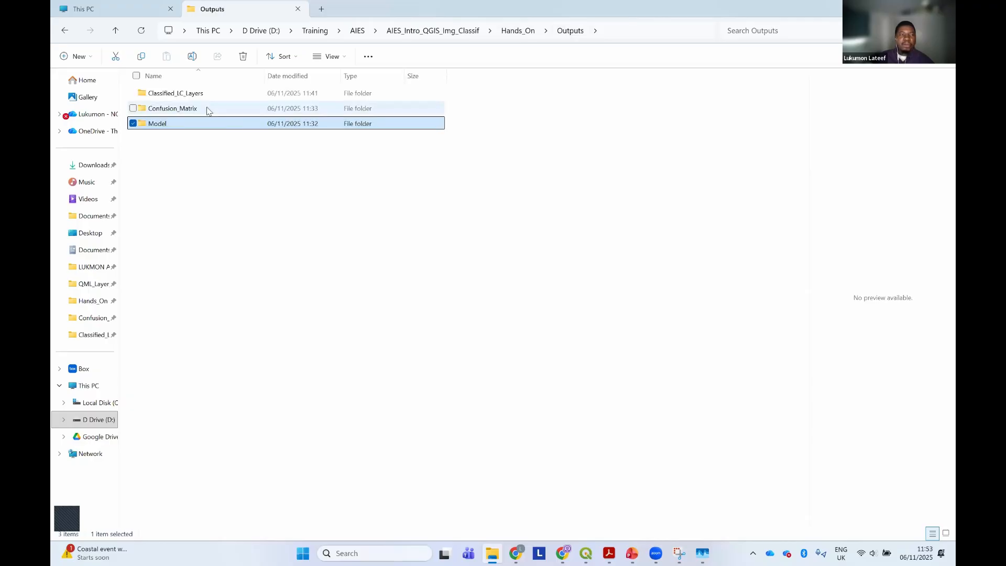
pyautogui.doubleClick(207, 111)
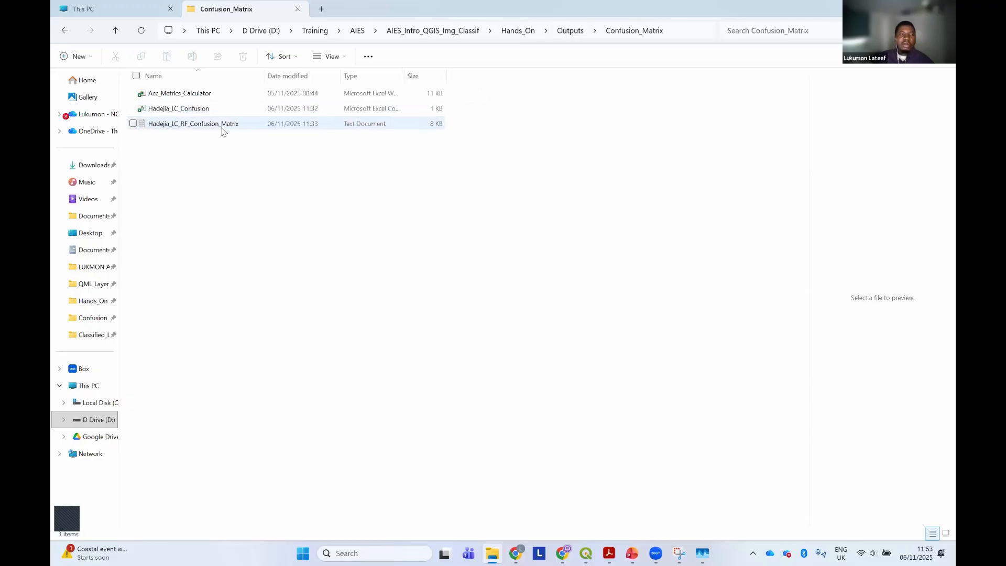
pyautogui.click(225, 126)
pyautogui.click(224, 126)
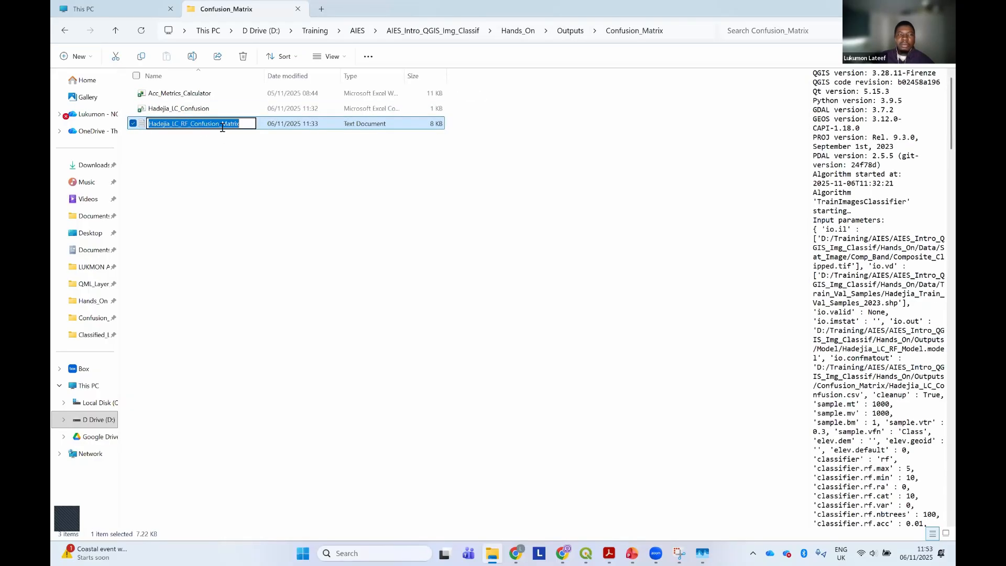
pyautogui.click(275, 126)
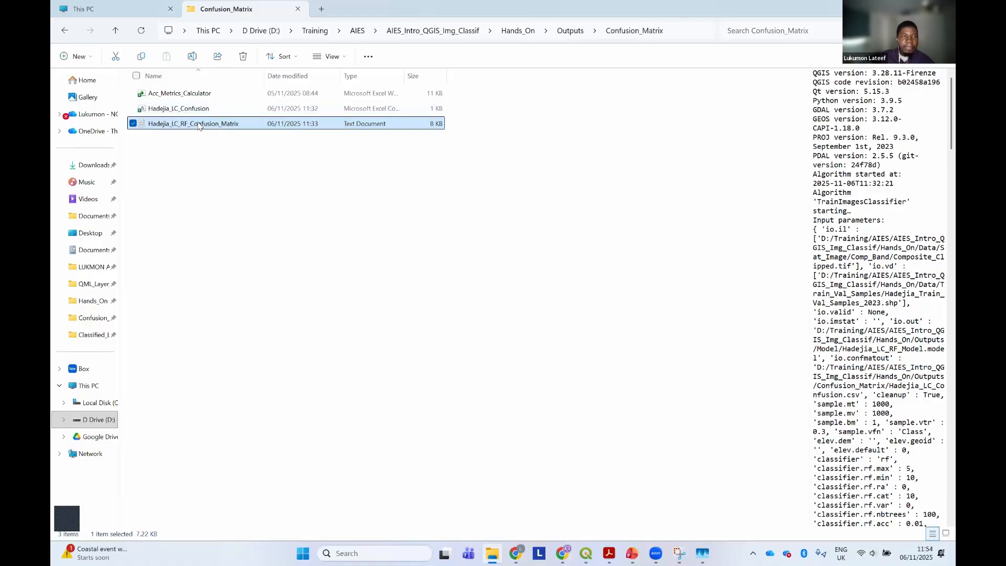
pyautogui.doubleClick(199, 125)
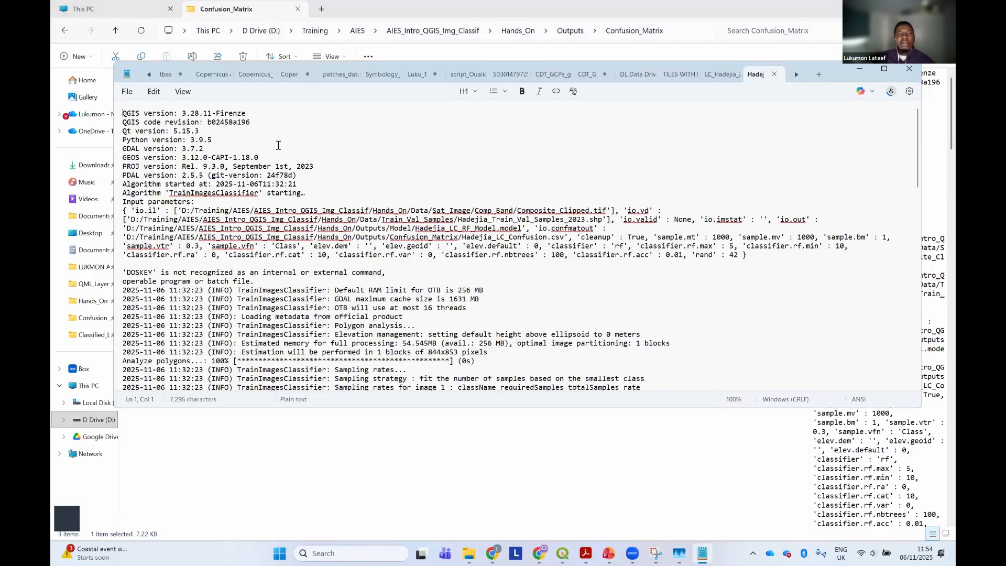
# Examine the confusion matrix, the per-class precision, recall and F-scores, and the Kappa index in the training log
pyautogui.scroll(-1, 316, 226)
pyautogui.scroll(-15, 316, 226)
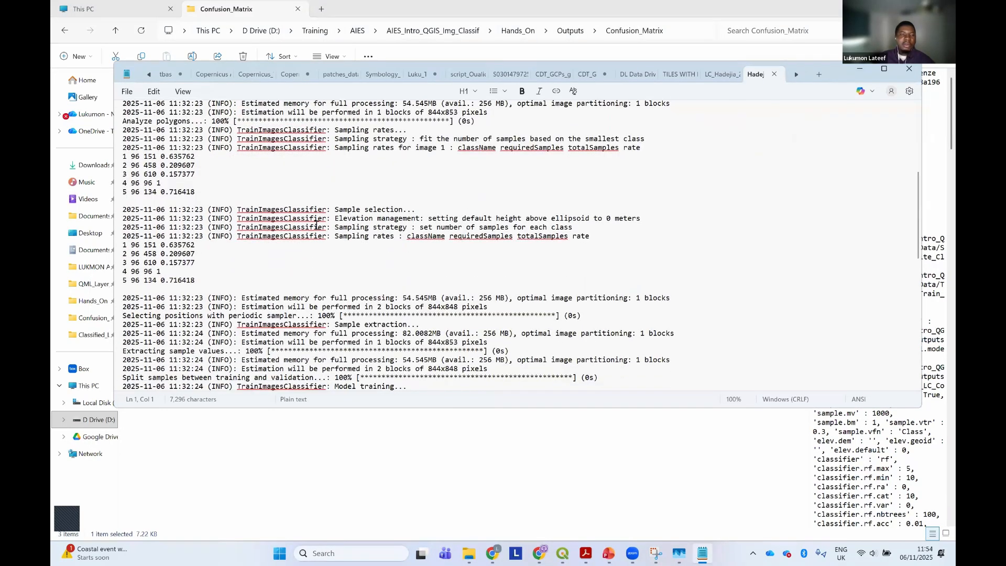
pyautogui.scroll(4, 325, 221)
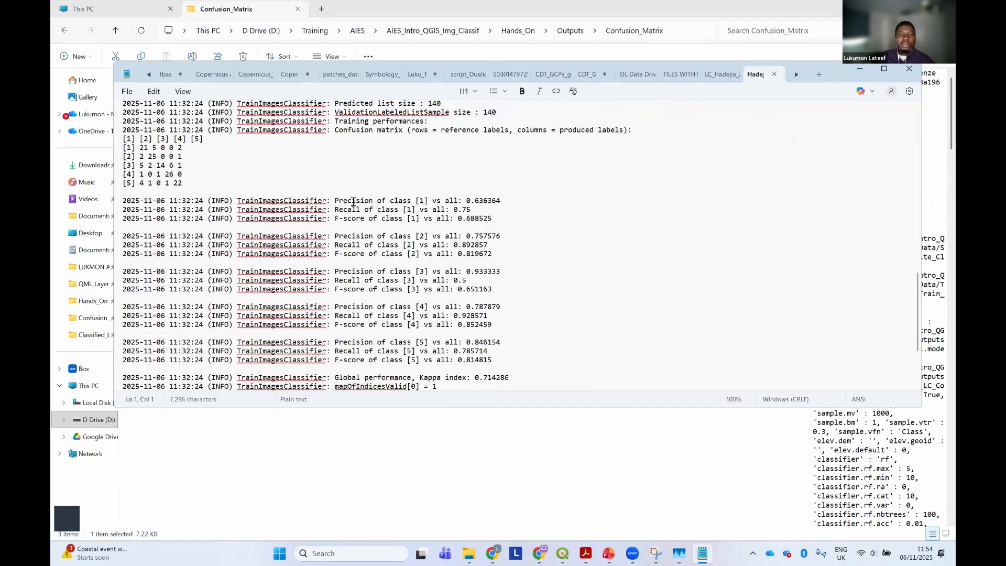
pyautogui.moveTo(339, 199); pyautogui.dragTo(459, 199)
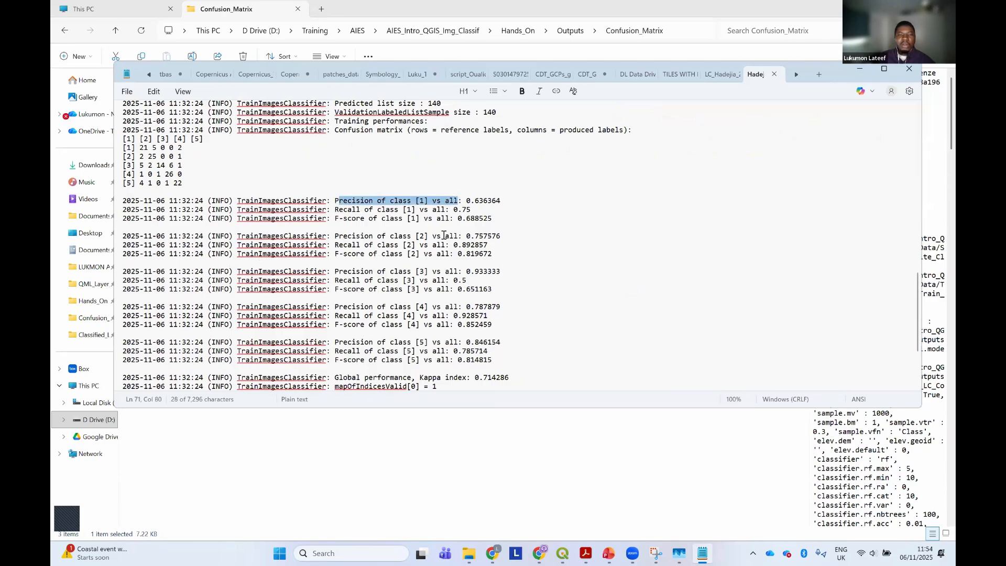
pyautogui.scroll(-3, 443, 236)
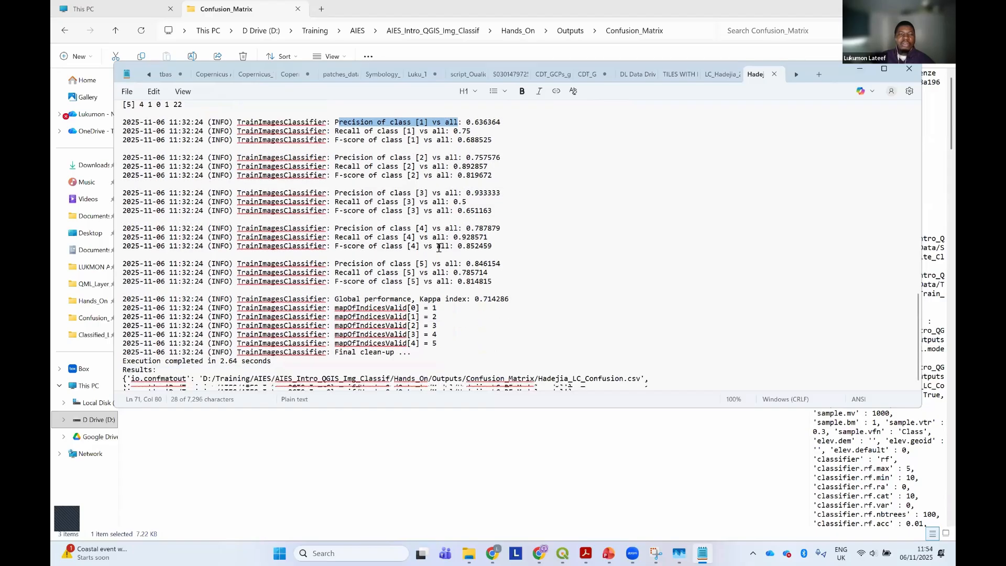
pyautogui.scroll(-1, 442, 241)
pyautogui.moveTo(420, 269); pyautogui.dragTo(515, 273)
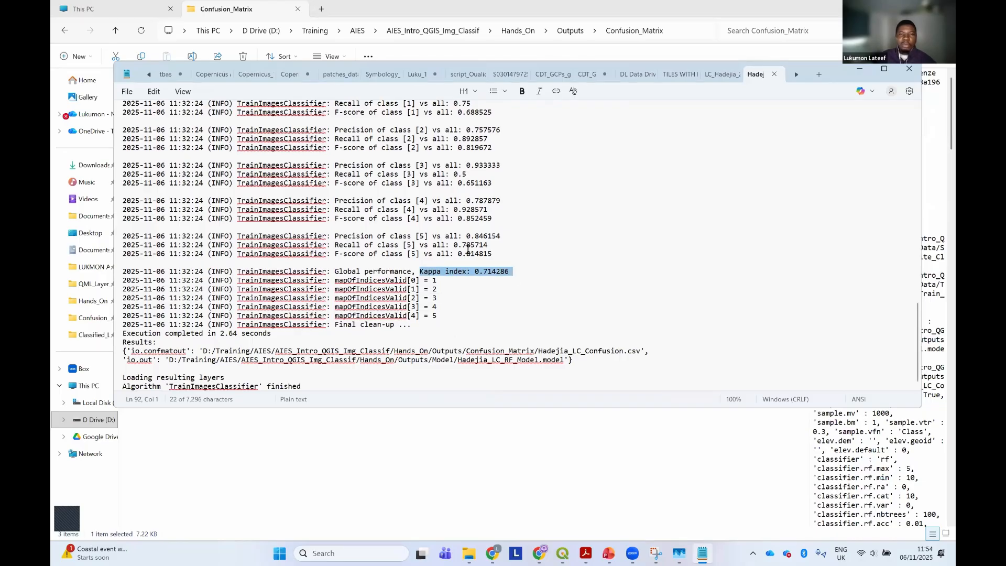
pyautogui.scroll(1, 467, 249)
pyautogui.scroll(2, 463, 245)
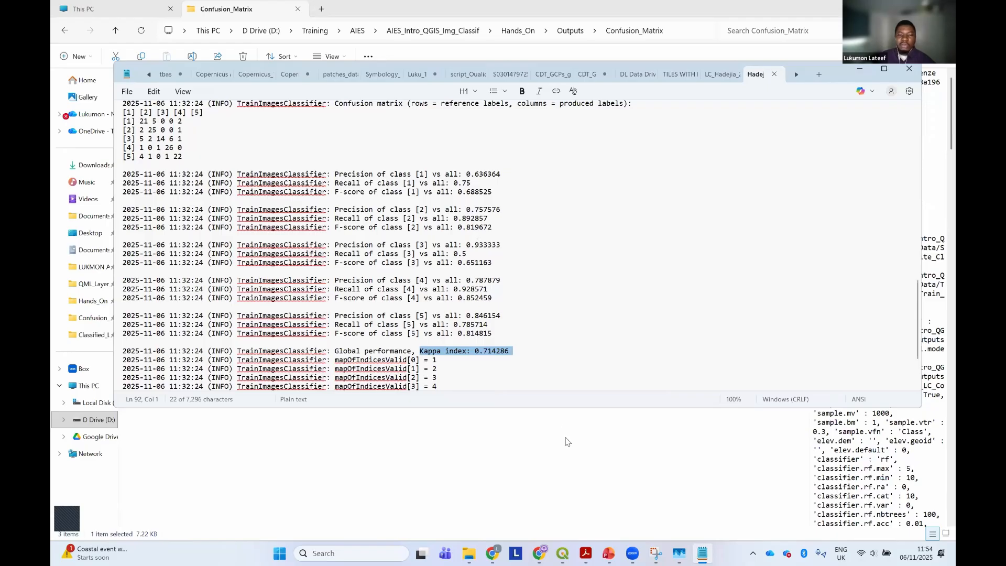
# Switch to the Acrobat PDF and consult the Expected Outcome page explaining the confusion matrix and accuracy terms
pyautogui.click(585, 553)
pyautogui.scroll(-7, 526, 292)
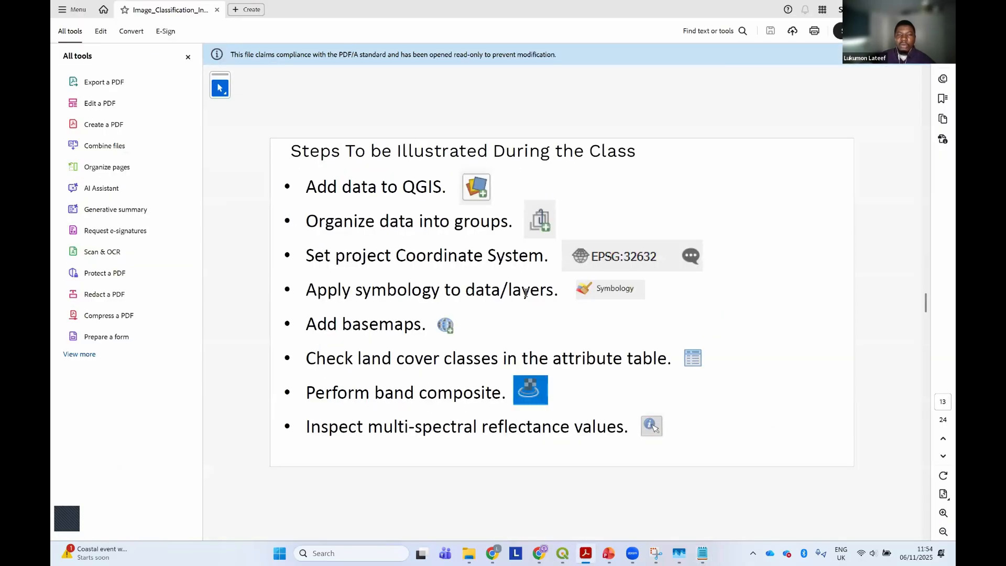
pyautogui.scroll(-2, 526, 296)
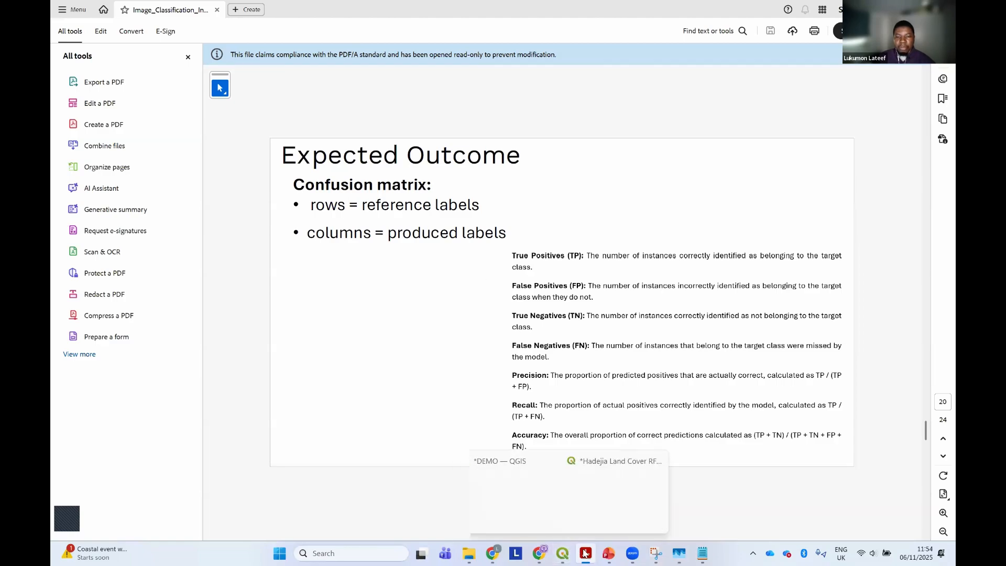
# Open the Acc_Metrics_Calculator workbook and the Hadejia_LC_Confusion file in Excel from the Confusion_Matrix folder
pyautogui.moveTo(478, 553)
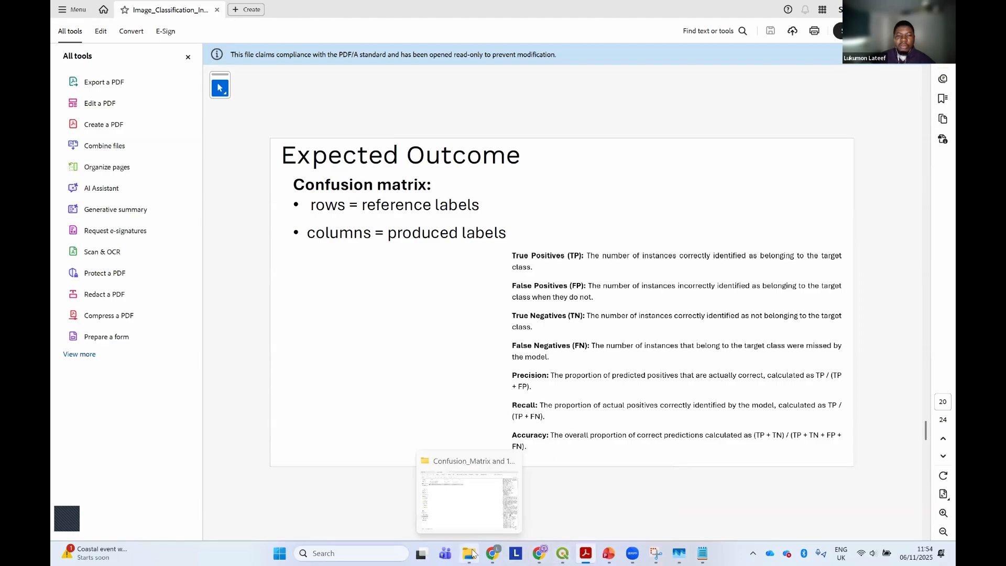
pyautogui.click(453, 528)
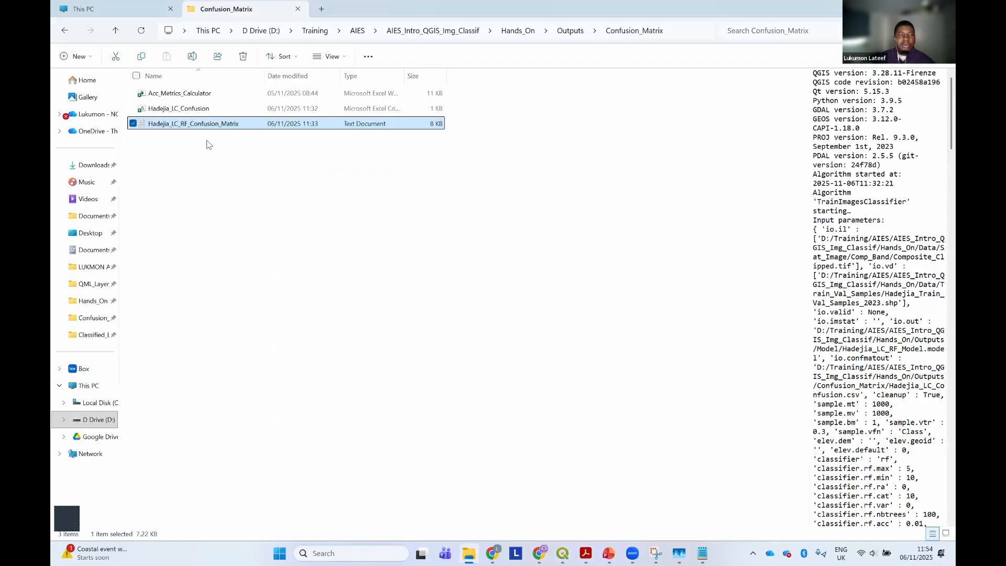
pyautogui.doubleClick(208, 94)
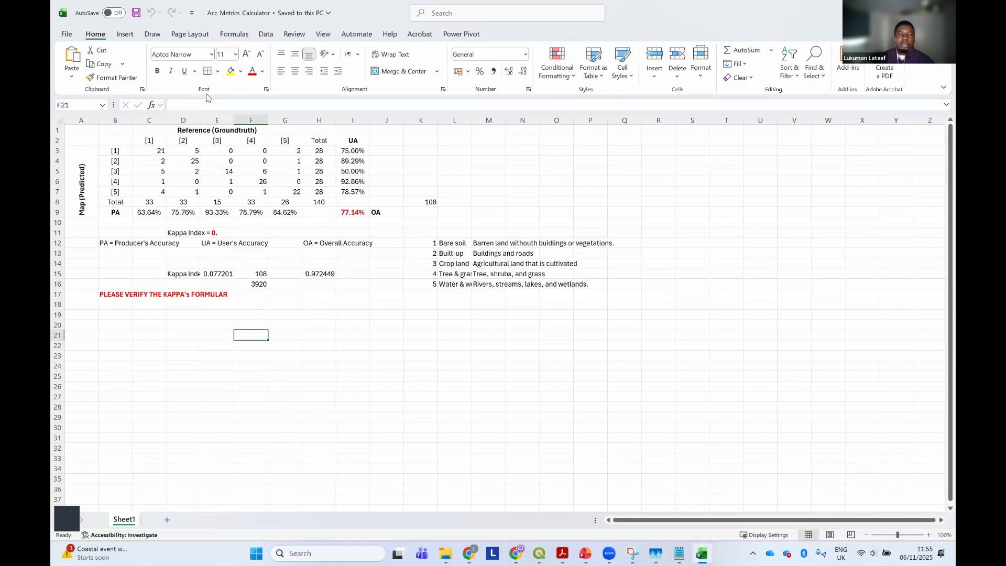
pyautogui.moveTo(478, 552)
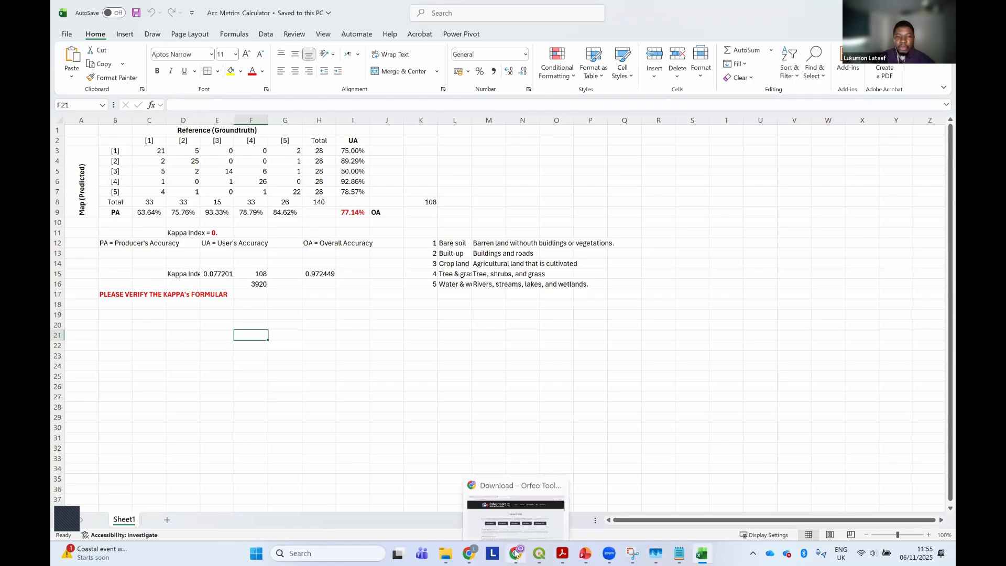
pyautogui.click(445, 553)
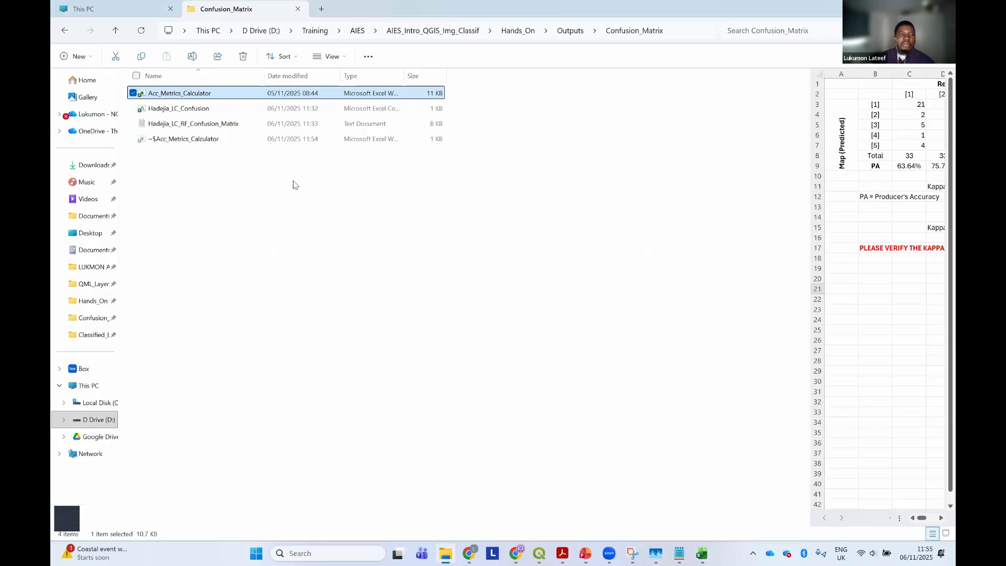
pyautogui.click(210, 110)
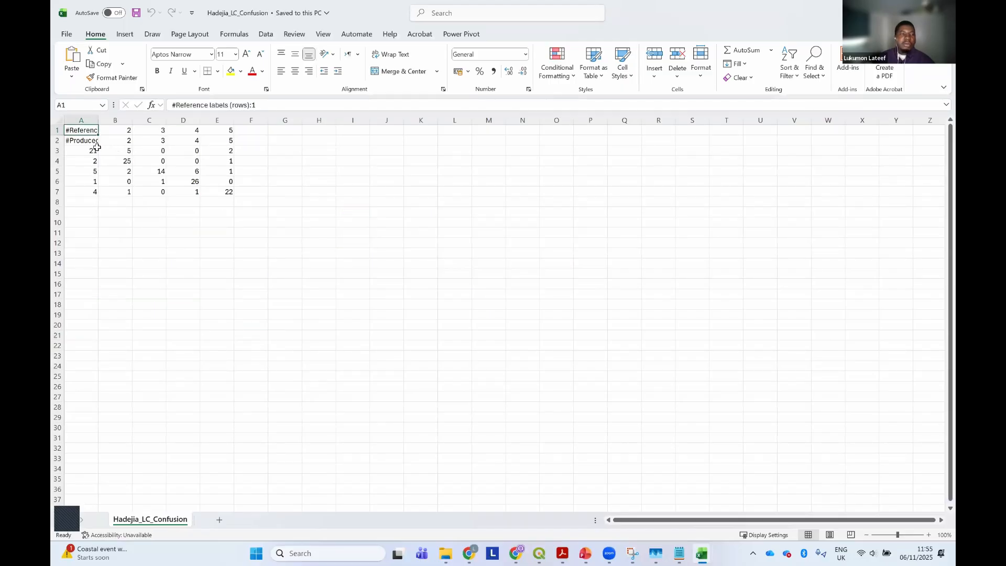
# Examine the reference label row, the produced label row and the first row of matrix values in Hadejia_LC_Confusion
pyautogui.click(96, 151)
pyautogui.hotkey('shift', 'Right')
pyautogui.hotkey('shift', 'Right')
pyautogui.hotkey('shift', 'Right')
pyautogui.hotkey('shift', 'Right')
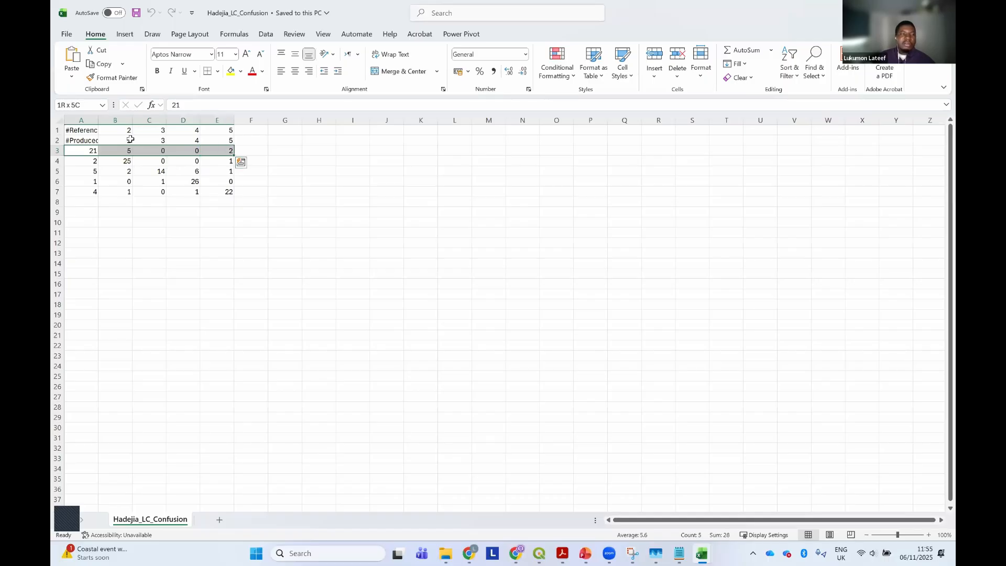
pyautogui.click(112, 133)
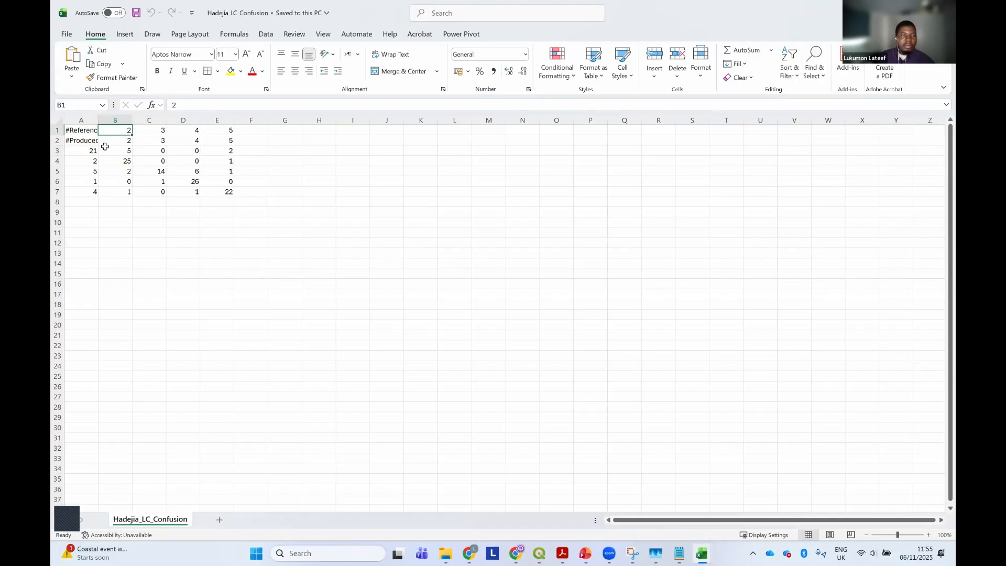
pyautogui.click(90, 134)
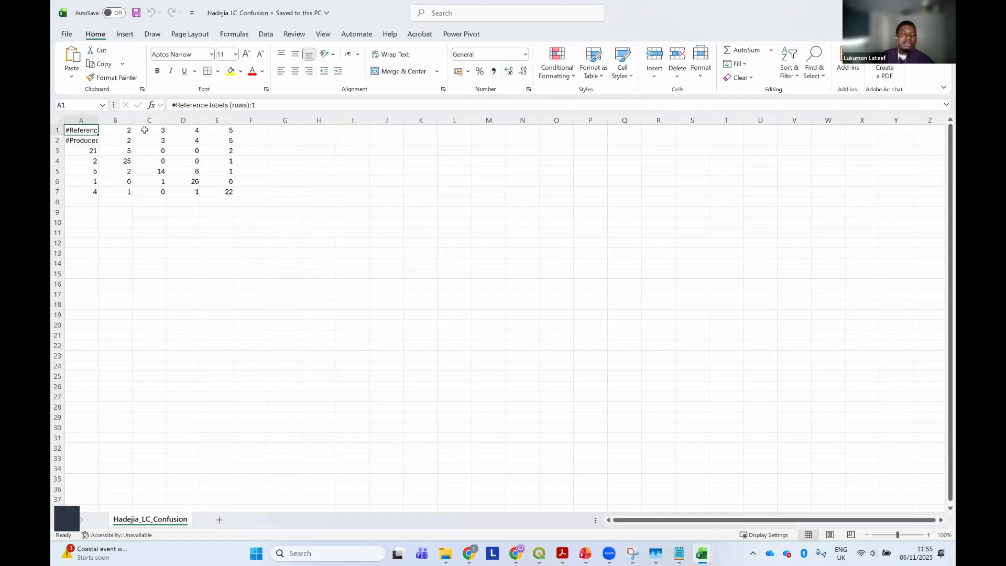
pyautogui.click(131, 129)
pyautogui.click(245, 130)
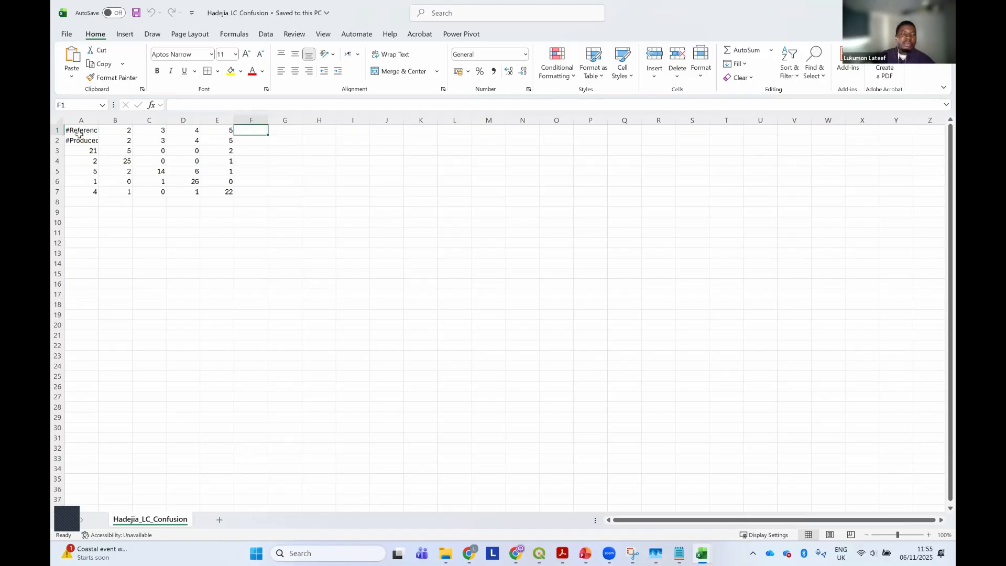
pyautogui.click(78, 130)
pyautogui.click(80, 140)
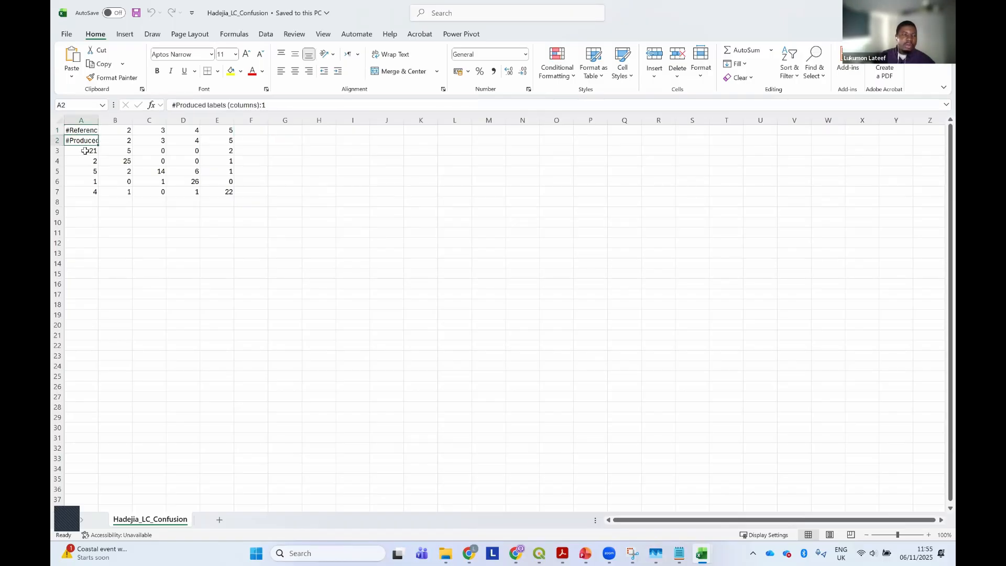
# Copy the confusion matrix values in A3:E7 of Hadejia_LC_Confusion and shrink its window to reveal the Acc_Metrics_Calculator workbook
pyautogui.click(86, 151)
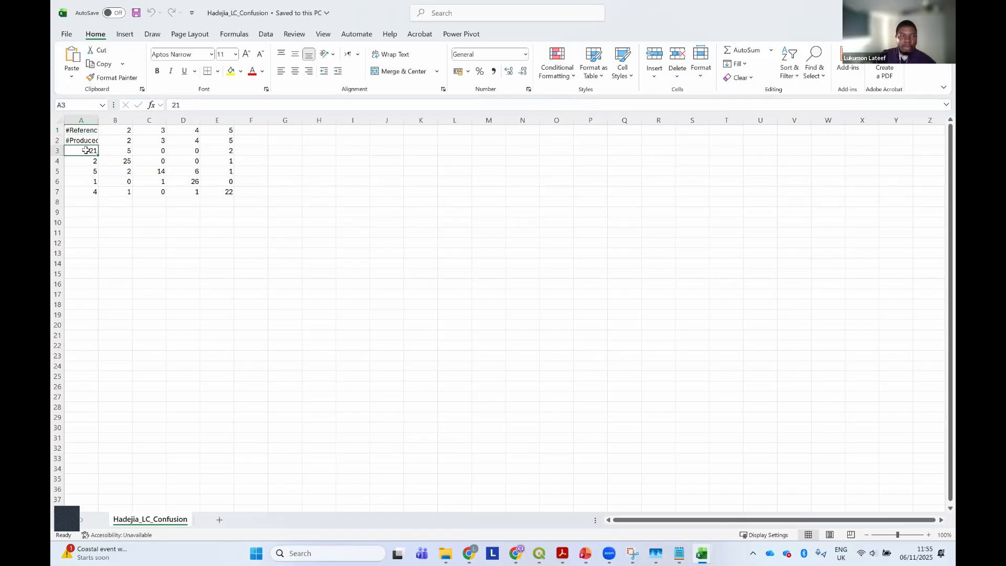
pyautogui.hotkey('shift', 'Right')
pyautogui.hotkey('shift', 'Right')
pyautogui.hotkey('shift', 'Right')
pyautogui.hotkey('shift', 'Right')
pyautogui.hotkey('shift', 'Down')
pyautogui.hotkey('shift', 'Down')
pyautogui.hotkey('shift', 'Down')
pyautogui.hotkey('shift', 'Down')
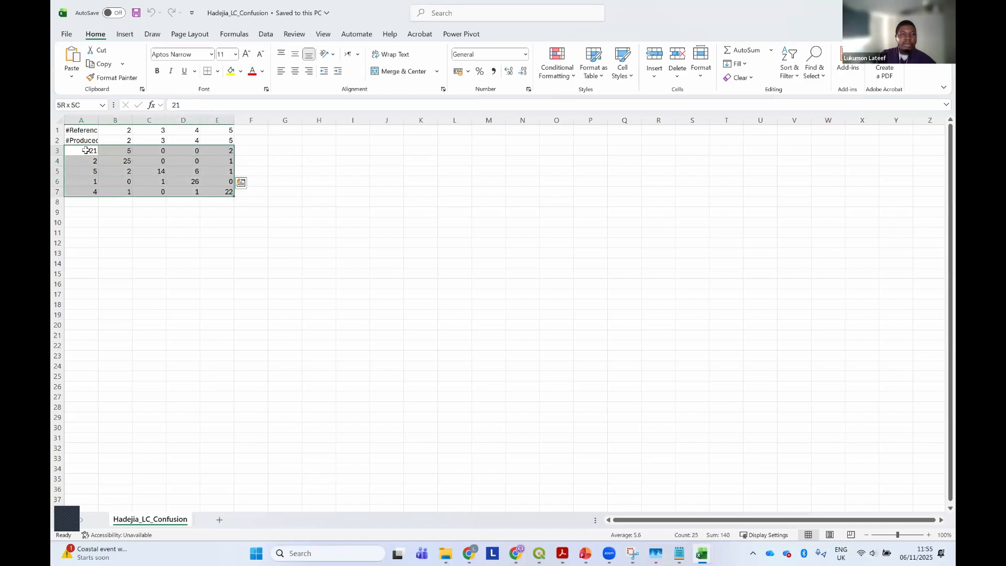
pyautogui.rightClick(165, 163)
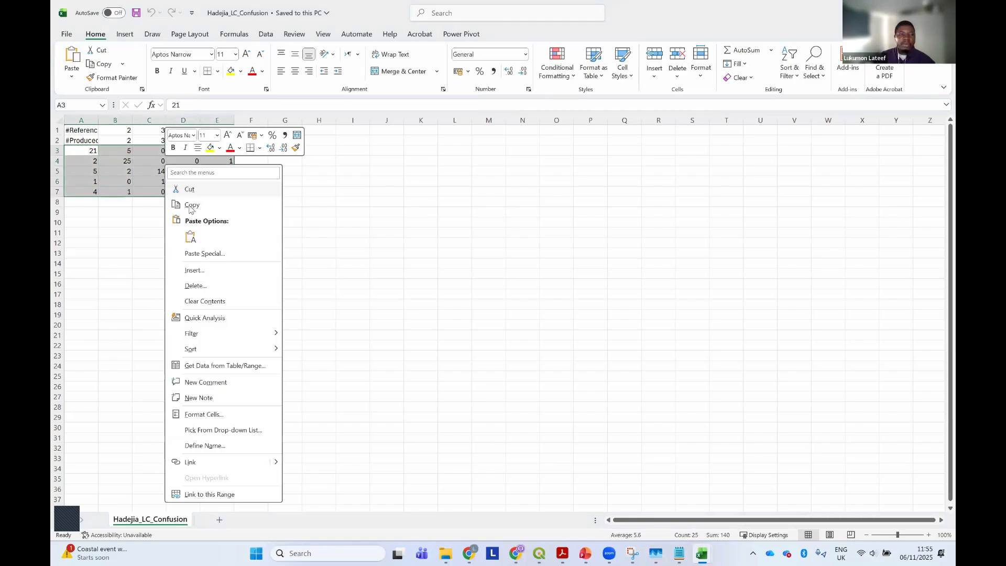
pyautogui.click(190, 207)
pyautogui.click(891, 13)
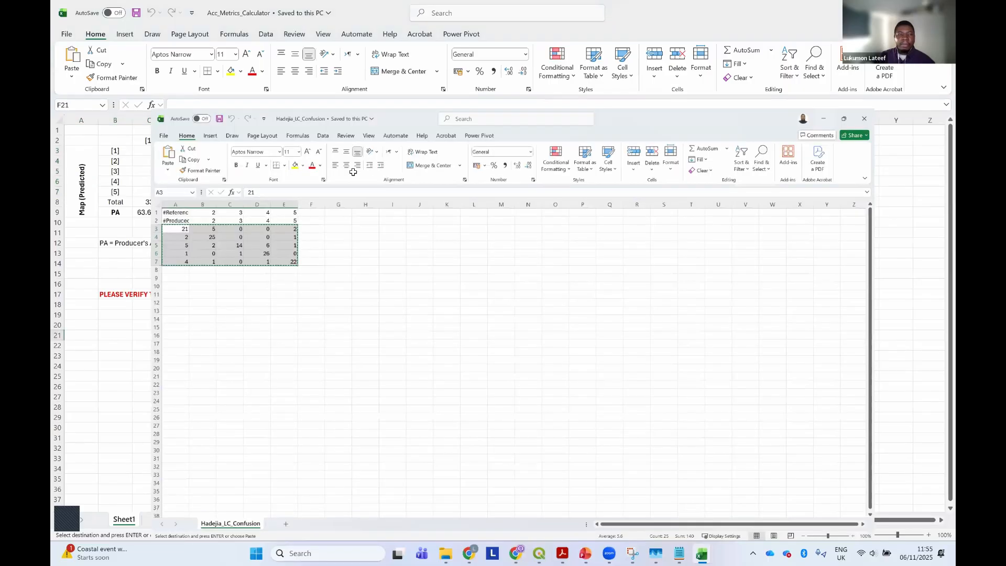
# Bring the Acc_Metrics_Calculator workbook forward and review its reference class headers [1] to [5] in row 2
pyautogui.click(157, 151)
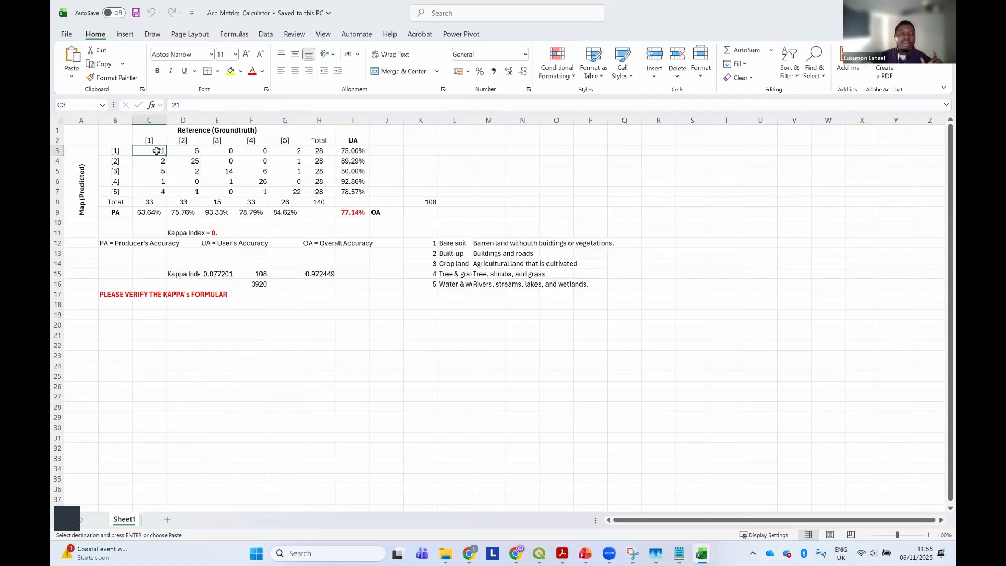
pyautogui.click(149, 141)
pyautogui.press('Right')
pyautogui.press('Right')
pyautogui.press('Right')
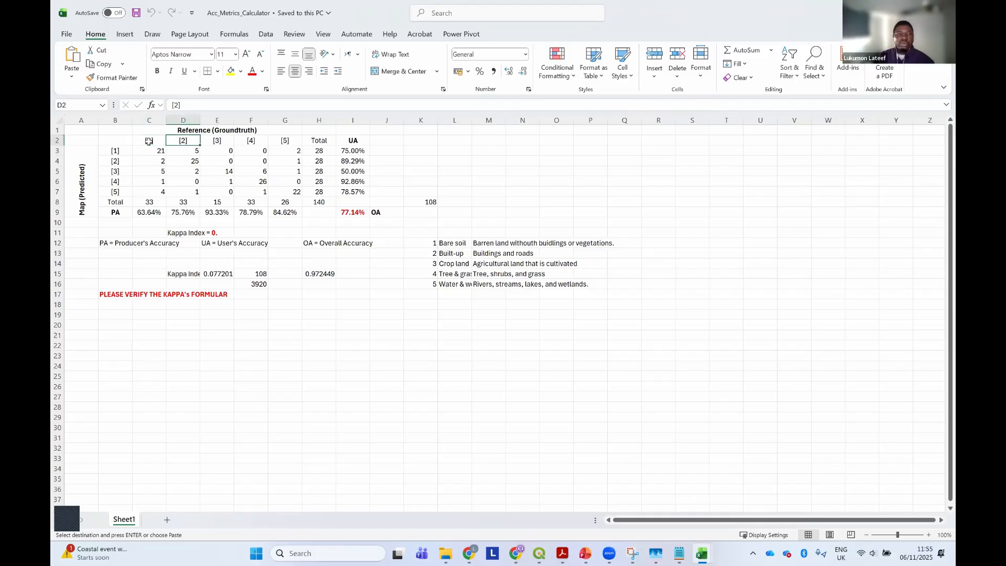
pyautogui.press('Right')
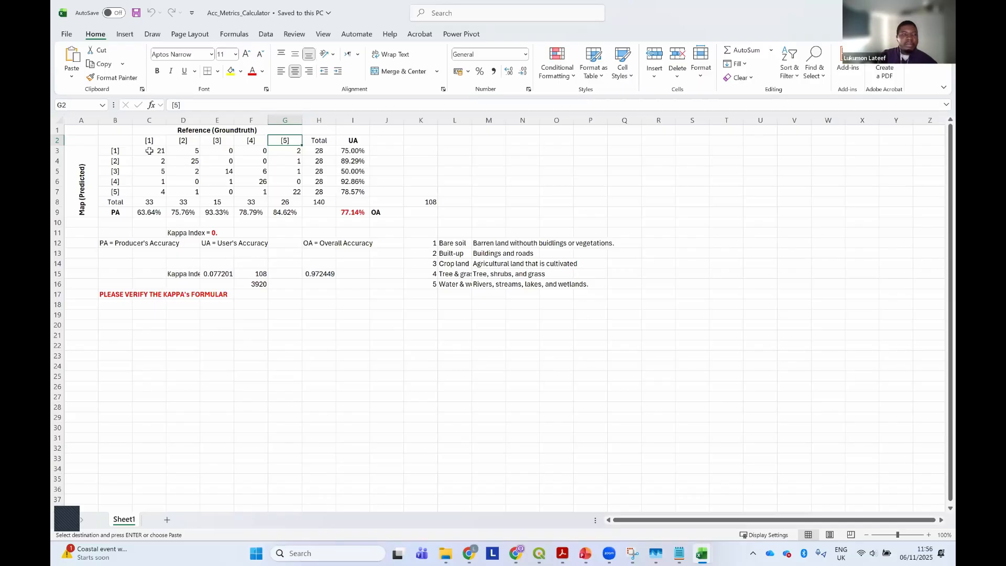
# Paste the copied confusion matrix values into C3:G7 of Acc_Metrics_Calculator, keeping the default paste format
pyautogui.click(150, 152)
pyautogui.hotkey('shift', 'Right')
pyautogui.hotkey('shift', 'Right')
pyautogui.hotkey('shift', 'Right')
pyautogui.hotkey('shift', 'Right')
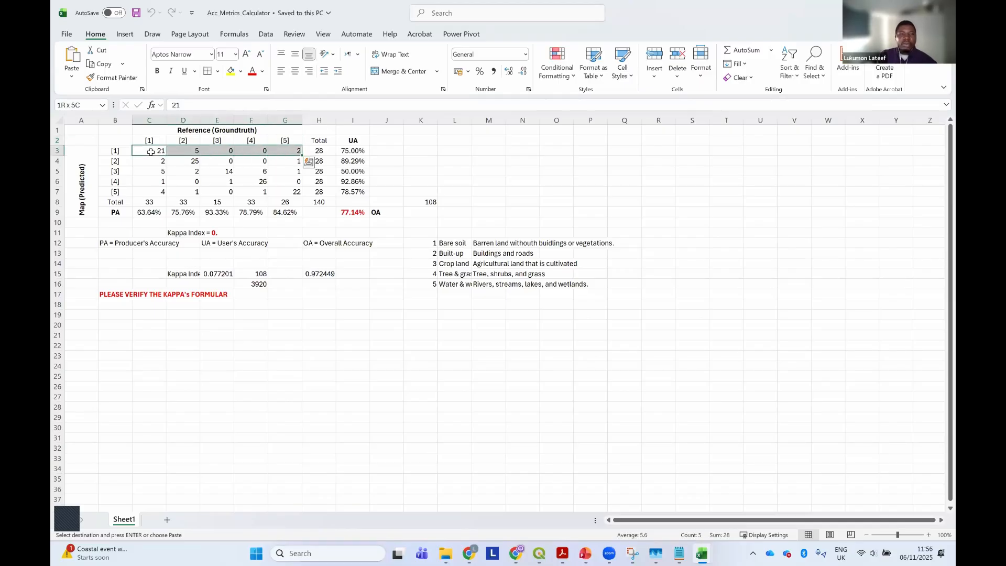
pyautogui.hotkey('shift', 'Down')
pyautogui.hotkey('shift', 'Down')
pyautogui.hotkey('shift', 'Down')
pyautogui.hotkey('shift', 'Down')
pyautogui.hotkey('ctrl', 'v')
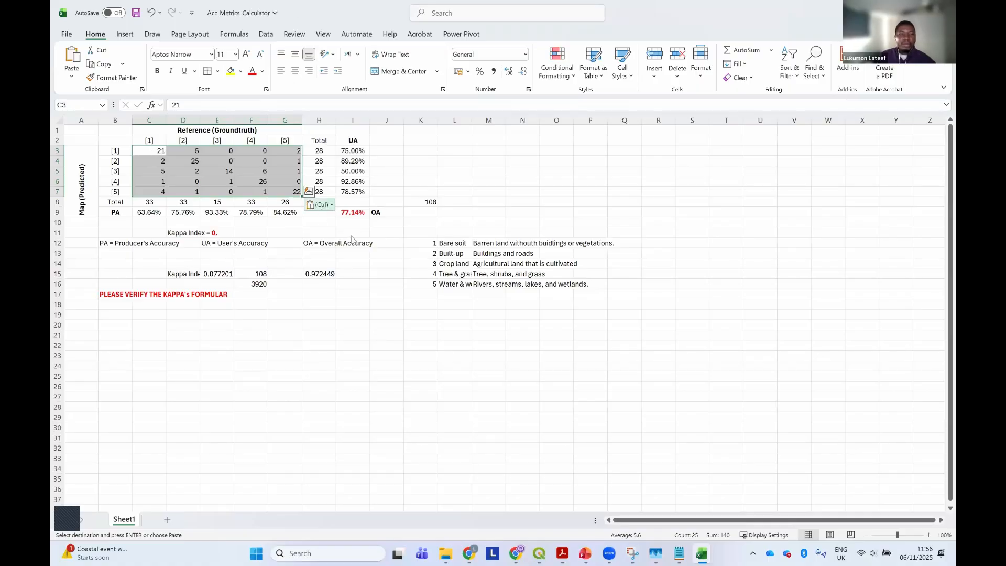
pyautogui.click(320, 205)
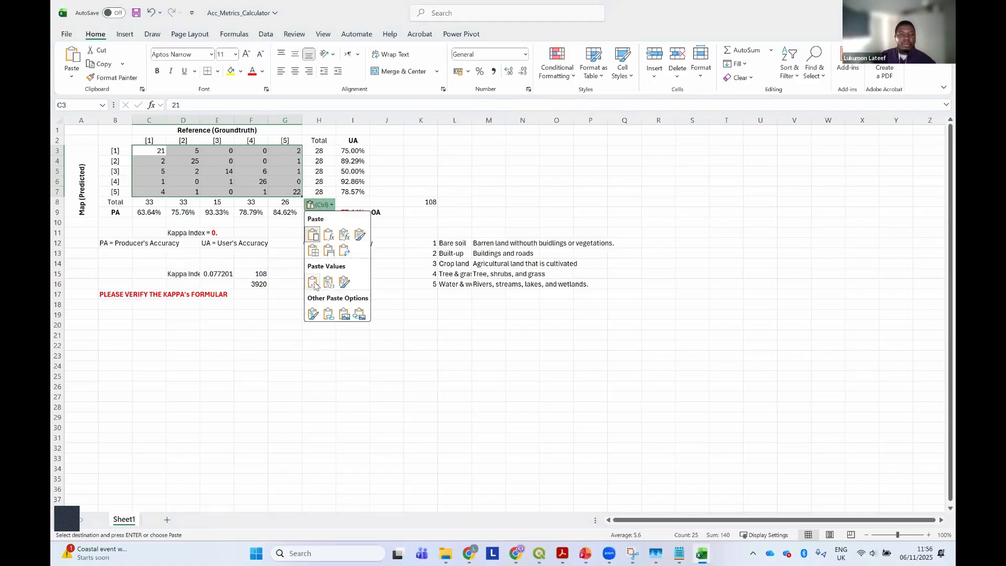
pyautogui.press('Escape')
pyautogui.click(160, 154)
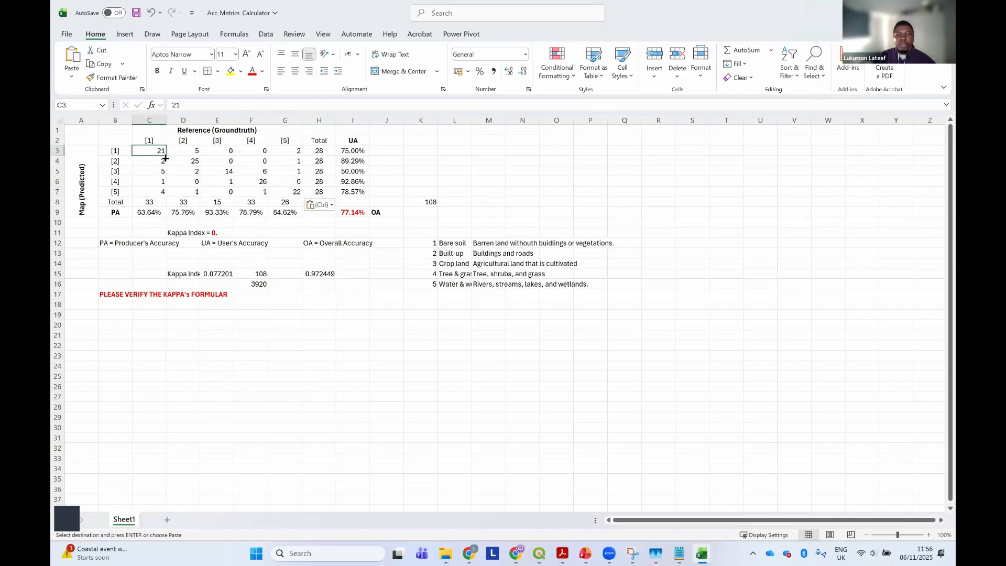
# Compare the user's accuracy values of classes [1] and [2] in Acc_Metrics_Calculator with their recall values in the Notepad classifier log
pyautogui.click(348, 152)
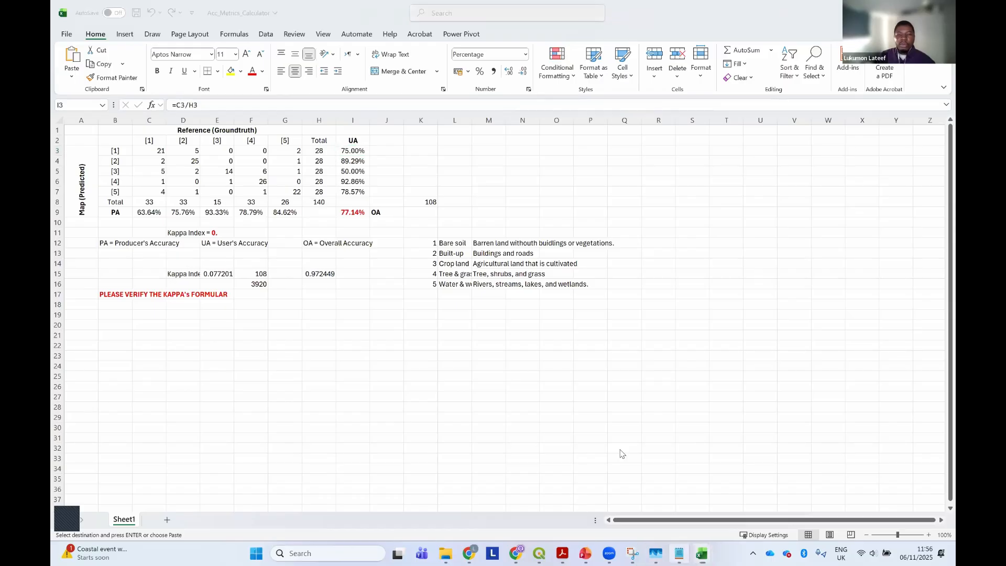
pyautogui.click(676, 552)
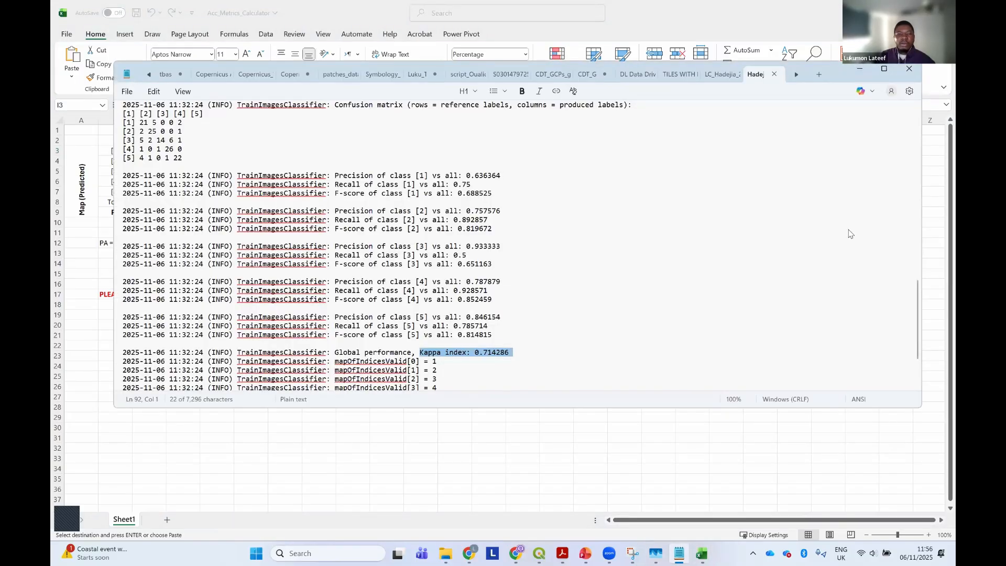
pyautogui.moveTo(837, 80); pyautogui.dragTo(850, 240)
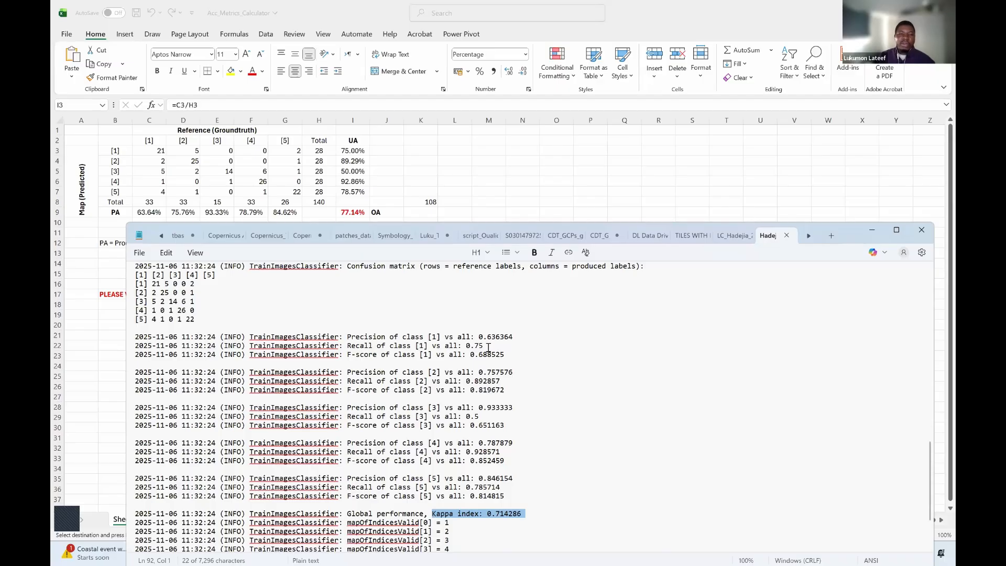
pyautogui.moveTo(466, 346); pyautogui.dragTo(488, 346)
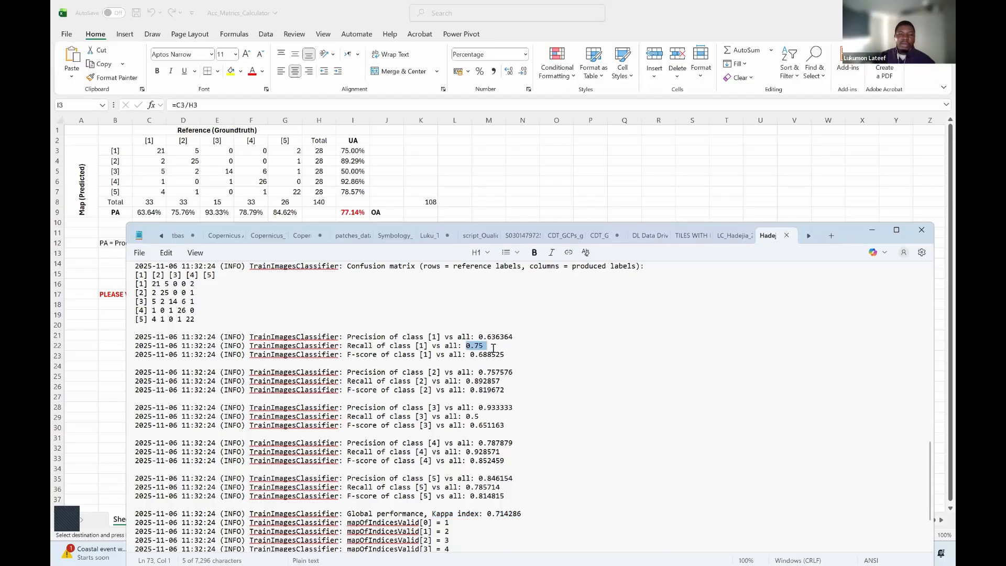
pyautogui.click(350, 150)
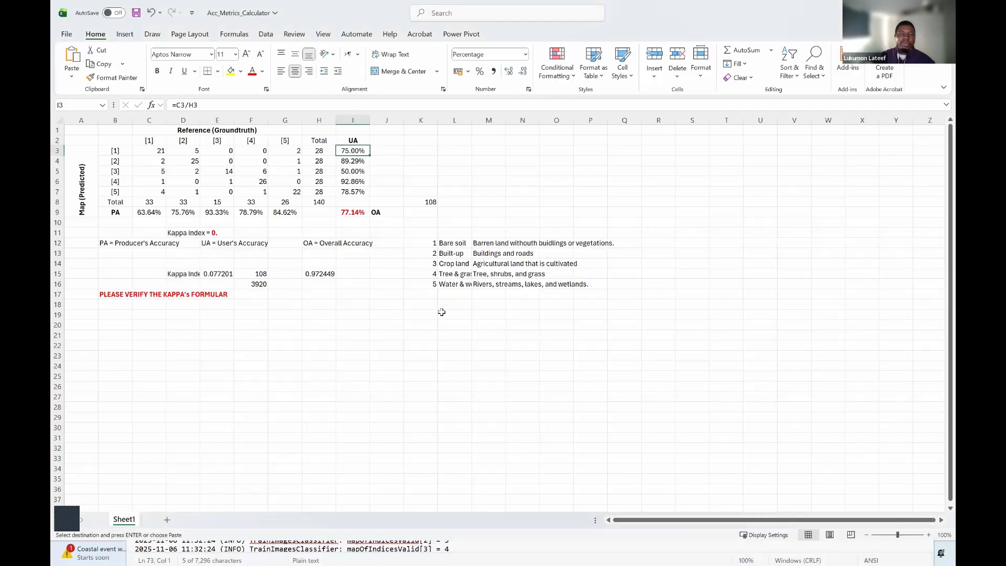
pyautogui.click(449, 549)
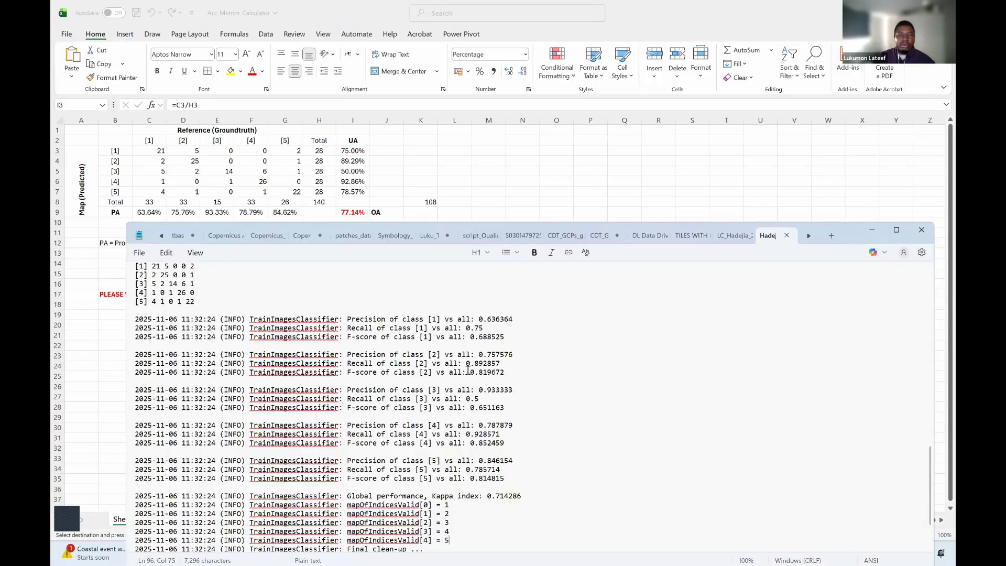
pyautogui.moveTo(496, 363); pyautogui.dragTo(504, 366)
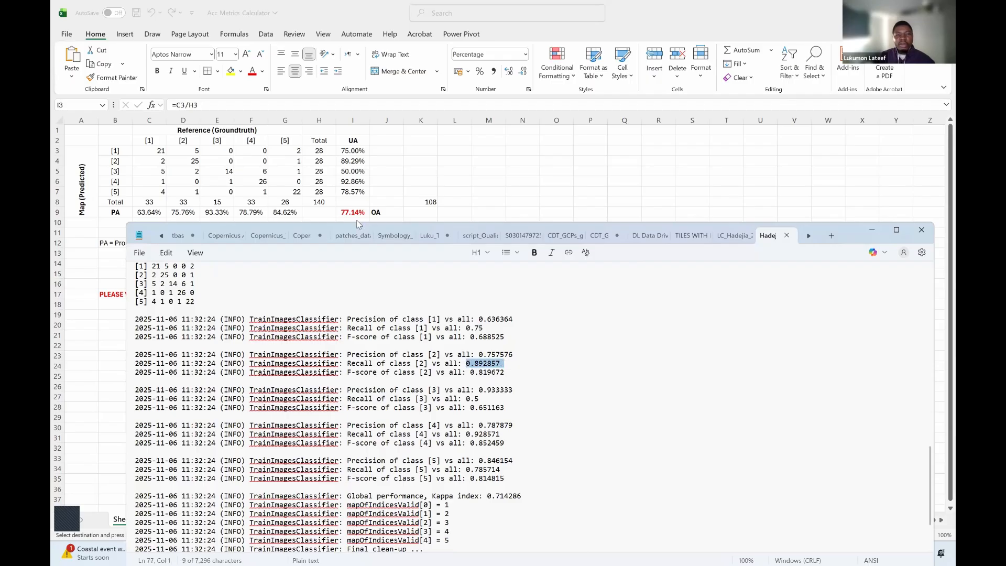
pyautogui.hotkey('alt', 'Tab')
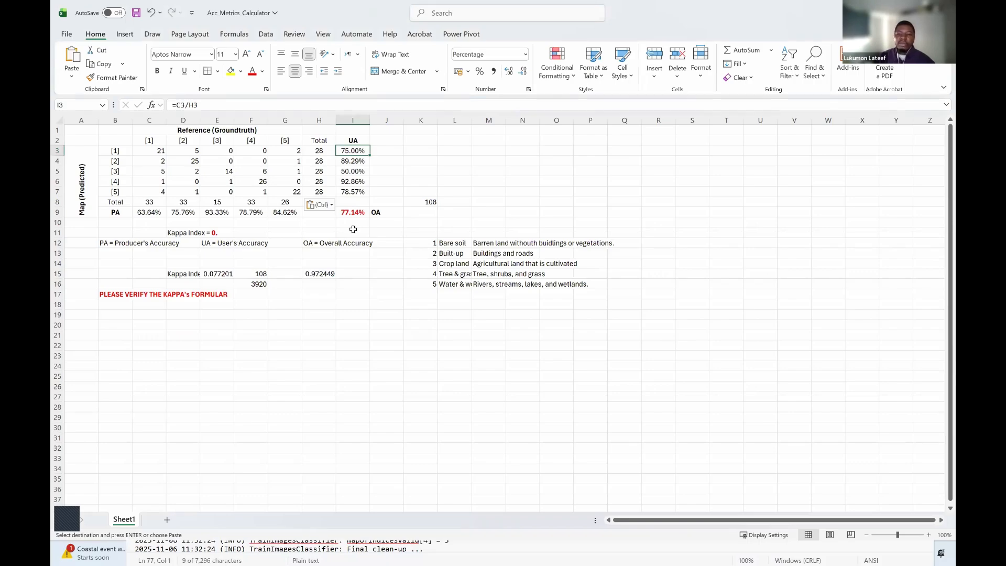
# Minimise the workbook and switch to the Acrobat PDF to consult the NOTES page on sampling techniques and imbalanced land cover classes
pyautogui.click(893, 10)
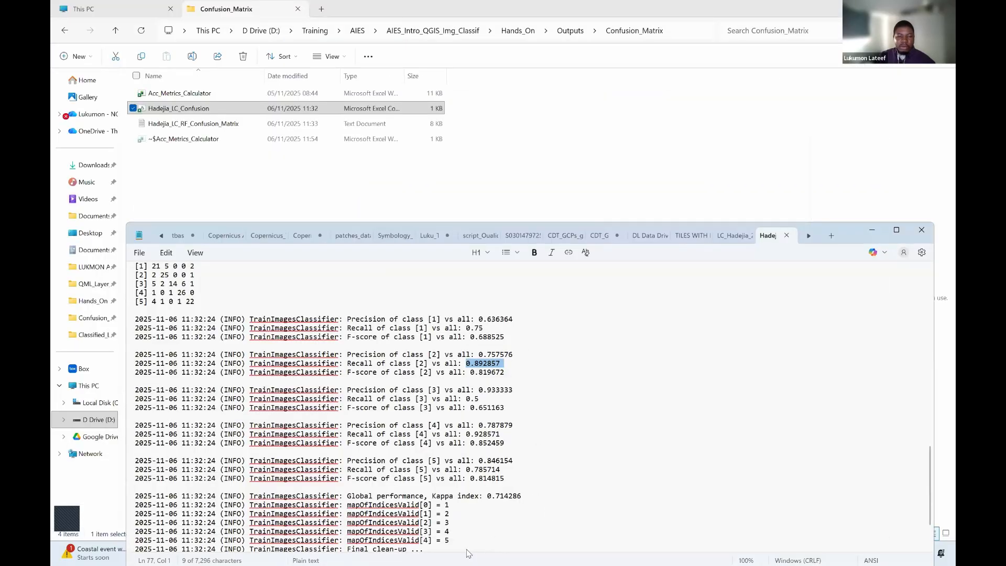
pyautogui.press('super')
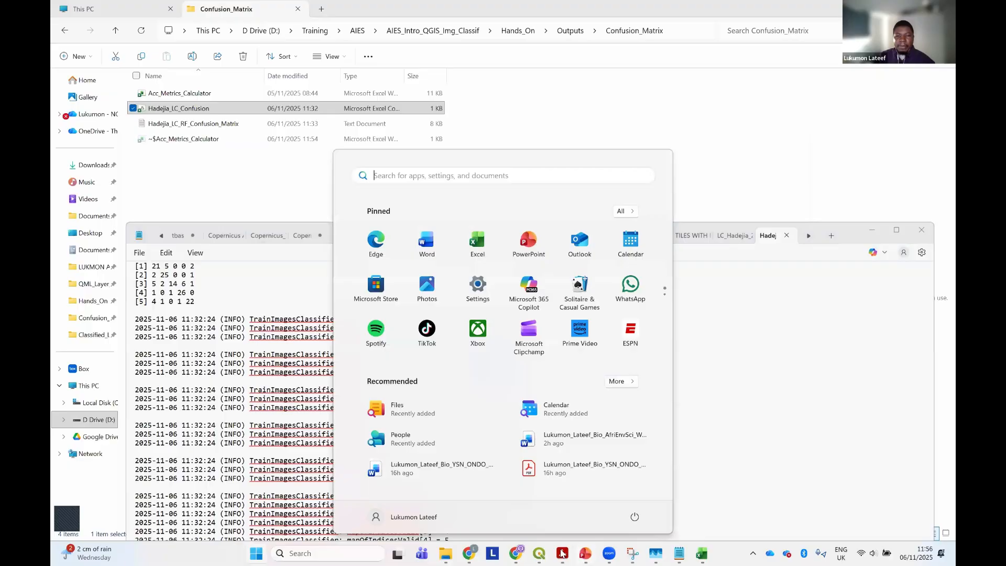
pyautogui.click(562, 553)
pyautogui.scroll(-3, 460, 360)
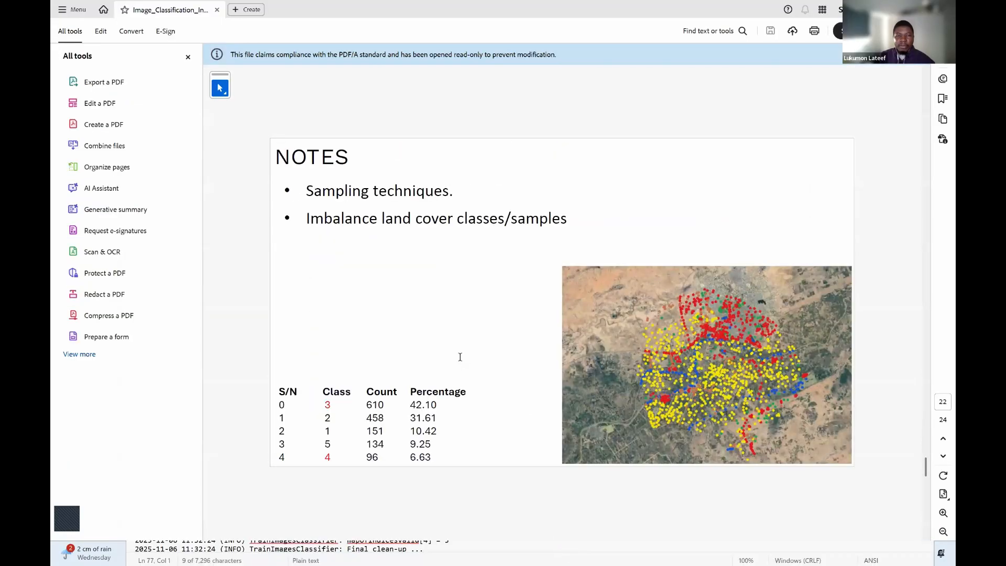
pyautogui.scroll(-3, 460, 360)
pyautogui.scroll(3, 460, 359)
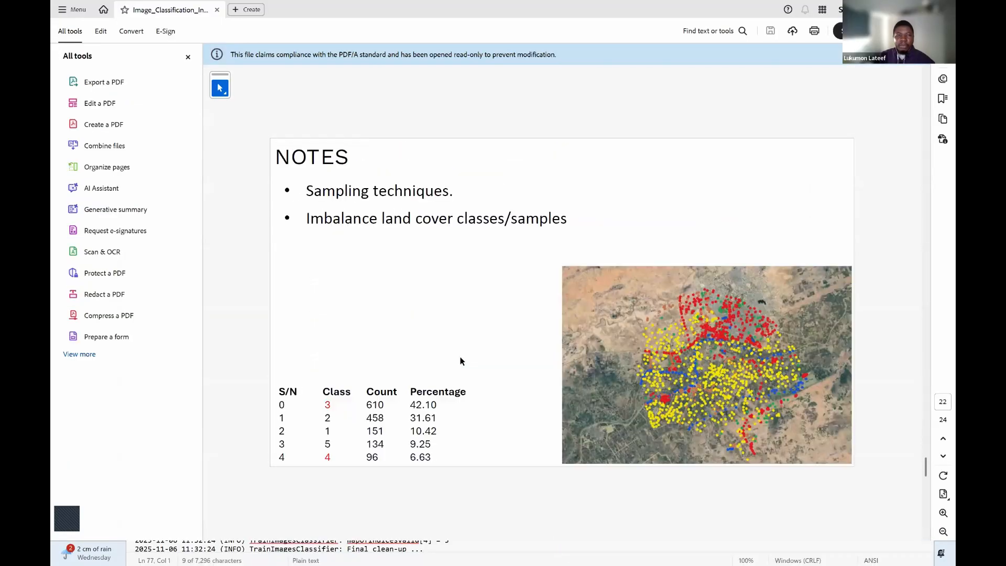
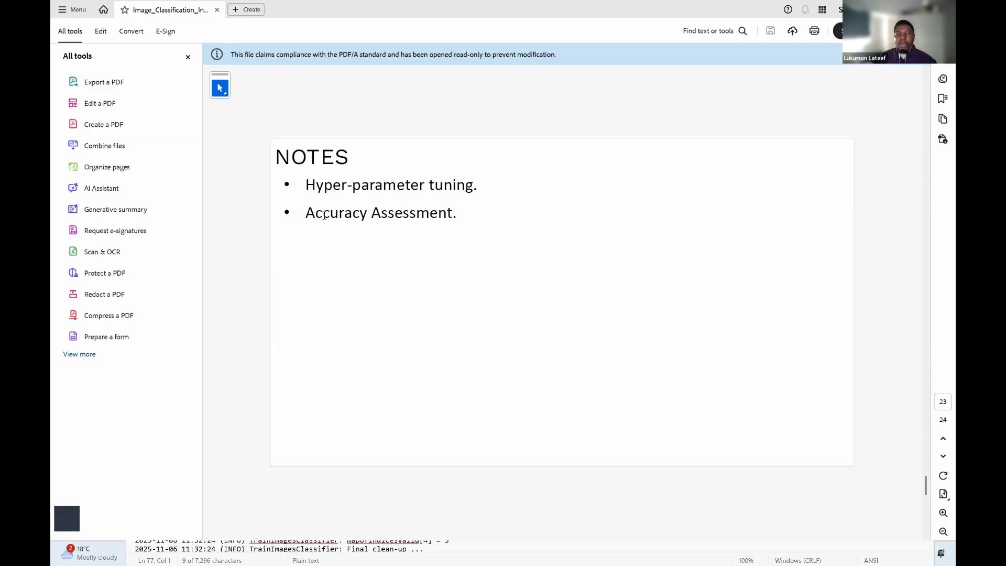
# Advance the PDF presentation from the Notes page to the closing page with the QR code
pyautogui.press('Right')
pyautogui.press('Left')
pyautogui.press('Right')
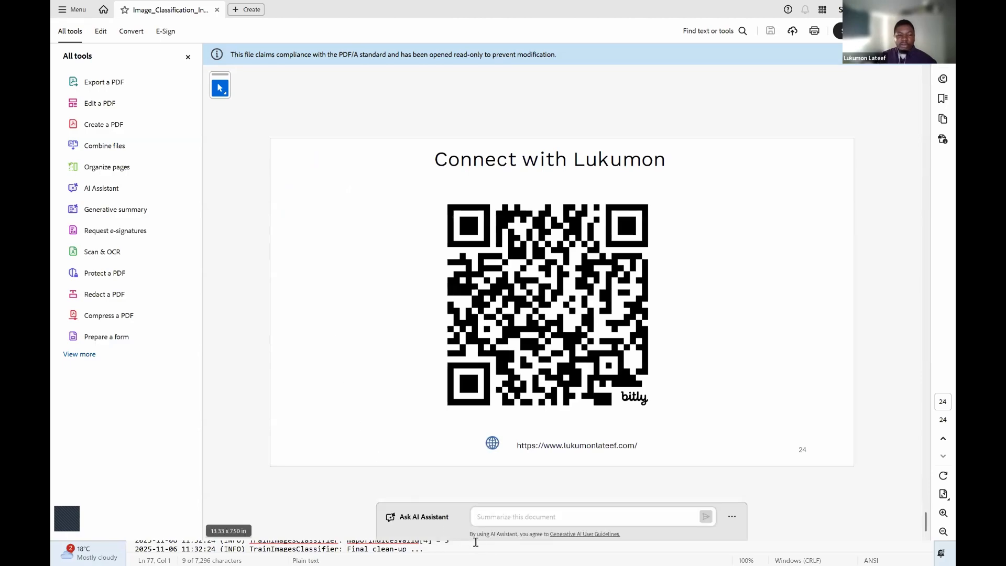
# Switch to the QGIS print layout window containing the Hadejia land cover map
pyautogui.press('super')
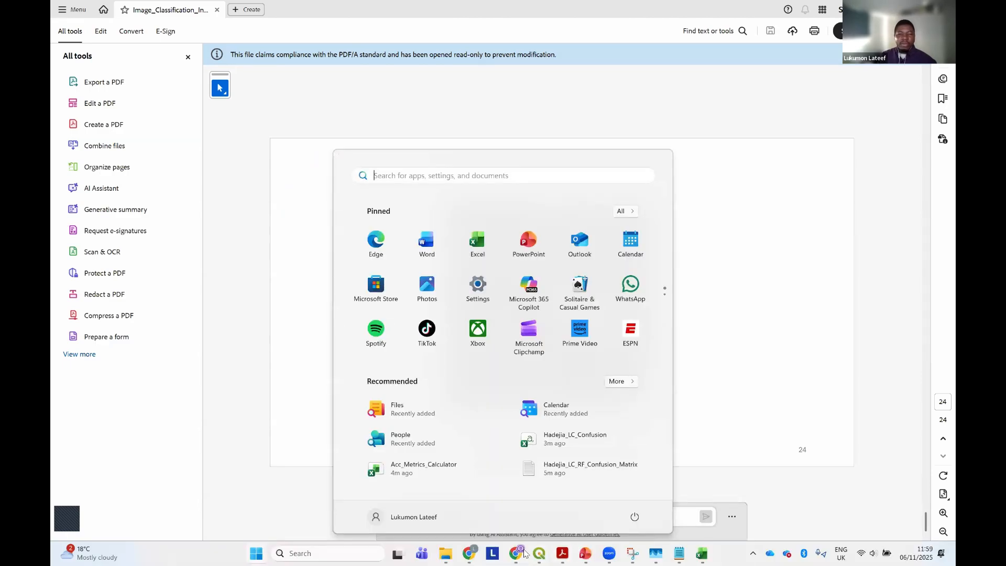
pyautogui.moveTo(540, 553)
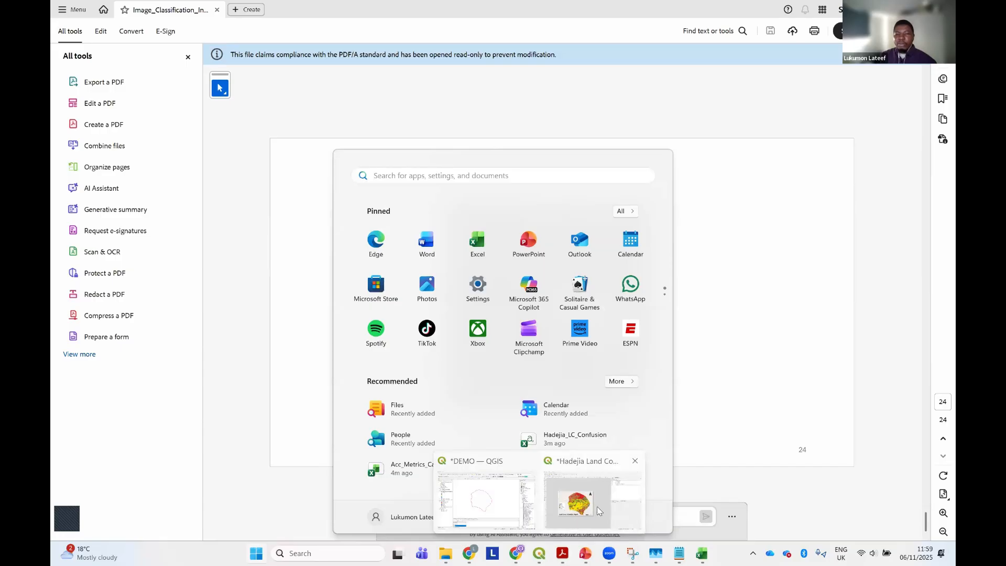
pyautogui.click(587, 501)
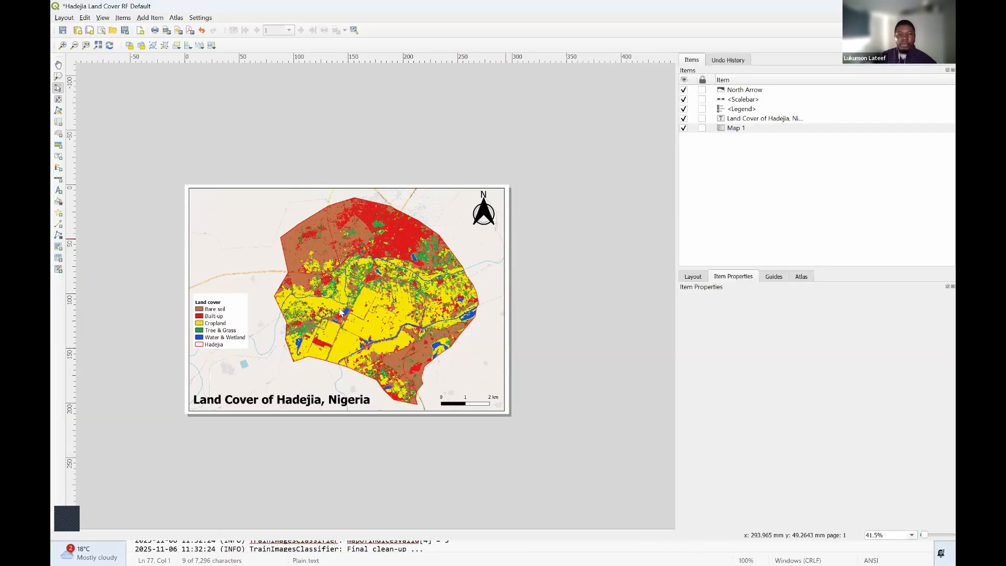
# Widen the layout canvas by narrowing the Items and Item Properties area, and inspect the Hadejia land cover map
pyautogui.scroll(1, 340, 312)
pyautogui.scroll(-1, 340, 312)
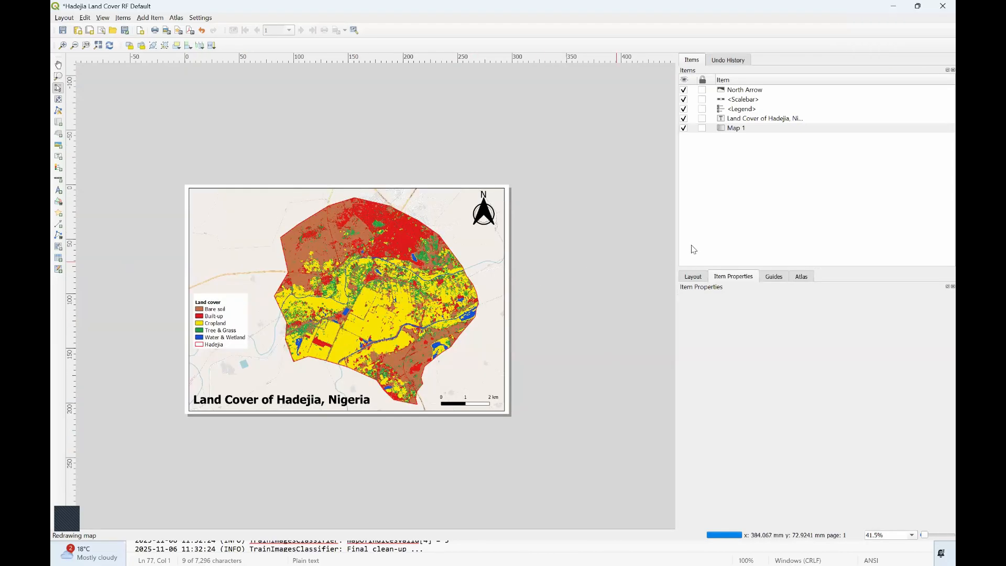
pyautogui.moveTo(678, 244); pyautogui.dragTo(744, 238)
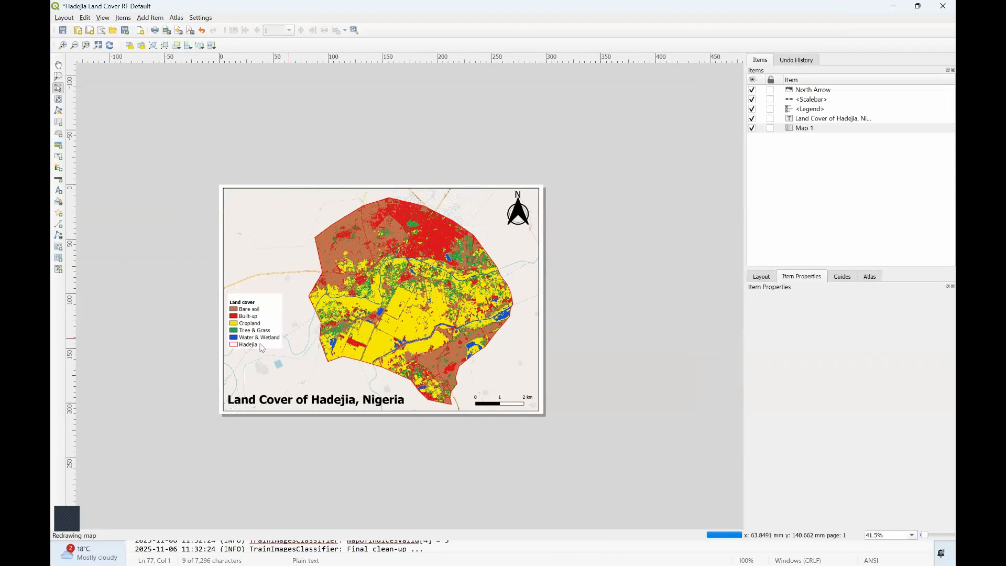
pyautogui.scroll(1, 265, 348)
pyautogui.scroll(-1, 290, 353)
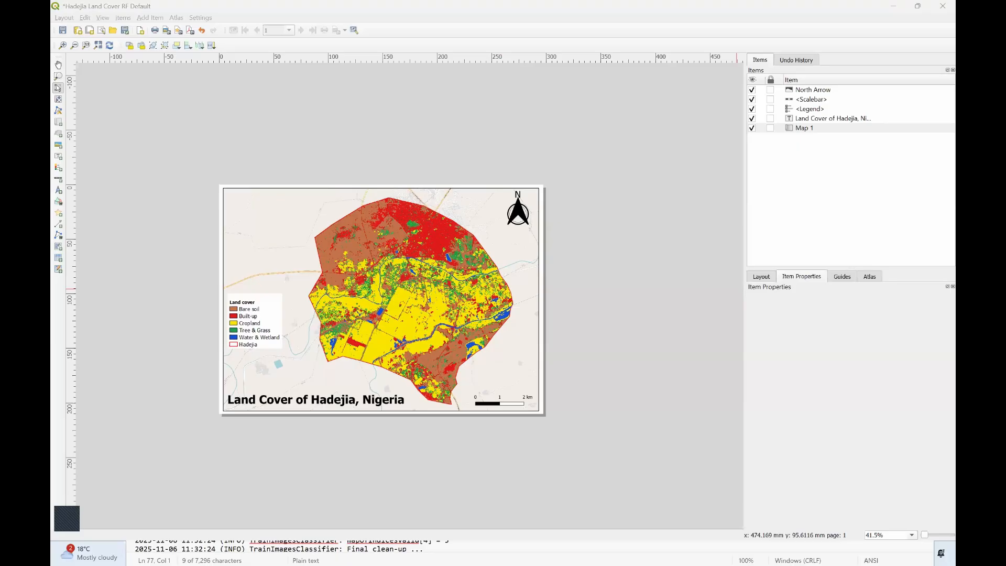
# Raise the system volume to 48
pyautogui.press('XF86AudioRaiseVolume')
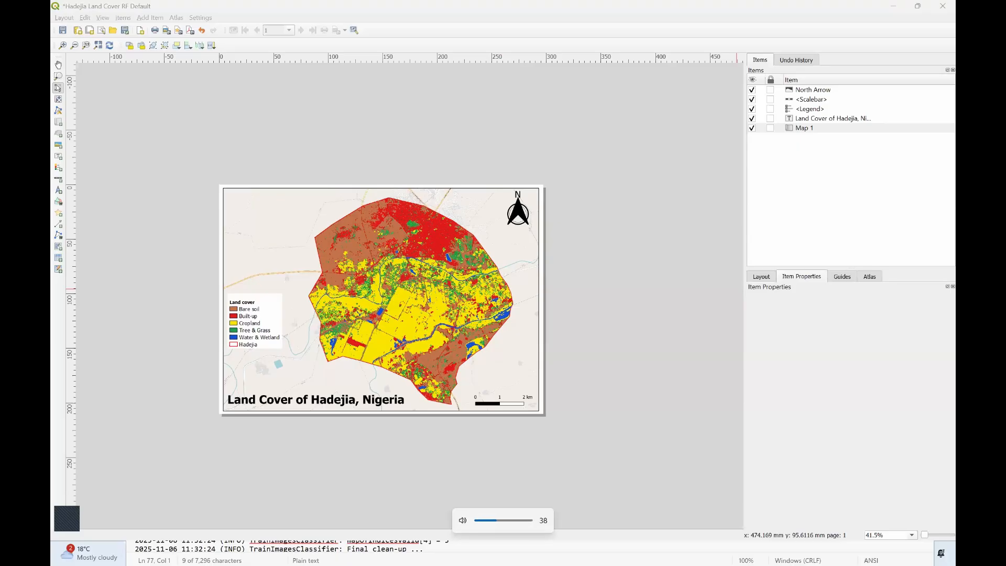
pyautogui.press('XF86AudioRaiseVolume')
pyautogui.press('XF86AudioRaiseVolume')
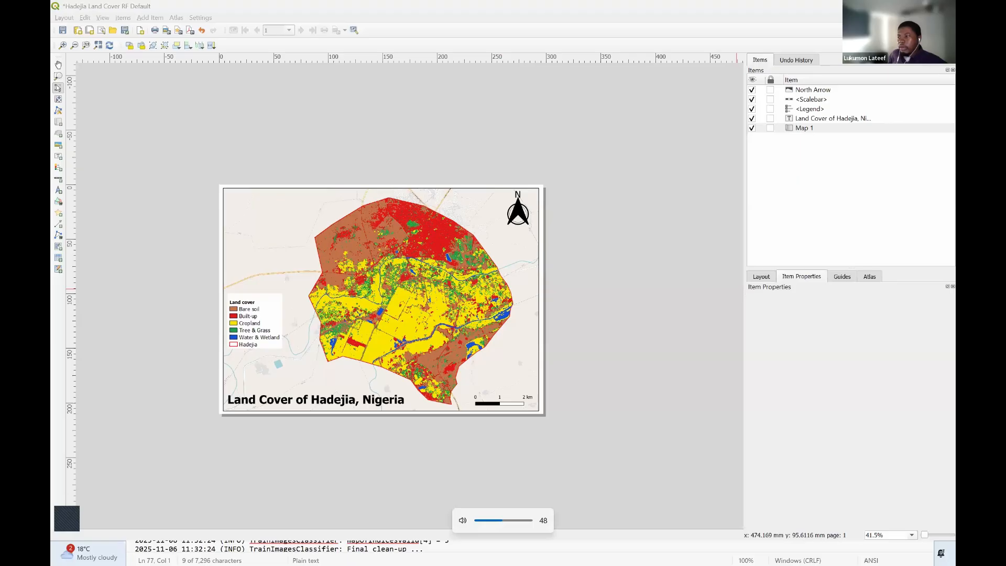